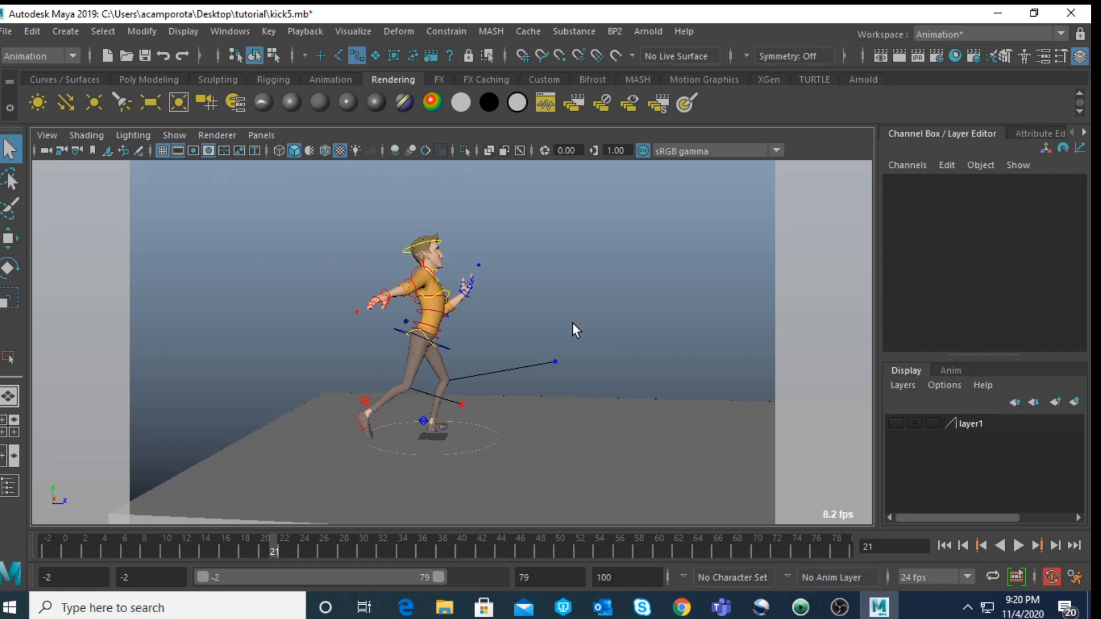
Step: Set the Body Resolution of the character's root control to Proxy
{"action": "left_click_drag", "start_coordinate": [253, 201], "coordinate": [659, 462]}
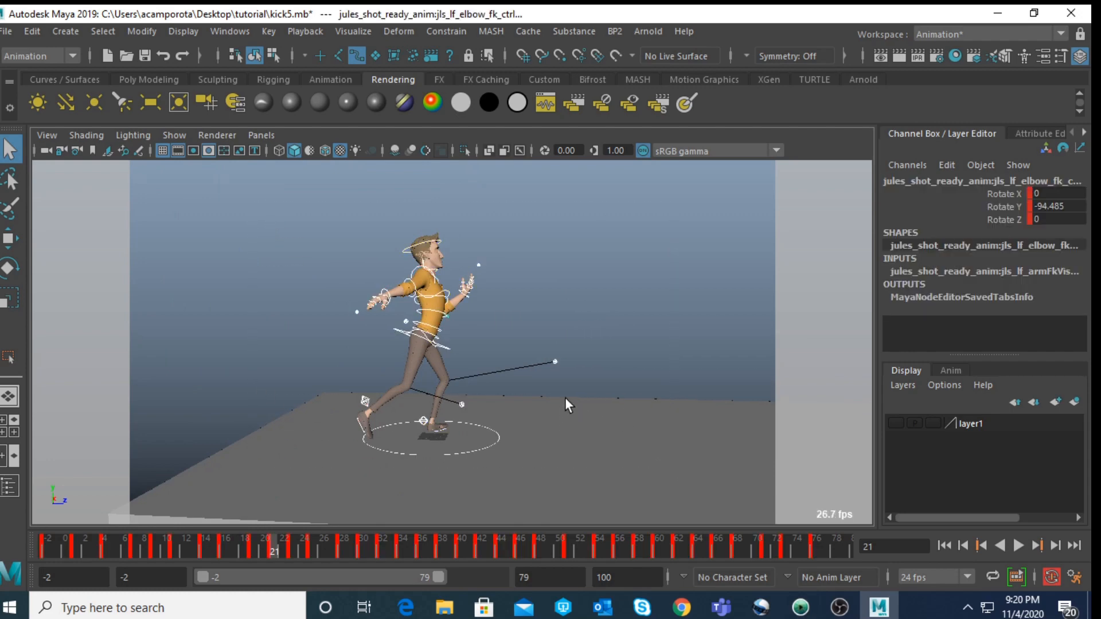
{"action": "left_click", "coordinate": [493, 436]}
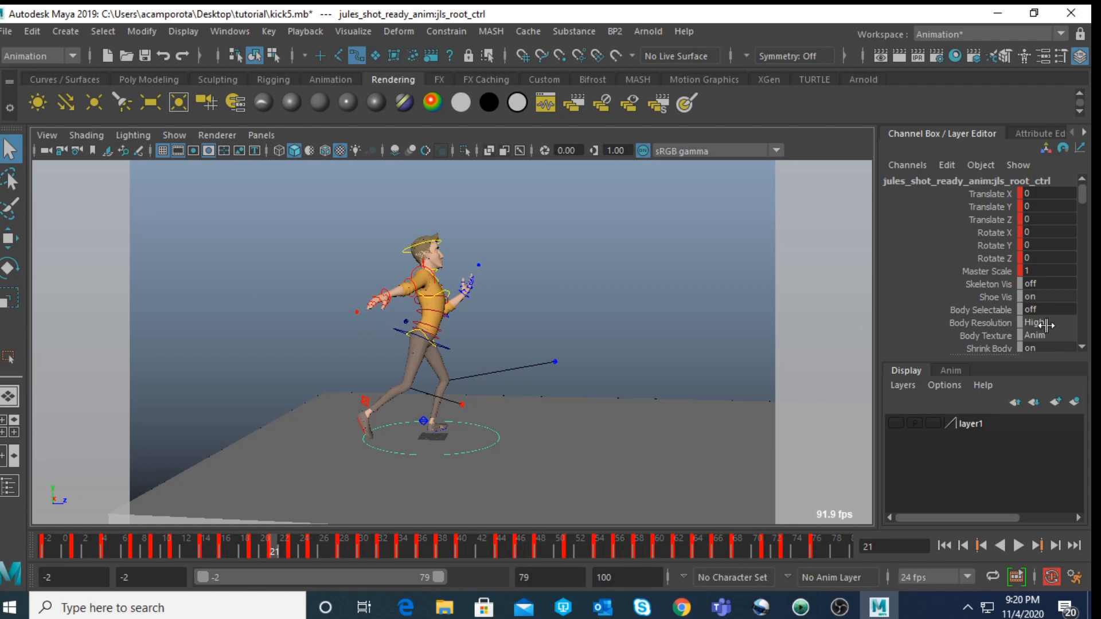
{"action": "left_click", "coordinate": [1041, 323]}
{"action": "left_click", "coordinate": [1024, 338]}
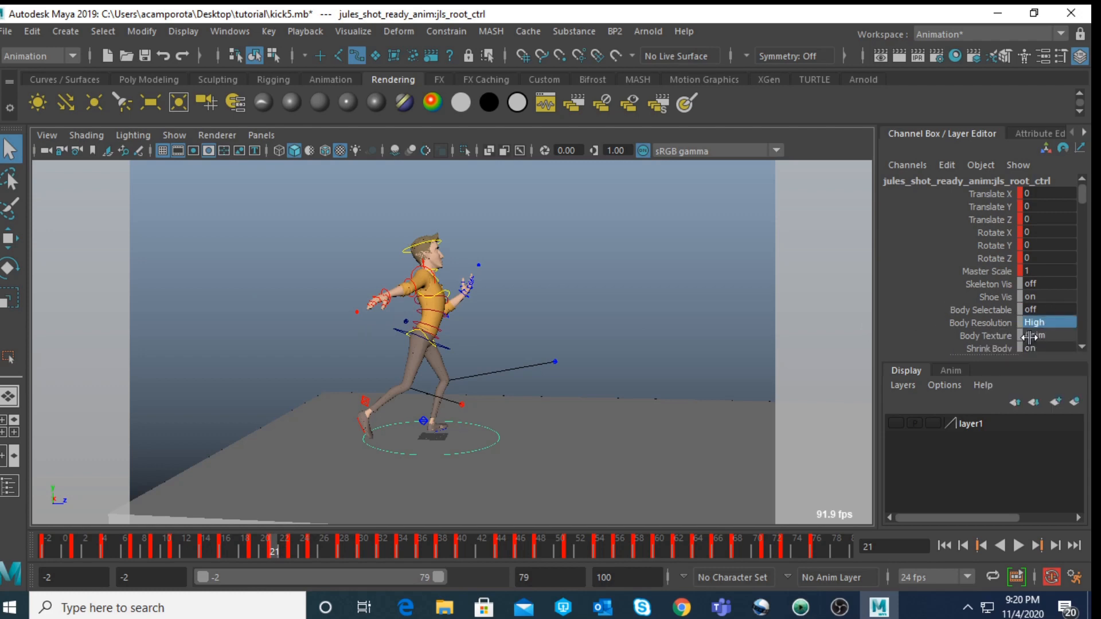
Step: Turn off Left Leg and Right Leg visibility on the proxy limb control near the character's feet
{"action": "middle_click_drag", "start_coordinate": [553, 394], "coordinate": [572, 345], "text": "alt"}
{"action": "scroll", "coordinate": [574, 346], "scroll_direction": "up", "scroll_amount": 5}
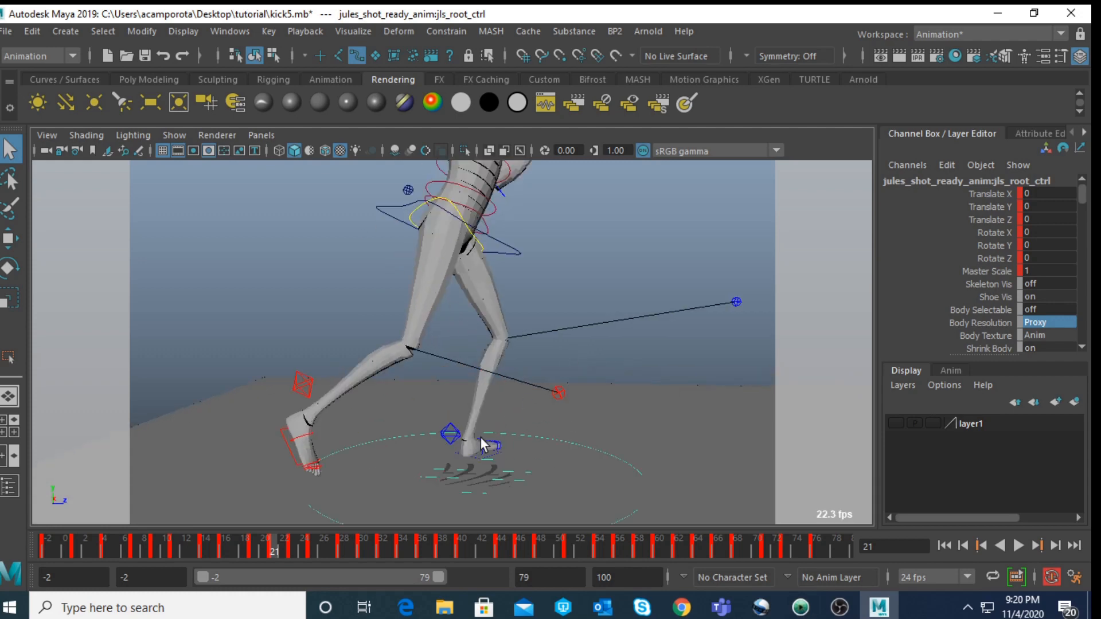
{"action": "left_click", "coordinate": [499, 468]}
{"action": "double_click", "coordinate": [1054, 260]}
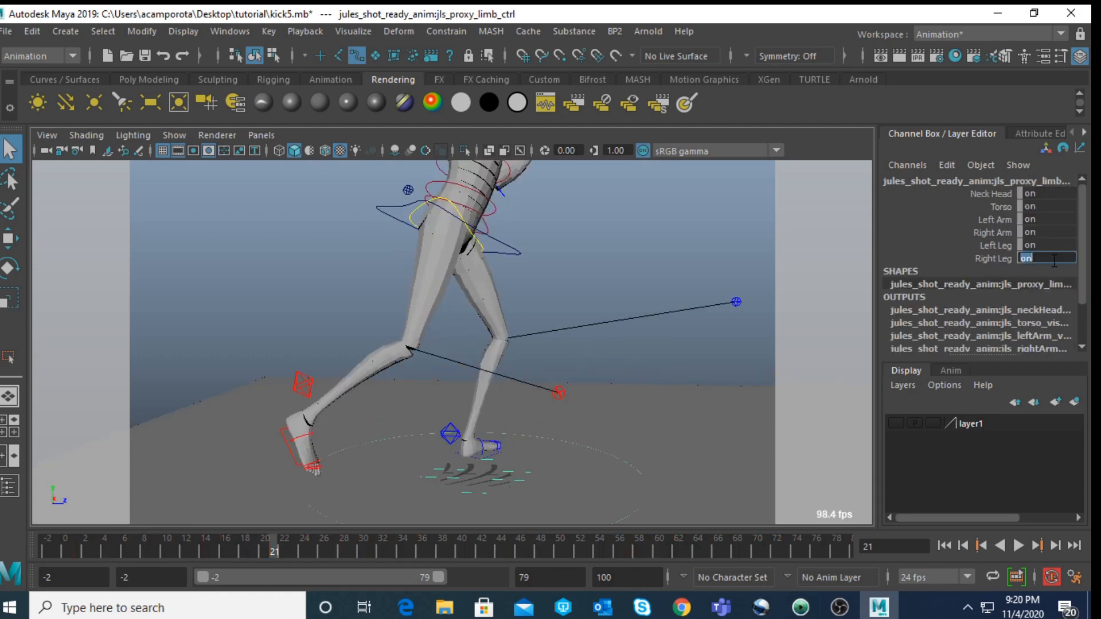
{"action": "left_click_drag", "start_coordinate": [1036, 246], "coordinate": [1047, 254]}
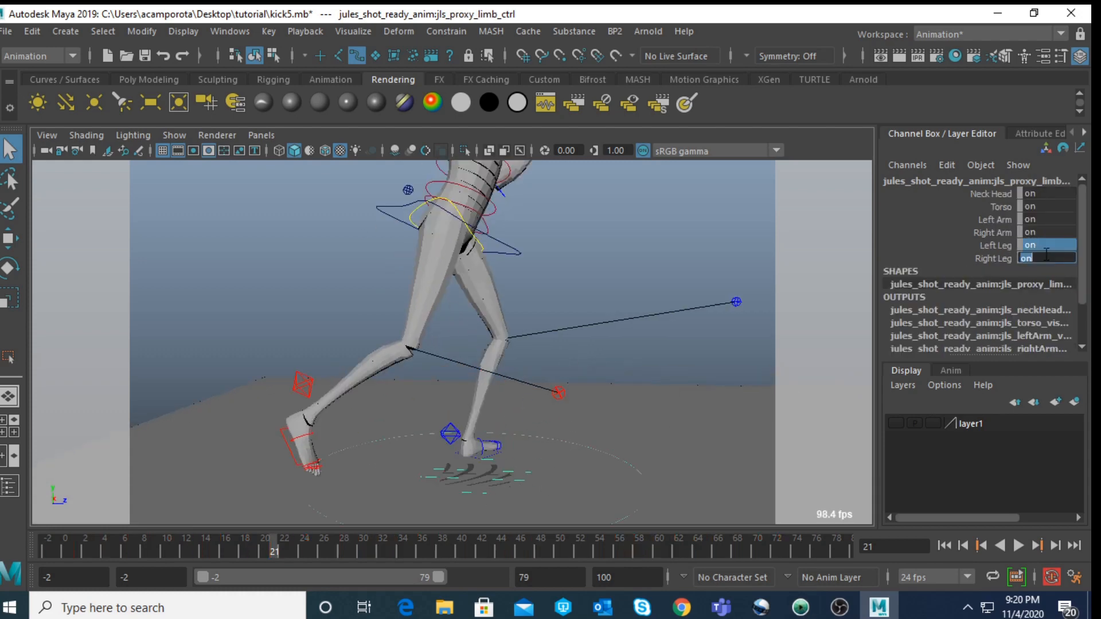
{"action": "key", "text": "Return"}
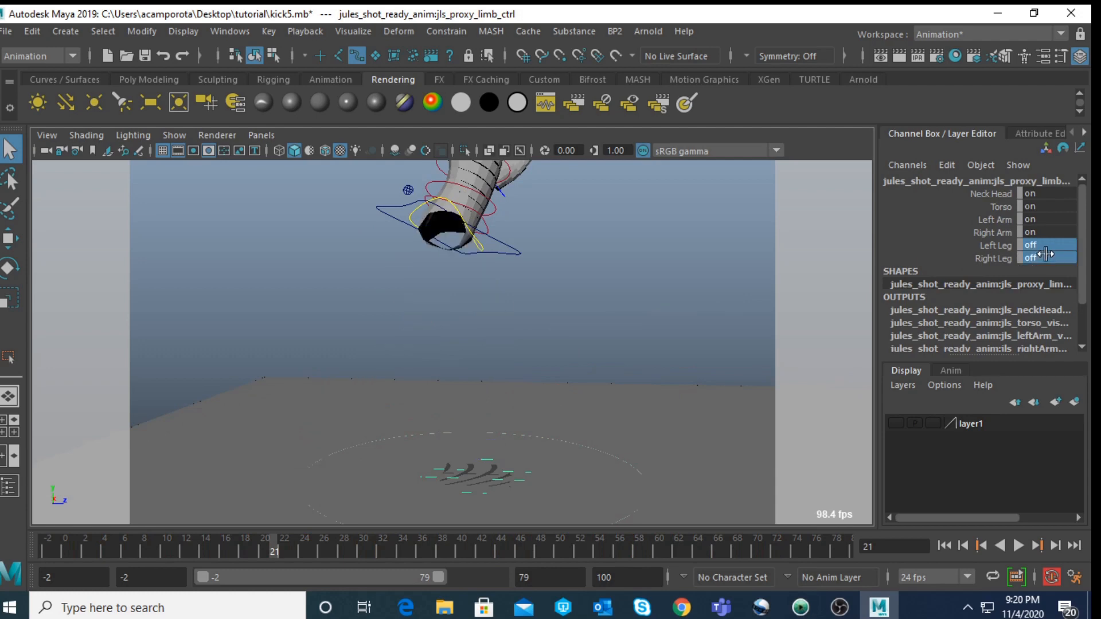
Step: Turn off Neck Head, Left Arm and Right Arm visibility on the proxy limb control, leaving only the torso
{"action": "double_click", "coordinate": [1043, 197]}
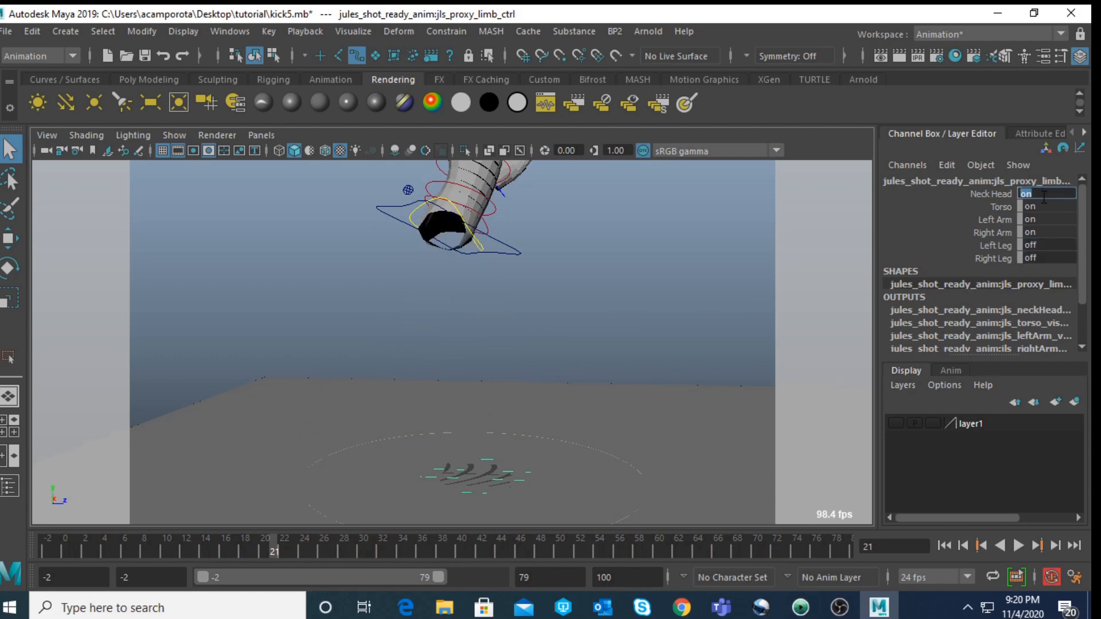
{"action": "key", "text": "Return"}
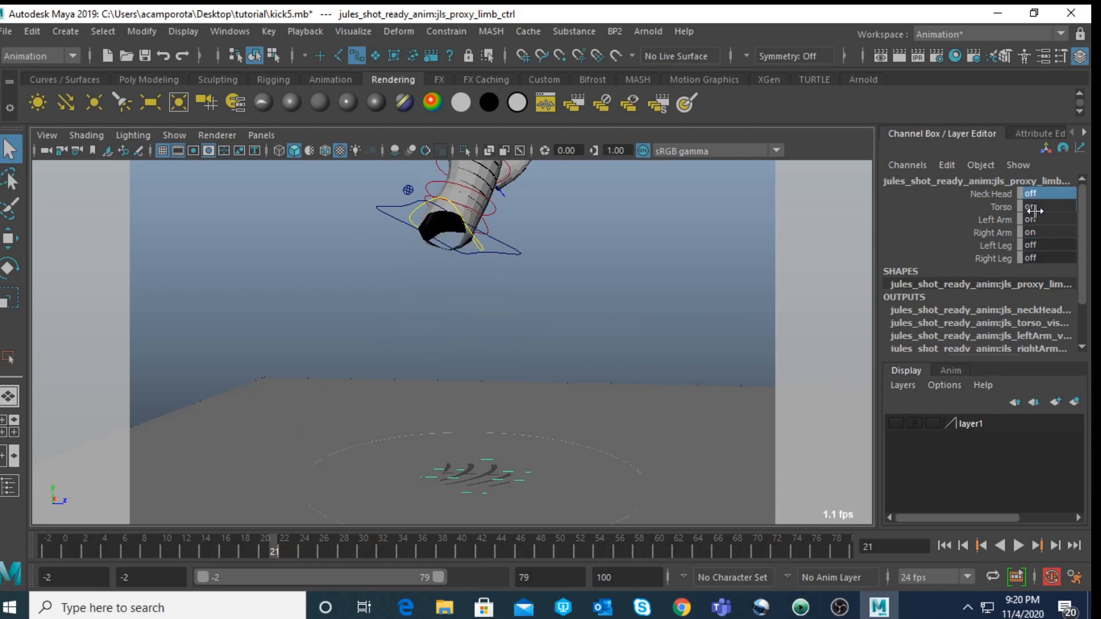
{"action": "left_click_drag", "start_coordinate": [1043, 220], "coordinate": [1048, 232]}
{"action": "type", "text": "of"}
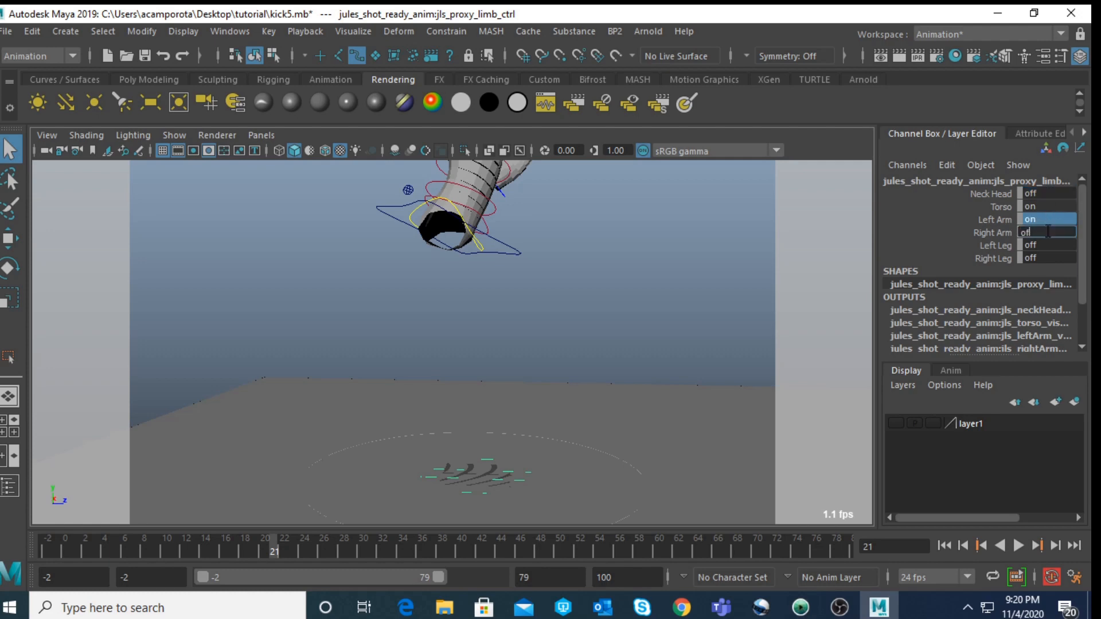
{"action": "type", "text": "f"}
{"action": "key", "text": "Return"}
Step: Select the COG control at the hips, followed by all the controls around the torso
{"action": "scroll", "coordinate": [532, 405], "scroll_direction": "down", "scroll_amount": 5}
{"action": "middle_click_drag", "start_coordinate": [527, 292], "coordinate": [515, 374], "text": "alt"}
{"action": "left_click", "coordinate": [479, 384]}
{"action": "scroll", "coordinate": [497, 405], "scroll_direction": "up", "scroll_amount": 2}
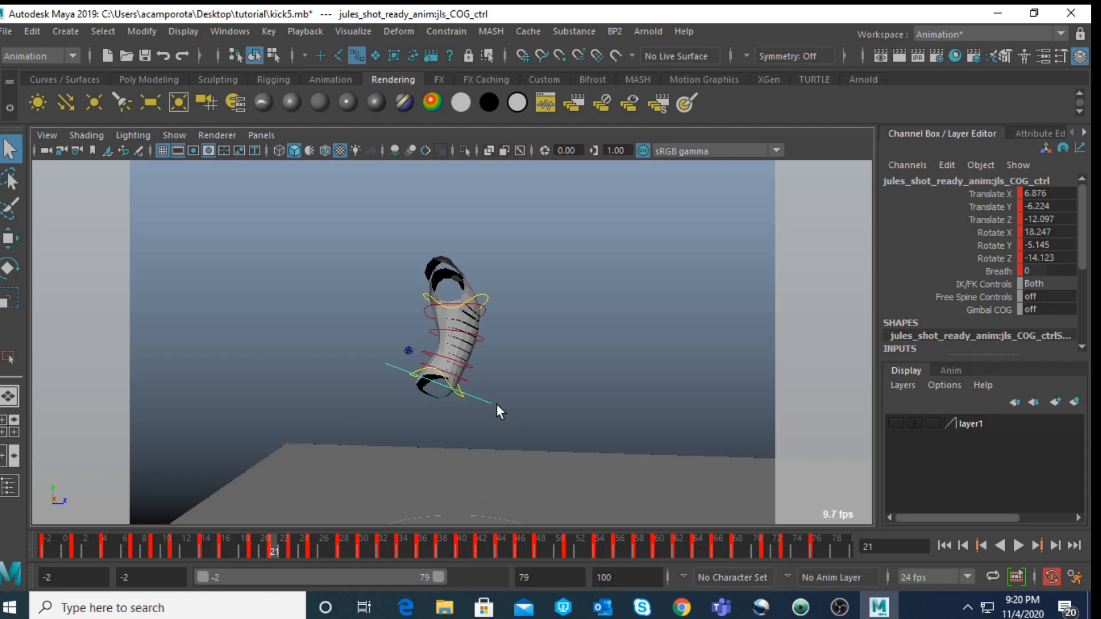
{"action": "scroll", "coordinate": [476, 404], "scroll_direction": "down", "scroll_amount": 3}
{"action": "scroll", "coordinate": [481, 397], "scroll_direction": "up", "scroll_amount": 2}
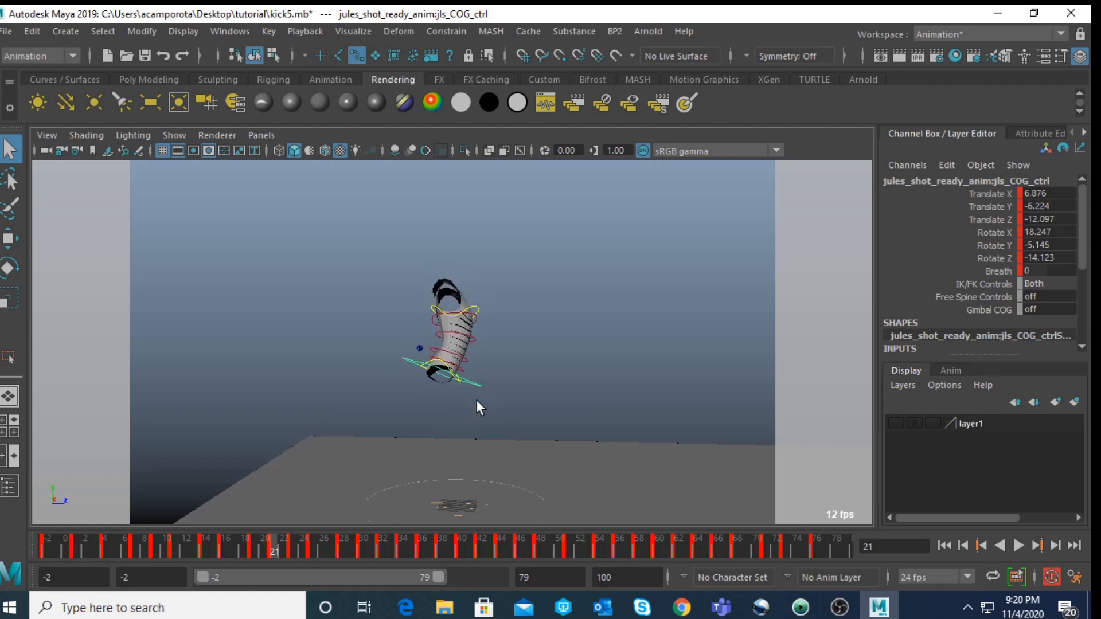
{"action": "left_click_drag", "start_coordinate": [315, 239], "coordinate": [279, 304]}
{"action": "left_click_drag", "start_coordinate": [282, 251], "coordinate": [546, 415]}
{"action": "middle_click_drag", "start_coordinate": [546, 415], "coordinate": [581, 366], "text": "alt"}
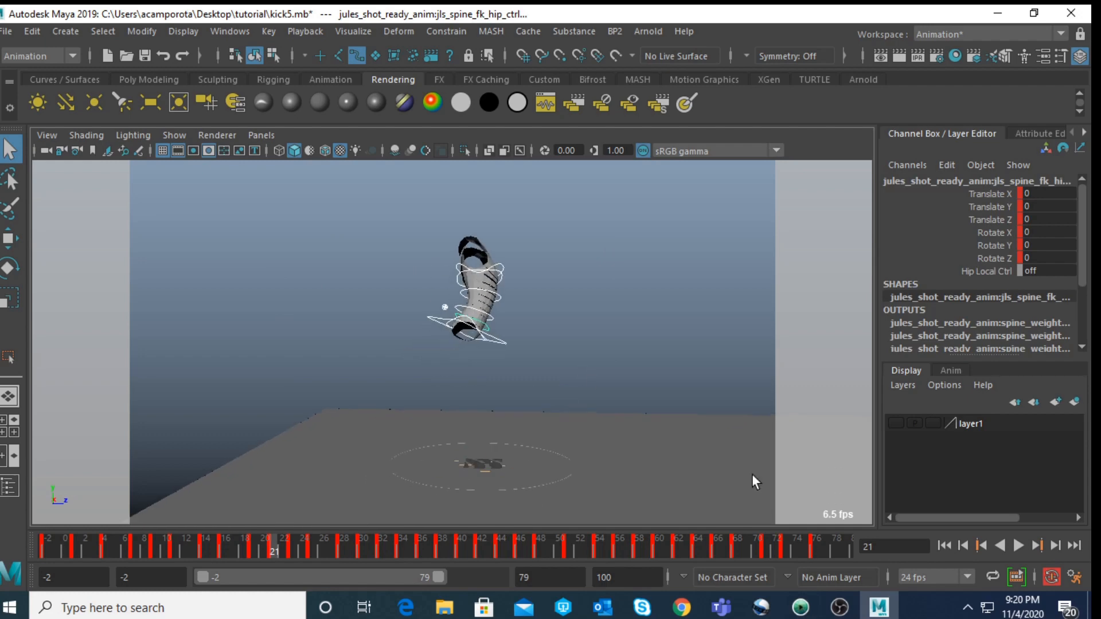
{"action": "left_click", "coordinate": [841, 609]}
{"action": "left_click", "coordinate": [842, 611]}
{"action": "scroll", "coordinate": [652, 383], "scroll_direction": "up", "scroll_amount": 3}
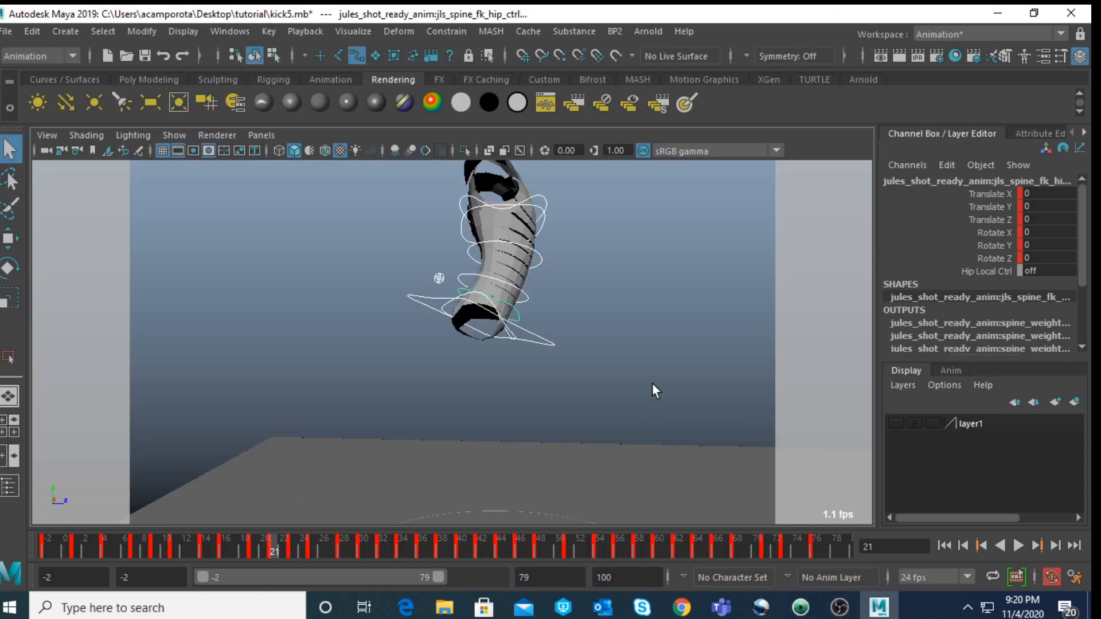
{"action": "middle_click_drag", "start_coordinate": [622, 296], "coordinate": [610, 334], "text": "alt"}
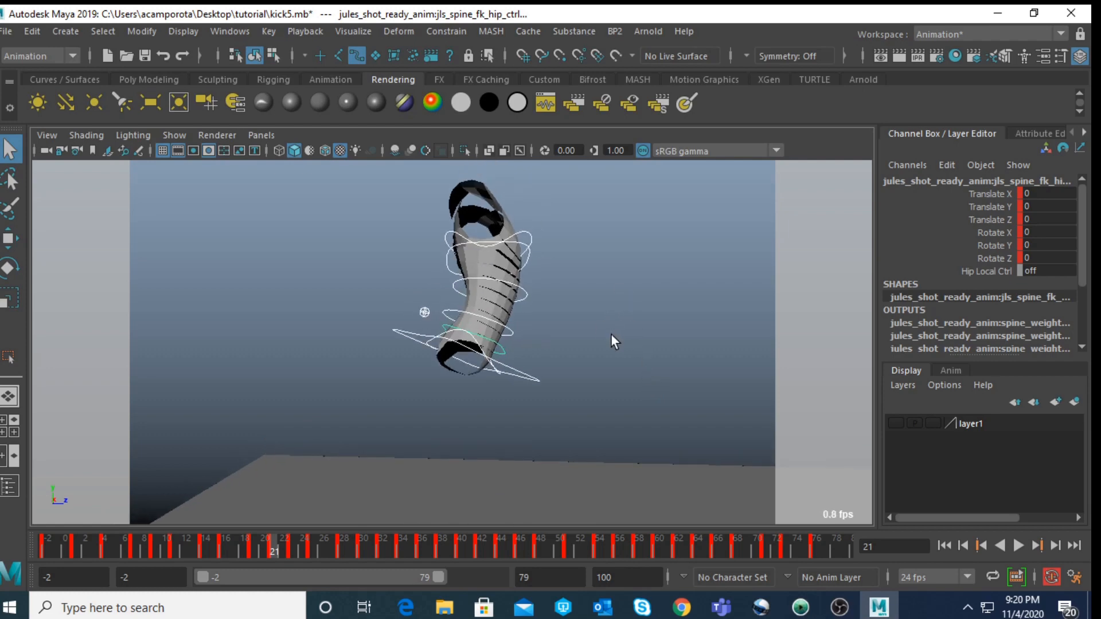
{"action": "scroll", "coordinate": [614, 333], "scroll_direction": "down", "scroll_amount": 3}
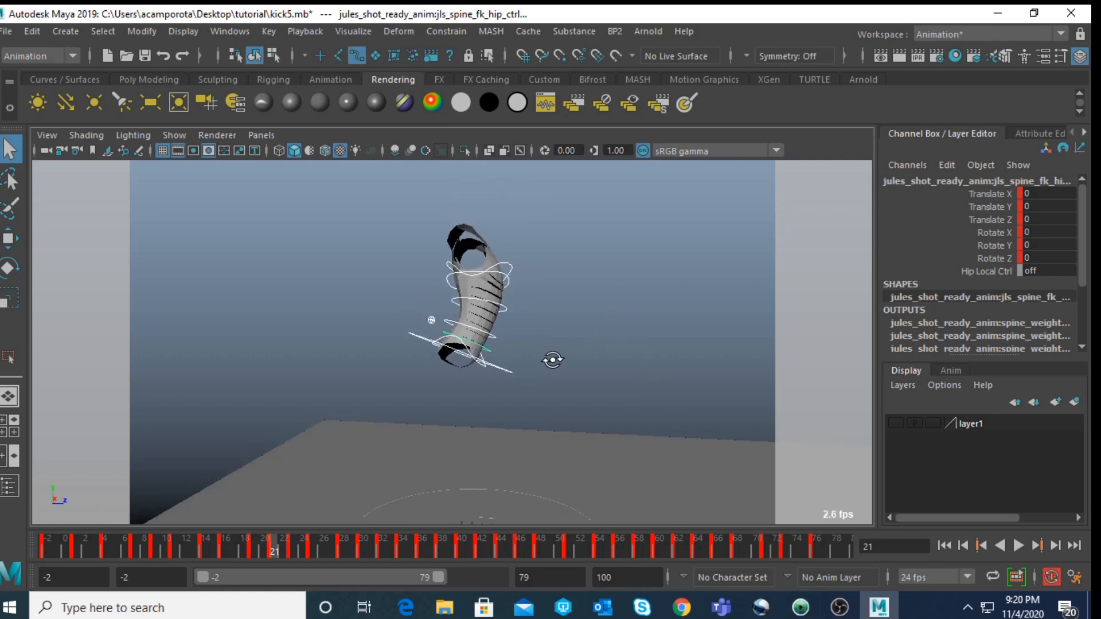
{"action": "left_click_drag", "start_coordinate": [552, 360], "coordinate": [499, 359], "text": "alt"}
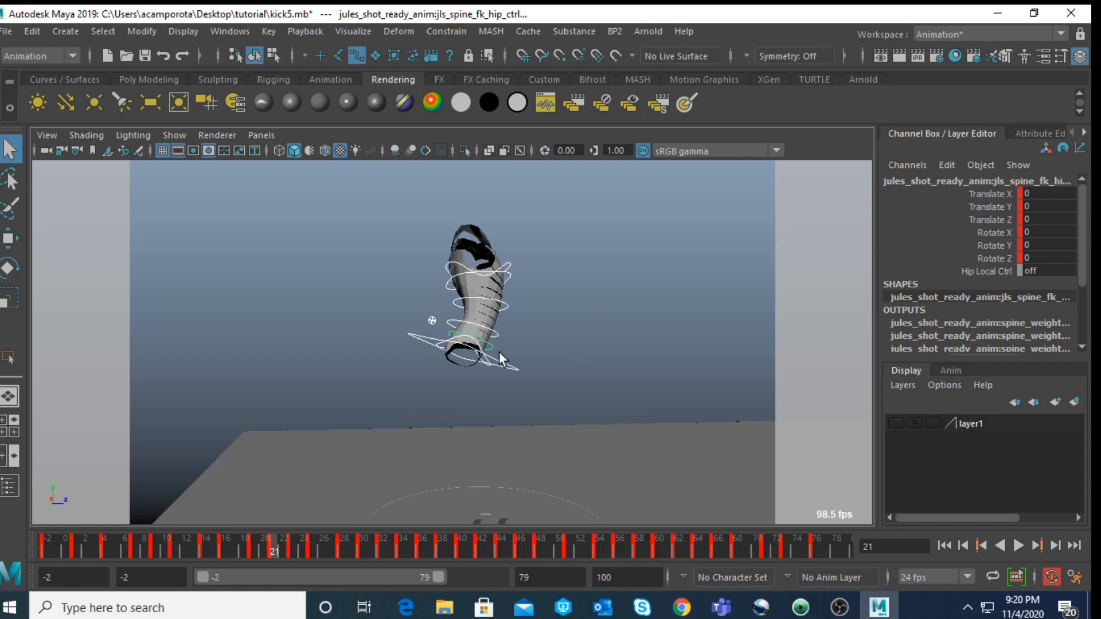
Step: Select the COG control with the Move tool and scrub the animation in the other viewport, stopping at frame 19
{"action": "left_click", "coordinate": [500, 354]}
{"action": "key", "text": "w"}
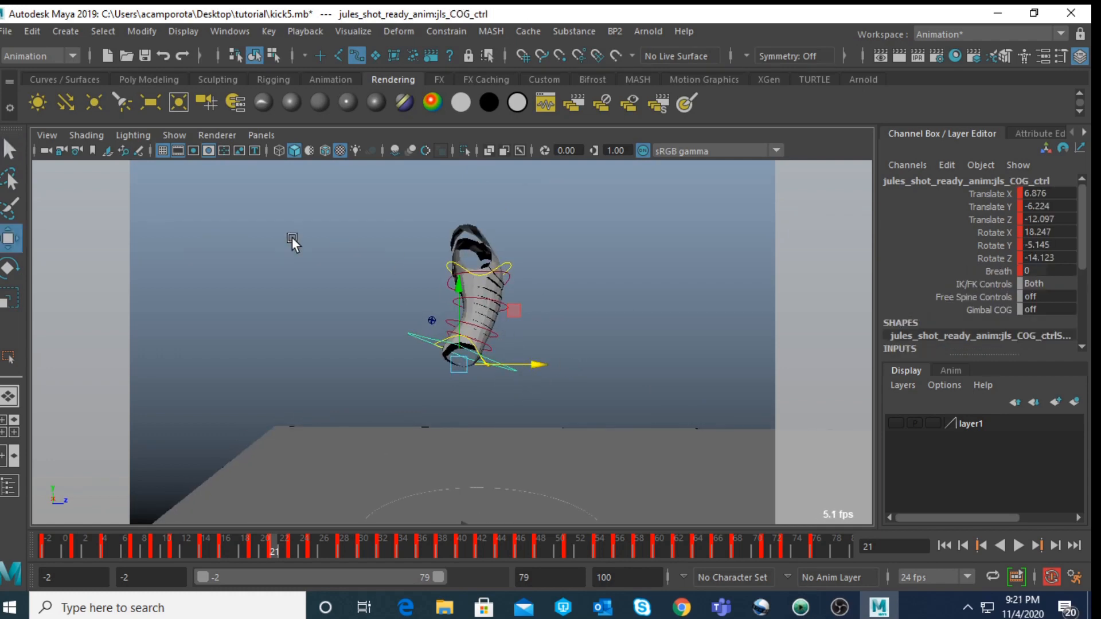
{"action": "key", "text": "space"}
{"action": "key", "text": "space"}
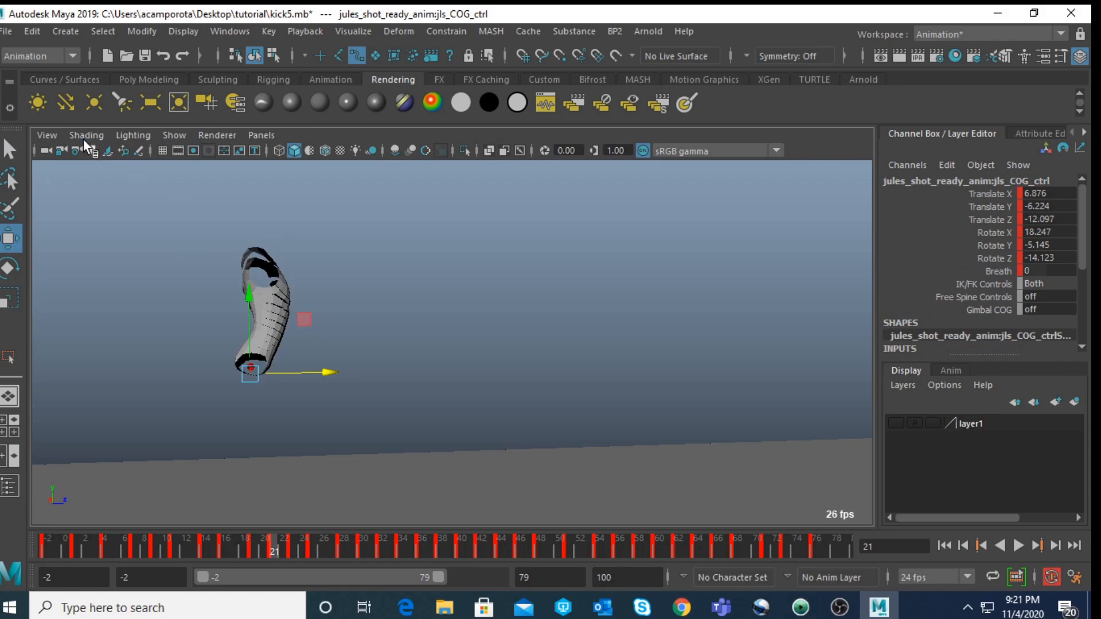
{"action": "mouse_move", "coordinate": [63, 545]}
{"action": "left_mouse_down"}
{"action": "mouse_move", "coordinate": [279, 553]}
{"action": "mouse_move", "coordinate": [175, 534]}
{"action": "mouse_move", "coordinate": [249, 553]}
{"action": "left_mouse_up"}
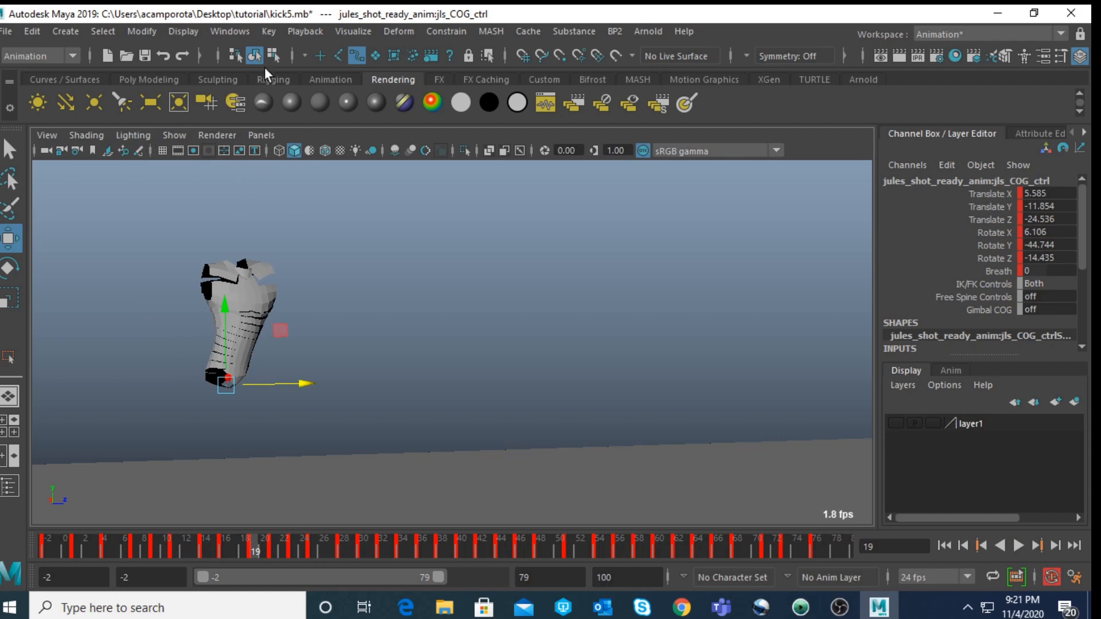
Step: Create an editable motion trail for the COG control and lower the control to Translate Y -13.052 at frame 19
{"action": "left_click", "coordinate": [337, 79]}
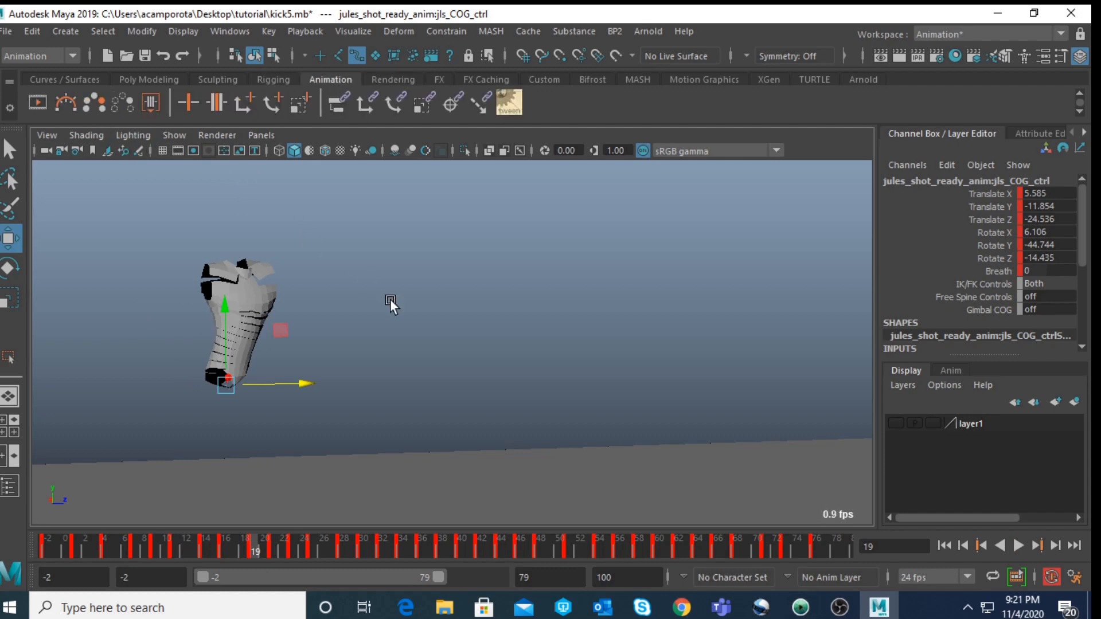
{"action": "key", "text": "space"}
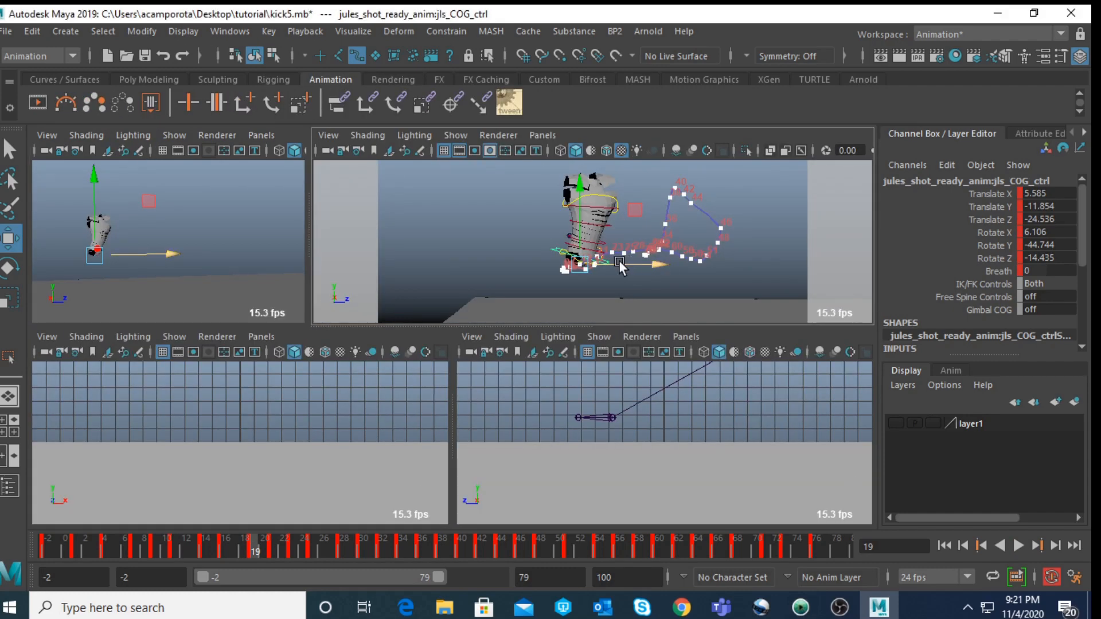
{"action": "key", "text": "space"}
{"action": "left_click_drag", "start_coordinate": [466, 337], "coordinate": [394, 374], "text": "alt"}
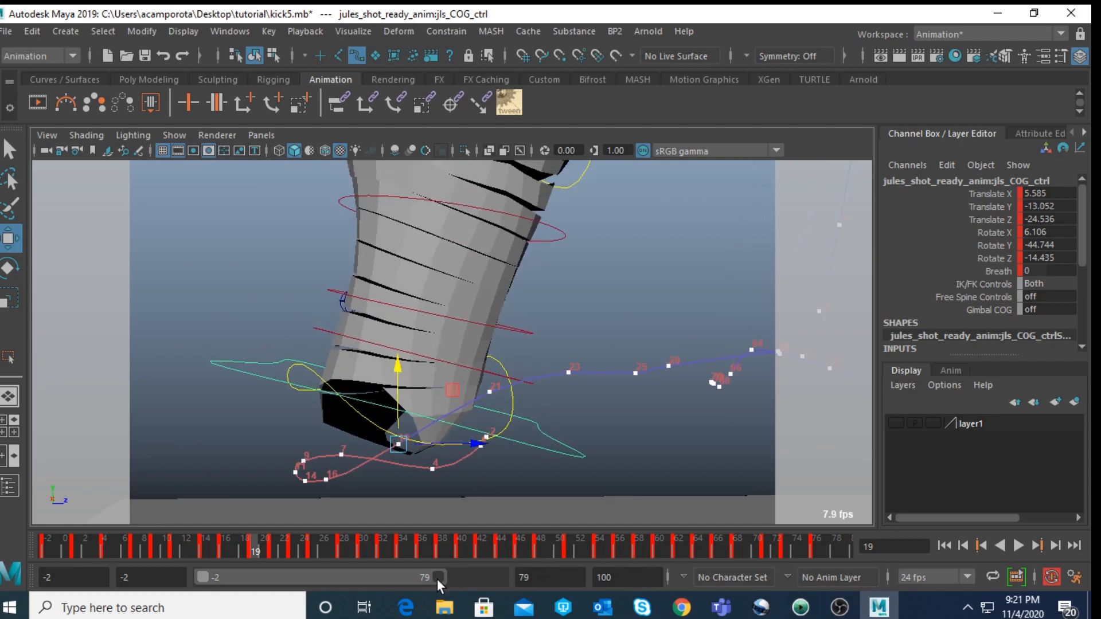
Step: Shorten the playback range so that it runs from frame -2 to frame 19
{"action": "left_click_drag", "start_coordinate": [437, 577], "coordinate": [253, 568]}
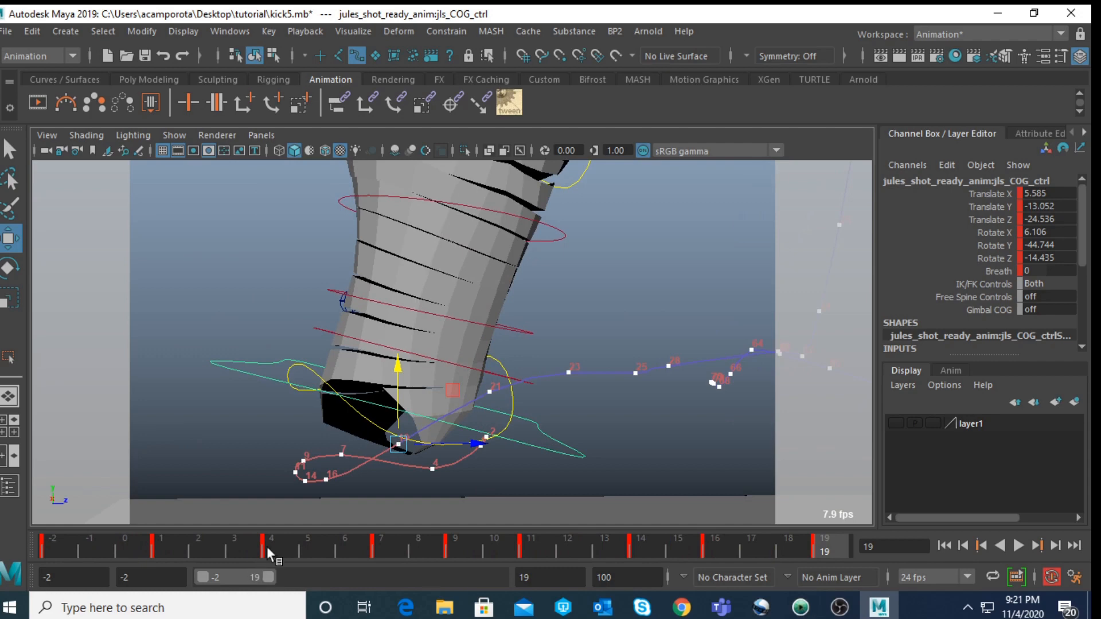
{"action": "scroll", "coordinate": [505, 312], "scroll_direction": "down", "scroll_amount": 6}
{"action": "scroll", "coordinate": [518, 328], "scroll_direction": "up", "scroll_amount": 2}
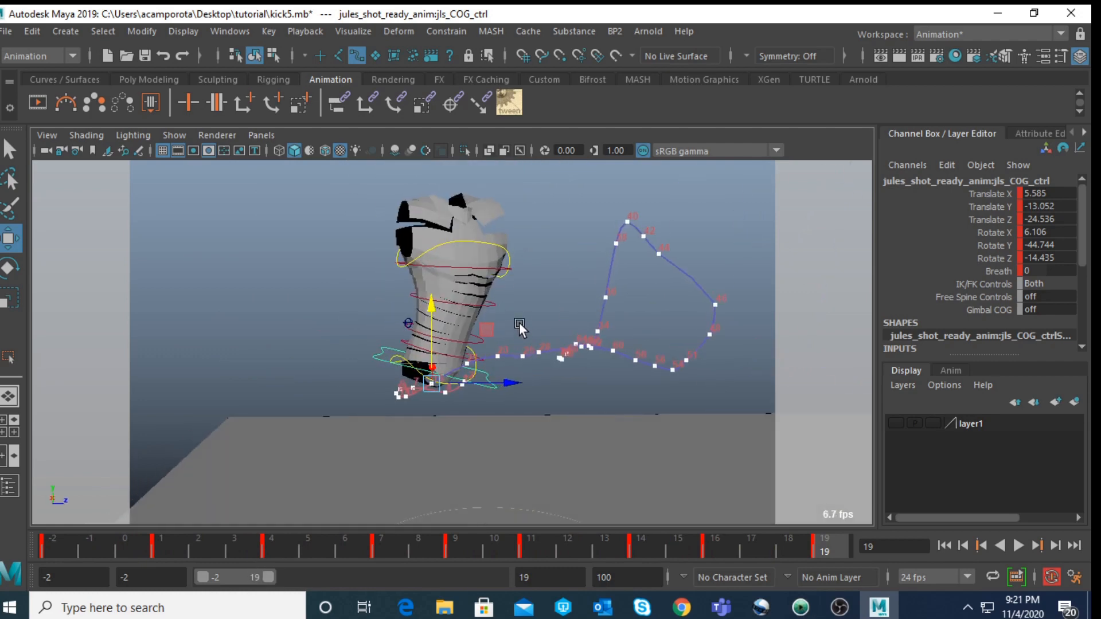
Step: Check the torso's pose in the other viewport and inspect the COG motion trail up close
{"action": "key", "text": "space"}
{"action": "key", "text": "space"}
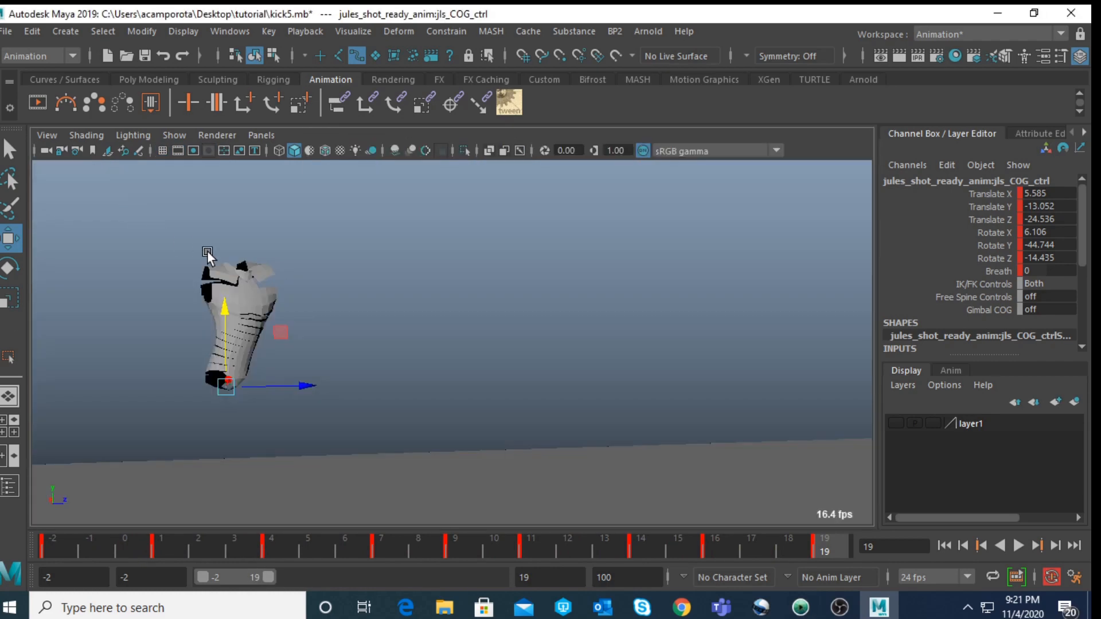
{"action": "key", "text": "space"}
{"action": "key", "text": "space"}
{"action": "scroll", "coordinate": [513, 314], "scroll_direction": "up", "scroll_amount": 2}
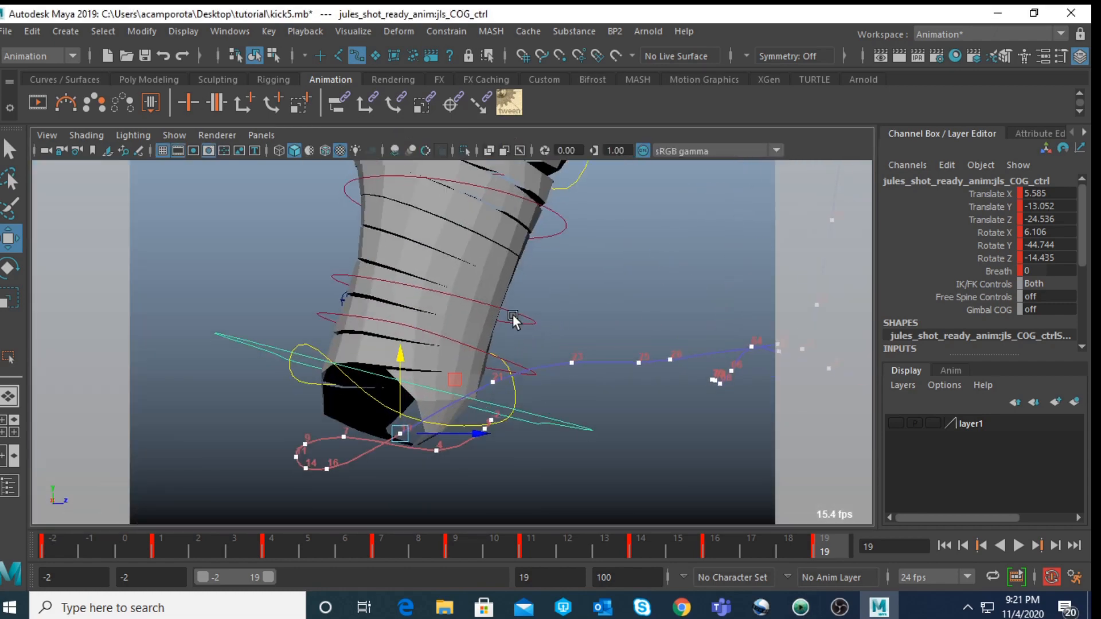
{"action": "scroll", "coordinate": [493, 311], "scroll_direction": "down", "scroll_amount": 2}
{"action": "left_click_drag", "start_coordinate": [493, 310], "coordinate": [463, 317], "text": "alt"}
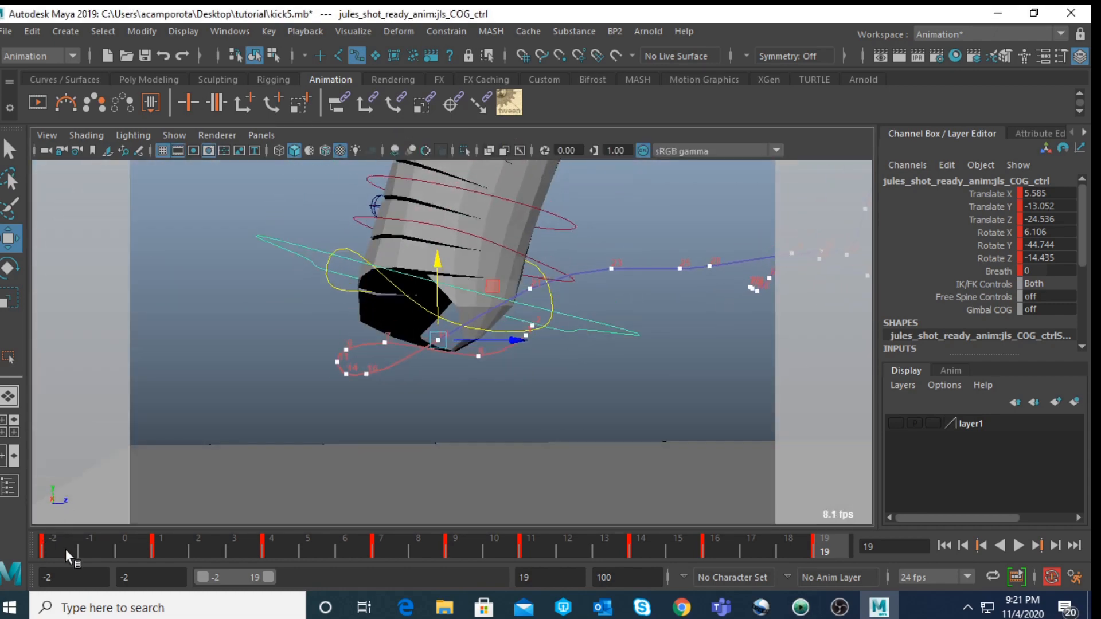
Step: Step through the COG keys from frame -2 and lower the control slightly at frame 4
{"action": "left_click", "coordinate": [48, 545]}
{"action": "key", "text": "period"}
{"action": "key", "text": "period"}
{"action": "key", "text": "period"}
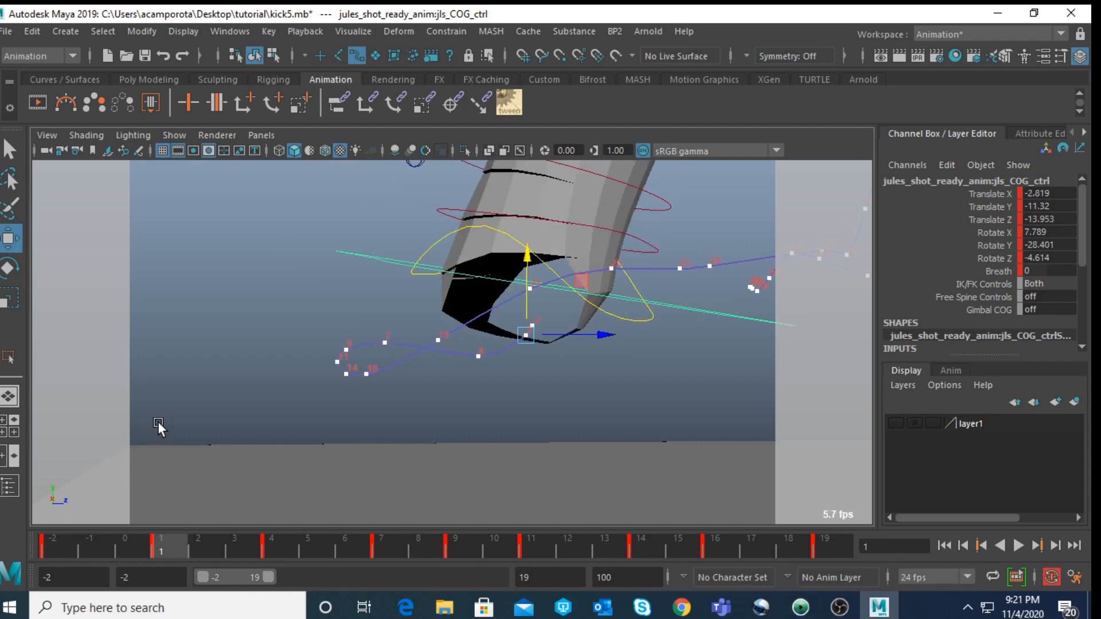
{"action": "key", "text": "comma"}
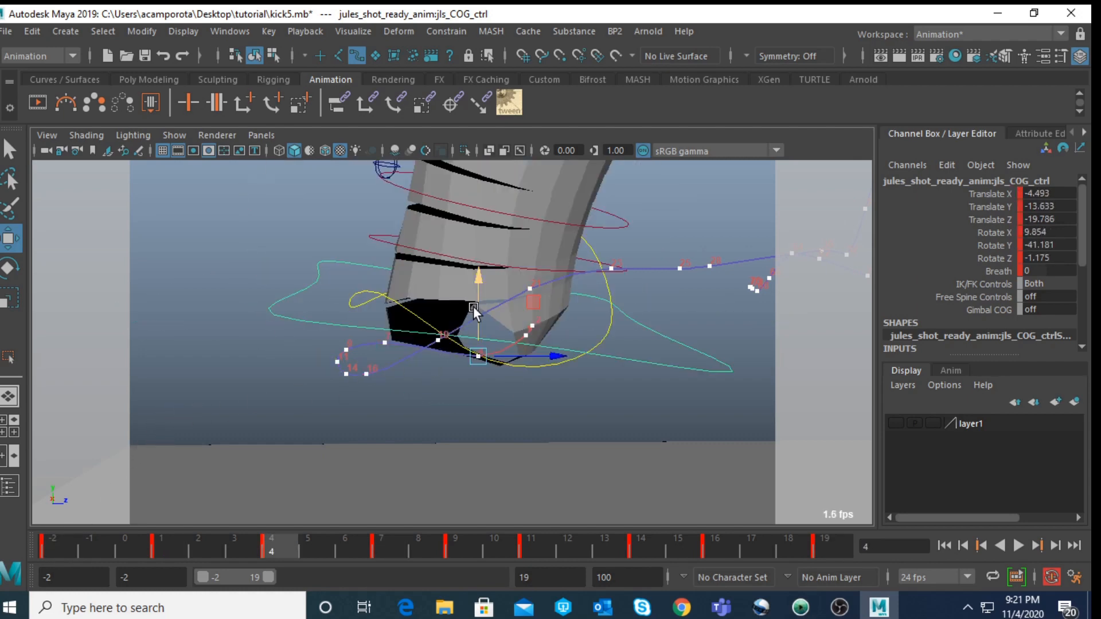
Step: Raise the COG control to Translate Y -11.728 at frame 7 and lower it to -13.371 at frame 19
{"action": "key", "text": "period"}
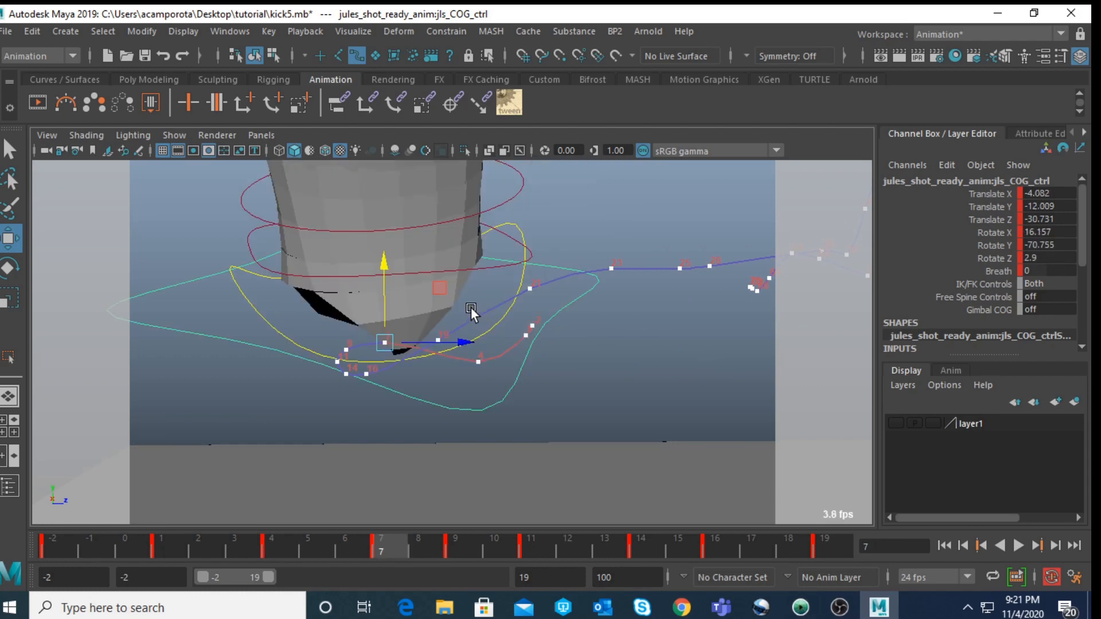
{"action": "key", "text": "period"}
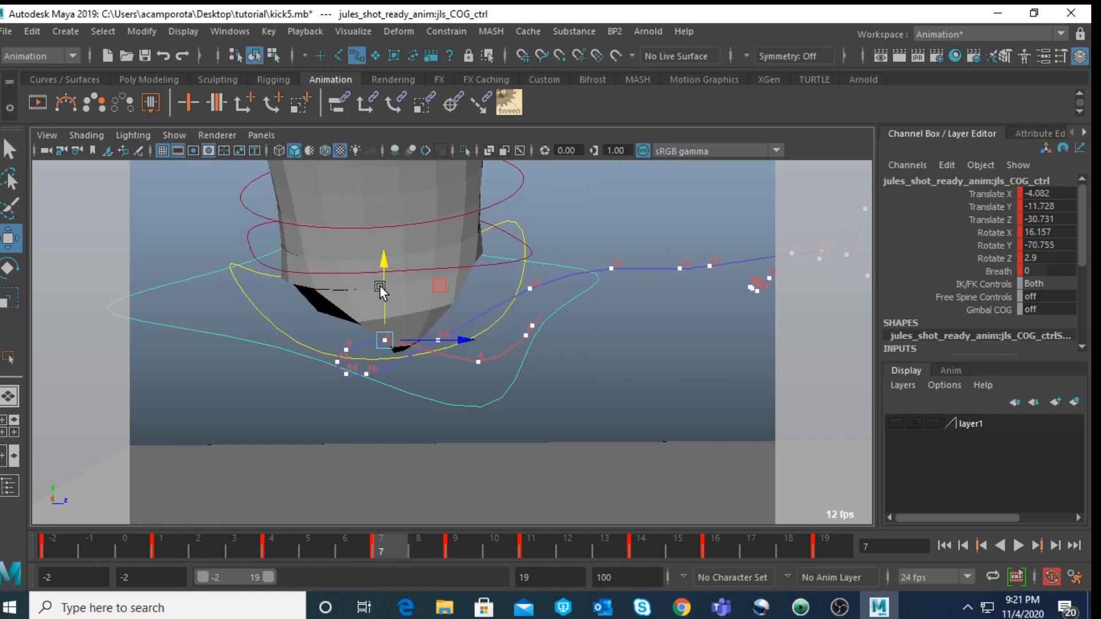
{"action": "key", "text": "period"}
{"action": "key", "text": "period"}
{"action": "key", "text": "period"}
{"action": "key", "text": "period"}
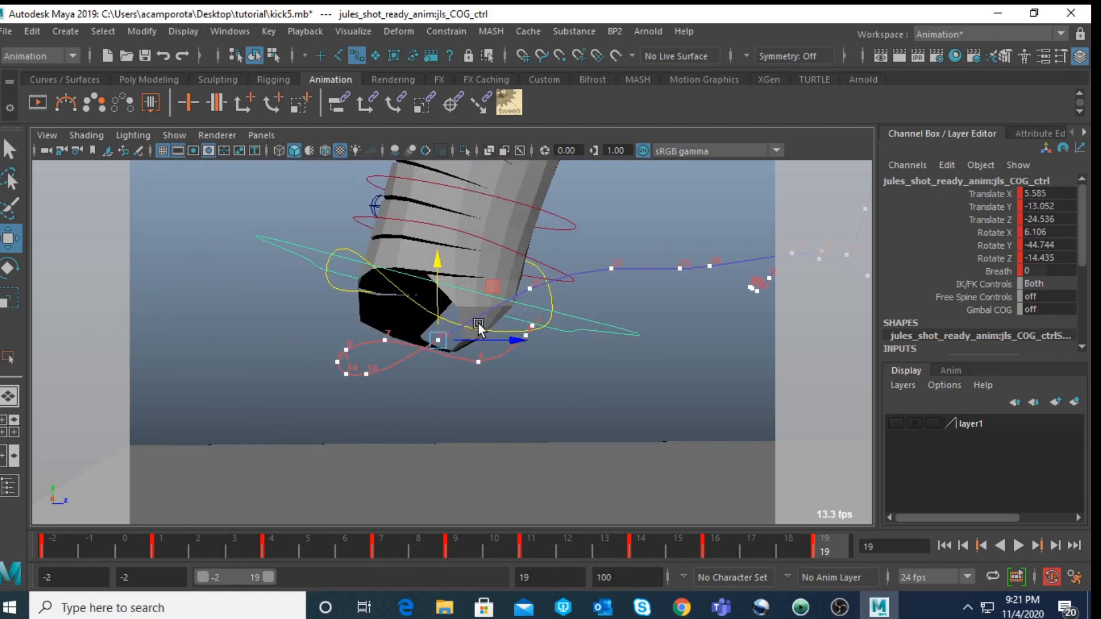
{"action": "left_click_drag", "start_coordinate": [434, 295], "coordinate": [433, 297]}
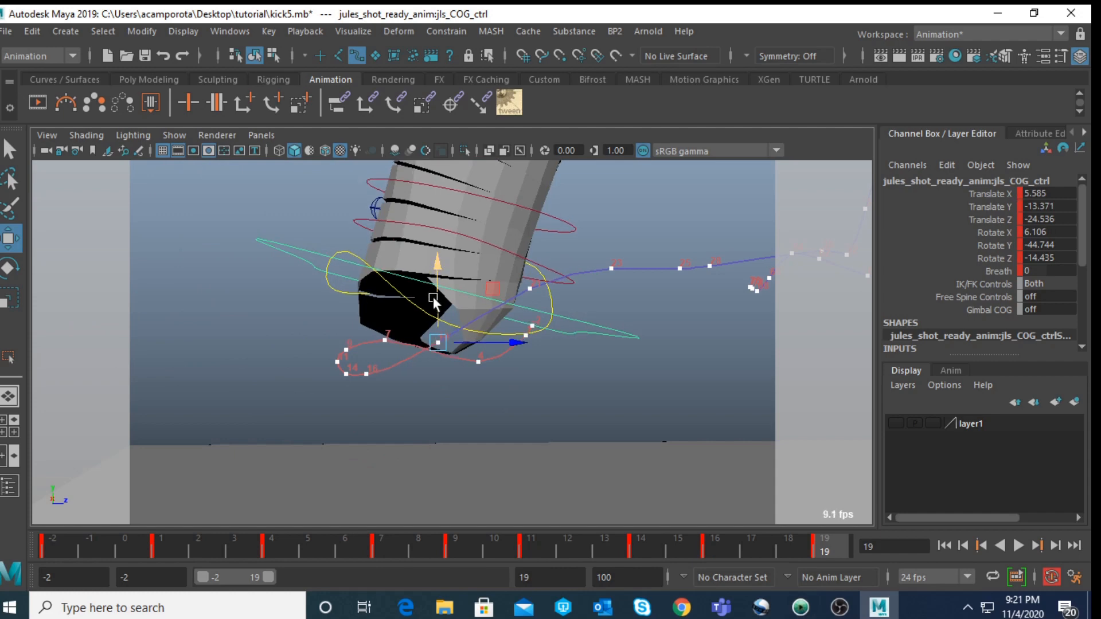
Step: Open the Graph Editor and examine the COG control's Translate X curve between frames -2 and 19
{"action": "left_click", "coordinate": [221, 32]}
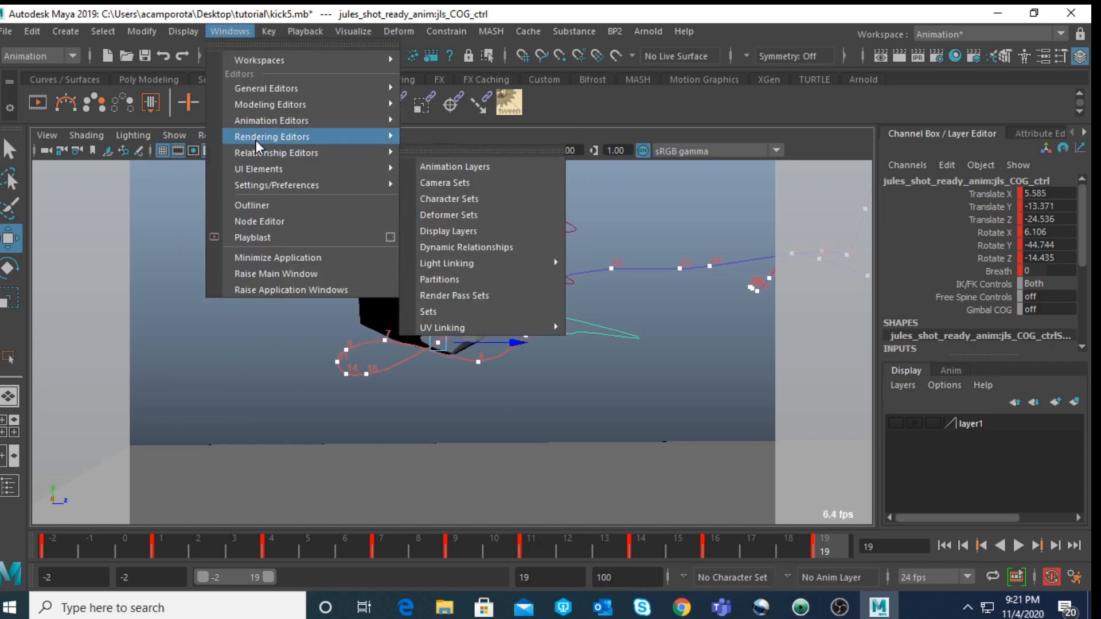
{"action": "mouse_move", "coordinate": [250, 120]}
{"action": "left_click", "coordinate": [446, 135]}
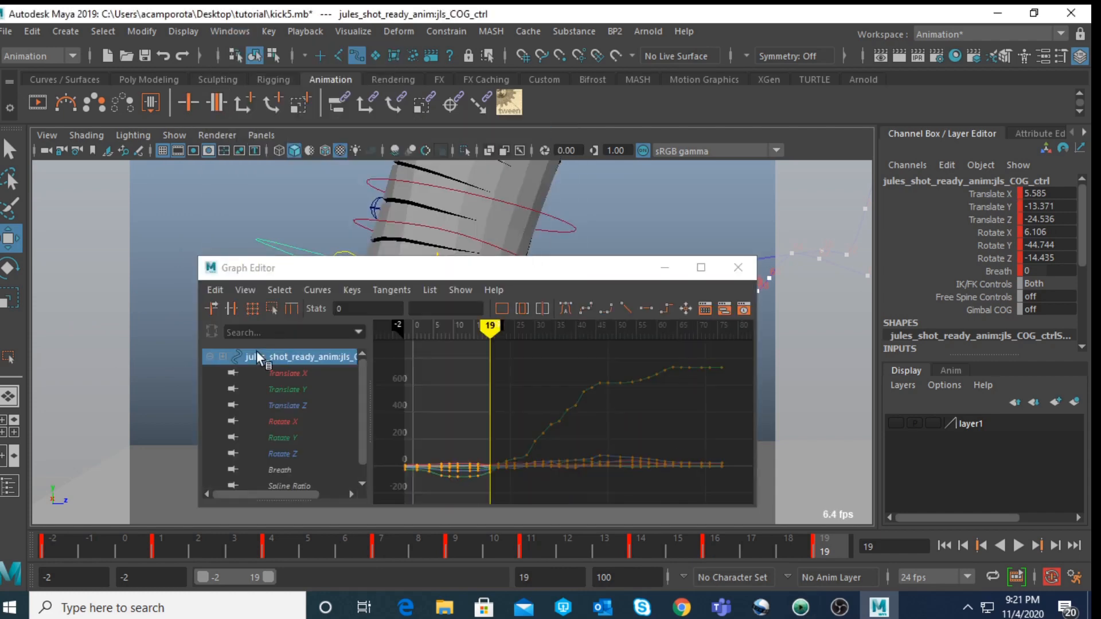
{"action": "left_click", "coordinate": [267, 373]}
{"action": "middle_click_drag", "start_coordinate": [542, 429], "coordinate": [622, 373], "text": "alt"}
{"action": "right_click_drag", "start_coordinate": [597, 394], "coordinate": [573, 390], "text": "alt+shift"}
{"action": "scroll", "coordinate": [551, 414], "scroll_direction": "up", "scroll_amount": 3}
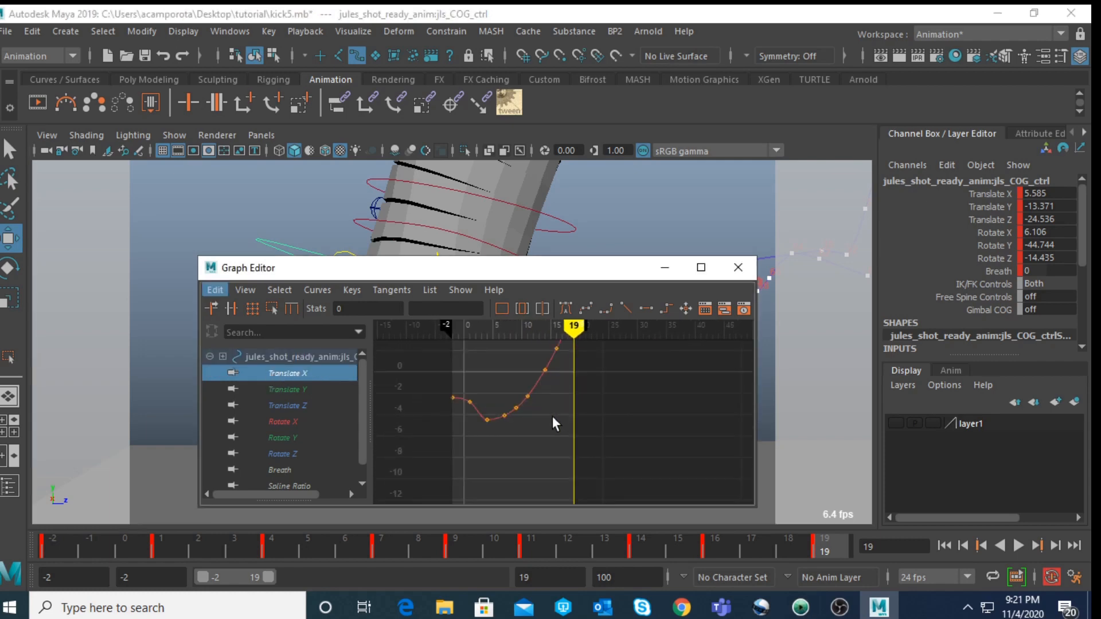
{"action": "middle_click_drag", "start_coordinate": [545, 423], "coordinate": [588, 448], "text": "alt"}
{"action": "right_click_drag", "start_coordinate": [587, 440], "coordinate": [627, 438], "text": "alt+shift"}
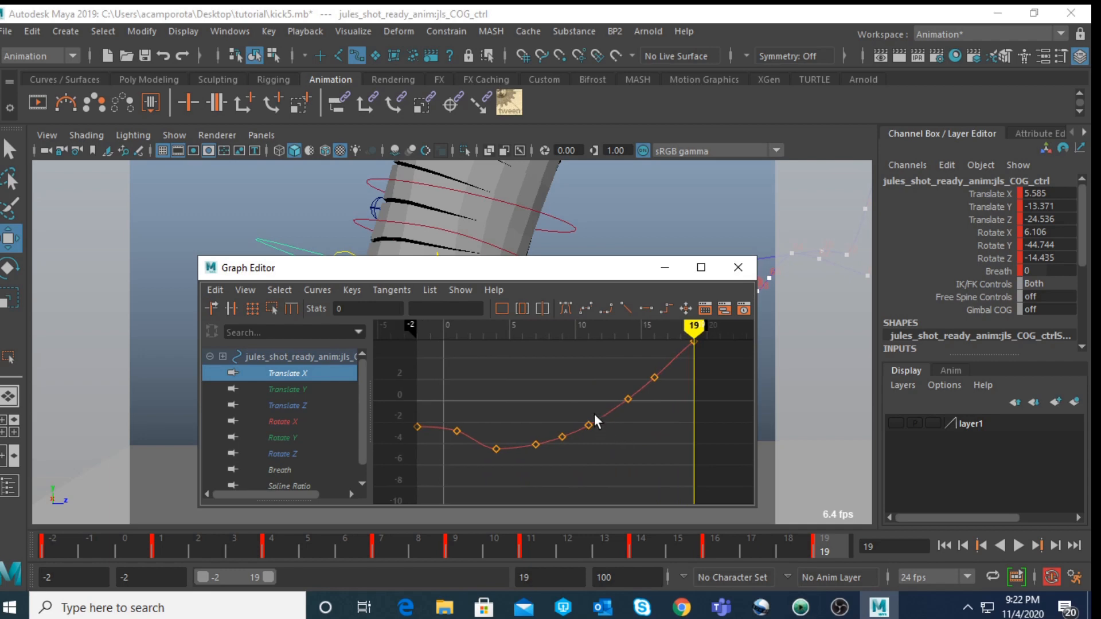
{"action": "right_click_drag", "start_coordinate": [585, 395], "coordinate": [625, 367], "text": "alt+shift"}
{"action": "mouse_move", "coordinate": [616, 390]}
{"action": "middle_mouse_down", "text": "alt"}
{"action": "mouse_move", "coordinate": [590, 457]}
{"action": "mouse_move", "coordinate": [585, 418]}
{"action": "mouse_move", "coordinate": [599, 395]}
{"action": "middle_mouse_up", "text": "alt"}
Step: Examine the Translate Y curve and select its keys at frames 9 and 11 with the Region tool active
{"action": "left_click", "coordinate": [300, 388]}
{"action": "right_click_drag", "start_coordinate": [563, 432], "coordinate": [559, 372], "text": "alt+shift"}
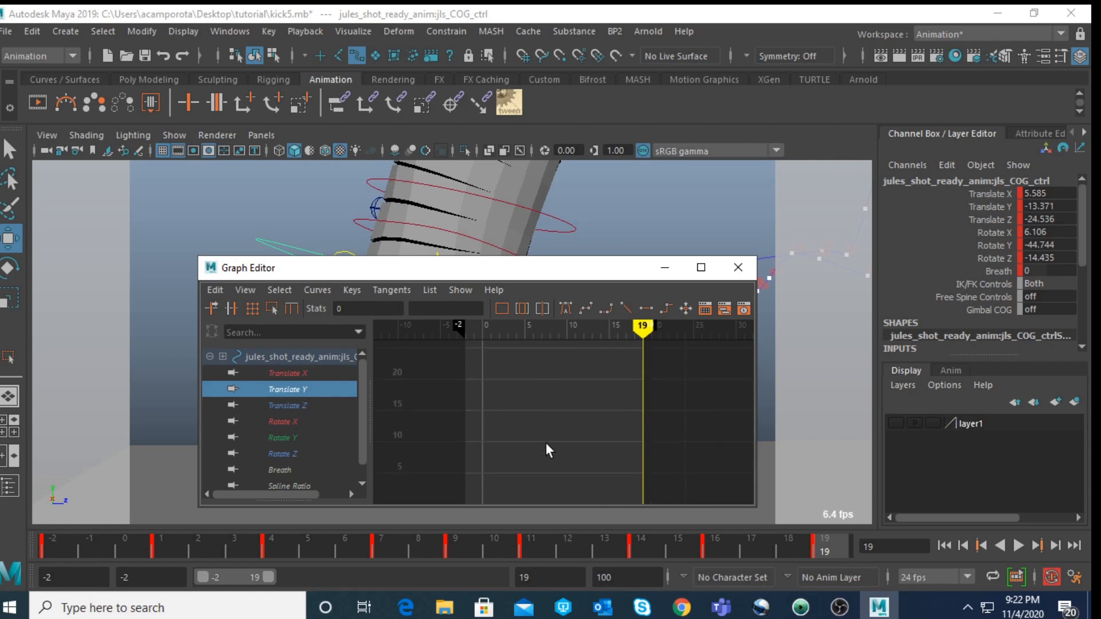
{"action": "middle_click_drag", "start_coordinate": [546, 444], "coordinate": [524, 332], "text": "alt"}
{"action": "right_click_drag", "start_coordinate": [567, 440], "coordinate": [568, 415], "text": "alt+shift"}
{"action": "middle_click_drag", "start_coordinate": [561, 411], "coordinate": [556, 322], "text": "alt"}
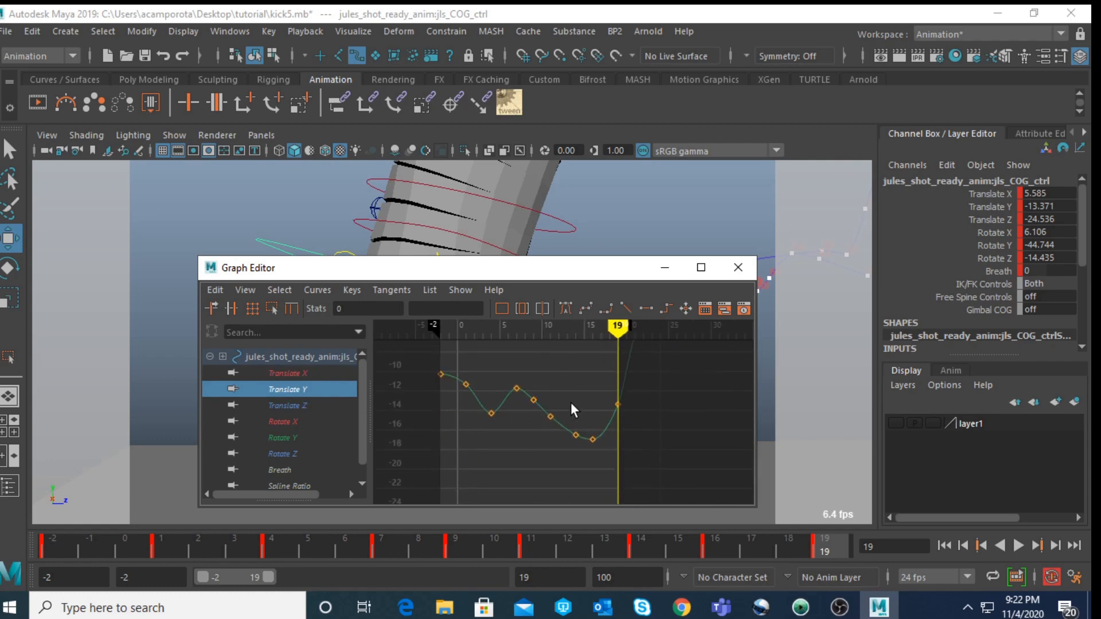
{"action": "right_click_drag", "start_coordinate": [571, 402], "coordinate": [586, 405], "text": "alt+shift"}
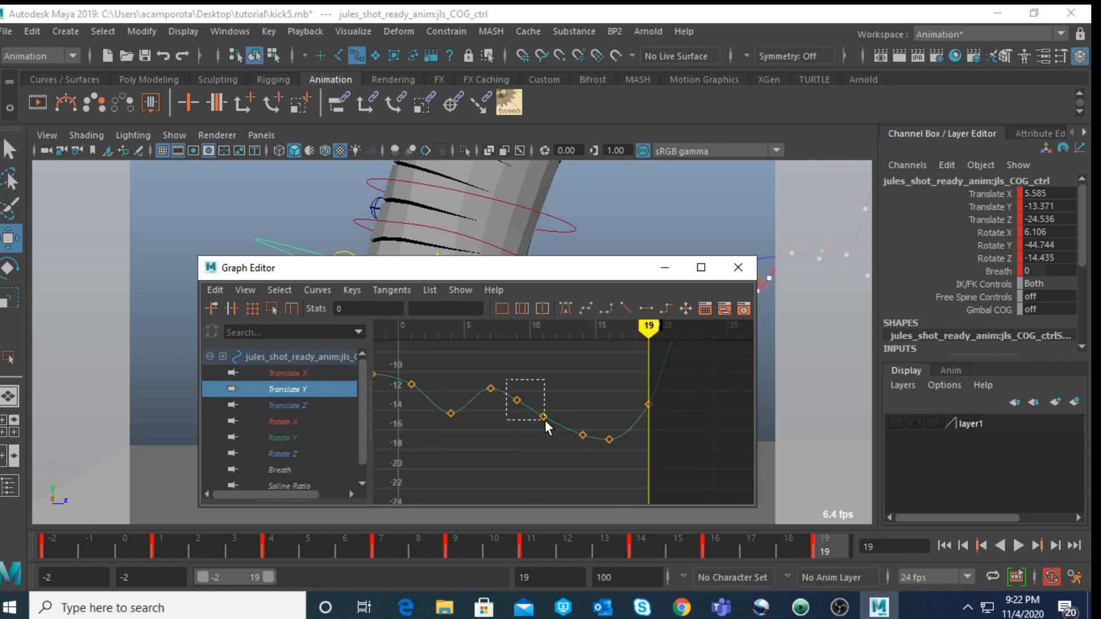
{"action": "left_click_drag", "start_coordinate": [545, 420], "coordinate": [540, 416]}
{"action": "left_click", "coordinate": [269, 305]}
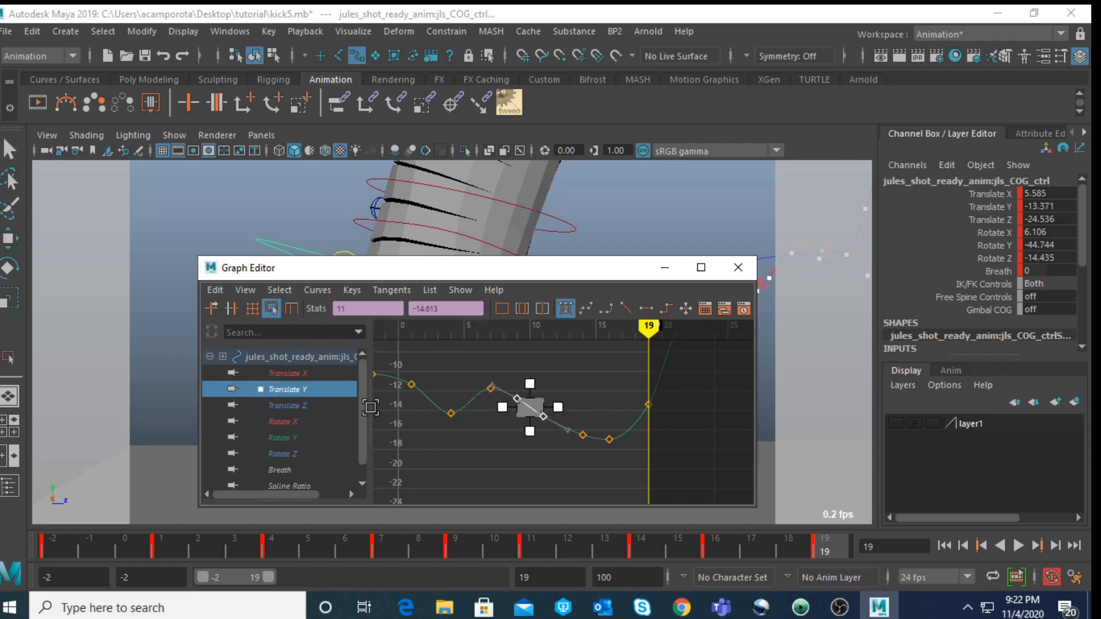
Step: Examine the COG control's Translate Z and Rotate X curves for uneven keys within the playback range
{"action": "left_click", "coordinate": [316, 405]}
{"action": "right_click_drag", "start_coordinate": [586, 432], "coordinate": [576, 405], "text": "alt+shift"}
{"action": "middle_click_drag", "start_coordinate": [558, 425], "coordinate": [590, 352], "text": "alt"}
{"action": "right_click_drag", "start_coordinate": [633, 434], "coordinate": [617, 385], "text": "alt+shift"}
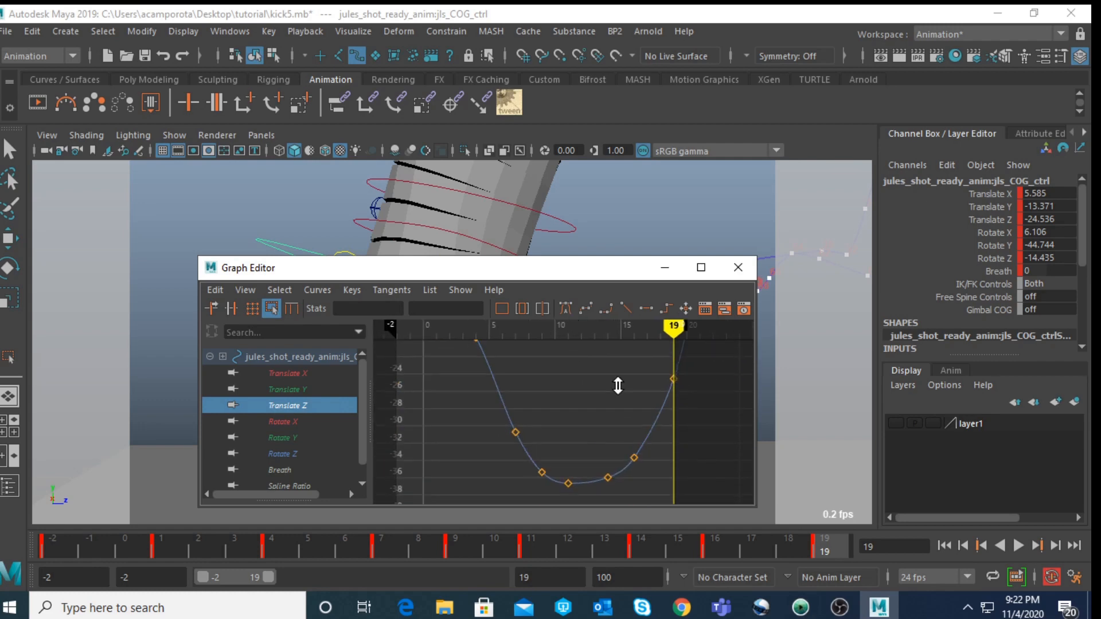
{"action": "left_click", "coordinate": [293, 422]}
{"action": "key", "text": "f"}
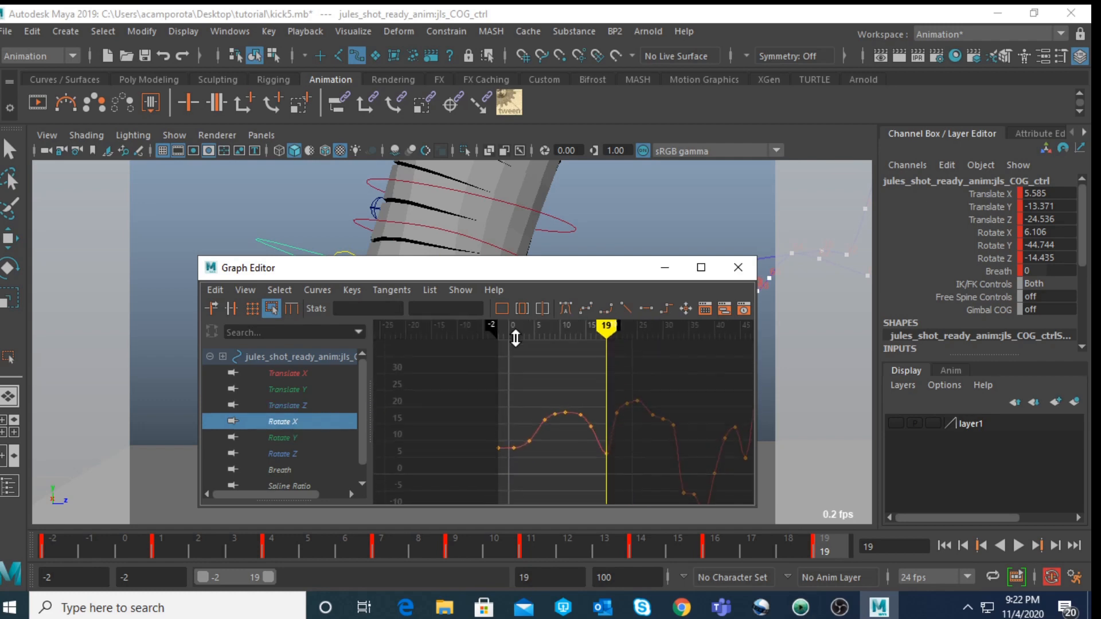
{"action": "right_click_drag", "start_coordinate": [523, 413], "coordinate": [520, 371], "text": "alt+shift"}
{"action": "right_click_drag", "start_coordinate": [590, 442], "coordinate": [617, 453], "text": "alt+shift"}
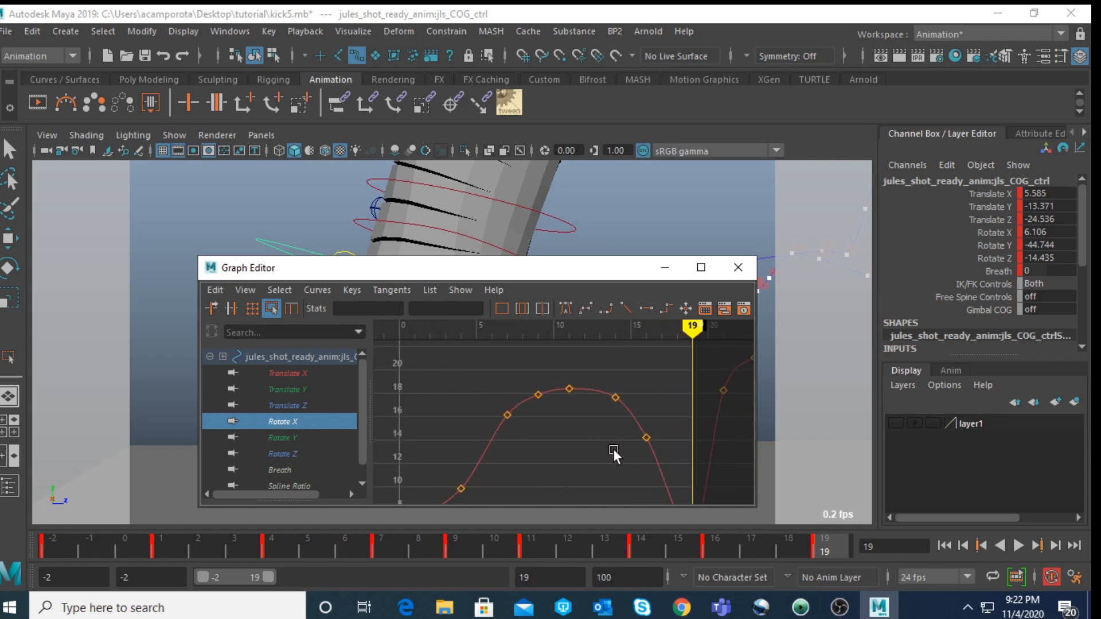
{"action": "middle_click_drag", "start_coordinate": [617, 453], "coordinate": [610, 405], "text": "alt"}
{"action": "right_click_drag", "start_coordinate": [609, 406], "coordinate": [594, 392], "text": "alt+shift"}
{"action": "middle_click_drag", "start_coordinate": [594, 393], "coordinate": [553, 398], "text": "alt"}
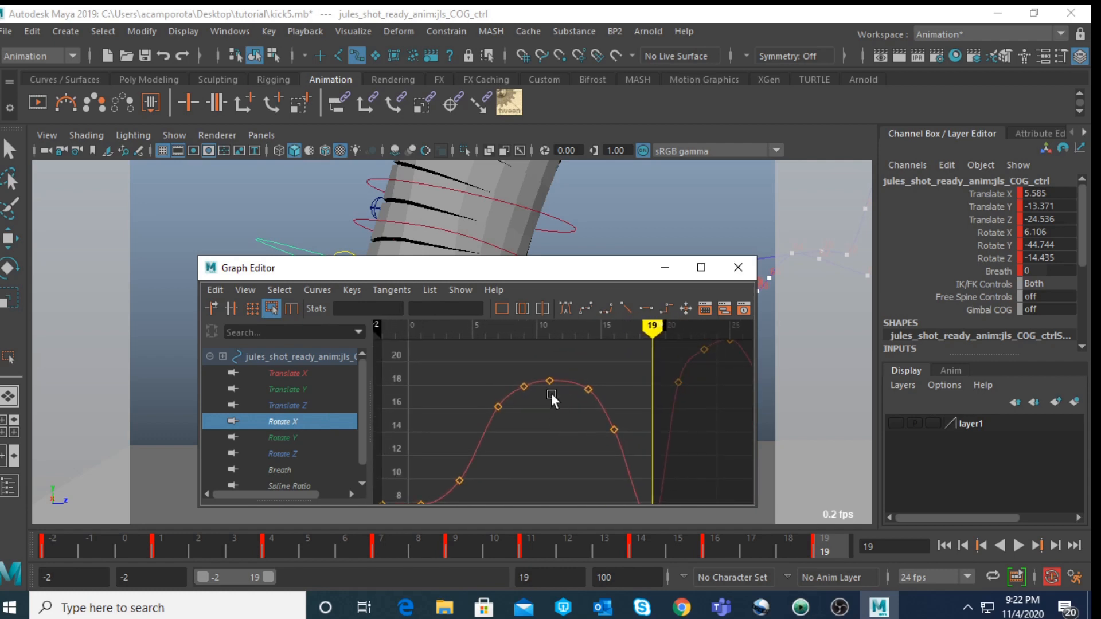
Step: Delete the keys at frames 14 and 9 from the COG control's Rotate Y curve
{"action": "left_click", "coordinate": [307, 434]}
{"action": "right_click_drag", "start_coordinate": [557, 428], "coordinate": [549, 372], "text": "alt+shift"}
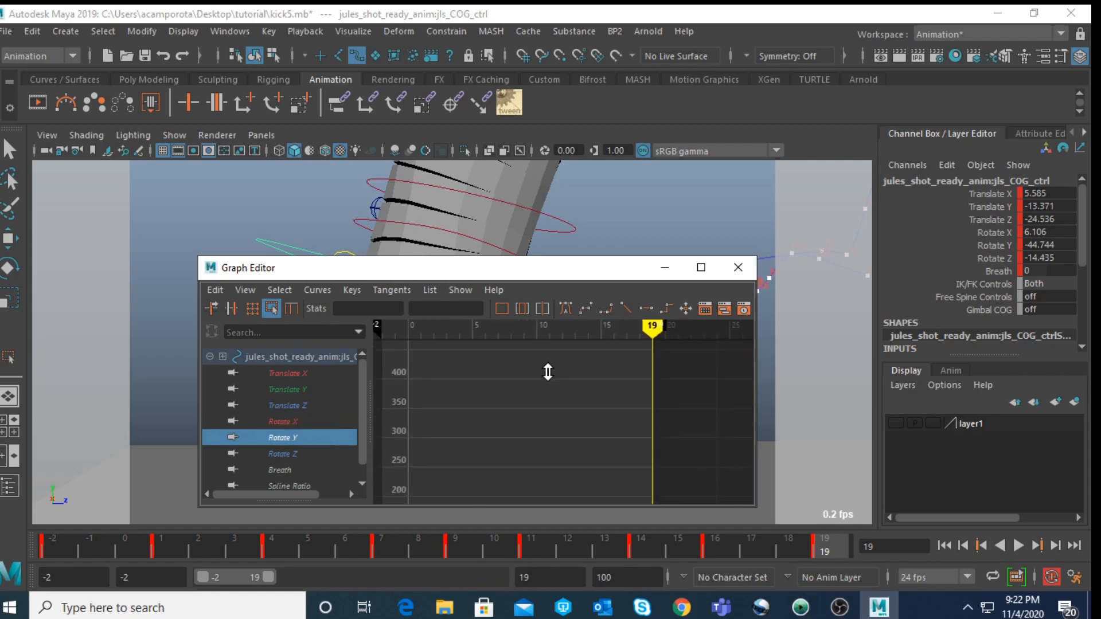
{"action": "middle_click_drag", "start_coordinate": [567, 444], "coordinate": [563, 340], "text": "alt"}
{"action": "right_click_drag", "start_coordinate": [565, 426], "coordinate": [548, 354], "text": "alt+shift"}
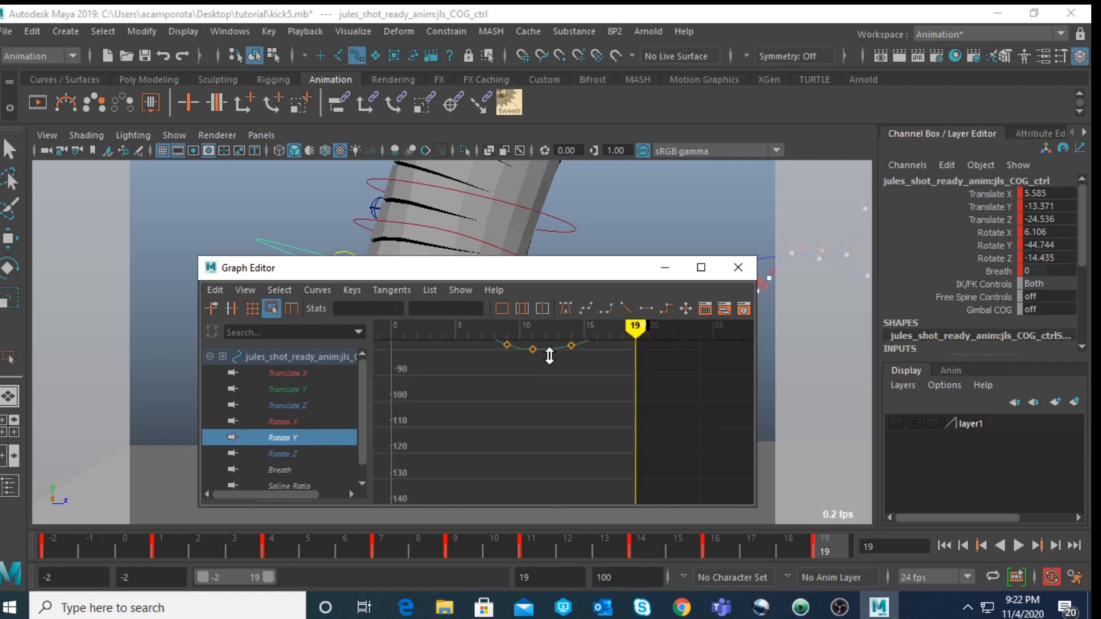
{"action": "middle_click_drag", "start_coordinate": [549, 393], "coordinate": [555, 489], "text": "alt"}
{"action": "mouse_move", "coordinate": [564, 459]}
{"action": "right_mouse_down", "text": "alt+shift"}
{"action": "mouse_move", "coordinate": [566, 434]}
{"action": "mouse_move", "coordinate": [570, 445]}
{"action": "right_mouse_up", "text": "alt+shift"}
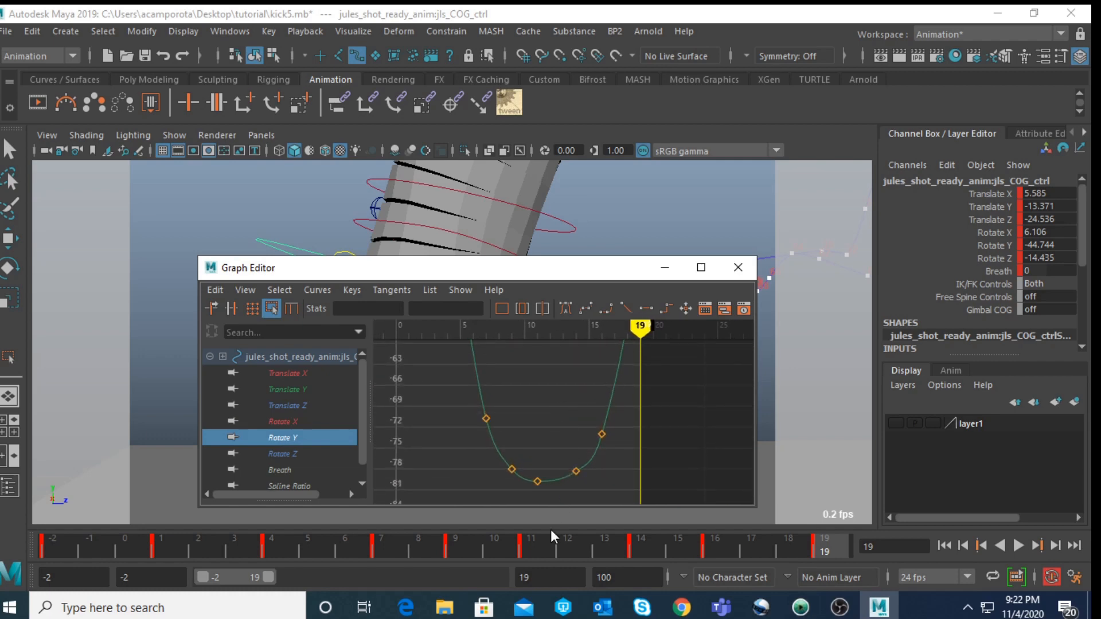
{"action": "mouse_move", "coordinate": [550, 536]}
{"action": "left_mouse_down"}
{"action": "mouse_move", "coordinate": [545, 546]}
{"action": "mouse_move", "coordinate": [588, 556]}
{"action": "mouse_move", "coordinate": [637, 550]}
{"action": "left_mouse_up"}
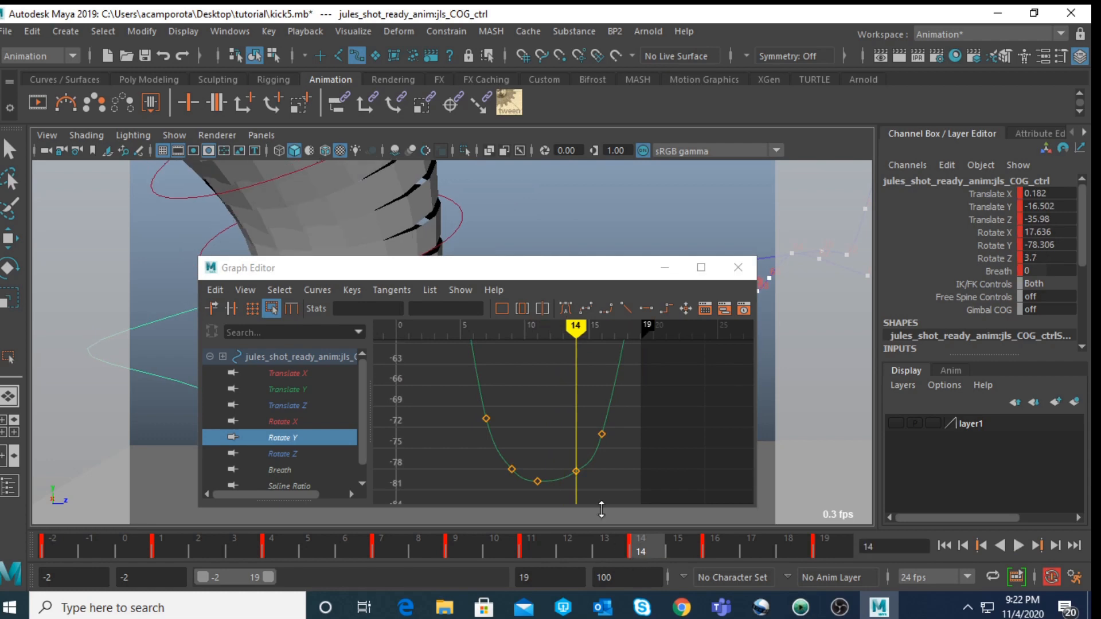
{"action": "left_click_drag", "start_coordinate": [550, 446], "coordinate": [583, 482]}
{"action": "key", "text": "Delete"}
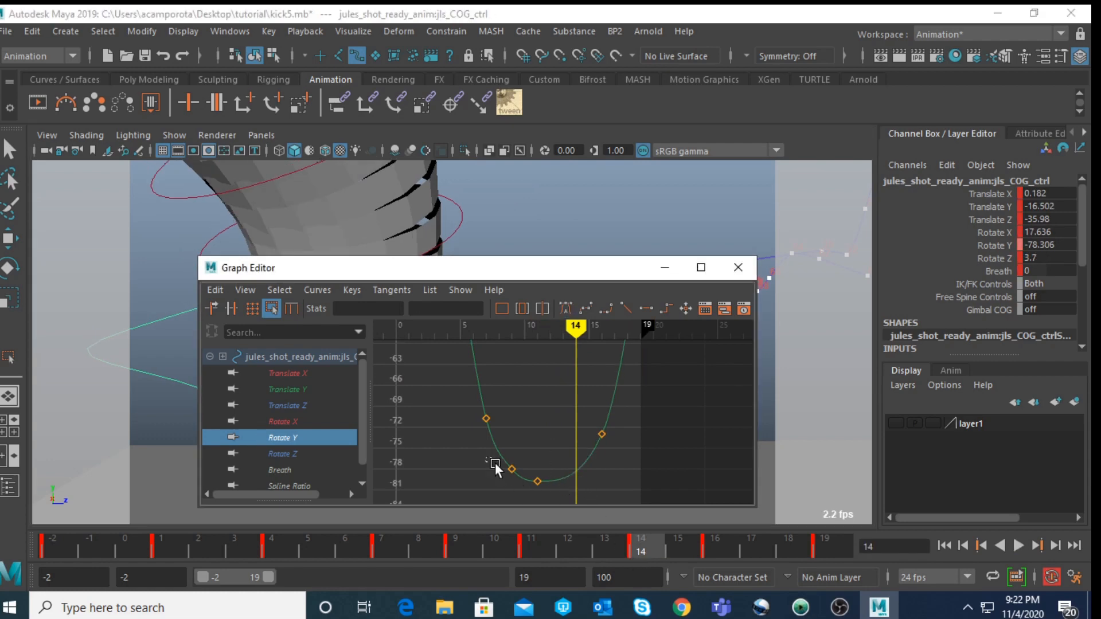
{"action": "left_click_drag", "start_coordinate": [495, 463], "coordinate": [518, 485]}
{"action": "key", "text": "Delete"}
Step: Move the Graph Editor clear of the motion trail and raise the COG control's Rotate Z key at frame 1 to -4.191
{"action": "left_click", "coordinate": [281, 453]}
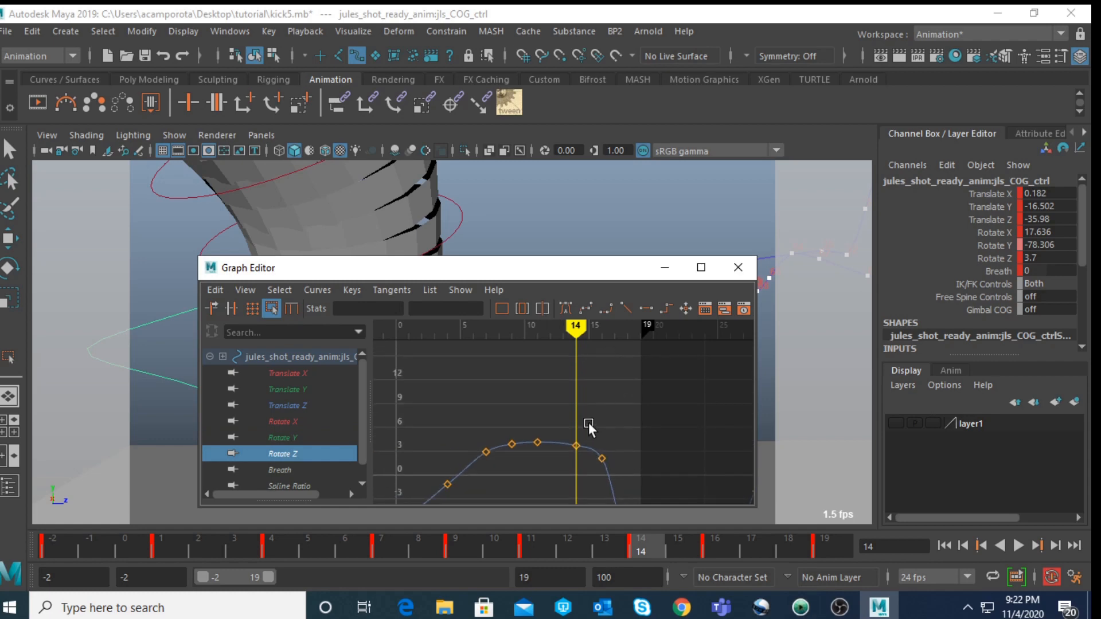
{"action": "middle_click_drag", "start_coordinate": [589, 422], "coordinate": [601, 328], "text": "alt"}
{"action": "middle_click_drag", "start_coordinate": [485, 400], "coordinate": [653, 417], "text": "alt"}
{"action": "right_click_drag", "start_coordinate": [653, 416], "coordinate": [635, 350], "text": "alt+shift"}
{"action": "left_click", "coordinate": [157, 543]}
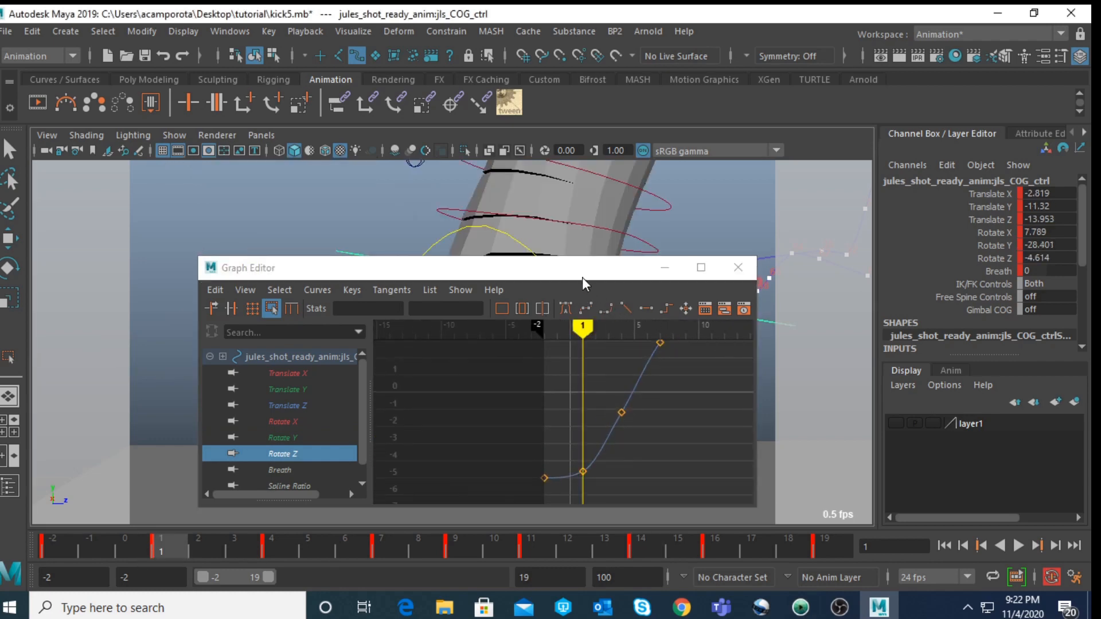
{"action": "left_click_drag", "start_coordinate": [580, 275], "coordinate": [844, 265]}
{"action": "left_click_drag", "start_coordinate": [362, 248], "coordinate": [377, 265], "text": "alt"}
{"action": "middle_click_drag", "start_coordinate": [377, 265], "coordinate": [252, 350], "text": "alt"}
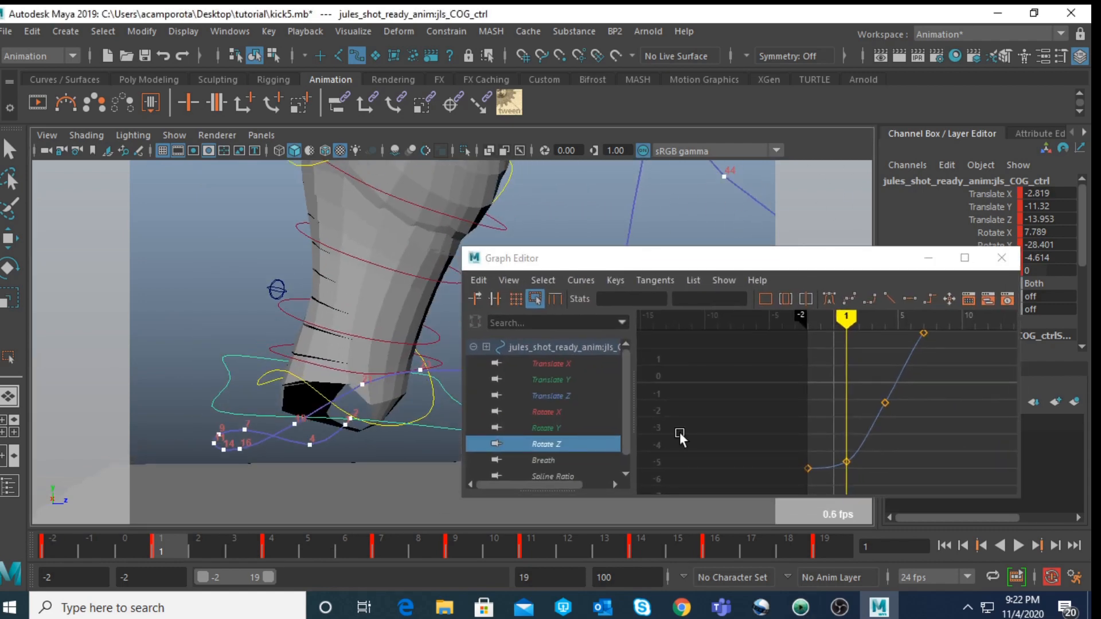
{"action": "left_click_drag", "start_coordinate": [841, 446], "coordinate": [854, 475]}
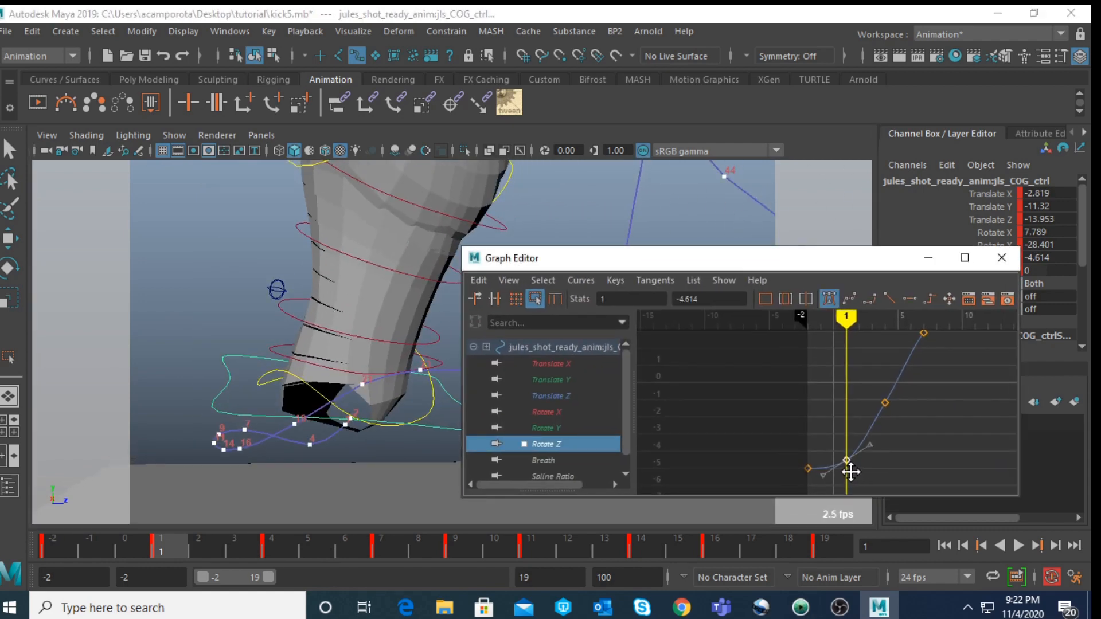
{"action": "mouse_move", "coordinate": [851, 472]}
{"action": "middle_mouse_down"}
{"action": "mouse_move", "coordinate": [843, 433]}
{"action": "mouse_move", "coordinate": [837, 453]}
{"action": "mouse_move", "coordinate": [850, 482]}
{"action": "mouse_move", "coordinate": [850, 469]}
{"action": "middle_mouse_up"}
{"action": "key", "text": "ctrl+z"}
{"action": "key", "text": "a"}
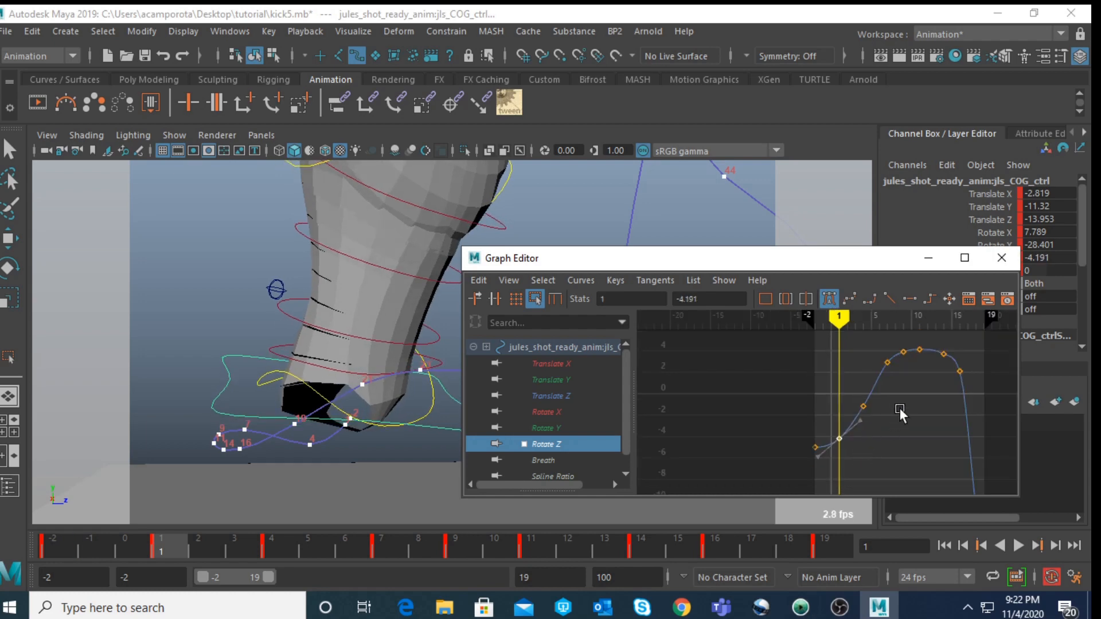
Step: Lower the COG control's Rotate Z key at frame 16 to -0.09
{"action": "middle_click_drag", "start_coordinate": [900, 410], "coordinate": [782, 434], "text": "alt"}
{"action": "right_click_drag", "start_coordinate": [782, 434], "coordinate": [811, 459], "text": "alt+shift"}
{"action": "middle_click_drag", "start_coordinate": [806, 404], "coordinate": [757, 398], "text": "alt"}
{"action": "mouse_move", "coordinate": [757, 397]}
{"action": "right_mouse_down", "text": "alt+shift"}
{"action": "mouse_move", "coordinate": [771, 398]}
{"action": "mouse_move", "coordinate": [745, 407]}
{"action": "right_mouse_up", "text": "alt+shift"}
{"action": "middle_click_drag", "start_coordinate": [746, 407], "coordinate": [807, 425], "text": "alt"}
{"action": "left_click", "coordinate": [818, 548]}
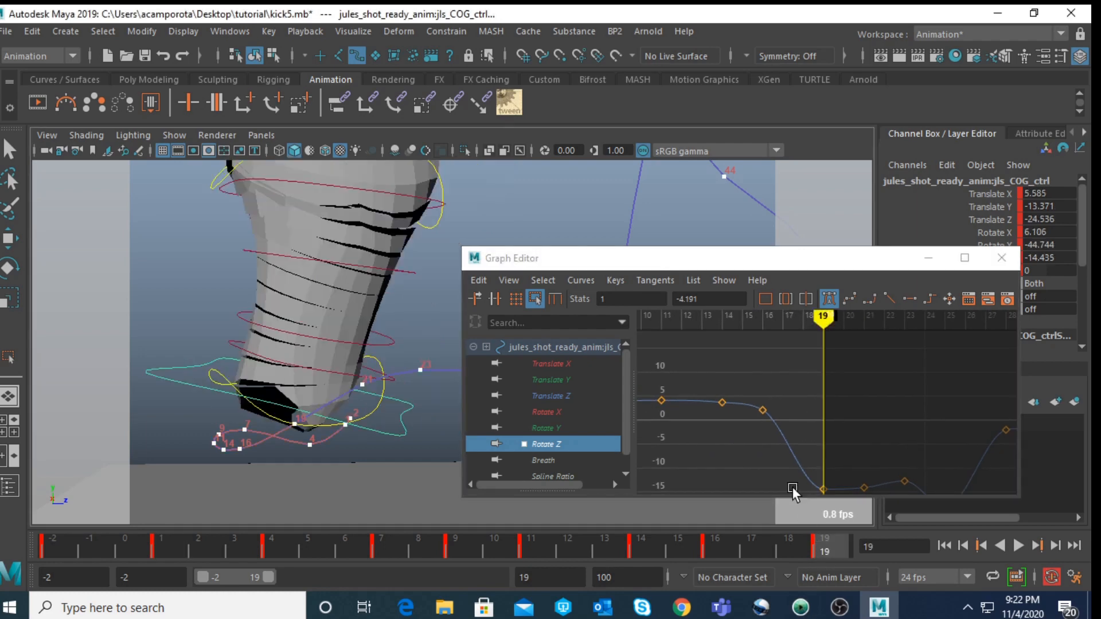
{"action": "left_click", "coordinate": [711, 544]}
{"action": "left_click_drag", "start_coordinate": [738, 364], "coordinate": [772, 438]}
{"action": "middle_click_drag", "start_coordinate": [772, 438], "coordinate": [772, 449]}
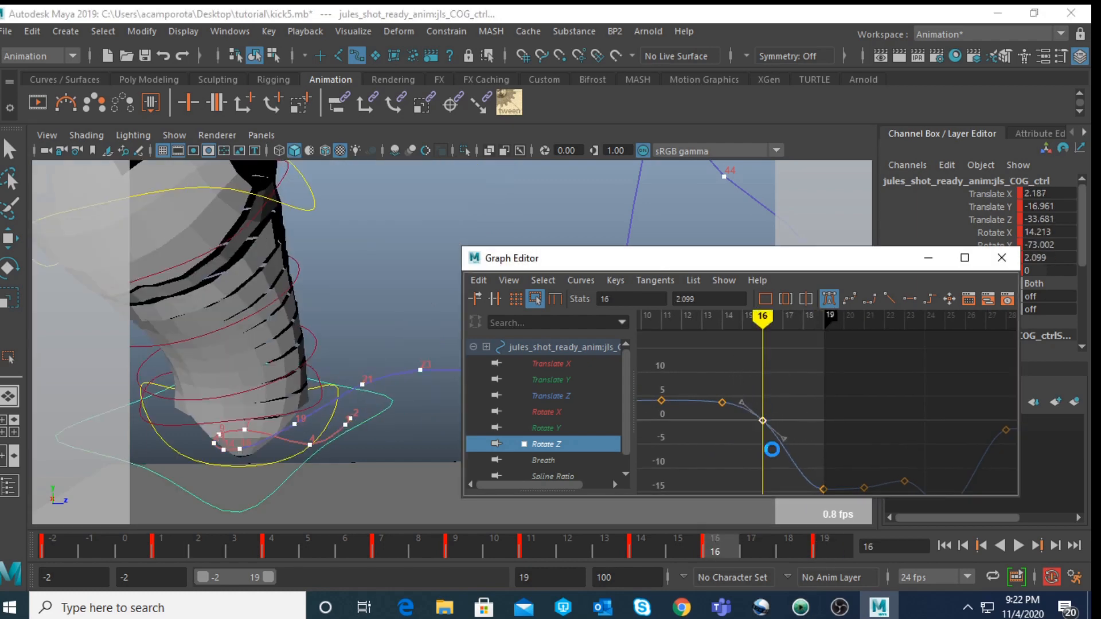
Step: Delete the key at frame 9 from the COG control's Rotate Z curve
{"action": "right_click_drag", "start_coordinate": [774, 452], "coordinate": [727, 396], "text": "alt+shift"}
{"action": "middle_click_drag", "start_coordinate": [720, 404], "coordinate": [906, 453], "text": "alt"}
{"action": "left_click_drag", "start_coordinate": [796, 400], "coordinate": [826, 451]}
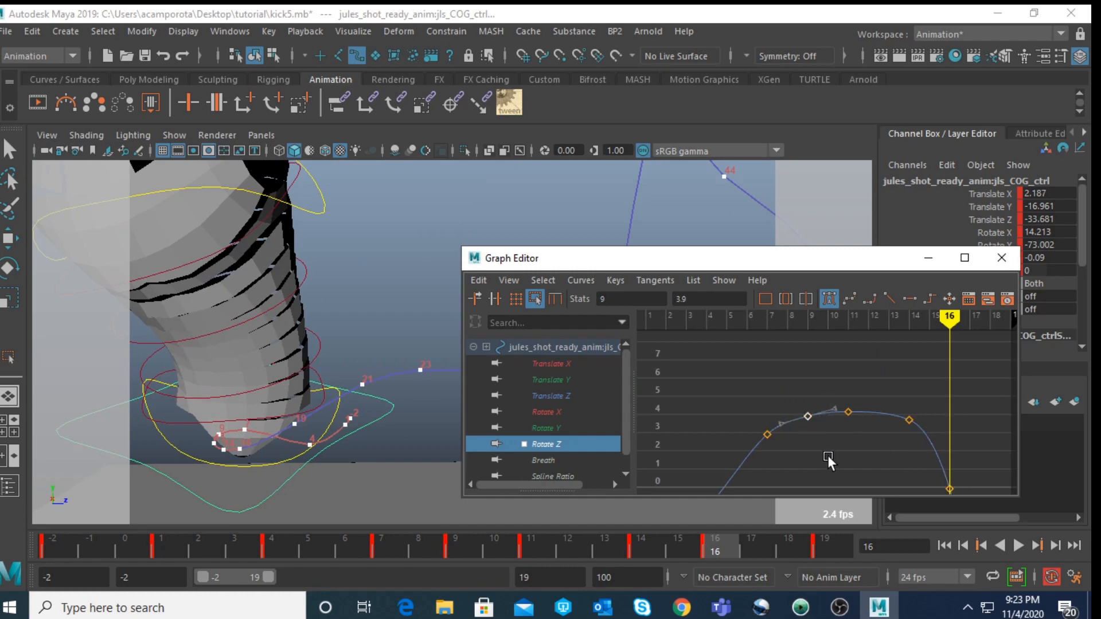
{"action": "key", "text": "Delete"}
Step: Raise the Rotate Z key at frame 11 to 4.673 and select the key at frame 7
{"action": "key", "text": "comma"}
{"action": "key", "text": "comma"}
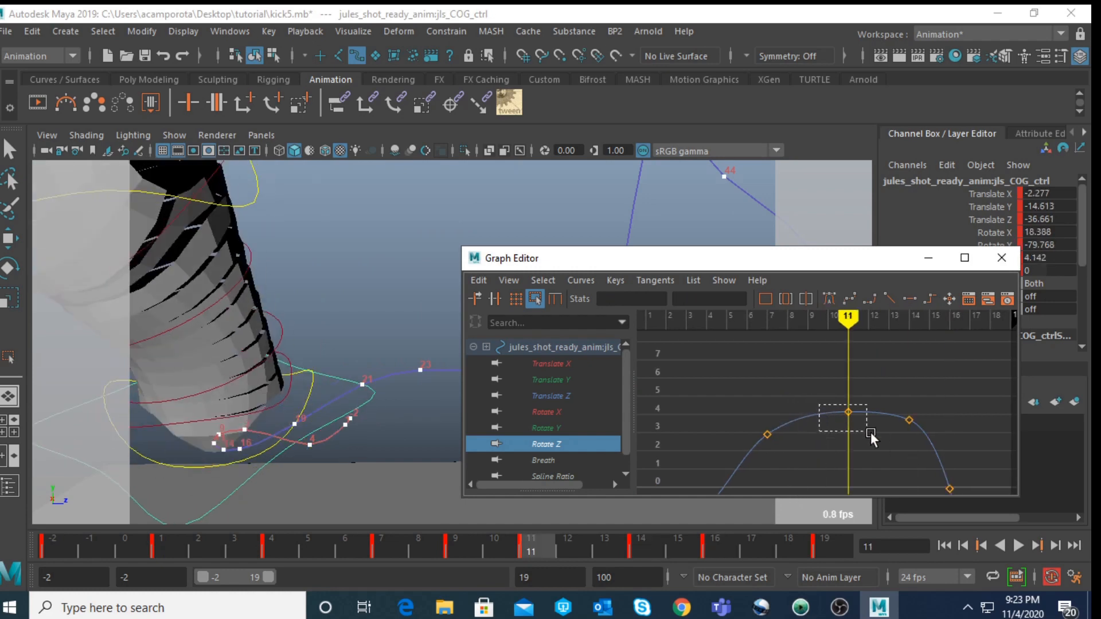
{"action": "left_click_drag", "start_coordinate": [871, 432], "coordinate": [870, 432]}
{"action": "middle_click_drag", "start_coordinate": [853, 430], "coordinate": [852, 422]}
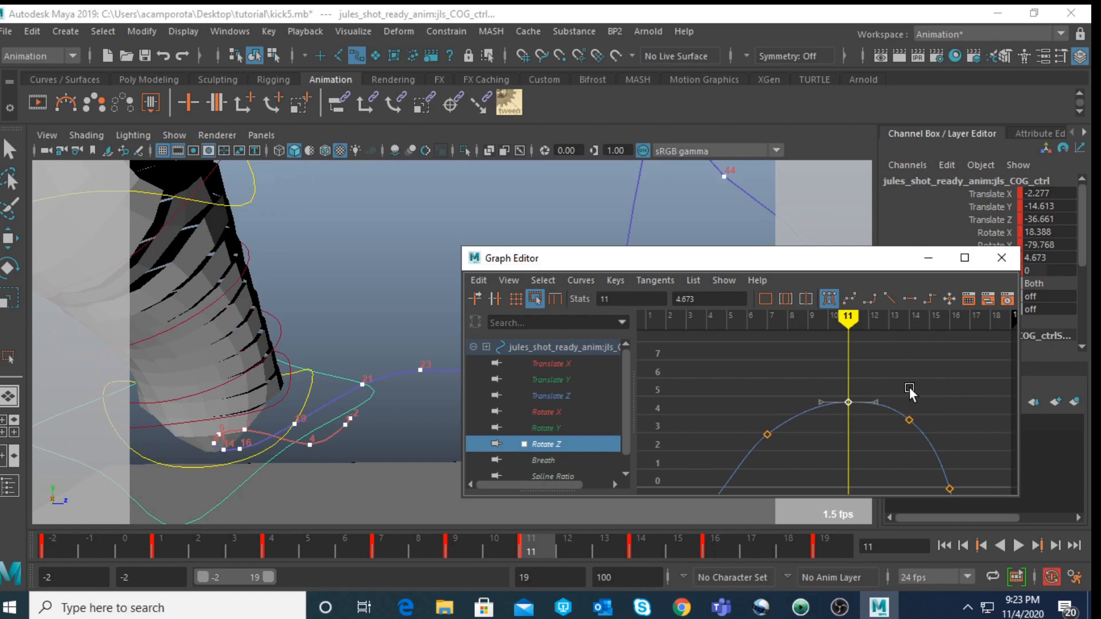
{"action": "middle_click_drag", "start_coordinate": [810, 459], "coordinate": [819, 427], "text": "alt"}
{"action": "left_click_drag", "start_coordinate": [773, 390], "coordinate": [832, 415]}
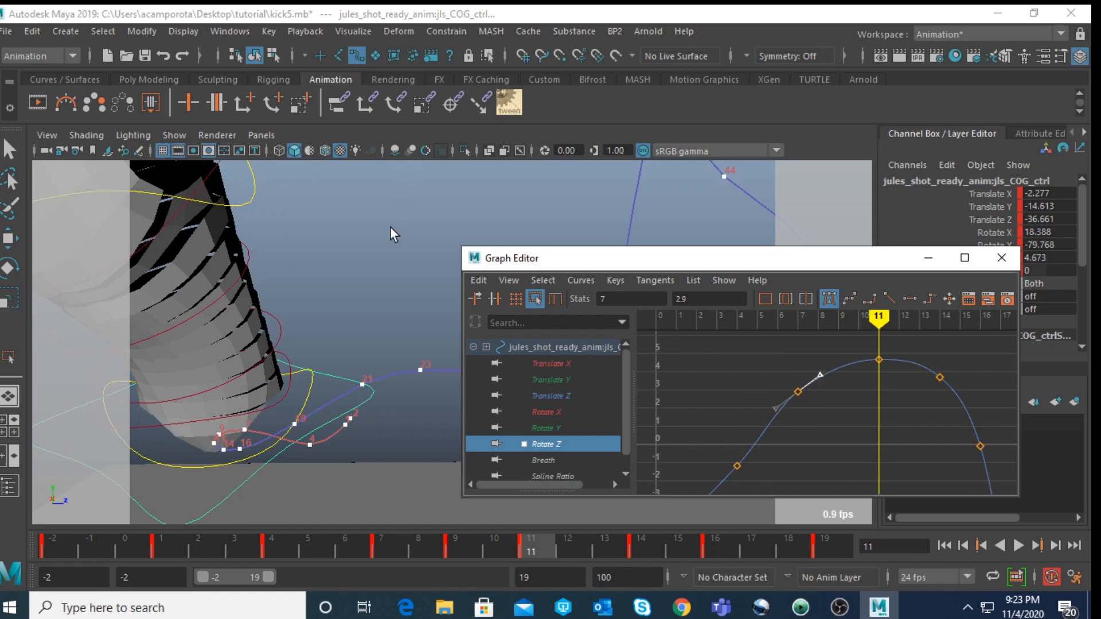
Step: Deselect the COG control and delete the motion trail's handle in the Outliner
{"action": "left_click", "coordinate": [321, 250]}
{"action": "left_click", "coordinate": [237, 30]}
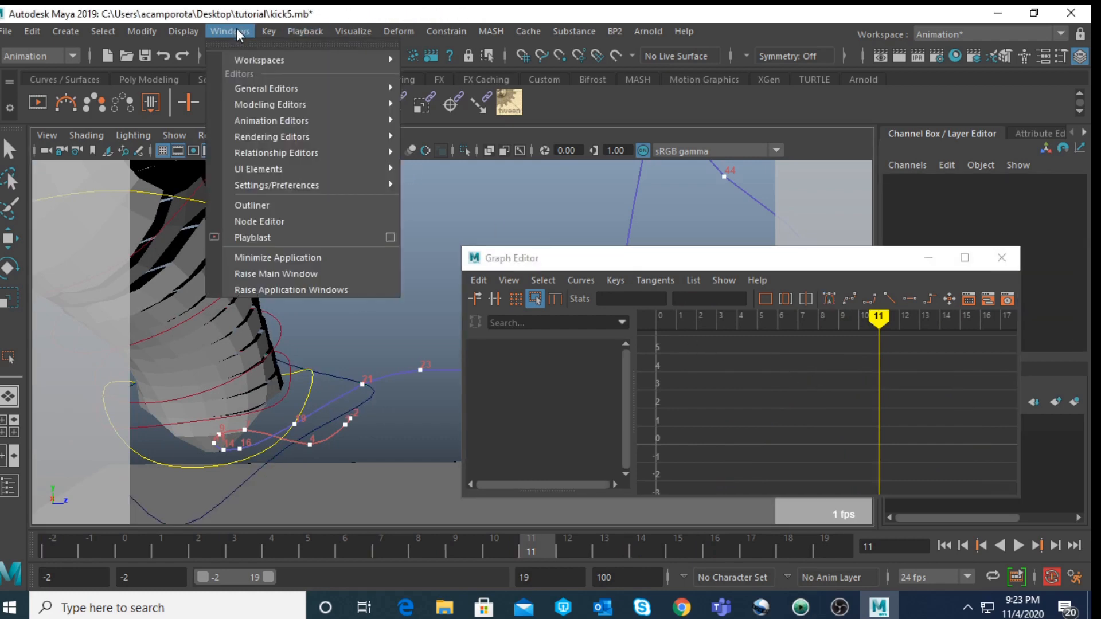
{"action": "left_click", "coordinate": [278, 205]}
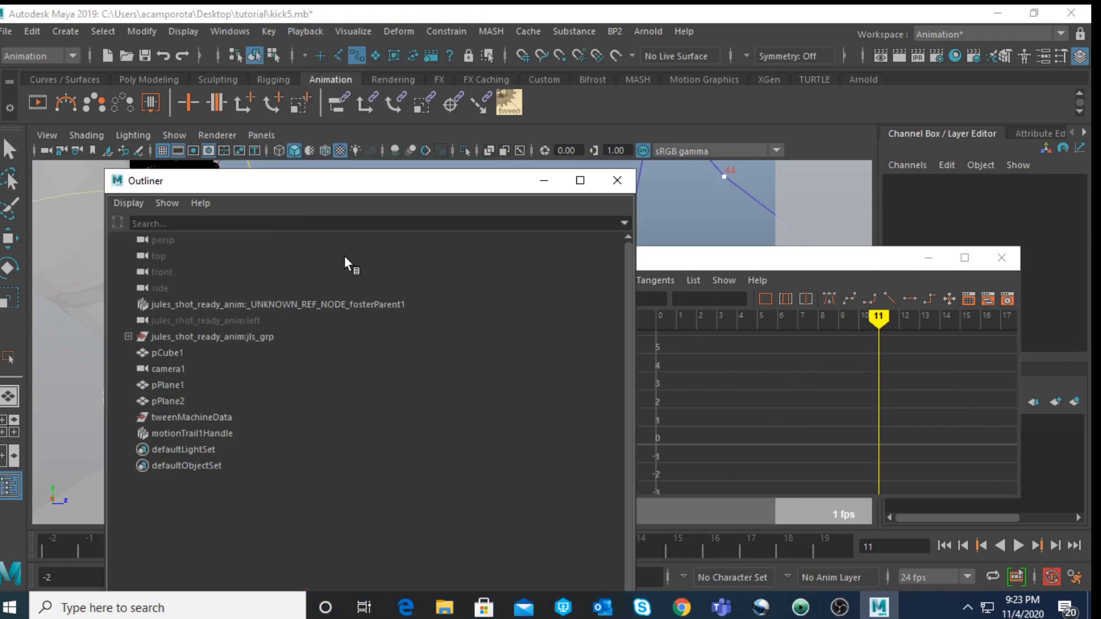
{"action": "left_click", "coordinate": [205, 427]}
{"action": "key", "text": "Delete"}
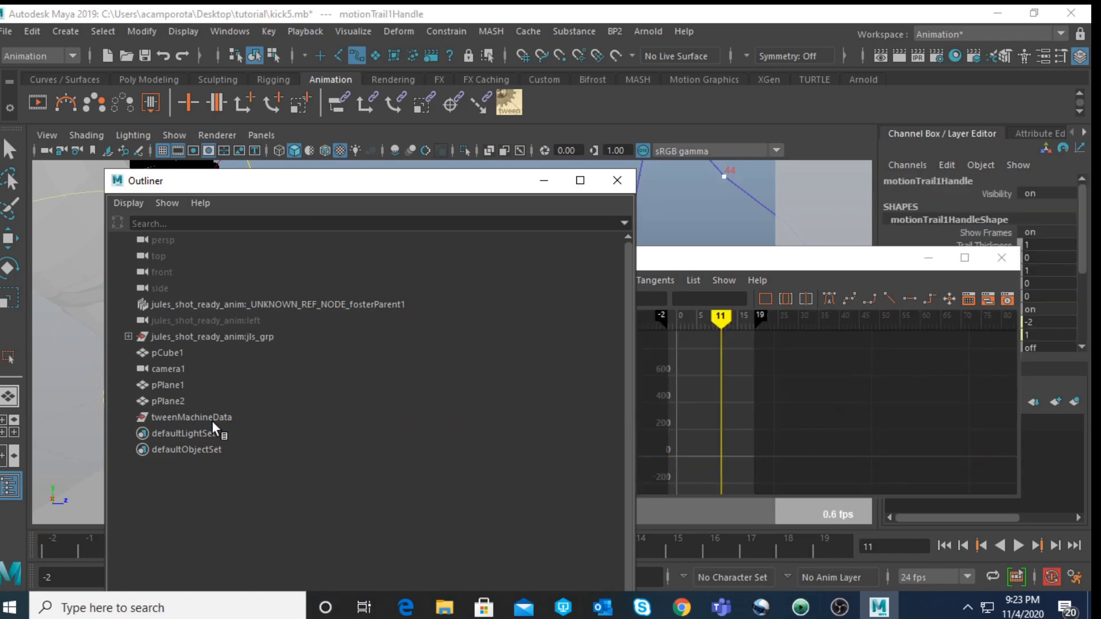
{"action": "left_click", "coordinate": [618, 181]}
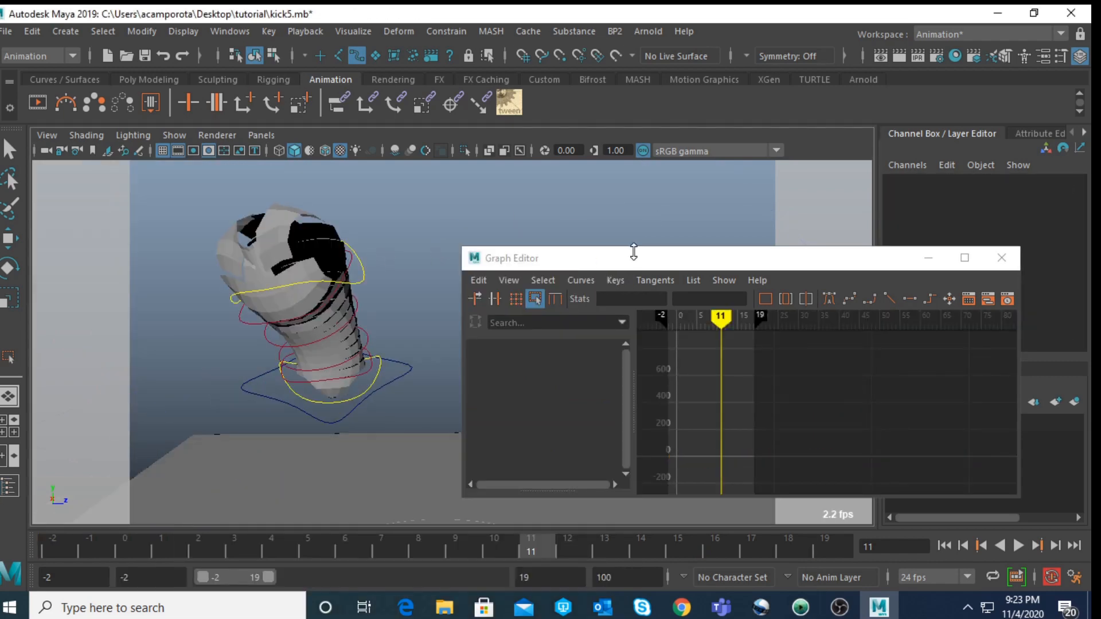
Step: Play back the torso animation, then scrub from the first frames to frame 6 to review the motion
{"action": "left_click_drag", "start_coordinate": [638, 257], "coordinate": [665, 239]}
{"action": "left_click", "coordinate": [1018, 545]}
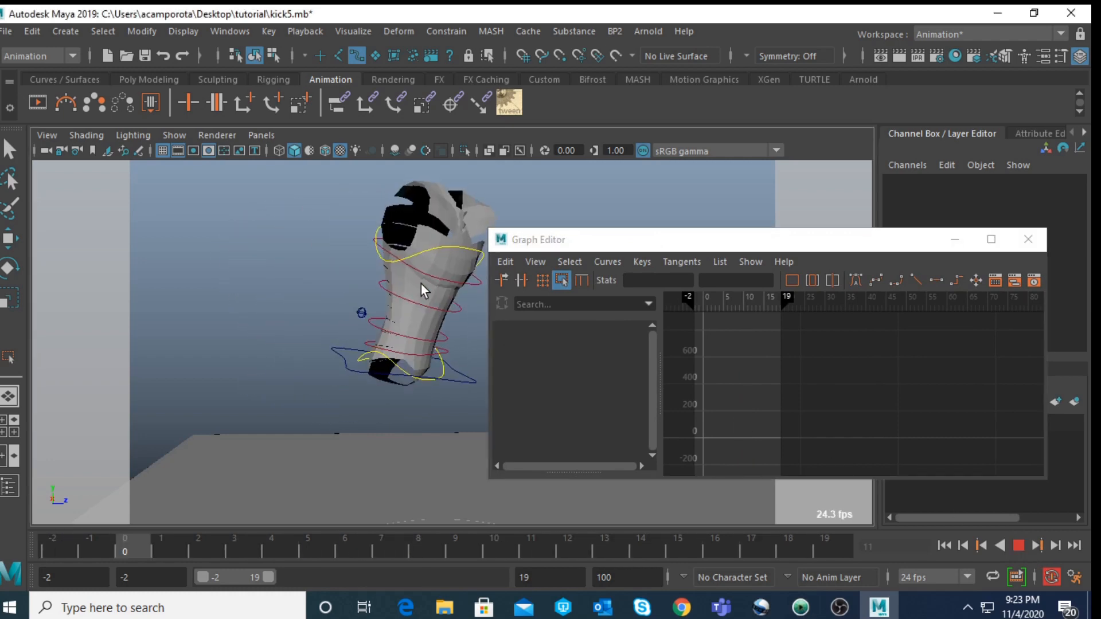
{"action": "left_click", "coordinate": [1019, 545]}
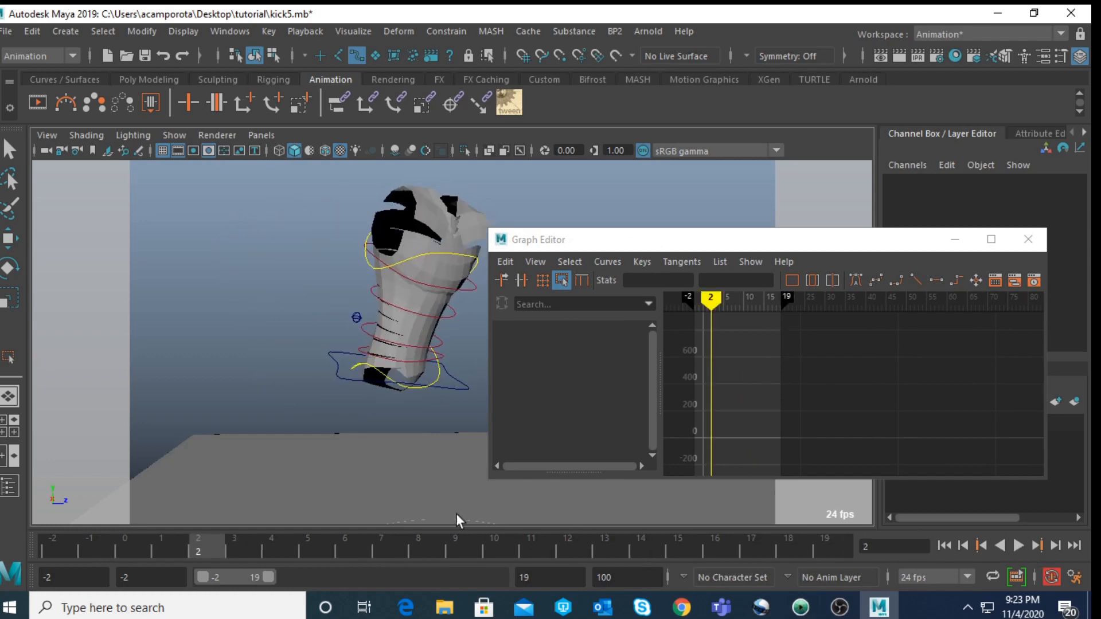
{"action": "left_click_drag", "start_coordinate": [85, 545], "coordinate": [102, 546]}
{"action": "left_click_drag", "start_coordinate": [181, 550], "coordinate": [339, 563]}
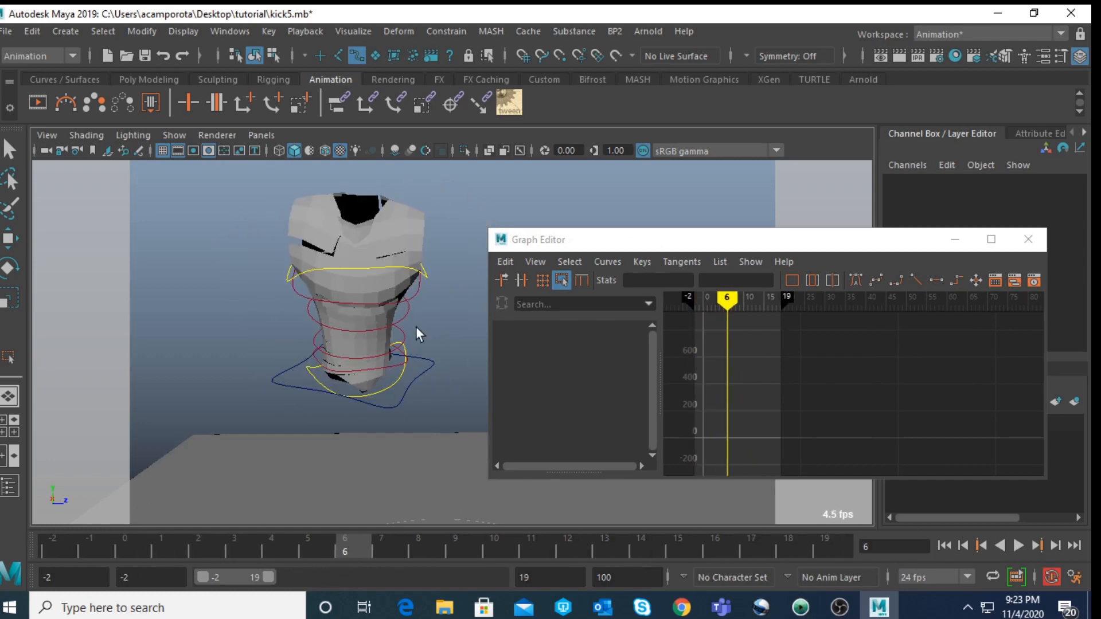
Step: Offset the keys from frames 1 to 16 on the shoulder and upper spine FK controls one frame later
{"action": "left_click", "coordinate": [404, 294]}
{"action": "key", "text": "e"}
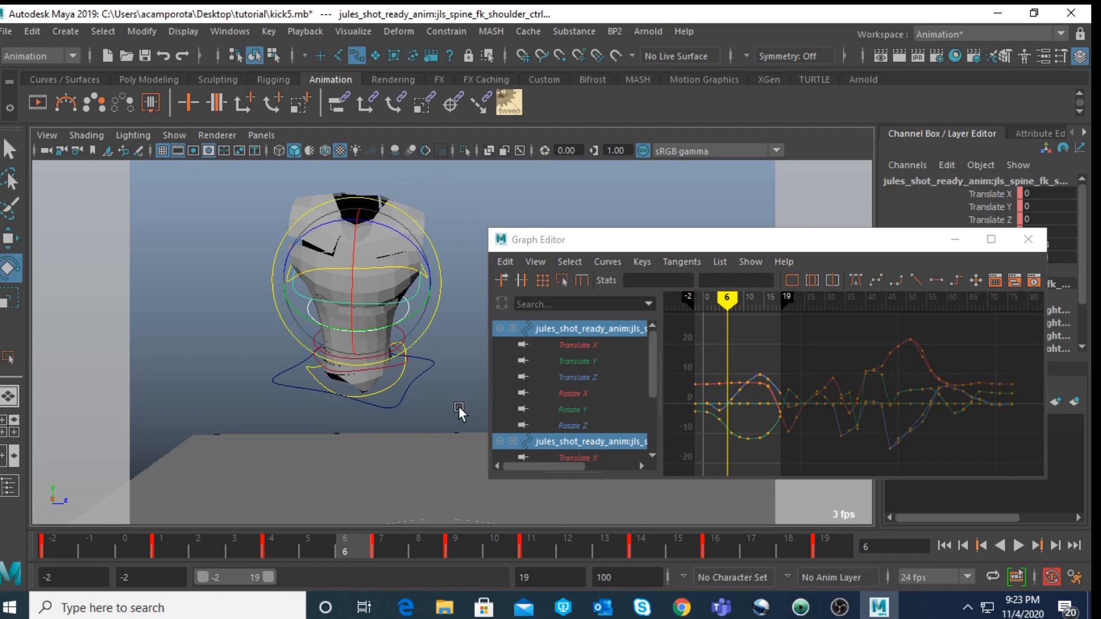
{"action": "key", "text": "alt+v"}
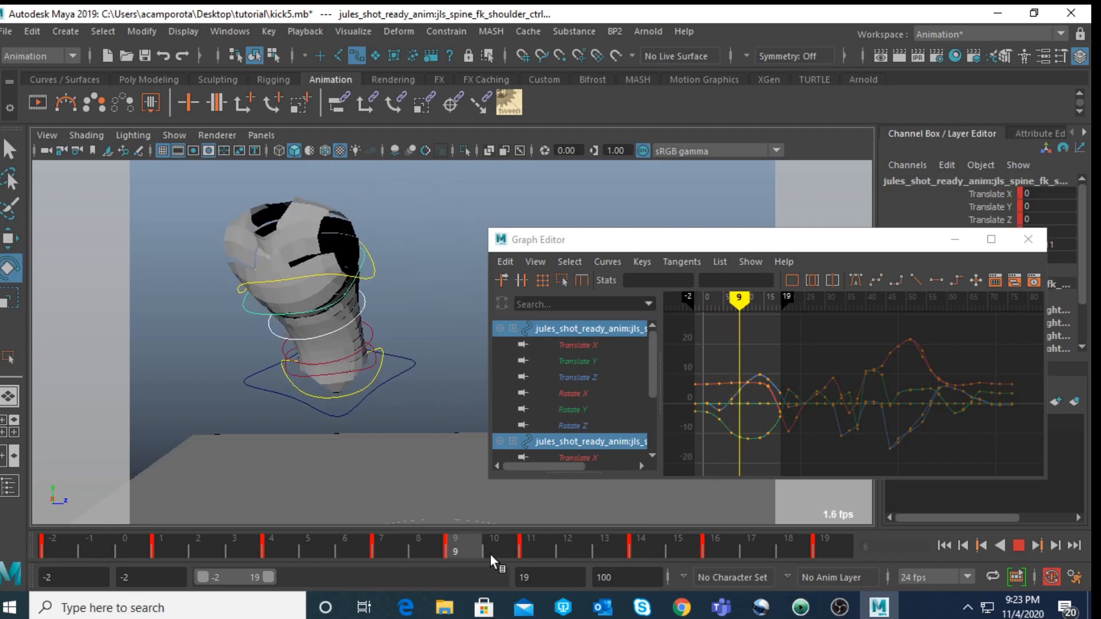
{"action": "mouse_move", "coordinate": [604, 557]}
{"action": "left_mouse_down"}
{"action": "mouse_move", "coordinate": [755, 553]}
{"action": "mouse_move", "coordinate": [731, 555]}
{"action": "left_mouse_up"}
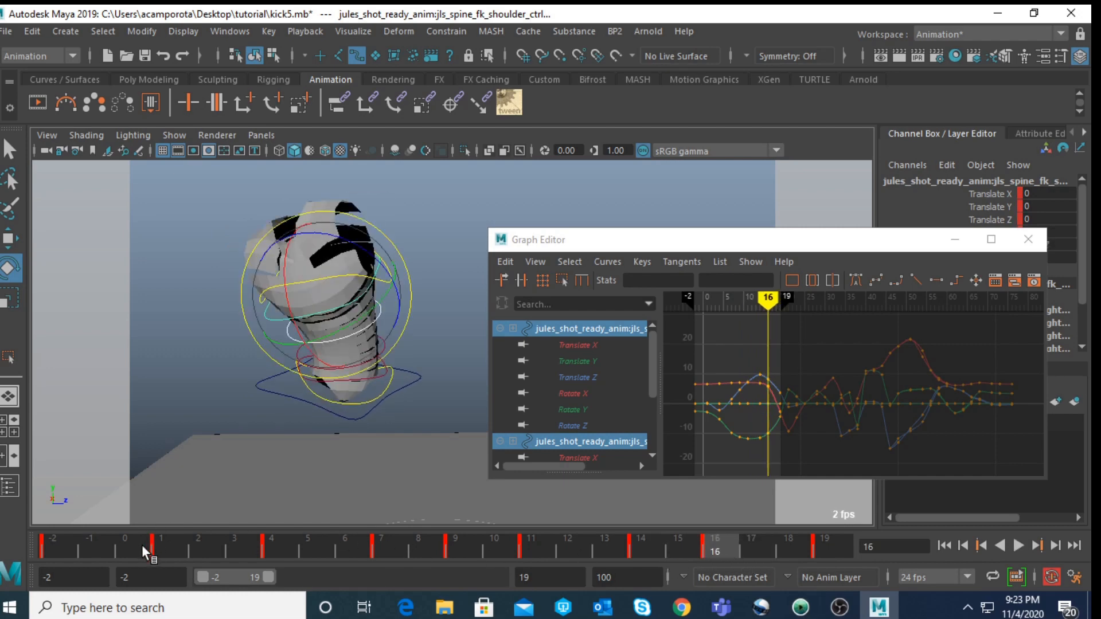
{"action": "left_click_drag", "start_coordinate": [143, 545], "coordinate": [710, 555], "text": "shift"}
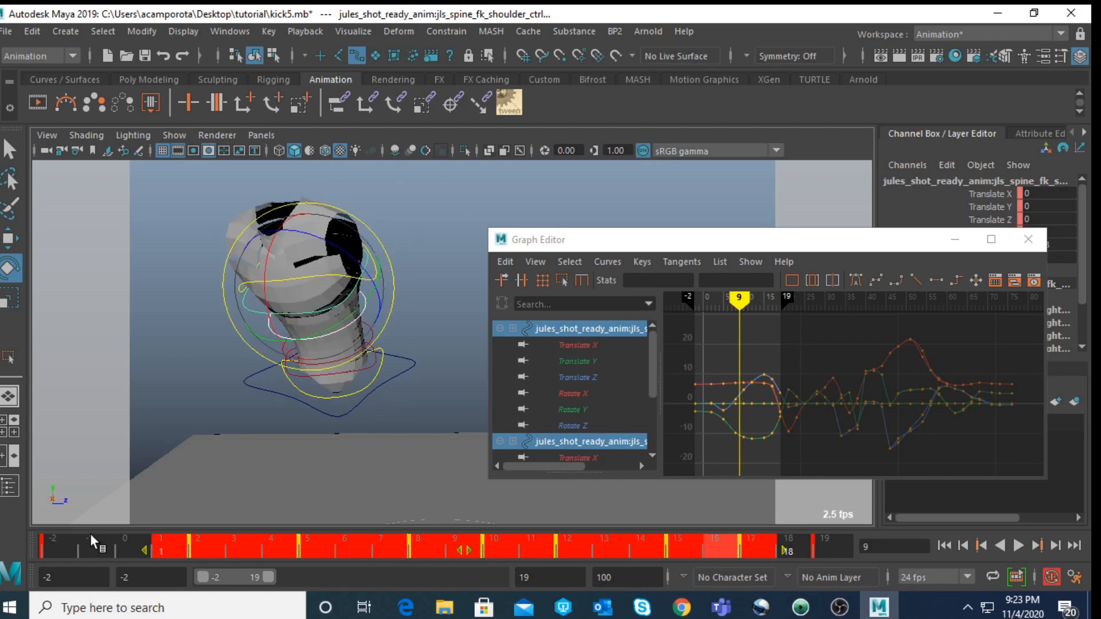
{"action": "left_click", "coordinate": [41, 537]}
Step: Play back the torso animation and scrub to frame 17 to review the offset spine motion
{"action": "left_click", "coordinate": [1018, 546]}
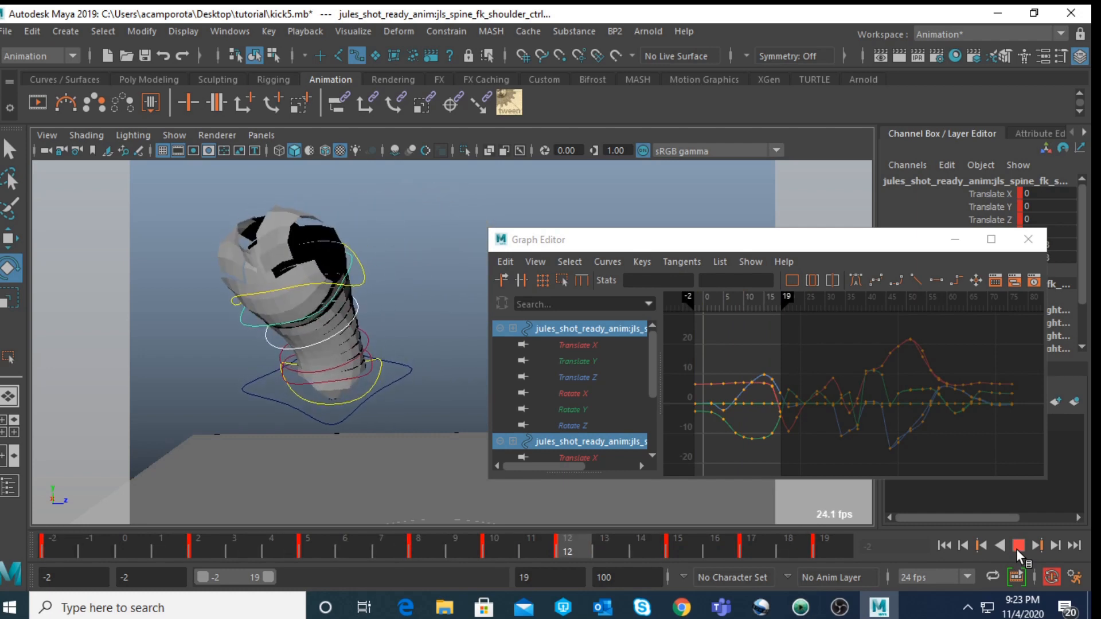
{"action": "left_click", "coordinate": [1018, 546]}
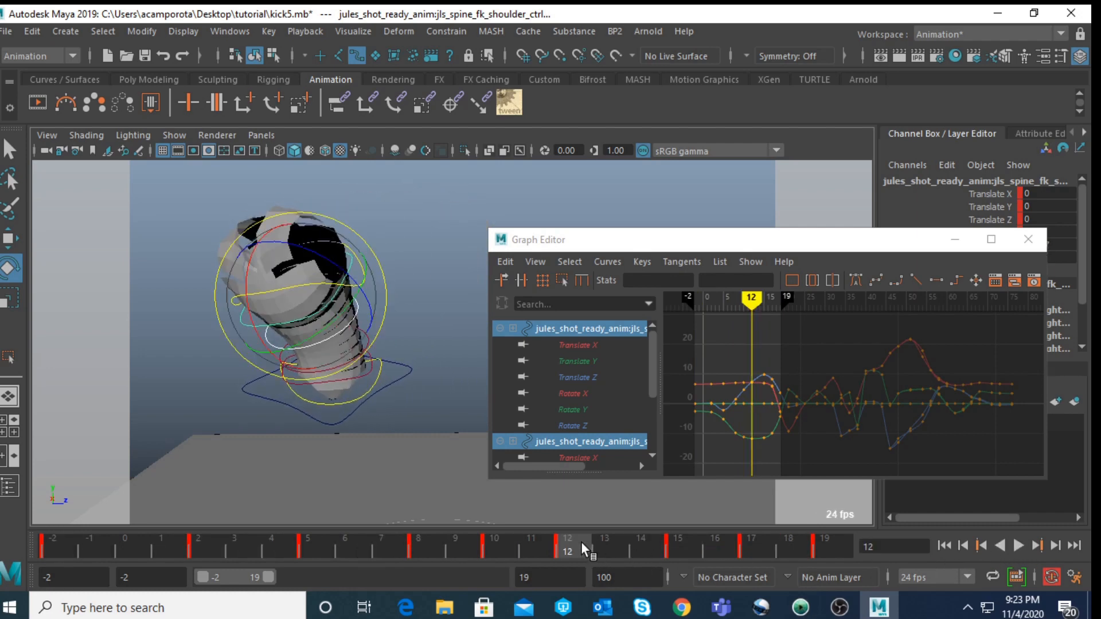
{"action": "left_click_drag", "start_coordinate": [581, 542], "coordinate": [750, 552]}
Step: Offset only the shoulder FK control's keys from frames 5 to 17 by one more frame
{"action": "left_click", "coordinate": [421, 327]}
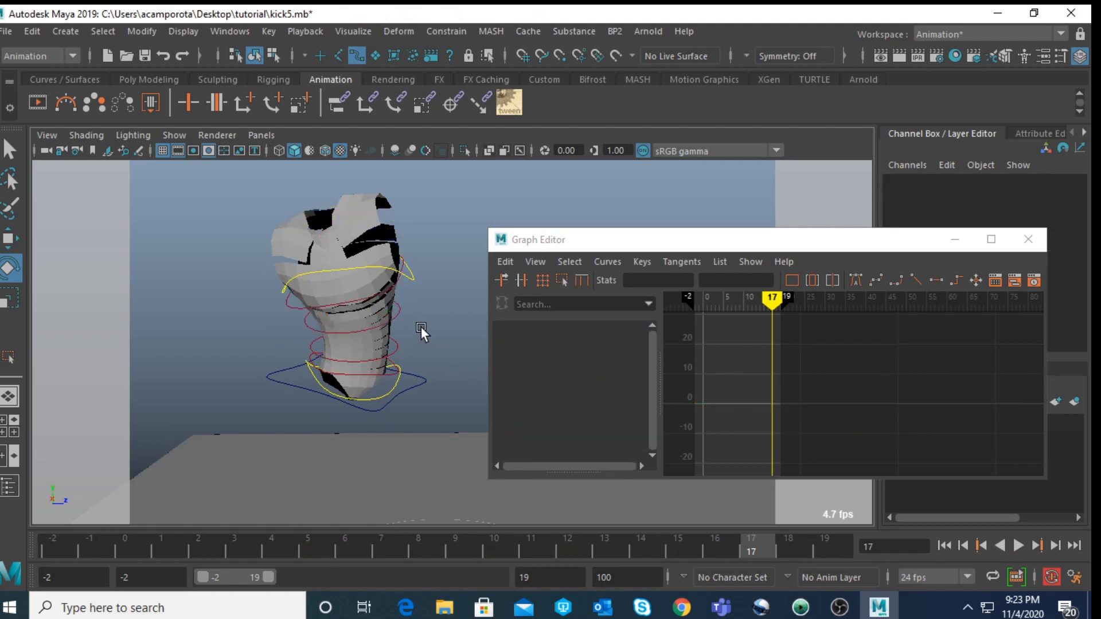
{"action": "left_click", "coordinate": [382, 290]}
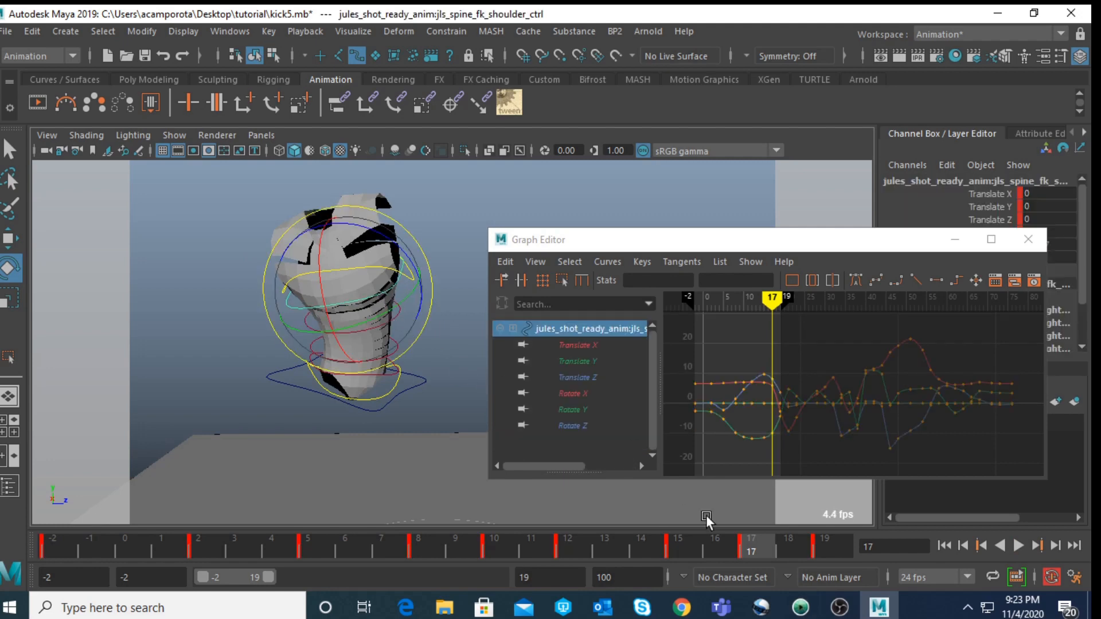
{"action": "right_click", "coordinate": [759, 546]}
{"action": "left_click", "coordinate": [811, 330]}
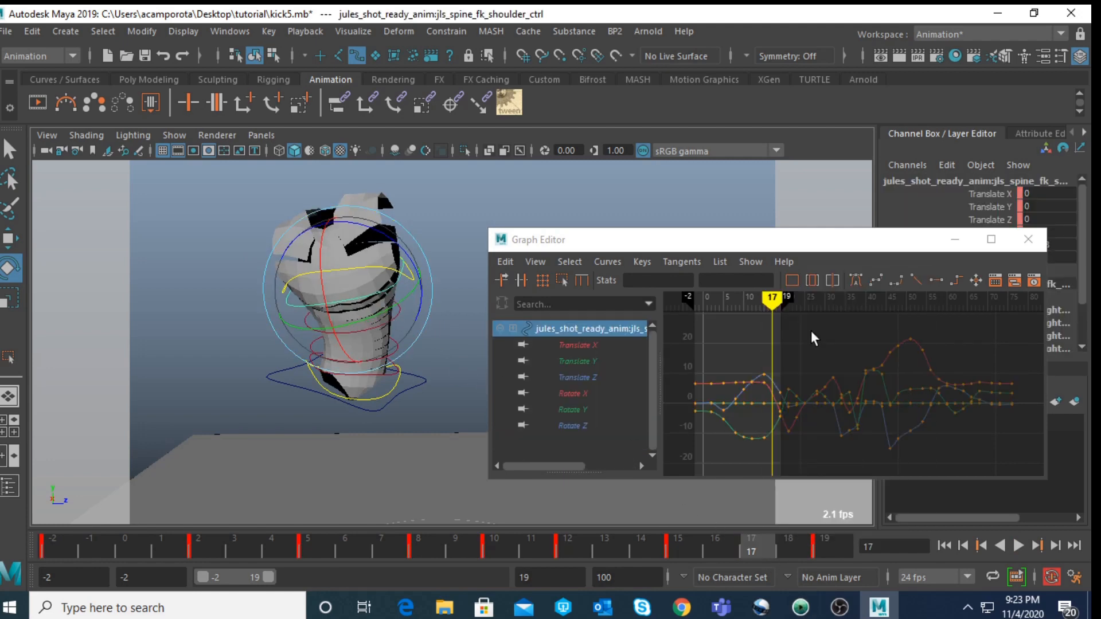
{"action": "left_click", "coordinate": [777, 549]}
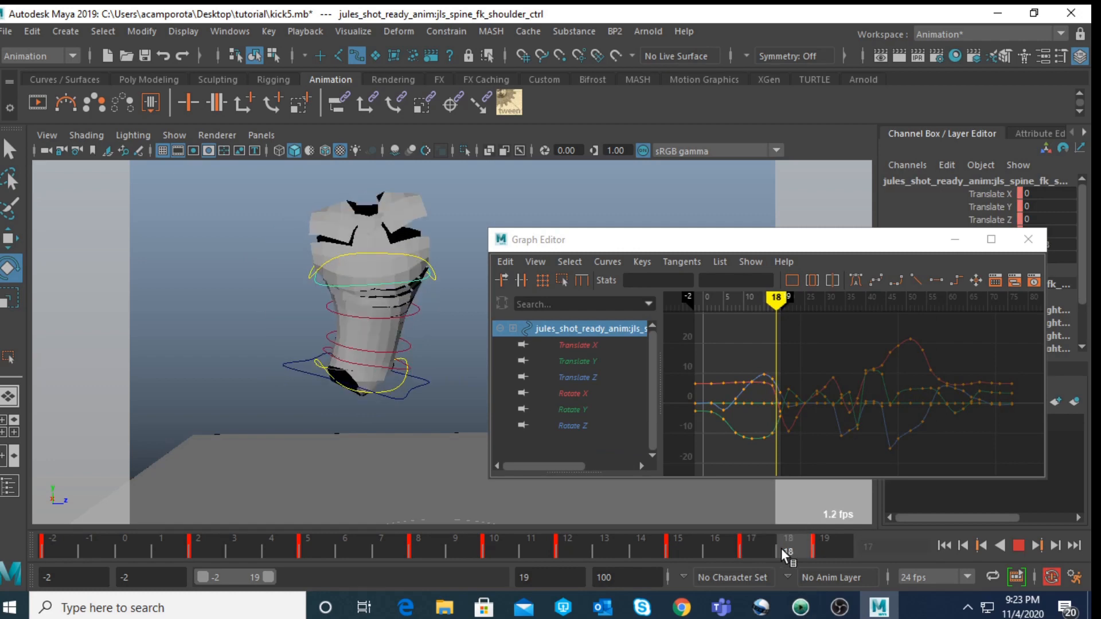
{"action": "left_click_drag", "start_coordinate": [235, 535], "coordinate": [746, 546], "text": "shift"}
{"action": "left_click_drag", "start_coordinate": [501, 549], "coordinate": [524, 549]}
{"action": "left_click", "coordinate": [132, 545]}
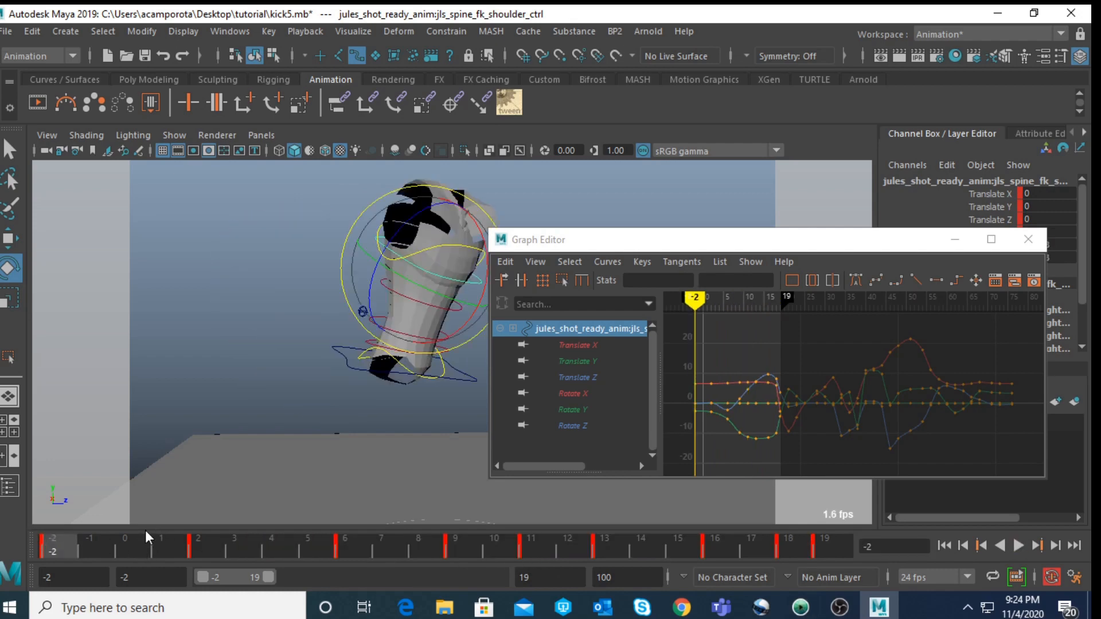
Step: Play back the torso animation and scrub from frame -2 to 17 to check the overlap in the shoulders
{"action": "left_click", "coordinate": [1019, 546]}
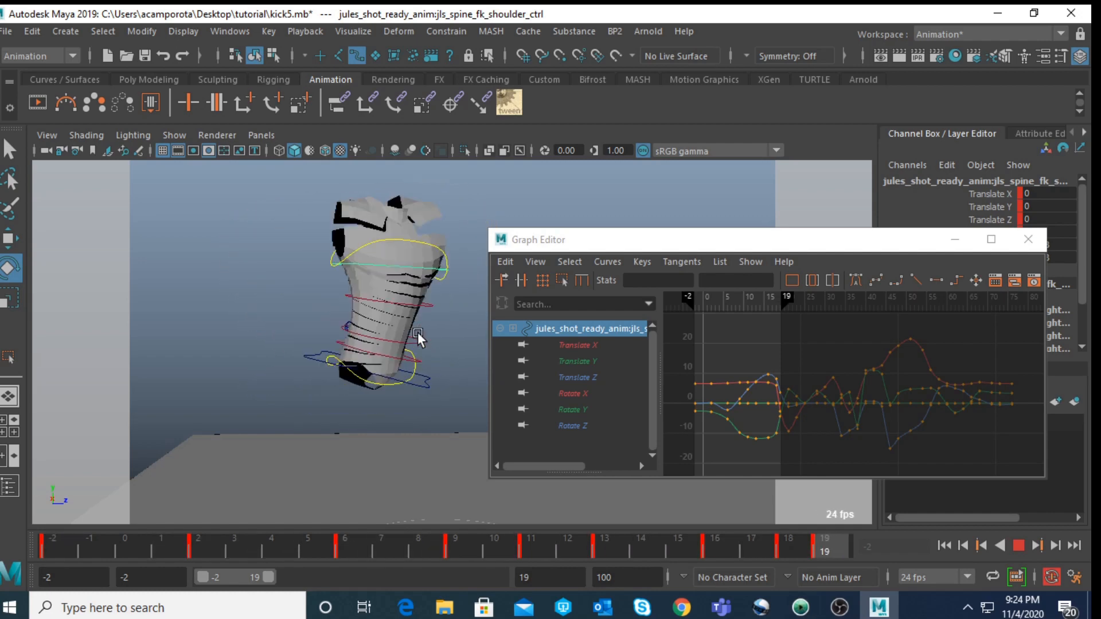
{"action": "left_click", "coordinate": [1017, 546]}
{"action": "left_click", "coordinate": [53, 531]}
{"action": "left_click_drag", "start_coordinate": [54, 529], "coordinate": [740, 555]}
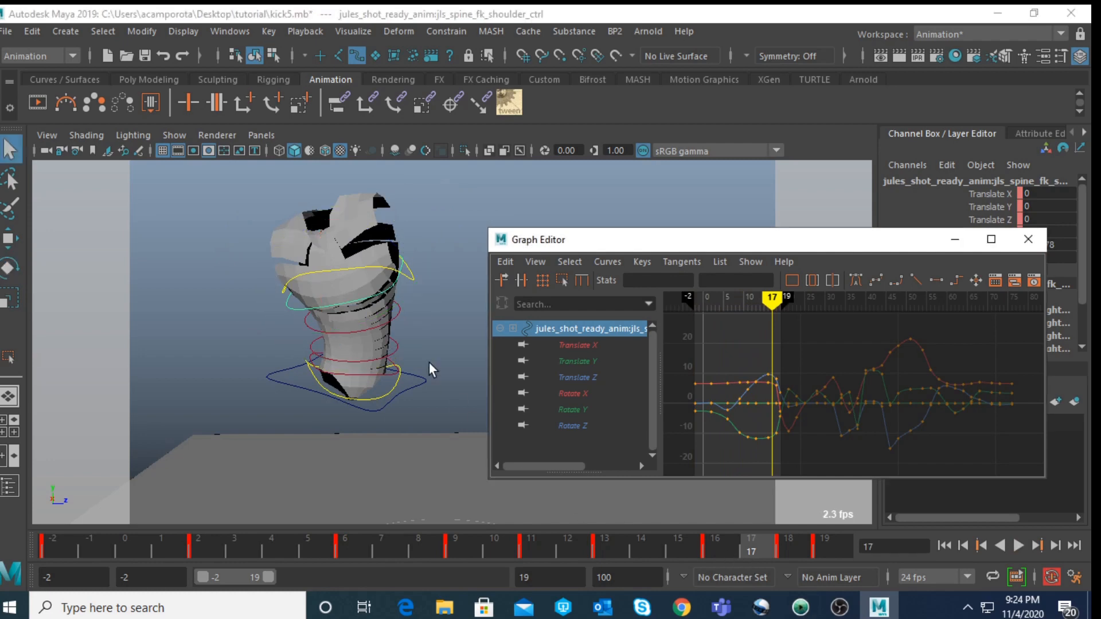
Step: Raise the frame 14 key slightly on the lower spine FK control's Rotate X curve
{"action": "left_click", "coordinate": [413, 352]}
{"action": "left_click", "coordinate": [394, 362]}
{"action": "left_click", "coordinate": [381, 377]}
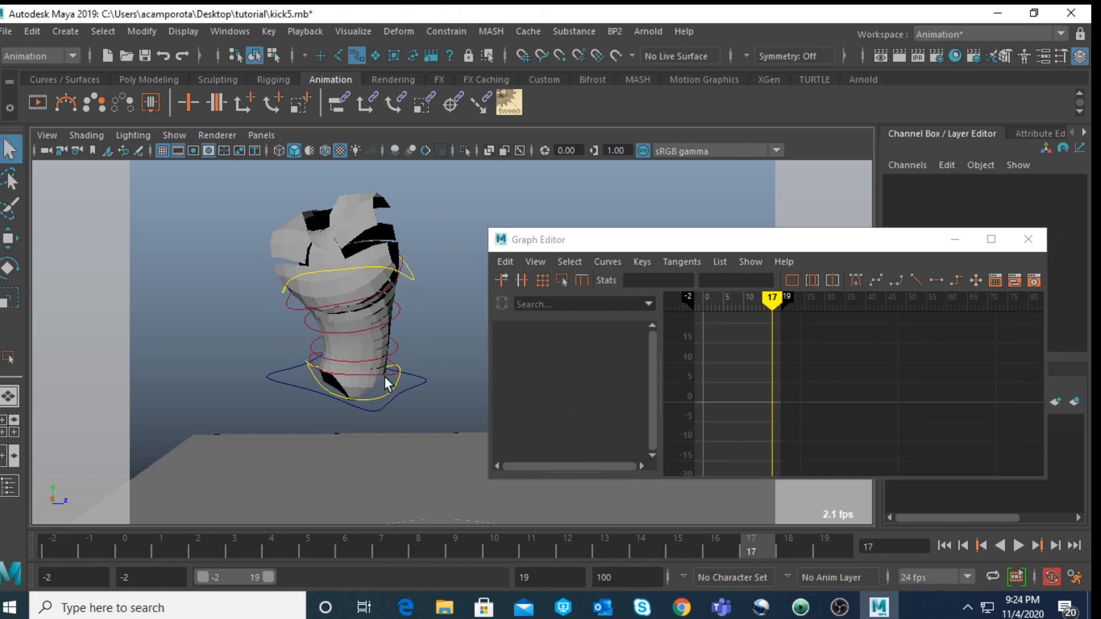
{"action": "left_click", "coordinate": [398, 346]}
{"action": "right_click_drag", "start_coordinate": [811, 395], "coordinate": [808, 342], "text": "alt+shift"}
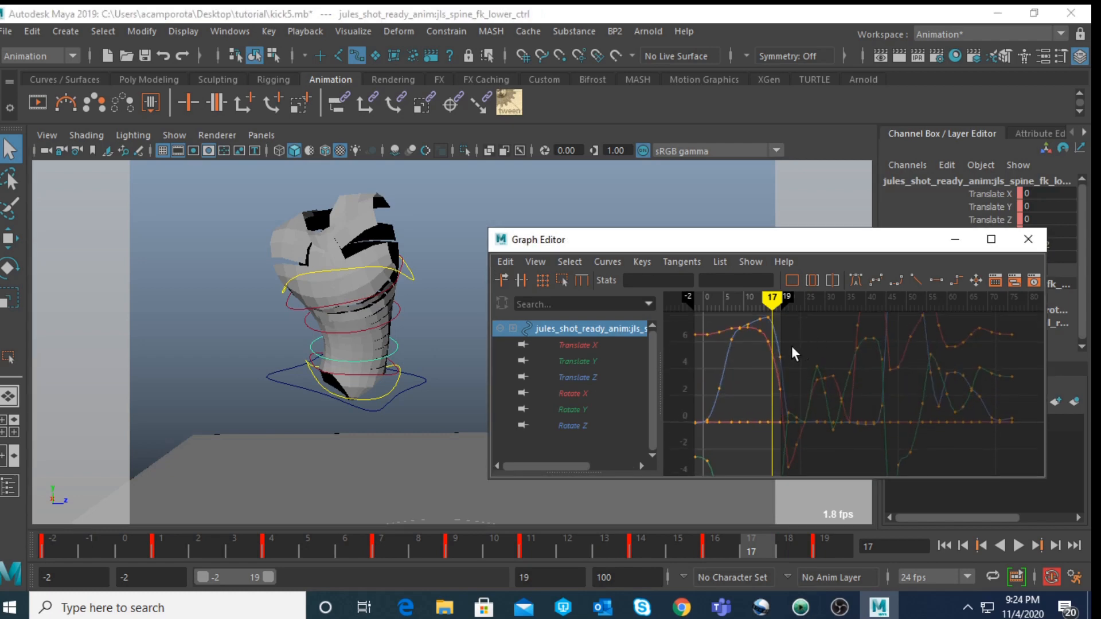
{"action": "left_click", "coordinate": [574, 393]}
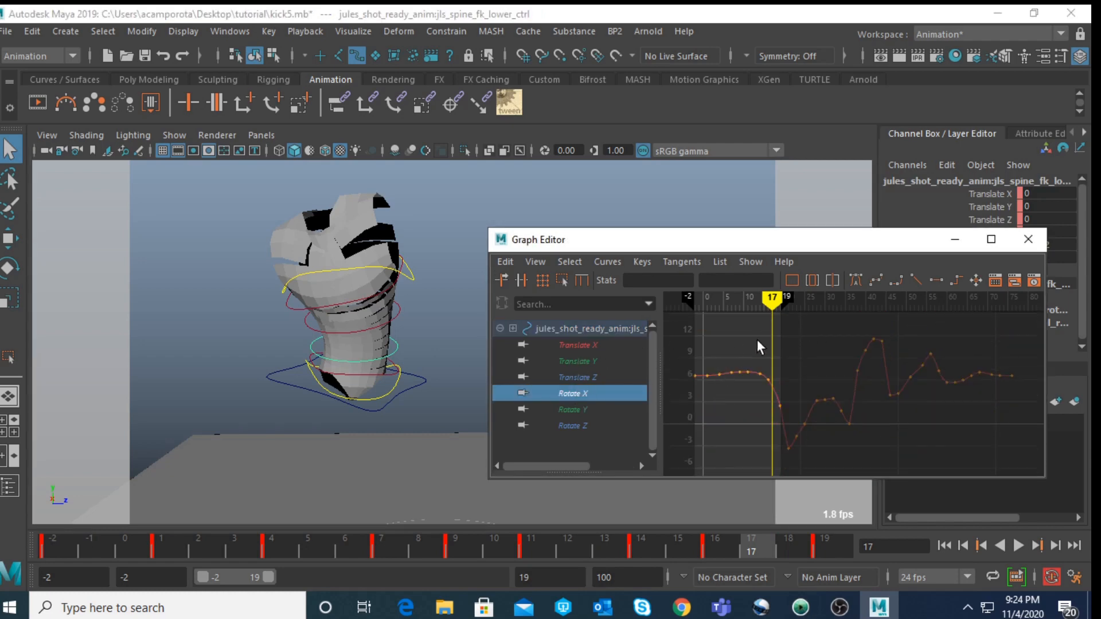
{"action": "middle_click_drag", "start_coordinate": [767, 338], "coordinate": [823, 372], "text": "alt"}
{"action": "scroll", "coordinate": [821, 372], "scroll_direction": "up", "scroll_amount": 3}
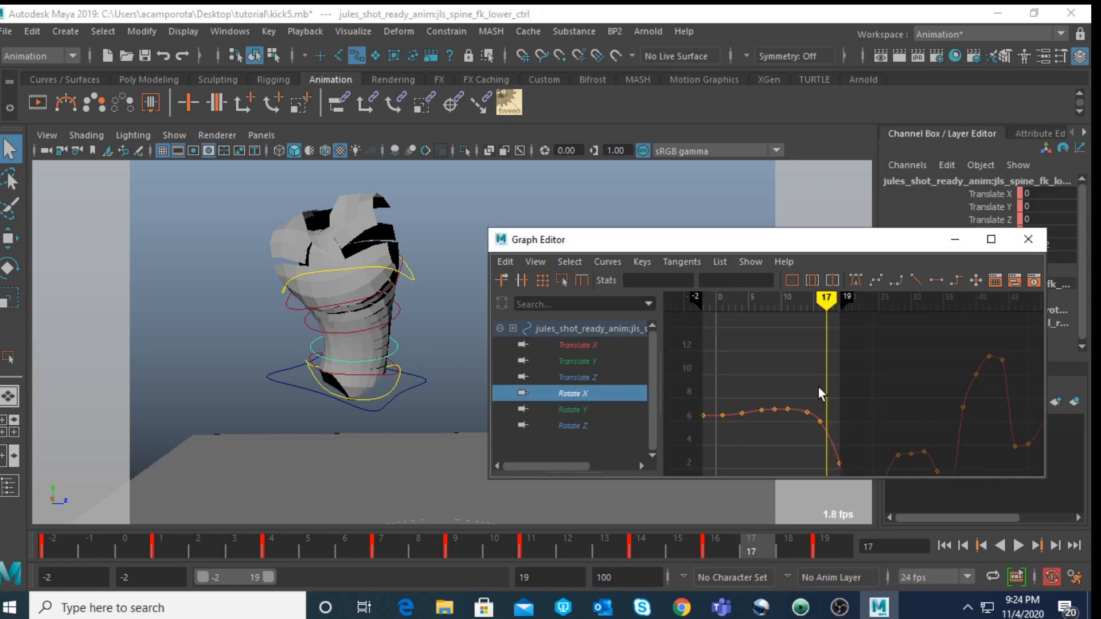
{"action": "right_click_drag", "start_coordinate": [819, 389], "coordinate": [818, 346], "text": "alt+shift"}
{"action": "middle_click_drag", "start_coordinate": [784, 396], "coordinate": [811, 348], "text": "alt"}
{"action": "right_click_drag", "start_coordinate": [811, 386], "coordinate": [810, 344], "text": "alt+shift"}
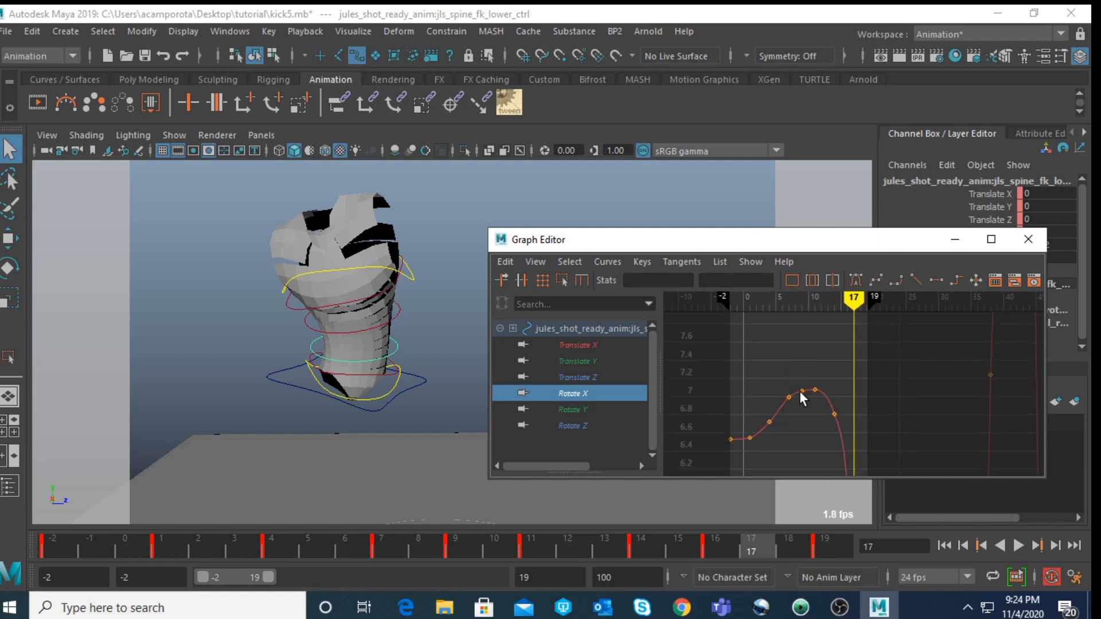
{"action": "right_click_drag", "start_coordinate": [849, 403], "coordinate": [885, 402], "text": "alt+shift"}
{"action": "left_click_drag", "start_coordinate": [798, 382], "coordinate": [819, 432]}
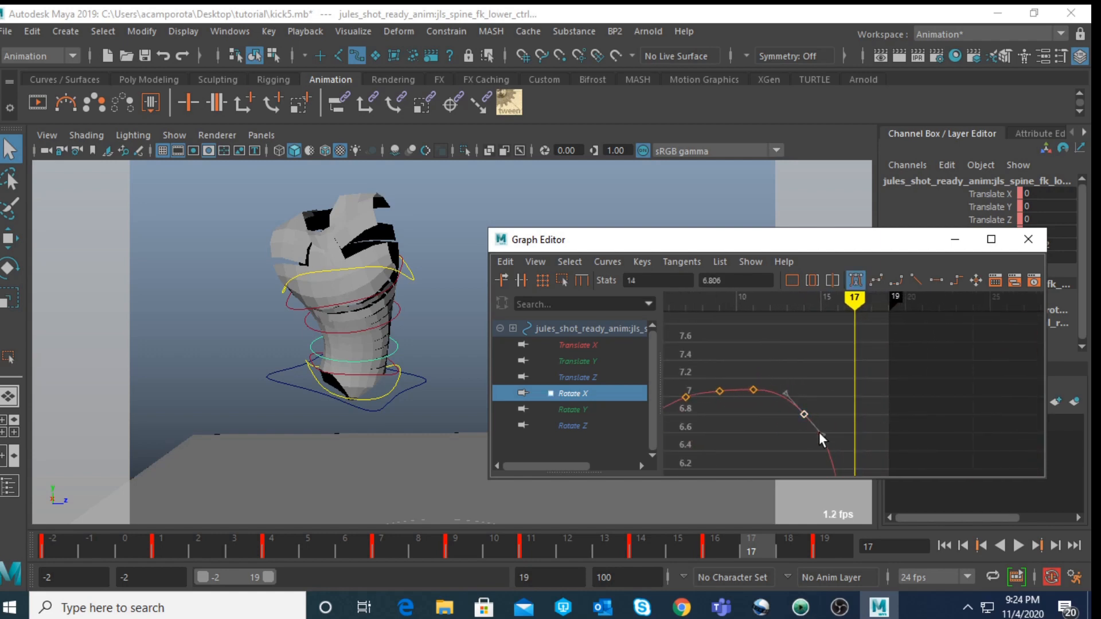
{"action": "key", "text": "alt+comma"}
{"action": "key", "text": "comma"}
{"action": "key", "text": "comma"}
{"action": "key", "text": "period"}
{"action": "middle_click_drag", "start_coordinate": [805, 427], "coordinate": [799, 424]}
Step: On the lower spine control's Rotate Y curve, raise the frame 16 key slightly and the frame 7 key to -10.15
{"action": "left_click", "coordinate": [565, 409]}
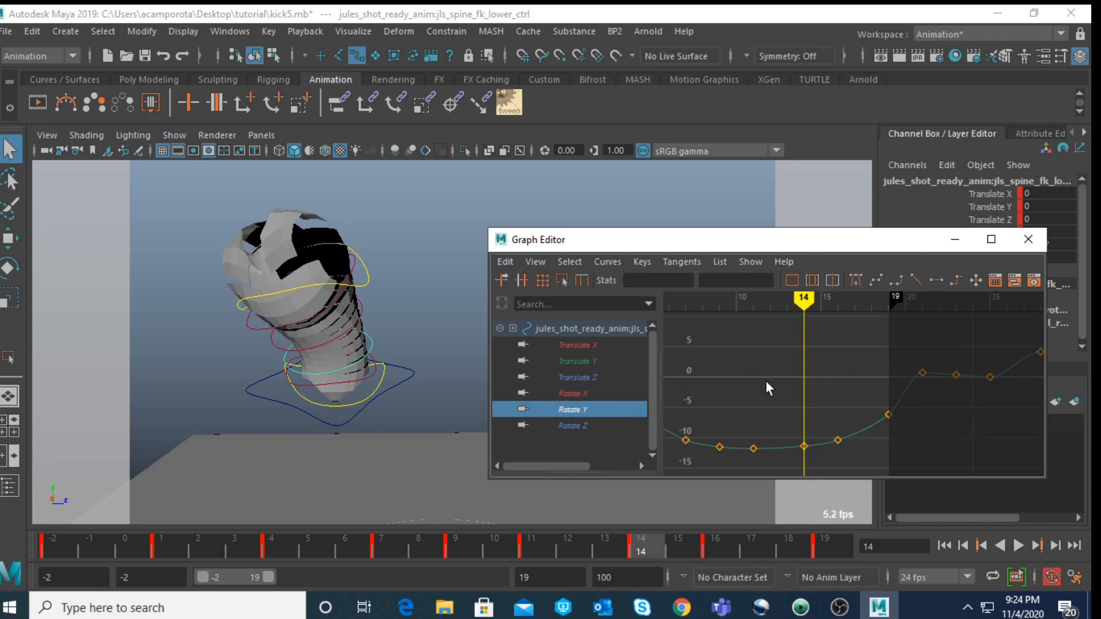
{"action": "right_click_drag", "start_coordinate": [827, 390], "coordinate": [817, 348], "text": "alt+shift"}
{"action": "scroll", "coordinate": [804, 374], "scroll_direction": "down", "scroll_amount": 4}
{"action": "middle_click_drag", "start_coordinate": [786, 362], "coordinate": [813, 321], "text": "alt"}
{"action": "scroll", "coordinate": [805, 347], "scroll_direction": "up", "scroll_amount": 4}
{"action": "left_click_drag", "start_coordinate": [841, 392], "coordinate": [875, 430]}
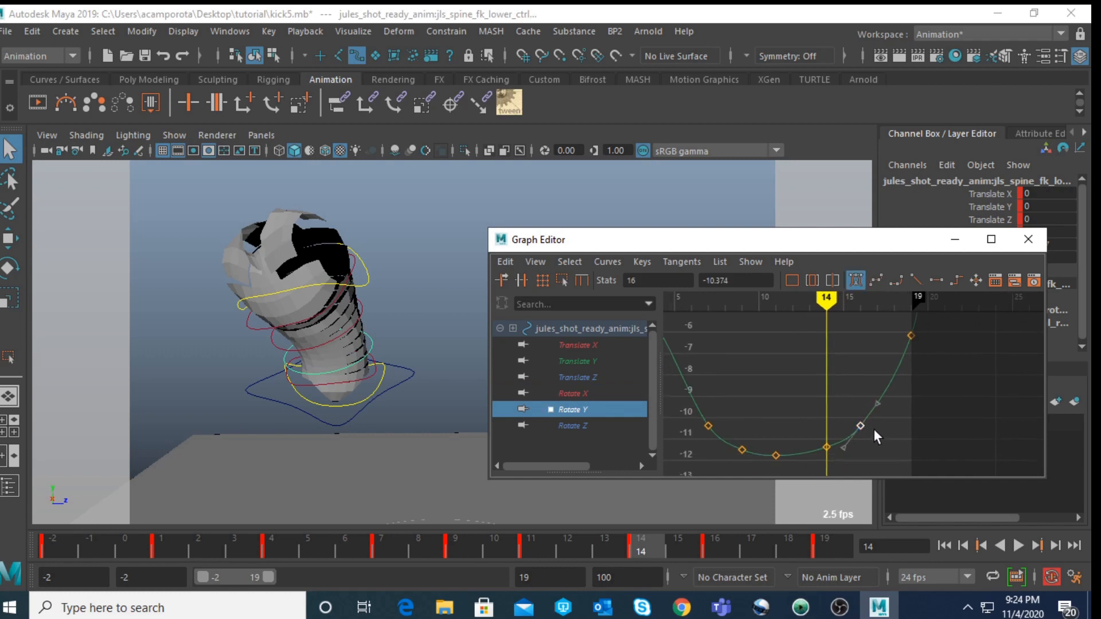
{"action": "middle_click_drag", "start_coordinate": [872, 432], "coordinate": [871, 426]}
{"action": "left_click", "coordinate": [709, 427]}
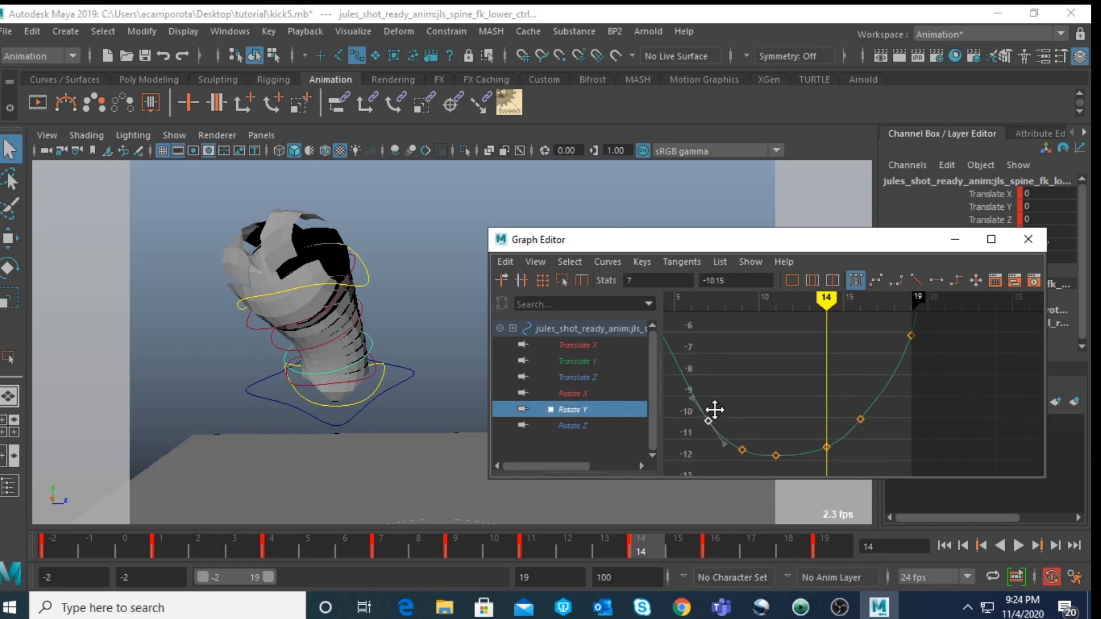
Step: On the lower spine control's Rotate Z curve, delete the keys at frames 9 and 11 and lower the frame 16 key to 7.357
{"action": "left_click", "coordinate": [577, 425]}
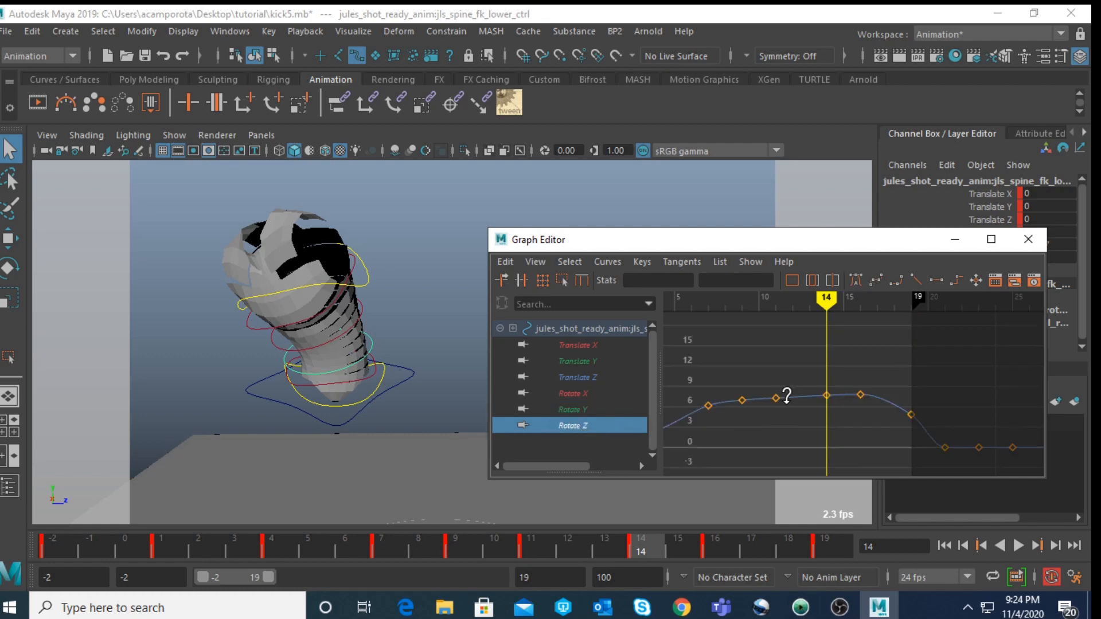
{"action": "right_click_drag", "start_coordinate": [787, 396], "coordinate": [759, 310], "text": "alt+shift"}
{"action": "left_click_drag", "start_coordinate": [725, 390], "coordinate": [811, 445]}
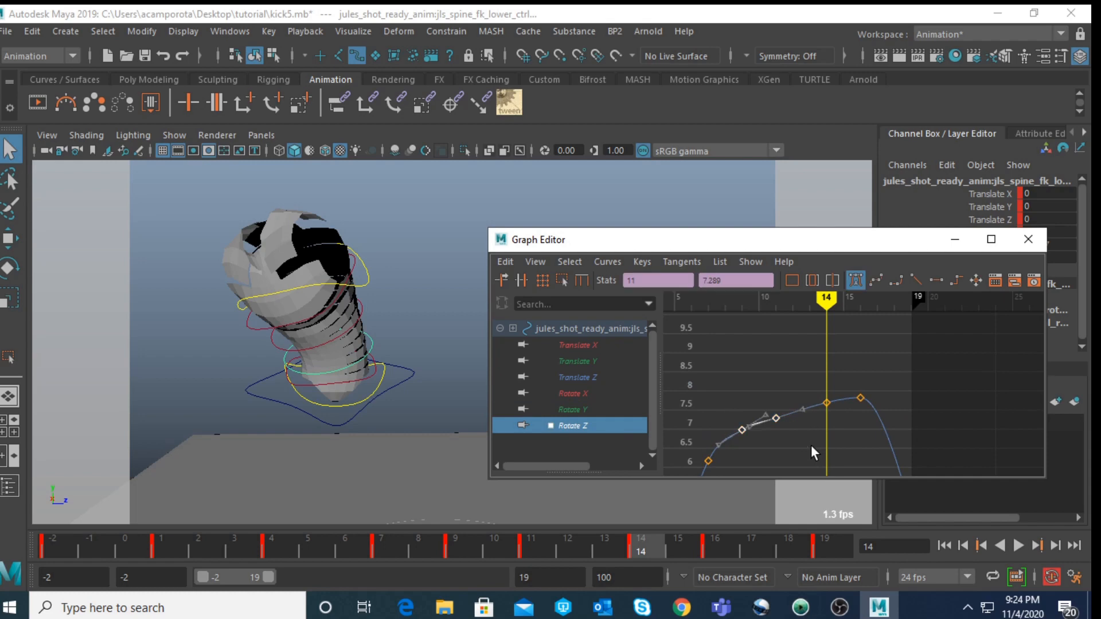
{"action": "key", "text": "Delete"}
{"action": "left_click_drag", "start_coordinate": [841, 381], "coordinate": [870, 408]}
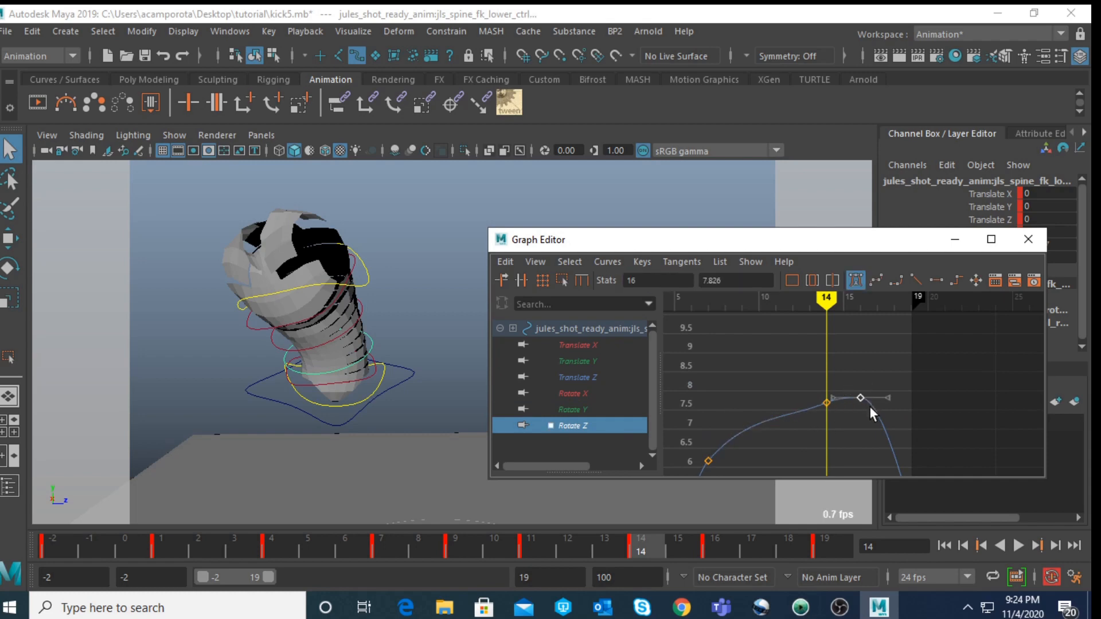
{"action": "key", "text": "period"}
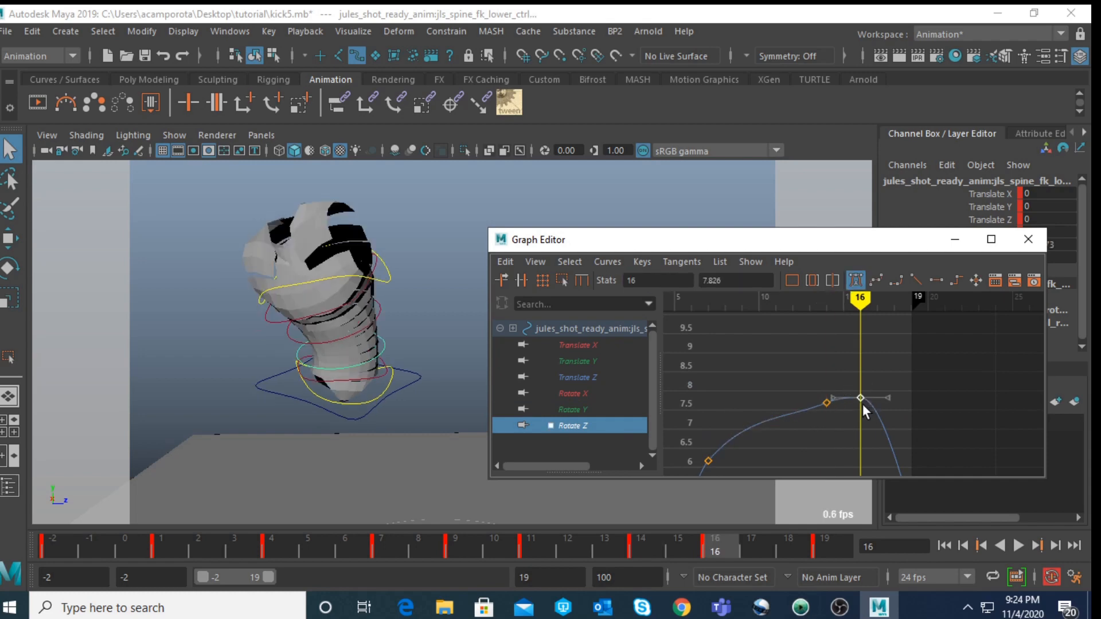
{"action": "middle_click_drag", "start_coordinate": [863, 404], "coordinate": [857, 437]}
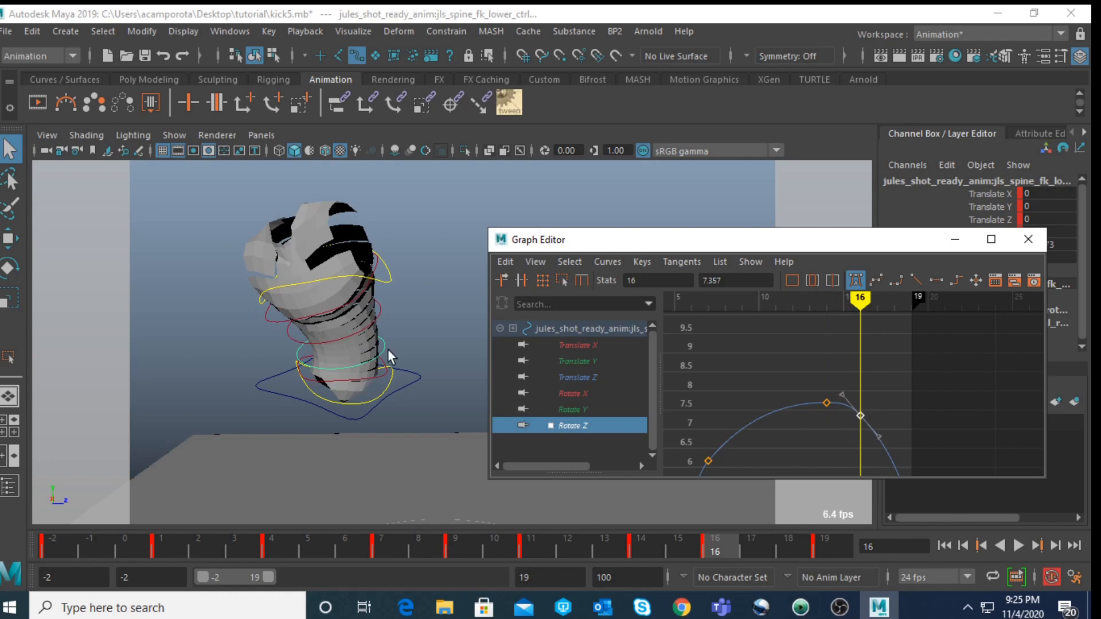
Step: Raise the frame 15 key on the upper spine FK control's Rotate X curve to round off its peak
{"action": "left_click", "coordinate": [377, 325]}
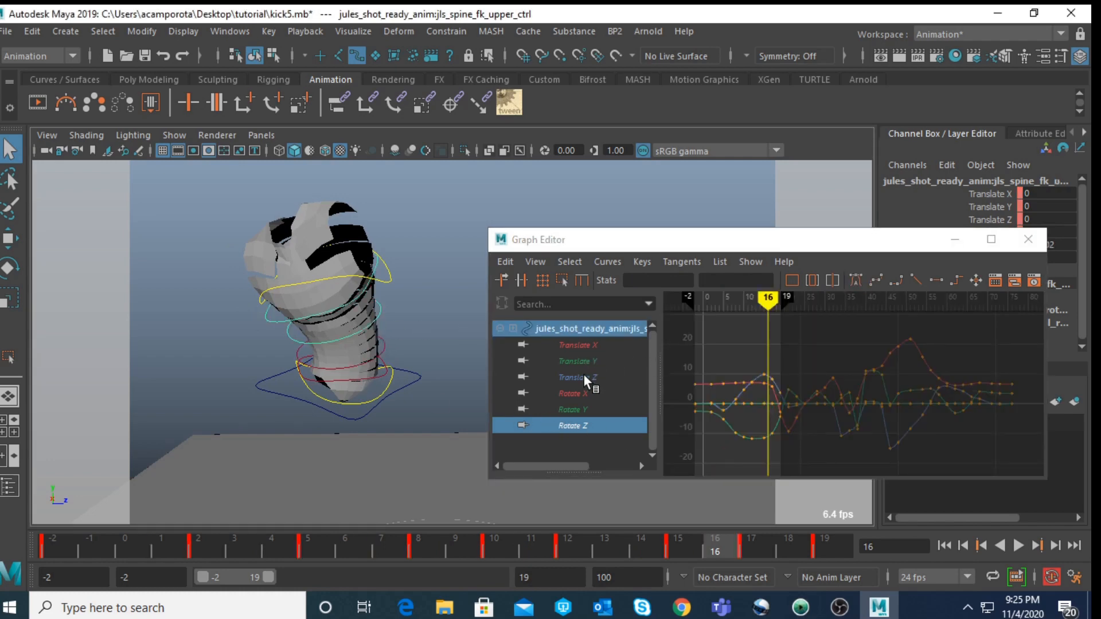
{"action": "left_click", "coordinate": [579, 393]}
{"action": "middle_click_drag", "start_coordinate": [742, 357], "coordinate": [823, 354], "text": "alt"}
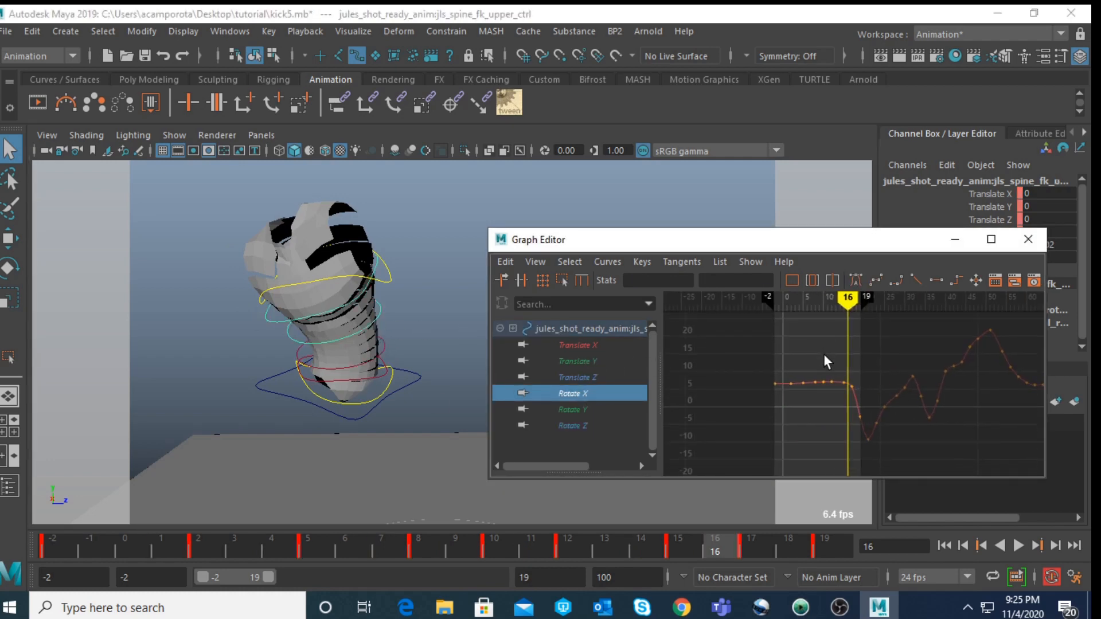
{"action": "right_click_drag", "start_coordinate": [824, 353], "coordinate": [828, 299], "text": "alt+shift"}
{"action": "scroll", "coordinate": [835, 360], "scroll_direction": "up", "scroll_amount": 3}
{"action": "middle_click_drag", "start_coordinate": [795, 358], "coordinate": [781, 398], "text": "alt"}
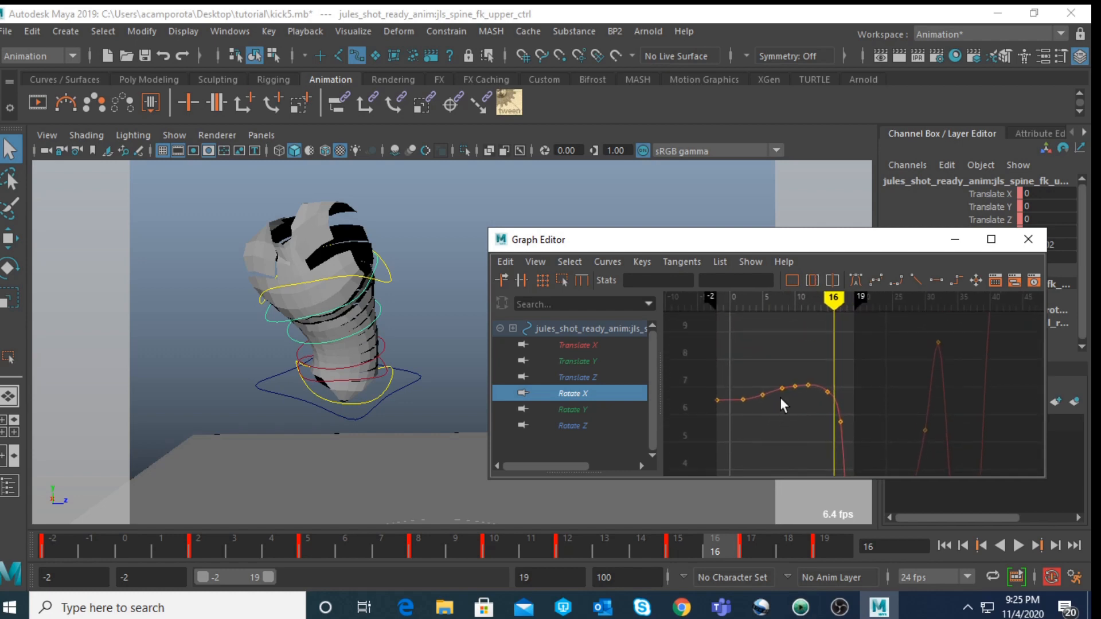
{"action": "right_click_drag", "start_coordinate": [781, 398], "coordinate": [787, 344], "text": "alt+shift"}
{"action": "scroll", "coordinate": [786, 350], "scroll_direction": "up", "scroll_amount": 3}
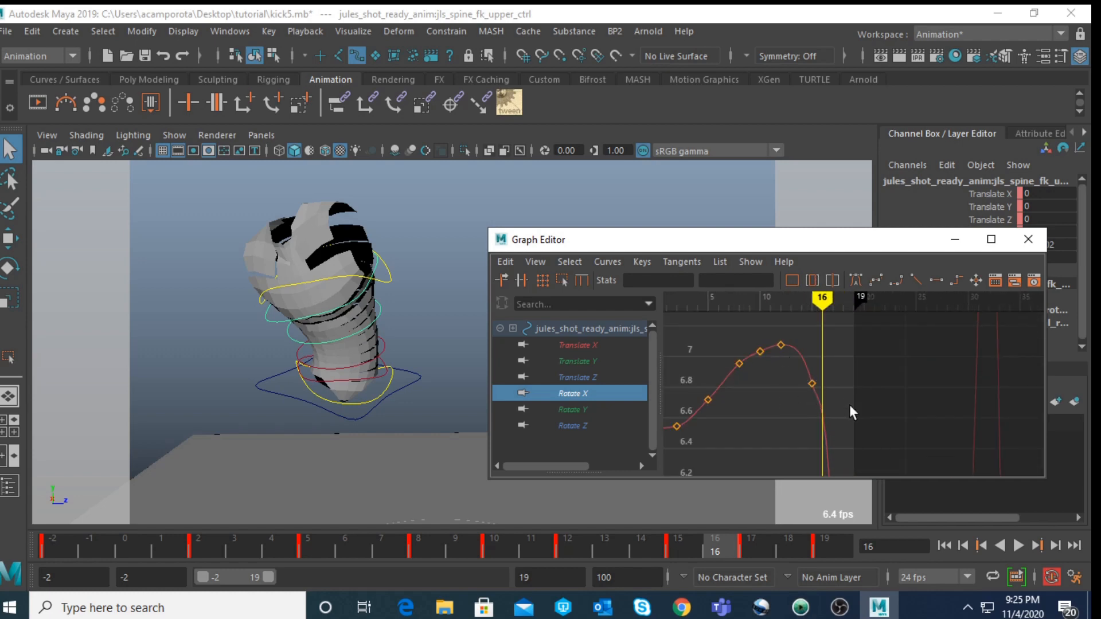
{"action": "left_click_drag", "start_coordinate": [790, 357], "coordinate": [850, 405]}
{"action": "key", "text": "alt+period"}
{"action": "key", "text": "alt+comma"}
{"action": "key", "text": "alt+comma"}
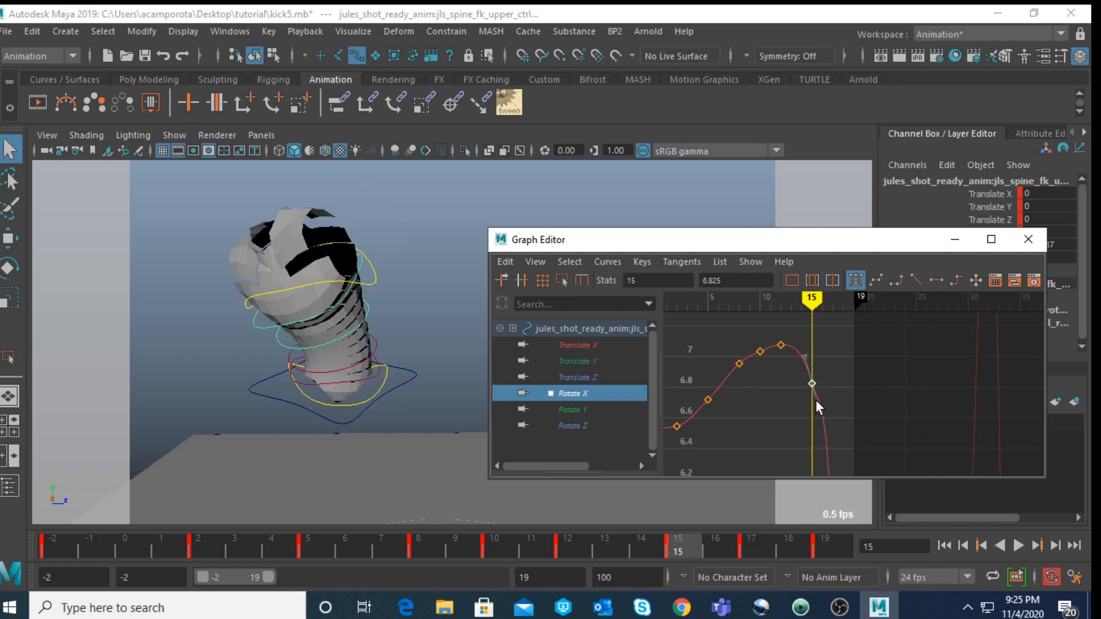
{"action": "middle_click_drag", "start_coordinate": [814, 395], "coordinate": [813, 381]}
Step: Delete the key at frame 10 from the upper spine control's Rotate X curve
{"action": "key", "text": "comma"}
{"action": "key", "text": "comma"}
{"action": "left_click_drag", "start_coordinate": [747, 332], "coordinate": [762, 352]}
{"action": "key", "text": "Delete"}
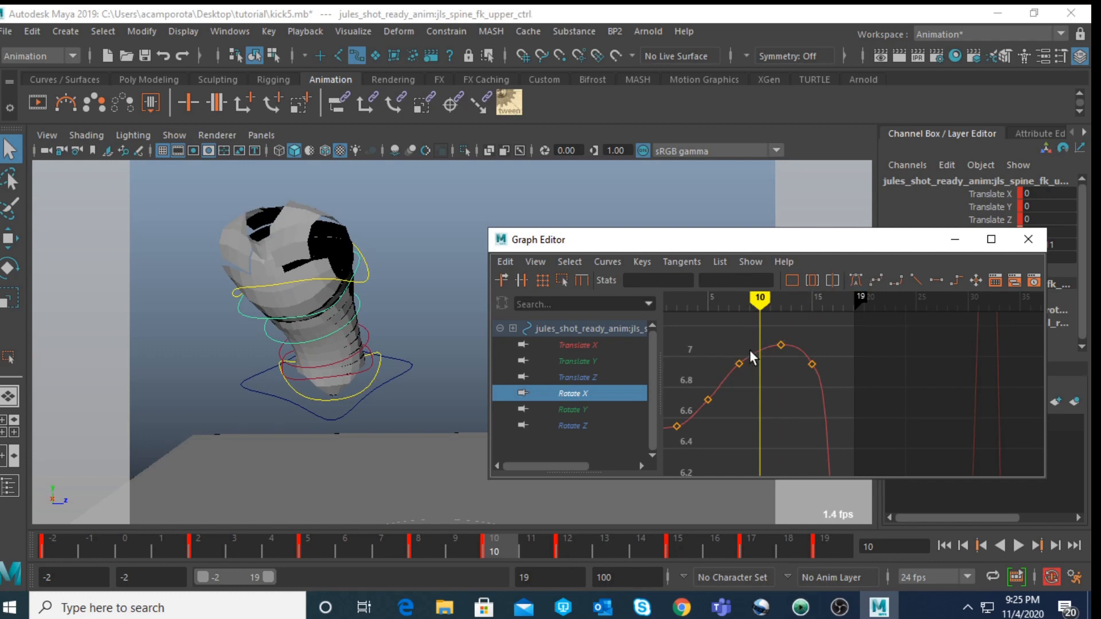
Step: Delete the key at frame 10 from the upper spine FK control's Rotate Y curve
{"action": "left_click", "coordinate": [577, 409]}
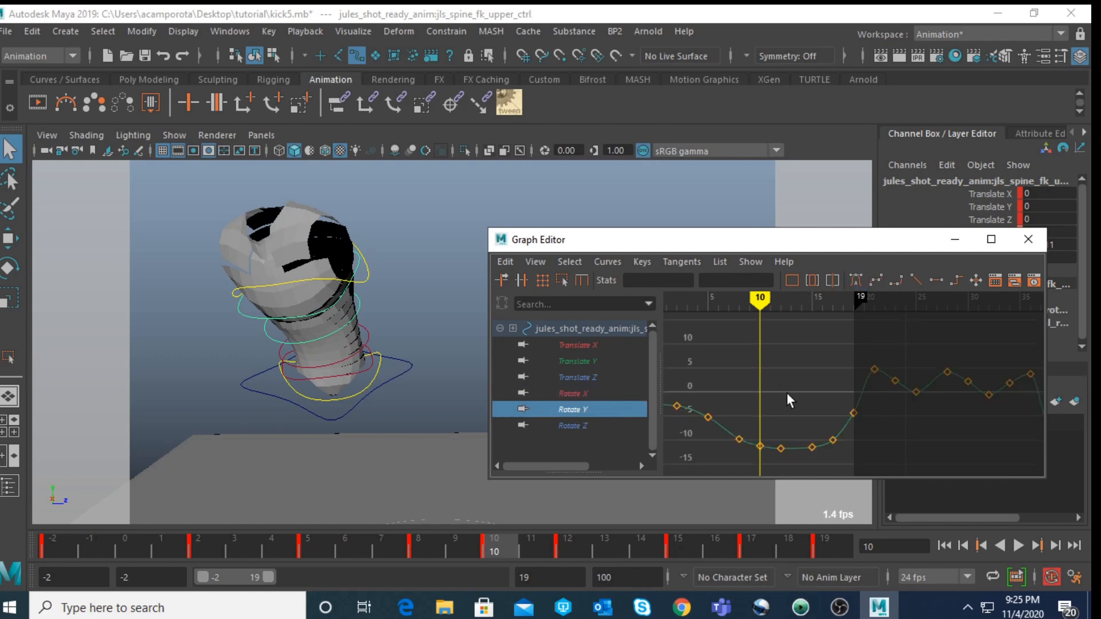
{"action": "right_click_drag", "start_coordinate": [787, 394], "coordinate": [787, 387], "text": "alt+shift"}
{"action": "middle_click_drag", "start_coordinate": [783, 396], "coordinate": [794, 310], "text": "alt"}
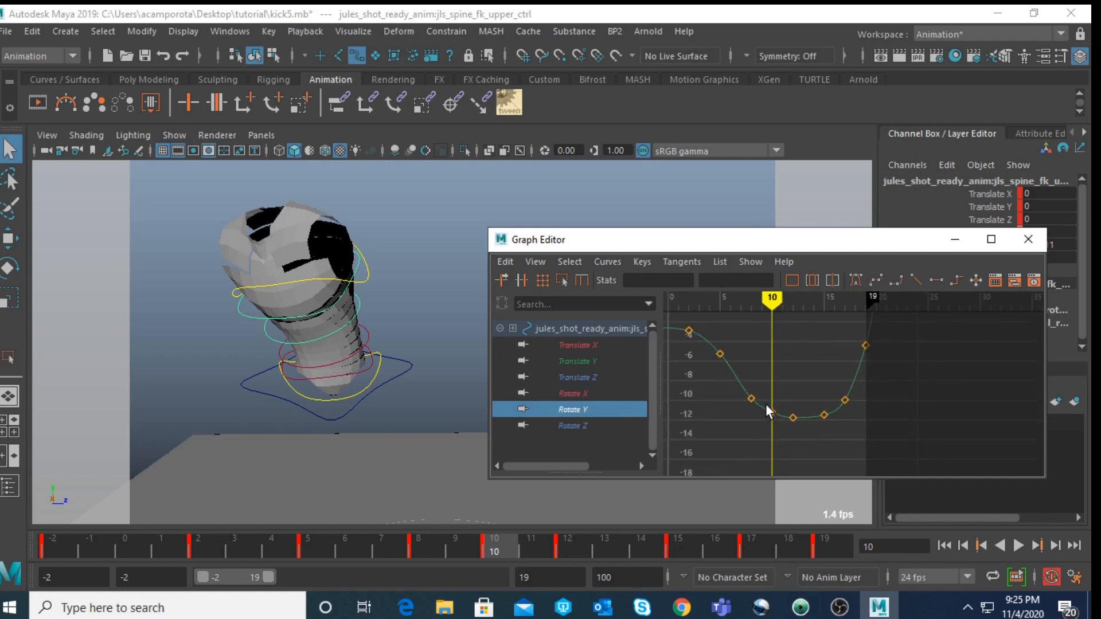
{"action": "left_click", "coordinate": [776, 415]}
{"action": "left_click", "coordinate": [783, 387]}
{"action": "left_click_drag", "start_coordinate": [762, 390], "coordinate": [778, 417]}
{"action": "key", "text": "Delete"}
{"action": "middle_click_drag", "start_coordinate": [795, 367], "coordinate": [886, 403], "text": "alt"}
{"action": "scroll", "coordinate": [766, 375], "scroll_direction": "up", "scroll_amount": 3}
Step: On the upper spine control's Rotate Z curve, lower the frame 8 key to about 0 and raise the frame 12 key to 8.733
{"action": "left_click", "coordinate": [574, 425]}
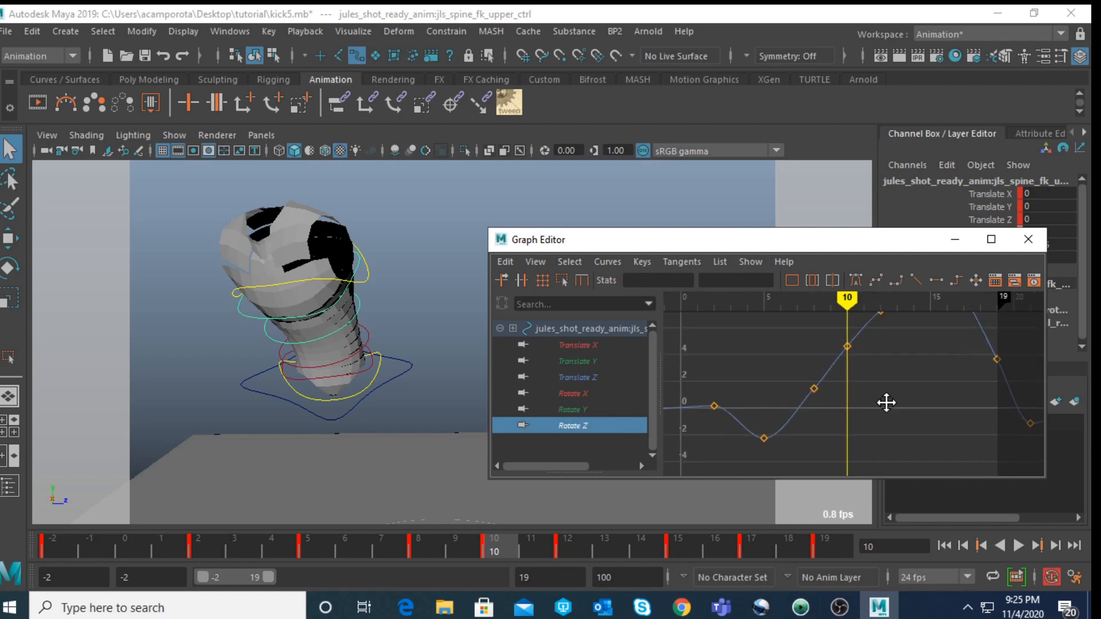
{"action": "key", "text": "a"}
{"action": "left_click_drag", "start_coordinate": [751, 409], "coordinate": [803, 424]}
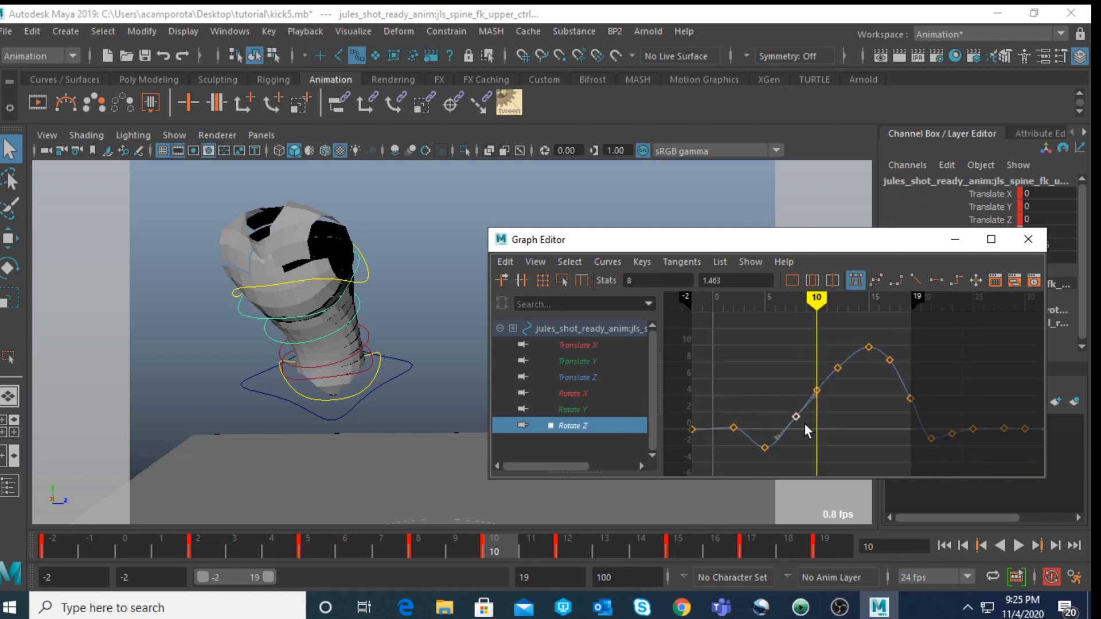
{"action": "middle_click_drag", "start_coordinate": [797, 432], "coordinate": [797, 445]}
{"action": "key", "text": "period"}
{"action": "key", "text": "period"}
{"action": "left_click_drag", "start_coordinate": [825, 351], "coordinate": [850, 373]}
{"action": "middle_click_drag", "start_coordinate": [841, 378], "coordinate": [842, 365]}
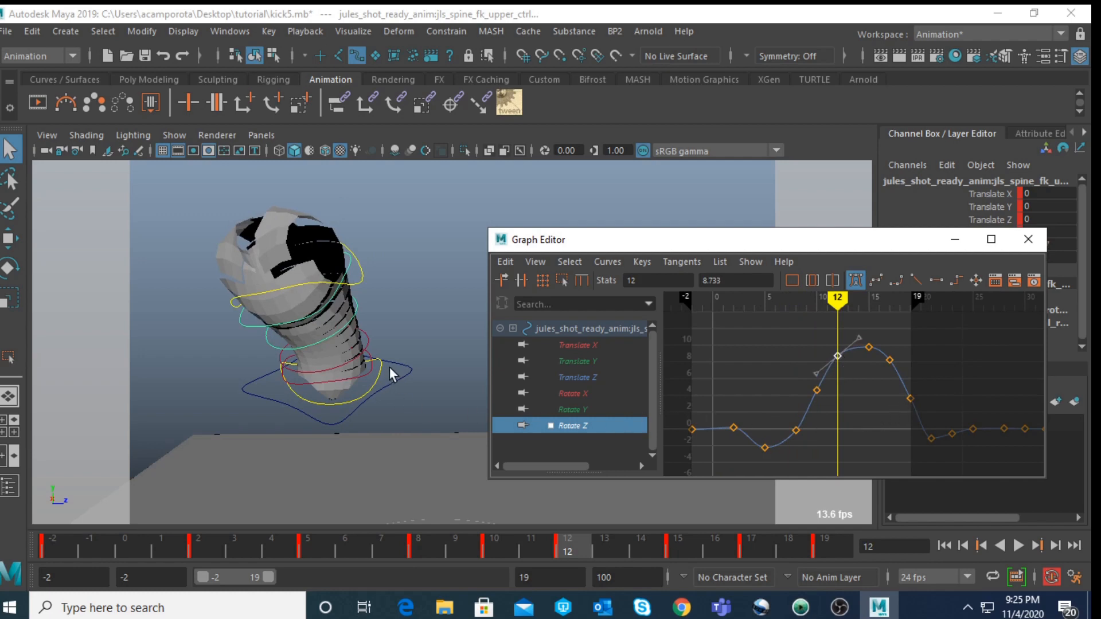
Step: On the shoulder FK control's Rotate X curve, lower the frame 18 key slightly and raise the frame 19 key to -0.824
{"action": "left_click", "coordinate": [314, 308]}
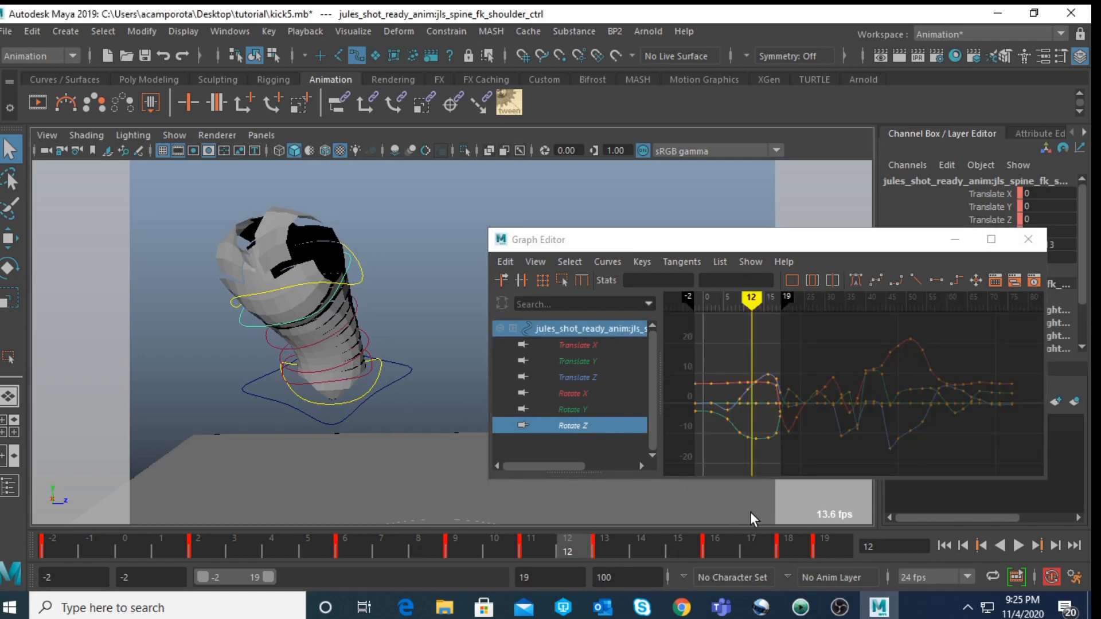
{"action": "left_click", "coordinate": [581, 409]}
{"action": "left_click", "coordinate": [787, 541]}
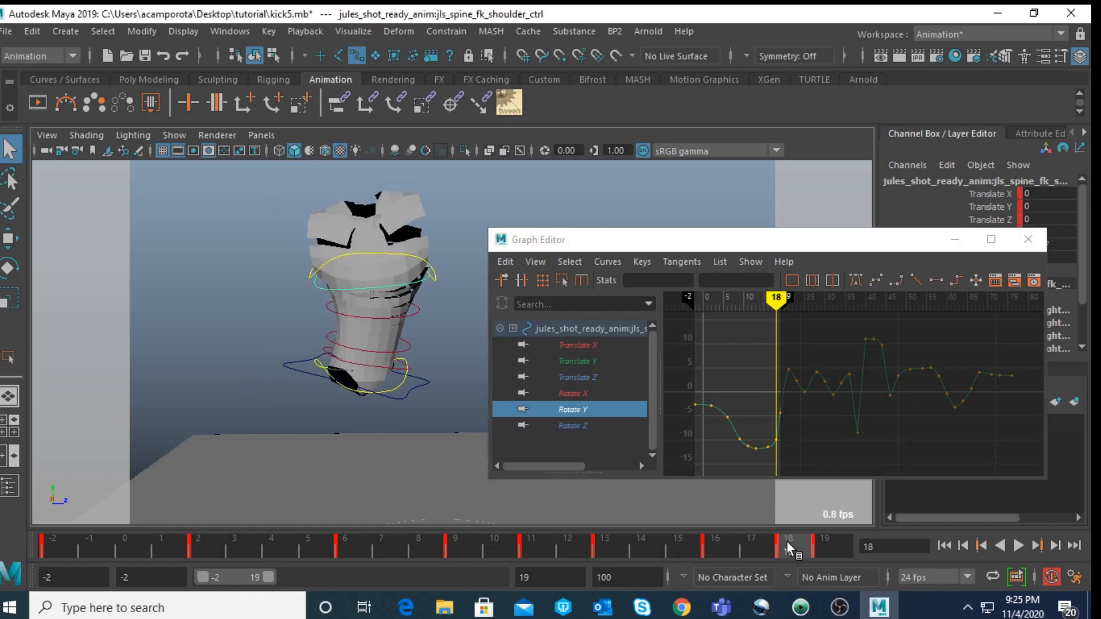
{"action": "left_click", "coordinate": [578, 393]}
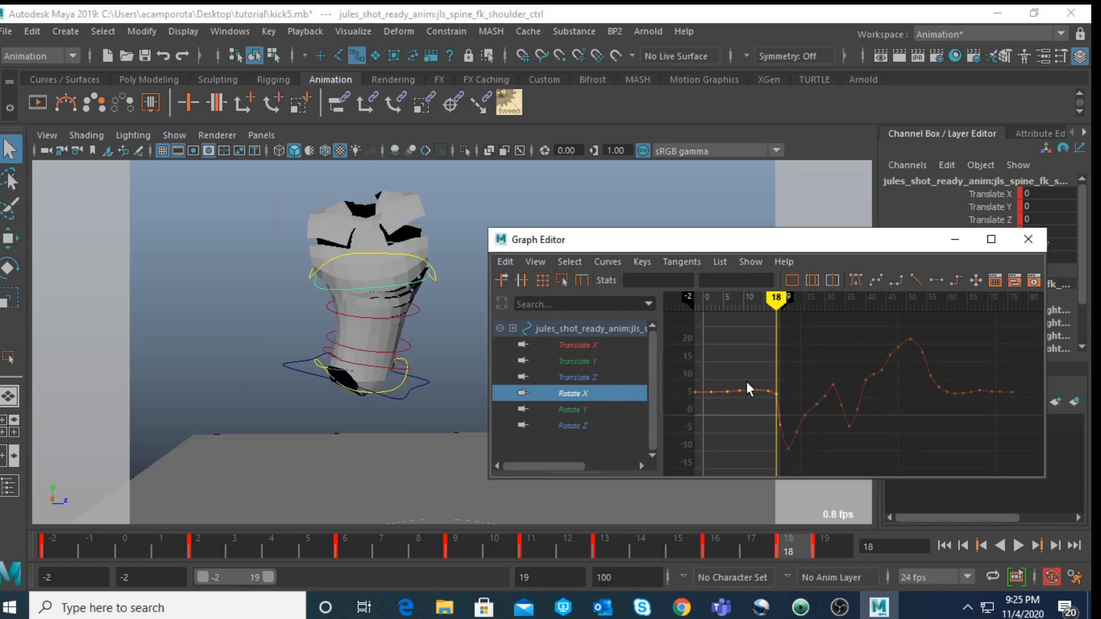
{"action": "middle_click_drag", "start_coordinate": [756, 366], "coordinate": [763, 352], "text": "alt"}
{"action": "right_click_drag", "start_coordinate": [765, 352], "coordinate": [779, 368], "text": "alt+shift"}
{"action": "middle_click_drag", "start_coordinate": [769, 364], "coordinate": [949, 363], "text": "alt"}
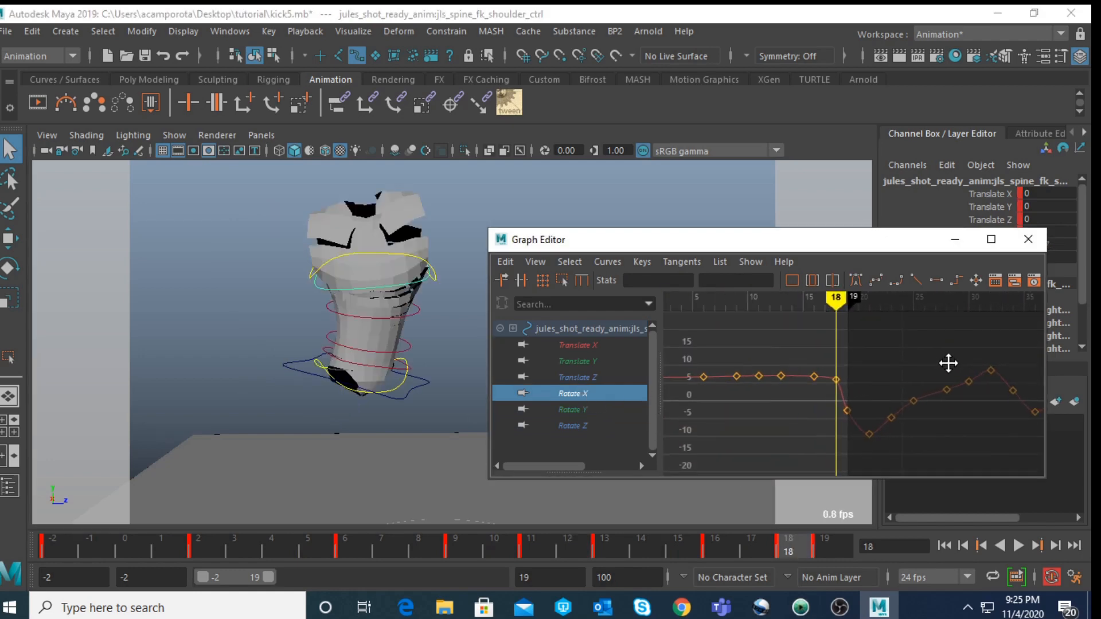
{"action": "scroll", "coordinate": [826, 370], "scroll_direction": "up", "scroll_amount": 3}
{"action": "left_click", "coordinate": [832, 372]}
{"action": "middle_click_drag", "start_coordinate": [832, 374], "coordinate": [869, 363]}
{"action": "left_click_drag", "start_coordinate": [804, 412], "coordinate": [884, 440]}
{"action": "middle_click_drag", "start_coordinate": [871, 436], "coordinate": [873, 418]}
{"action": "key", "text": "a"}
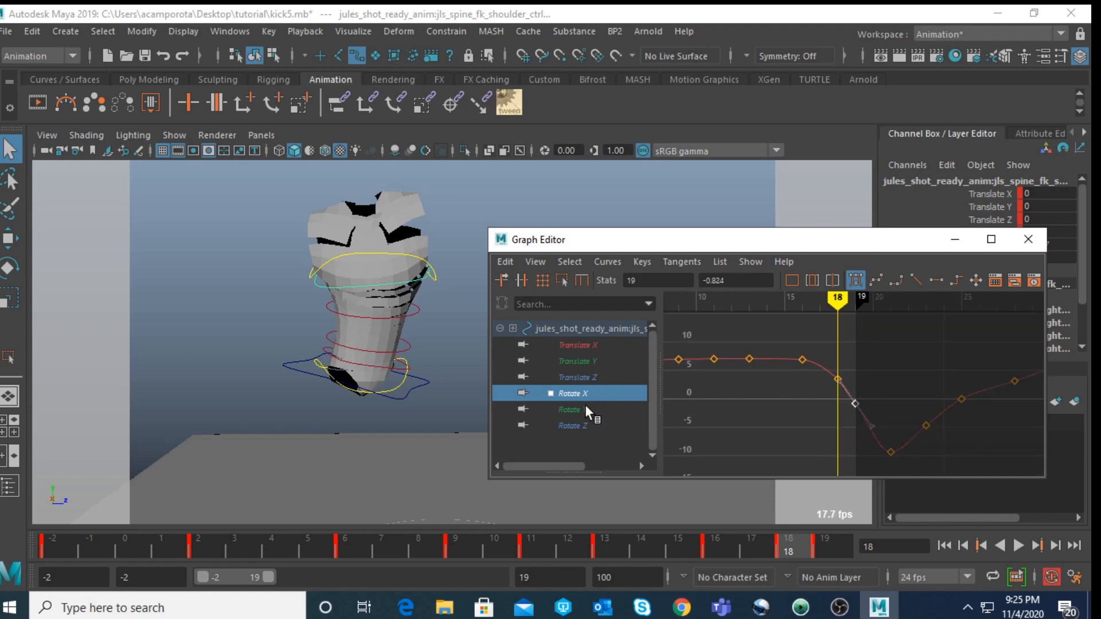
Step: Delete the key at frame 11 from the shoulder FK control's Rotate X curve
{"action": "right_click_drag", "start_coordinate": [841, 355], "coordinate": [779, 342], "text": "alt"}
{"action": "middle_click_drag", "start_coordinate": [780, 342], "coordinate": [825, 345], "text": "alt"}
{"action": "mouse_move", "coordinate": [820, 344]}
{"action": "right_mouse_down", "text": "alt+shift"}
{"action": "mouse_move", "coordinate": [801, 256]}
{"action": "mouse_move", "coordinate": [820, 287]}
{"action": "right_mouse_up", "text": "alt+shift"}
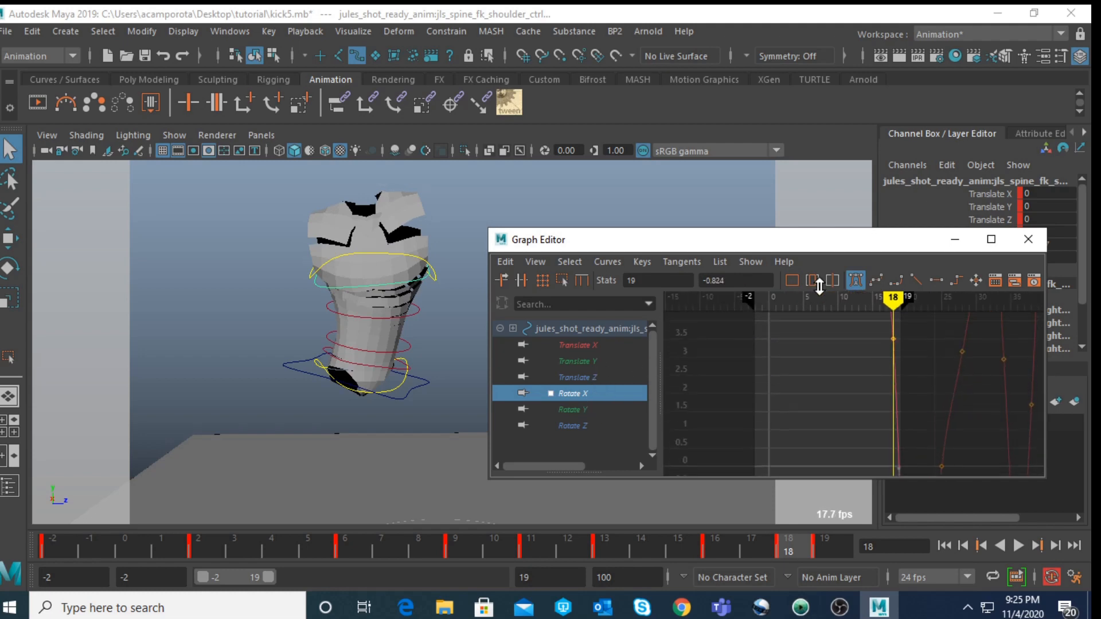
{"action": "middle_click_drag", "start_coordinate": [827, 344], "coordinate": [828, 441], "text": "alt"}
{"action": "right_click_drag", "start_coordinate": [828, 440], "coordinate": [821, 417], "text": "alt"}
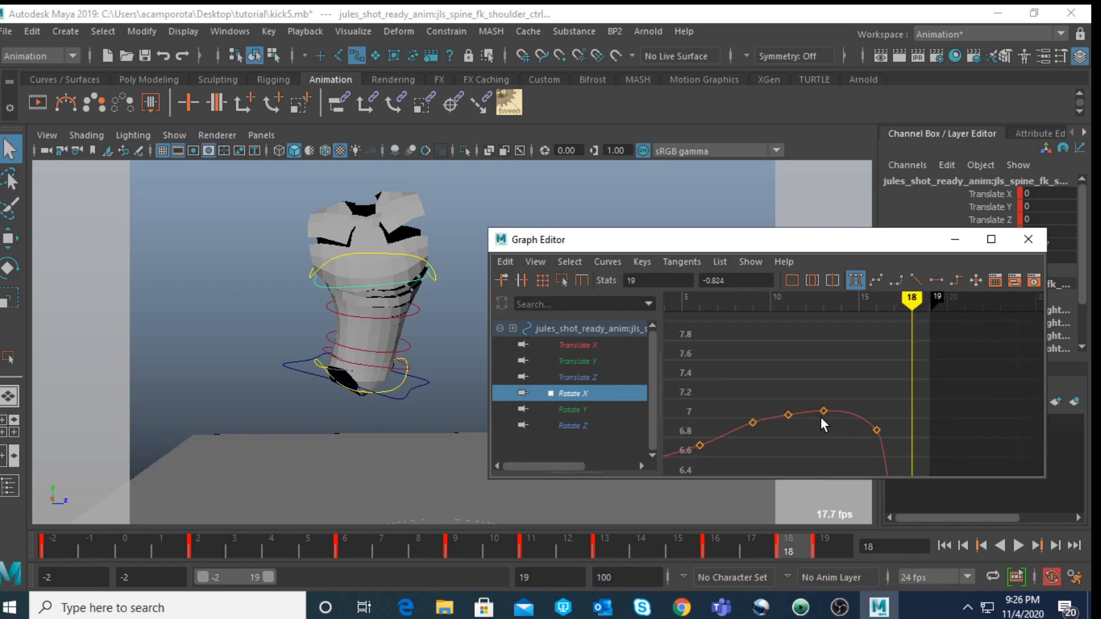
{"action": "left_click_drag", "start_coordinate": [803, 421], "coordinate": [804, 421]}
{"action": "key", "text": "Delete"}
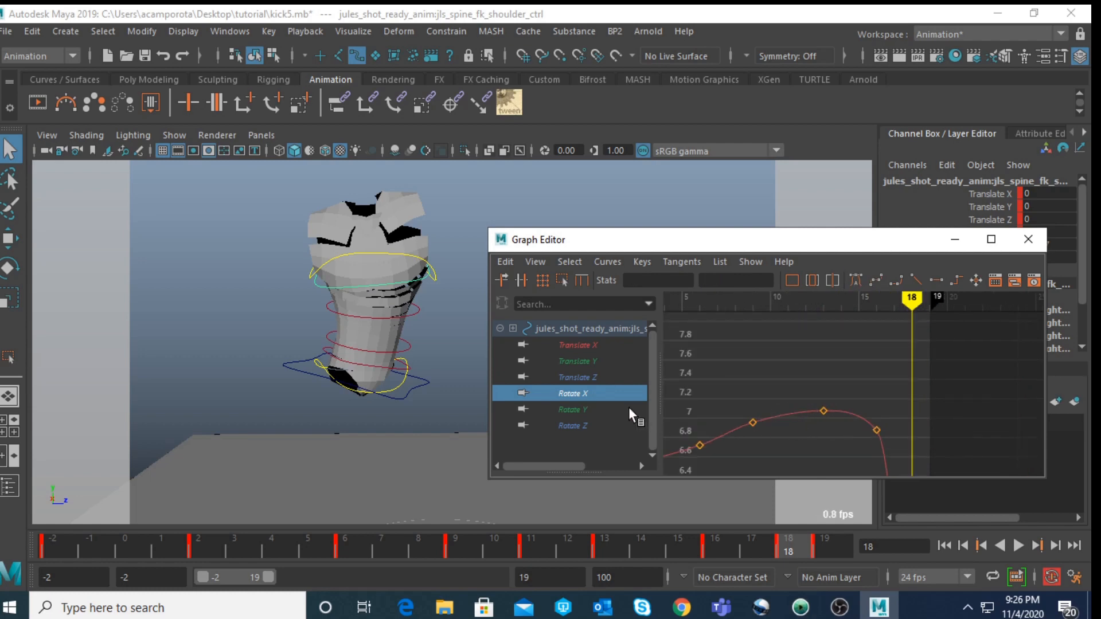
Step: On the shoulder FK control's Rotate Y curve, raise the frame 18 key to about -9 and delete the frame 11 key
{"action": "left_click", "coordinate": [588, 410]}
{"action": "middle_click_drag", "start_coordinate": [851, 415], "coordinate": [850, 274], "text": "alt"}
{"action": "left_click_drag", "start_coordinate": [903, 395], "coordinate": [941, 440]}
{"action": "middle_click_drag", "start_coordinate": [940, 439], "coordinate": [934, 422]}
{"action": "left_click_drag", "start_coordinate": [800, 460], "coordinate": [799, 460]}
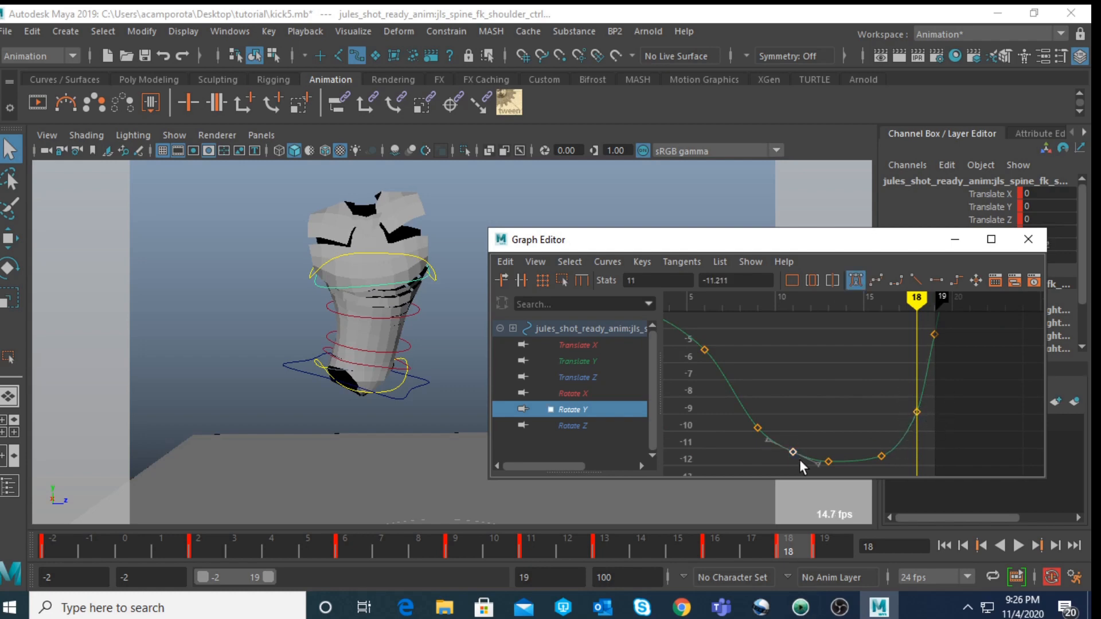
{"action": "key", "text": "Delete"}
Step: Lower the frame 6 key on the shoulder FK control's Rotate Y curve to -5.715
{"action": "middle_click_drag", "start_coordinate": [789, 397], "coordinate": [893, 417], "text": "alt"}
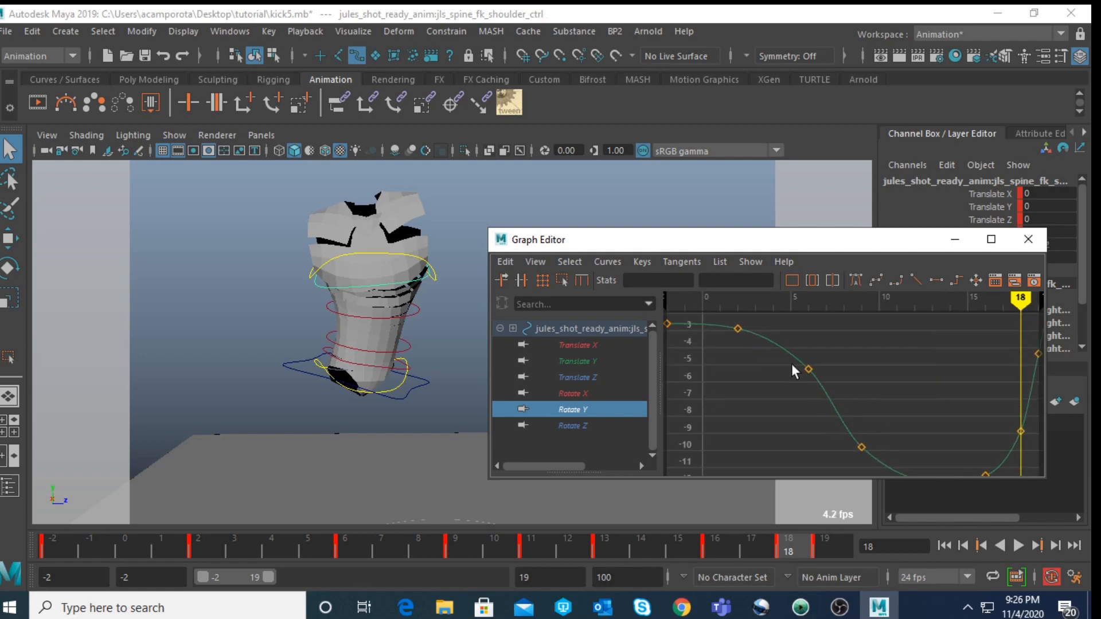
{"action": "left_click", "coordinate": [823, 386]}
{"action": "left_click", "coordinate": [854, 350]}
{"action": "left_click_drag", "start_coordinate": [855, 349], "coordinate": [805, 388]}
{"action": "left_click", "coordinate": [828, 392]}
{"action": "left_click_drag", "start_coordinate": [828, 395], "coordinate": [829, 397]}
{"action": "middle_click_drag", "start_coordinate": [759, 360], "coordinate": [784, 376], "text": "alt"}
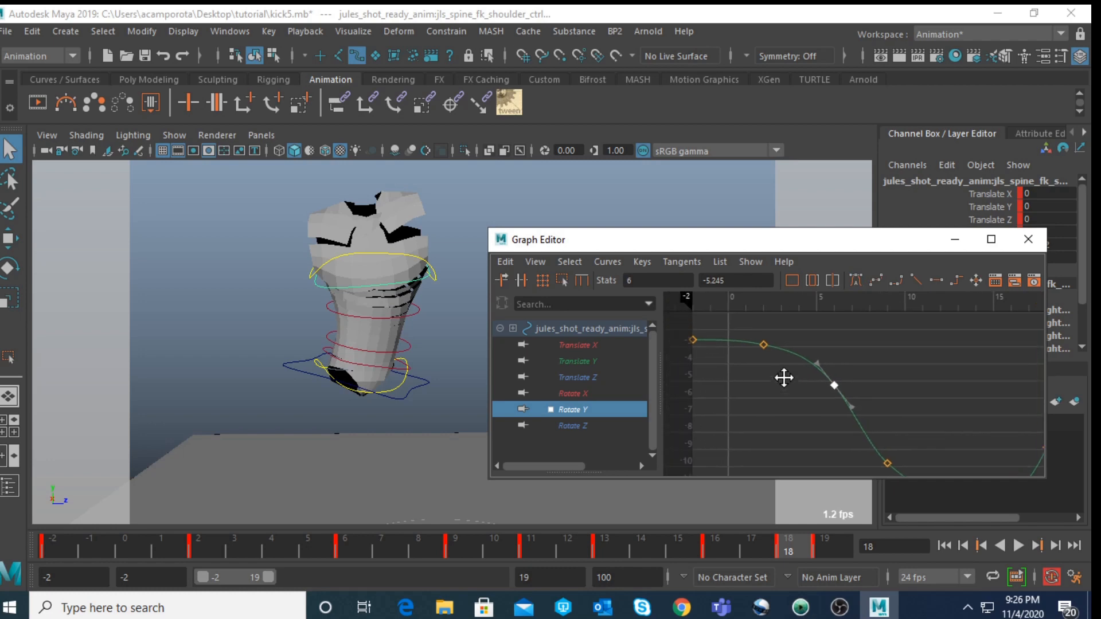
{"action": "left_click_drag", "start_coordinate": [819, 342], "coordinate": [886, 411]}
{"action": "mouse_move", "coordinate": [837, 390]}
{"action": "middle_mouse_down"}
{"action": "mouse_move", "coordinate": [841, 376]}
{"action": "mouse_move", "coordinate": [799, 363]}
{"action": "middle_mouse_up"}
{"action": "scroll", "coordinate": [839, 393], "scroll_direction": "down", "scroll_amount": 3}
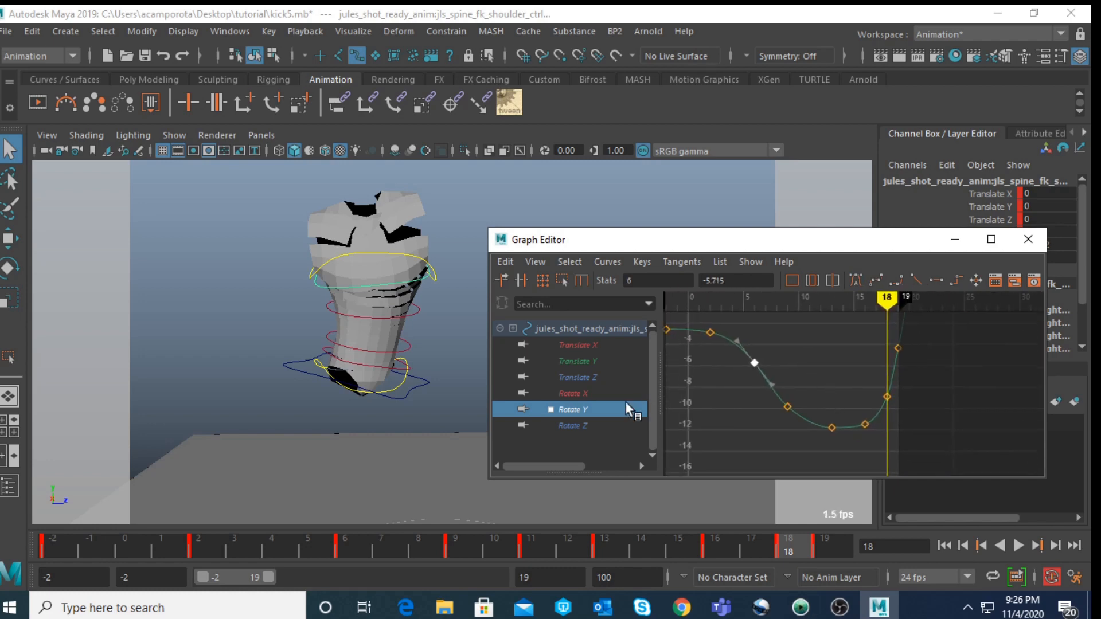
Step: On the shoulder FK control's Rotate Z curve, lower the frame 9 key to -0.159 and raise the frame 13 key to 8.216
{"action": "left_click", "coordinate": [586, 425]}
{"action": "right_click_drag", "start_coordinate": [822, 379], "coordinate": [796, 364], "text": "alt+shift"}
{"action": "middle_click_drag", "start_coordinate": [801, 369], "coordinate": [821, 389], "text": "alt"}
{"action": "right_click_drag", "start_coordinate": [838, 390], "coordinate": [841, 362], "text": "alt+shift"}
{"action": "left_click_drag", "start_coordinate": [803, 376], "coordinate": [863, 414]}
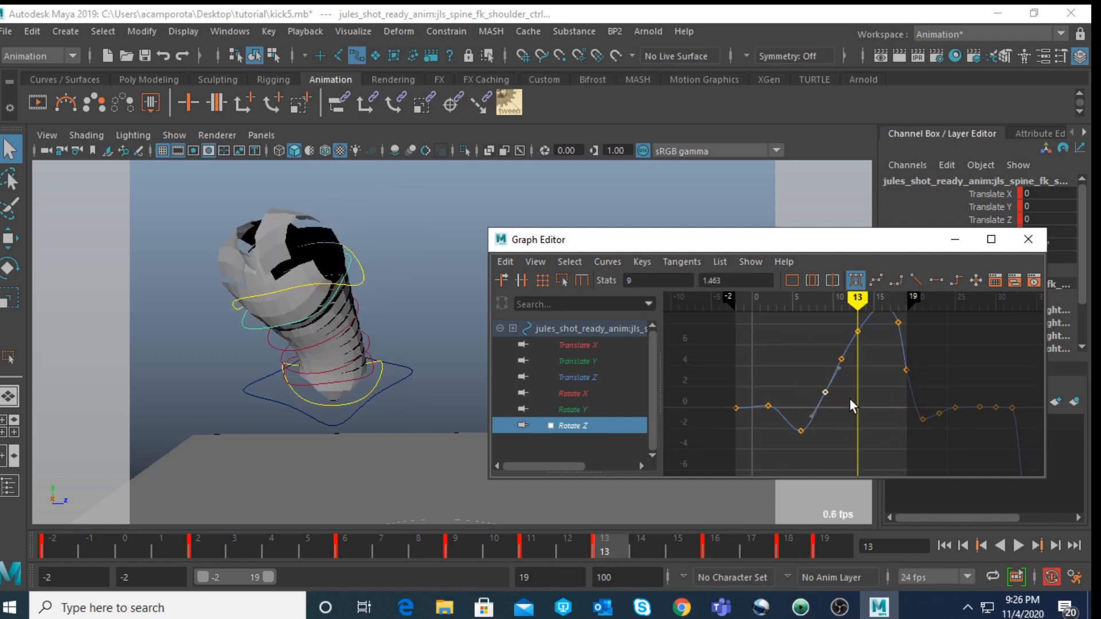
{"action": "middle_click_drag", "start_coordinate": [831, 405], "coordinate": [828, 430]}
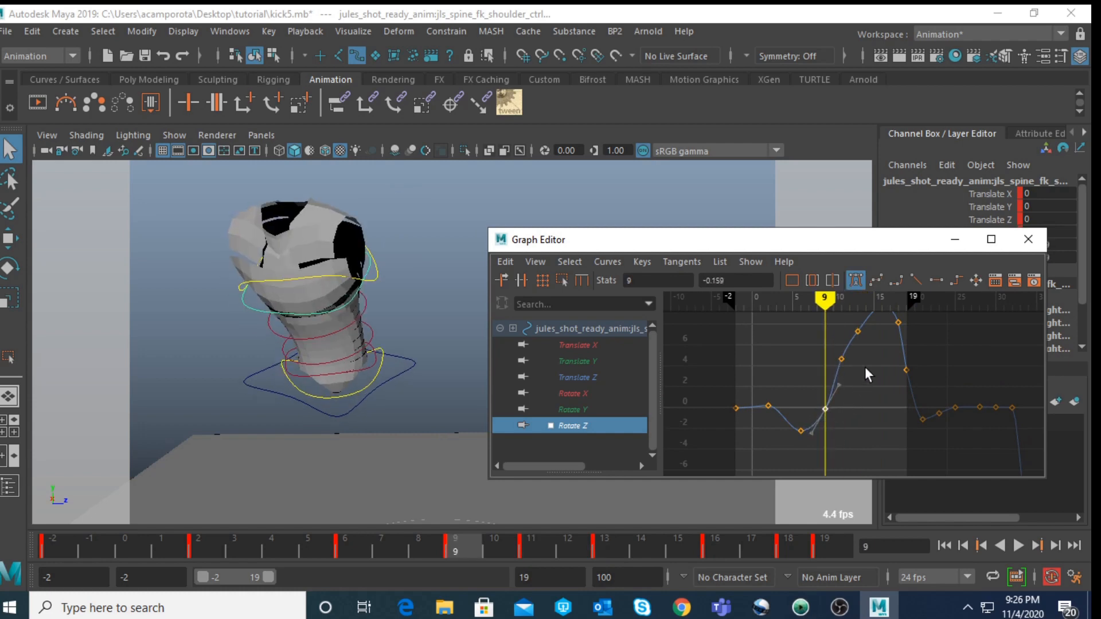
{"action": "middle_click_drag", "start_coordinate": [865, 366], "coordinate": [838, 403], "text": "alt"}
{"action": "left_click_drag", "start_coordinate": [825, 349], "coordinate": [838, 376]}
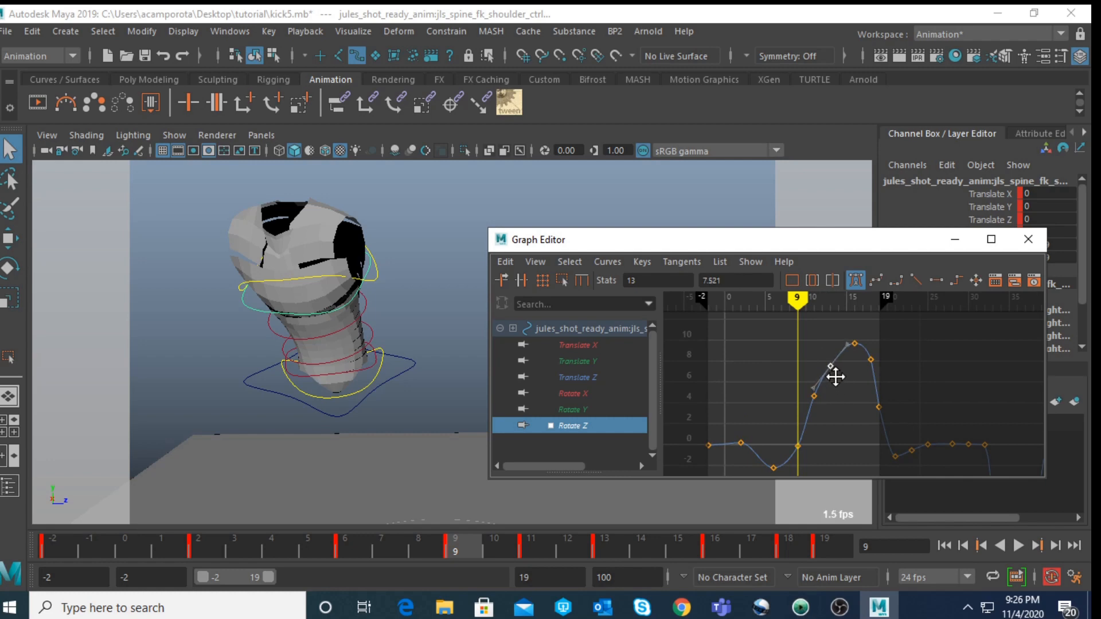
{"action": "middle_click_drag", "start_coordinate": [836, 377], "coordinate": [835, 370]}
Step: Play back the kick animation to check the torso's motion after the shoulder curve edits
{"action": "left_click", "coordinate": [800, 548]}
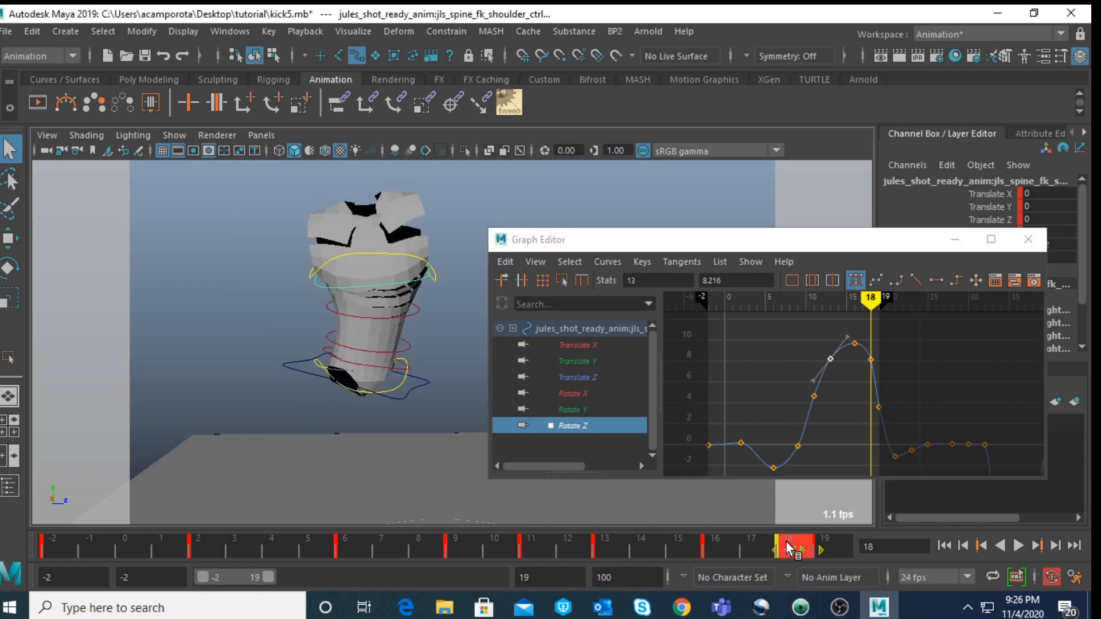
{"action": "right_click", "coordinate": [797, 548]}
{"action": "mouse_move", "coordinate": [815, 354]}
{"action": "left_click", "coordinate": [820, 322]}
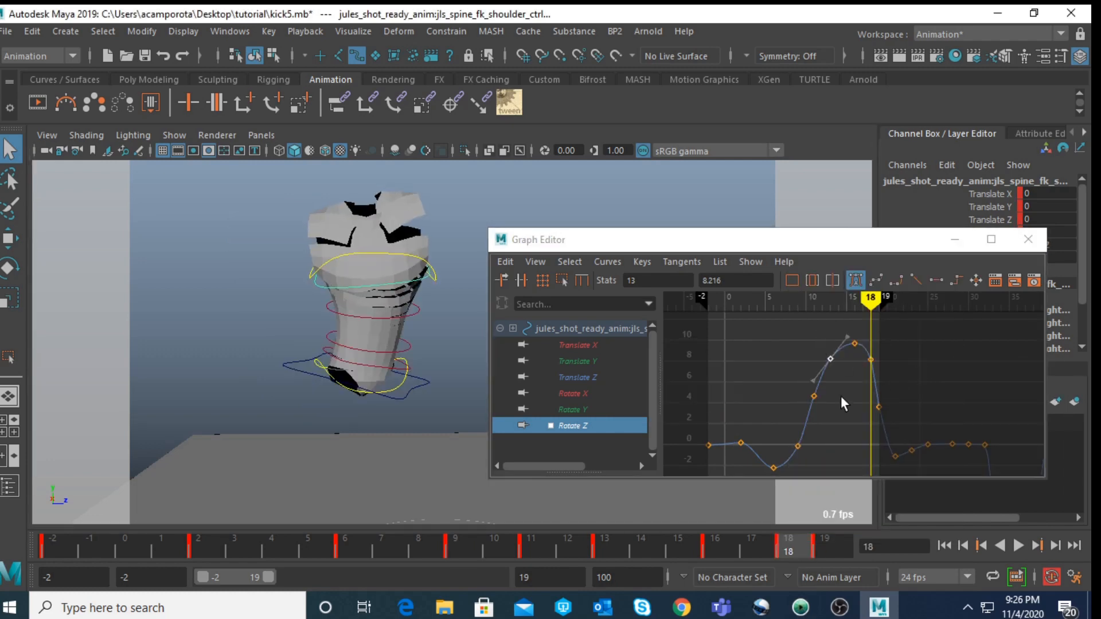
{"action": "left_click", "coordinate": [1018, 545]}
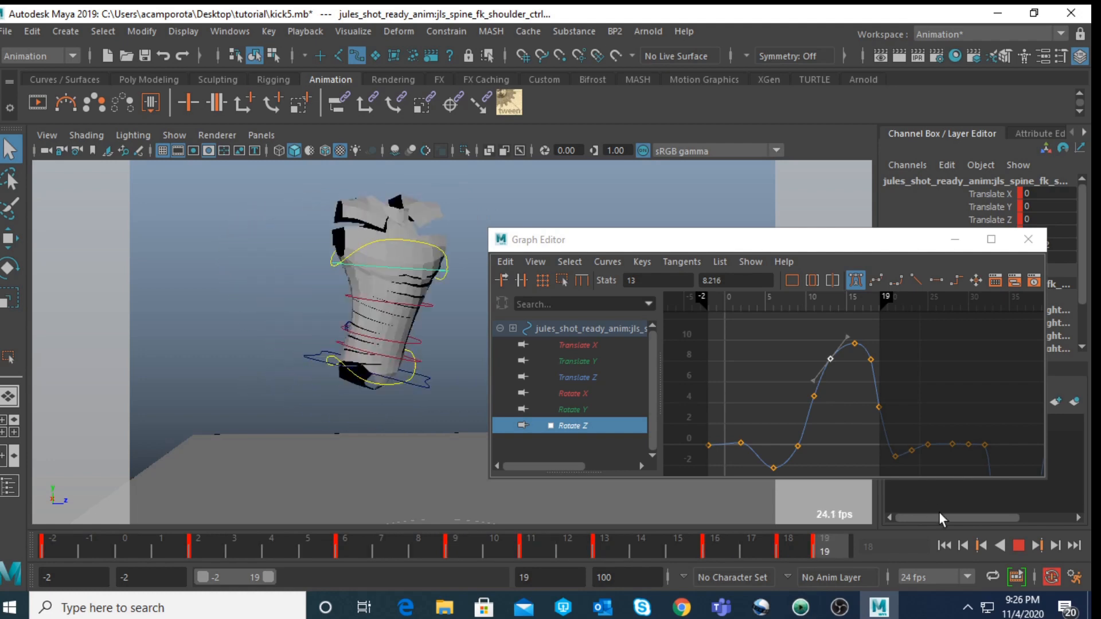
{"action": "left_click", "coordinate": [1018, 546]}
Step: Lower the frame 7 key on the IK shoulder control's Translate Y curve to -0.758
{"action": "left_click", "coordinate": [356, 295]}
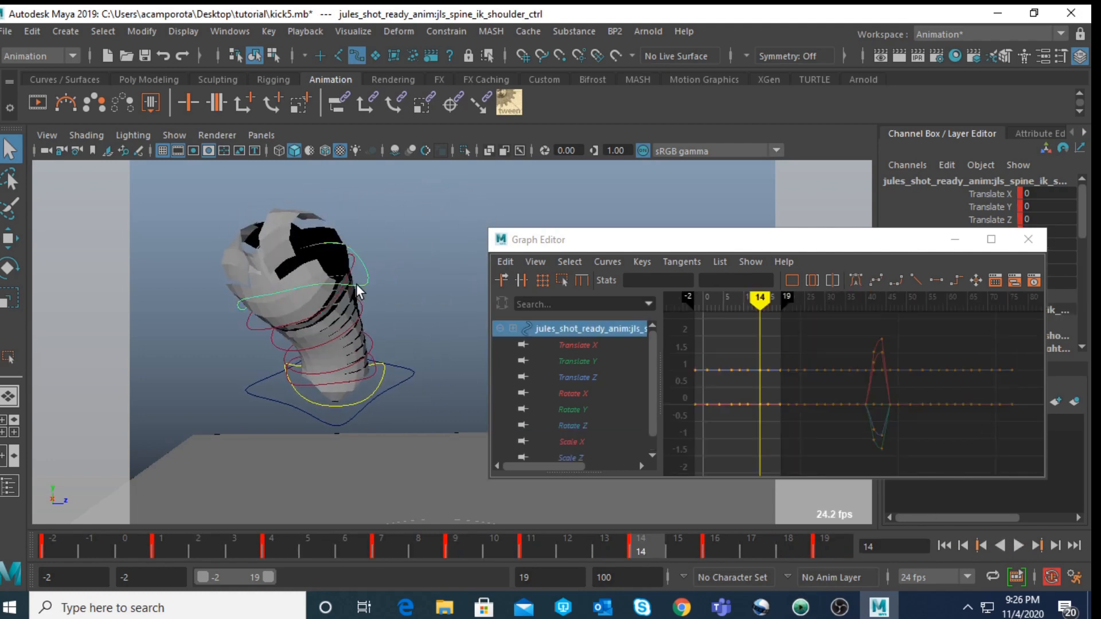
{"action": "key", "text": "w"}
{"action": "left_click", "coordinate": [578, 362]}
{"action": "left_click_drag", "start_coordinate": [63, 546], "coordinate": [373, 543]}
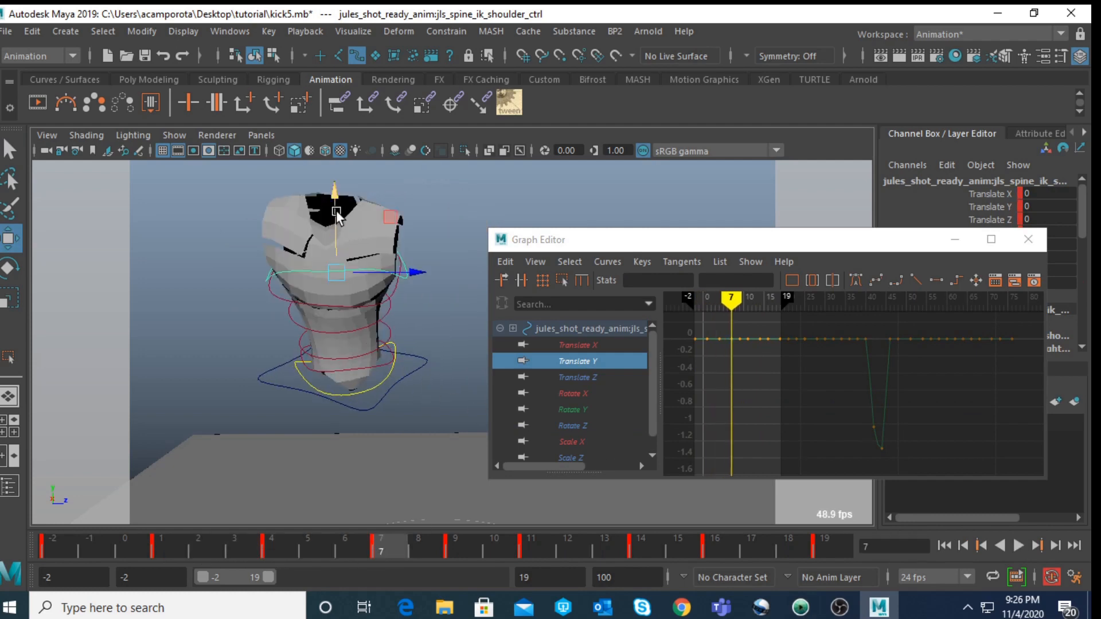
{"action": "mouse_move", "coordinate": [335, 221]}
{"action": "left_mouse_down"}
{"action": "mouse_move", "coordinate": [264, 198]}
{"action": "mouse_move", "coordinate": [329, 213]}
{"action": "left_mouse_up"}
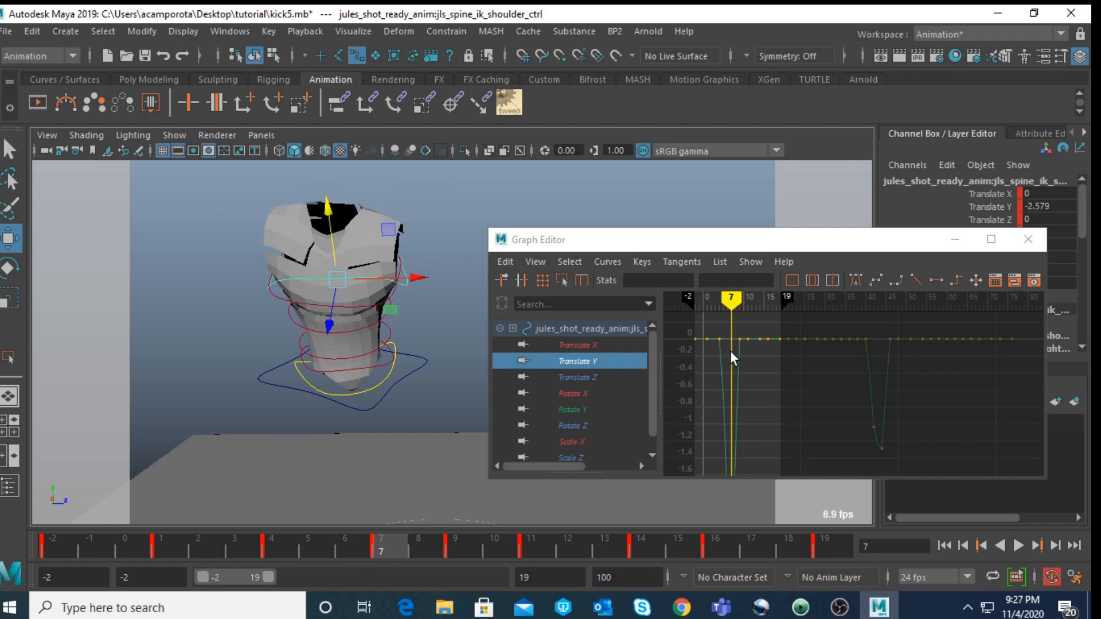
{"action": "key", "text": "ctrl+z"}
{"action": "left_click_drag", "start_coordinate": [725, 331], "coordinate": [733, 348]}
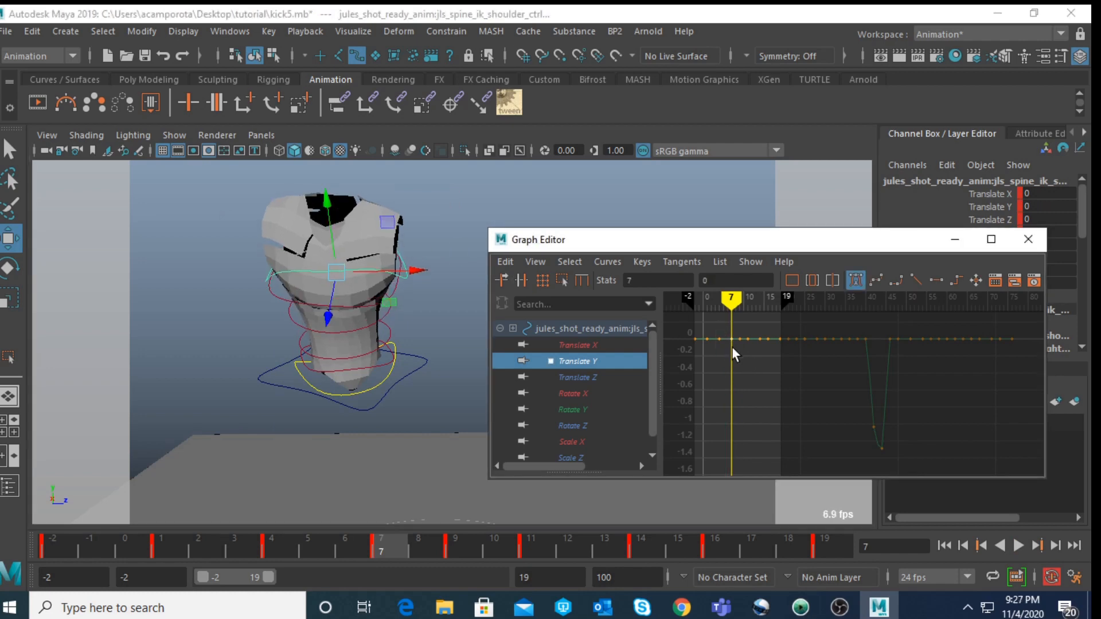
{"action": "middle_click_drag", "start_coordinate": [732, 347], "coordinate": [719, 438]}
{"action": "key", "text": "f"}
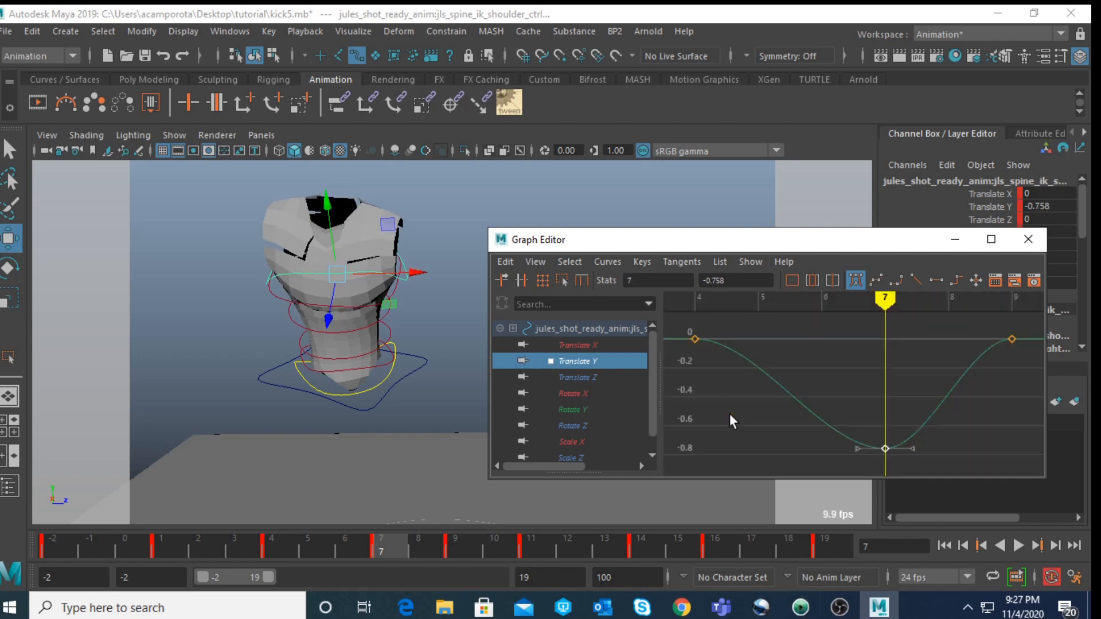
Step: Scale the IK shoulder control's Translate Y keys from frame -2 to 14 vertically, deepening the frame 7 dip to -2.84
{"action": "key", "text": "a"}
{"action": "left_click_drag", "start_coordinate": [769, 351], "coordinate": [921, 429]}
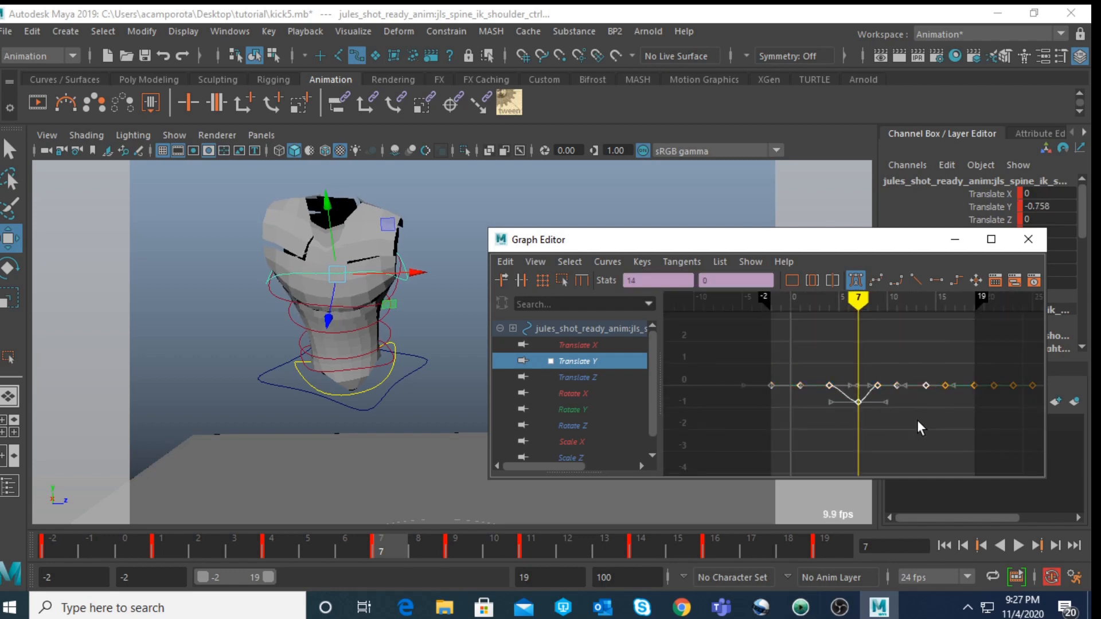
{"action": "left_click", "coordinate": [562, 281]}
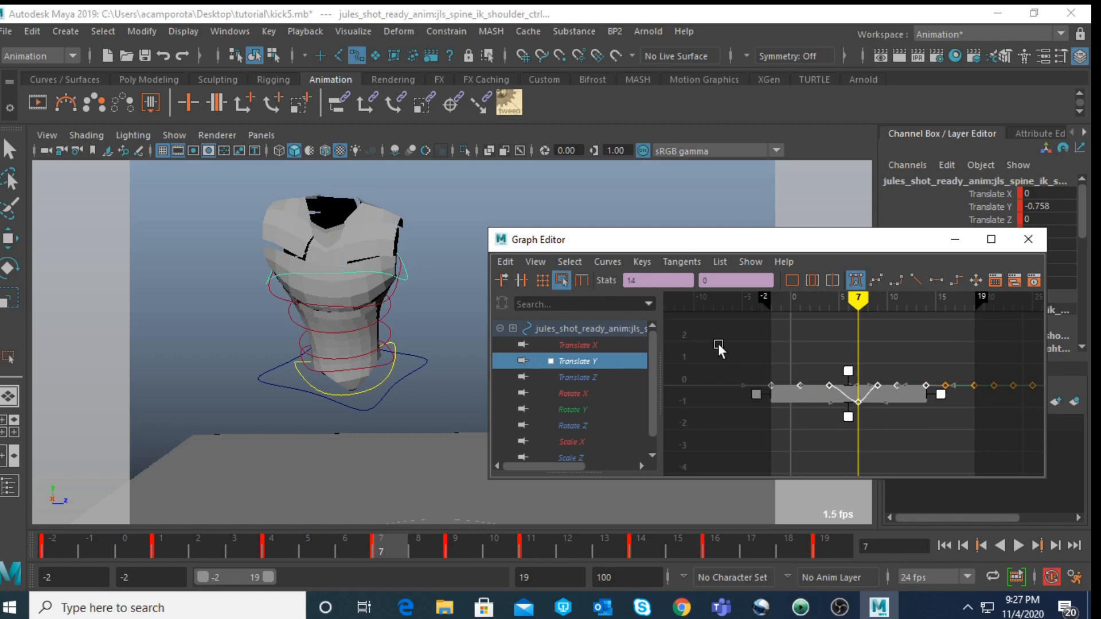
{"action": "left_click_drag", "start_coordinate": [848, 419], "coordinate": [861, 463]}
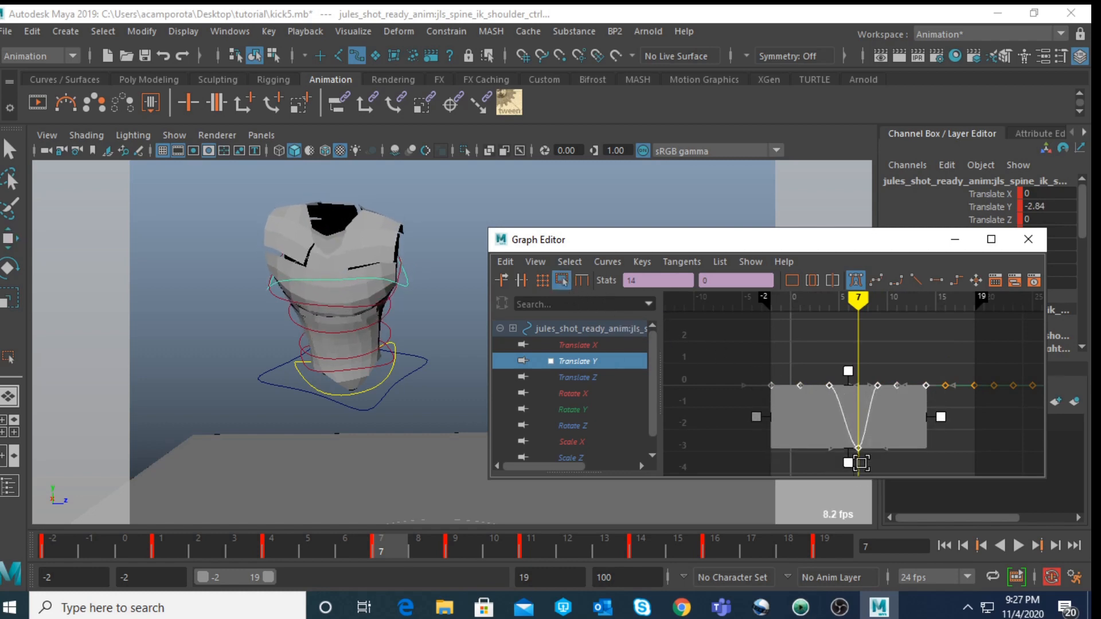
Step: Lower the frame 4 key on the IK shoulder control's Translate Y curve to -0.84
{"action": "left_click", "coordinate": [271, 539]}
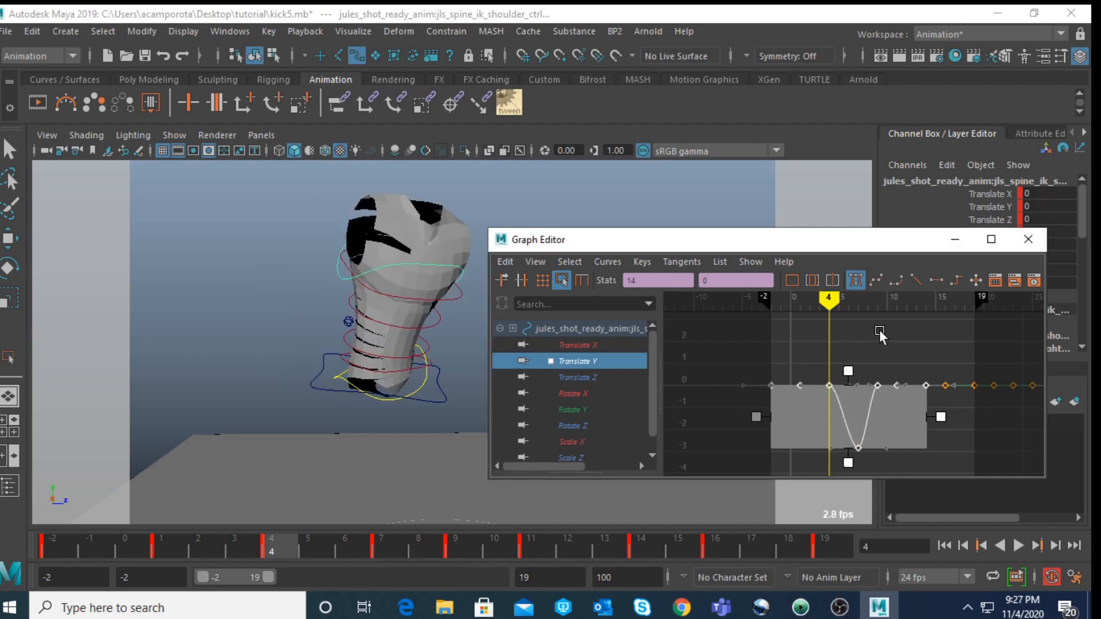
{"action": "left_click", "coordinate": [879, 330]}
{"action": "middle_click_drag", "start_coordinate": [839, 416], "coordinate": [840, 433]}
{"action": "key", "text": "period"}
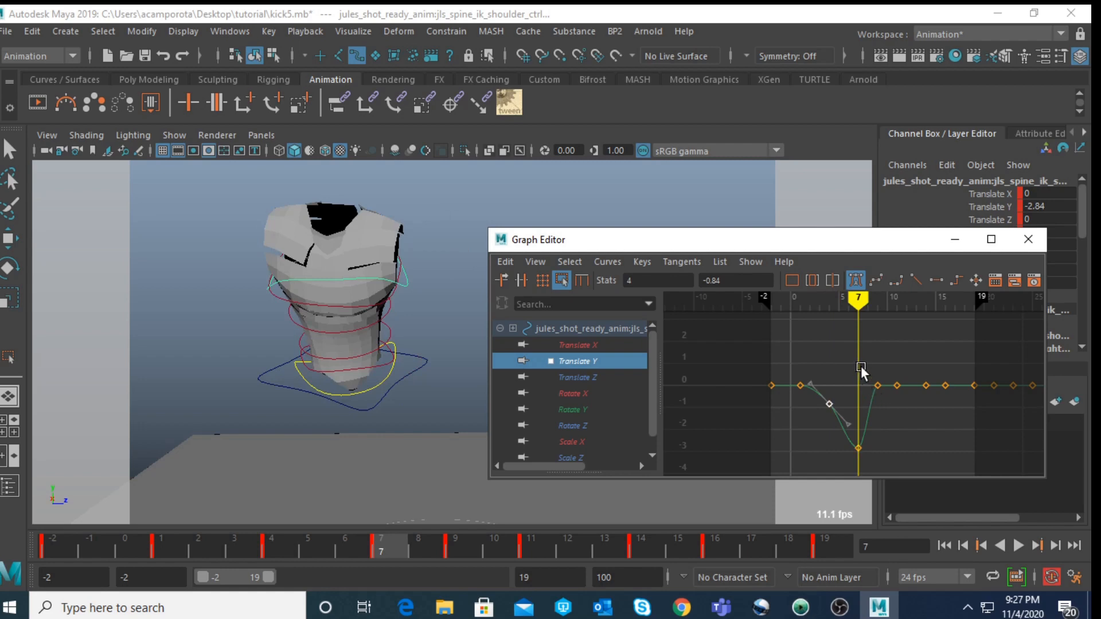
Step: Adjust the frame 9 key on the IK shoulder control's Translate Y curve to -1.79
{"action": "key", "text": "period"}
{"action": "left_click_drag", "start_coordinate": [880, 402], "coordinate": [877, 401]}
{"action": "middle_click_drag", "start_coordinate": [878, 401], "coordinate": [892, 461]}
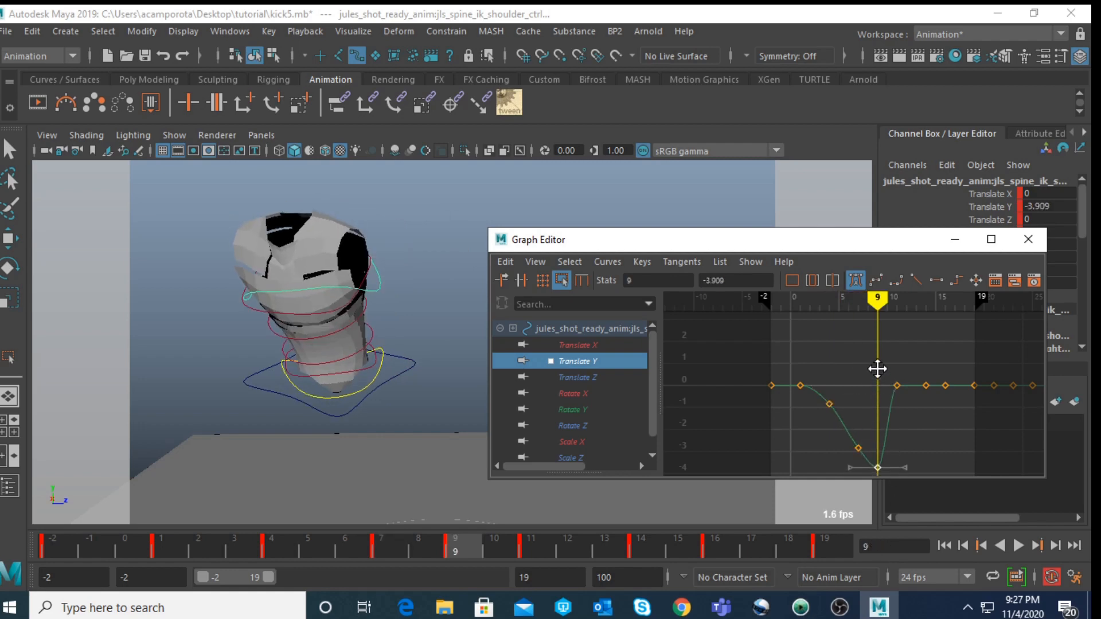
{"action": "middle_click_drag", "start_coordinate": [883, 386], "coordinate": [881, 347]}
{"action": "key", "text": "period"}
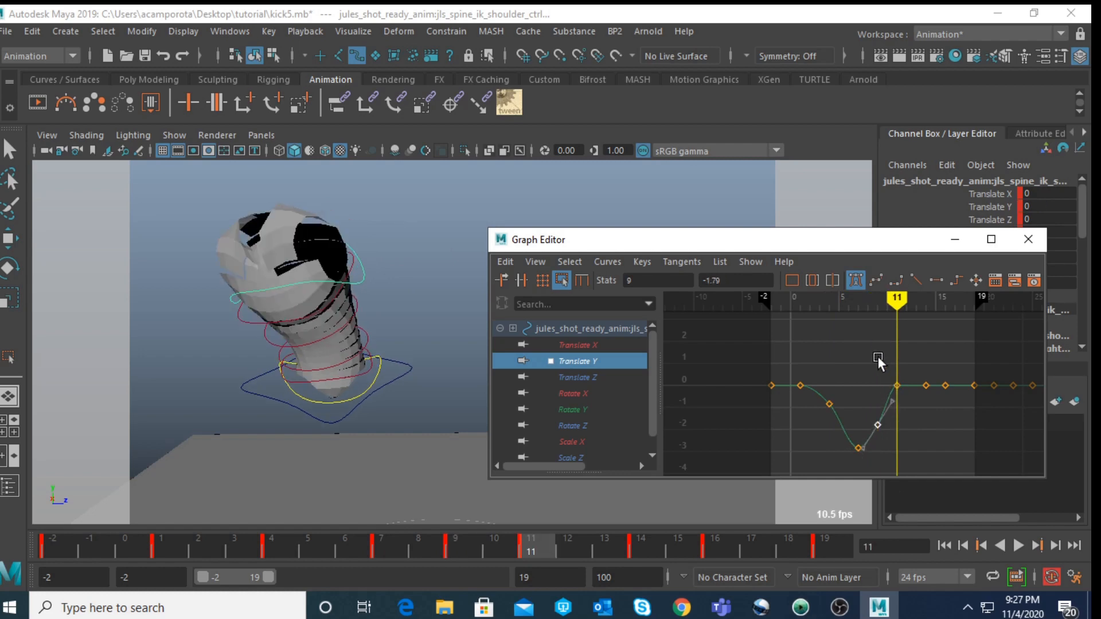
Step: Lower the frame 11 key on the IK shoulder control's Translate Y curve to -0.402 and play back the motion
{"action": "left_click_drag", "start_coordinate": [877, 356], "coordinate": [902, 397]}
{"action": "middle_click_drag", "start_coordinate": [900, 408], "coordinate": [900, 408]}
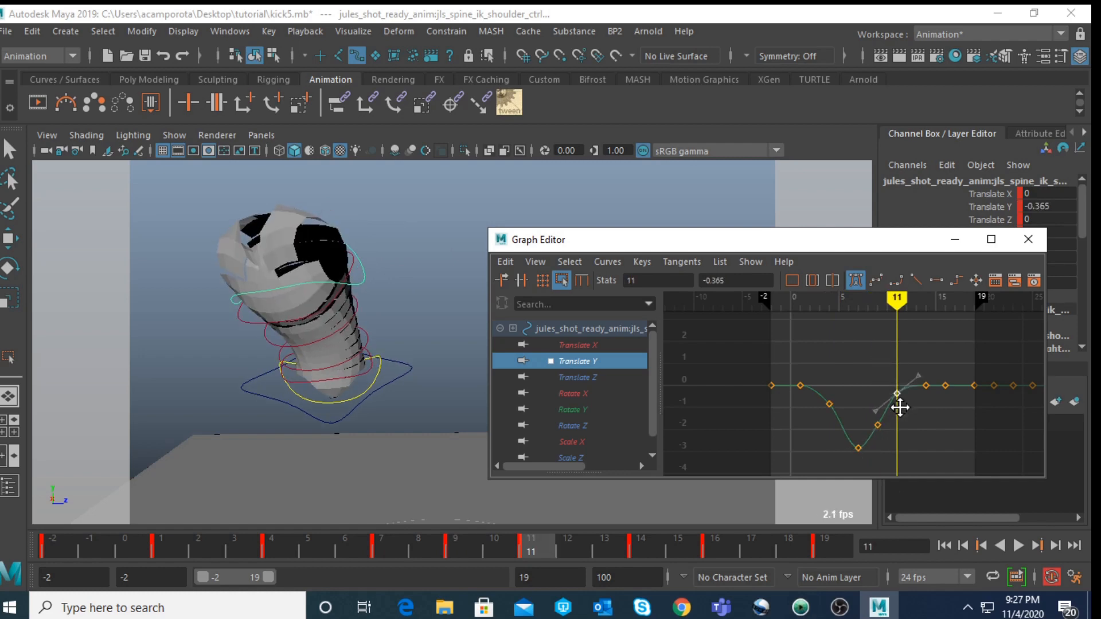
{"action": "left_click", "coordinate": [1025, 545]}
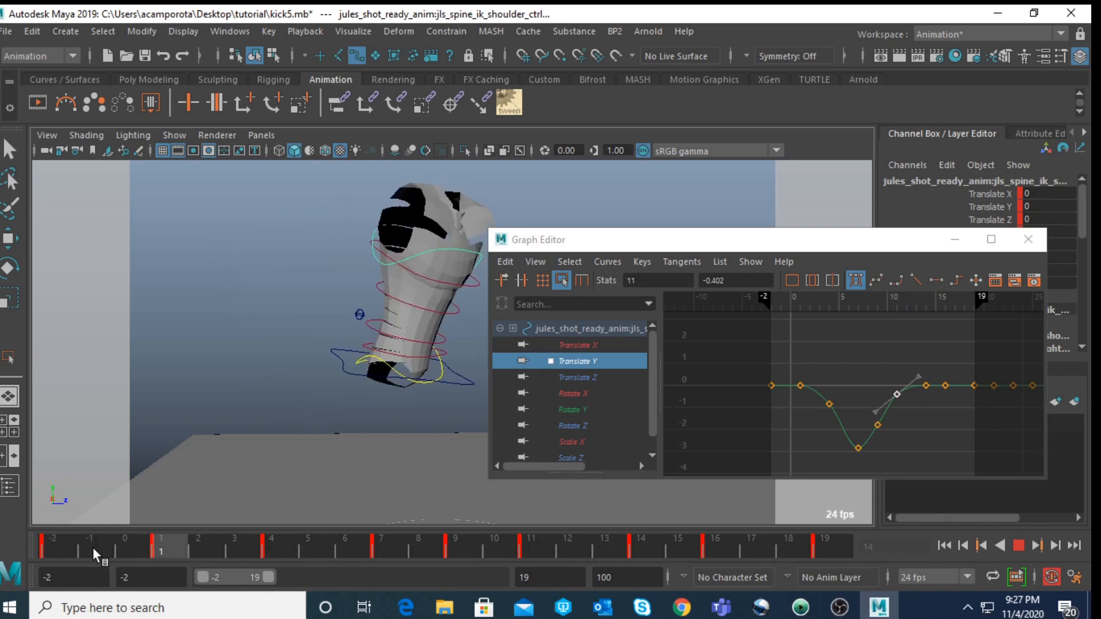
{"action": "left_click", "coordinate": [1019, 545]}
{"action": "mouse_move", "coordinate": [109, 548]}
{"action": "left_mouse_down"}
{"action": "mouse_move", "coordinate": [566, 543]}
{"action": "mouse_move", "coordinate": [497, 545]}
{"action": "mouse_move", "coordinate": [634, 555]}
{"action": "mouse_move", "coordinate": [513, 546]}
{"action": "mouse_move", "coordinate": [535, 547]}
{"action": "left_mouse_up"}
Step: Move the COG control's frame 11 key to frame 12 and play back the torso motion
{"action": "key", "text": "q"}
{"action": "left_click", "coordinate": [390, 382]}
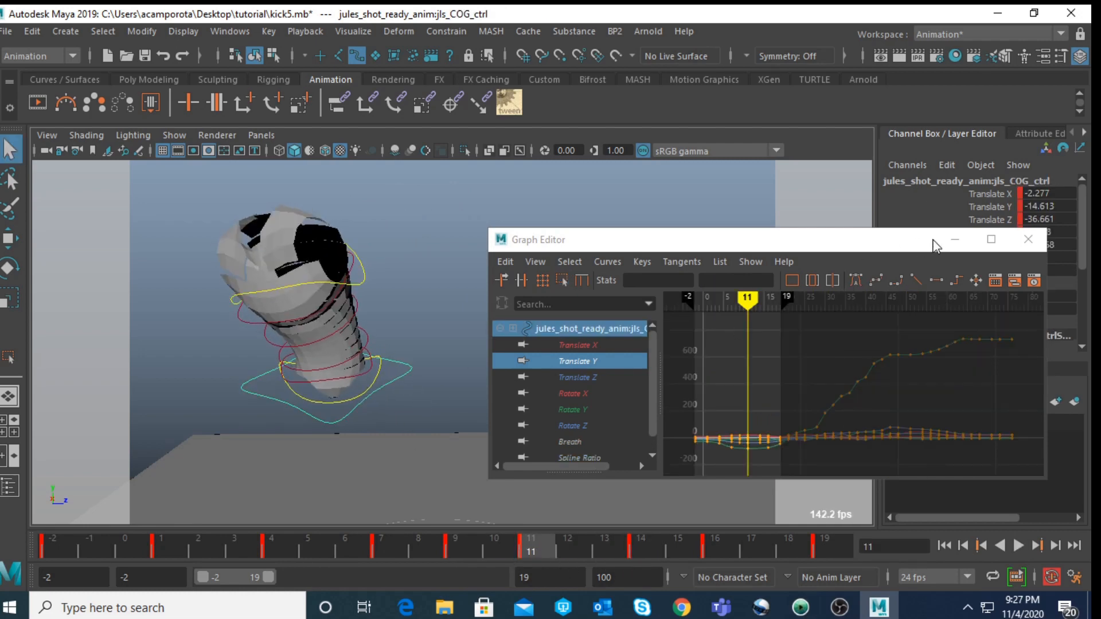
{"action": "left_click", "coordinate": [1028, 239]}
{"action": "key", "text": "Down"}
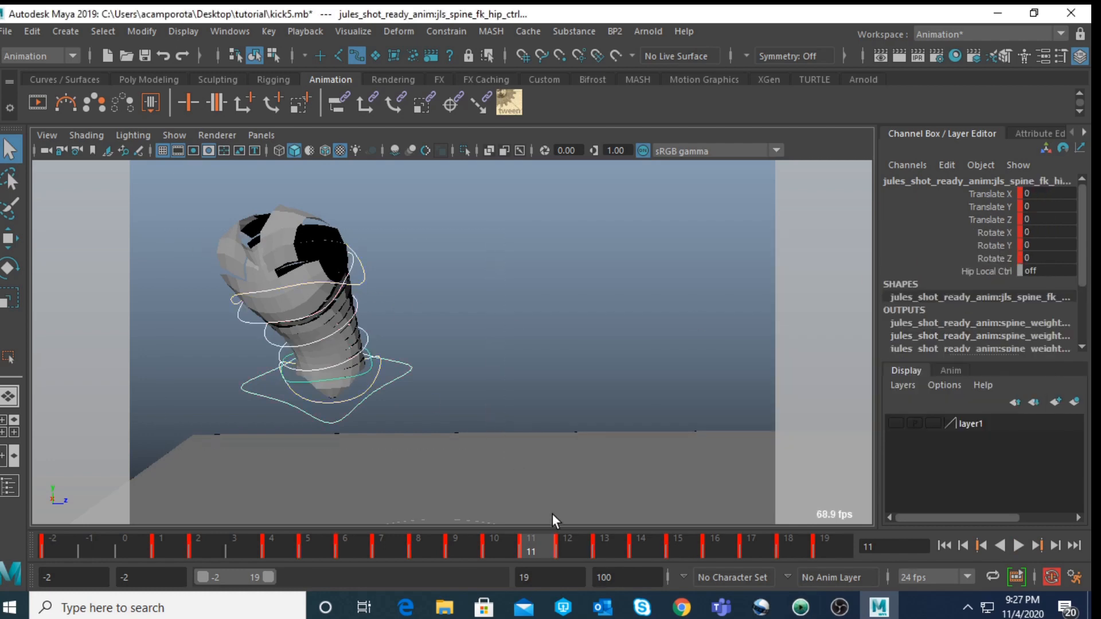
{"action": "left_click_drag", "start_coordinate": [418, 392], "coordinate": [419, 393]}
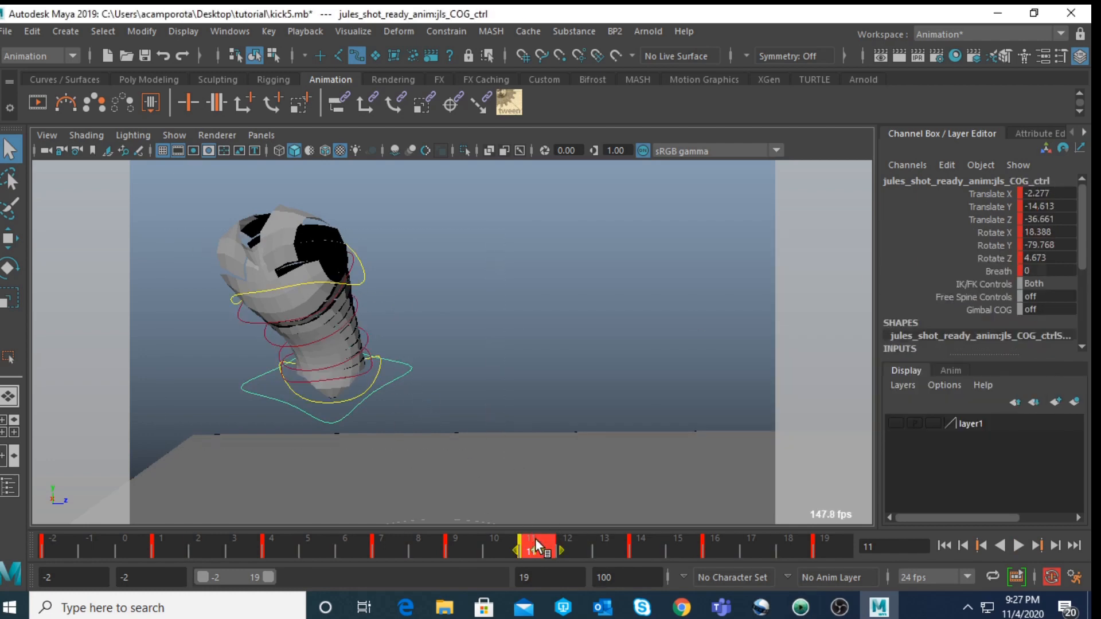
{"action": "left_click_drag", "start_coordinate": [538, 546], "coordinate": [567, 550]}
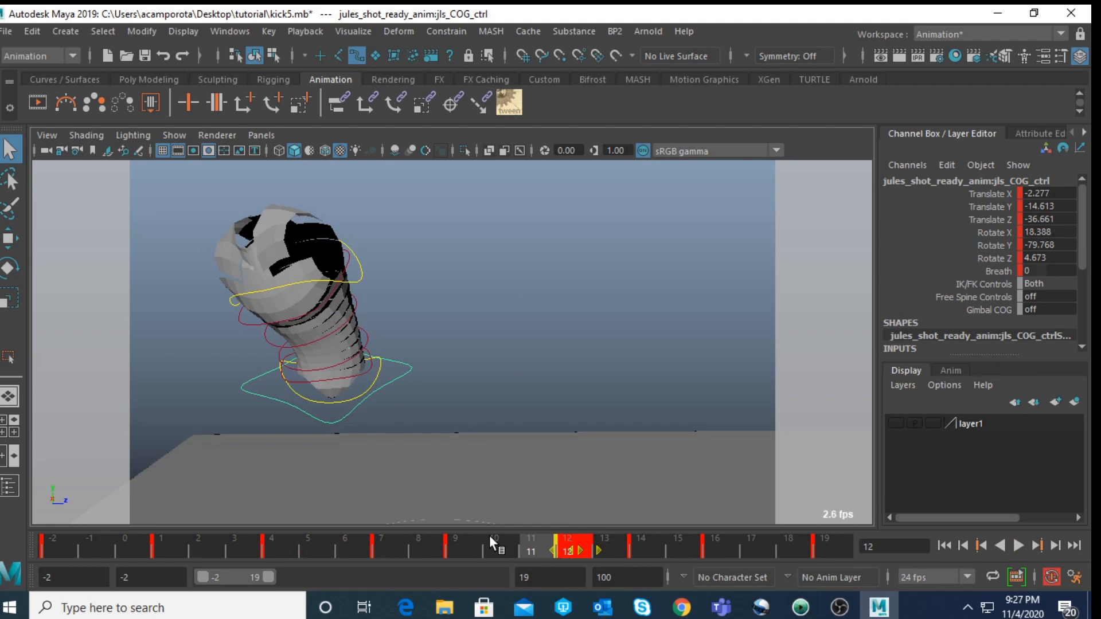
{"action": "left_click_drag", "start_coordinate": [418, 548], "coordinate": [1, 501]}
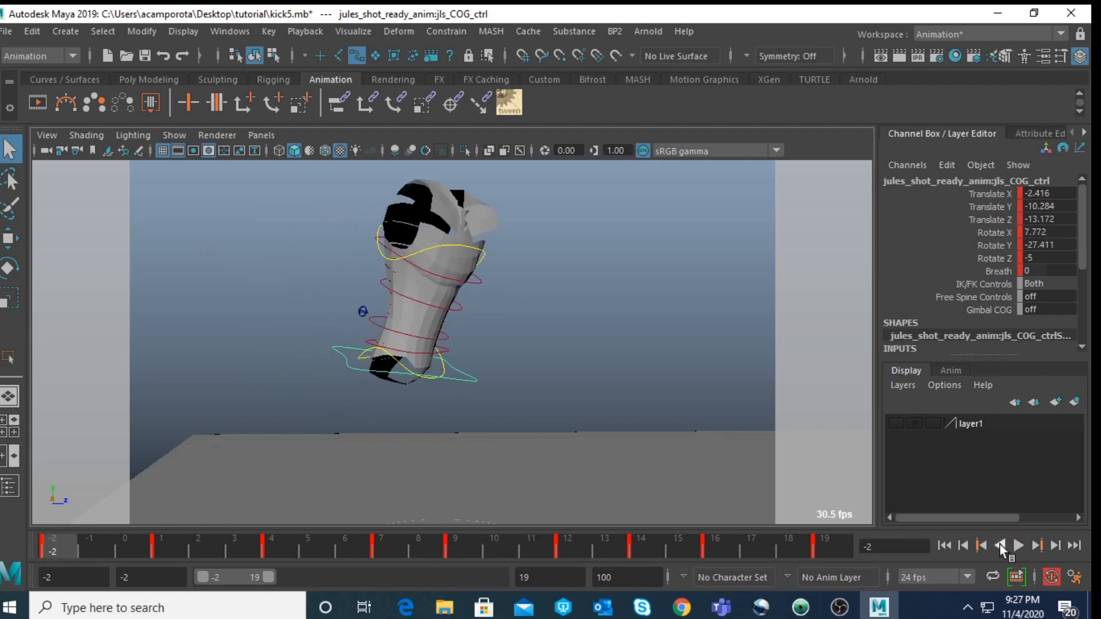
{"action": "left_click", "coordinate": [1018, 546]}
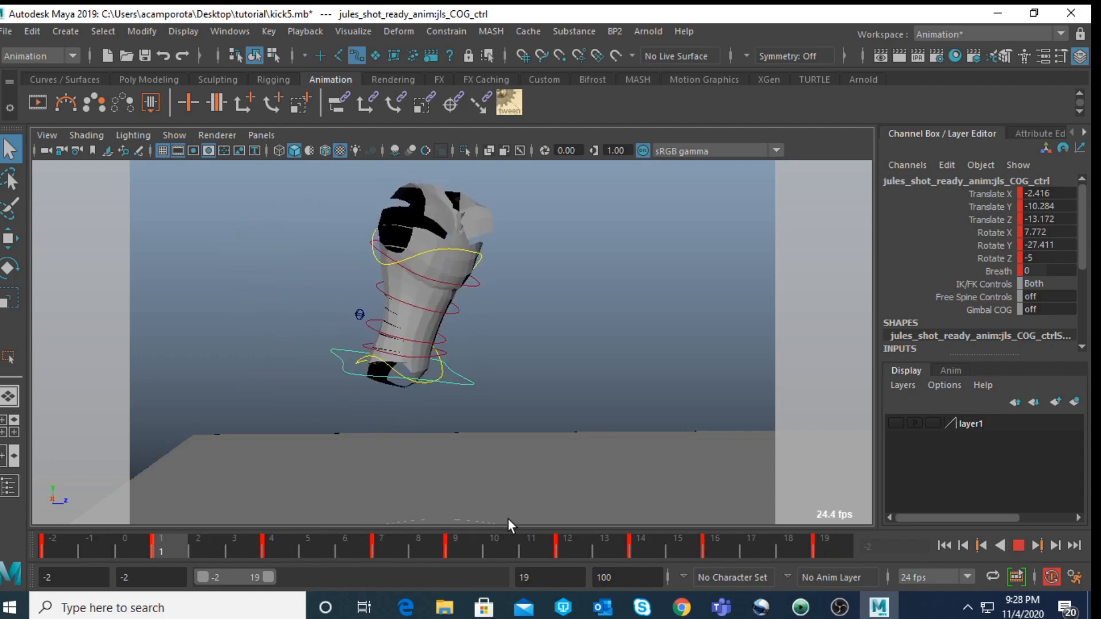
{"action": "left_click", "coordinate": [1019, 546]}
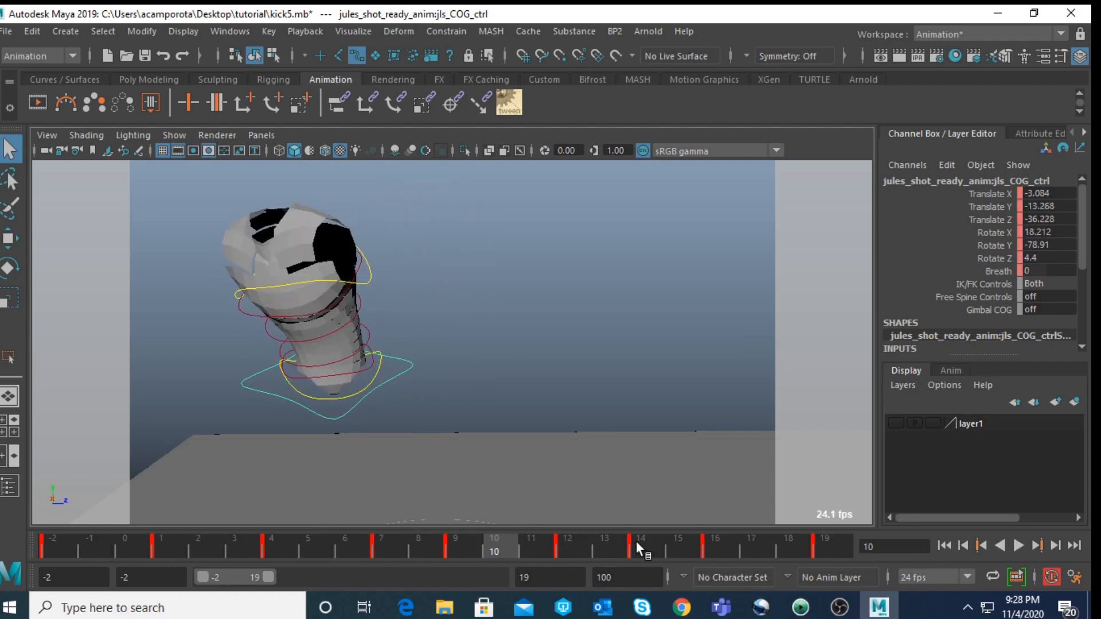
Step: Raise the frame 9 key on the COG control's Translate Y curve to -12.208 in the Graph Editor
{"action": "left_click", "coordinate": [569, 538]}
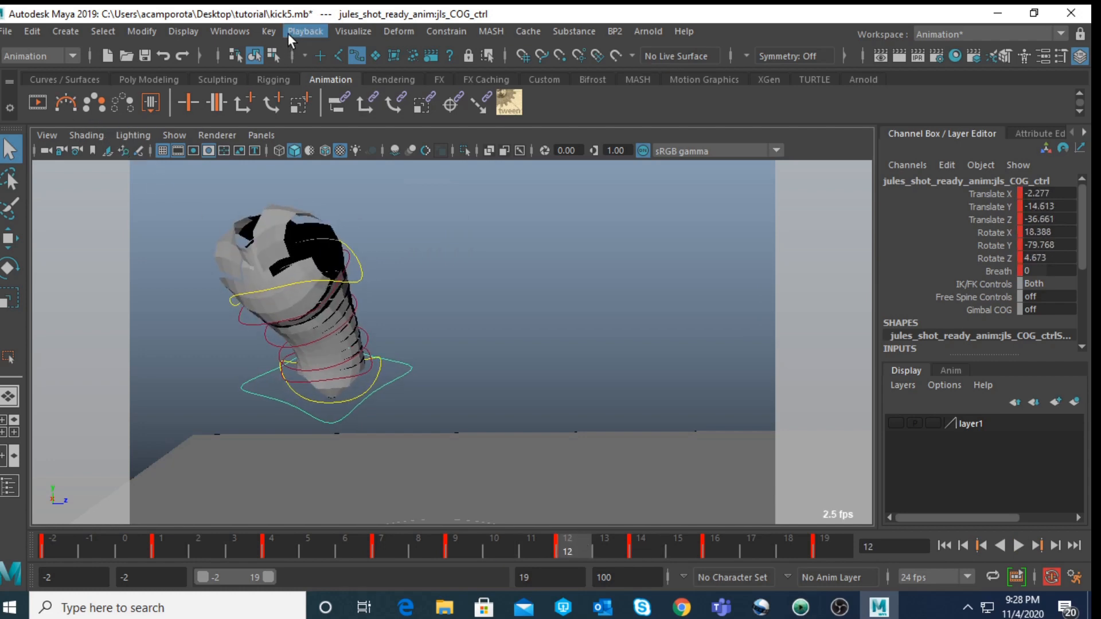
{"action": "left_click", "coordinate": [247, 32]}
{"action": "mouse_move", "coordinate": [274, 121]}
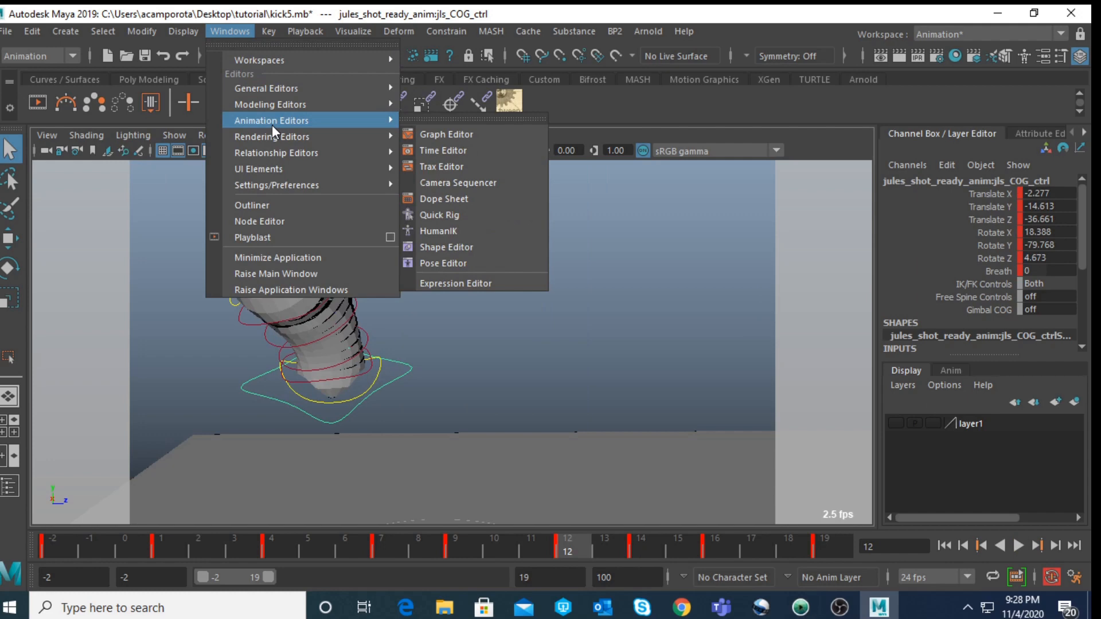
{"action": "left_click", "coordinate": [451, 133]}
{"action": "left_click", "coordinate": [584, 361]}
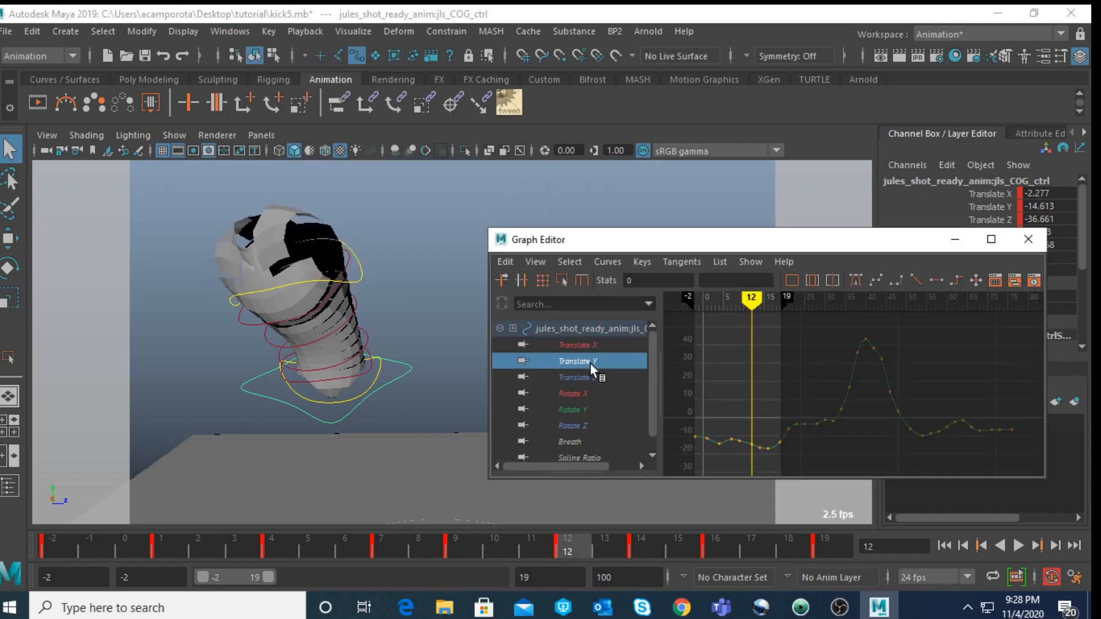
{"action": "scroll", "coordinate": [787, 399], "scroll_direction": "up", "scroll_amount": 5}
{"action": "middle_click_drag", "start_coordinate": [789, 398], "coordinate": [880, 294], "text": "alt"}
{"action": "middle_click_drag", "start_coordinate": [748, 360], "coordinate": [894, 351], "text": "alt"}
{"action": "scroll", "coordinate": [854, 369], "scroll_direction": "up", "scroll_amount": 4}
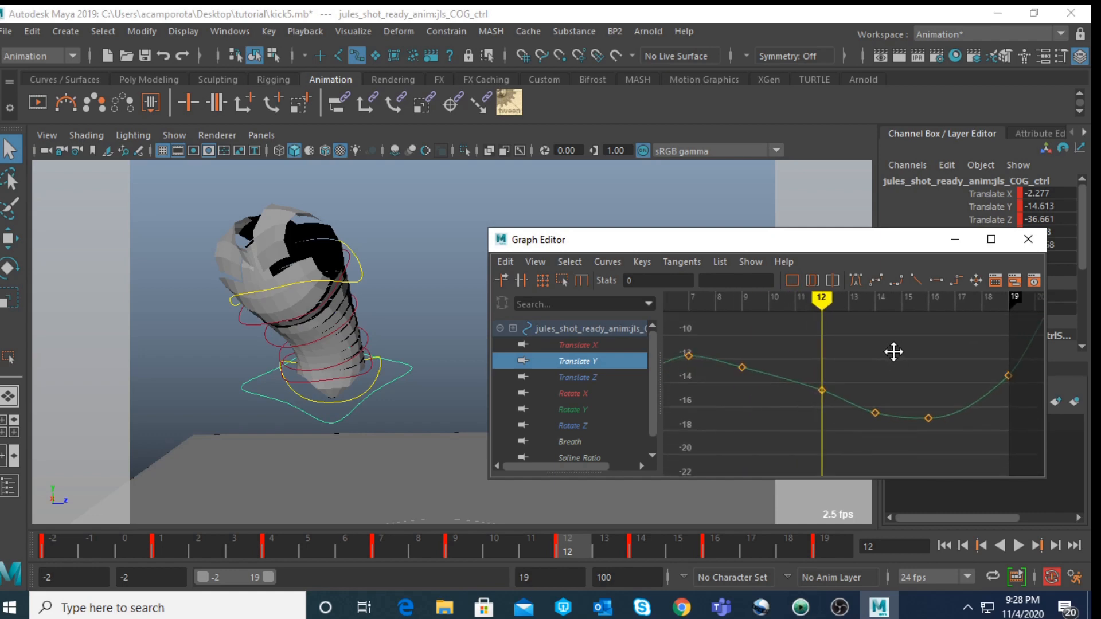
{"action": "left_click", "coordinate": [743, 367]}
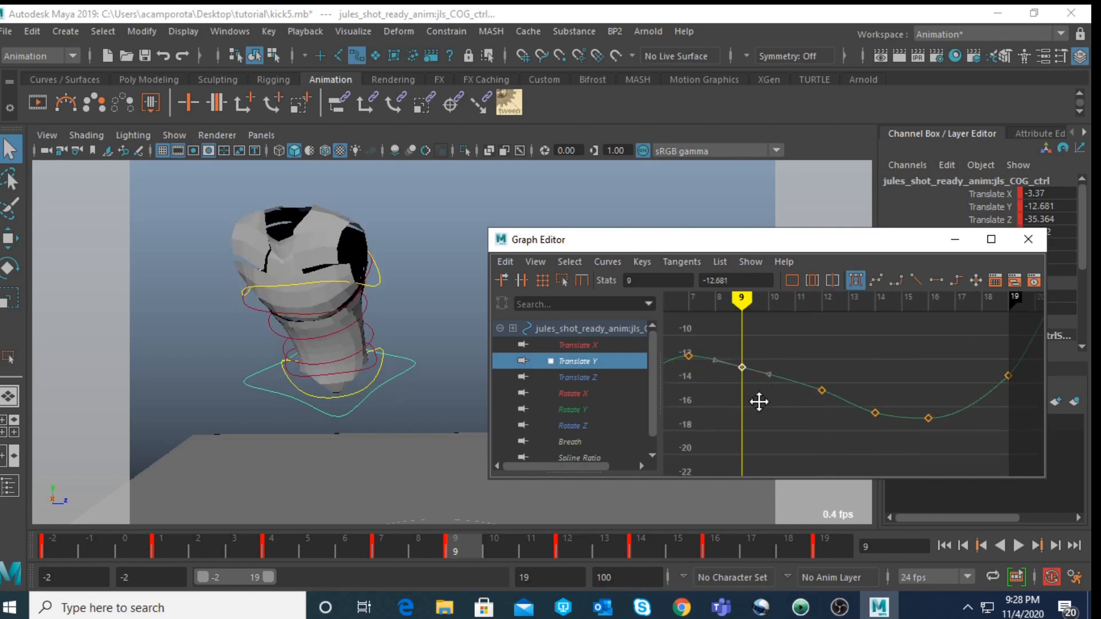
{"action": "middle_click_drag", "start_coordinate": [759, 398], "coordinate": [753, 396]}
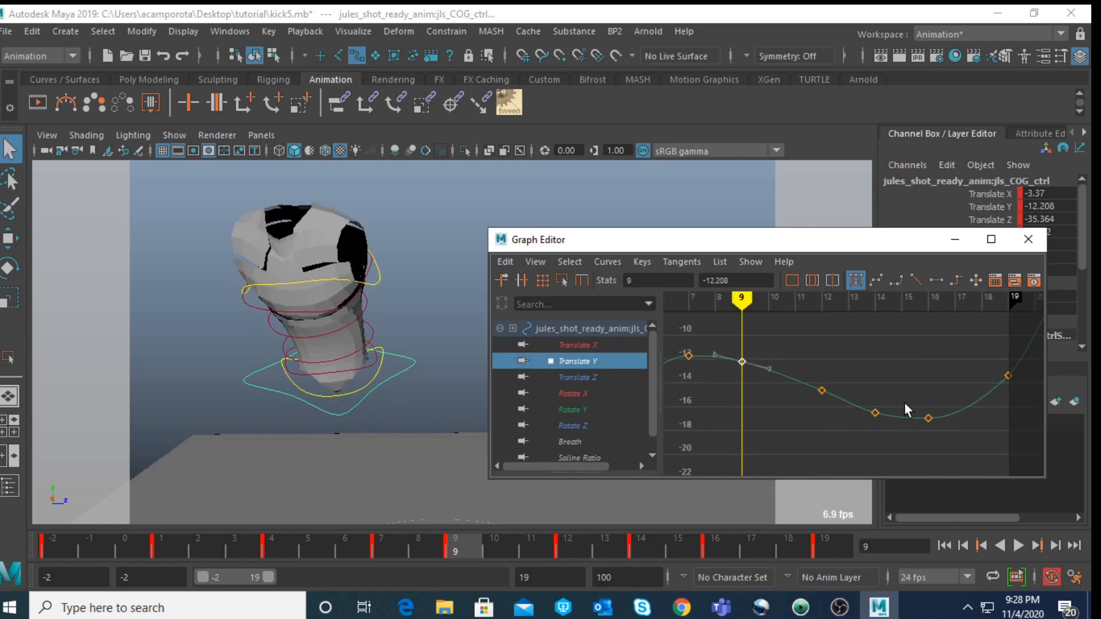
{"action": "key", "text": "."}
{"action": "key", "text": "."}
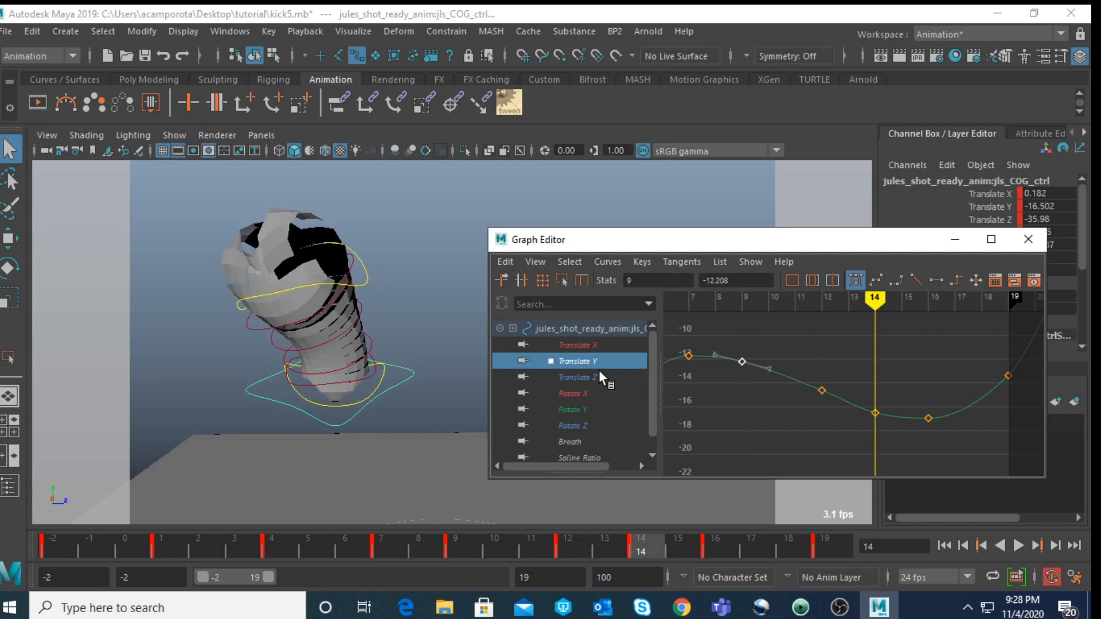
Step: Lower the COG control's Translate X keys to -0.976 at frame 14 and -2.445 at frame 12
{"action": "left_click", "coordinate": [585, 348]}
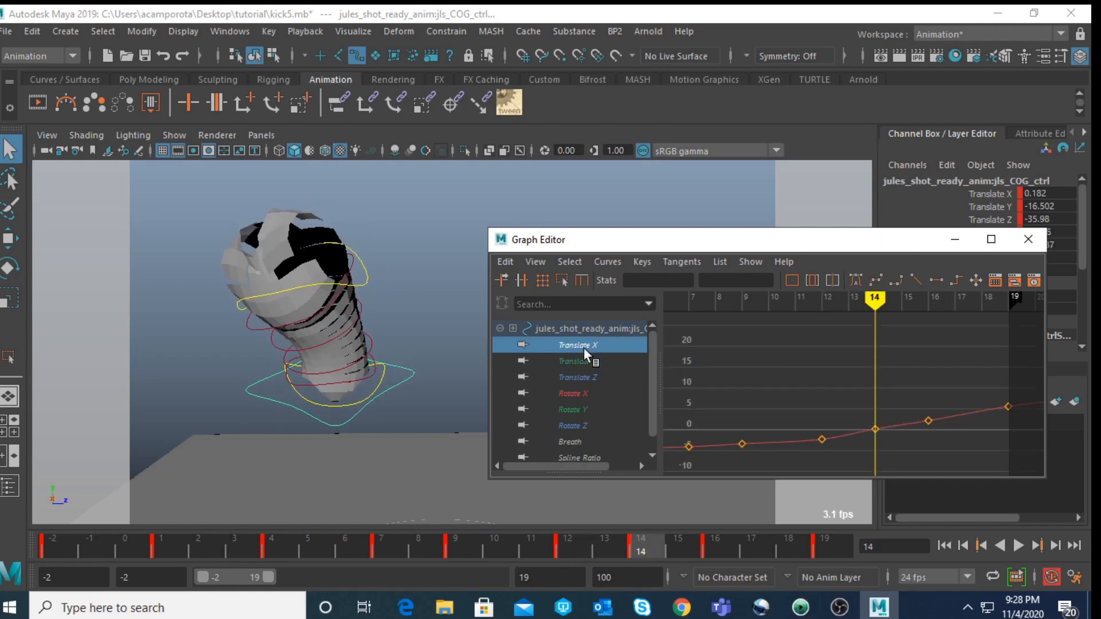
{"action": "left_click_drag", "start_coordinate": [883, 435], "coordinate": [882, 430]}
{"action": "key", "text": "w"}
{"action": "middle_click_drag", "start_coordinate": [882, 430], "coordinate": [871, 437]}
{"action": "key", "text": "f"}
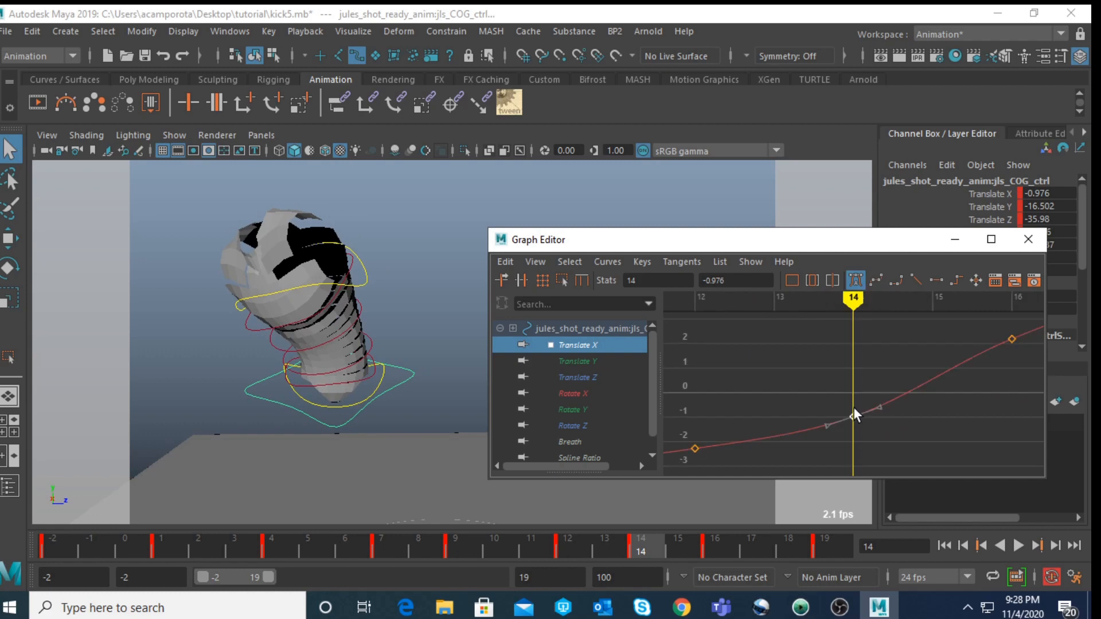
{"action": "scroll", "coordinate": [824, 395], "scroll_direction": "down", "scroll_amount": 3}
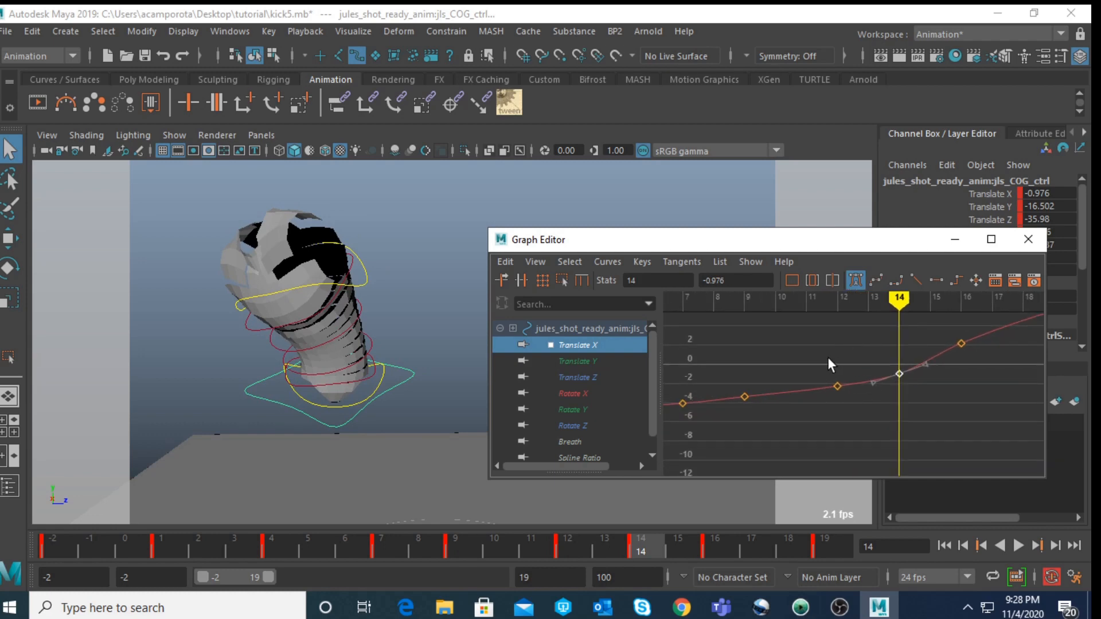
{"action": "left_click", "coordinate": [838, 387]}
{"action": "middle_click_drag", "start_coordinate": [841, 403], "coordinate": [840, 404]}
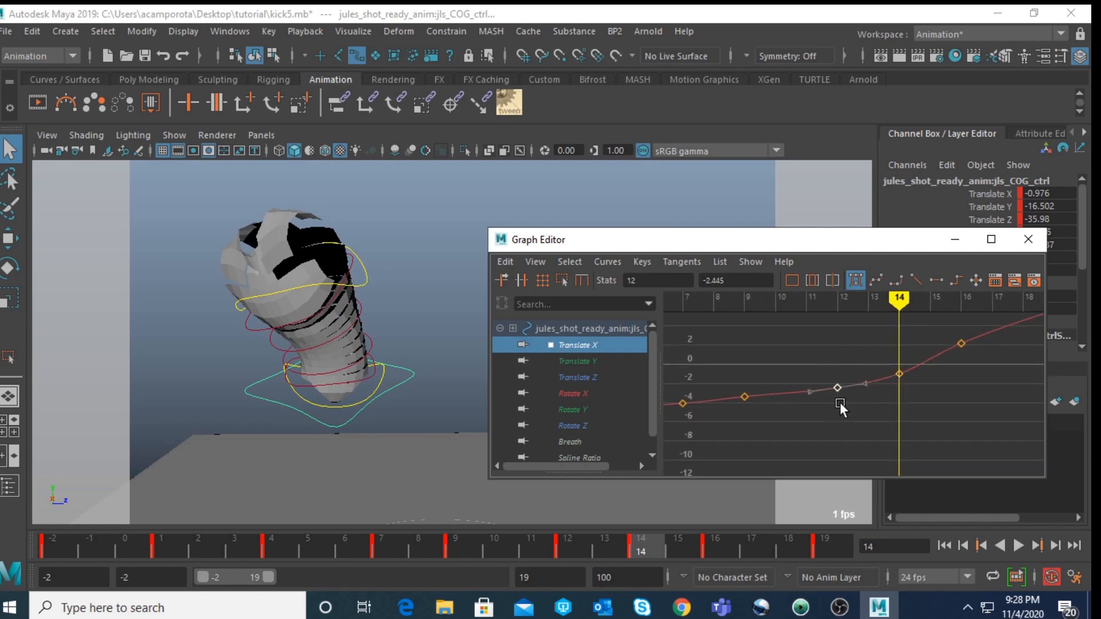
Step: Lower the frame 16 key on the COG control's Translate X curve to 1.431
{"action": "scroll", "coordinate": [878, 364], "scroll_direction": "up", "scroll_amount": 2}
{"action": "middle_click_drag", "start_coordinate": [878, 365], "coordinate": [767, 396], "text": "alt"}
{"action": "scroll", "coordinate": [887, 356], "scroll_direction": "down", "scroll_amount": 2}
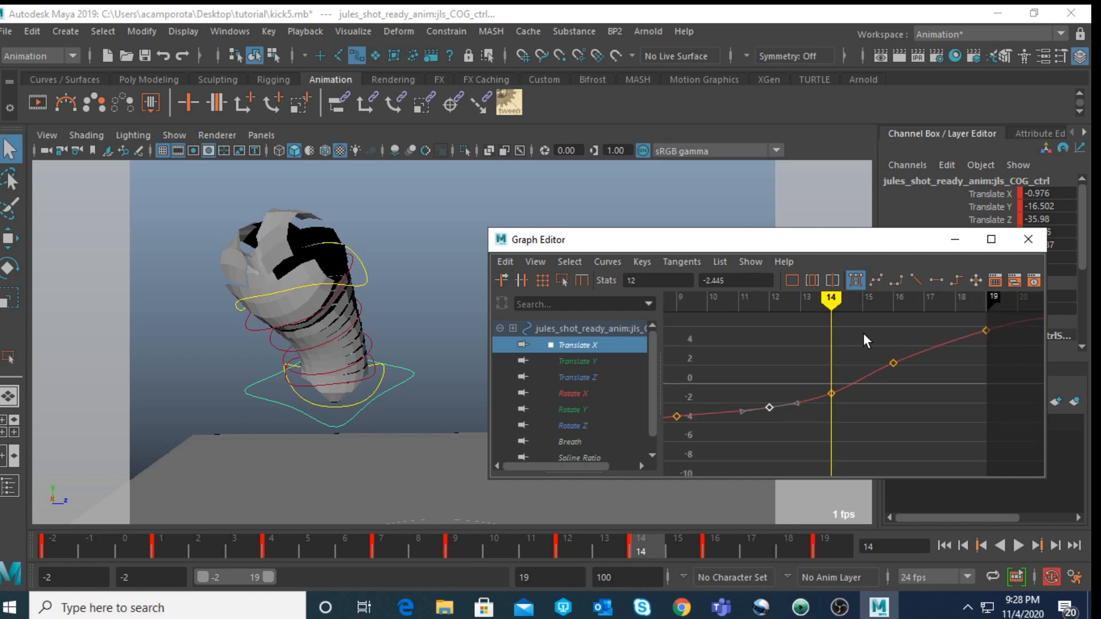
{"action": "left_click_drag", "start_coordinate": [866, 341], "coordinate": [923, 388]}
{"action": "key", "text": "period"}
{"action": "key", "text": "period"}
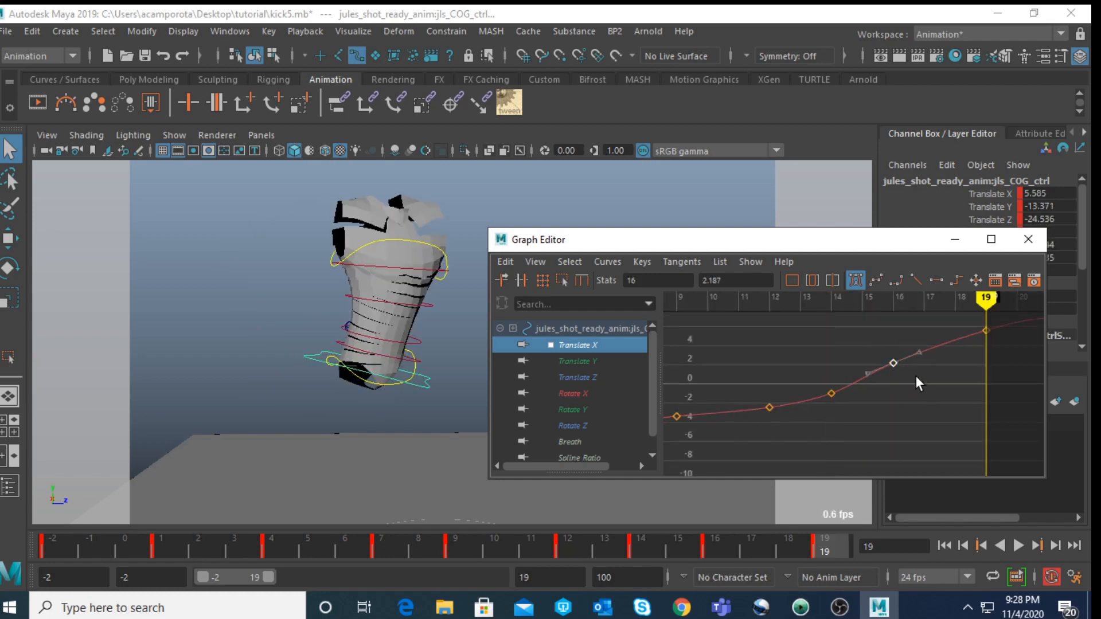
{"action": "key", "text": "comma"}
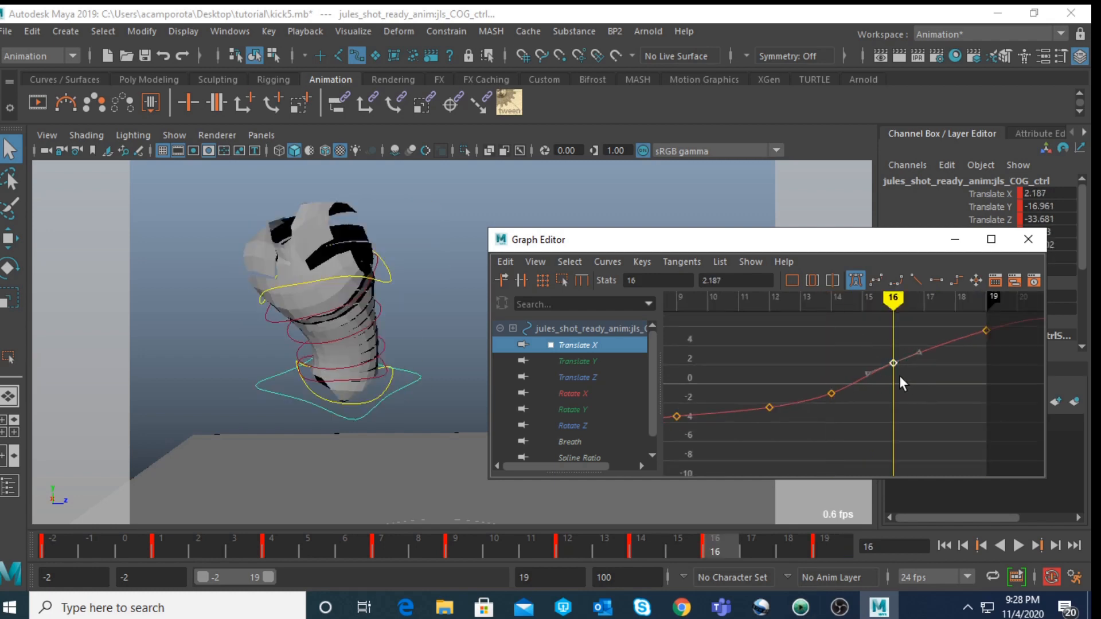
{"action": "middle_click_drag", "start_coordinate": [892, 386], "coordinate": [892, 394]}
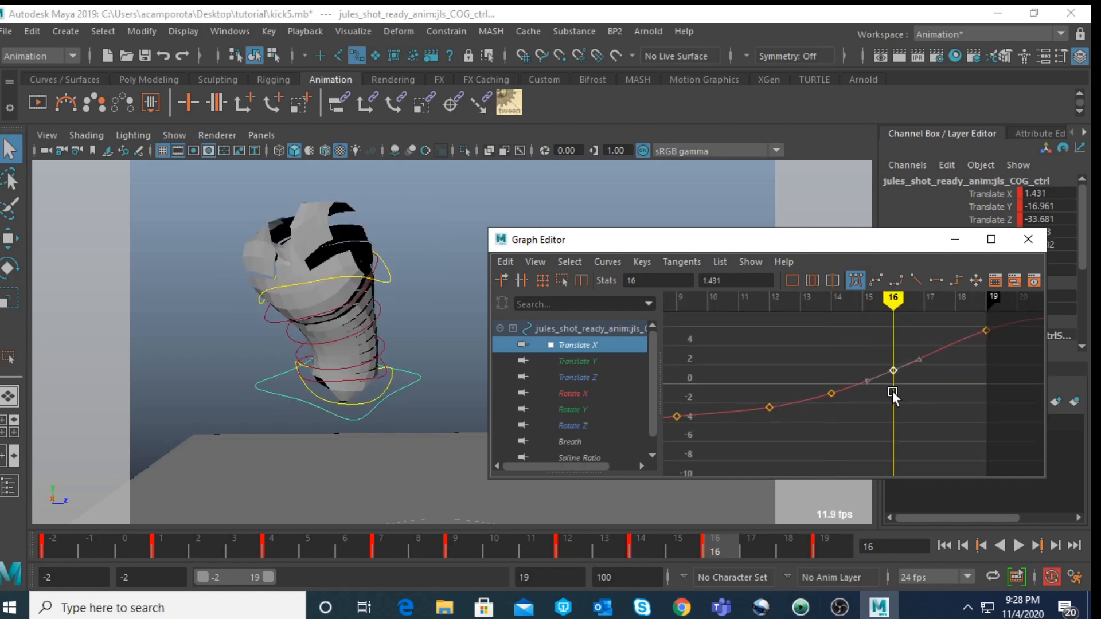
Step: Examine the COG control's Translate Z curve around frame 16 and review the torso motion in playback
{"action": "left_click", "coordinate": [572, 378]}
{"action": "key", "text": "a"}
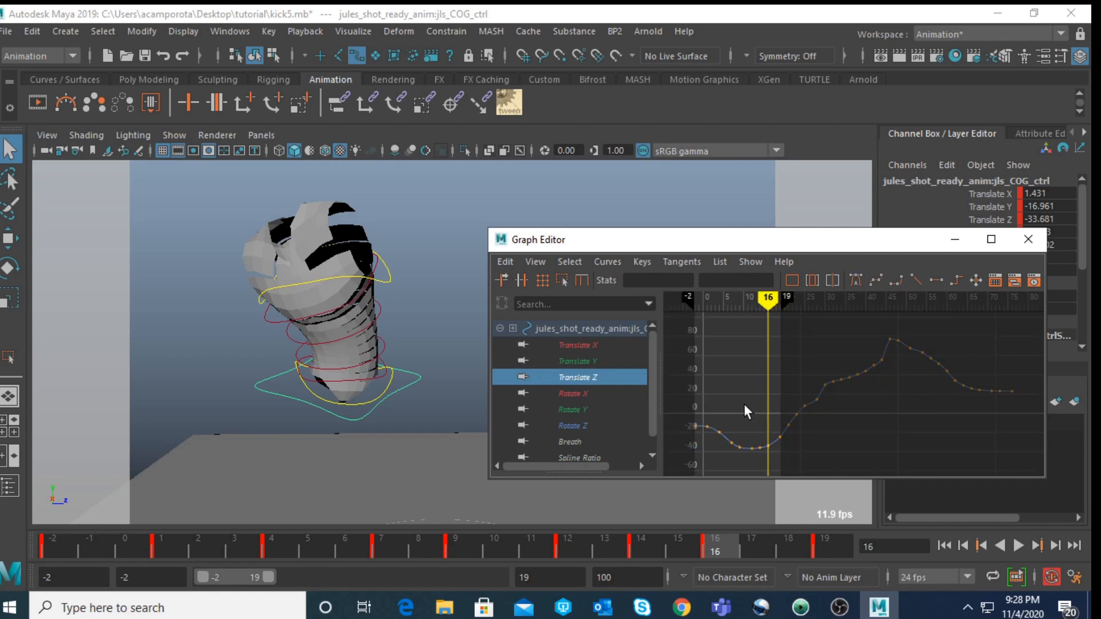
{"action": "left_click_drag", "start_coordinate": [744, 403], "coordinate": [807, 458]}
{"action": "key", "text": "f"}
{"action": "left_click", "coordinate": [800, 397]}
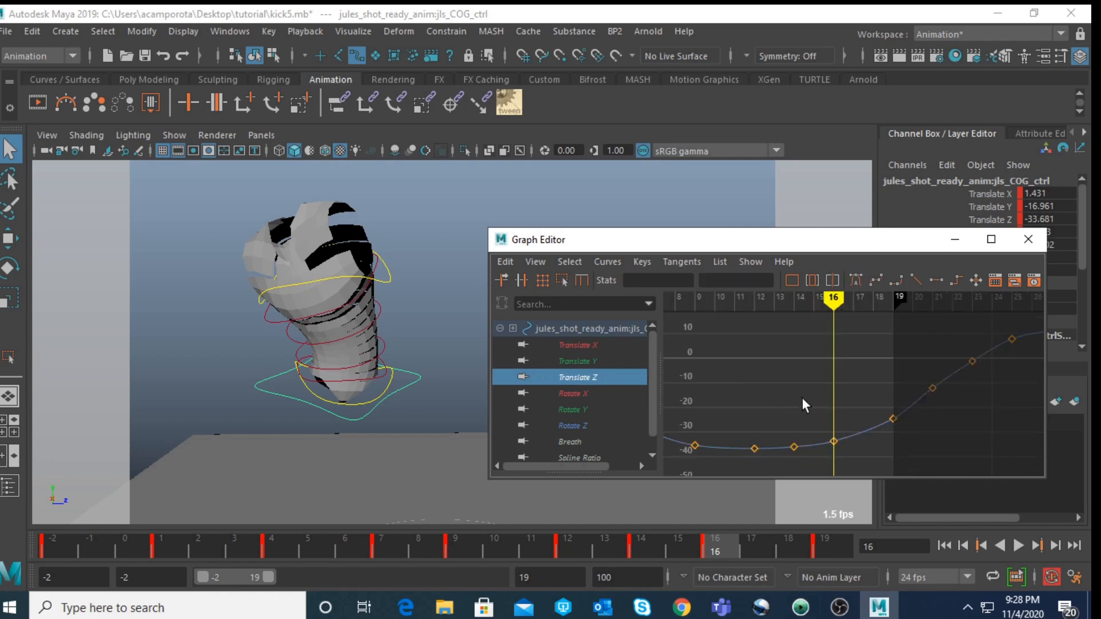
{"action": "left_click", "coordinate": [1029, 239]}
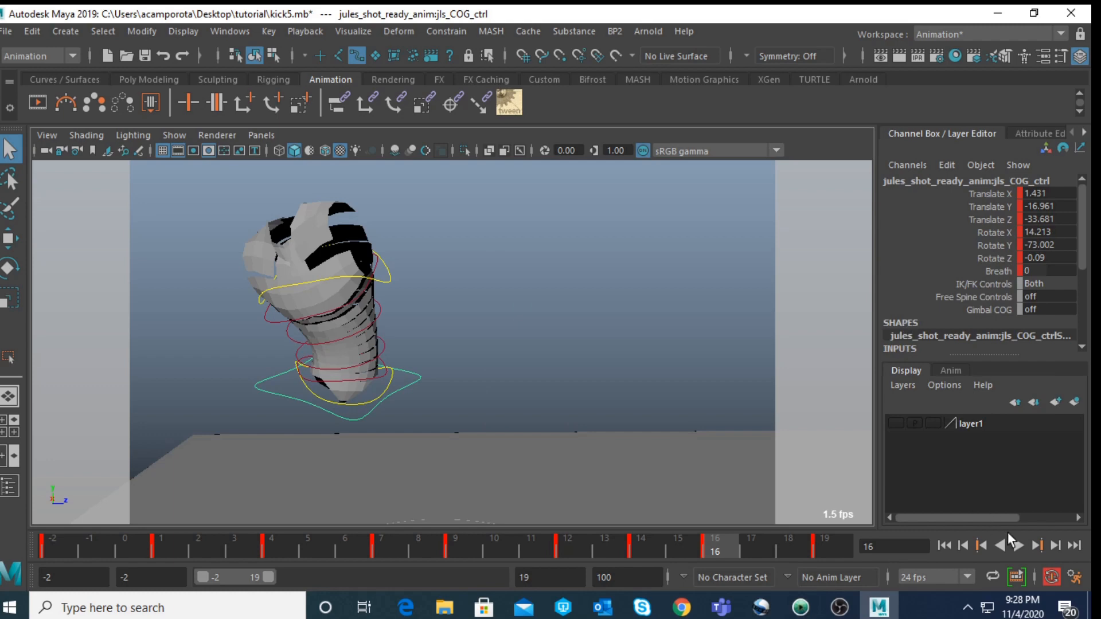
{"action": "left_click", "coordinate": [1017, 545]}
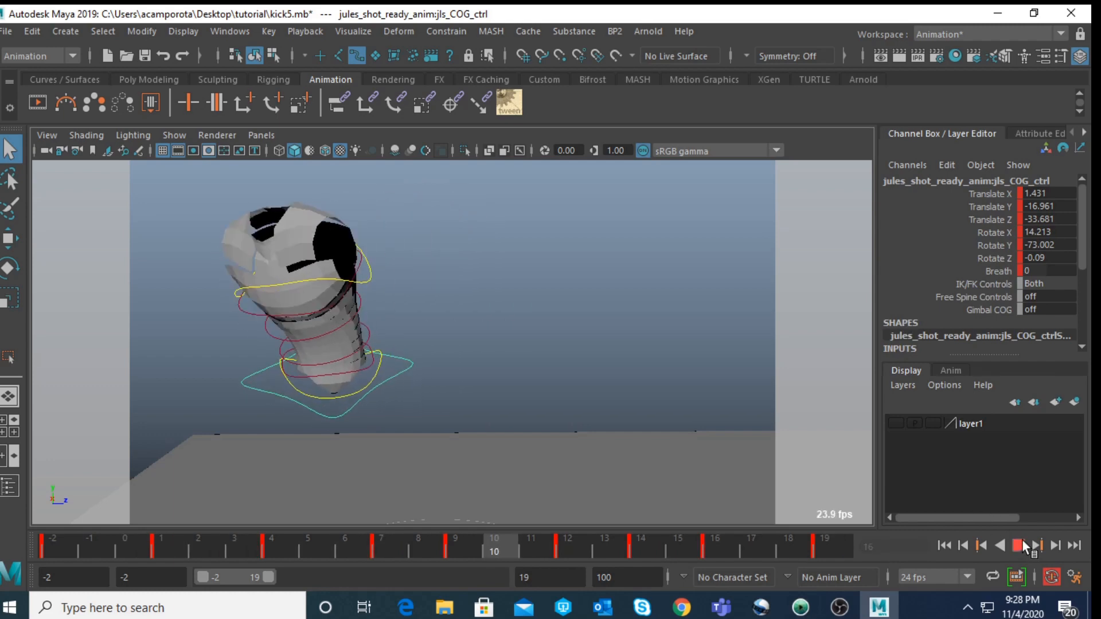
{"action": "left_click", "coordinate": [1023, 545]}
{"action": "left_click", "coordinate": [580, 546]}
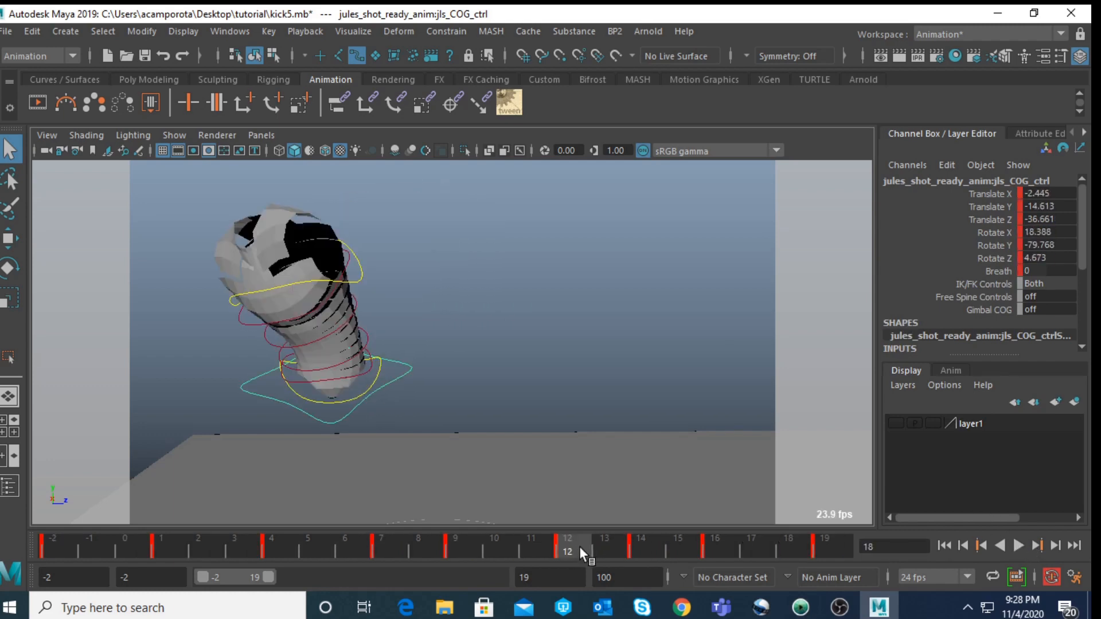
{"action": "left_click_drag", "start_coordinate": [579, 546], "coordinate": [634, 550]}
Step: Set the playback range to frames 14 to 34 and play back that section of the torso animation
{"action": "left_click_drag", "start_coordinate": [241, 576], "coordinate": [341, 580]}
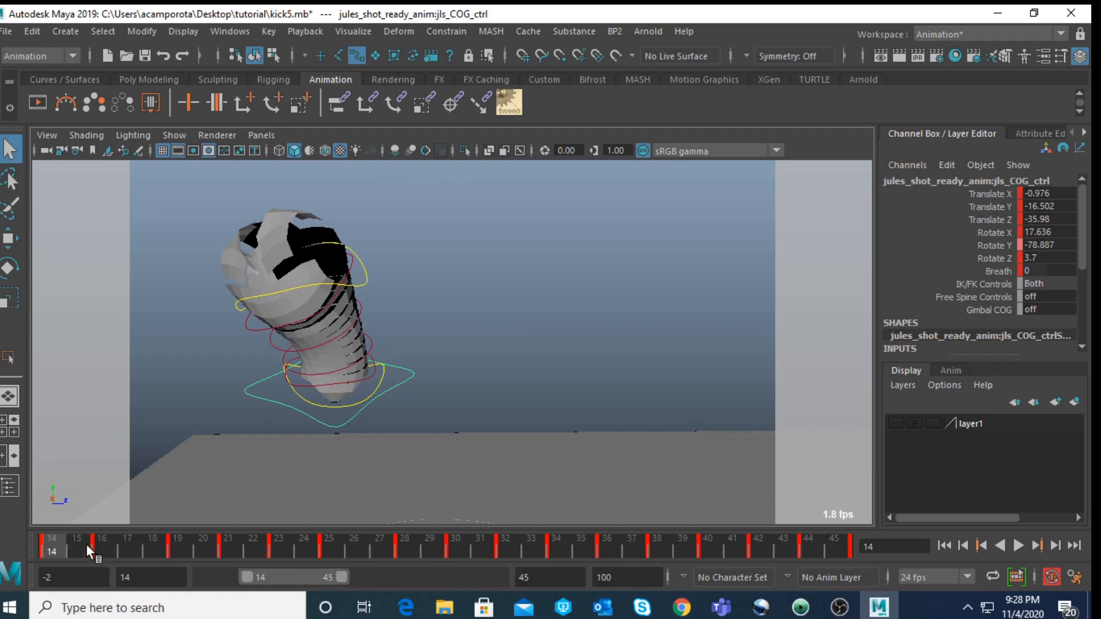
{"action": "key", "text": "alt+v"}
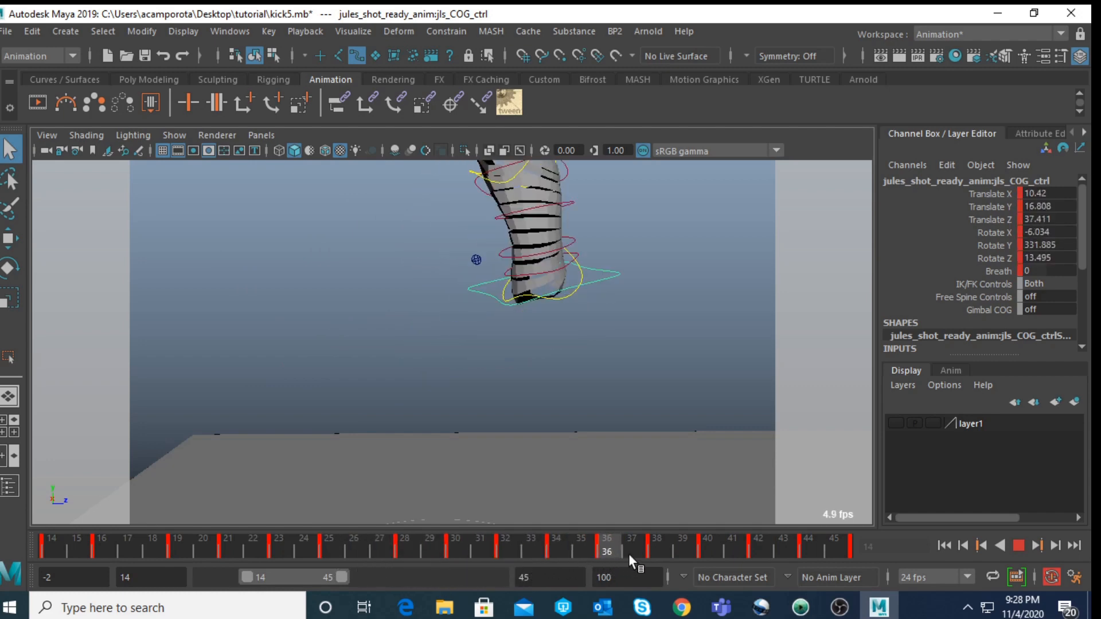
{"action": "left_click_drag", "start_coordinate": [678, 555], "coordinate": [558, 551]}
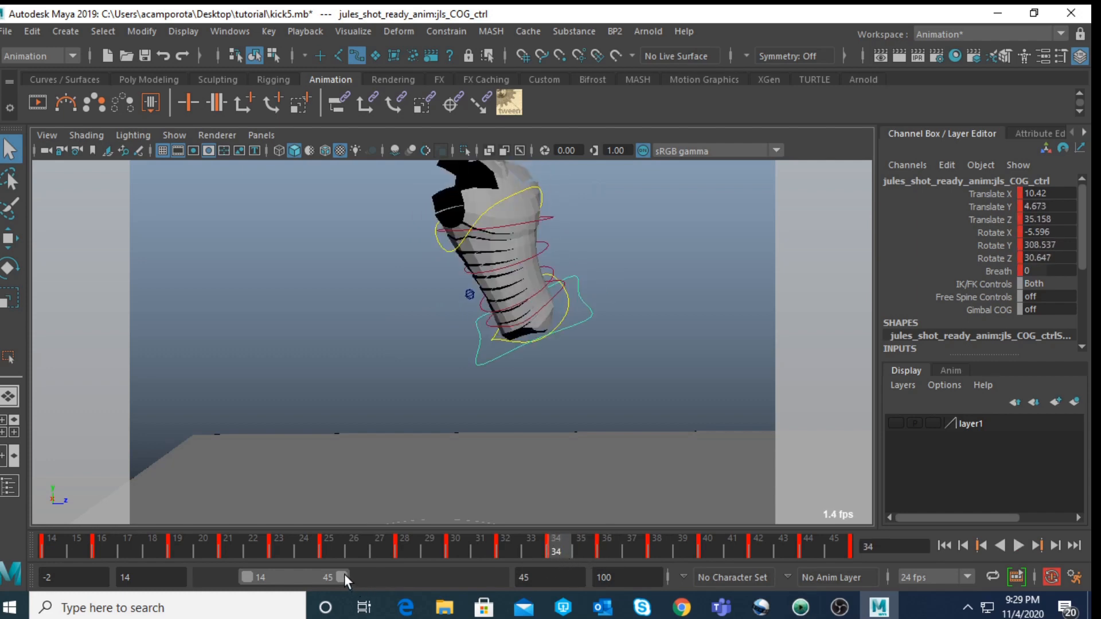
{"action": "left_click_drag", "start_coordinate": [344, 577], "coordinate": [310, 576]}
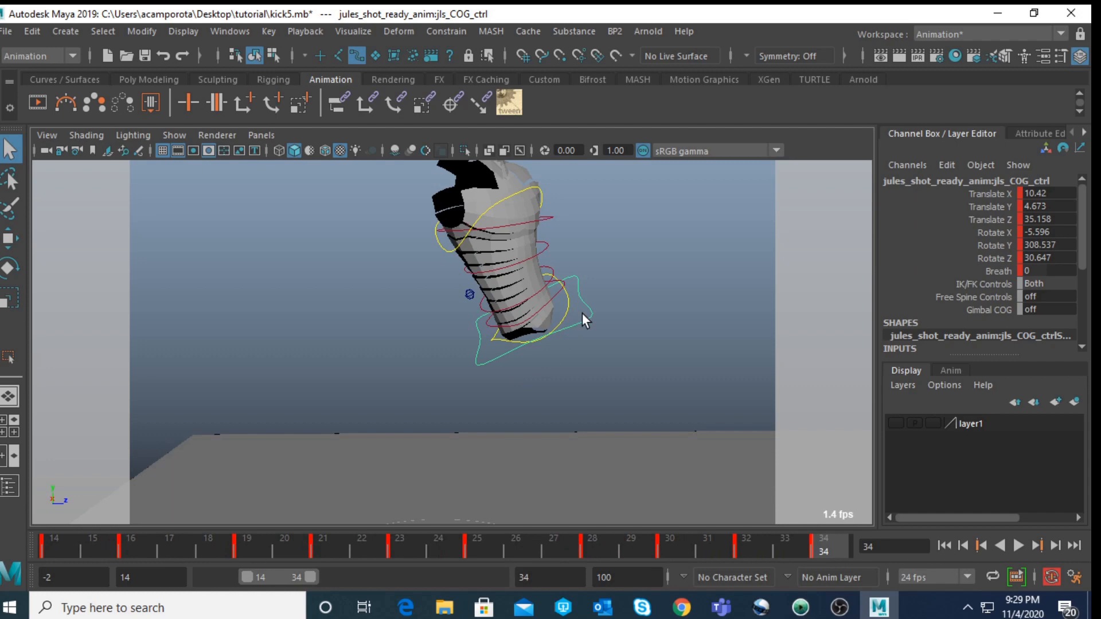
{"action": "scroll", "coordinate": [611, 348], "scroll_direction": "down", "scroll_amount": 2}
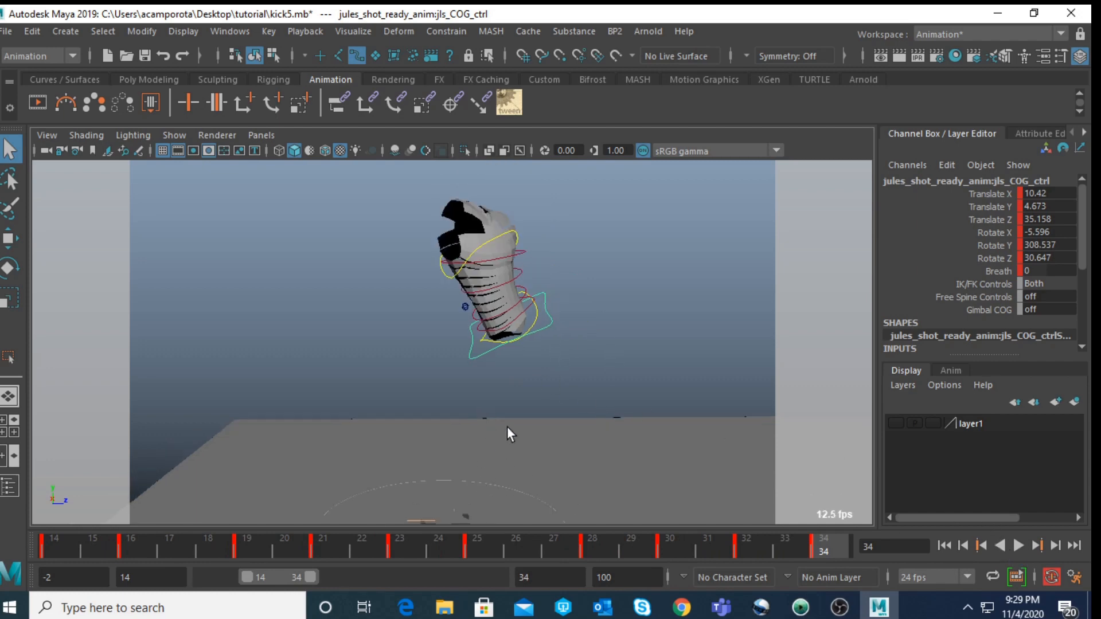
{"action": "left_click", "coordinate": [1018, 549]}
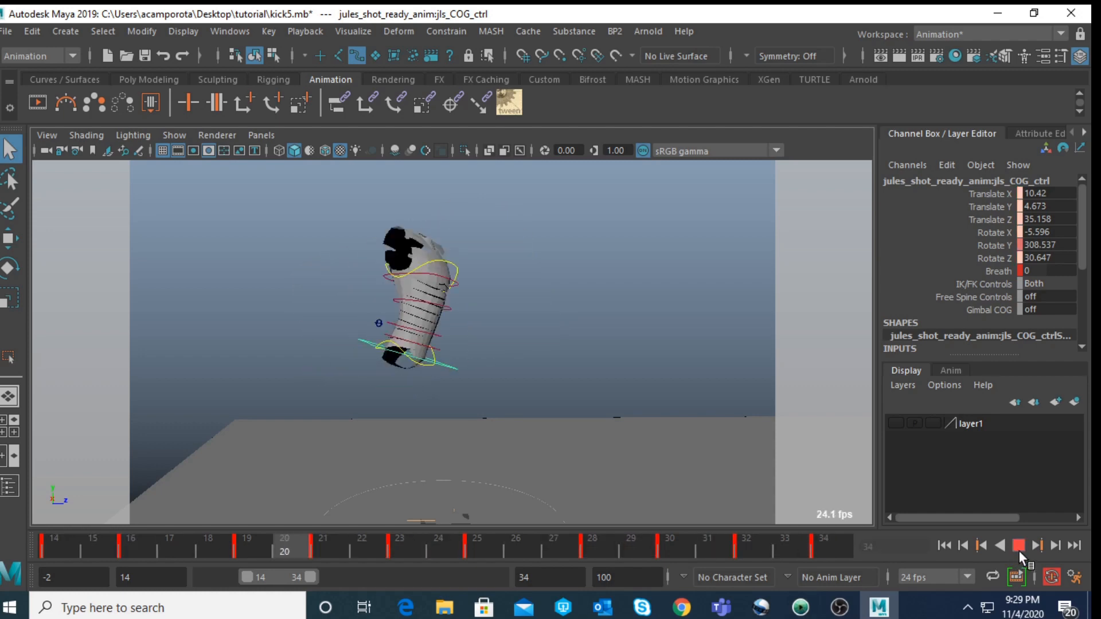
Step: Review the torso motion between frames 14 and 30, then rotate the COG control at frame 28 to a Rotate Z of -10.946
{"action": "left_click", "coordinate": [1018, 547]}
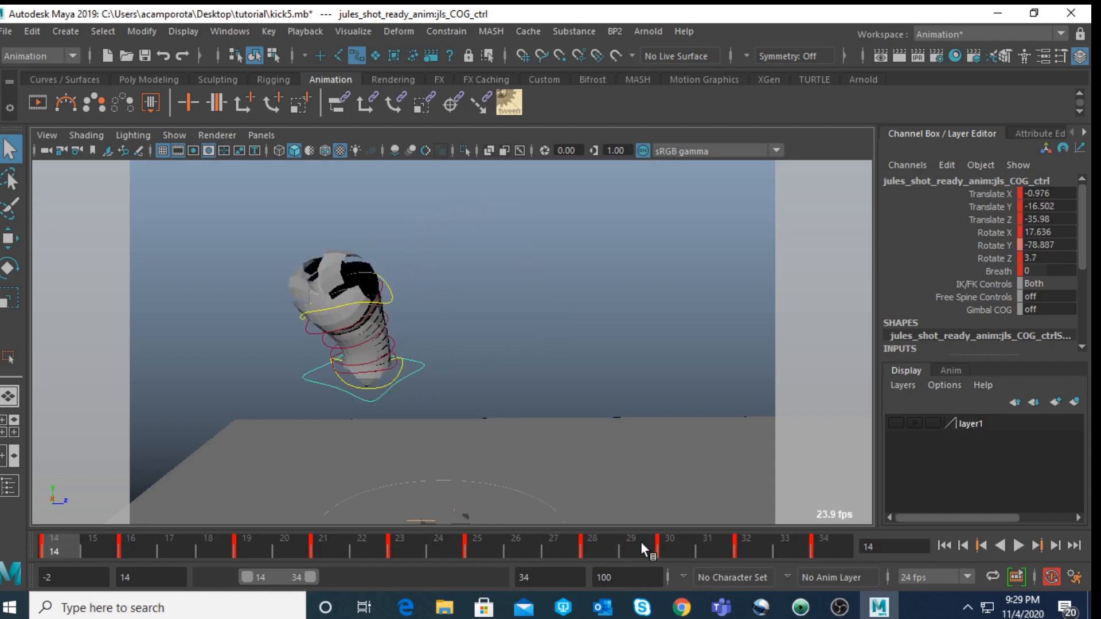
{"action": "left_click_drag", "start_coordinate": [59, 555], "coordinate": [487, 503]}
{"action": "left_click", "coordinate": [589, 546]}
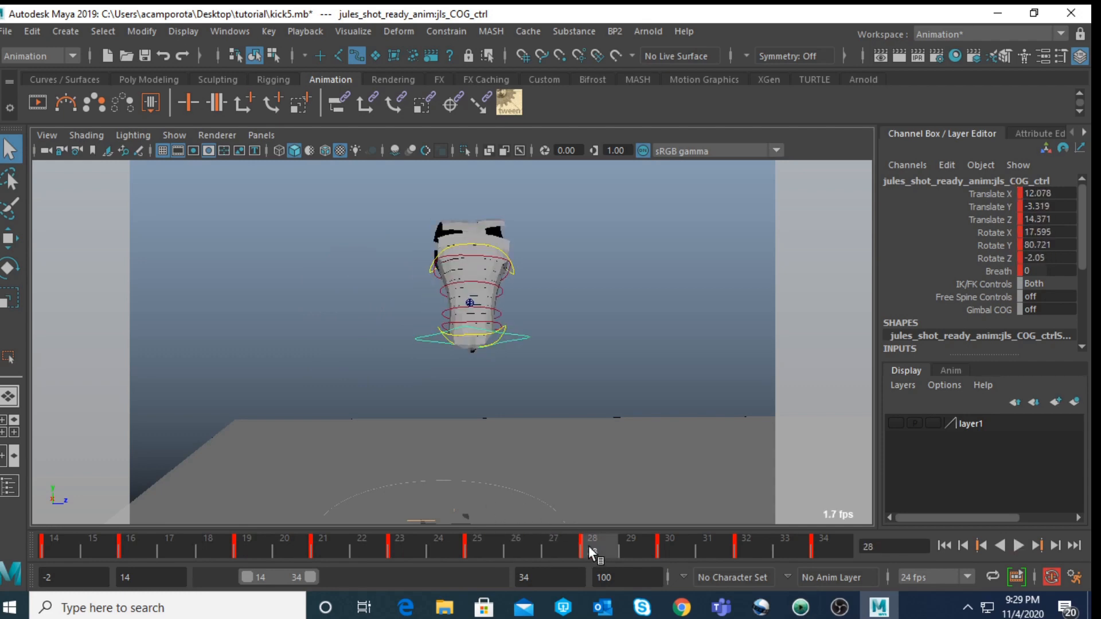
{"action": "key", "text": "alt+v"}
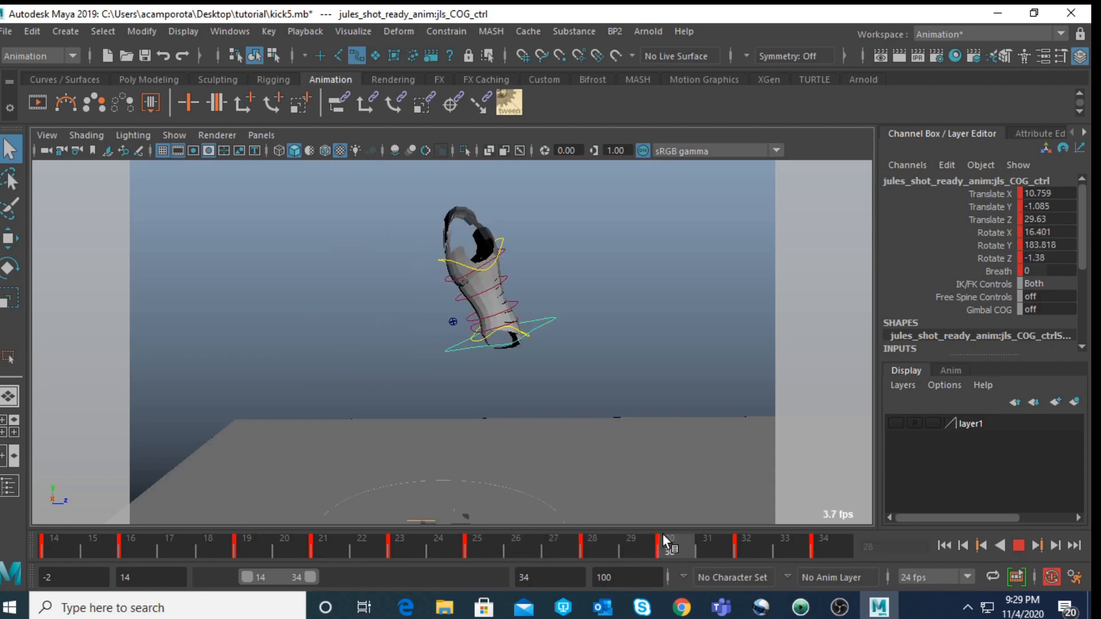
{"action": "left_click_drag", "start_coordinate": [518, 550], "coordinate": [494, 545]}
{"action": "key", "text": "e"}
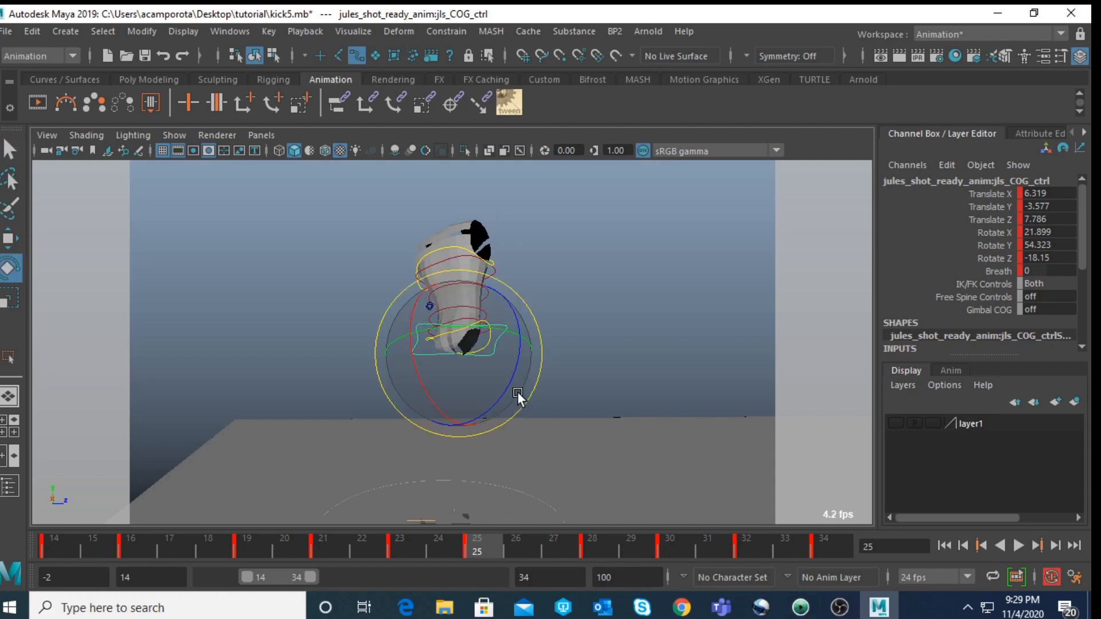
{"action": "left_click_drag", "start_coordinate": [470, 386], "coordinate": [545, 354]}
{"action": "key", "text": "period"}
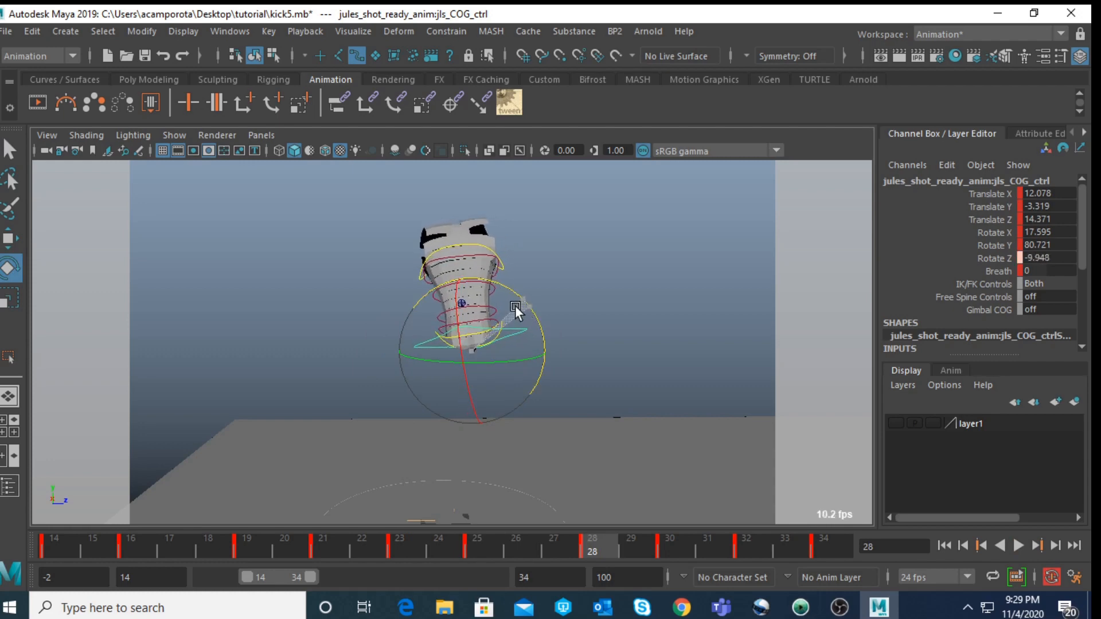
{"action": "key", "text": "comma"}
Step: Use the COG control's motion trail as a guide to lower its position at frame 19 to a Translate Y of -13.808
{"action": "mouse_move", "coordinate": [504, 545]}
{"action": "left_mouse_down"}
{"action": "mouse_move", "coordinate": [819, 534]}
{"action": "mouse_move", "coordinate": [845, 522]}
{"action": "mouse_move", "coordinate": [1, 542]}
{"action": "left_mouse_up"}
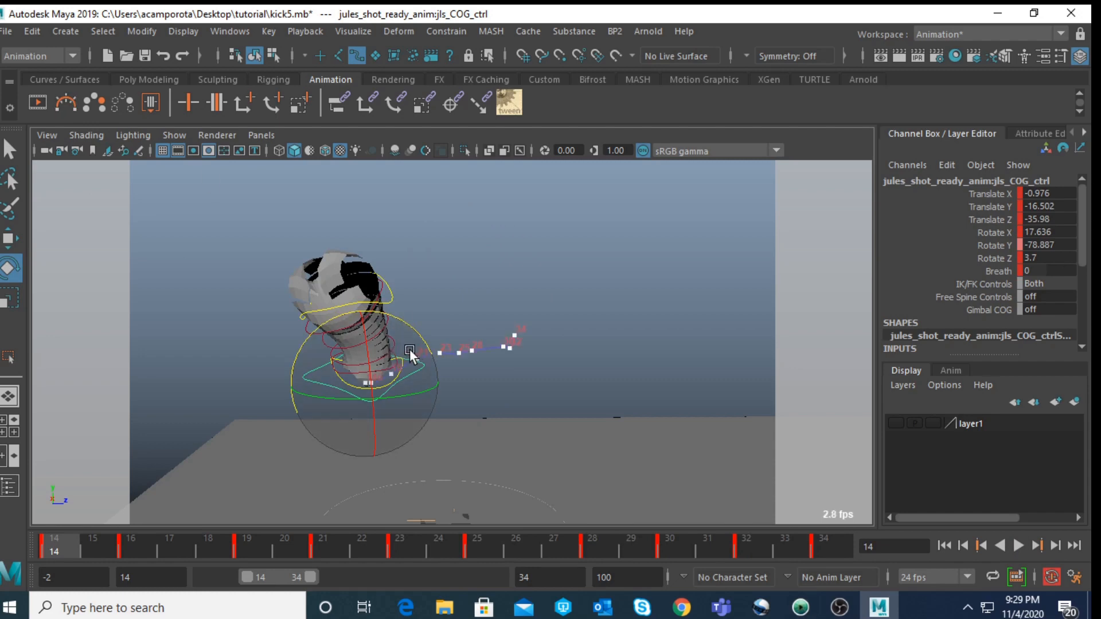
{"action": "middle_click_drag", "start_coordinate": [405, 346], "coordinate": [436, 297], "text": "alt"}
{"action": "scroll", "coordinate": [435, 289], "scroll_direction": "up", "scroll_amount": 5}
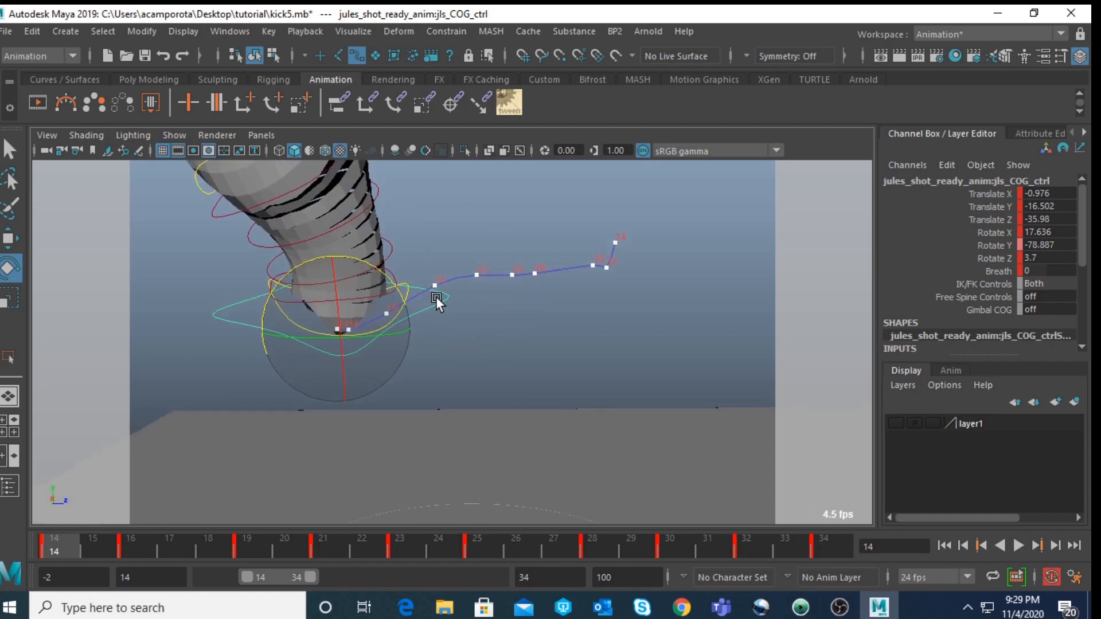
{"action": "key", "text": "w"}
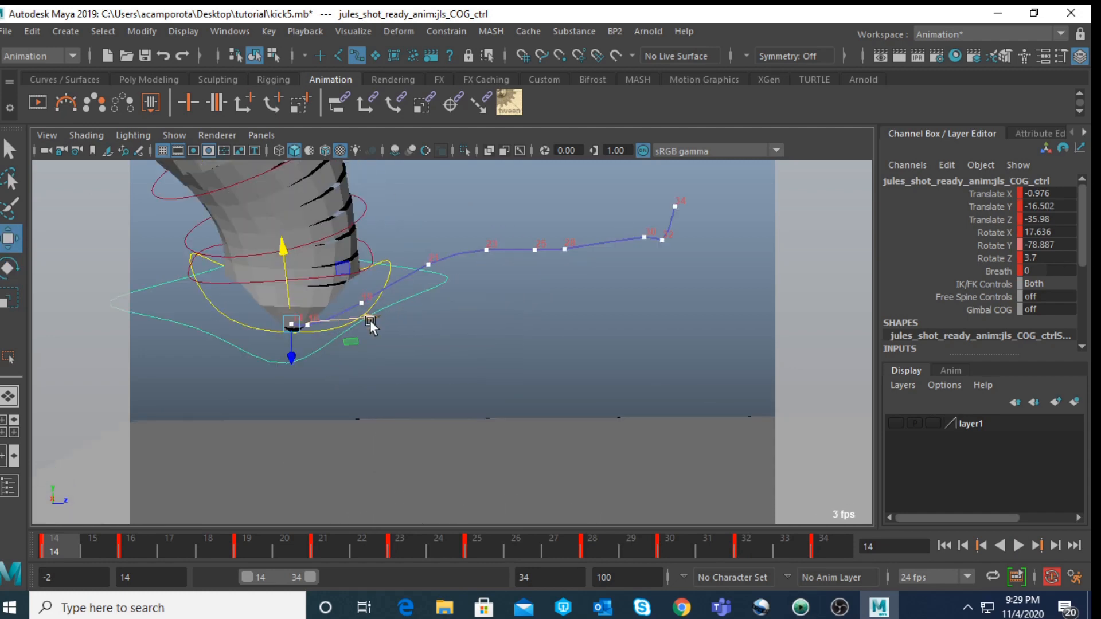
{"action": "key", "text": "period"}
{"action": "key", "text": "period"}
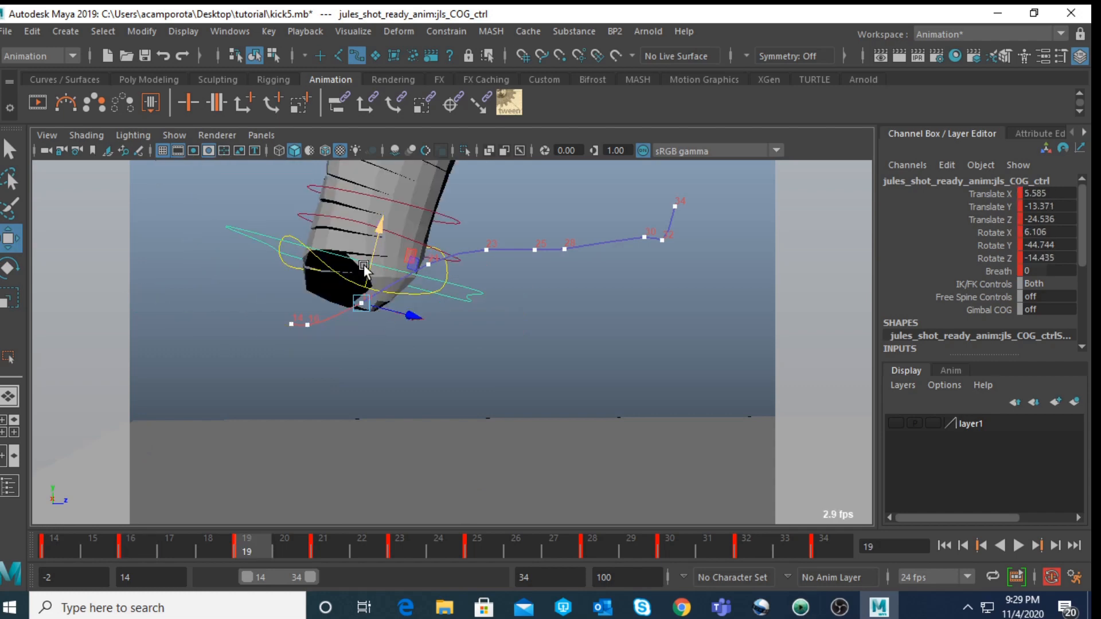
{"action": "key", "text": "w"}
{"action": "left_click_drag", "start_coordinate": [359, 280], "coordinate": [280, 283]}
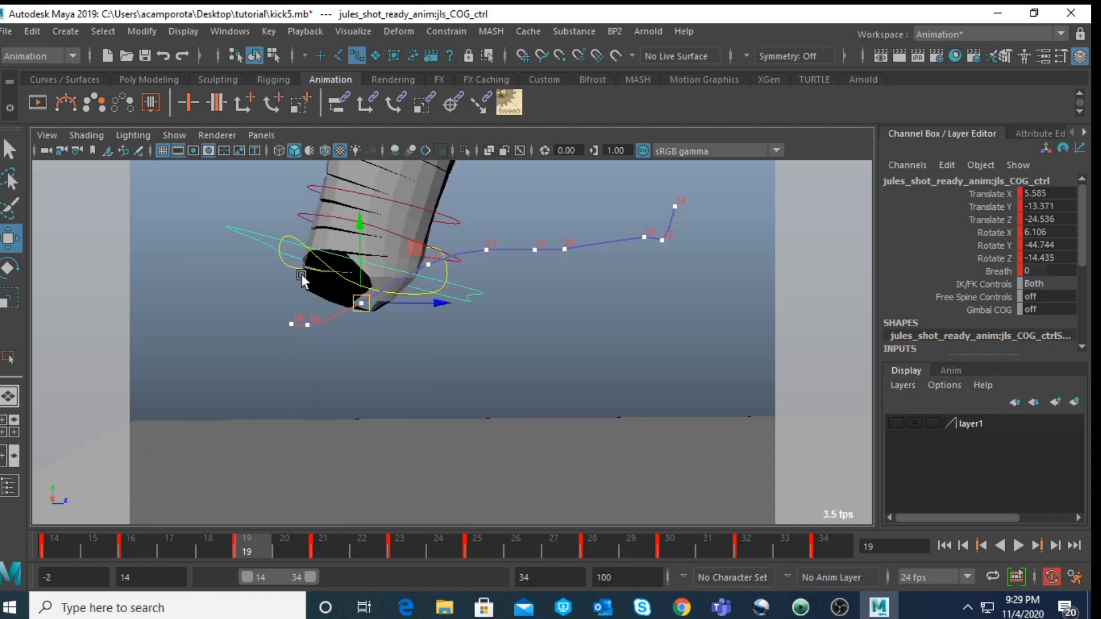
{"action": "key", "text": "comma"}
{"action": "key", "text": "period"}
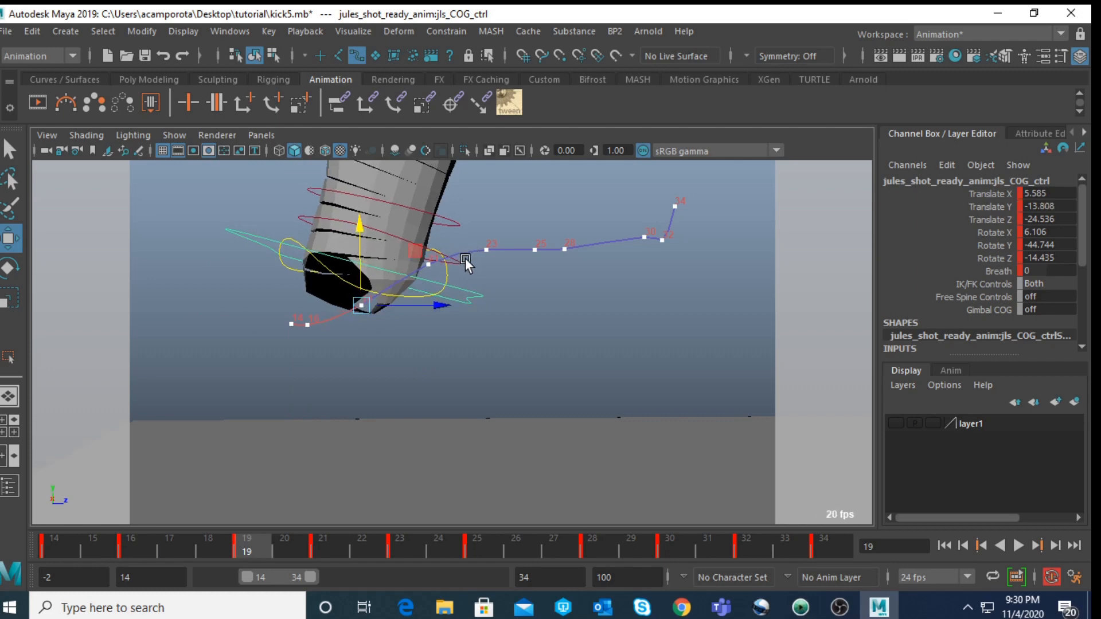
Step: Move the COG control at frame 25 along X to 8.483, judging the motion trail from above
{"action": "left_click_drag", "start_coordinate": [465, 258], "coordinate": [288, 353], "text": "alt"}
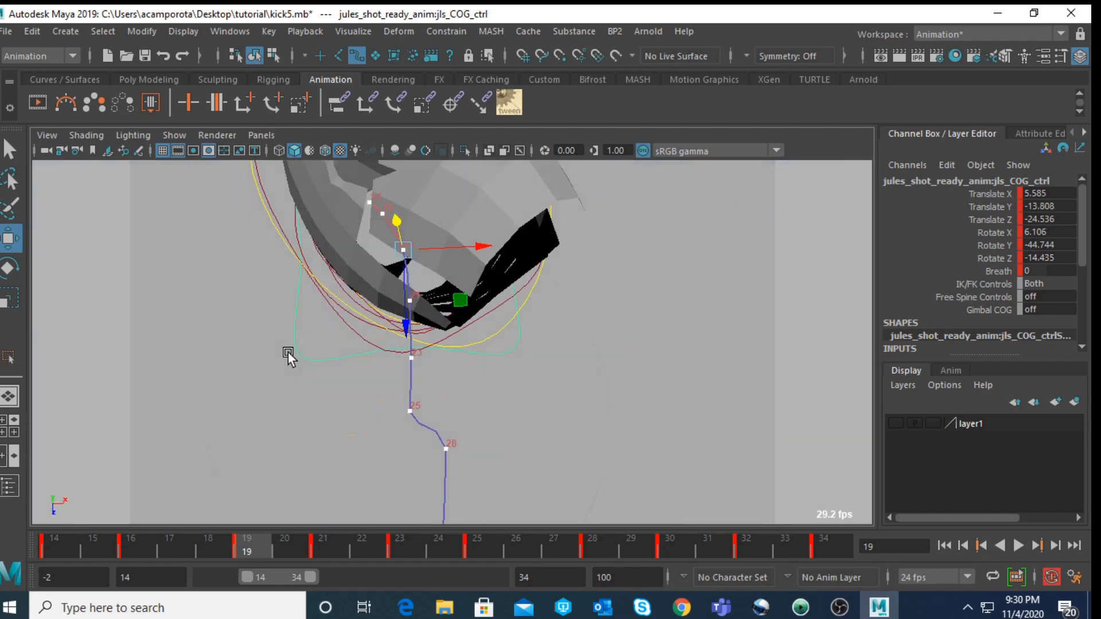
{"action": "key", "text": "period"}
{"action": "key", "text": "period"}
{"action": "key", "text": "period"}
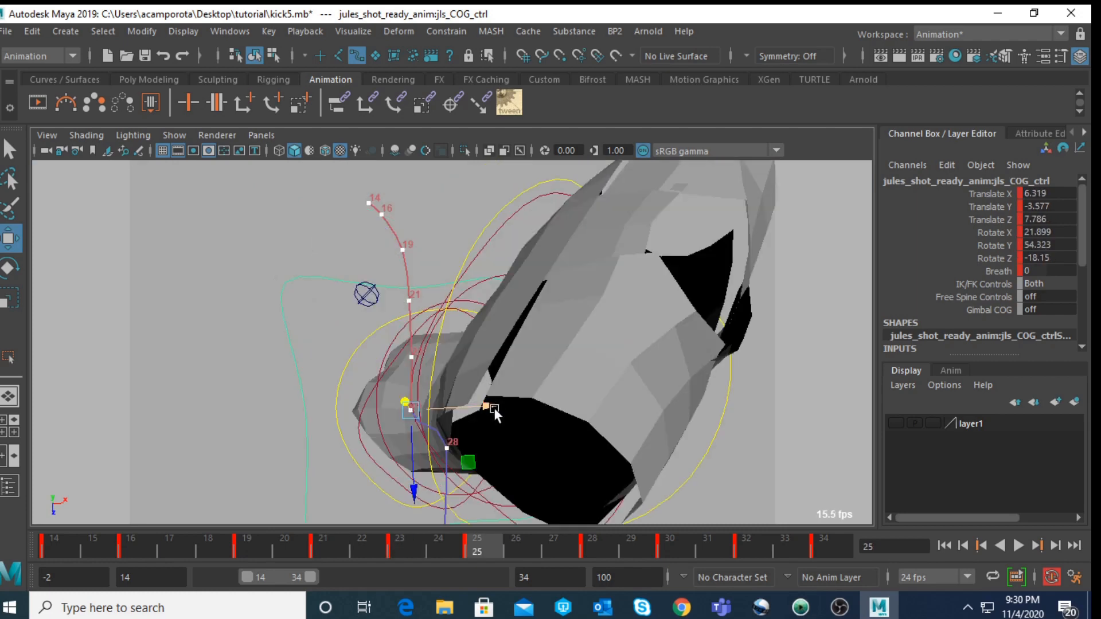
{"action": "left_click_drag", "start_coordinate": [494, 408], "coordinate": [500, 406]}
{"action": "left_click_drag", "start_coordinate": [501, 408], "coordinate": [504, 401]}
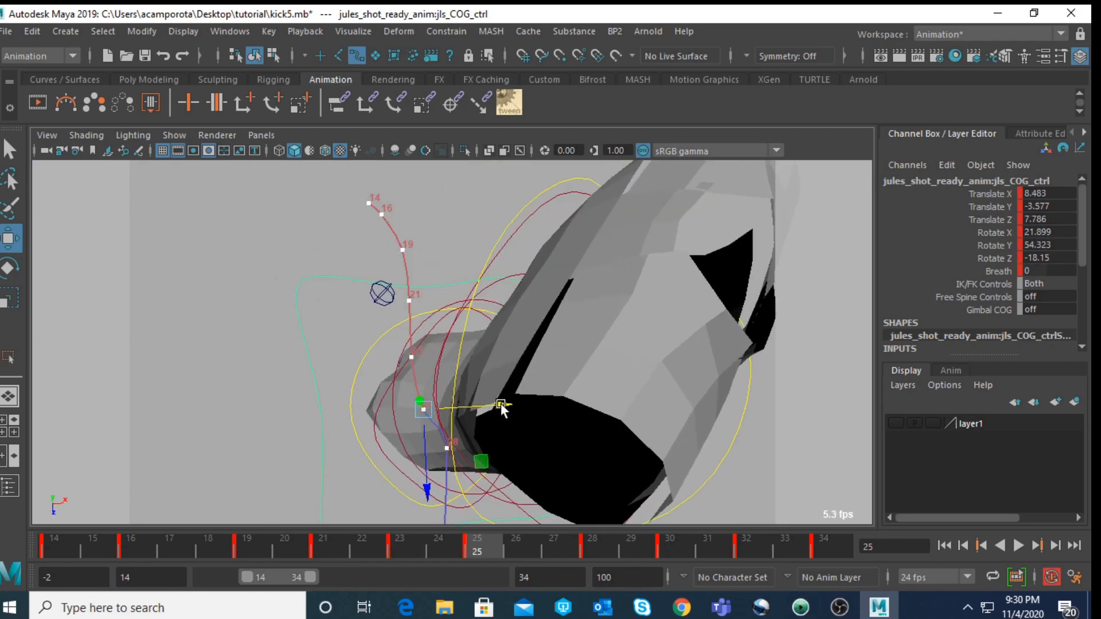
{"action": "scroll", "coordinate": [504, 401], "scroll_direction": "down", "scroll_amount": 4}
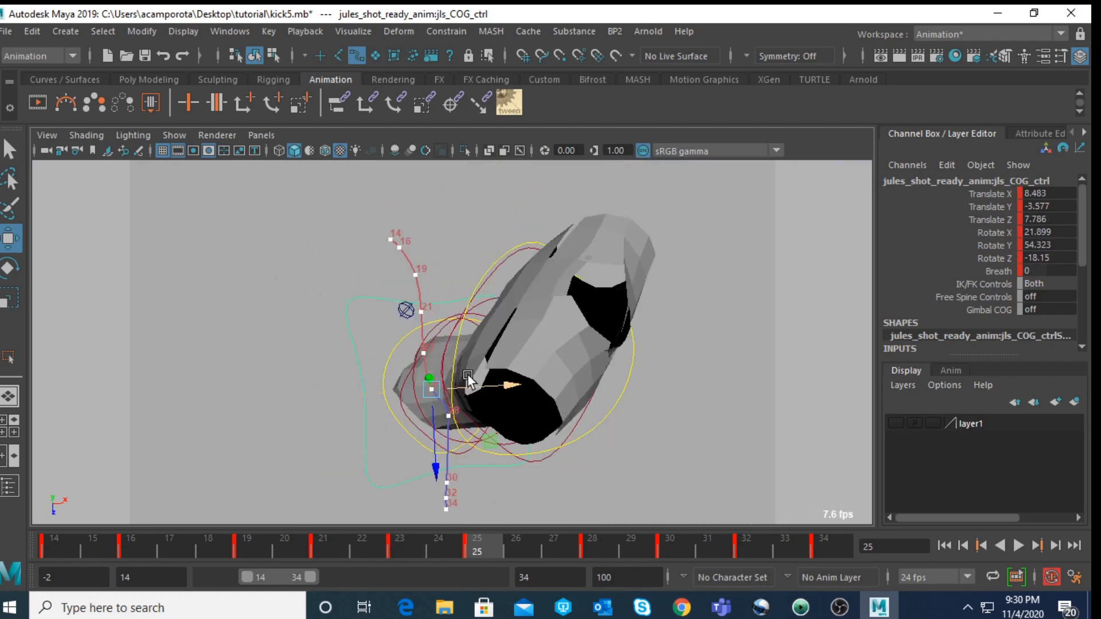
Step: Reposition the COG control at frame 28 to a Translate X of 10.775 and a Translate Z of 14.829
{"action": "key", "text": "comma"}
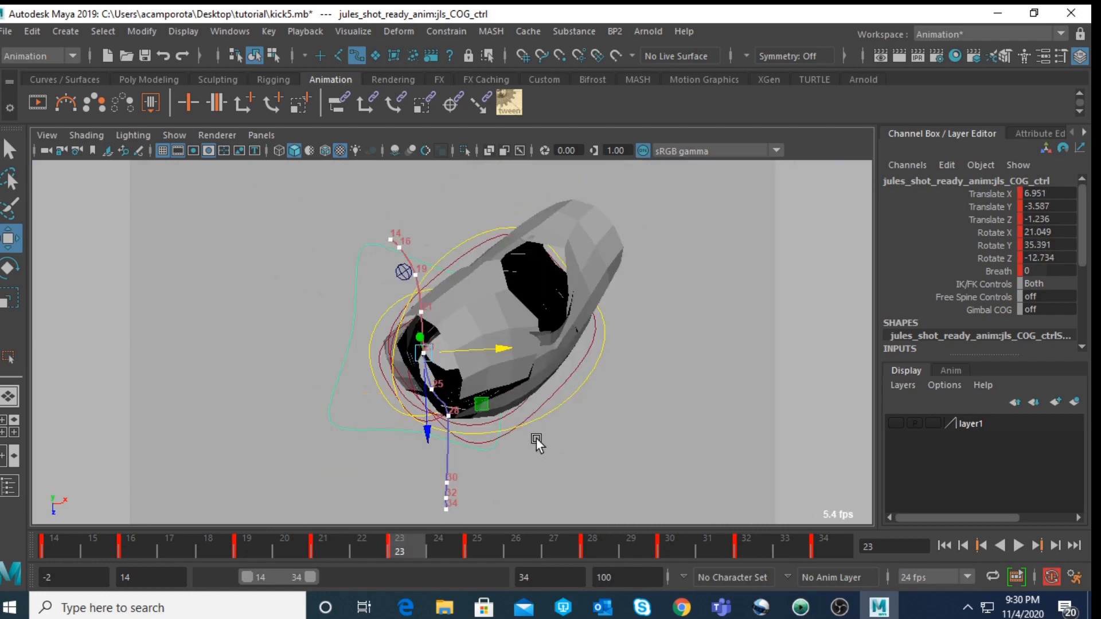
{"action": "key", "text": "period"}
{"action": "key", "text": "period"}
{"action": "left_click_drag", "start_coordinate": [522, 415], "coordinate": [515, 410]}
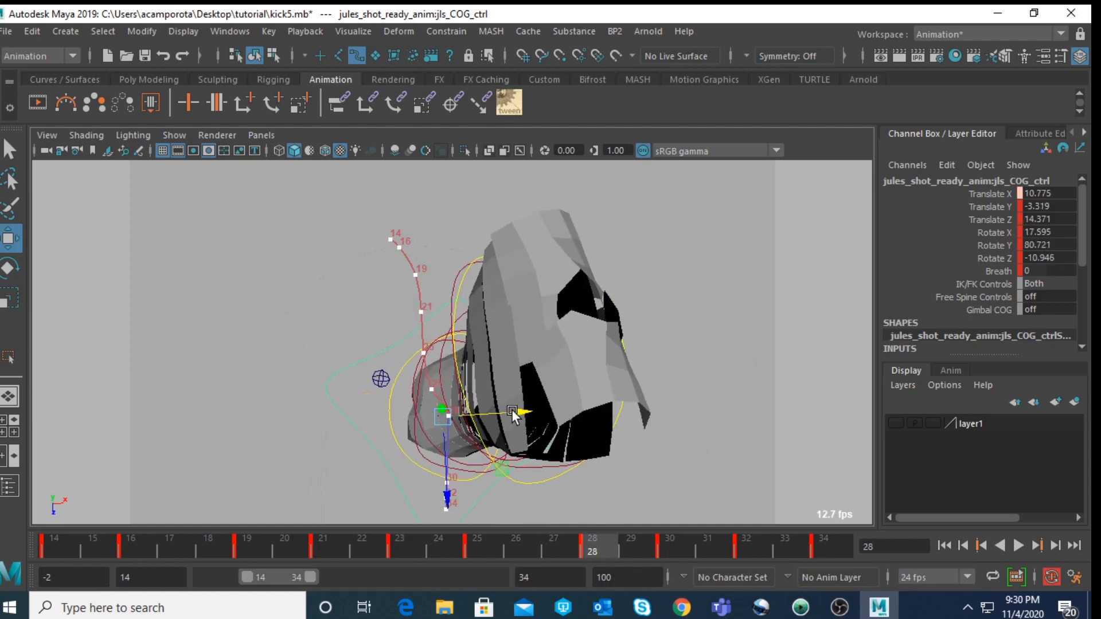
{"action": "left_click_drag", "start_coordinate": [396, 409], "coordinate": [477, 357], "text": "alt"}
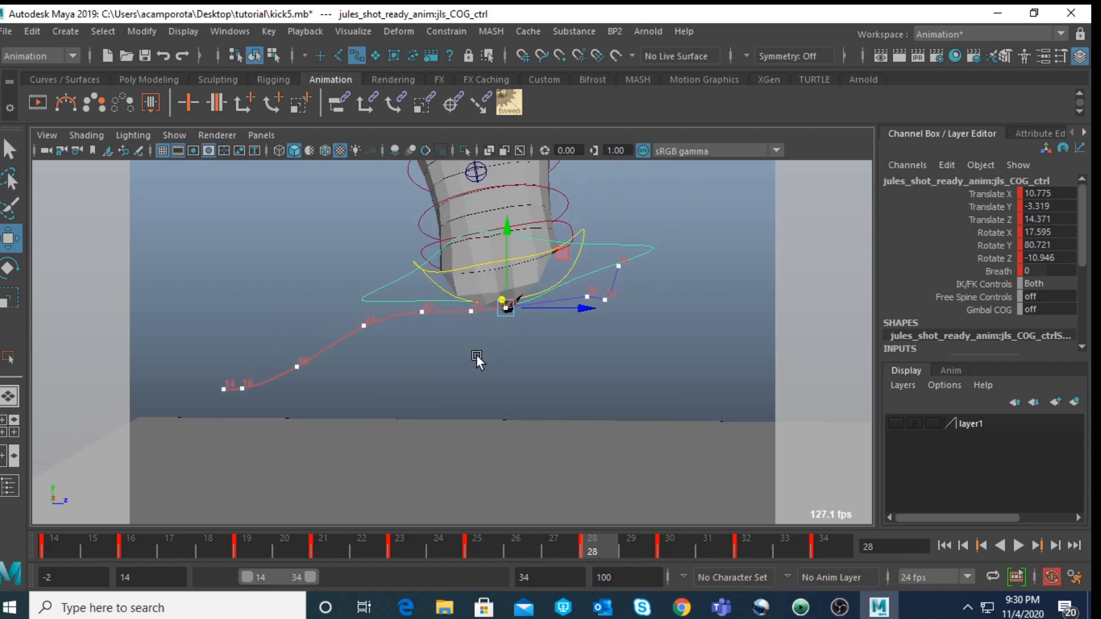
{"action": "left_click_drag", "start_coordinate": [542, 308], "coordinate": [545, 308]}
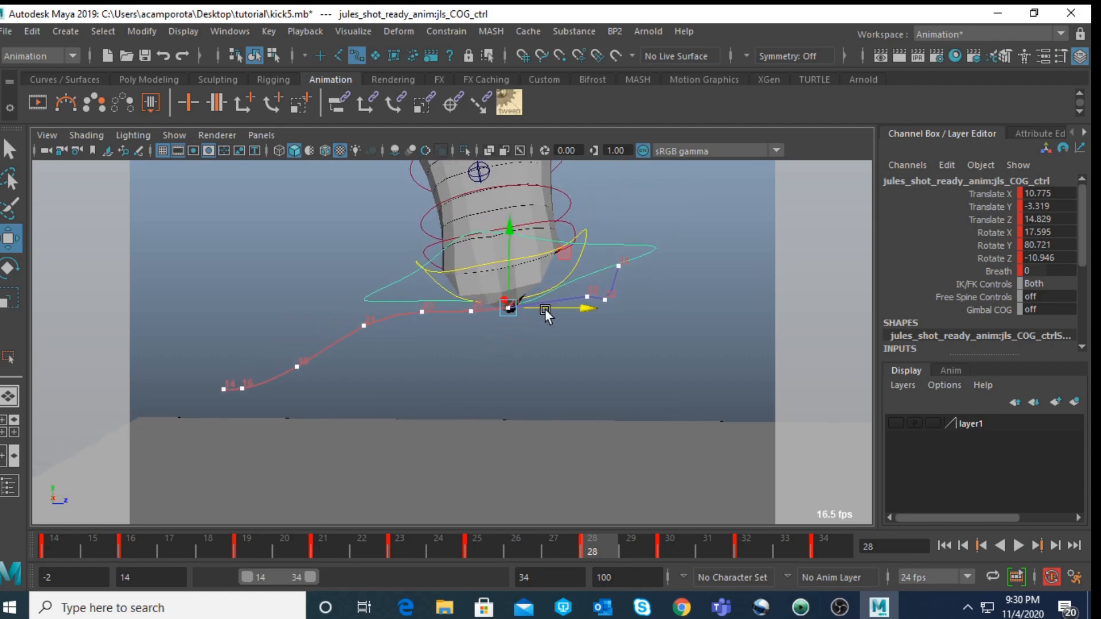
Step: Move the COG control back along Z at frame 30 to a Translate Z of 28.725
{"action": "key", "text": "."}
{"action": "key", "text": "."}
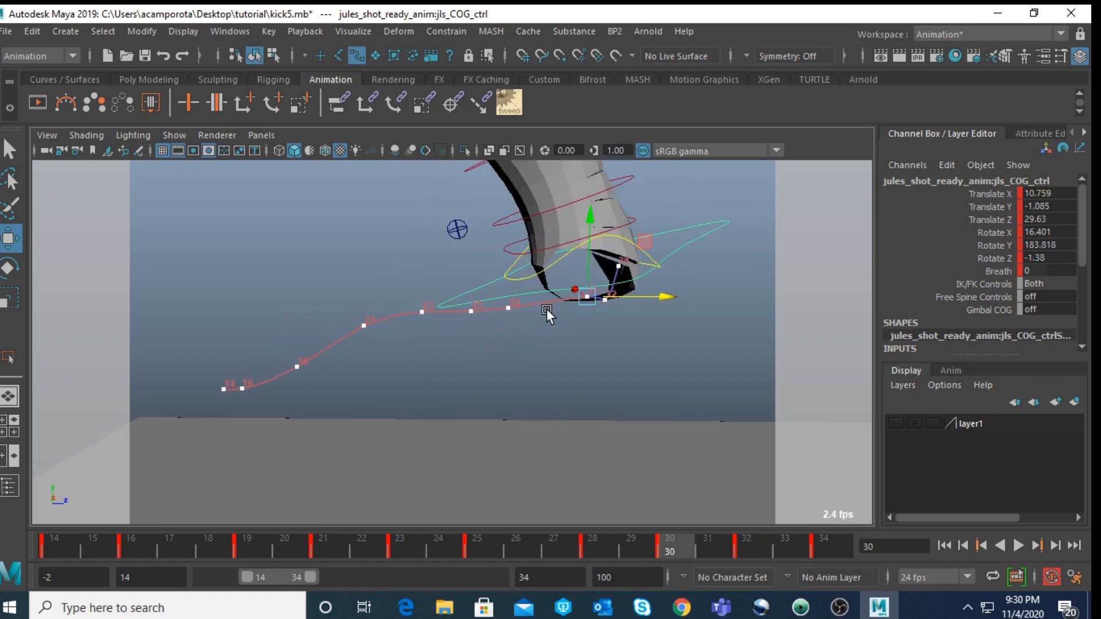
{"action": "key", "text": "."}
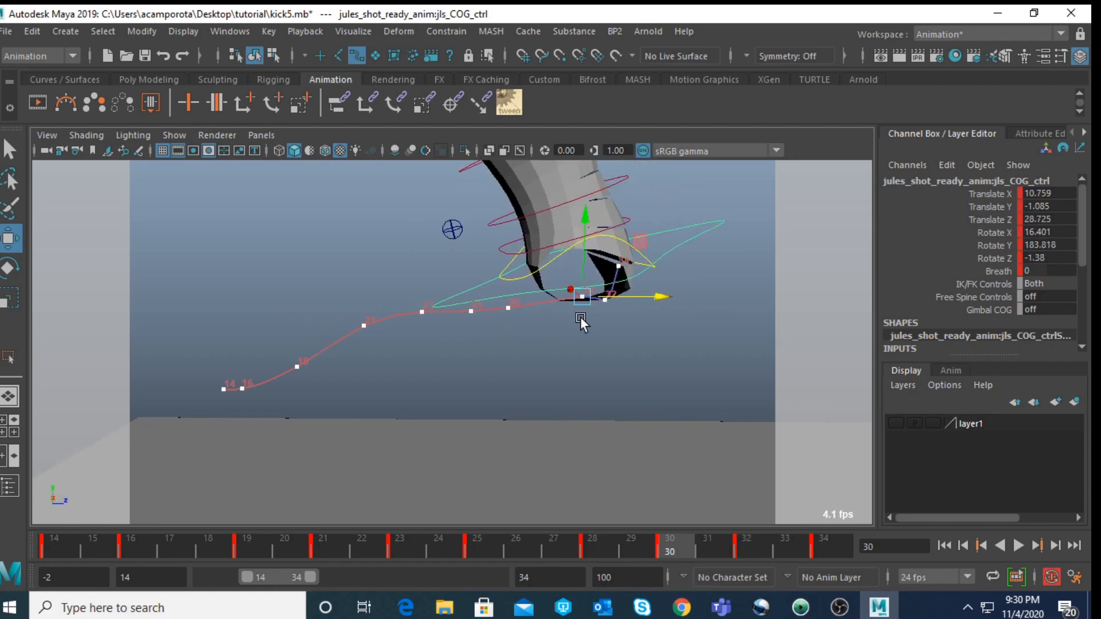
{"action": "right_click_drag", "start_coordinate": [580, 316], "coordinate": [505, 312], "text": "alt"}
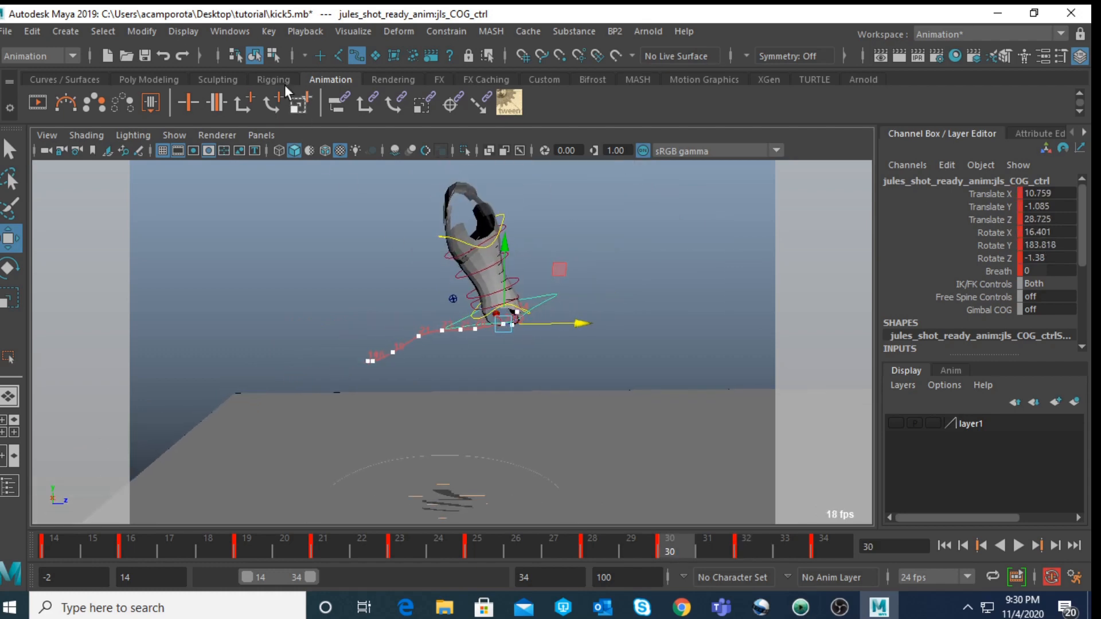
Step: Delete motionTrail1Handle from the scene using the Outliner
{"action": "left_click", "coordinate": [232, 33]}
{"action": "mouse_move", "coordinate": [276, 120]}
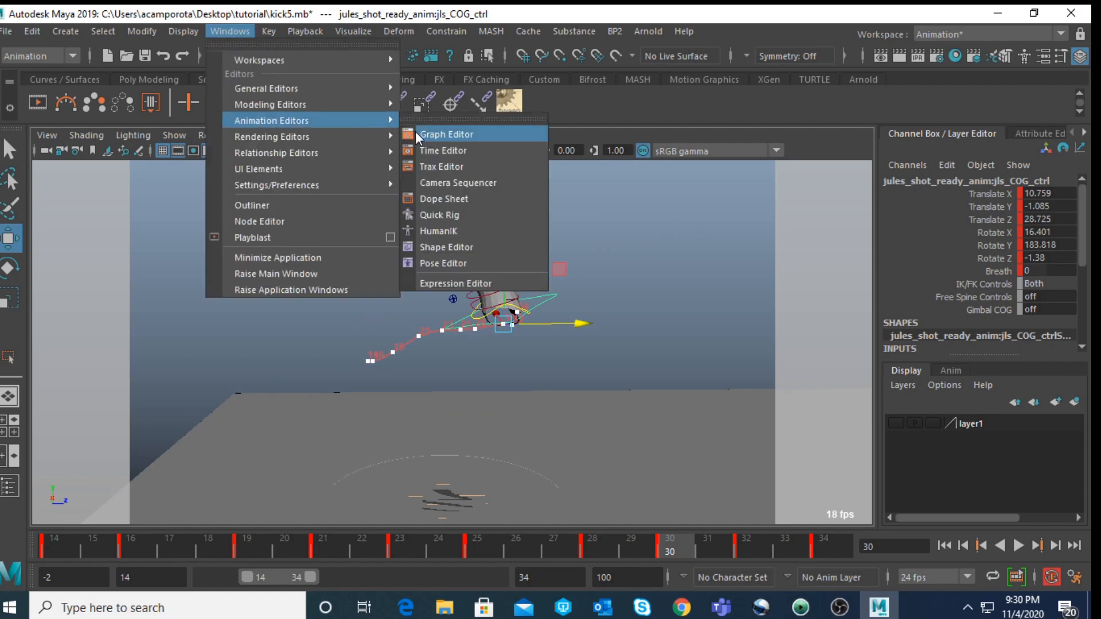
{"action": "left_click", "coordinate": [312, 205]}
{"action": "left_click", "coordinate": [156, 430]}
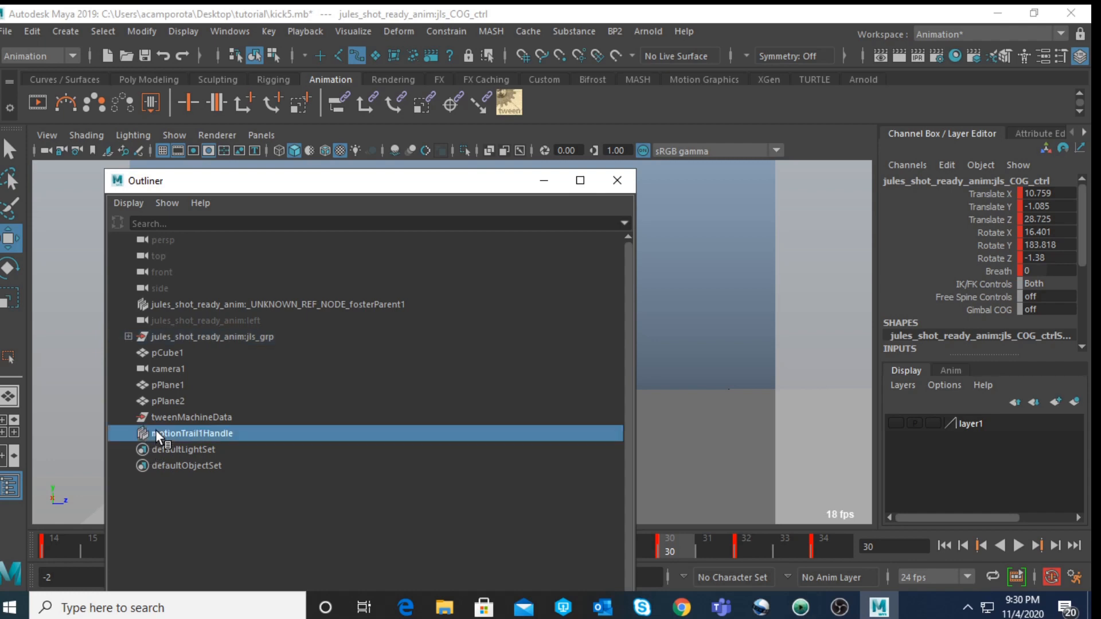
{"action": "key", "text": "Delete"}
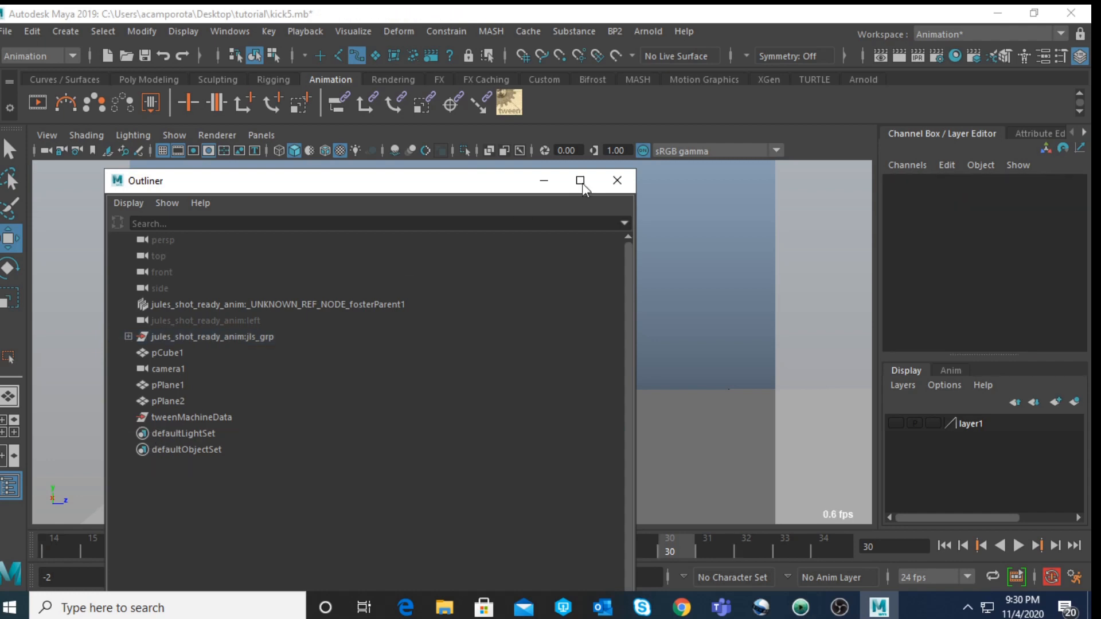
{"action": "left_click", "coordinate": [616, 181]}
Step: Reselect the COG control and delete the frame 23 key from its Translate X curve in the Graph Editor
{"action": "left_click", "coordinate": [555, 309]}
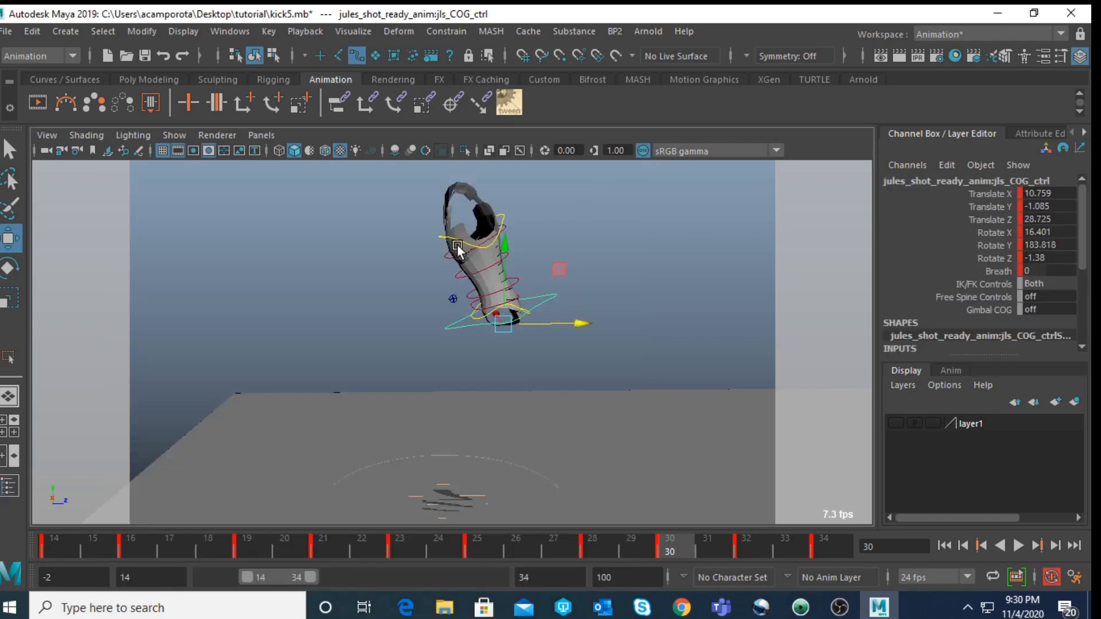
{"action": "left_click", "coordinate": [232, 29]}
{"action": "mouse_move", "coordinate": [266, 122]}
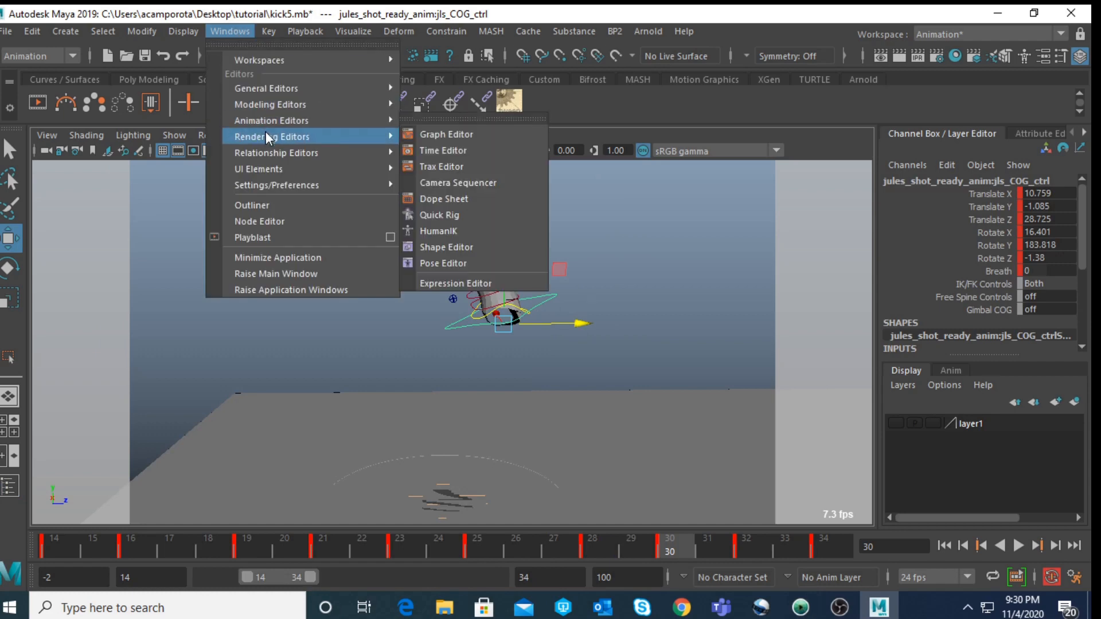
{"action": "left_click", "coordinate": [469, 134]}
{"action": "left_click", "coordinate": [560, 344]}
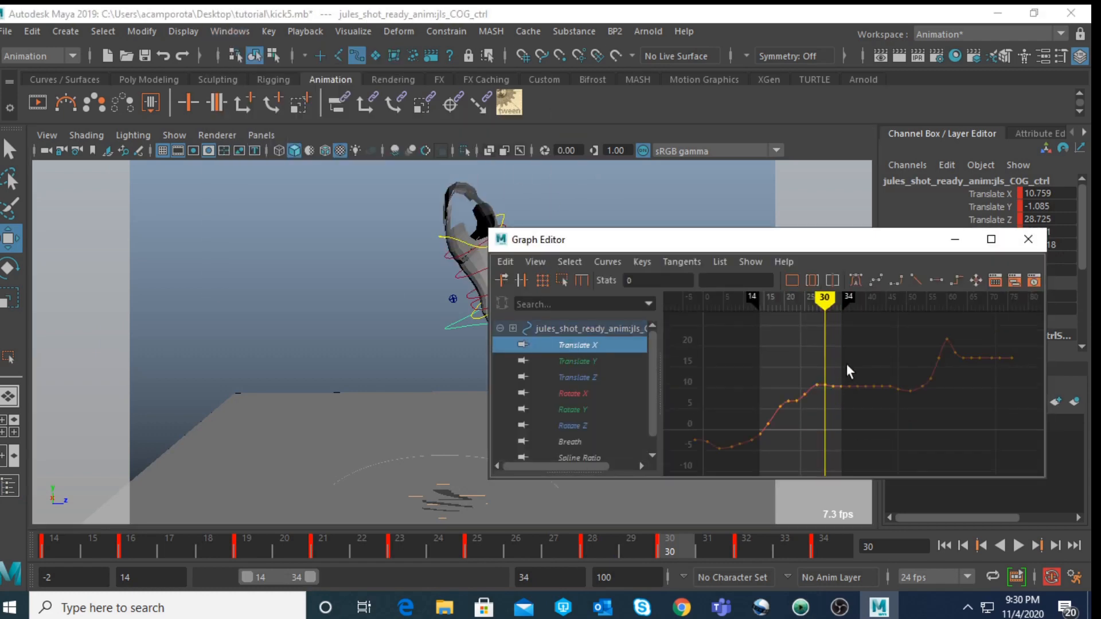
{"action": "scroll", "coordinate": [827, 387], "scroll_direction": "up", "scroll_amount": 3}
{"action": "middle_click_drag", "start_coordinate": [720, 365], "coordinate": [804, 394], "text": "alt"}
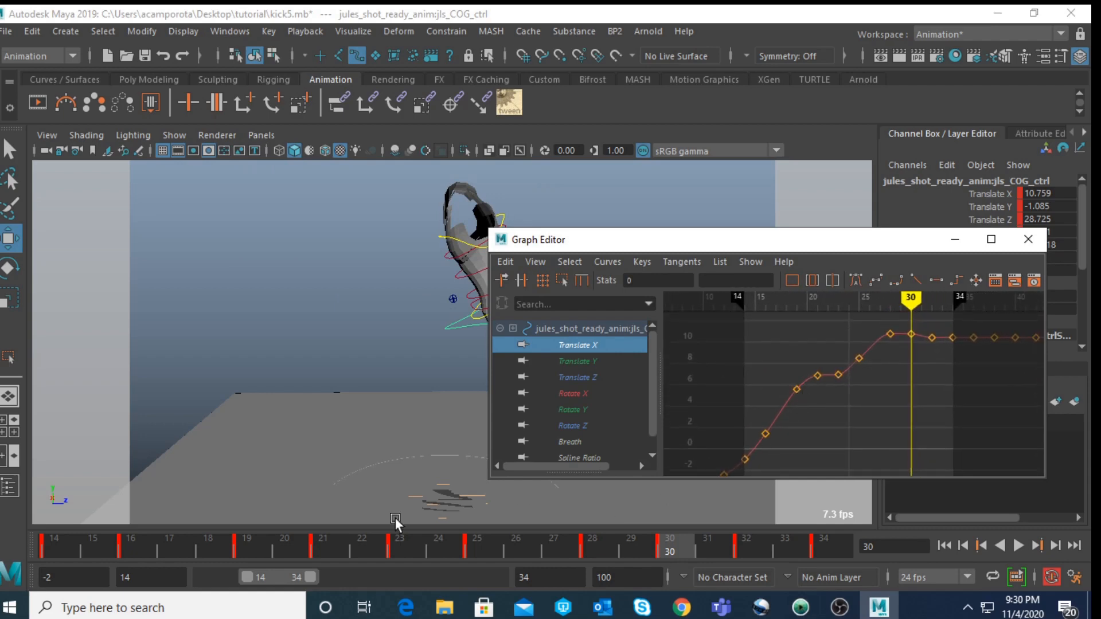
{"action": "mouse_move", "coordinate": [393, 542]}
{"action": "left_mouse_down"}
{"action": "mouse_move", "coordinate": [463, 545]}
{"action": "mouse_move", "coordinate": [412, 543]}
{"action": "left_mouse_up"}
{"action": "scroll", "coordinate": [852, 360], "scroll_direction": "up", "scroll_amount": 3}
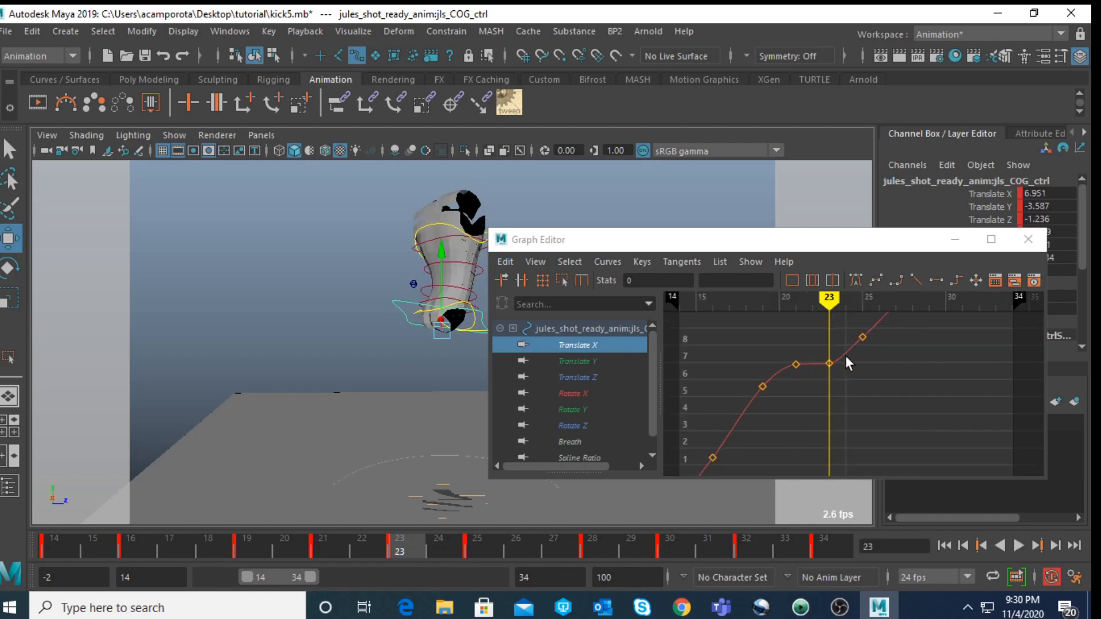
{"action": "left_click_drag", "start_coordinate": [815, 343], "coordinate": [860, 373]}
{"action": "key", "text": "Delete"}
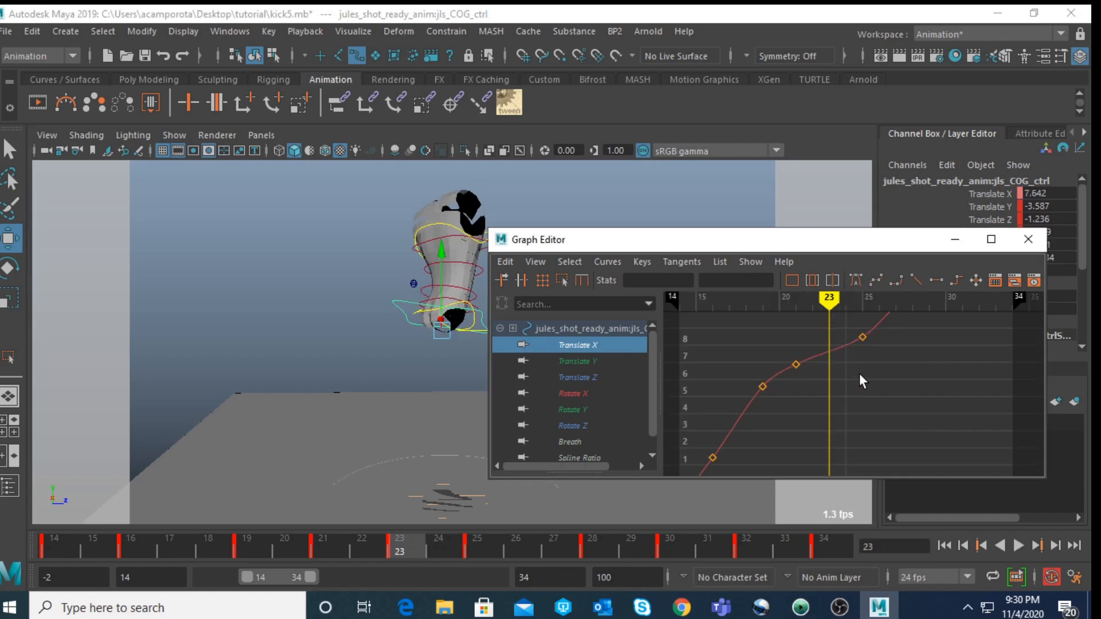
Step: Raise the frame 25 key on the Translate X curve slightly and delete the keys at frames 30 and 32
{"action": "middle_click_drag", "start_coordinate": [866, 344], "coordinate": [833, 395], "text": "alt"}
{"action": "left_click_drag", "start_coordinate": [849, 391], "coordinate": [849, 392]}
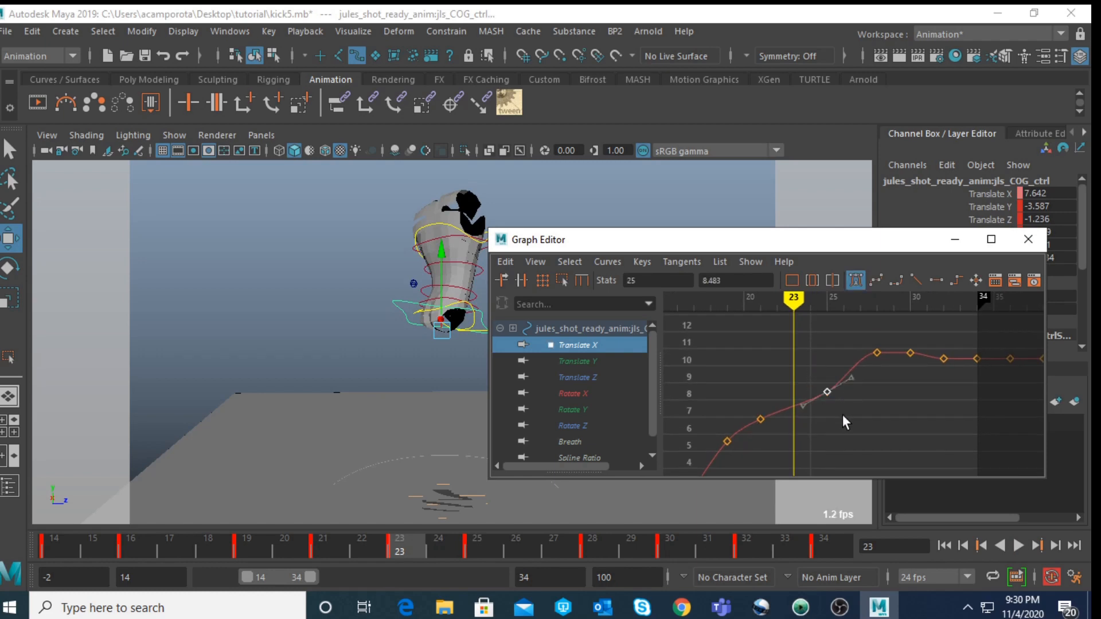
{"action": "left_click_drag", "start_coordinate": [902, 338], "coordinate": [920, 364]}
{"action": "left_click", "coordinate": [922, 365]}
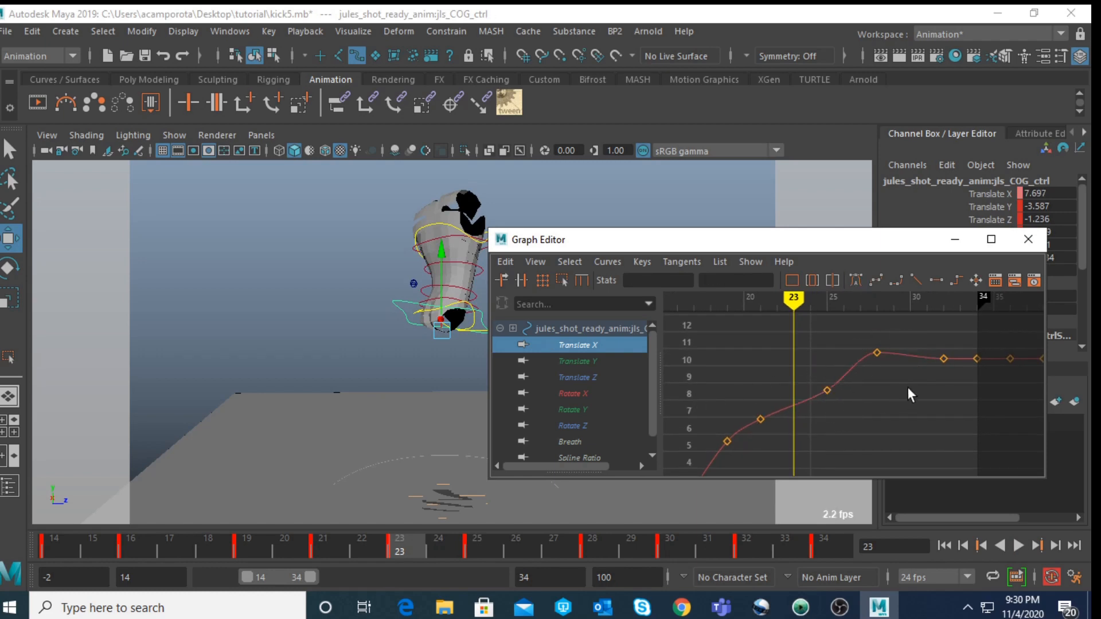
{"action": "left_click", "coordinate": [911, 353]}
{"action": "left_click_drag", "start_coordinate": [898, 325], "coordinate": [952, 373]}
{"action": "key", "text": "Delete"}
Step: Raise the frame 25 key on the COG control's Translate Y curve to -3.099
{"action": "left_click", "coordinate": [583, 359]}
{"action": "key", "text": "f"}
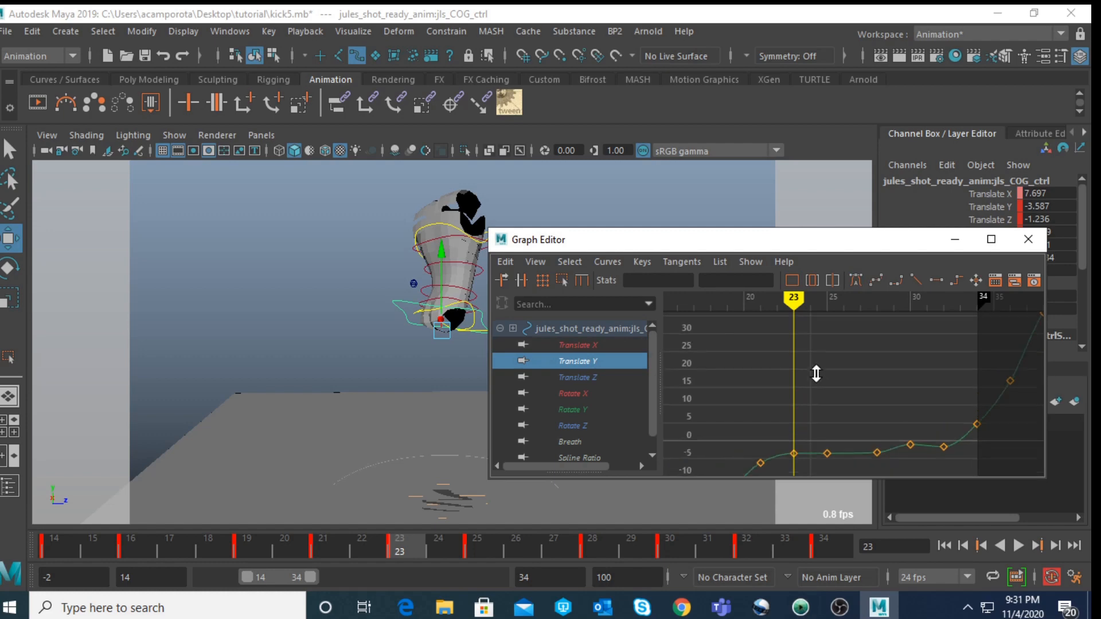
{"action": "middle_click_drag", "start_coordinate": [819, 395], "coordinate": [834, 287], "text": "alt"}
{"action": "mouse_move", "coordinate": [845, 376]}
{"action": "right_mouse_down", "text": "alt+shift"}
{"action": "mouse_move", "coordinate": [841, 352]}
{"action": "mouse_move", "coordinate": [841, 366]}
{"action": "right_mouse_up", "text": "alt+shift"}
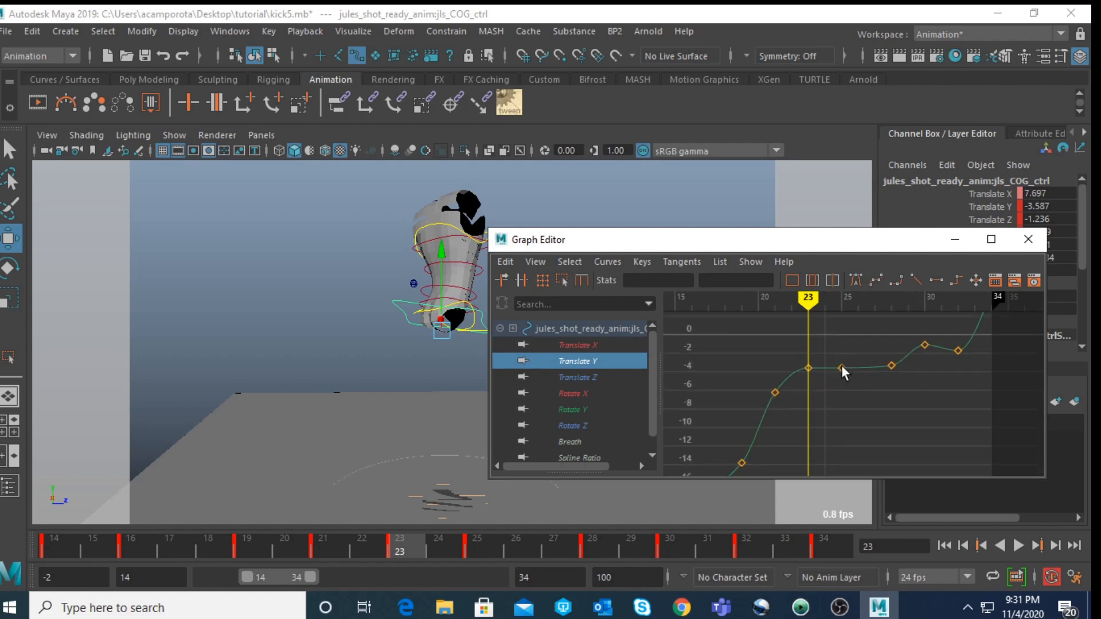
{"action": "scroll", "coordinate": [849, 360], "scroll_direction": "up", "scroll_amount": 3}
{"action": "mouse_move", "coordinate": [848, 368]}
{"action": "middle_mouse_down", "text": "alt"}
{"action": "mouse_move", "coordinate": [850, 395]}
{"action": "mouse_move", "coordinate": [832, 383]}
{"action": "middle_mouse_up", "text": "alt"}
{"action": "key", "text": "period"}
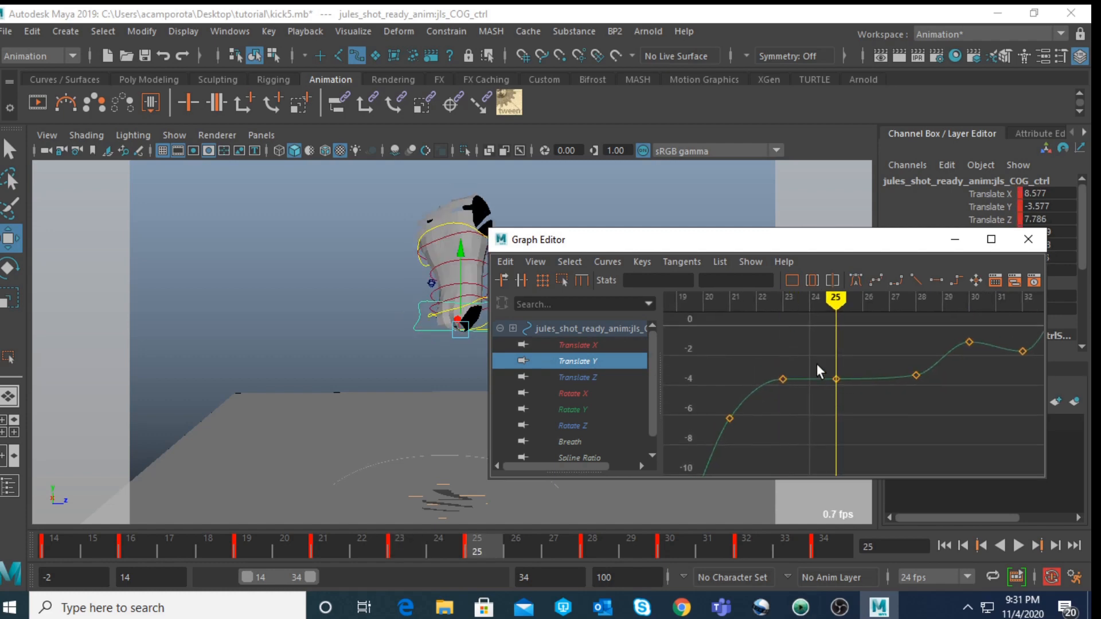
{"action": "left_click", "coordinate": [836, 379]}
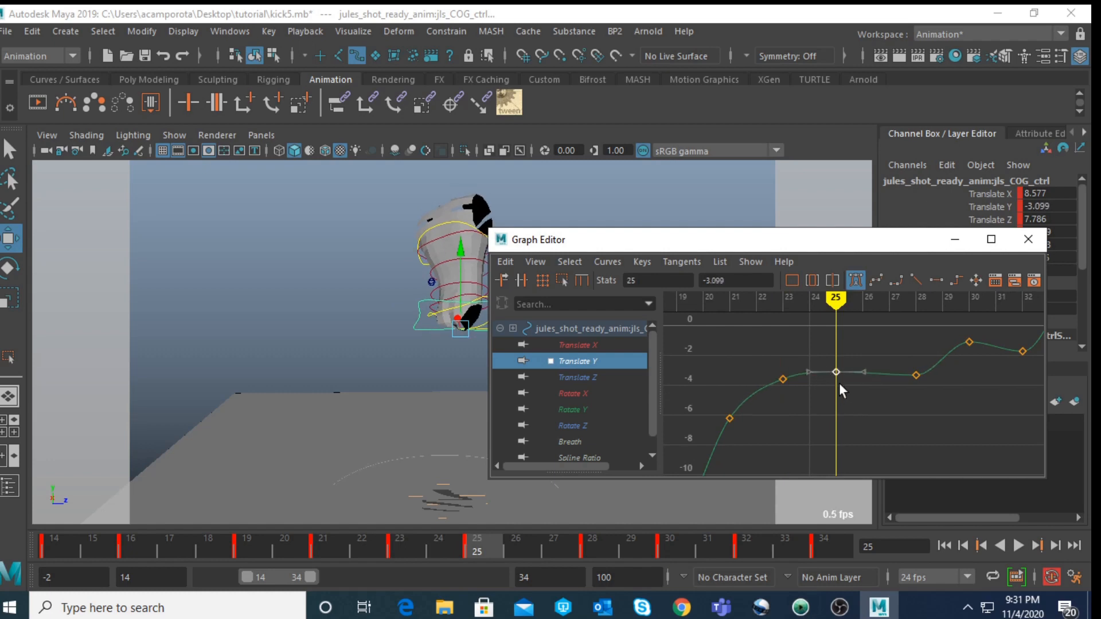
Step: Lower the frame 30 key on the Translate Y curve to flatten the bump before frame 32
{"action": "key", "text": "period"}
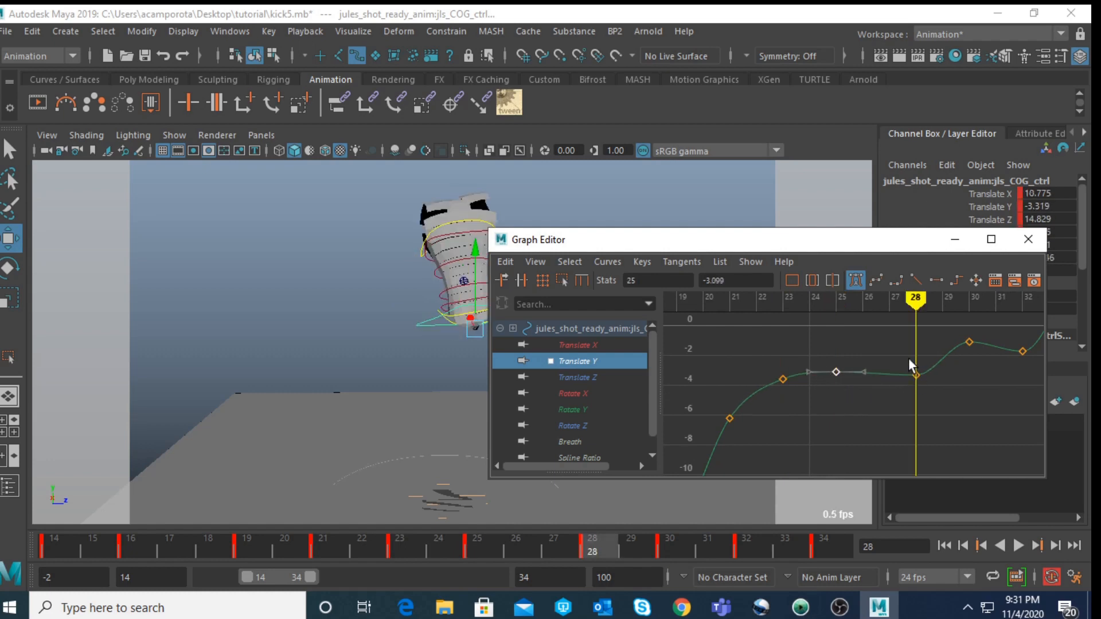
{"action": "key", "text": "period"}
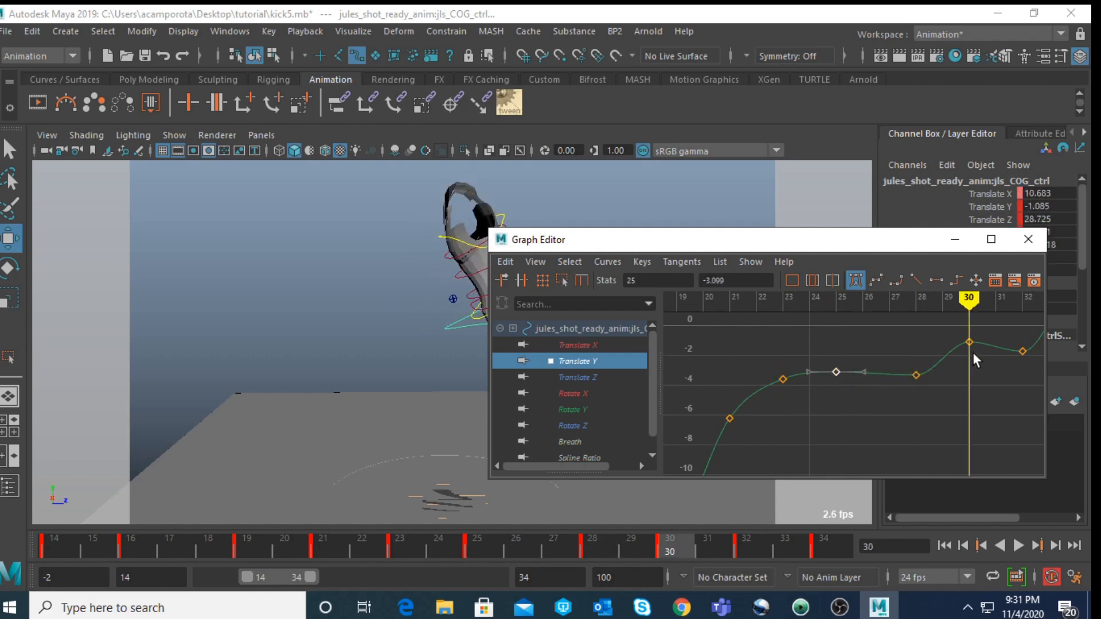
{"action": "scroll", "coordinate": [974, 352], "scroll_direction": "down", "scroll_amount": 3}
{"action": "key", "text": "period"}
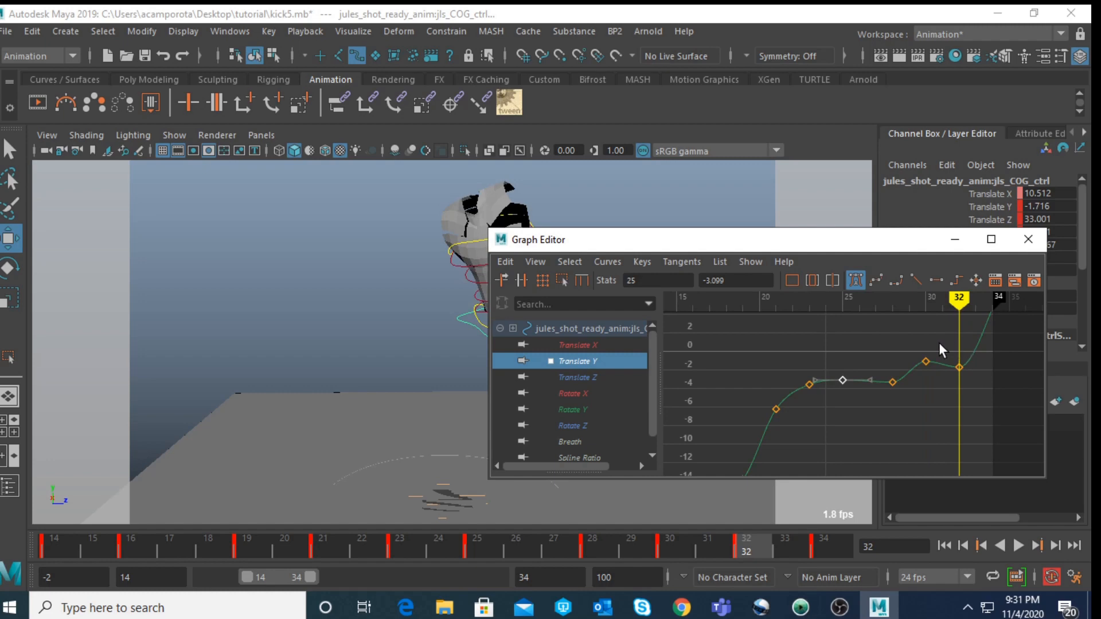
{"action": "middle_click_drag", "start_coordinate": [909, 357], "coordinate": [863, 418], "text": "alt"}
{"action": "key", "text": "comma"}
{"action": "left_click", "coordinate": [863, 407]}
Step: Raise the frame 32 key on the Translate Y curve to -0.935
{"action": "key", "text": "period"}
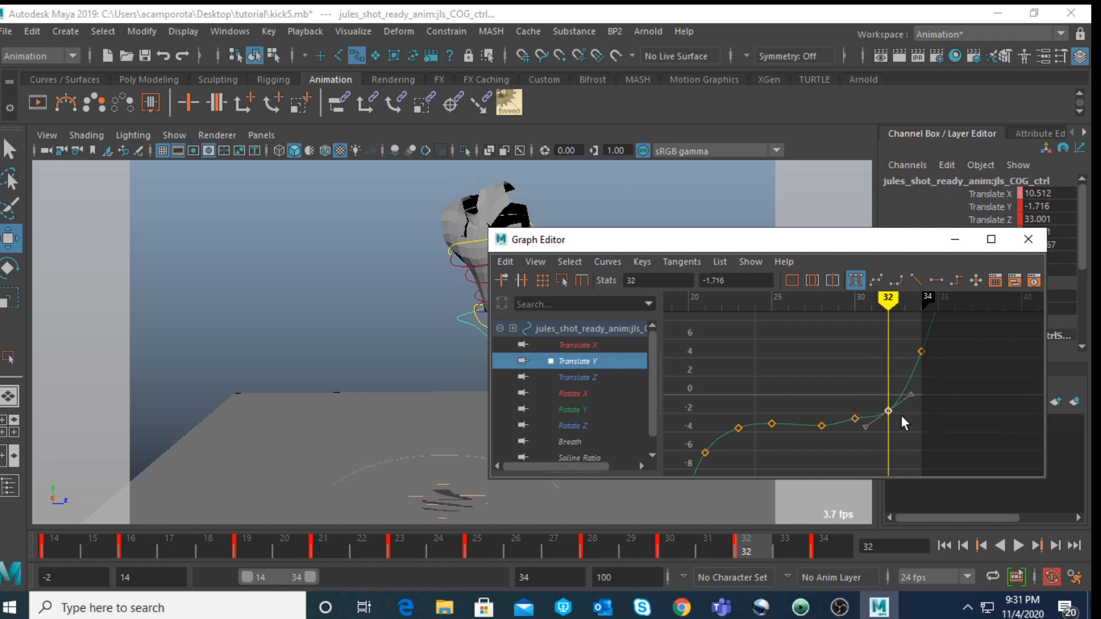
{"action": "left_click", "coordinate": [891, 413]}
{"action": "middle_click_drag", "start_coordinate": [891, 413], "coordinate": [889, 408]}
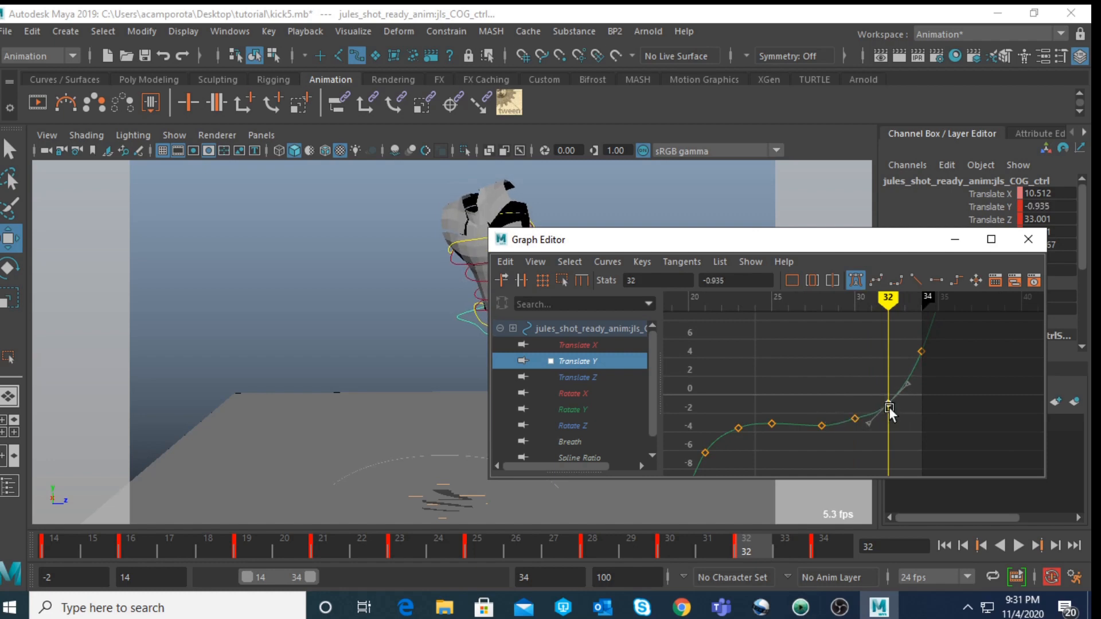
Step: Delete the frame 30 key from the Translate Y curve and nudge the frame 25 key up slightly
{"action": "left_click", "coordinate": [869, 426]}
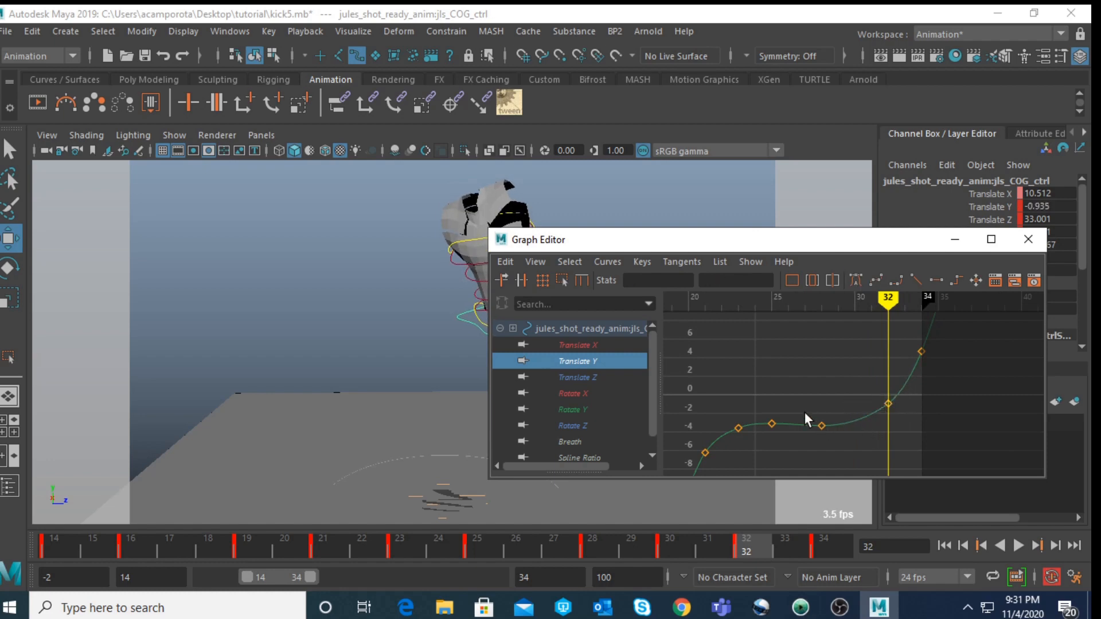
{"action": "left_click_drag", "start_coordinate": [777, 429], "coordinate": [776, 429]}
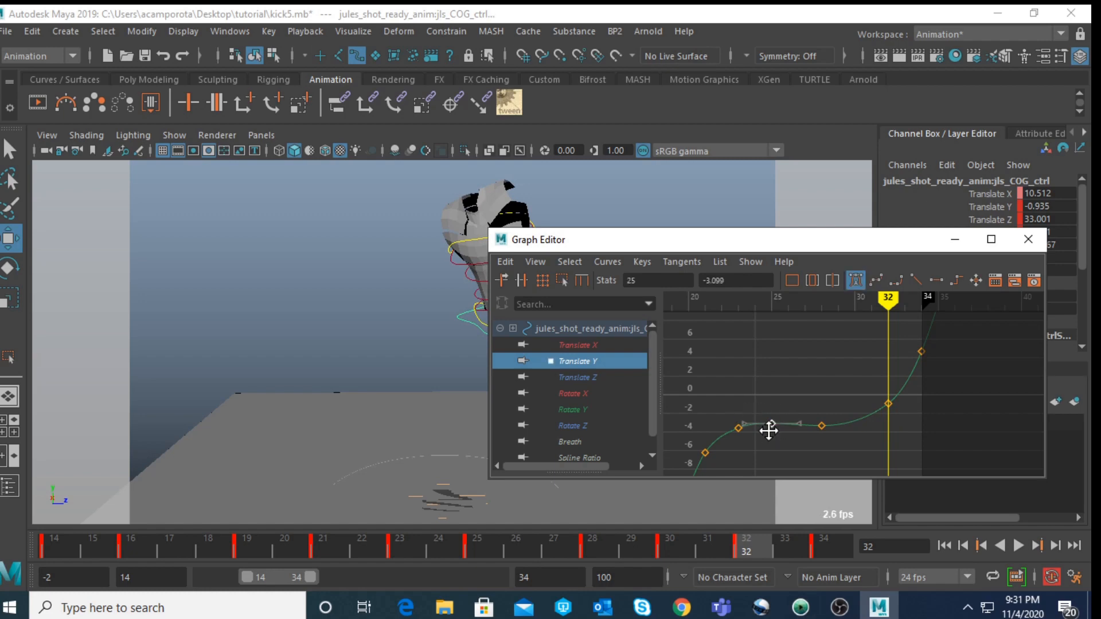
{"action": "middle_click_drag", "start_coordinate": [770, 428], "coordinate": [769, 423]}
Step: Lower the frame 21 key on the COG control's Translate Z curve to -14.141
{"action": "left_click", "coordinate": [573, 378]}
{"action": "key", "text": "f"}
{"action": "middle_click_drag", "start_coordinate": [758, 365], "coordinate": [778, 355], "text": "alt"}
{"action": "right_click_drag", "start_coordinate": [781, 351], "coordinate": [797, 300], "text": "alt+shift"}
{"action": "right_click_drag", "start_coordinate": [839, 372], "coordinate": [814, 339], "text": "alt+shift"}
{"action": "scroll", "coordinate": [824, 393], "scroll_direction": "down", "scroll_amount": 5}
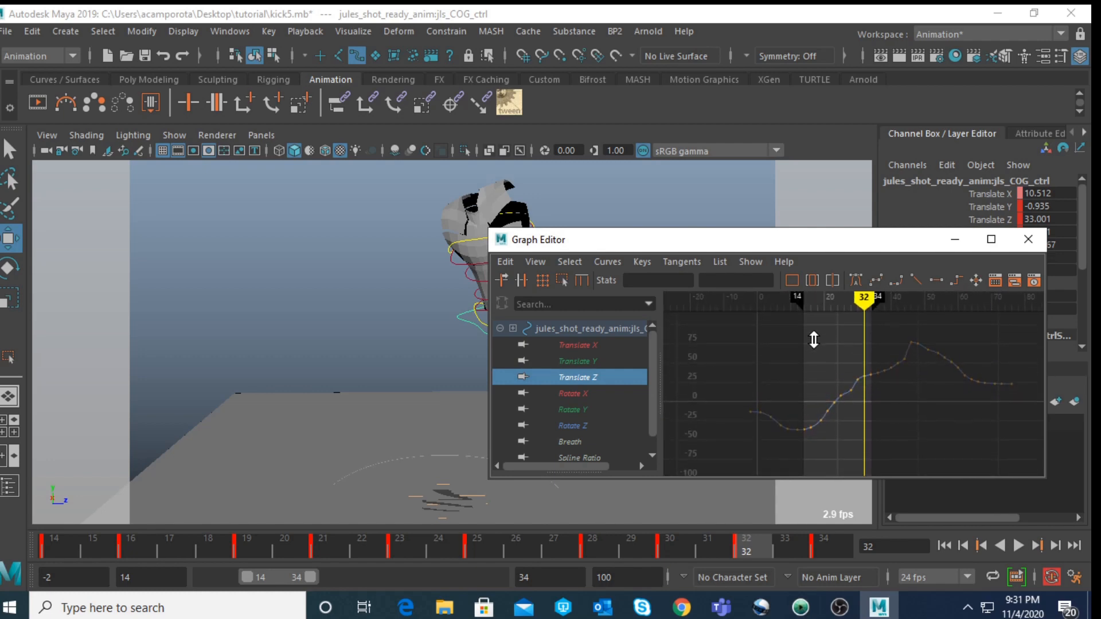
{"action": "scroll", "coordinate": [836, 376], "scroll_direction": "up", "scroll_amount": 5}
{"action": "middle_click_drag", "start_coordinate": [835, 376], "coordinate": [865, 325], "text": "alt"}
{"action": "middle_click_drag", "start_coordinate": [837, 398], "coordinate": [835, 419], "text": "alt"}
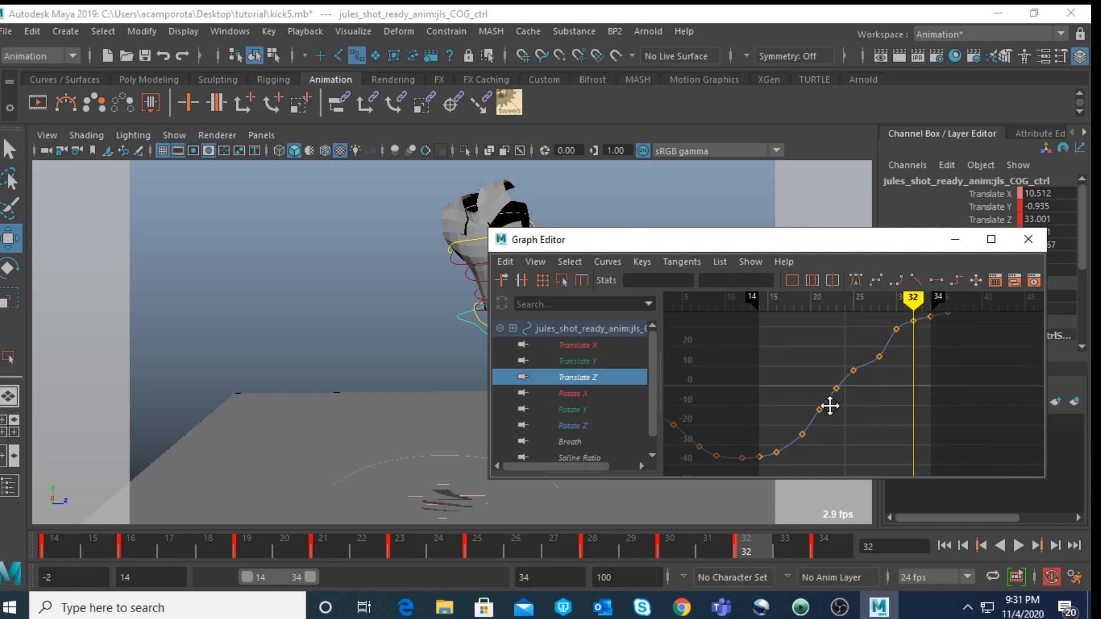
{"action": "mouse_move", "coordinate": [339, 552]}
{"action": "left_mouse_down"}
{"action": "mouse_move", "coordinate": [235, 550]}
{"action": "mouse_move", "coordinate": [330, 565]}
{"action": "left_mouse_up"}
{"action": "scroll", "coordinate": [827, 383], "scroll_direction": "up", "scroll_amount": 3}
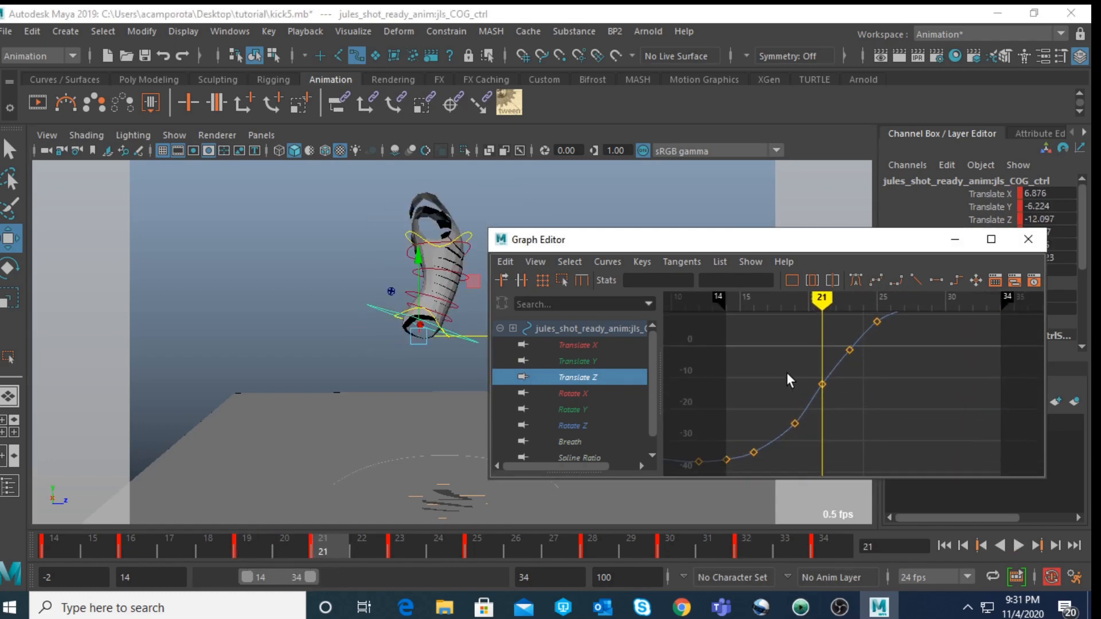
{"action": "left_click", "coordinate": [822, 385]}
{"action": "middle_click_drag", "start_coordinate": [832, 404], "coordinate": [832, 411]}
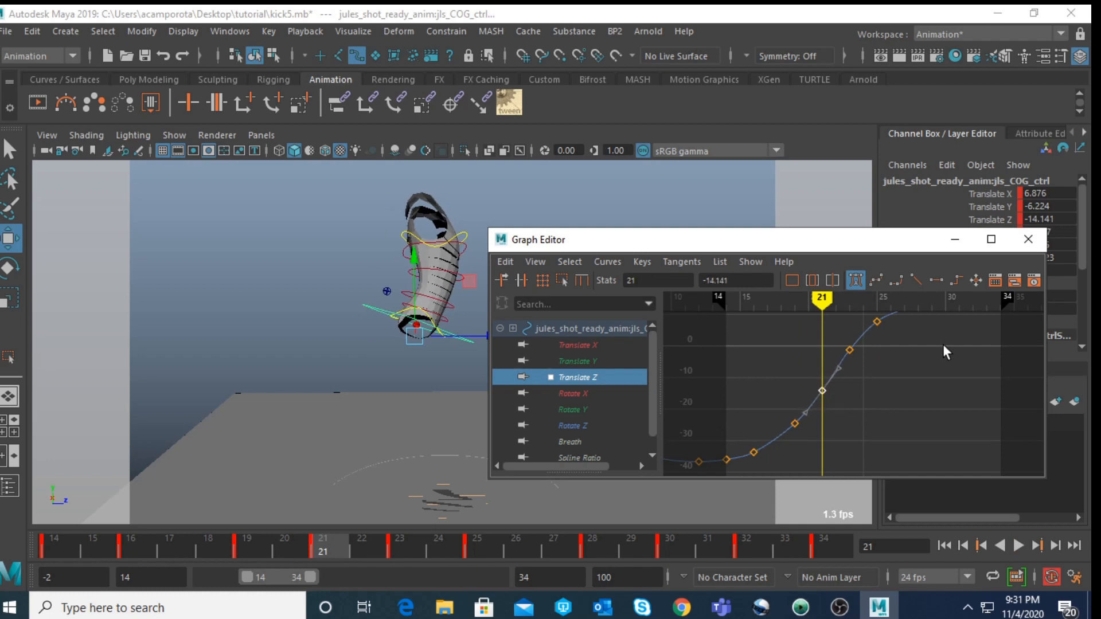
Step: Delete the frame 14 key from the Translate Z curve
{"action": "left_click", "coordinate": [752, 437]}
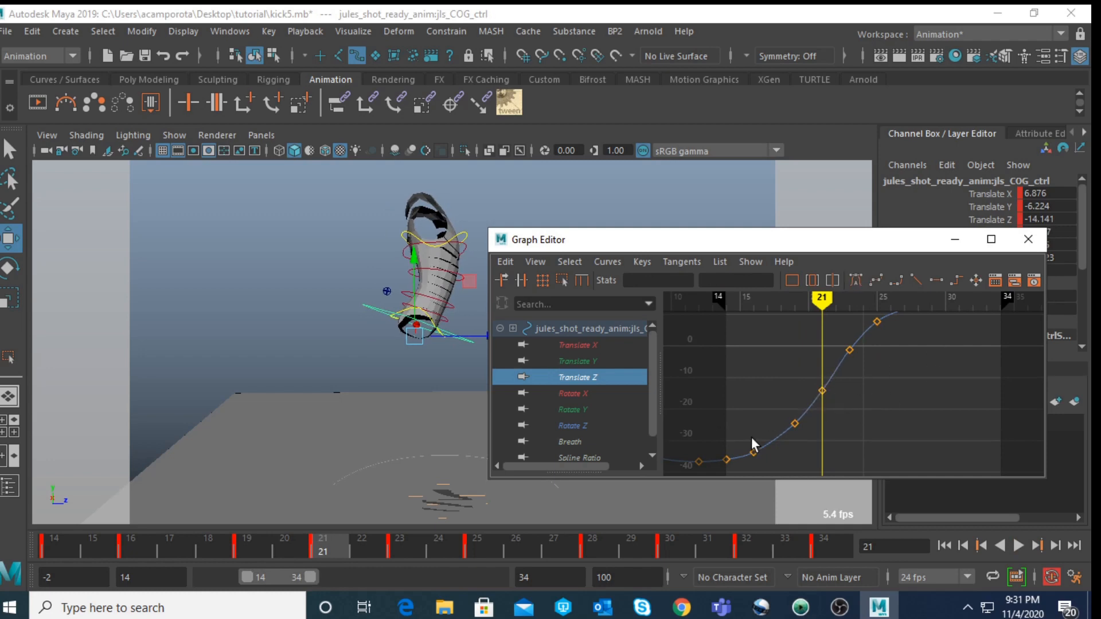
{"action": "left_click", "coordinate": [724, 460]}
{"action": "key", "text": "Delete"}
Step: Raise the frame 28 key on the Translate Z curve to 16.266 and delete the frame 32 key
{"action": "middle_click_drag", "start_coordinate": [883, 376], "coordinate": [803, 438], "text": "alt"}
{"action": "middle_click_drag", "start_coordinate": [840, 391], "coordinate": [825, 431], "text": "alt"}
{"action": "left_click_drag", "start_coordinate": [807, 387], "coordinate": [844, 415]}
{"action": "scroll", "coordinate": [845, 415], "scroll_direction": "up", "scroll_amount": 4}
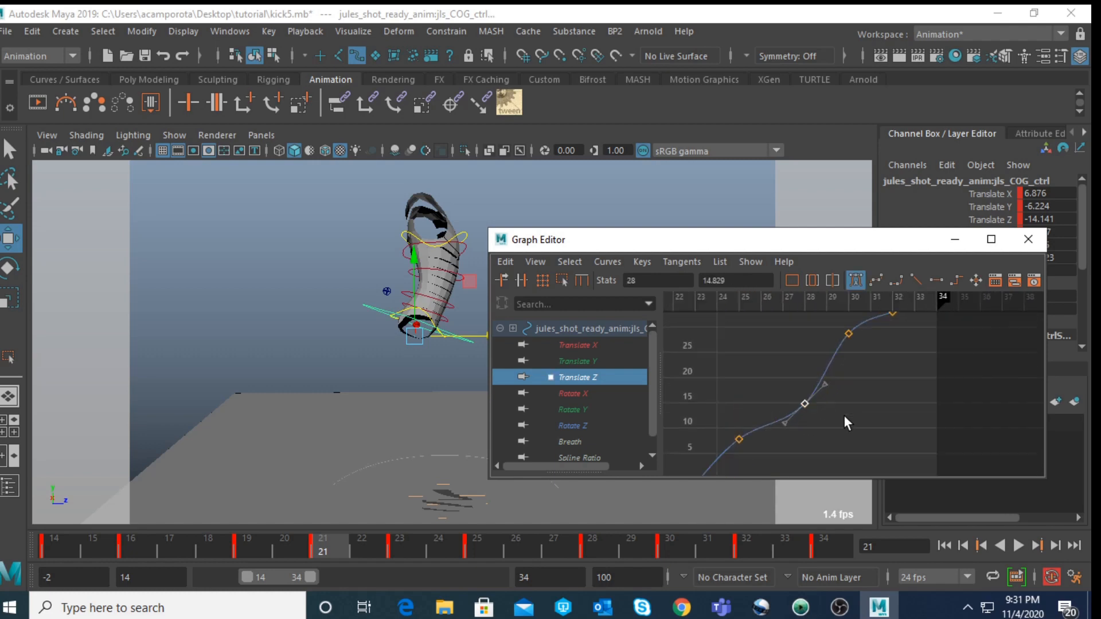
{"action": "key", "text": "period"}
{"action": "key", "text": "period"}
{"action": "key", "text": "period"}
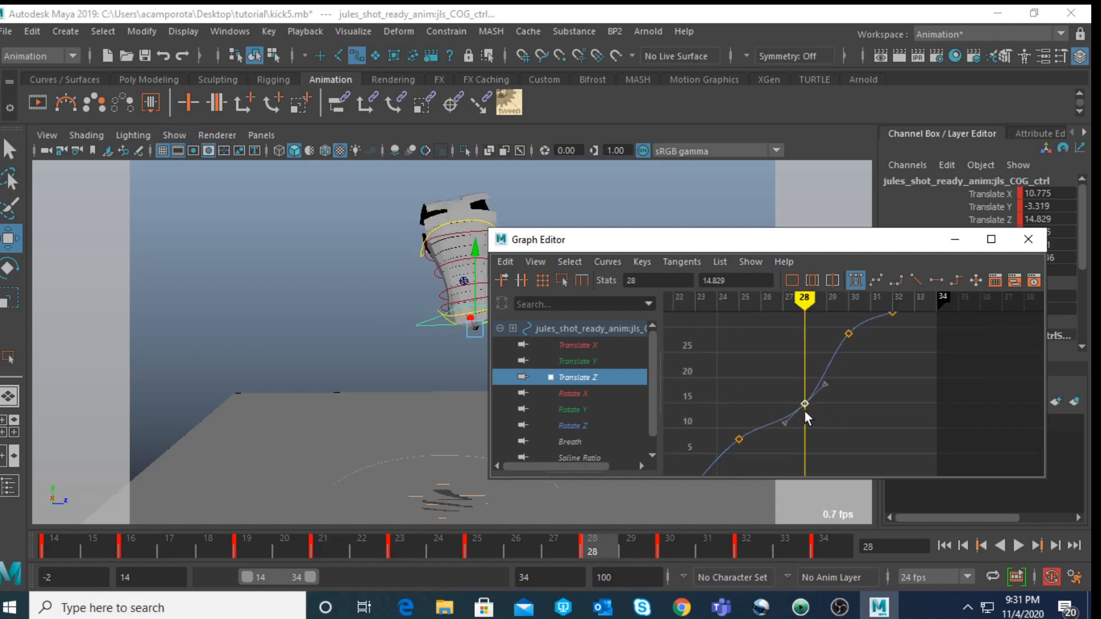
{"action": "middle_click_drag", "start_coordinate": [804, 410], "coordinate": [804, 403]}
{"action": "scroll", "coordinate": [809, 394], "scroll_direction": "down", "scroll_amount": 4}
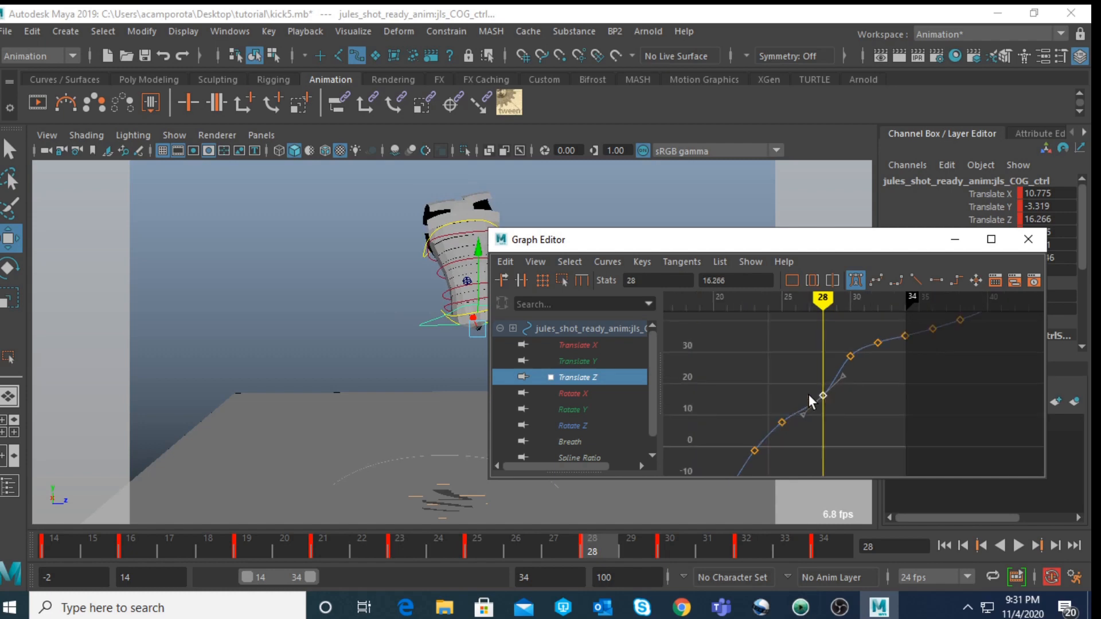
{"action": "left_click_drag", "start_coordinate": [872, 322], "coordinate": [885, 348]}
{"action": "key", "text": "Delete"}
Step: With the Rotate tool active, examine the COG control's Rotate X curve and its Rotate Y curve from frame 14 onward
{"action": "left_click", "coordinate": [577, 392]}
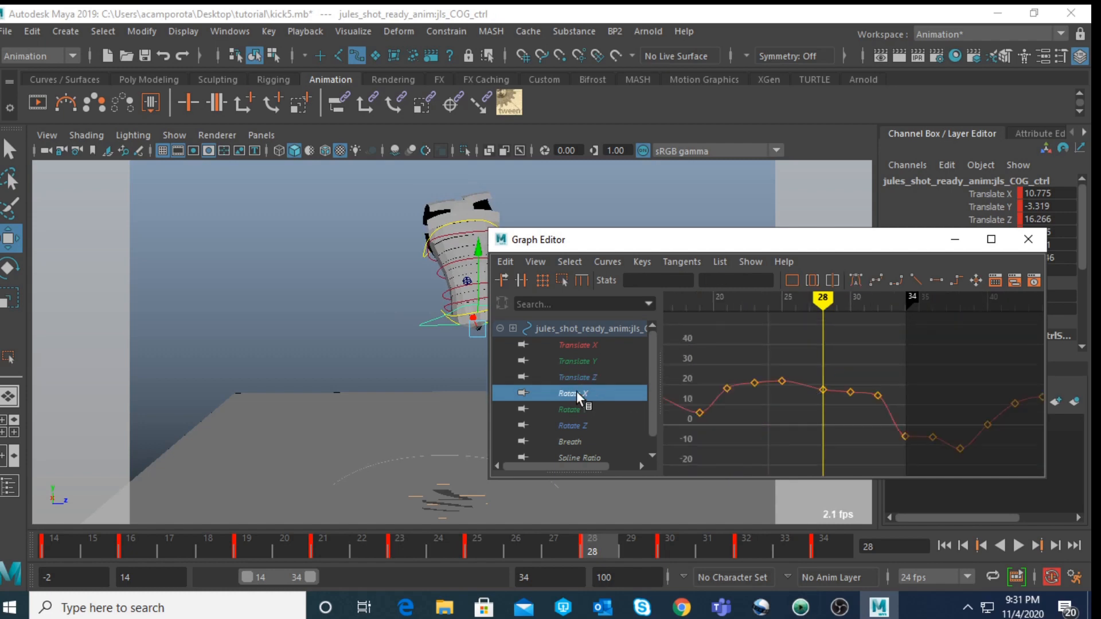
{"action": "key", "text": "e"}
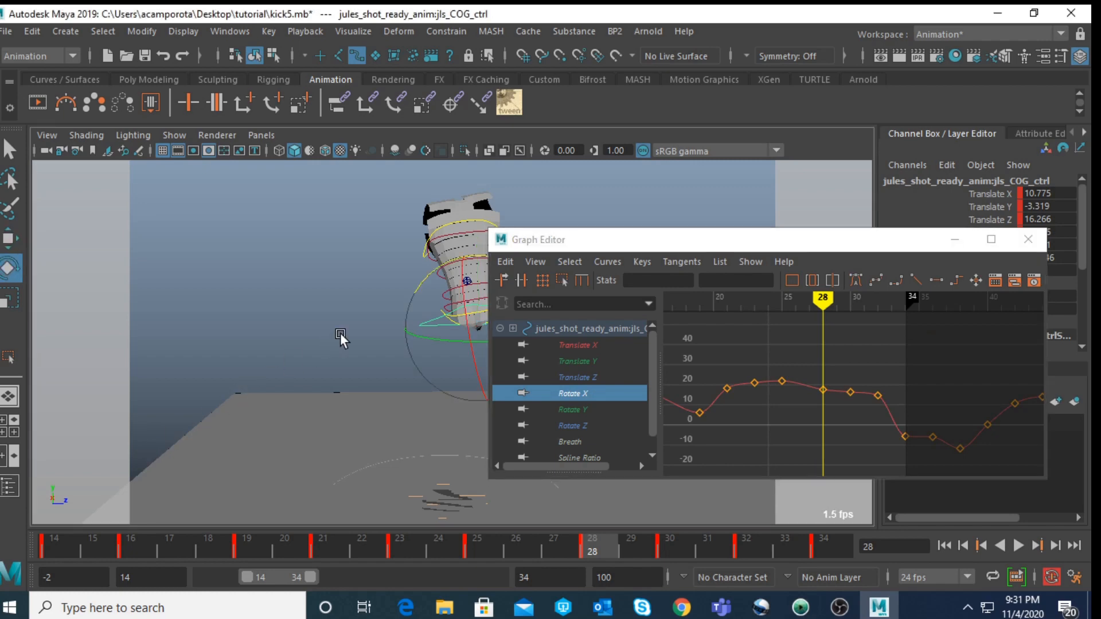
{"action": "left_click", "coordinate": [53, 546]}
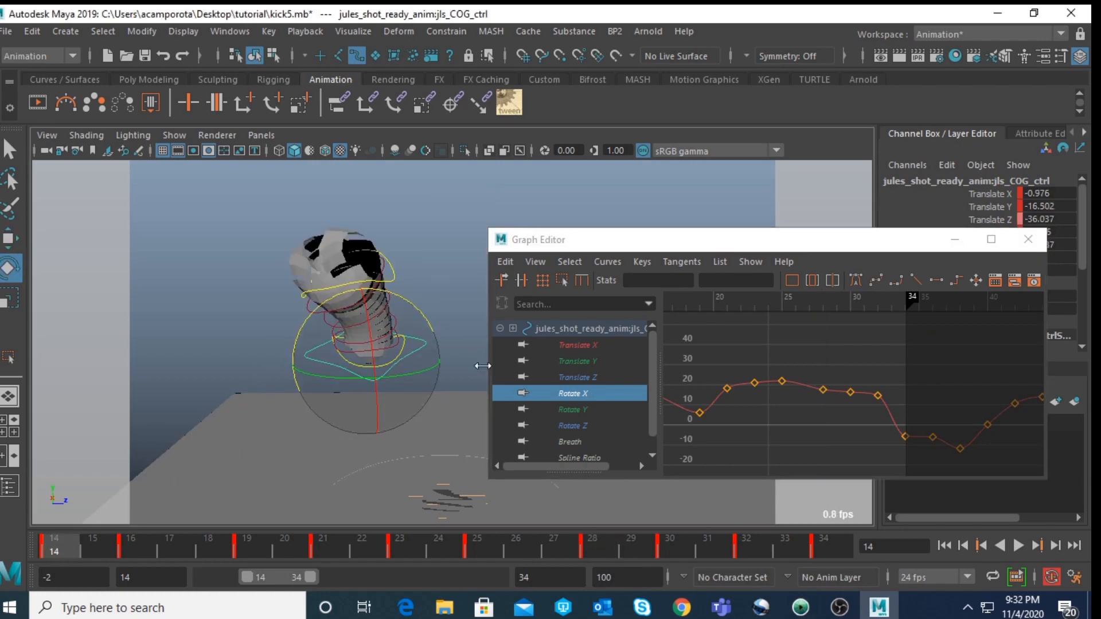
{"action": "left_click", "coordinate": [578, 410]}
{"action": "middle_click_drag", "start_coordinate": [741, 358], "coordinate": [881, 301], "text": "alt"}
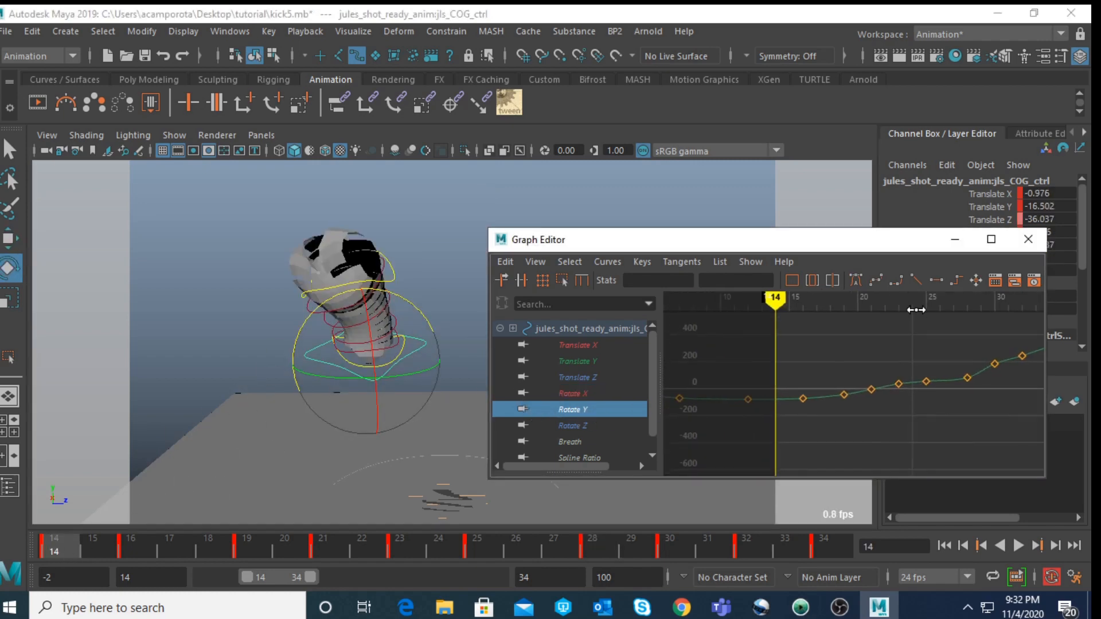
{"action": "right_click_drag", "start_coordinate": [881, 301], "coordinate": [878, 282], "text": "alt+shift"}
{"action": "right_click_drag", "start_coordinate": [961, 359], "coordinate": [949, 349], "text": "alt+shift"}
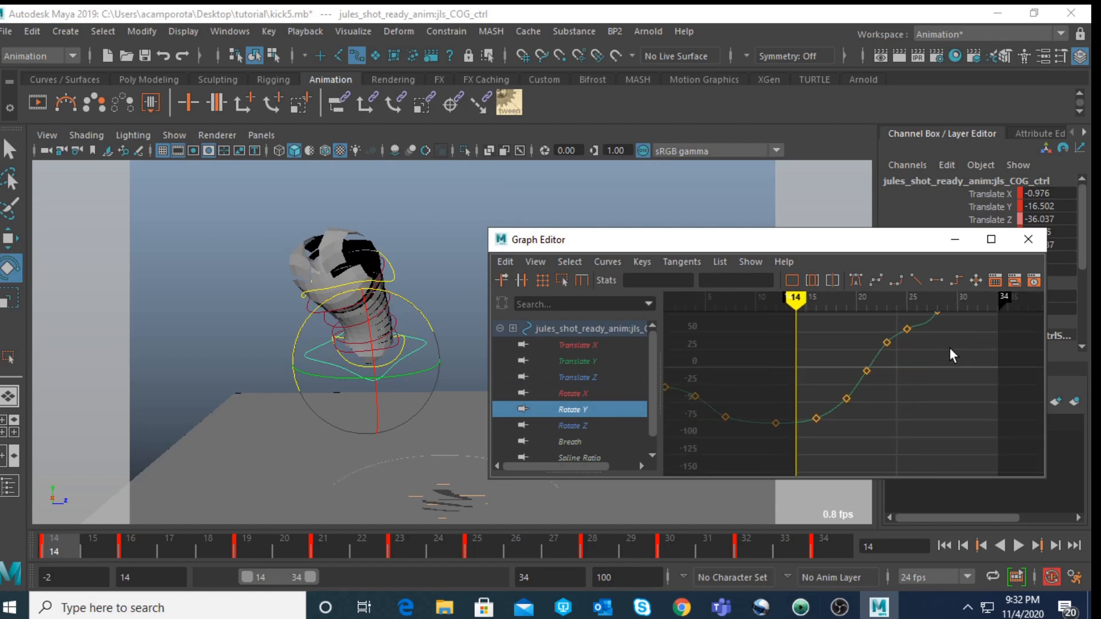
{"action": "middle_click_drag", "start_coordinate": [937, 353], "coordinate": [895, 402], "text": "alt"}
{"action": "right_click_drag", "start_coordinate": [920, 386], "coordinate": [938, 367], "text": "alt+shift"}
{"action": "scroll", "coordinate": [936, 367], "scroll_direction": "down", "scroll_amount": 3}
{"action": "middle_click_drag", "start_coordinate": [786, 408], "coordinate": [807, 384], "text": "alt"}
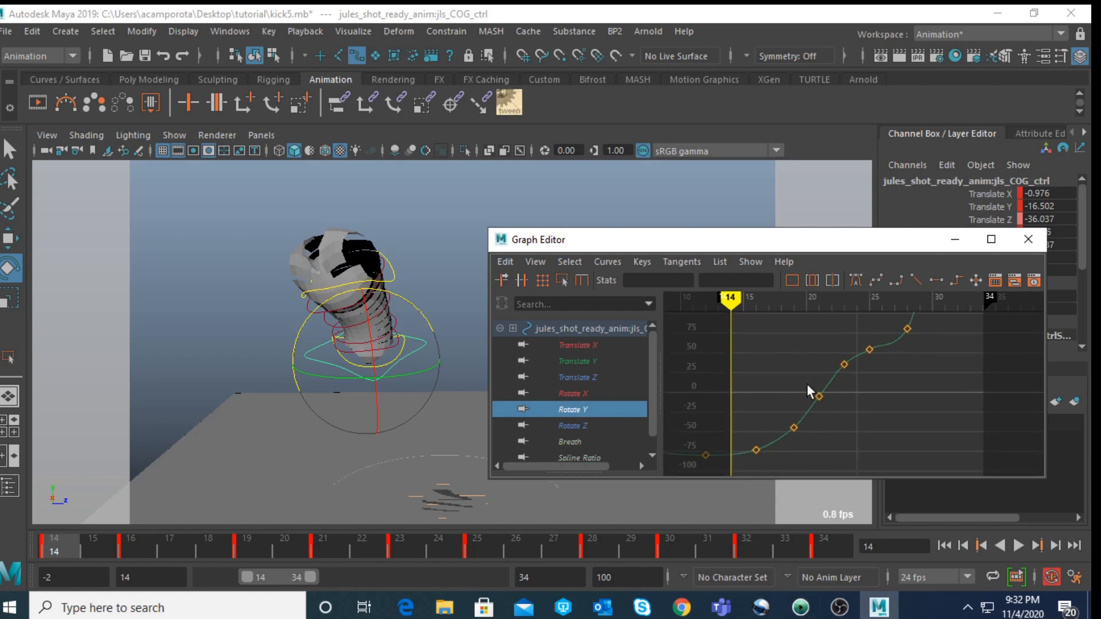
Step: Delete the frame 21 and frame 25 keys from the COG control's Rotate Y curve
{"action": "key", "text": "period"}
{"action": "key", "text": "period"}
{"action": "key", "text": "period"}
{"action": "left_click_drag", "start_coordinate": [805, 393], "coordinate": [826, 404]}
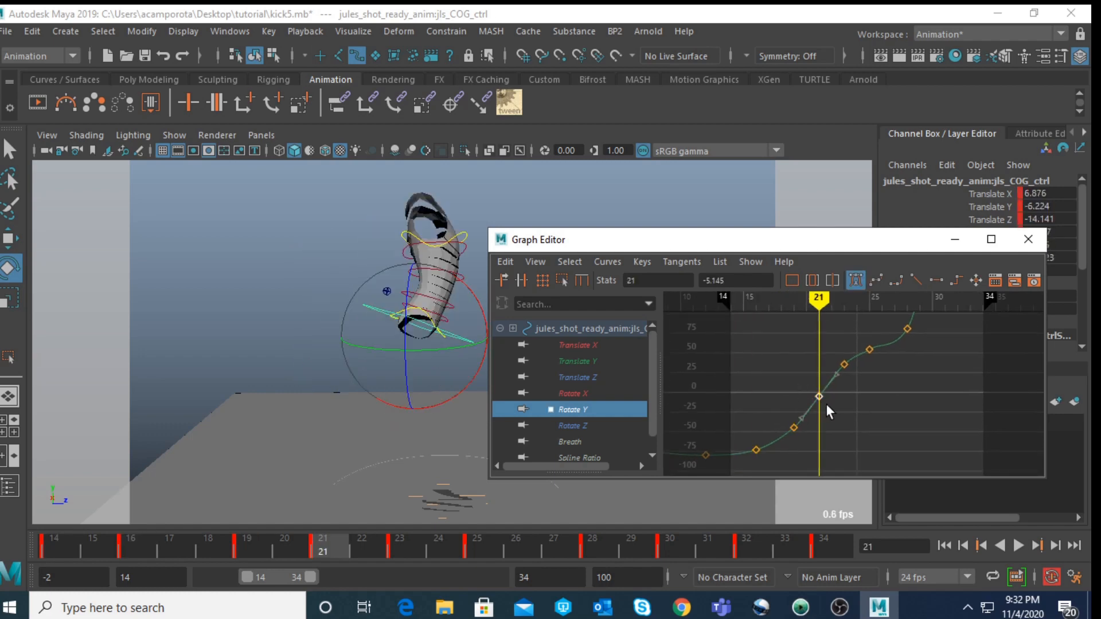
{"action": "key", "text": "Delete"}
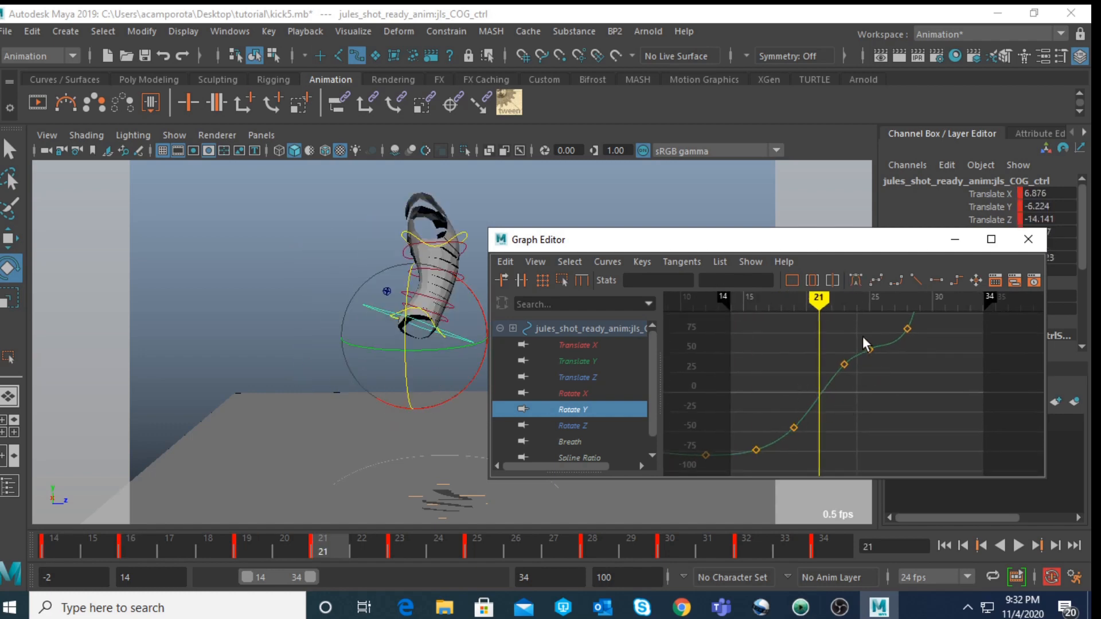
{"action": "left_click_drag", "start_coordinate": [862, 336], "coordinate": [879, 357]}
{"action": "key", "text": "Delete"}
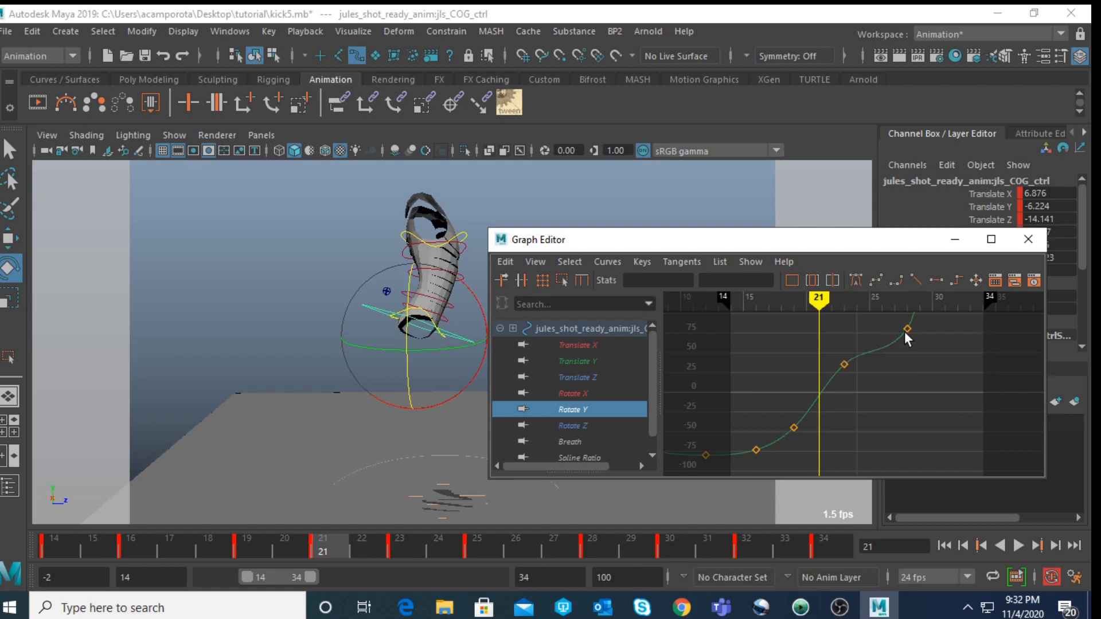
Step: Adjust the incoming tangent of the frame 28 key on the Rotate Y curve to smooth the rise from frame 23
{"action": "middle_click_drag", "start_coordinate": [884, 359], "coordinate": [843, 397], "text": "alt"}
{"action": "scroll", "coordinate": [857, 378], "scroll_direction": "up", "scroll_amount": 3}
{"action": "left_click_drag", "start_coordinate": [890, 357], "coordinate": [889, 357]}
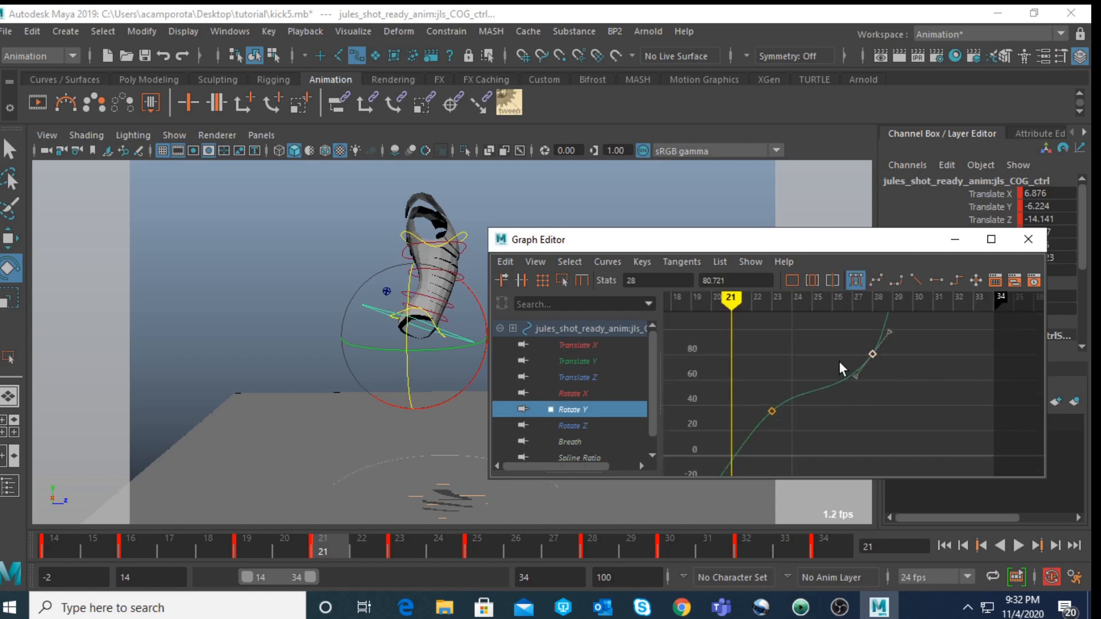
{"action": "middle_click_drag", "start_coordinate": [861, 389], "coordinate": [850, 386]}
Step: Lower the frame 30 key on the Rotate Y curve to 142.928
{"action": "scroll", "coordinate": [855, 372], "scroll_direction": "down", "scroll_amount": 5}
{"action": "right_click_drag", "start_coordinate": [868, 360], "coordinate": [898, 356], "text": "alt"}
{"action": "scroll", "coordinate": [901, 352], "scroll_direction": "down", "scroll_amount": 6}
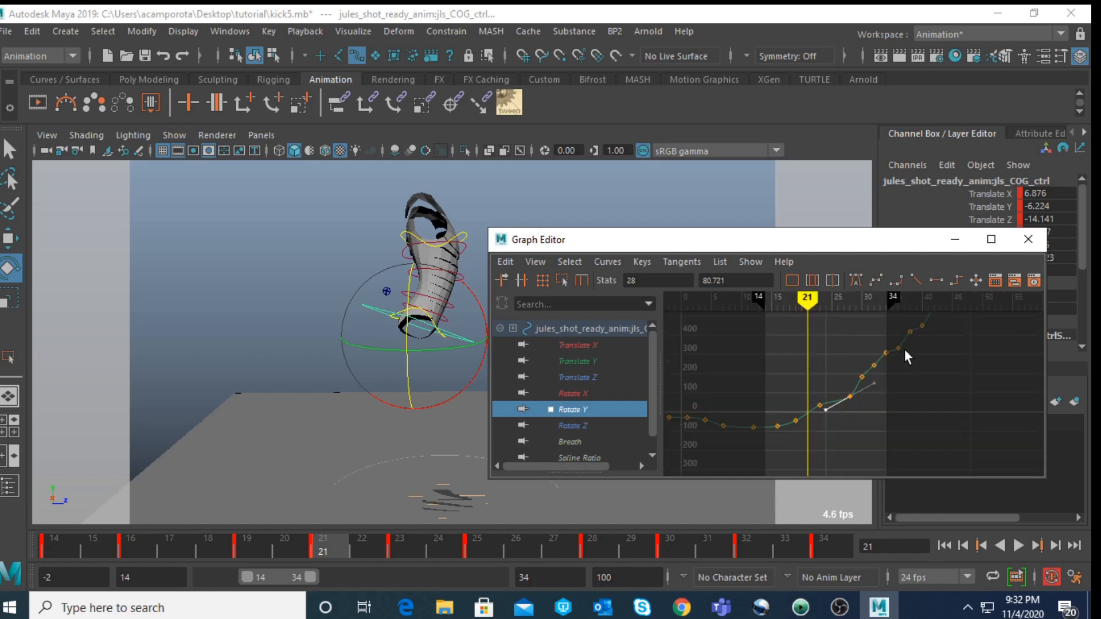
{"action": "scroll", "coordinate": [902, 351], "scroll_direction": "up", "scroll_amount": 2}
{"action": "scroll", "coordinate": [899, 356], "scroll_direction": "up", "scroll_amount": 2}
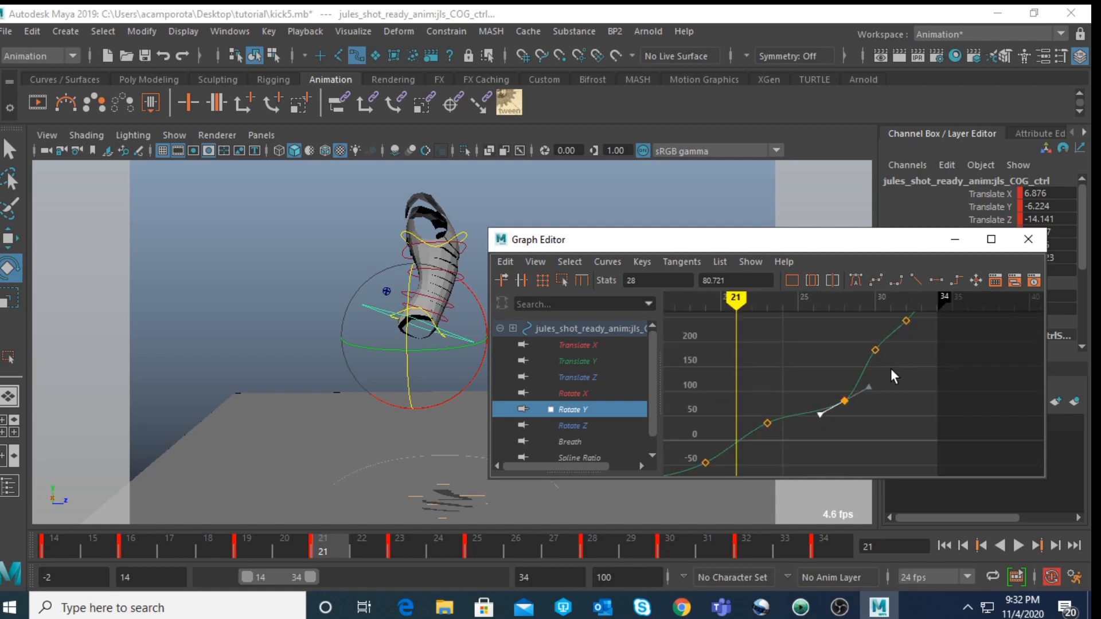
{"action": "key", "text": "period"}
{"action": "key", "text": "period"}
{"action": "key", "text": "period"}
{"action": "key", "text": "period"}
{"action": "left_click_drag", "start_coordinate": [889, 360], "coordinate": [889, 361]}
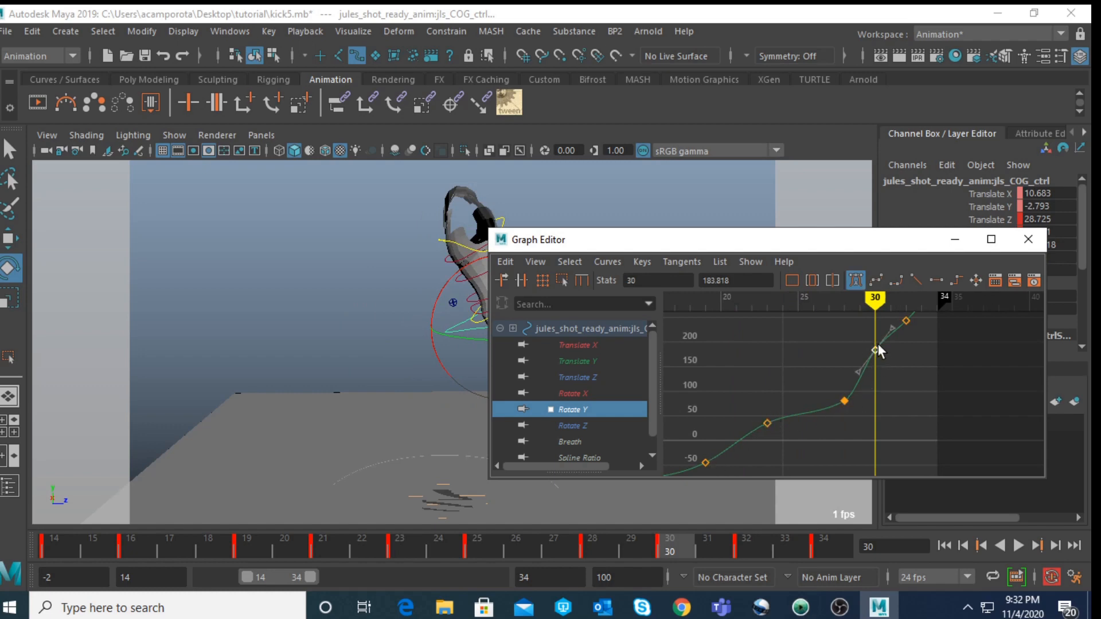
{"action": "middle_click_drag", "start_coordinate": [882, 352], "coordinate": [847, 429]}
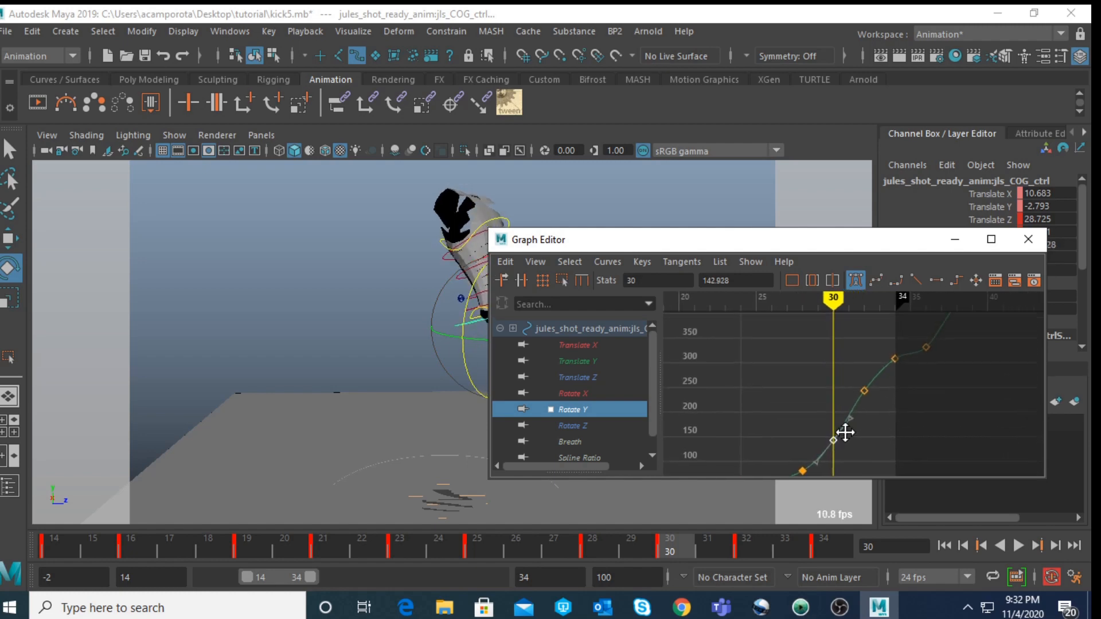
Step: Delete the frame 32 key from the Rotate Y curve
{"action": "left_click", "coordinate": [864, 390]}
{"action": "key", "text": "period"}
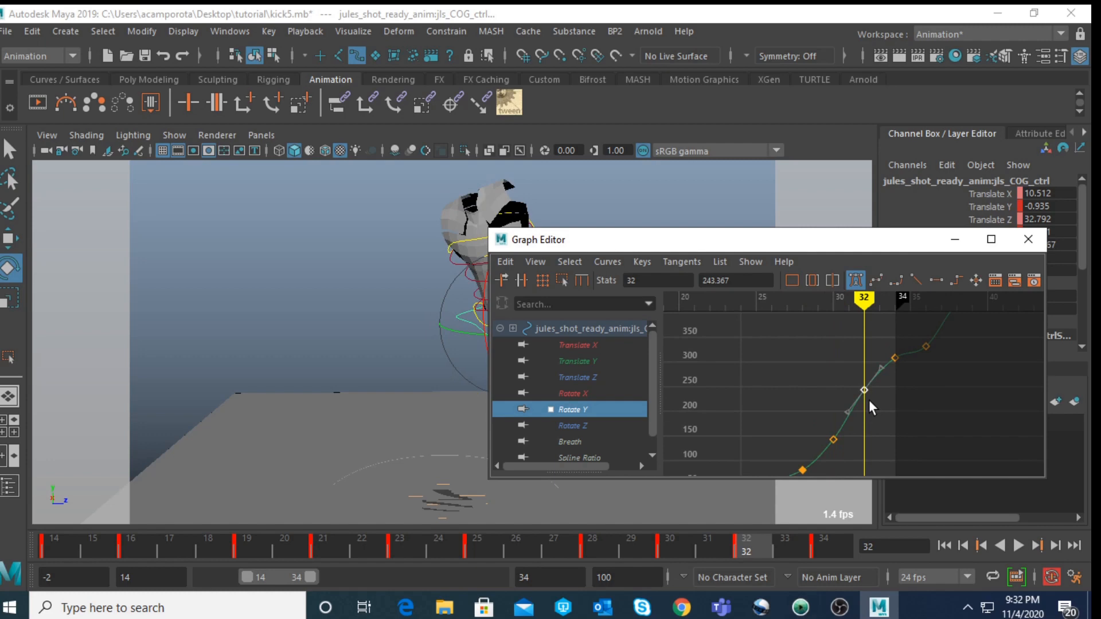
{"action": "key", "text": "Delete"}
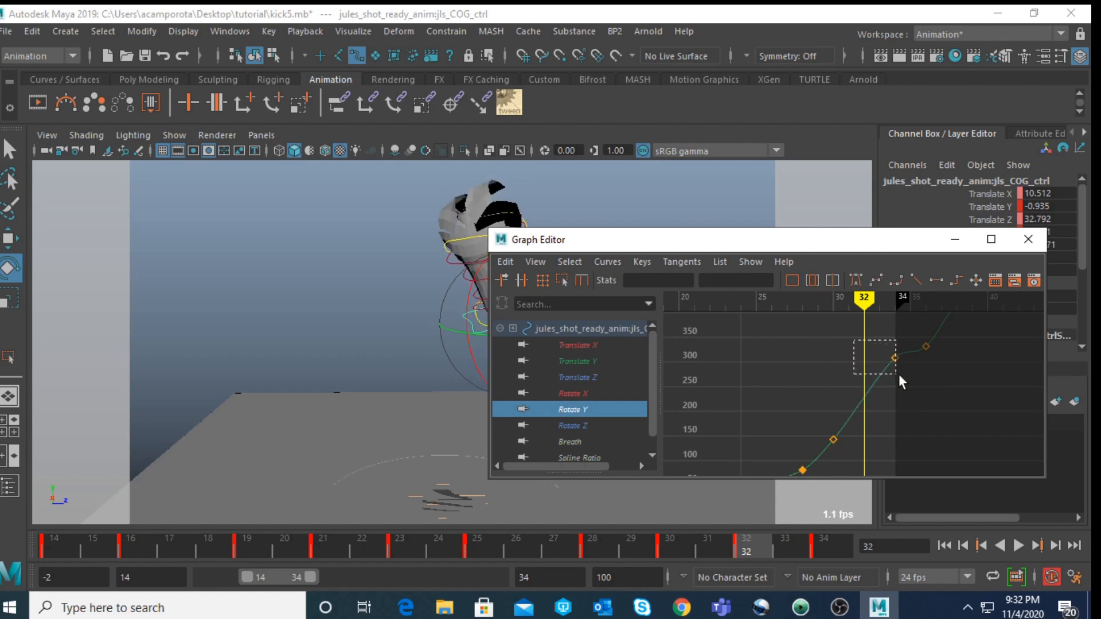
Step: Lower the frame 34 key on the COG control's Rotate Y curve to 298.724
{"action": "left_click_drag", "start_coordinate": [899, 374], "coordinate": [899, 374]}
{"action": "key", "text": "period"}
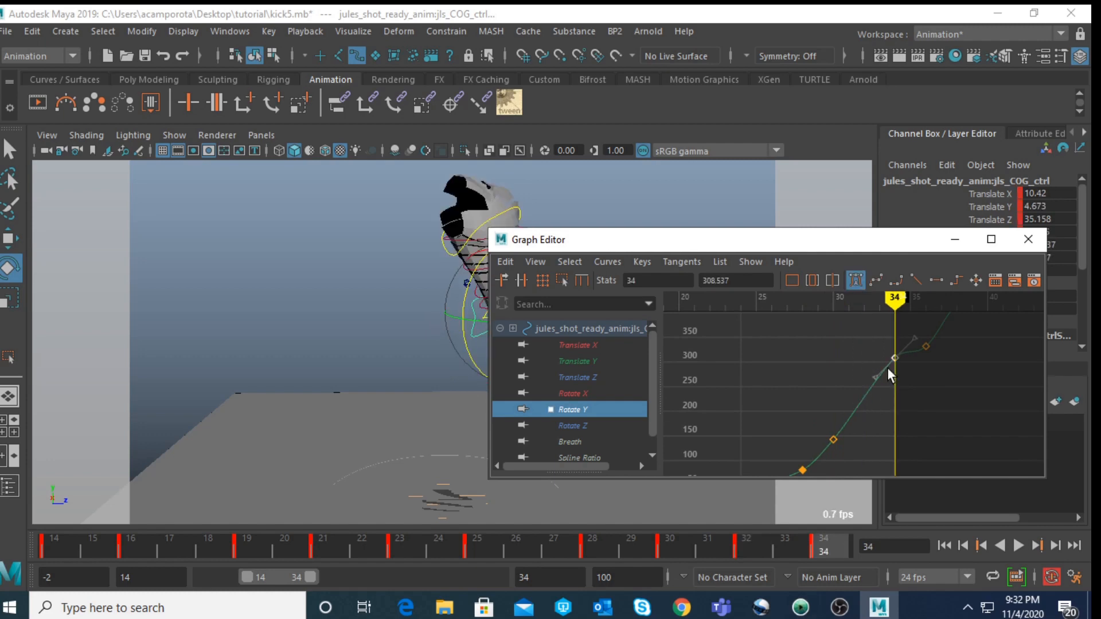
{"action": "middle_click_drag", "start_coordinate": [887, 368], "coordinate": [881, 414]}
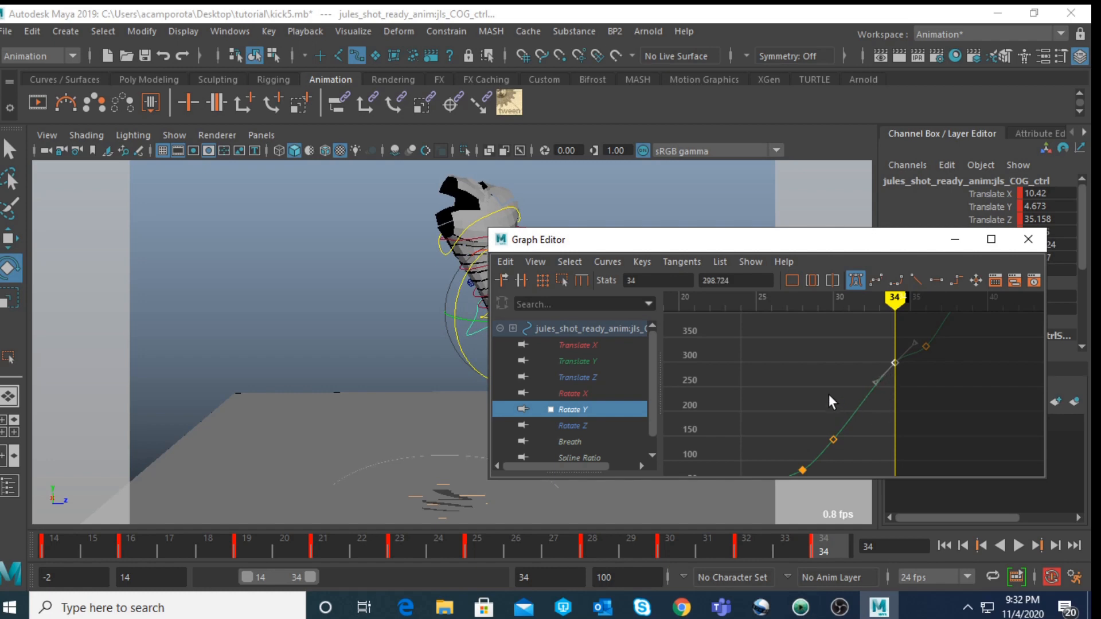
Step: Delete the frame 30 key from the Rotate Y curve
{"action": "scroll", "coordinate": [829, 394], "scroll_direction": "down", "scroll_amount": 3}
{"action": "middle_click_drag", "start_coordinate": [821, 385], "coordinate": [820, 350], "text": "alt"}
{"action": "scroll", "coordinate": [820, 350], "scroll_direction": "up", "scroll_amount": 3}
{"action": "left_click_drag", "start_coordinate": [829, 362], "coordinate": [867, 396]}
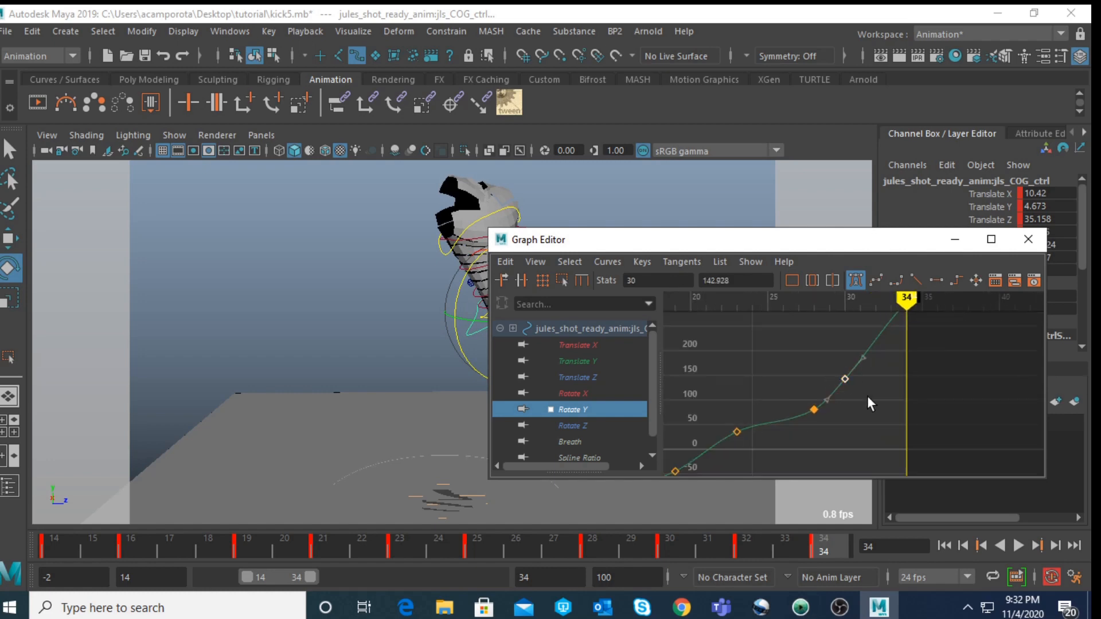
{"action": "key", "text": "Delete"}
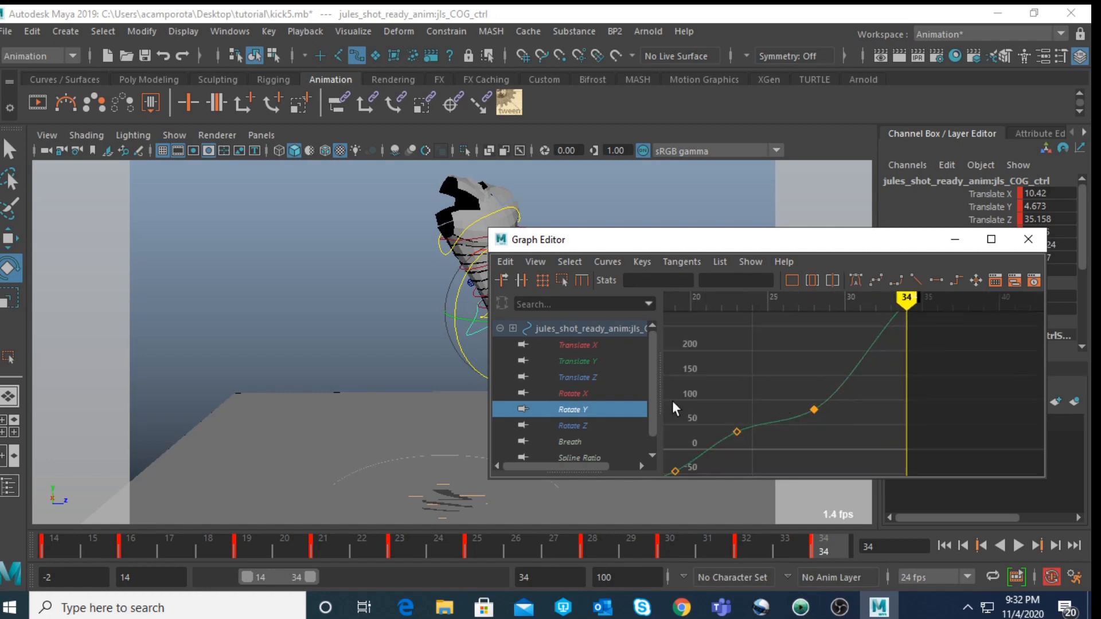
Step: Raise the frame 19 key on the COG control's Rotate Z curve to -10.836
{"action": "left_click", "coordinate": [584, 423]}
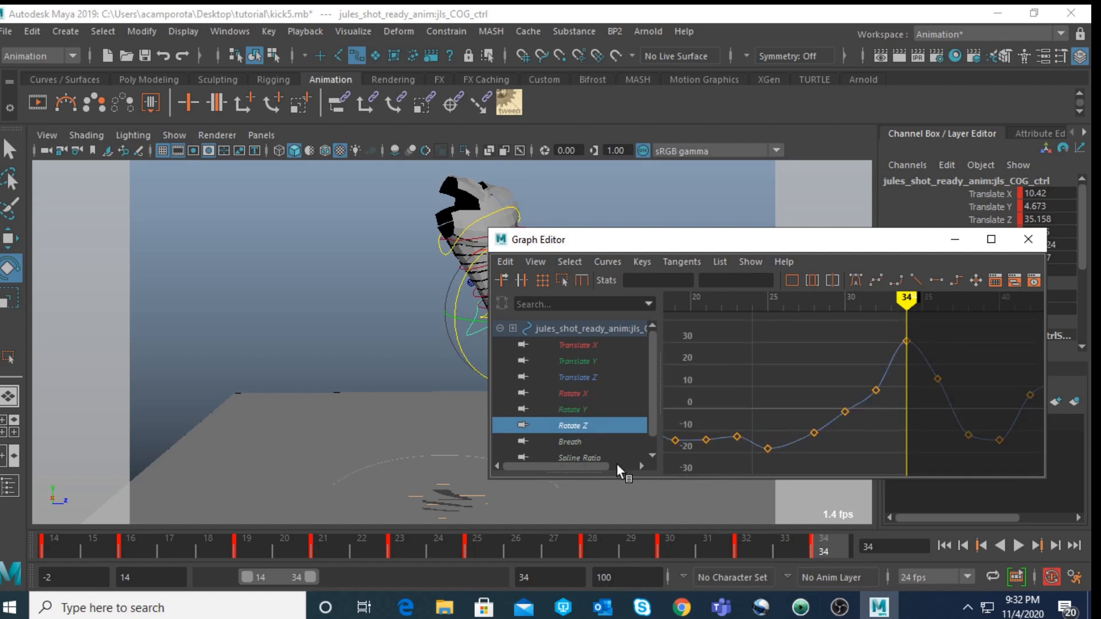
{"action": "left_click_drag", "start_coordinate": [70, 554], "coordinate": [199, 546]}
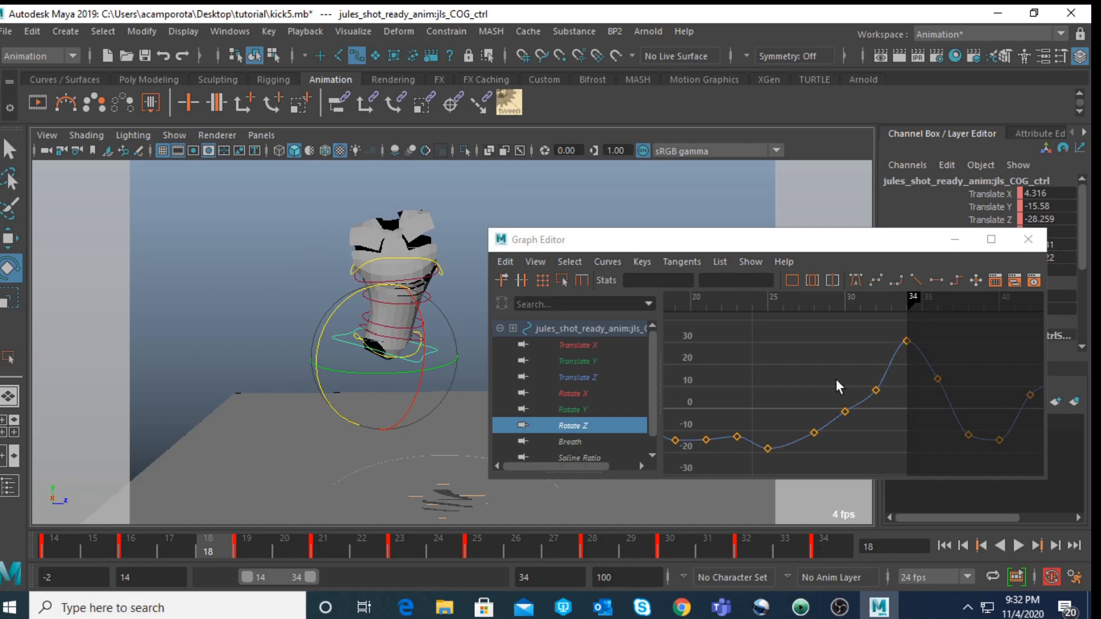
{"action": "middle_click_drag", "start_coordinate": [827, 377], "coordinate": [962, 351], "text": "alt"}
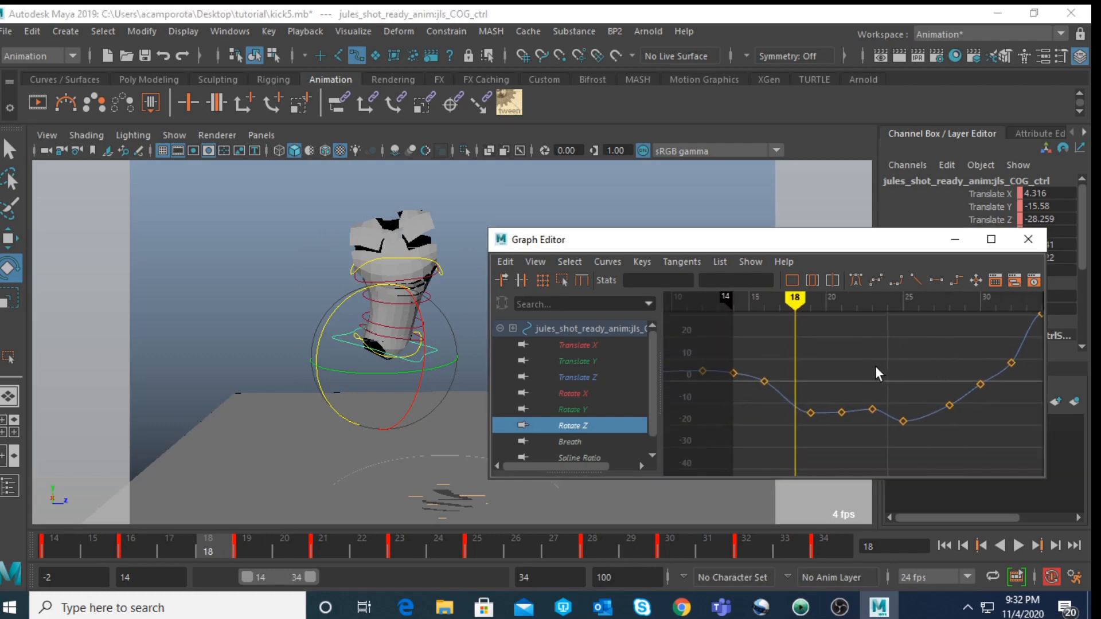
{"action": "key", "text": "period"}
{"action": "left_click_drag", "start_coordinate": [791, 393], "coordinate": [821, 429]}
{"action": "middle_click_drag", "start_coordinate": [807, 421], "coordinate": [805, 415]}
Step: Delete the frame 21 and 23 keys from the Rotate Z curve and adjust the frame 19 key's outgoing tangent toward frame 25
{"action": "key", "text": "period"}
{"action": "key", "text": "period"}
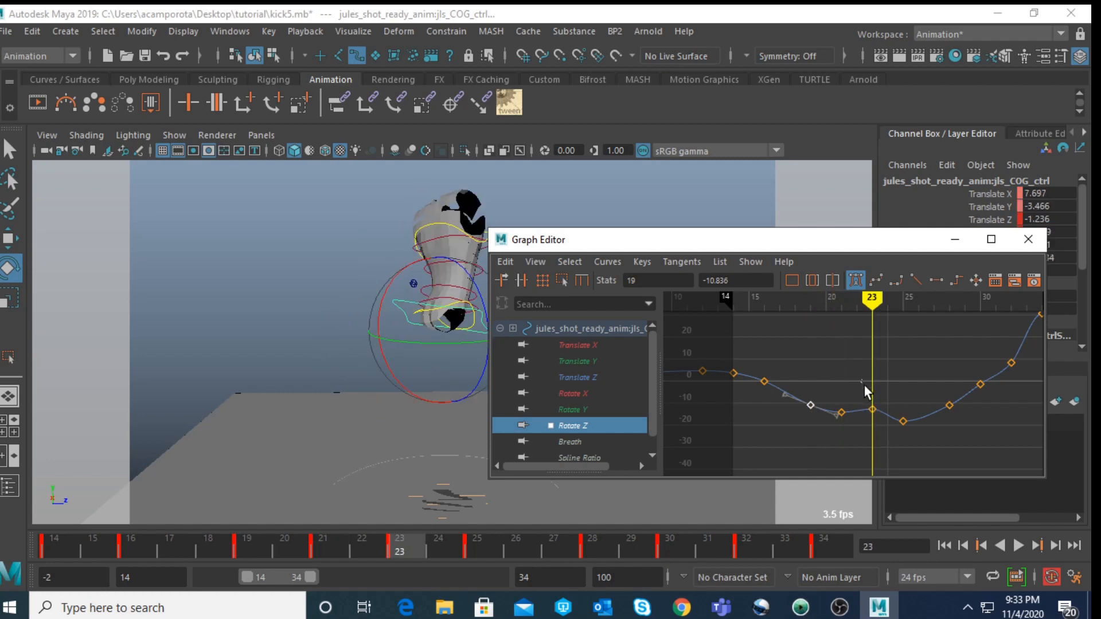
{"action": "left_click_drag", "start_coordinate": [864, 384], "coordinate": [880, 416]}
{"action": "left_click_drag", "start_coordinate": [340, 541], "coordinate": [406, 545]}
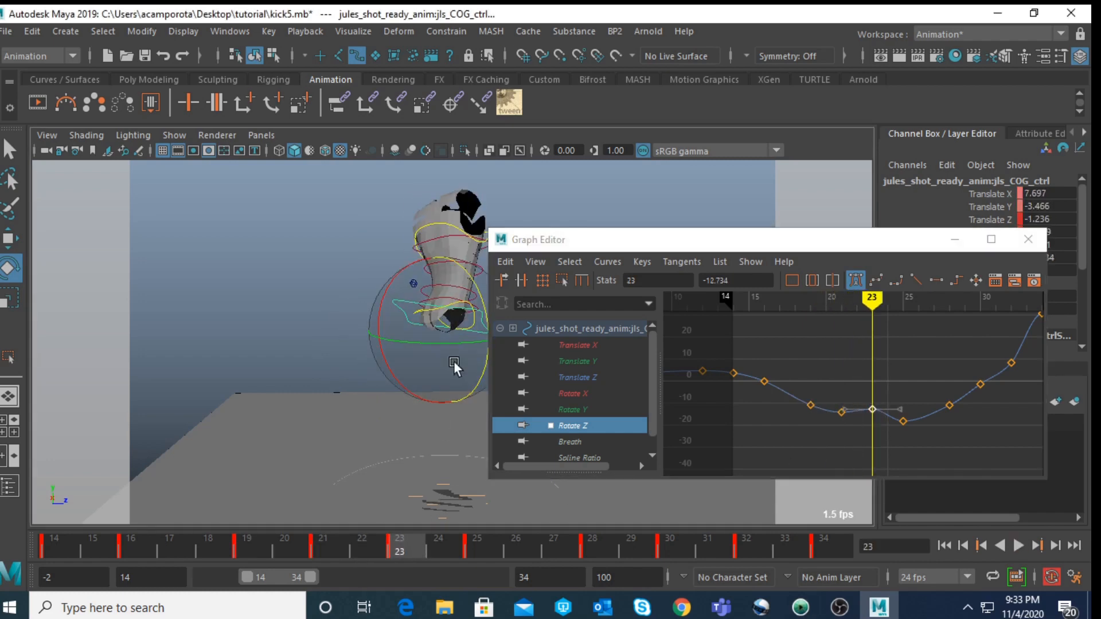
{"action": "left_click_drag", "start_coordinate": [870, 380], "coordinate": [857, 429]}
{"action": "key", "text": "Delete"}
{"action": "key", "text": "Delete"}
{"action": "left_click_drag", "start_coordinate": [802, 376], "coordinate": [849, 419]}
{"action": "middle_click_drag", "start_coordinate": [838, 414], "coordinate": [840, 417]}
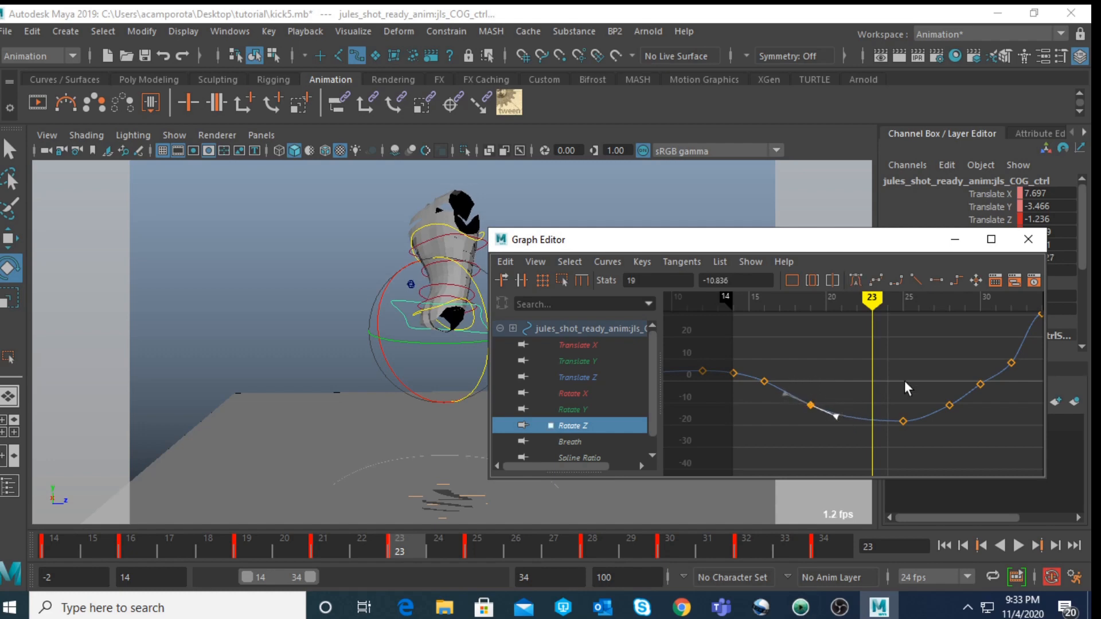
Step: Delete the frame 28 and frame 30 keys from the Rotate Z curve
{"action": "middle_click_drag", "start_coordinate": [892, 378], "coordinate": [827, 383], "text": "alt"}
{"action": "scroll", "coordinate": [827, 384], "scroll_direction": "up", "scroll_amount": 3}
{"action": "left_click_drag", "start_coordinate": [870, 369], "coordinate": [984, 456]}
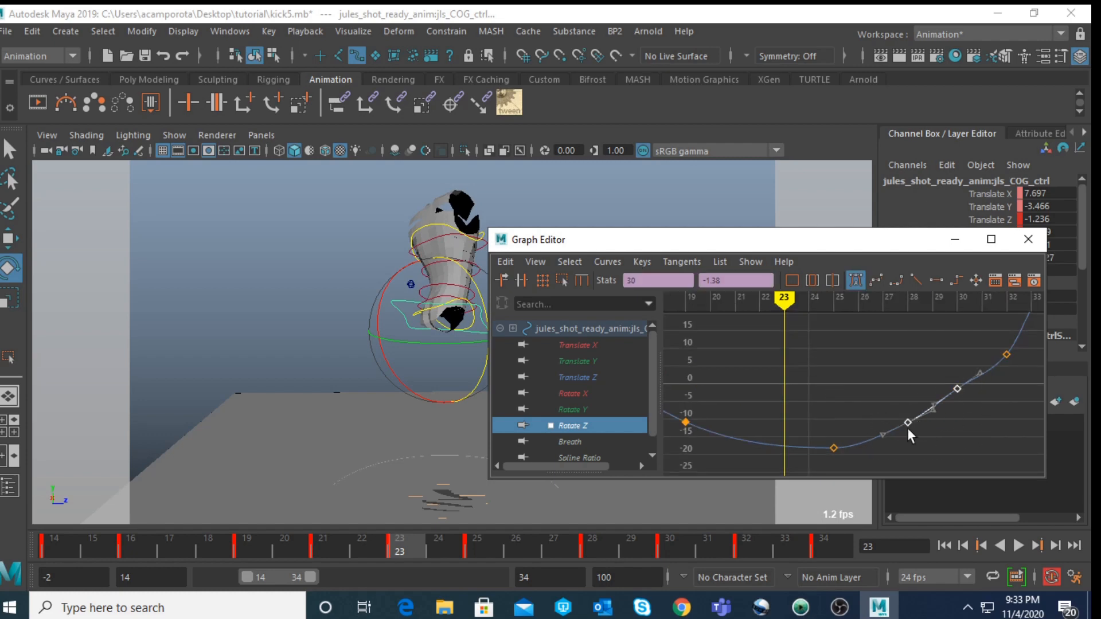
{"action": "key", "text": "period"}
{"action": "key", "text": "period"}
{"action": "key", "text": "period"}
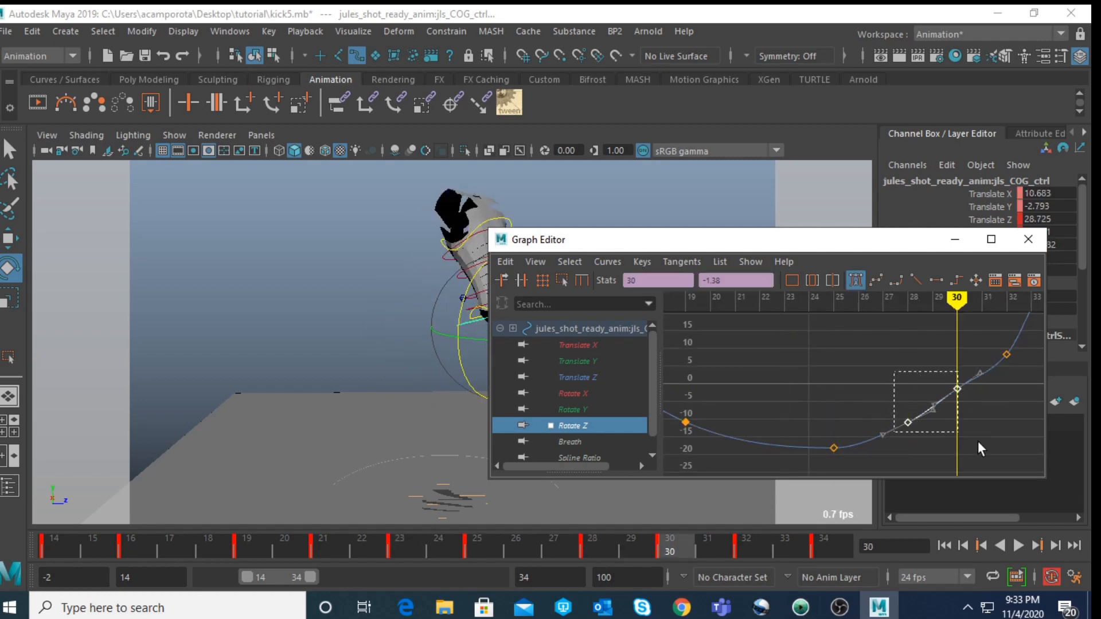
{"action": "left_click", "coordinate": [995, 447]}
{"action": "key", "text": "a"}
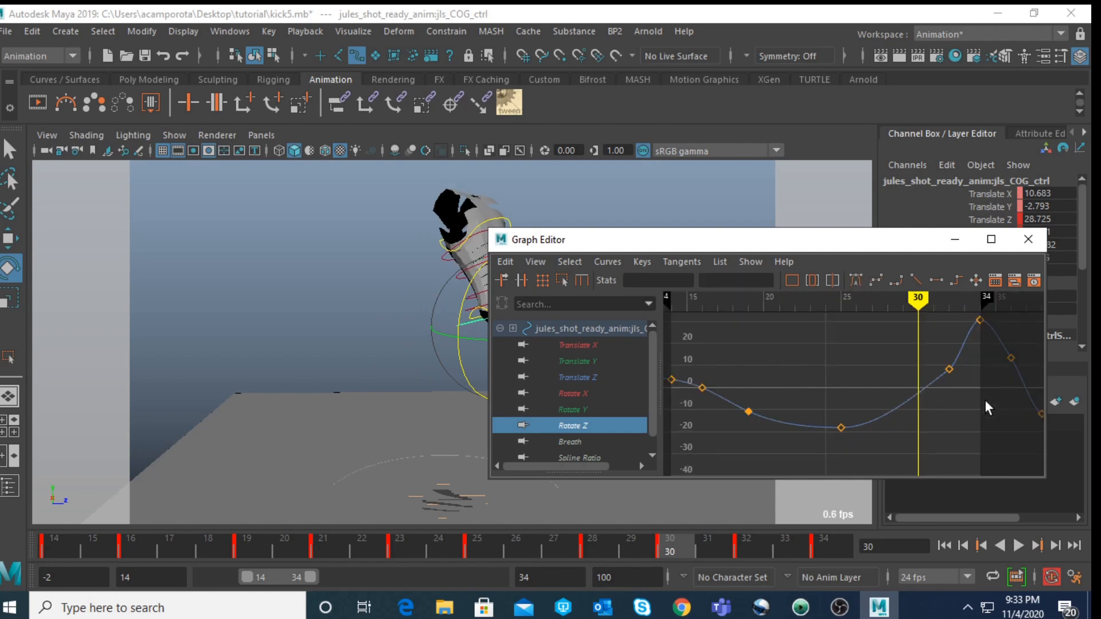
Step: Raise the frame 32 key on the Rotate Z curve to 13.895 for a smooth rise into frame 34
{"action": "middle_click_drag", "start_coordinate": [882, 395], "coordinate": [836, 400], "text": "alt"}
{"action": "right_click_drag", "start_coordinate": [836, 400], "coordinate": [860, 389], "text": "alt+shift"}
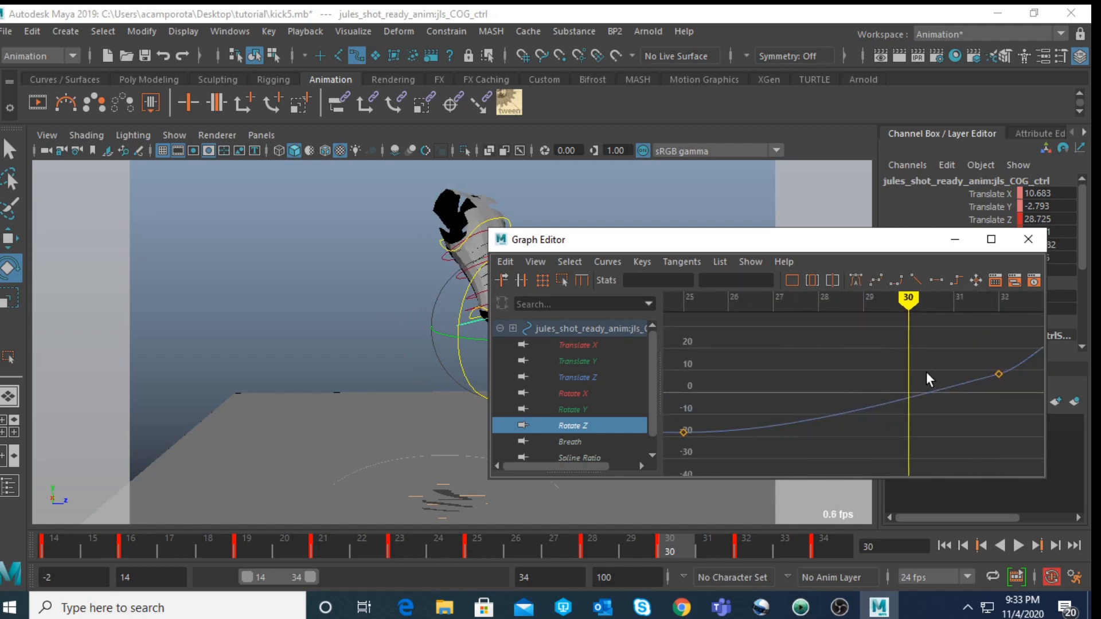
{"action": "middle_click_drag", "start_coordinate": [923, 372], "coordinate": [847, 392], "text": "alt"}
{"action": "right_click_drag", "start_coordinate": [848, 392], "coordinate": [881, 365], "text": "alt+shift"}
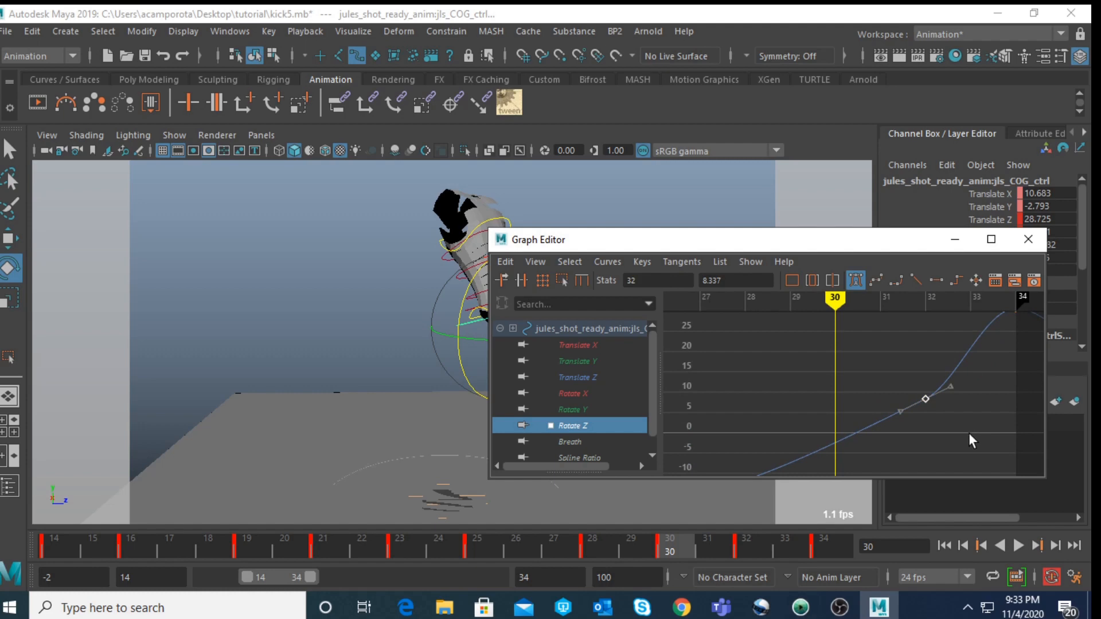
{"action": "key", "text": "period"}
{"action": "middle_click_drag", "start_coordinate": [927, 423], "coordinate": [903, 396]}
{"action": "scroll", "coordinate": [902, 396], "scroll_direction": "down", "scroll_amount": 5}
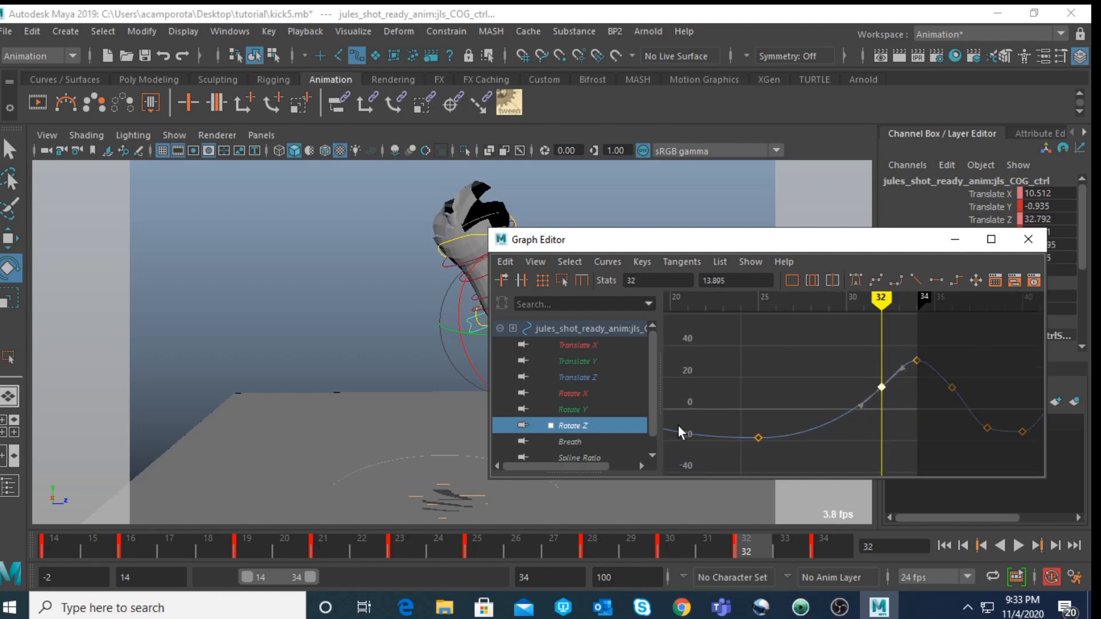
Step: Lower the frame 21 key on the COG control's Rotate X curve to 15.572 and steepen its tangent
{"action": "left_click", "coordinate": [575, 396]}
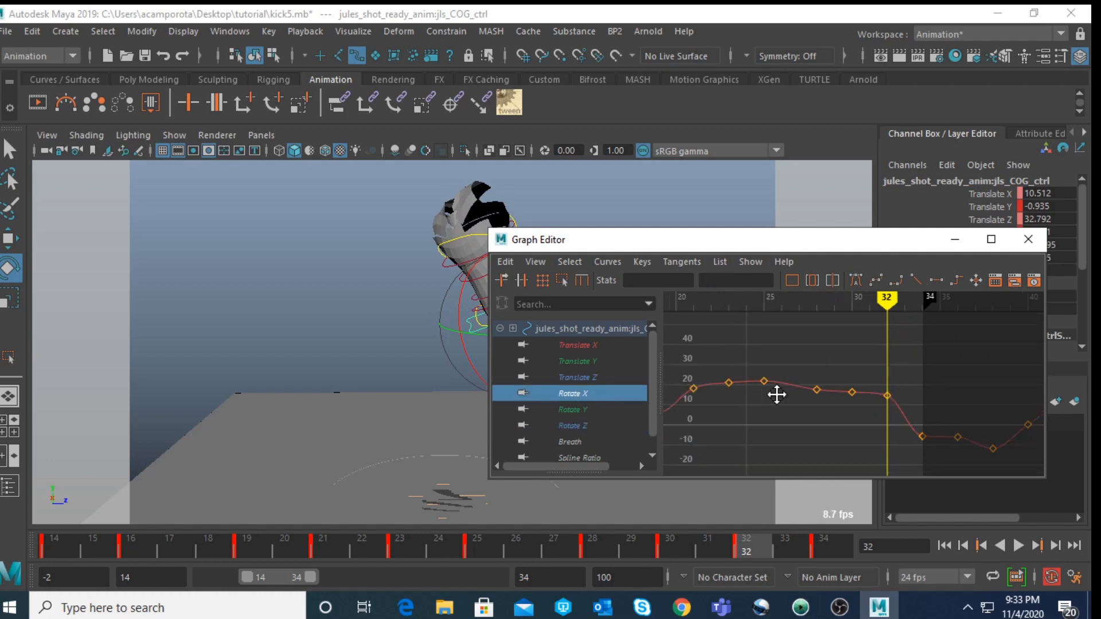
{"action": "key", "text": "f"}
{"action": "right_click_drag", "start_coordinate": [859, 407], "coordinate": [843, 382], "text": "alt+shift"}
{"action": "middle_click_drag", "start_coordinate": [842, 383], "coordinate": [856, 423], "text": "alt"}
{"action": "key", "text": "comma"}
{"action": "key", "text": "comma"}
{"action": "key", "text": "comma"}
{"action": "key", "text": "comma"}
{"action": "key", "text": "comma"}
{"action": "key", "text": "comma"}
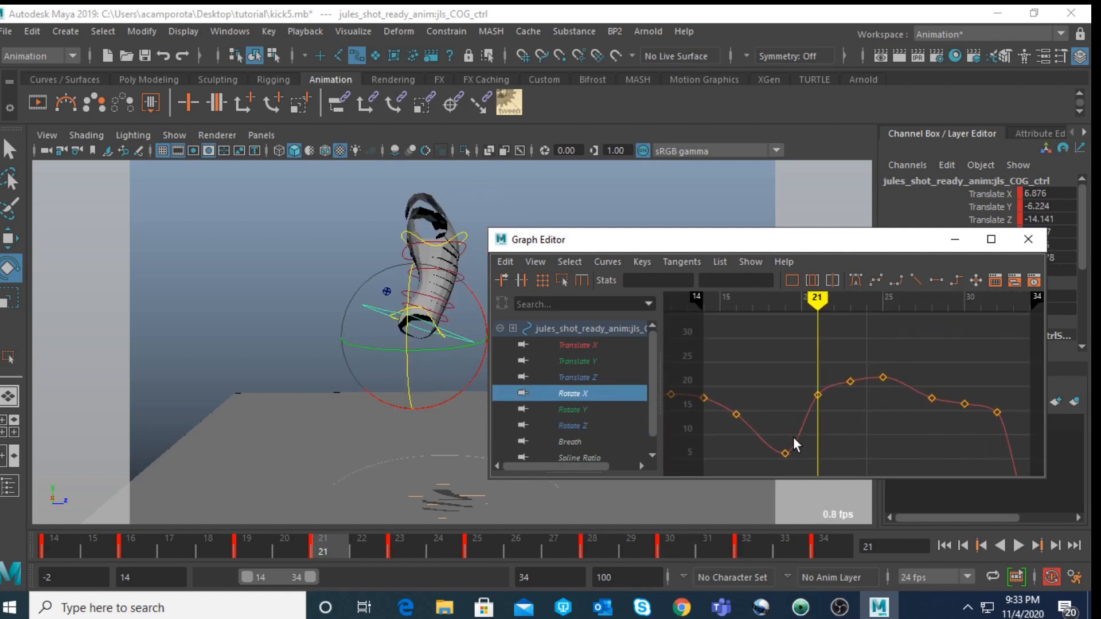
{"action": "key", "text": "period"}
{"action": "left_click_drag", "start_coordinate": [796, 390], "coordinate": [822, 407]}
{"action": "key", "text": "w"}
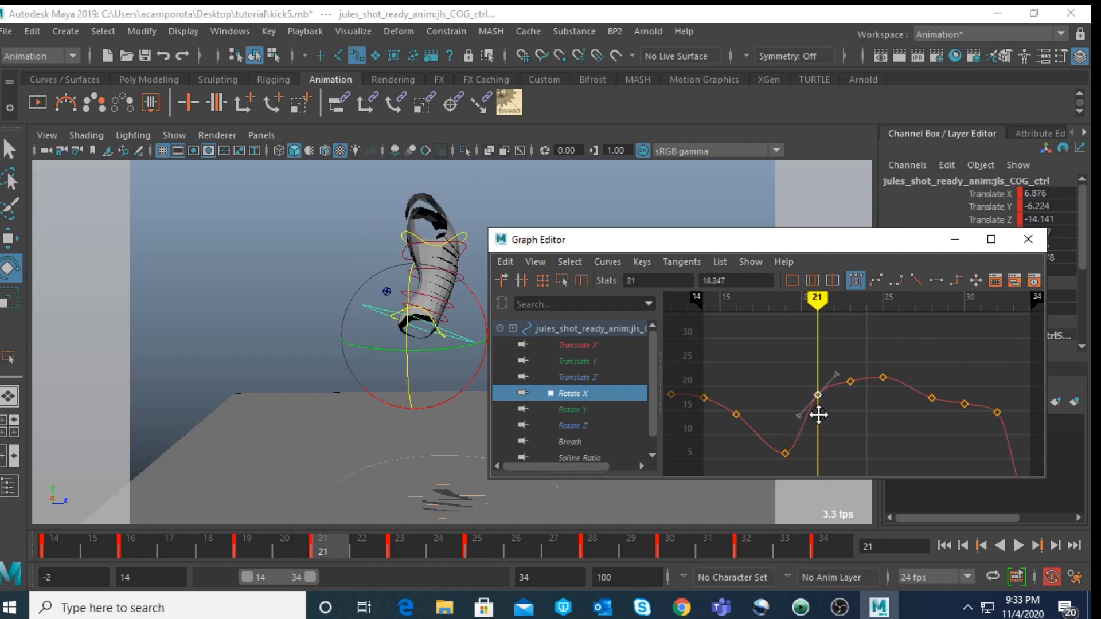
{"action": "middle_click_drag", "start_coordinate": [819, 413], "coordinate": [822, 427]}
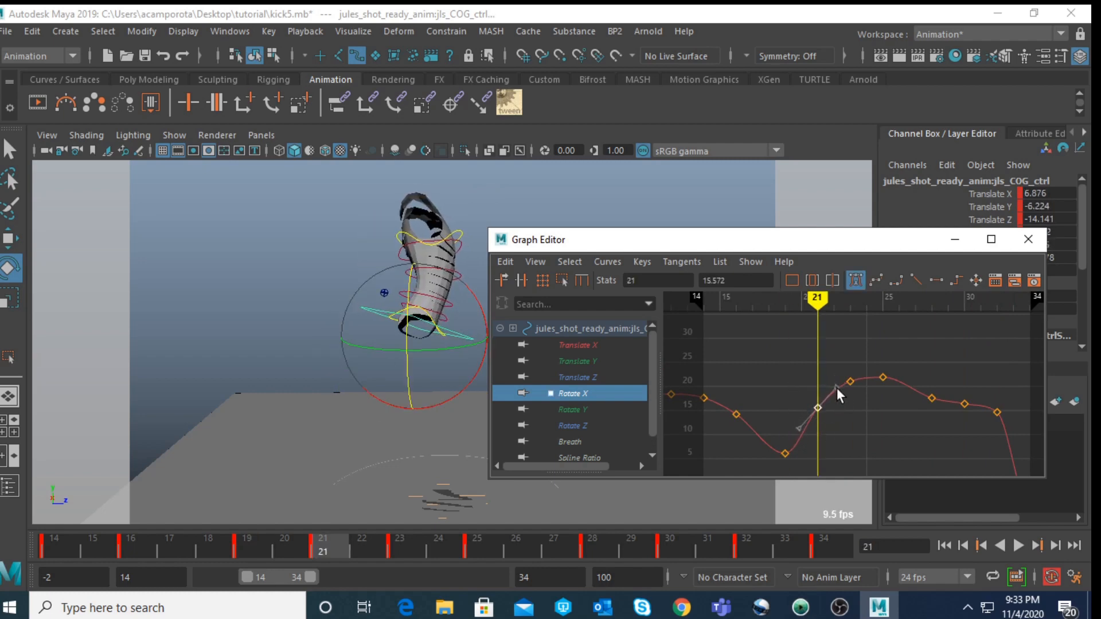
{"action": "left_click", "coordinate": [837, 389]}
{"action": "middle_click_drag", "start_coordinate": [837, 389], "coordinate": [837, 384]}
Step: Raise the frame 28 key on the Rotate X curve to 19.936
{"action": "key", "text": "period"}
{"action": "key", "text": "period"}
{"action": "key", "text": "period"}
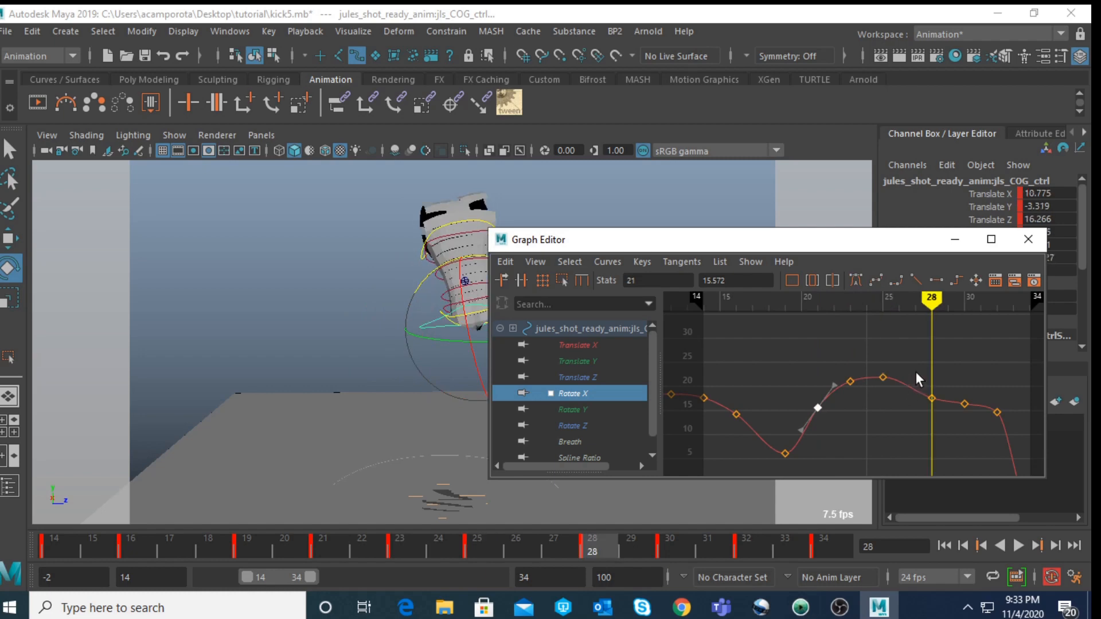
{"action": "left_click_drag", "start_coordinate": [918, 378], "coordinate": [937, 411]}
{"action": "middle_click_drag", "start_coordinate": [931, 411], "coordinate": [929, 401]}
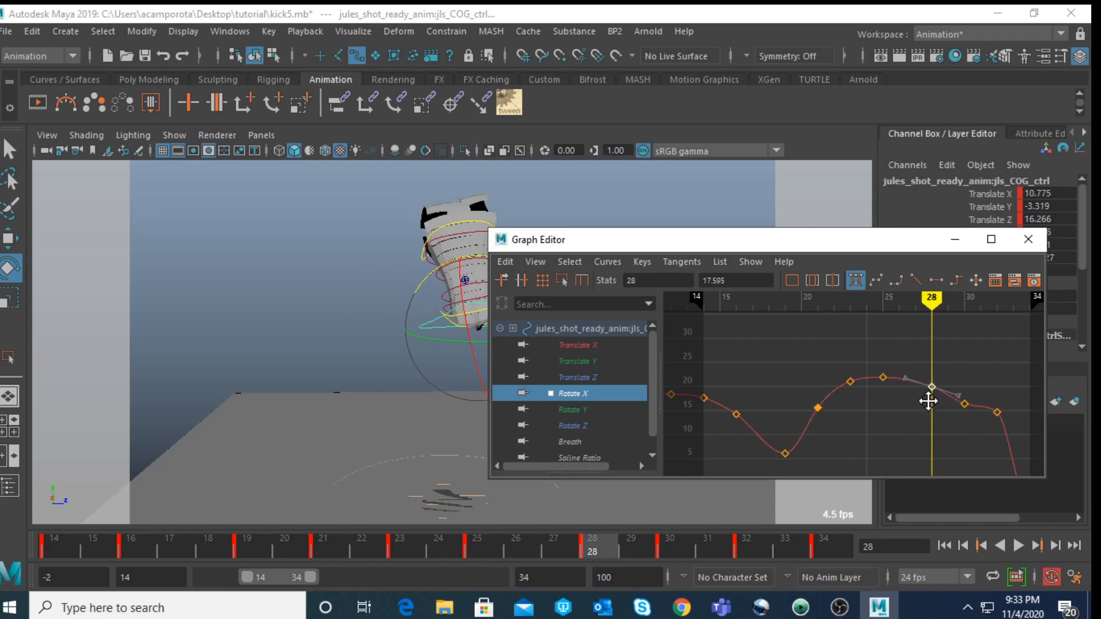
Step: Delete the frame 30 key from the Rotate X curve
{"action": "left_click_drag", "start_coordinate": [955, 370], "coordinate": [976, 415]}
{"action": "key", "text": "Delete"}
{"action": "key", "text": "period"}
{"action": "key", "text": "period"}
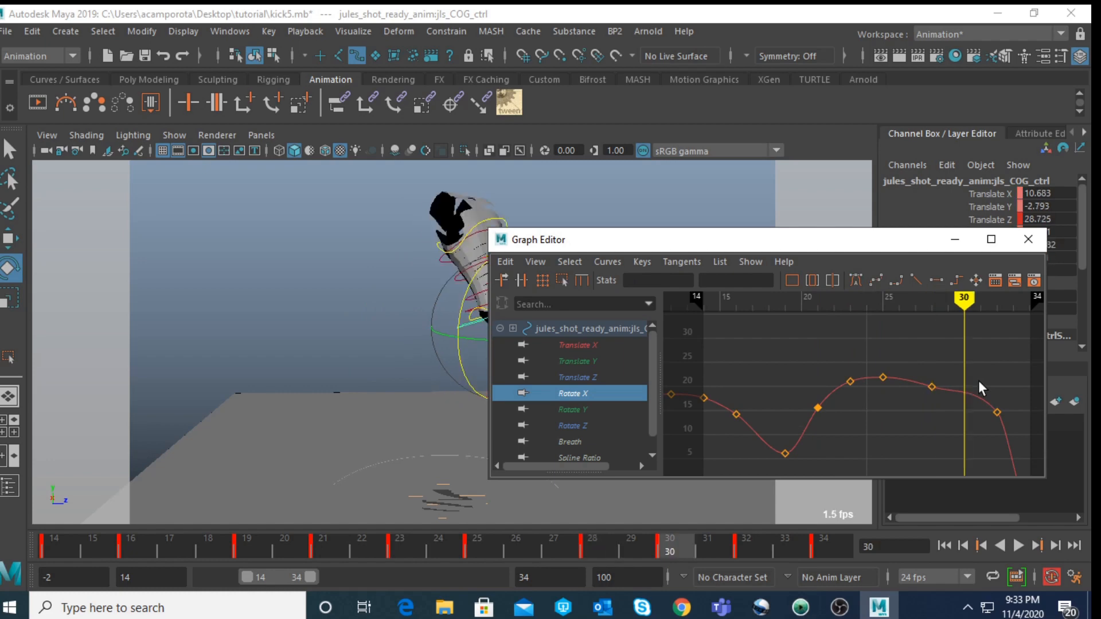
Step: Lower the frame 32 key on the Rotate X curve and adjust the frame 28 key's tangent to round the descent
{"action": "left_click_drag", "start_coordinate": [978, 381], "coordinate": [1004, 428]}
{"action": "middle_click_drag", "start_coordinate": [1004, 428], "coordinate": [999, 452]}
{"action": "left_click", "coordinate": [932, 387]}
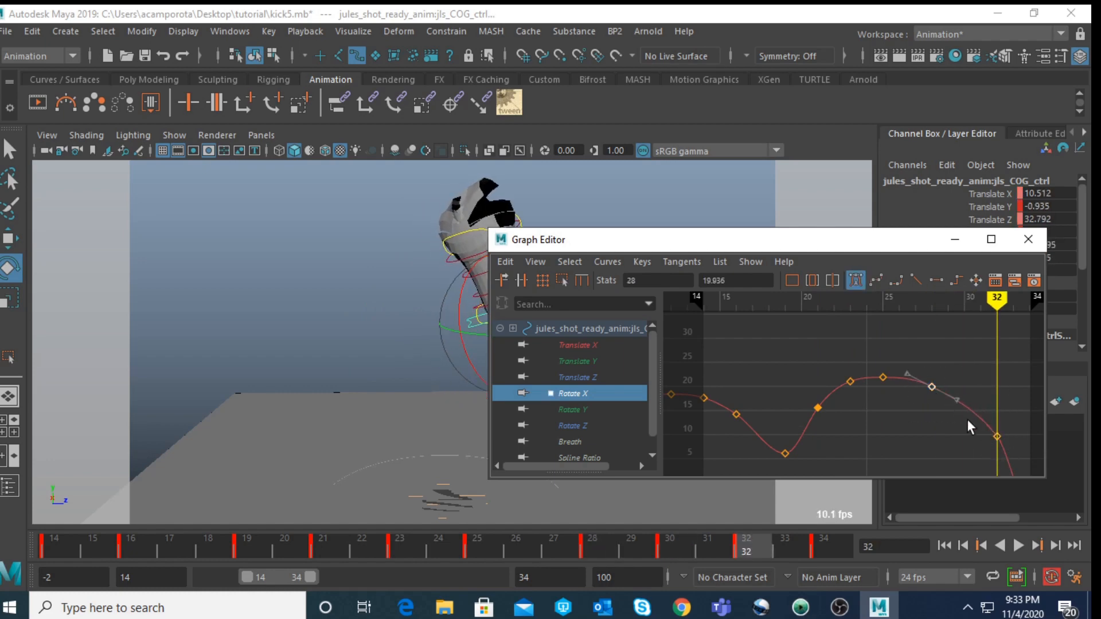
Step: Adjust the frame 16 key's tangent on the Rotate X curve to smooth the drop toward frame 19
{"action": "left_click_drag", "start_coordinate": [806, 391], "coordinate": [846, 437]}
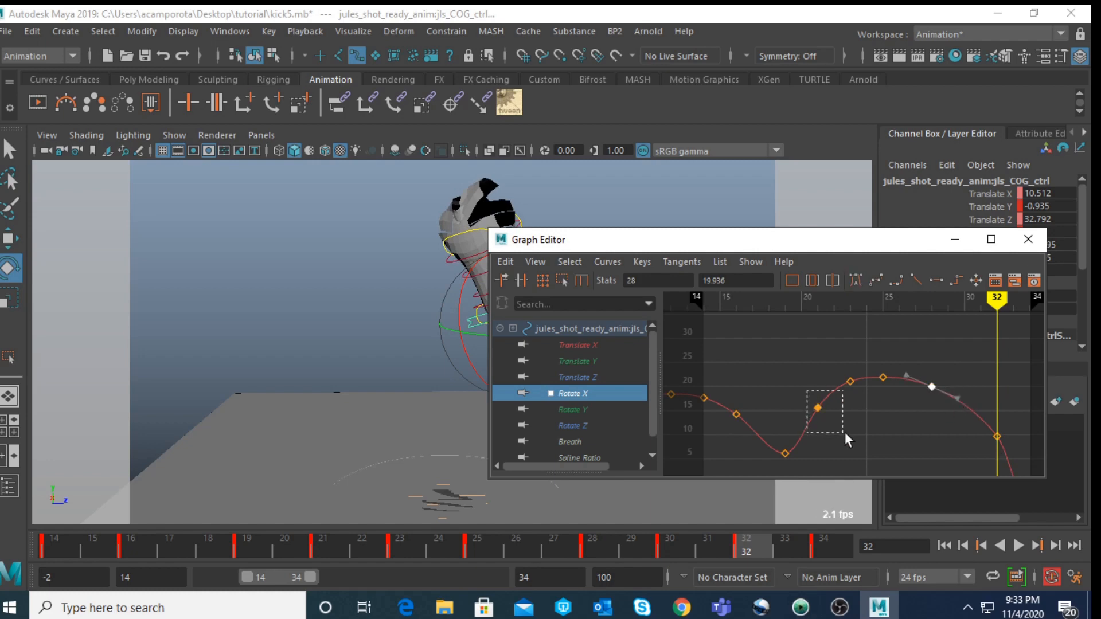
{"action": "mouse_move", "coordinate": [753, 409]}
{"action": "left_mouse_down"}
{"action": "mouse_move", "coordinate": [738, 446]}
{"action": "mouse_move", "coordinate": [761, 430]}
{"action": "left_mouse_up"}
{"action": "left_click", "coordinate": [759, 431]}
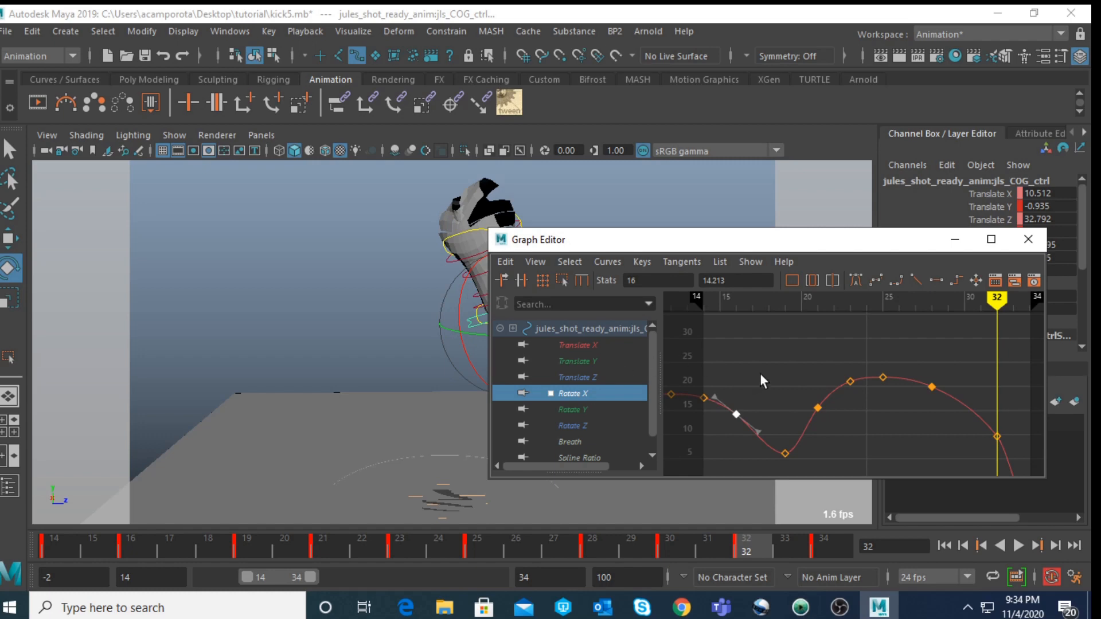
{"action": "left_click", "coordinate": [734, 380]}
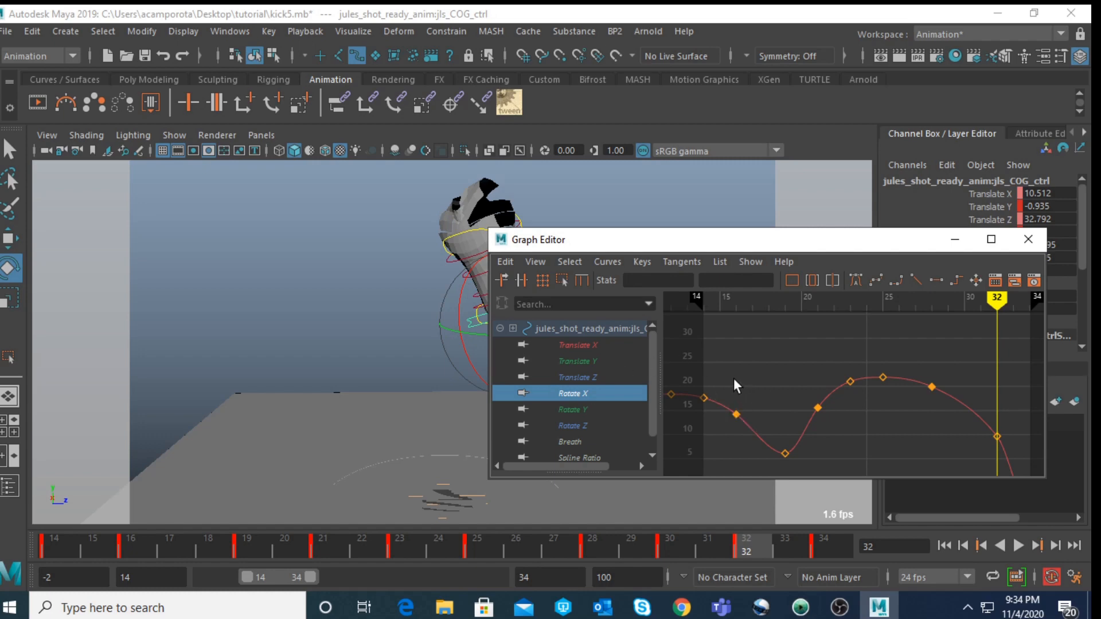
Step: Adjust the COG control's Rotate X key at frame 16 to a value of about 13.5
{"action": "left_click", "coordinate": [745, 427]}
{"action": "middle_click_drag", "start_coordinate": [746, 431], "coordinate": [747, 431]}
{"action": "middle_click_drag", "start_coordinate": [936, 424], "coordinate": [909, 366], "text": "alt"}
{"action": "right_click_drag", "start_coordinate": [938, 396], "coordinate": [930, 390], "text": "alt+shift"}
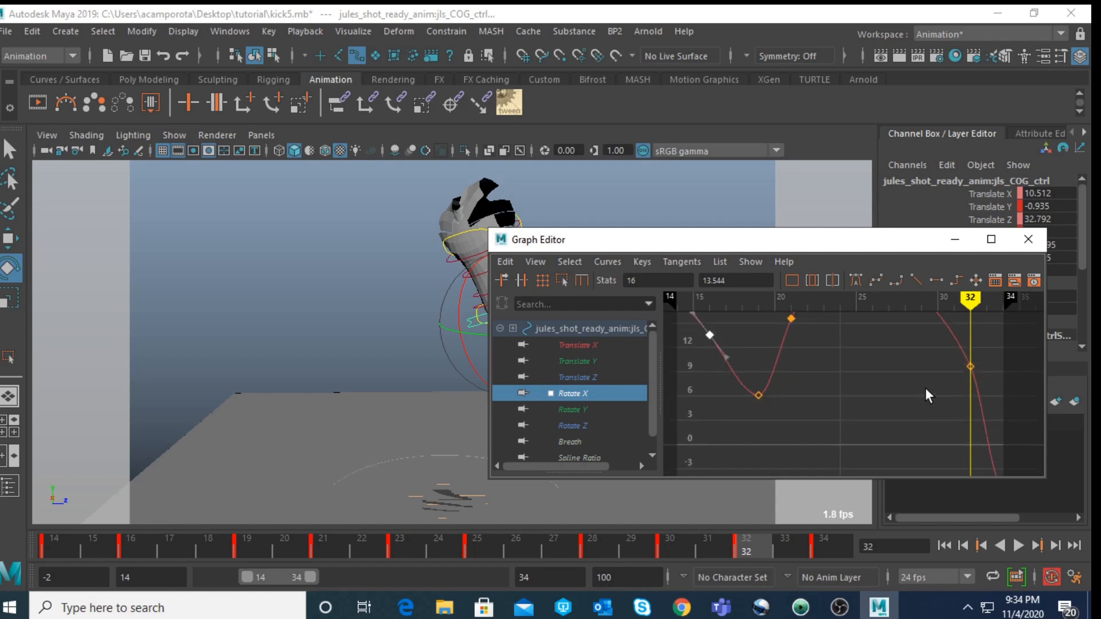
{"action": "middle_click_drag", "start_coordinate": [908, 391], "coordinate": [902, 435], "text": "alt"}
{"action": "right_click_drag", "start_coordinate": [902, 434], "coordinate": [911, 398], "text": "alt"}
{"action": "key", "text": "a"}
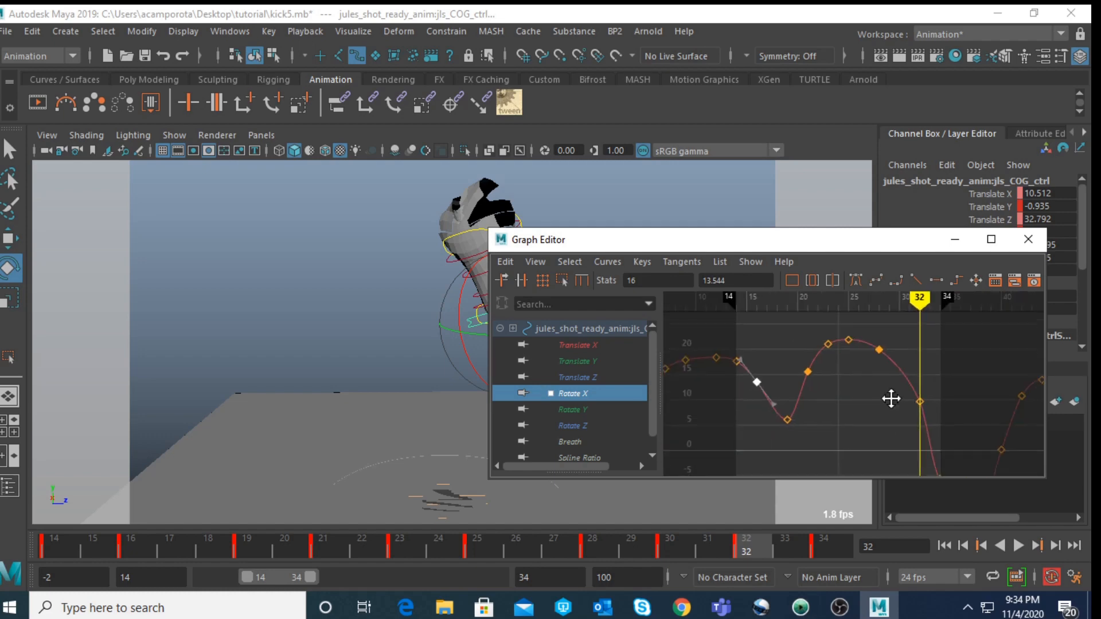
Step: Minimize the Graph Editor and play back frames 14 to 34 to review the torso motion
{"action": "left_click", "coordinate": [955, 240]}
{"action": "left_click", "coordinate": [1023, 548]}
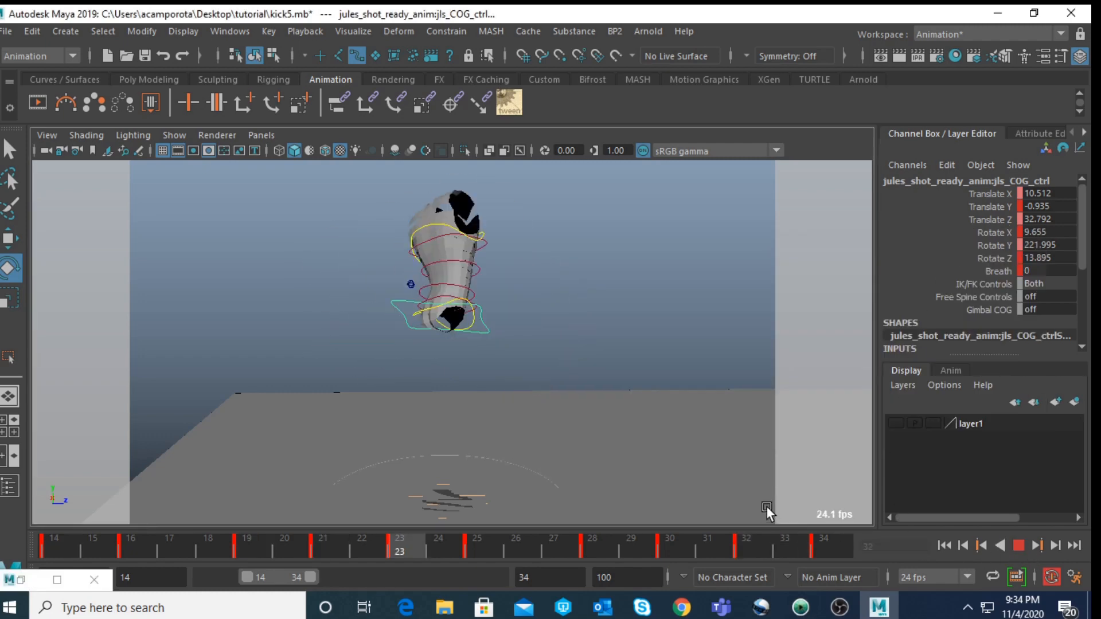
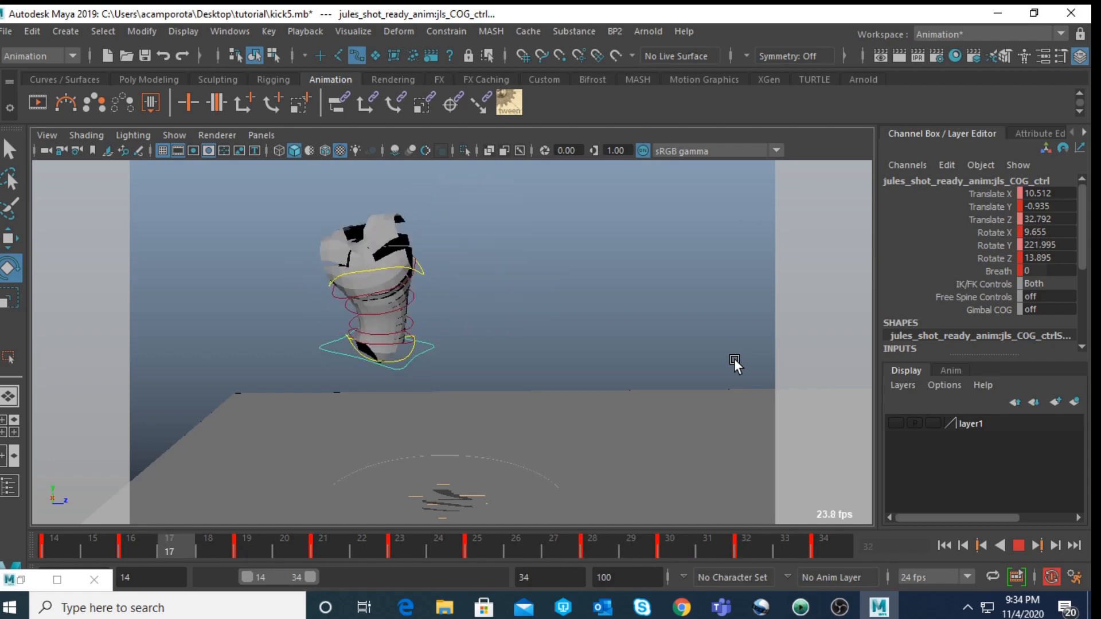
{"action": "left_click", "coordinate": [1019, 546]}
{"action": "left_click_drag", "start_coordinate": [360, 555], "coordinate": [449, 574]}
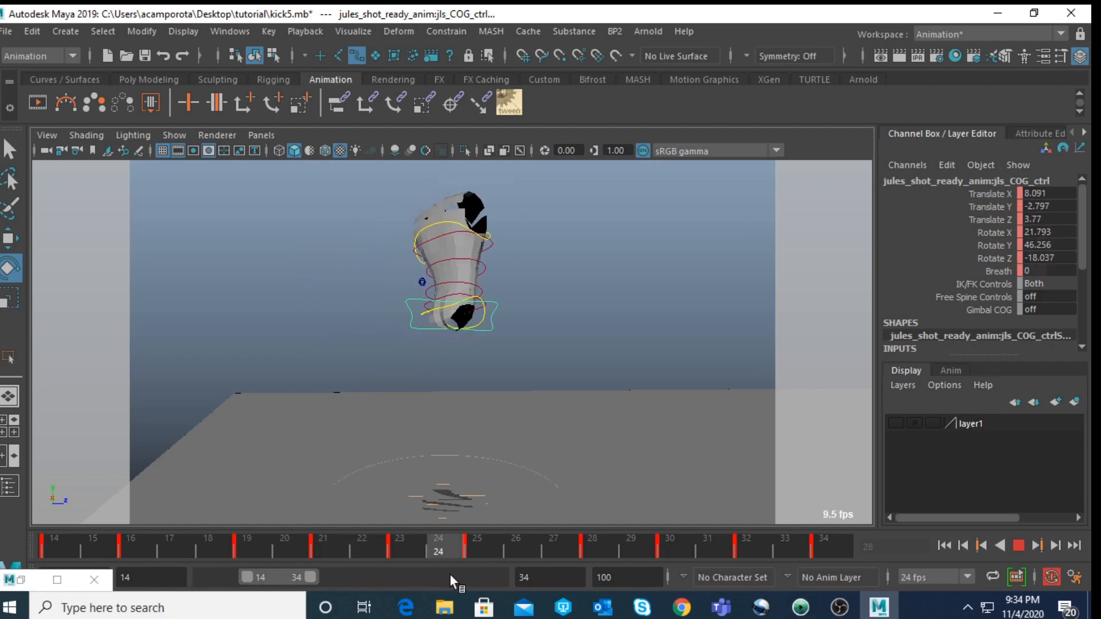
Step: Turn on layer1's visibility and compare the torso pose with the reference footage from both cameras up to frame 28
{"action": "left_click", "coordinate": [896, 424]}
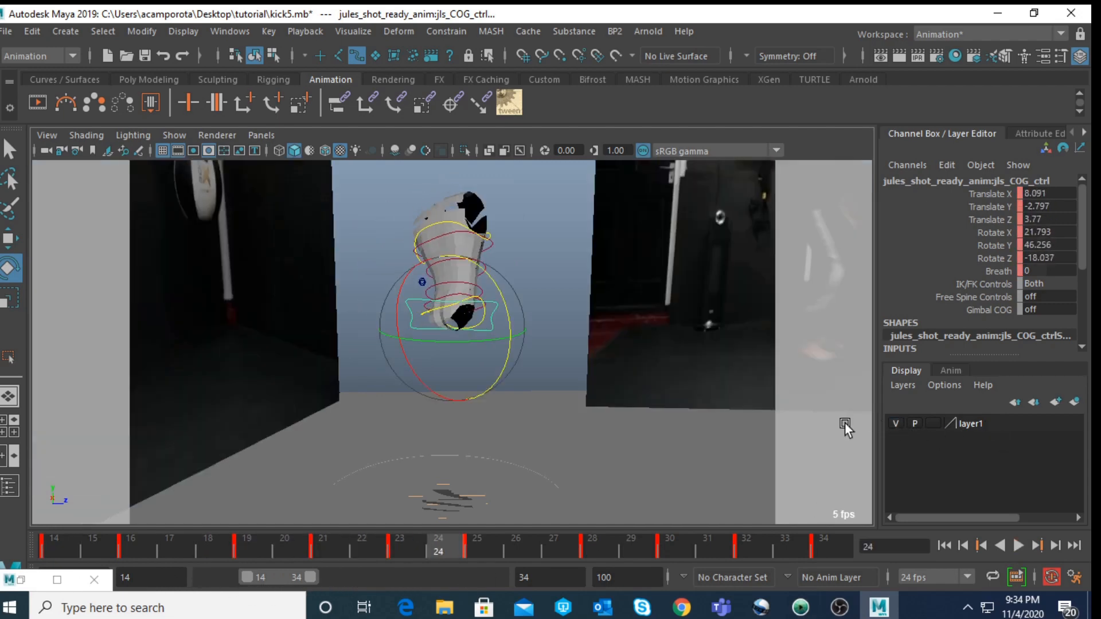
{"action": "key", "text": "space"}
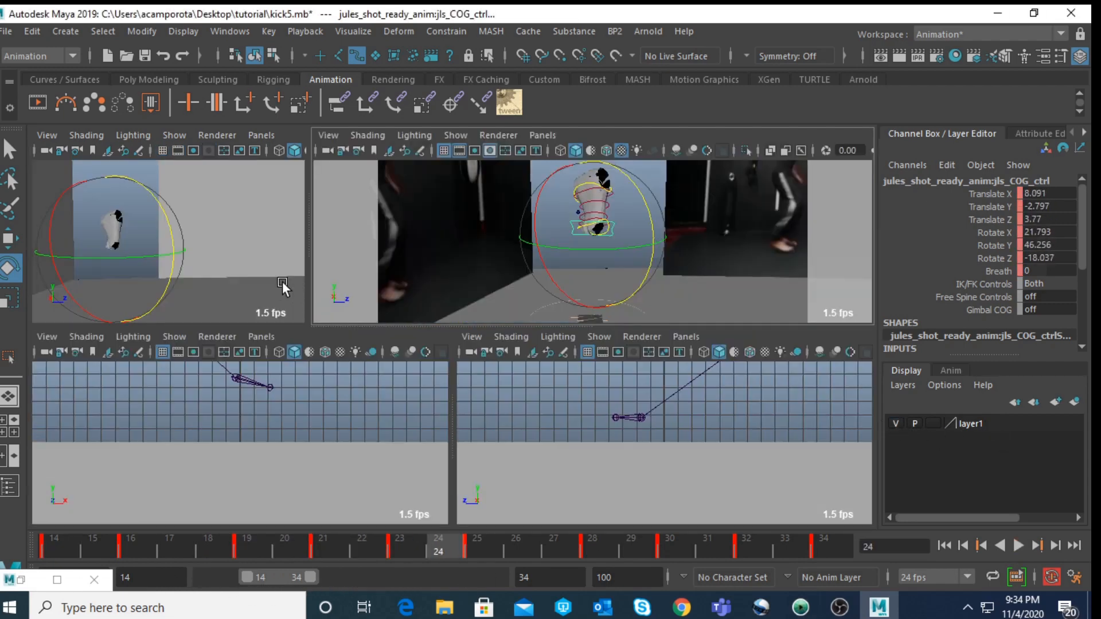
{"action": "key", "text": "space"}
{"action": "key", "text": "6"}
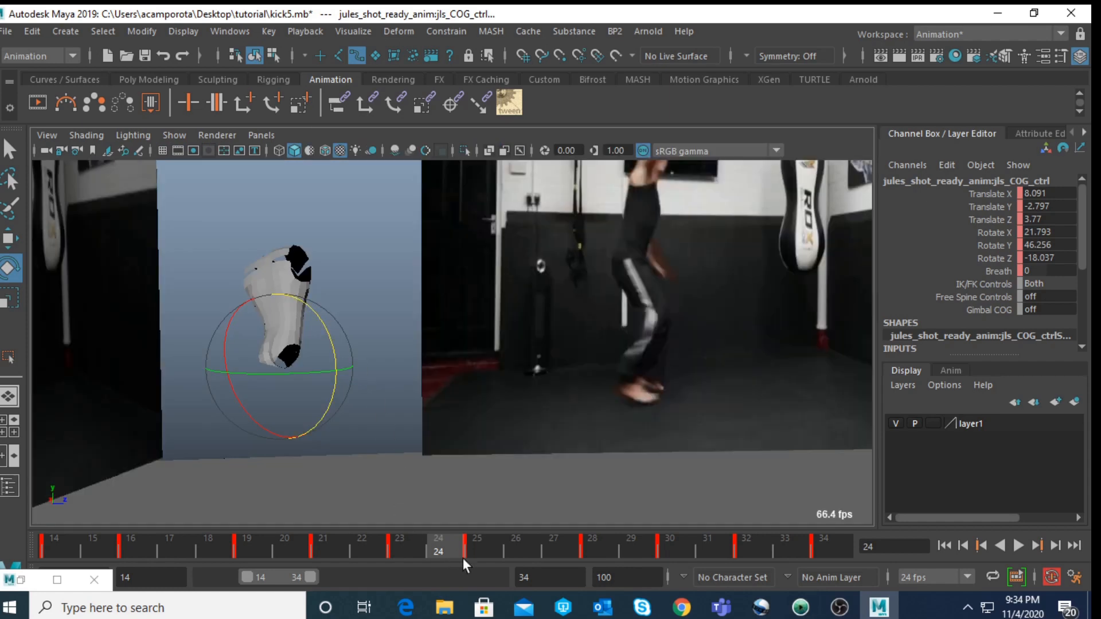
{"action": "mouse_move", "coordinate": [463, 559]}
{"action": "left_mouse_down"}
{"action": "mouse_move", "coordinate": [505, 546]}
{"action": "mouse_move", "coordinate": [811, 536]}
{"action": "mouse_move", "coordinate": [585, 528]}
{"action": "mouse_move", "coordinate": [312, 549]}
{"action": "mouse_move", "coordinate": [668, 544]}
{"action": "mouse_move", "coordinate": [599, 550]}
{"action": "left_mouse_up"}
{"action": "key", "text": "space"}
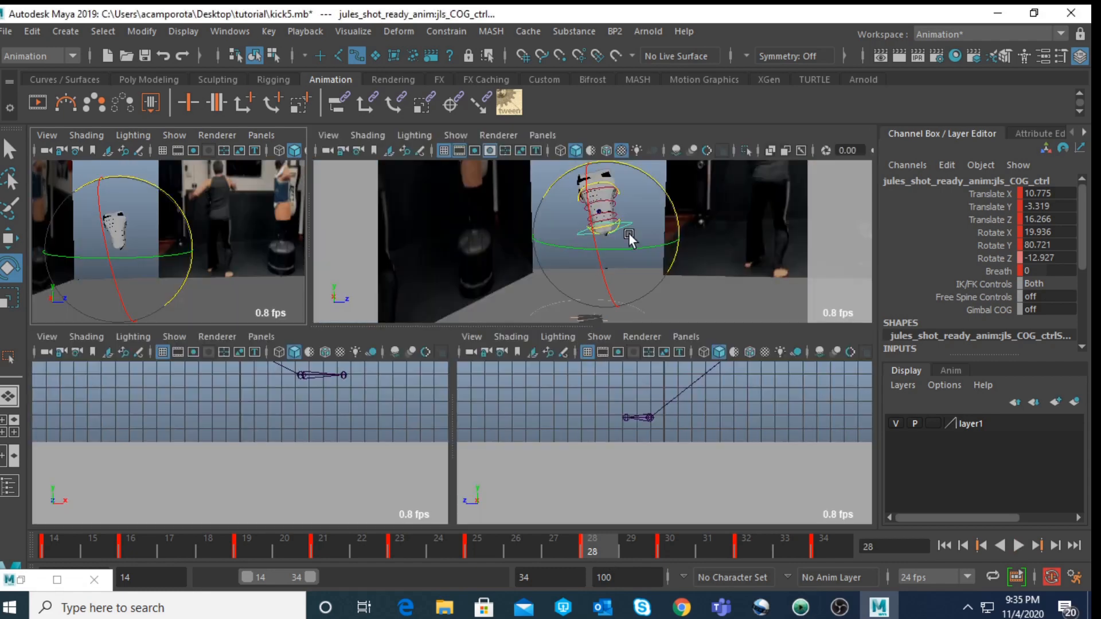
{"action": "key", "text": "space"}
Step: Try to rotate the spine IK shoulder control at frame 28, and undo the rotation
{"action": "left_click", "coordinate": [535, 266]}
{"action": "key", "text": "q"}
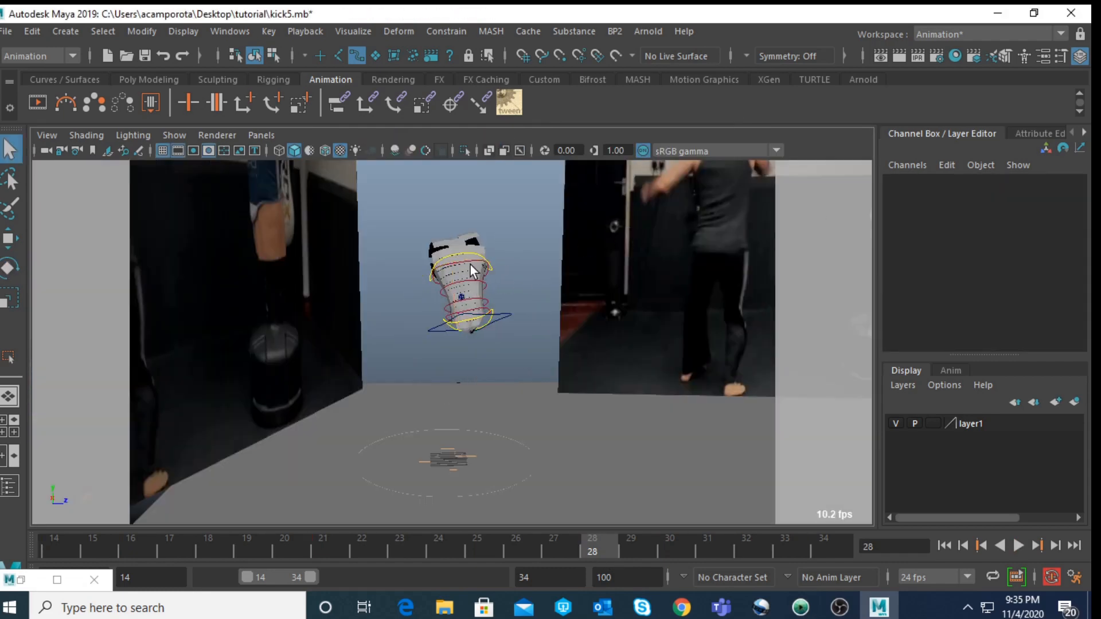
{"action": "left_click", "coordinate": [469, 263]}
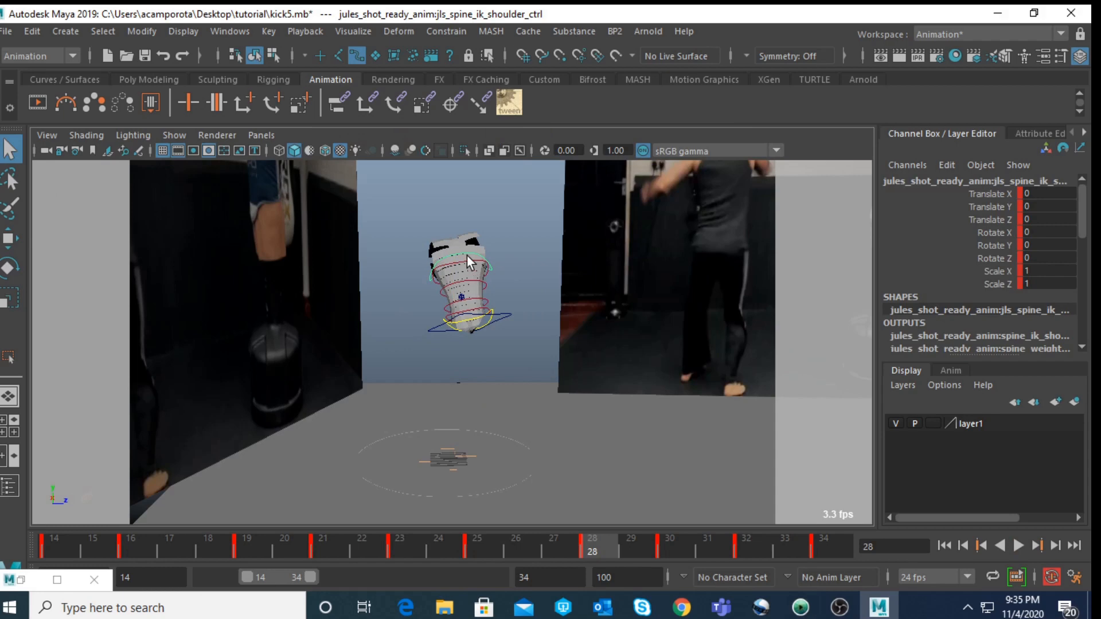
{"action": "left_click", "coordinate": [466, 254]}
{"action": "key", "text": "e"}
{"action": "left_click", "coordinate": [471, 253]}
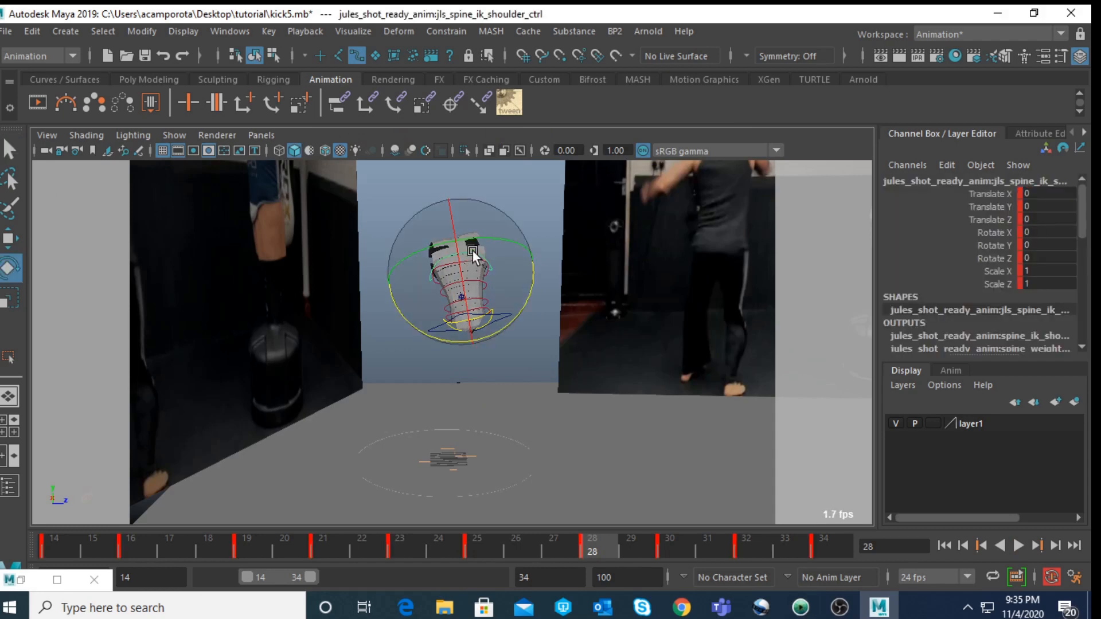
{"action": "left_click_drag", "start_coordinate": [473, 251], "coordinate": [533, 245]}
{"action": "key", "text": "ctrl+z"}
{"action": "key", "text": "q"}
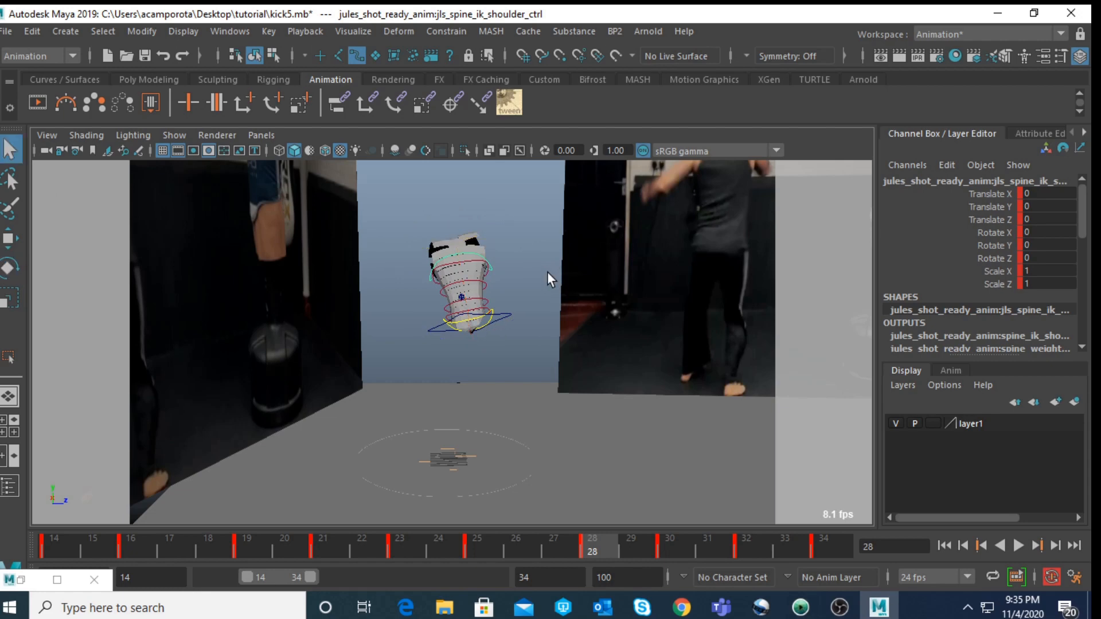
Step: Rotate the spine FK controls together in Y, bringing the lower control to about 17 at frame 28 and about 5.2 at frame 25
{"action": "left_click", "coordinate": [471, 260]}
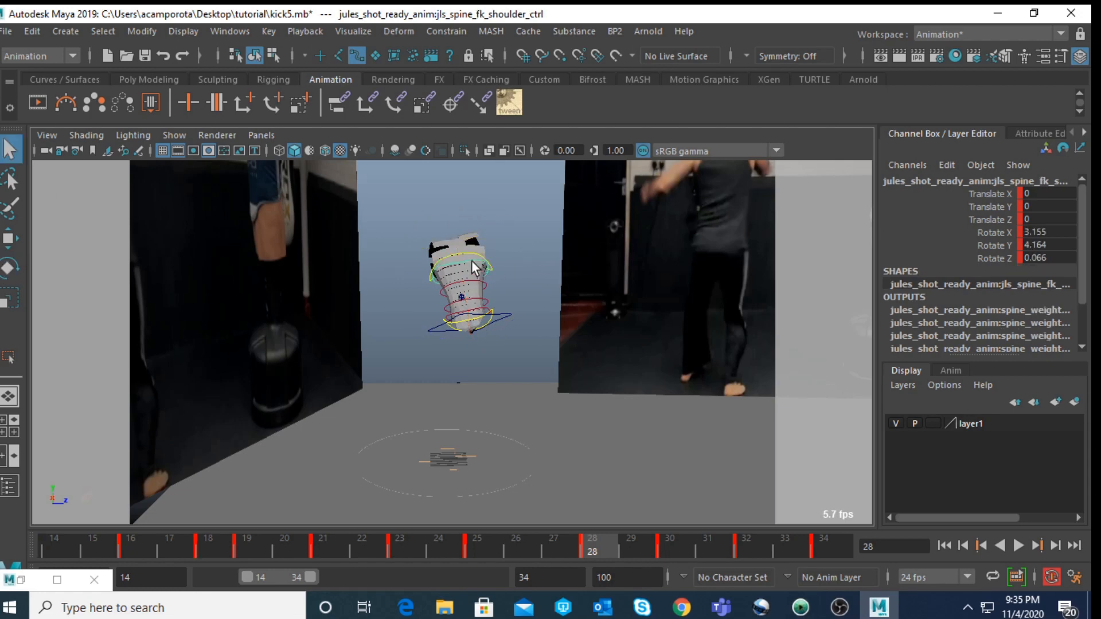
{"action": "left_click", "coordinate": [475, 296]}
{"action": "key", "text": "e"}
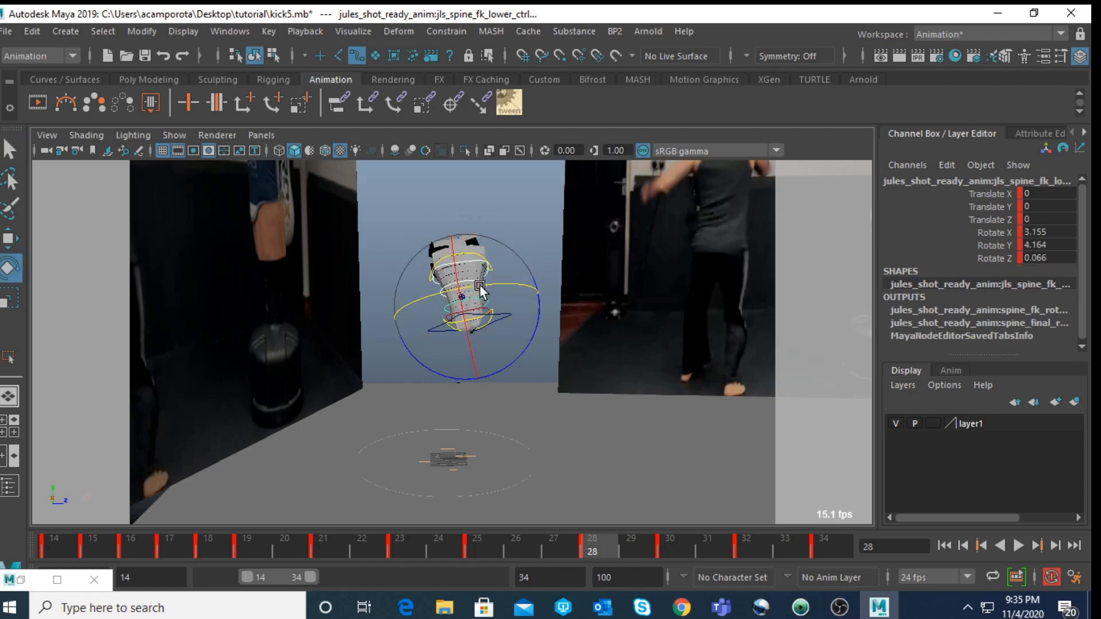
{"action": "mouse_move", "coordinate": [479, 285]}
{"action": "left_mouse_down"}
{"action": "mouse_move", "coordinate": [535, 289]}
{"action": "mouse_move", "coordinate": [467, 292]}
{"action": "mouse_move", "coordinate": [493, 290]}
{"action": "left_mouse_up"}
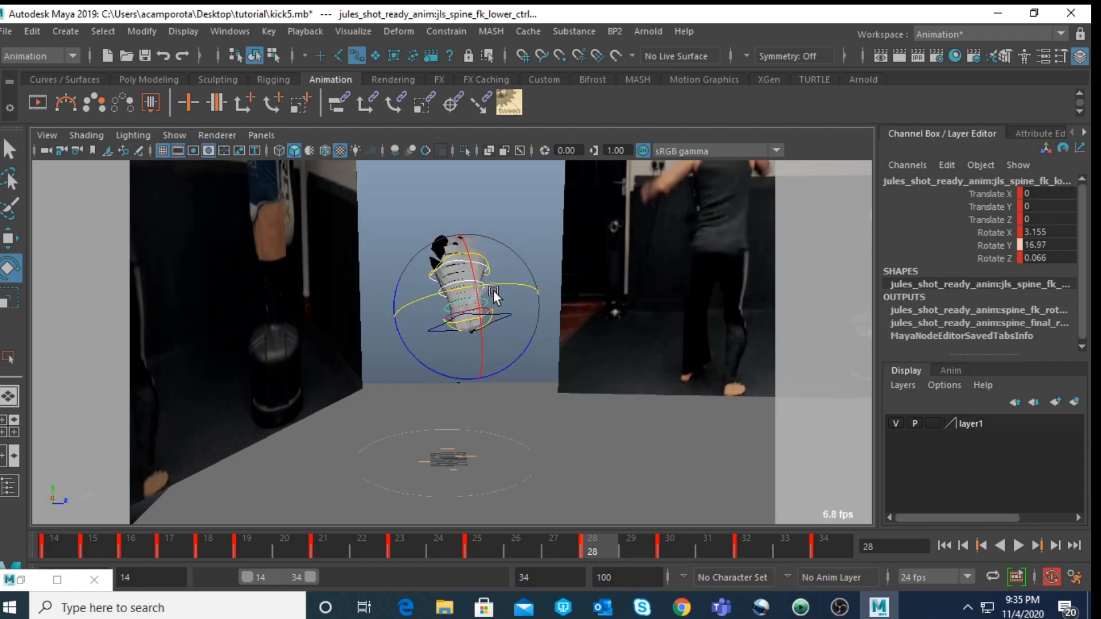
{"action": "left_click", "coordinate": [483, 549]}
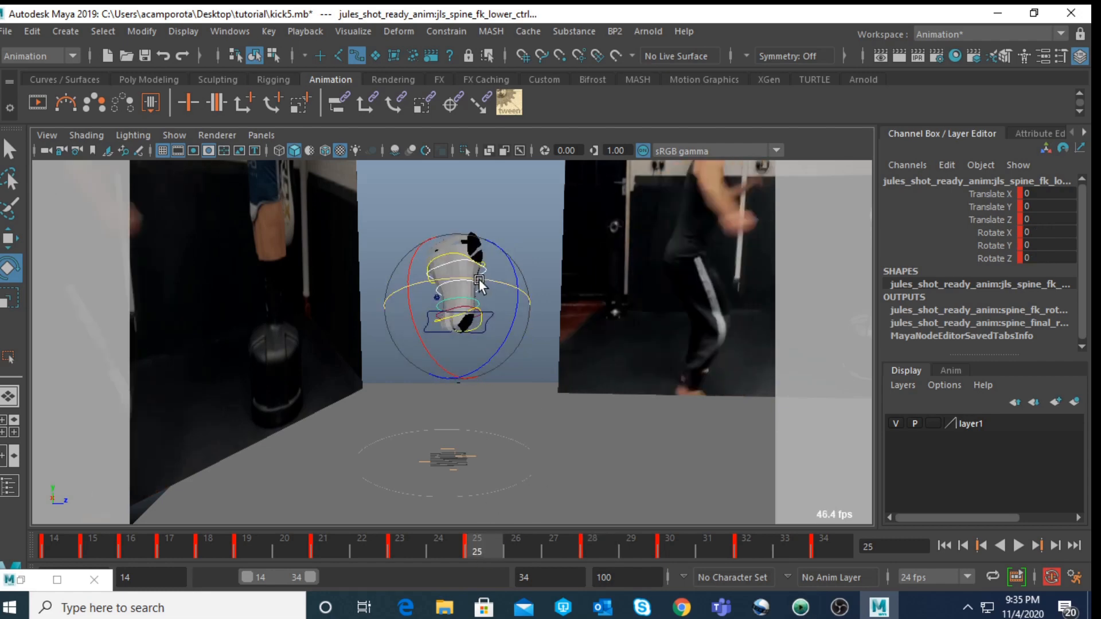
{"action": "left_click_drag", "start_coordinate": [476, 282], "coordinate": [481, 284]}
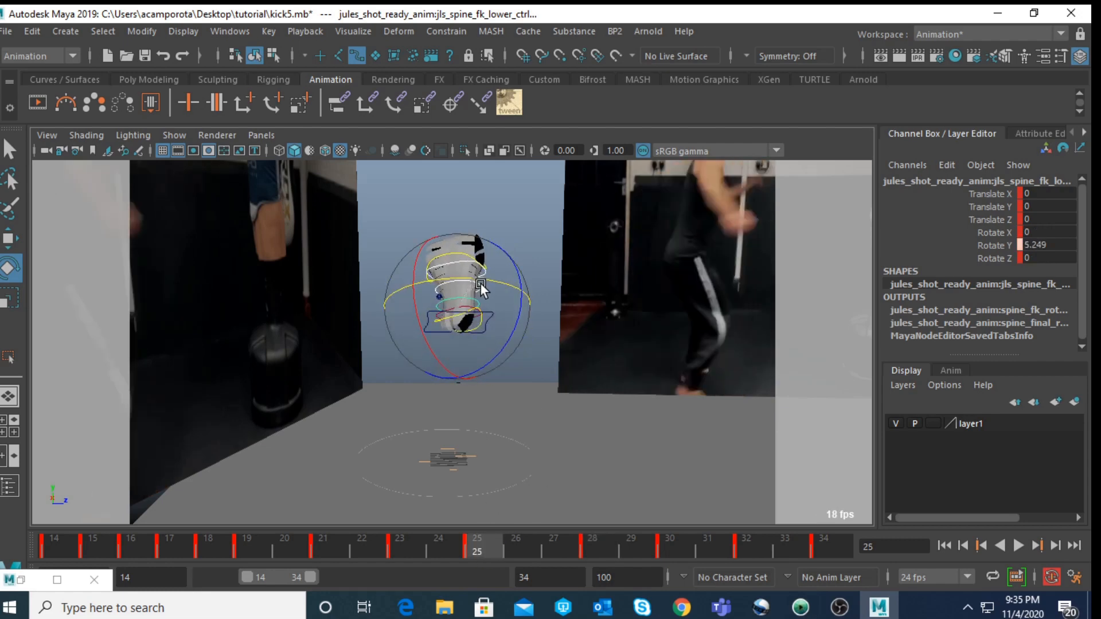
Step: Twist the selected spine FK controls in Y, bringing the lower control to about 7 at frame 30 and about 3.8 at frame 32
{"action": "key", "text": "period"}
{"action": "key", "text": "period"}
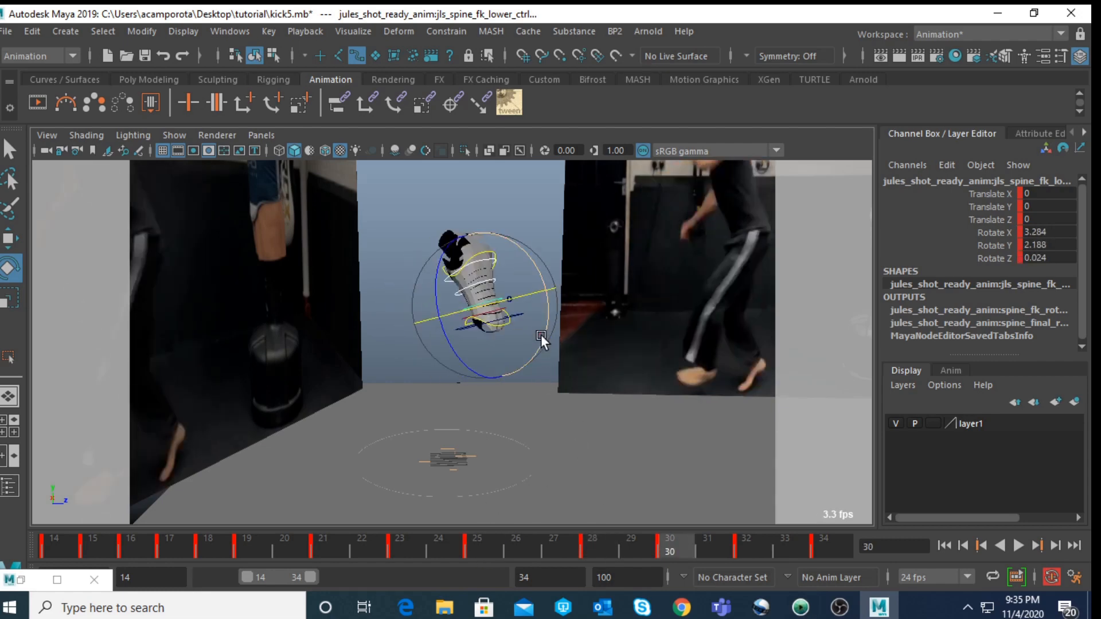
{"action": "left_click_drag", "start_coordinate": [497, 303], "coordinate": [505, 304]}
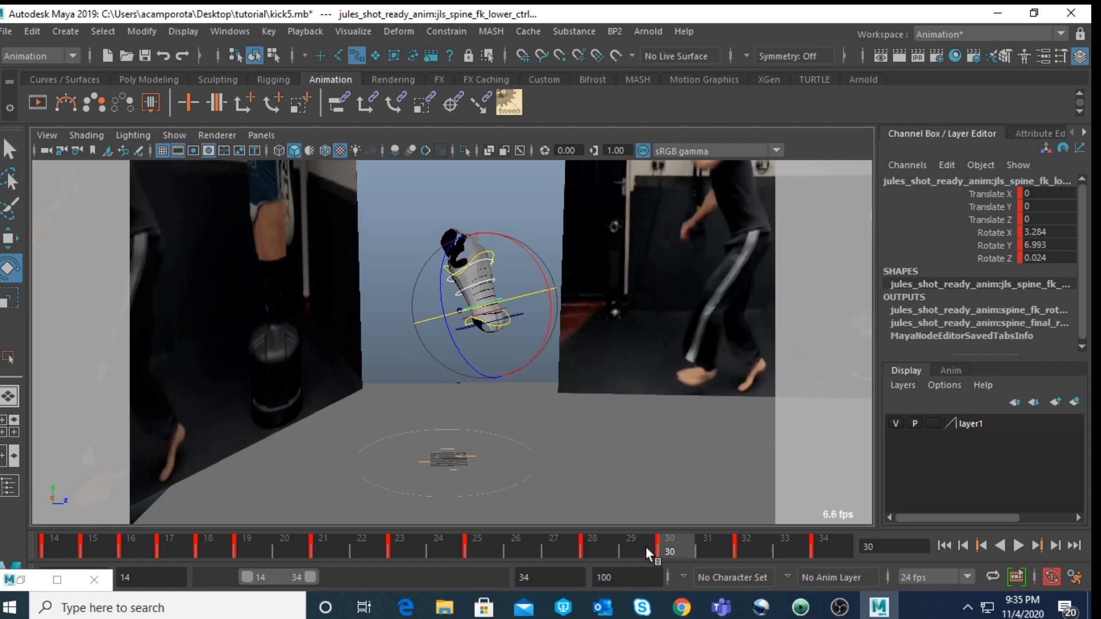
{"action": "left_click_drag", "start_coordinate": [645, 546], "coordinate": [746, 543]}
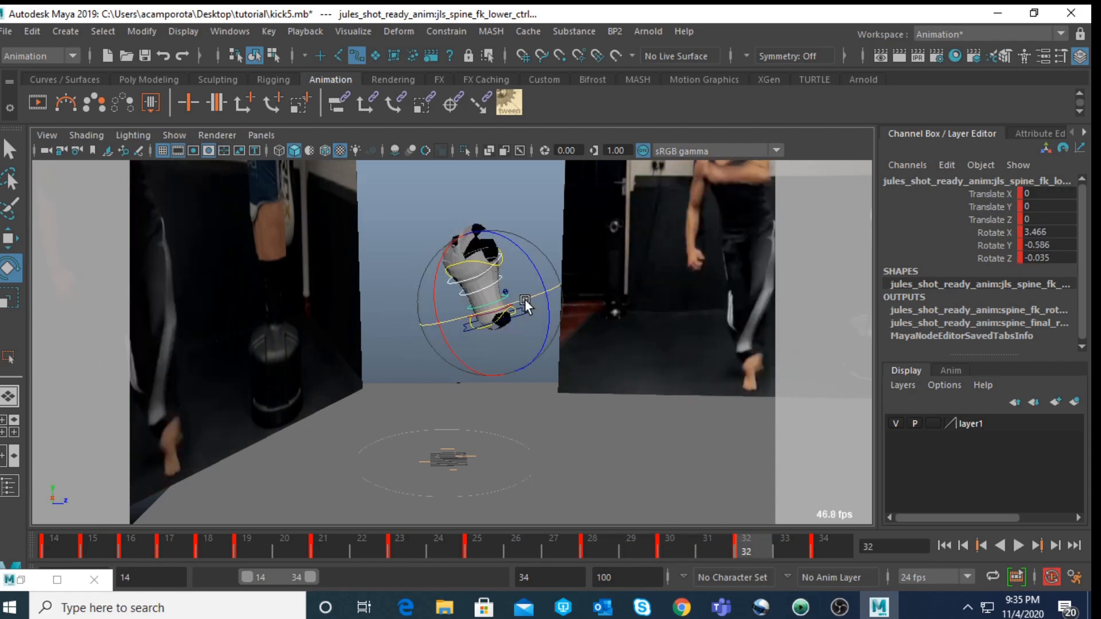
{"action": "left_click_drag", "start_coordinate": [526, 299], "coordinate": [532, 301]}
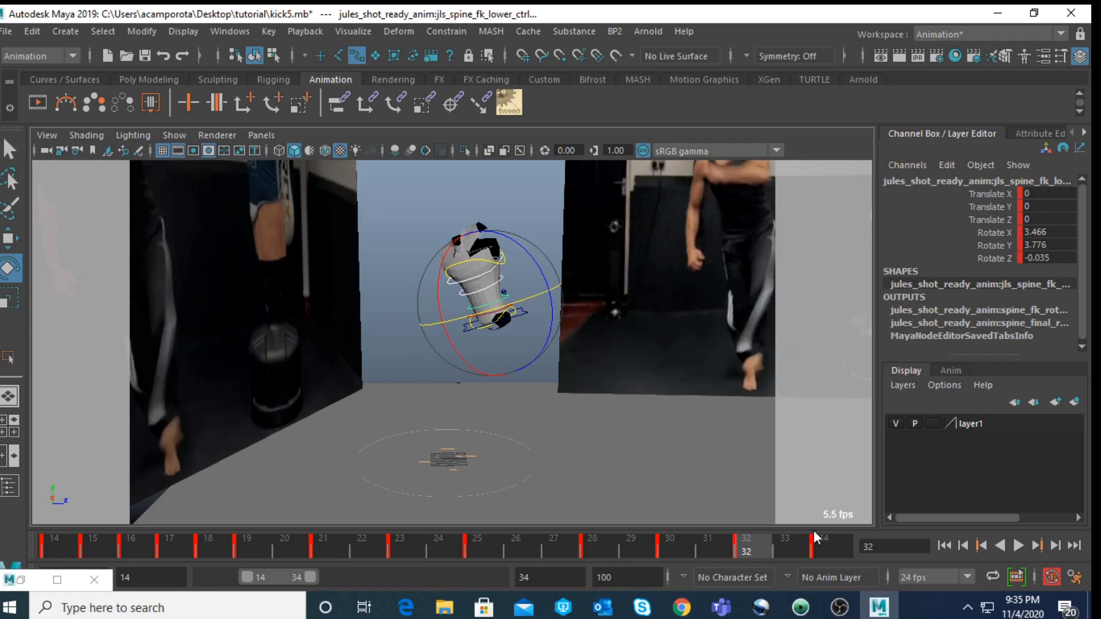
Step: Return to frame 14, select only the lower spine FK control and isolate its Rotate X curve in the Graph Editor
{"action": "left_click_drag", "start_coordinate": [779, 541], "coordinate": [64, 584]}
{"action": "left_click", "coordinate": [513, 330]}
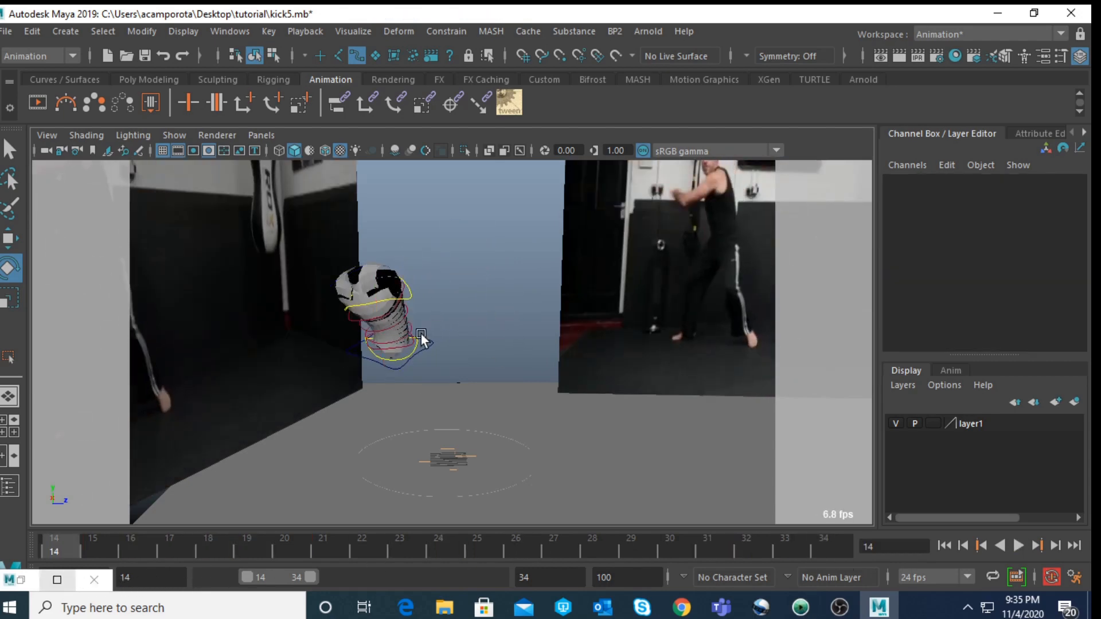
{"action": "left_click", "coordinate": [411, 325]}
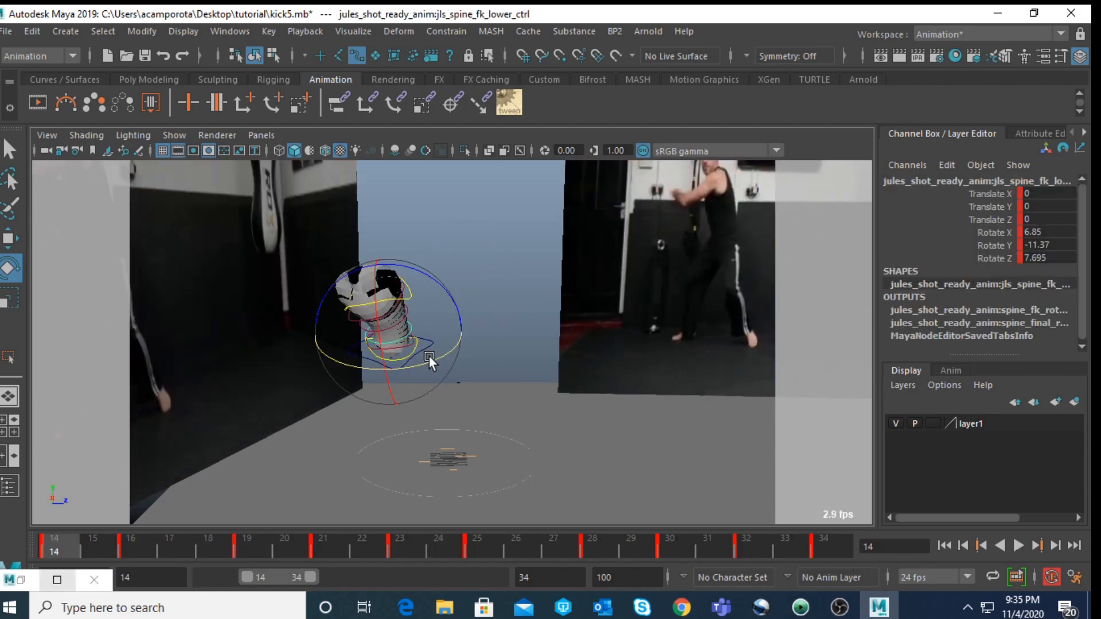
{"action": "left_click", "coordinate": [214, 30]}
{"action": "mouse_move", "coordinate": [260, 119]}
{"action": "left_click", "coordinate": [421, 128]}
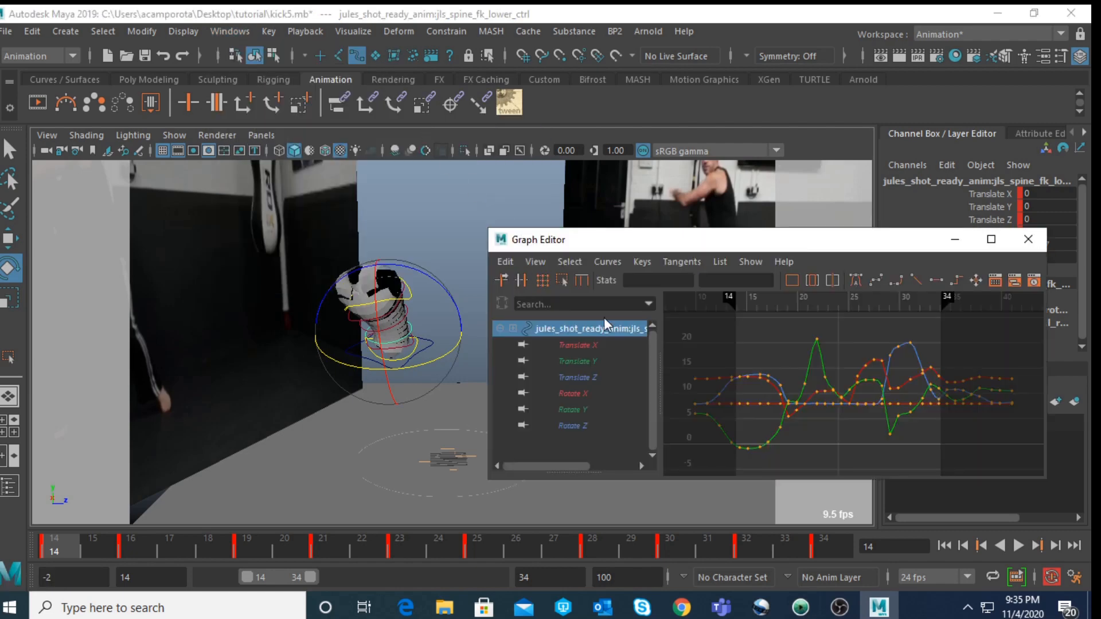
{"action": "left_click", "coordinate": [571, 394]}
{"action": "key", "text": "f"}
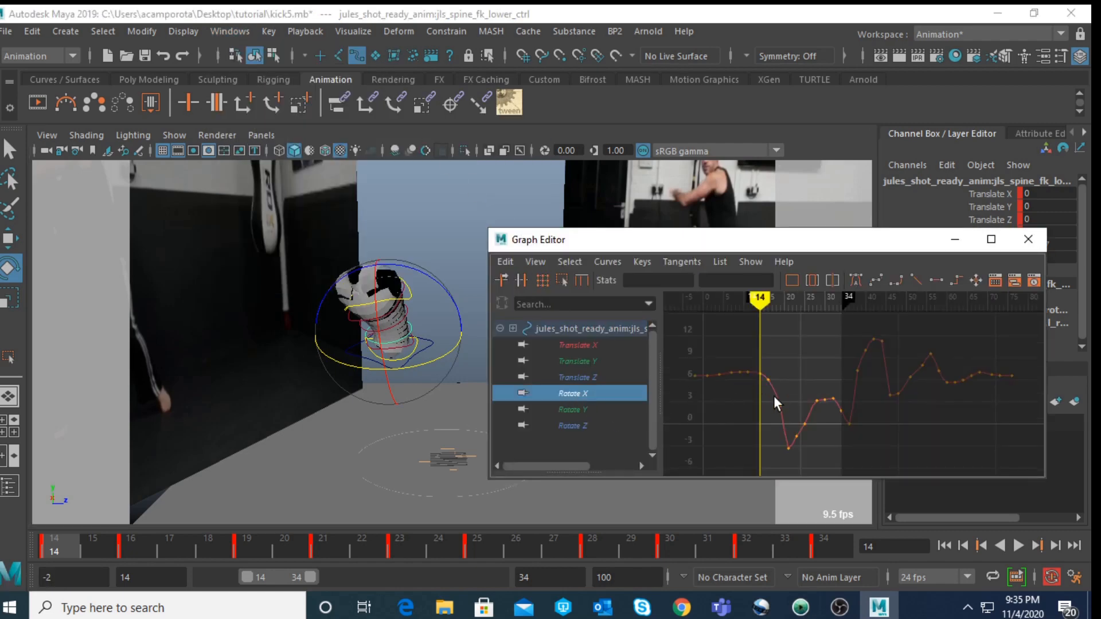
Step: Lower the Rotate X key at frame 23 slightly to smooth the rise out of the frame 21 low point
{"action": "middle_click_drag", "start_coordinate": [771, 372], "coordinate": [775, 349], "text": "alt"}
{"action": "right_click_drag", "start_coordinate": [775, 351], "coordinate": [821, 364], "text": "alt+shift"}
{"action": "middle_click_drag", "start_coordinate": [728, 382], "coordinate": [823, 367], "text": "alt"}
{"action": "scroll", "coordinate": [824, 368], "scroll_direction": "up", "scroll_amount": 4}
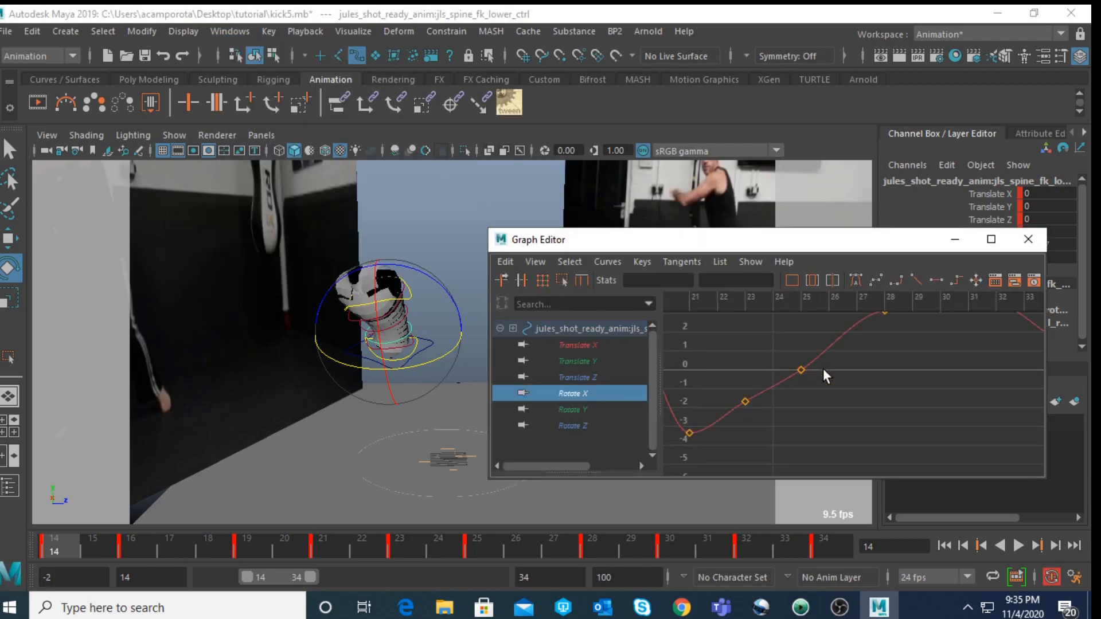
{"action": "scroll", "coordinate": [802, 369], "scroll_direction": "down", "scroll_amount": 2}
{"action": "key", "text": "period"}
{"action": "key", "text": "period"}
{"action": "key", "text": "period"}
{"action": "key", "text": "period"}
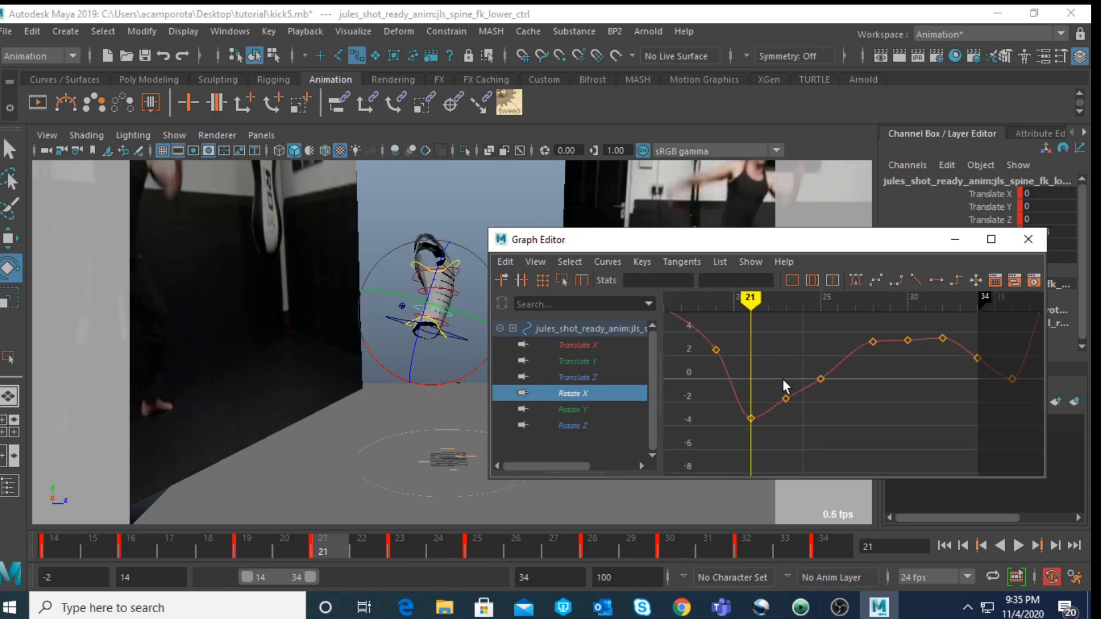
{"action": "left_click_drag", "start_coordinate": [772, 376], "coordinate": [792, 420]}
Step: Lower the Rotate X key at frame 28 slightly and raise the frame 30 key to about 3.9
{"action": "key", "text": "period"}
{"action": "key", "text": "period"}
{"action": "left_click_drag", "start_coordinate": [857, 328], "coordinate": [881, 359]}
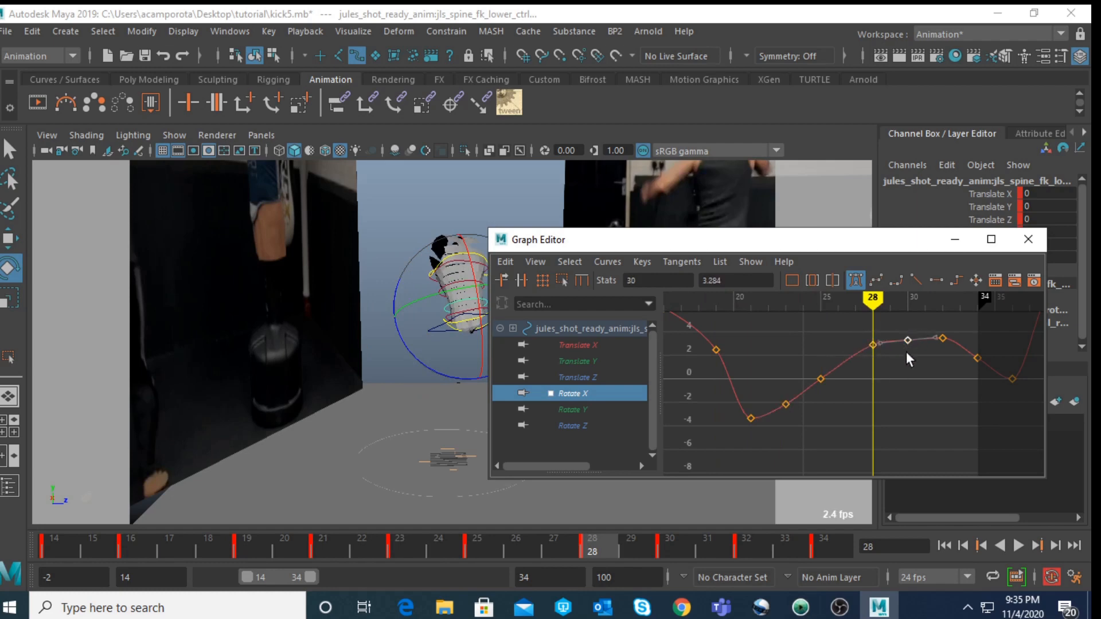
{"action": "middle_click_drag", "start_coordinate": [899, 367], "coordinate": [899, 360]}
Step: Lower the Rotate X key at frame 19 slightly to smooth the descent toward frame 21
{"action": "middle_click_drag", "start_coordinate": [753, 358], "coordinate": [864, 399], "text": "alt"}
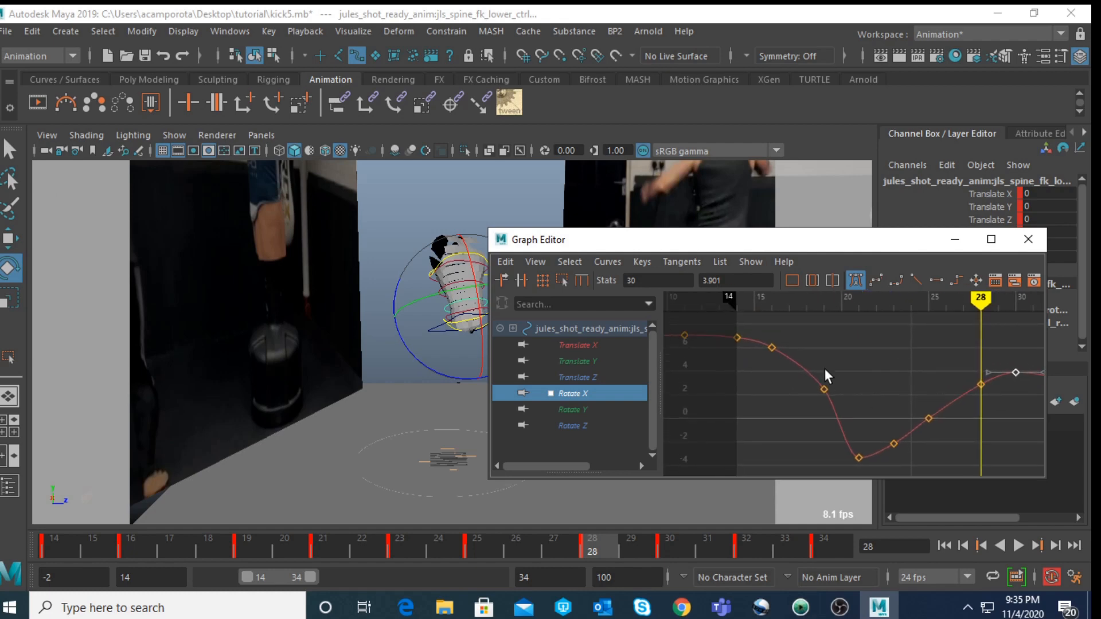
{"action": "left_click_drag", "start_coordinate": [816, 371], "coordinate": [848, 405]}
{"action": "key", "text": "comma"}
{"action": "key", "text": "comma"}
{"action": "key", "text": "comma"}
{"action": "key", "text": "comma"}
{"action": "key", "text": "comma"}
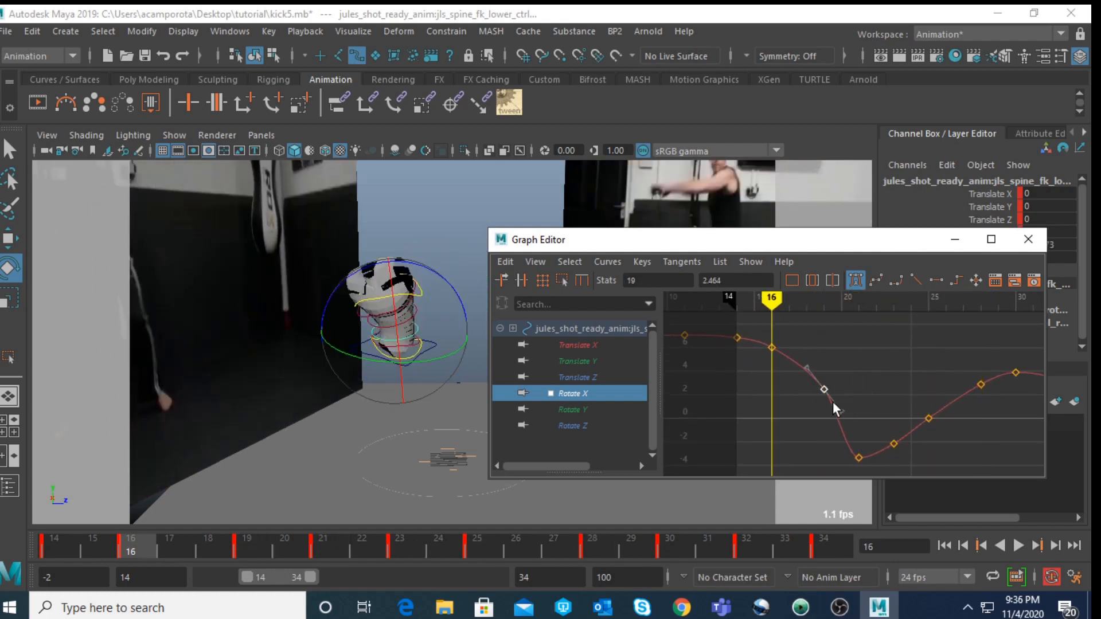
{"action": "key", "text": "period"}
{"action": "middle_click_drag", "start_coordinate": [828, 400], "coordinate": [826, 418]}
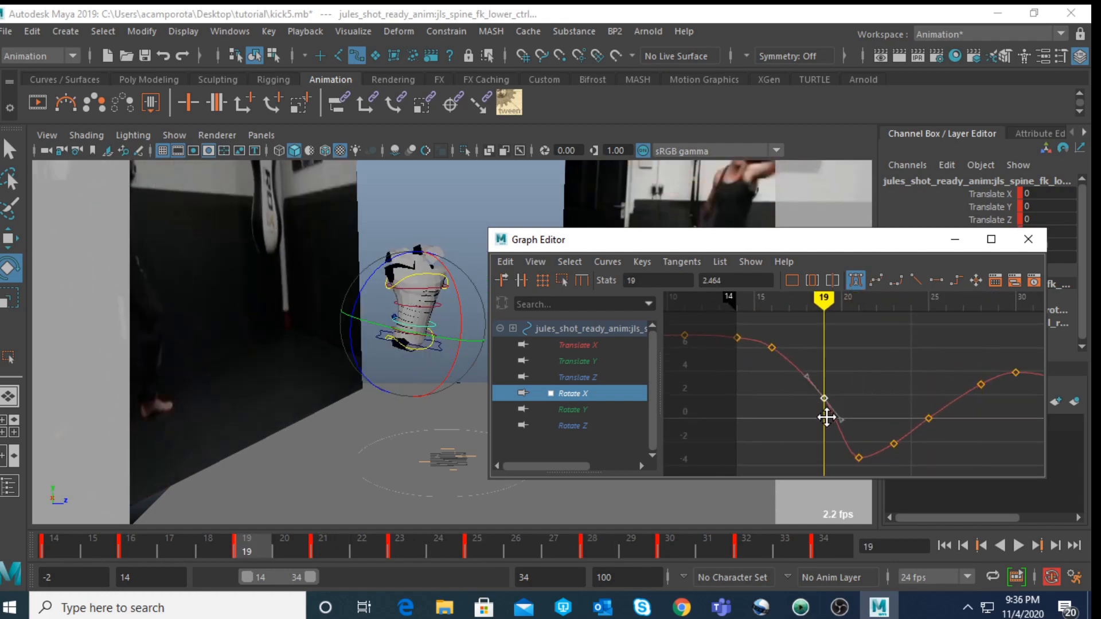
{"action": "left_click_drag", "start_coordinate": [841, 419], "coordinate": [838, 423]}
Step: Raise the lower spine FK control's Rotate Y key at frame 19 to about -4.7
{"action": "left_click", "coordinate": [569, 409]}
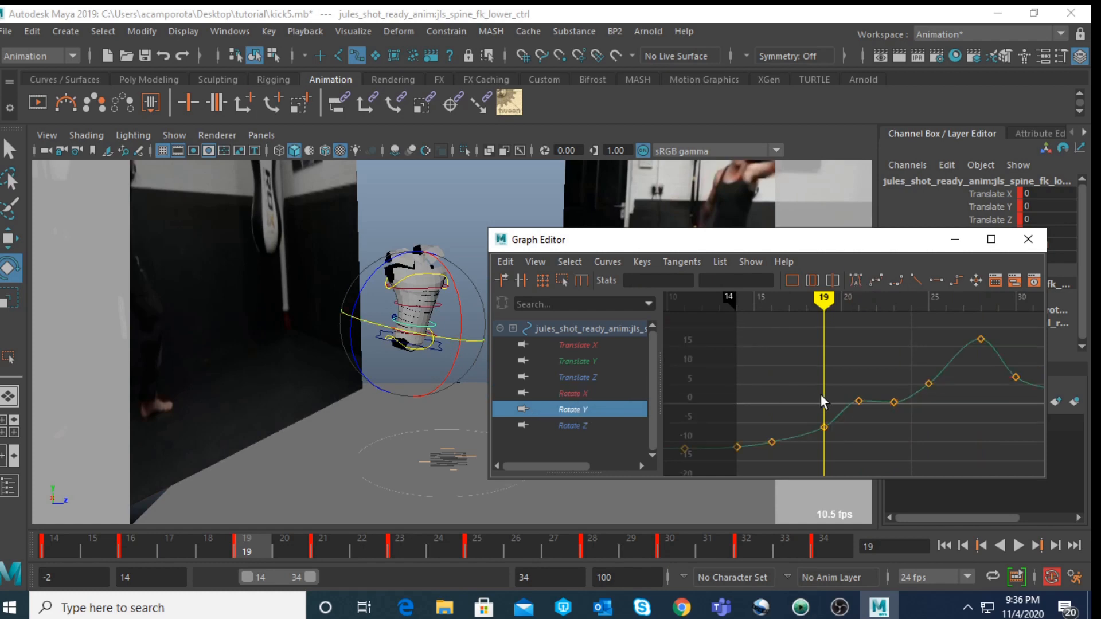
{"action": "right_click_drag", "start_coordinate": [819, 389], "coordinate": [824, 356], "text": "alt+shift"}
{"action": "middle_click_drag", "start_coordinate": [847, 414], "coordinate": [850, 392], "text": "alt"}
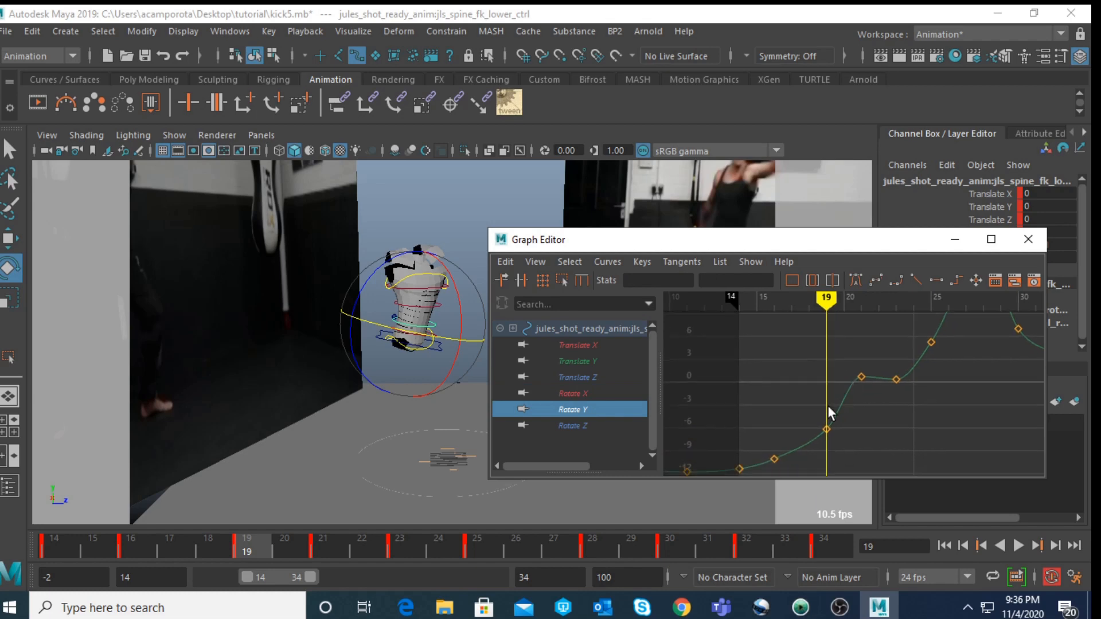
{"action": "left_click_drag", "start_coordinate": [819, 410], "coordinate": [841, 446]}
{"action": "middle_click_drag", "start_coordinate": [823, 440], "coordinate": [822, 435]}
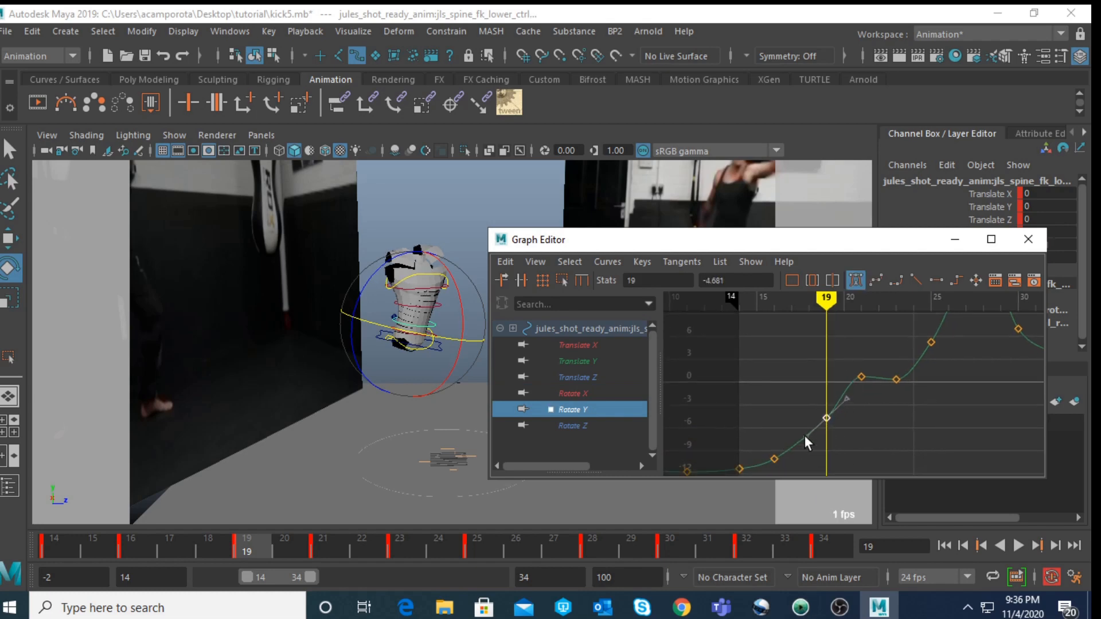
Step: Steepen the tangent of the lower spine's Rotate Y key at frame 19 and delete the keys at frames 23 and 25
{"action": "key", "text": "a"}
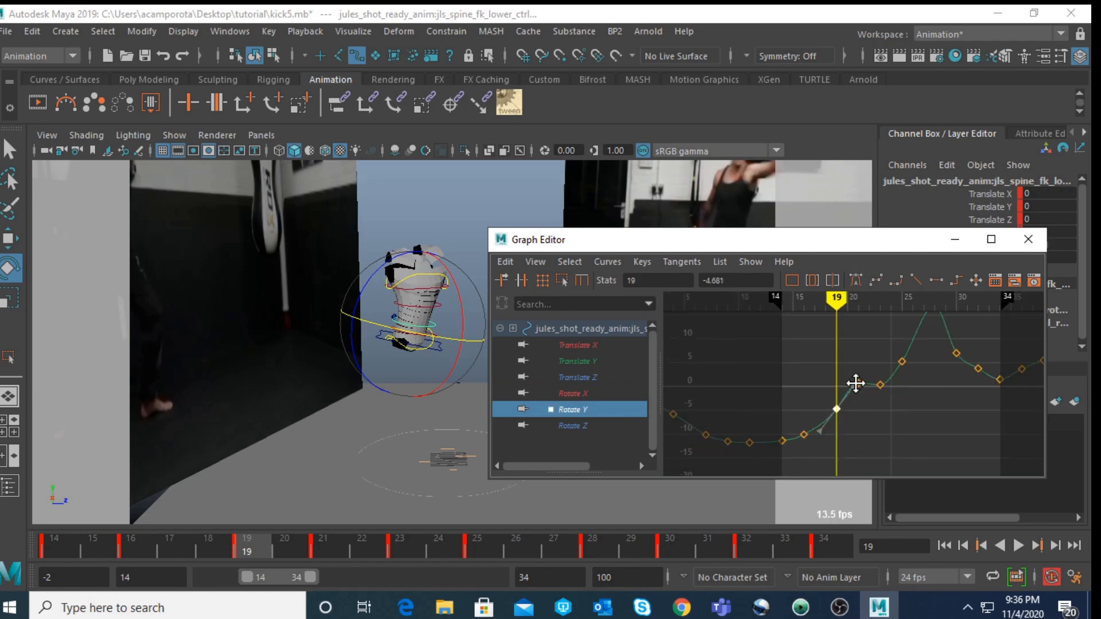
{"action": "middle_click_drag", "start_coordinate": [856, 384], "coordinate": [827, 404], "text": "alt"}
{"action": "left_click_drag", "start_coordinate": [834, 403], "coordinate": [857, 395]}
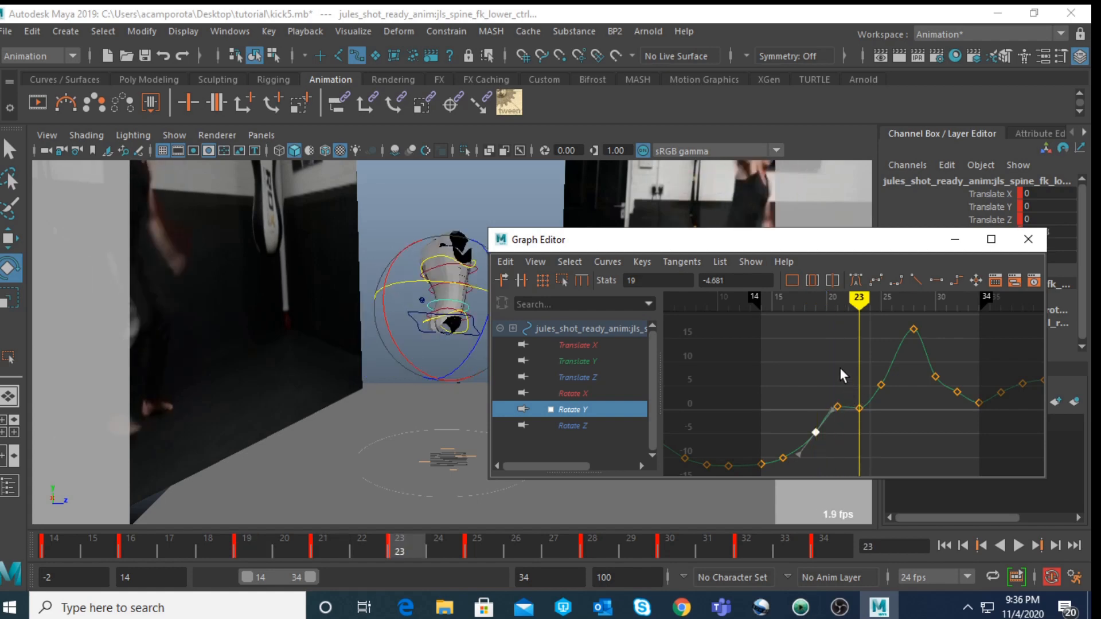
{"action": "left_click_drag", "start_coordinate": [893, 415], "coordinate": [897, 421]}
{"action": "key", "text": "Delete"}
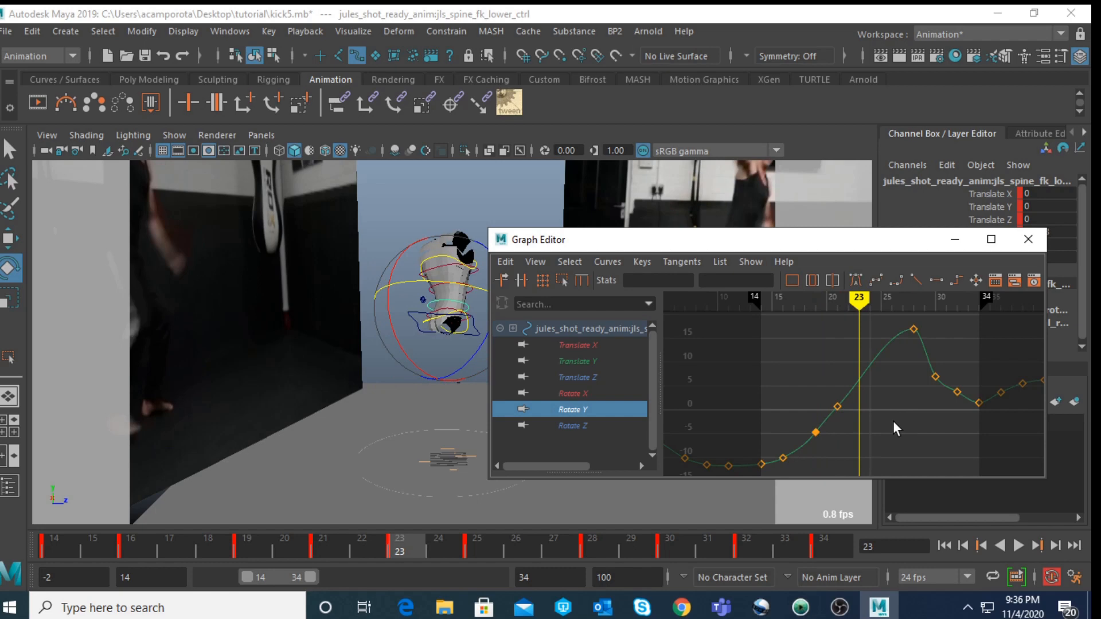
Step: Raise the lower spine's Rotate Y key at frame 30 to about 12 and delete the key at frame 32
{"action": "key", "text": "period"}
{"action": "key", "text": "period"}
{"action": "key", "text": "period"}
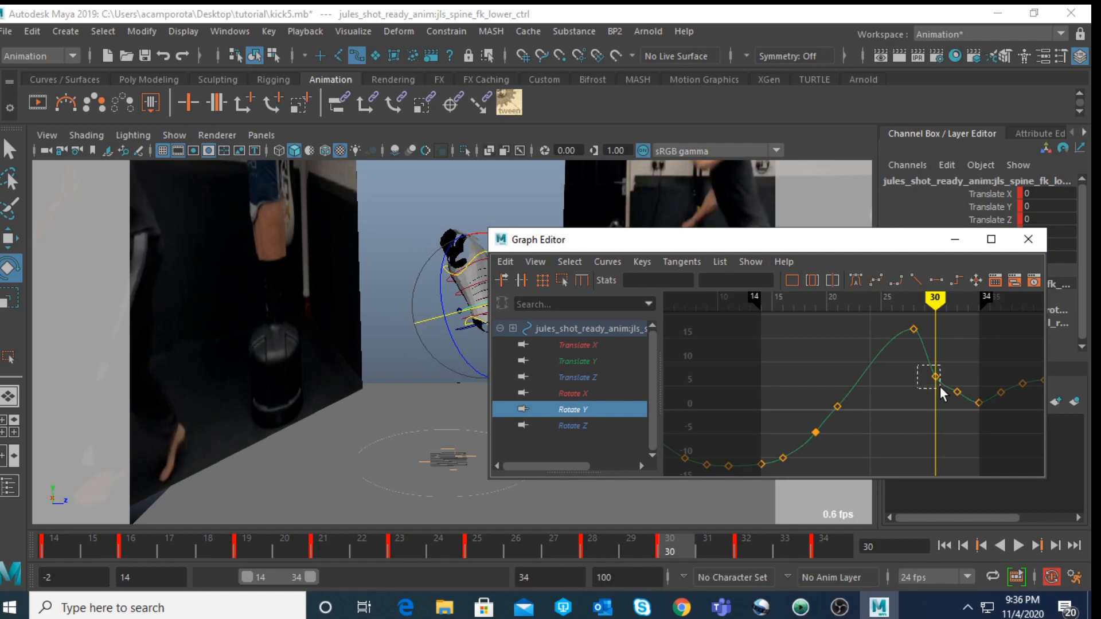
{"action": "left_click_drag", "start_coordinate": [941, 386], "coordinate": [935, 390]}
{"action": "mouse_move", "coordinate": [935, 390]}
{"action": "middle_mouse_down"}
{"action": "mouse_move", "coordinate": [924, 380]}
{"action": "mouse_move", "coordinate": [932, 369]}
{"action": "middle_mouse_up"}
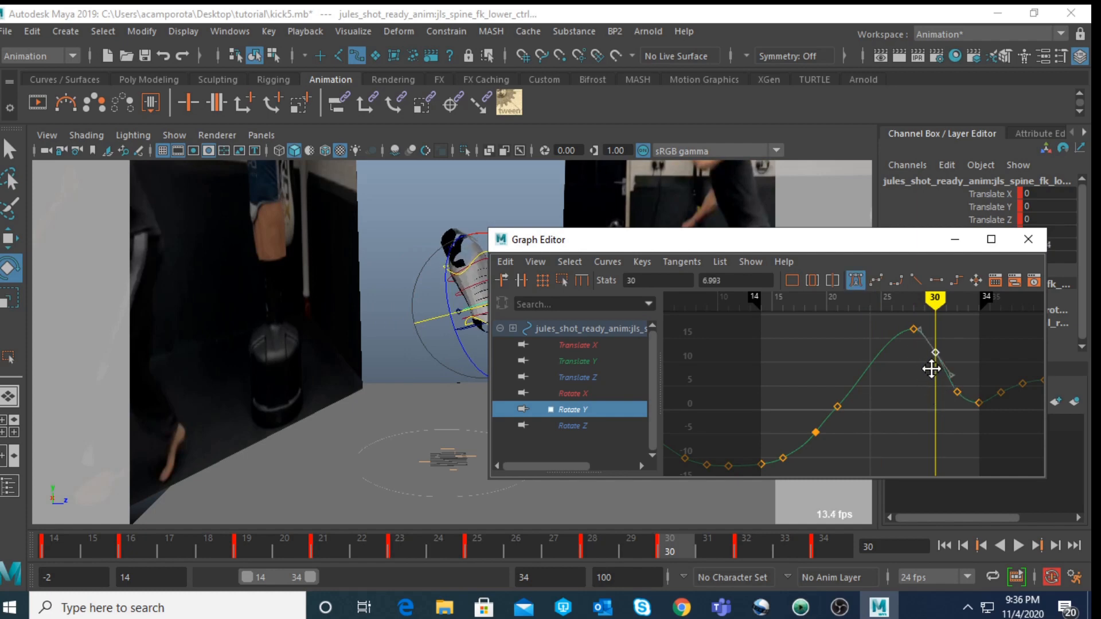
{"action": "left_click_drag", "start_coordinate": [930, 382], "coordinate": [965, 413]}
{"action": "key", "text": "Delete"}
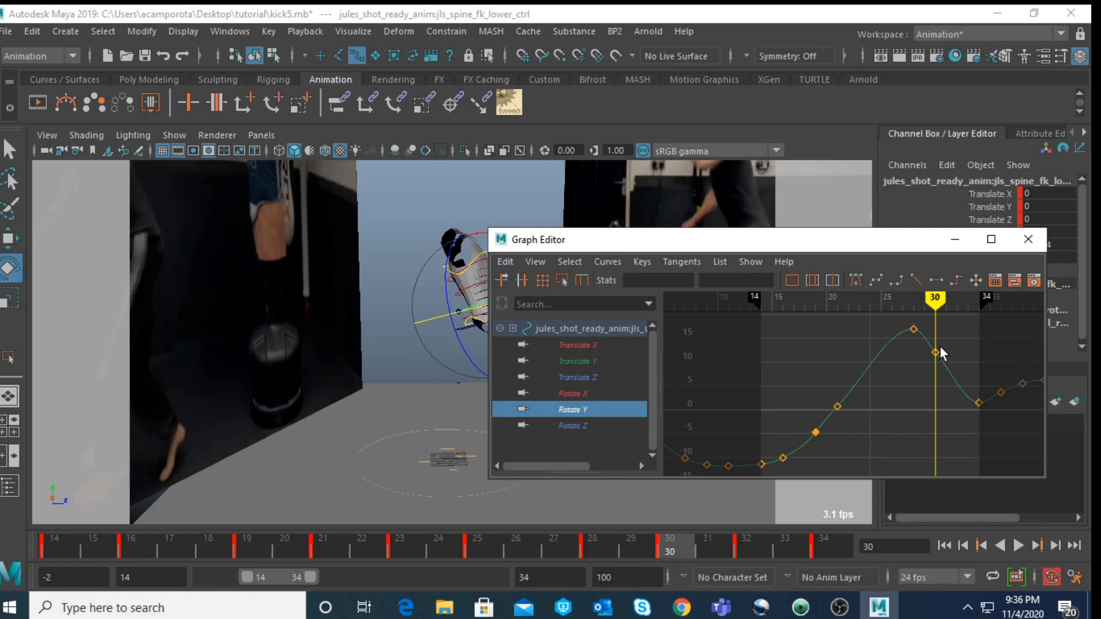
Step: Delete the lower spine FK control's Rotate Z key at frame 21 to smooth its descent
{"action": "left_click", "coordinate": [585, 393]}
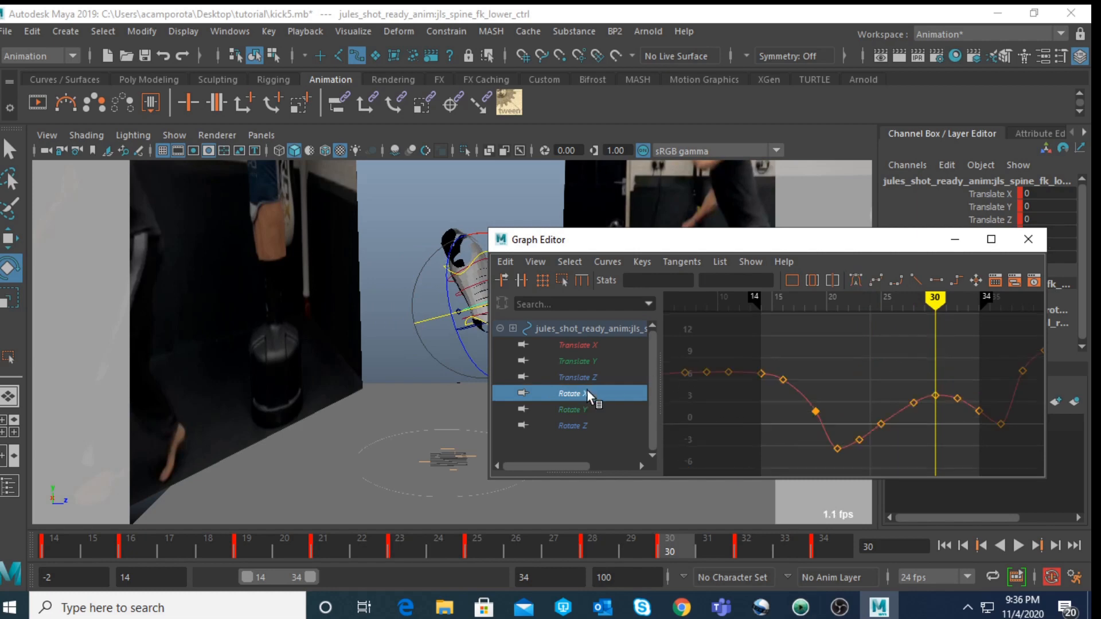
{"action": "left_click", "coordinate": [581, 428]}
{"action": "middle_click_drag", "start_coordinate": [873, 390], "coordinate": [877, 354], "text": "alt"}
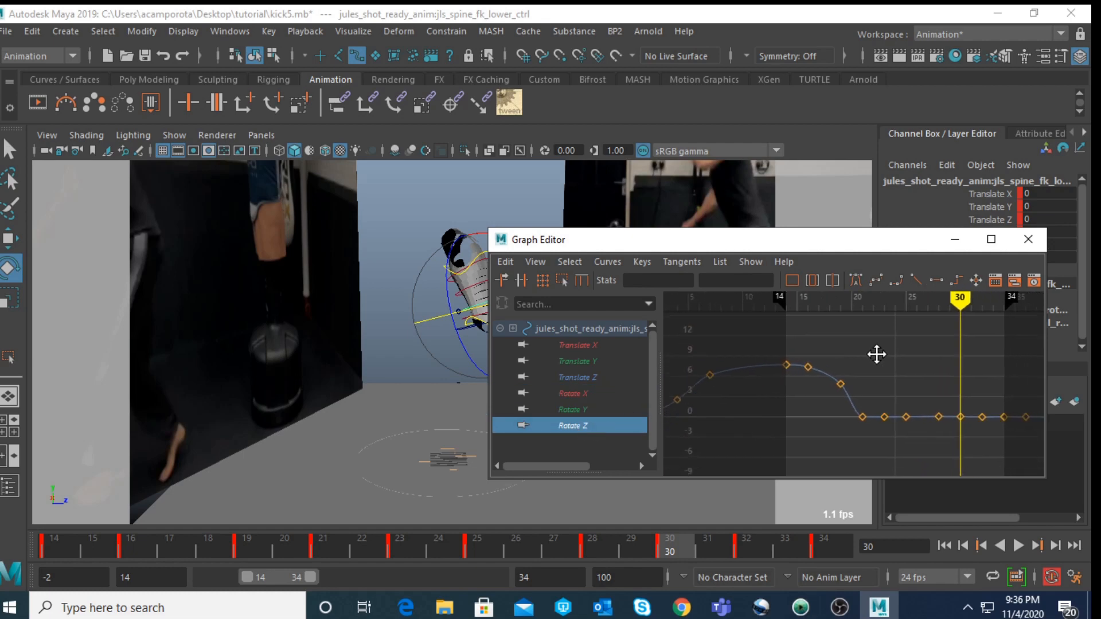
{"action": "key", "text": "comma"}
{"action": "key", "text": "comma"}
{"action": "key", "text": "comma"}
{"action": "key", "text": "comma"}
{"action": "left_click", "coordinate": [852, 407]}
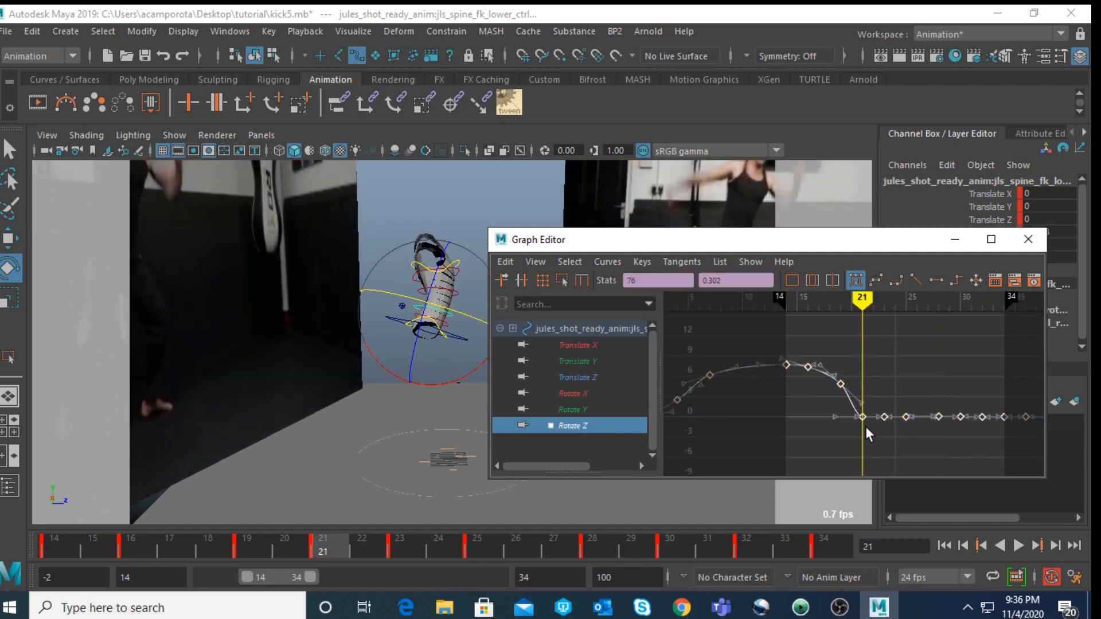
{"action": "left_click_drag", "start_coordinate": [846, 439], "coordinate": [869, 405]}
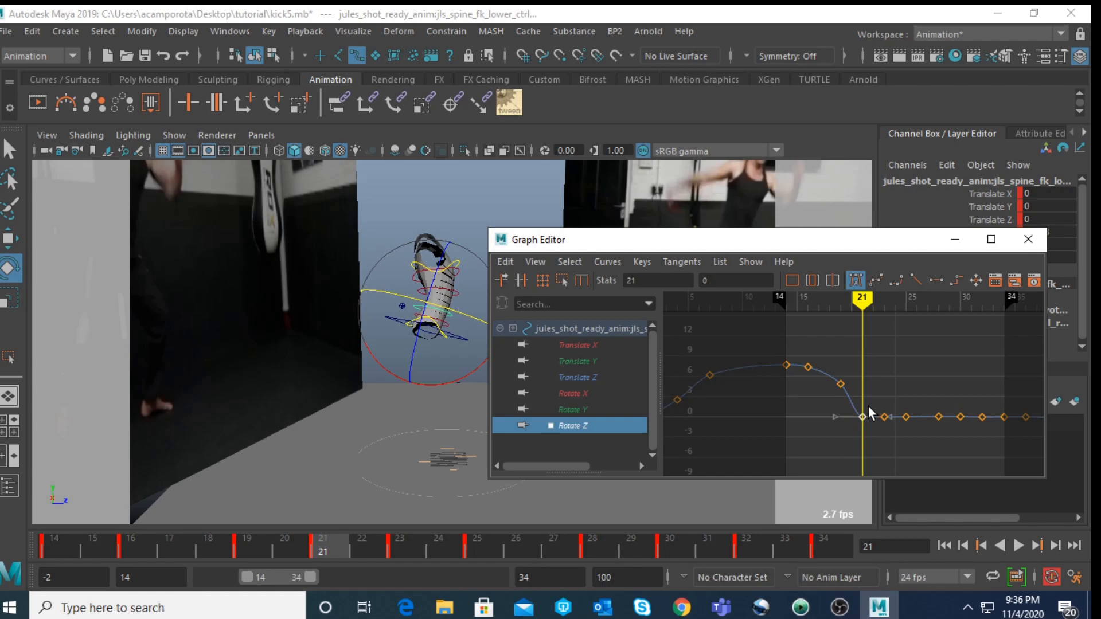
{"action": "key", "text": "Delete"}
Step: Delete the upper spine FK control's Rotate Y keys at frames 23 and 25
{"action": "left_click", "coordinate": [459, 289]}
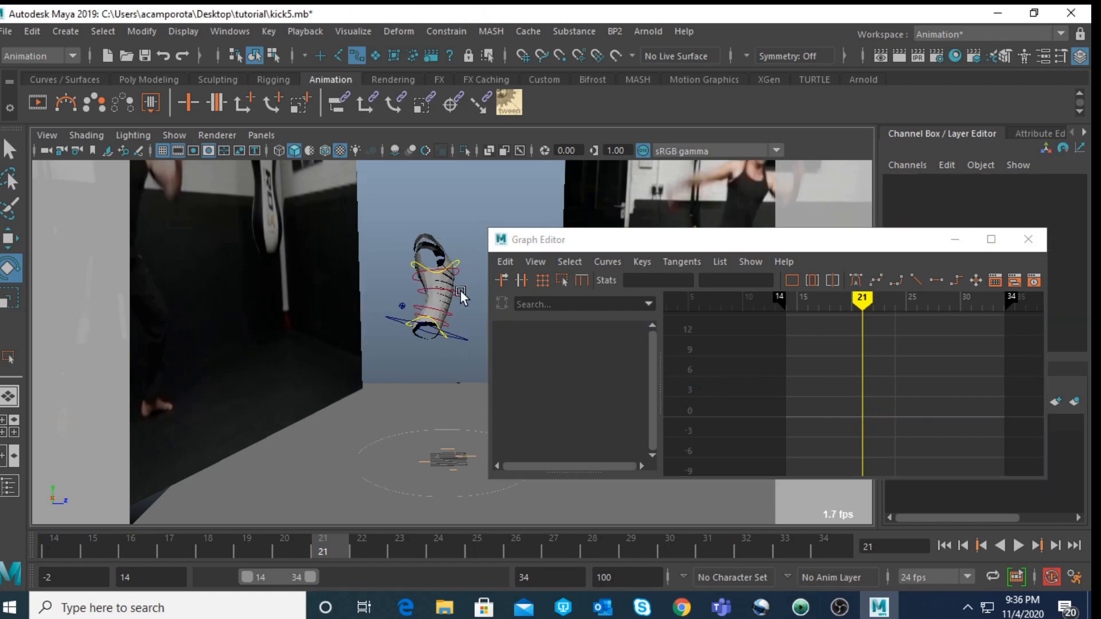
{"action": "left_click", "coordinate": [591, 393]}
{"action": "right_click_drag", "start_coordinate": [795, 414], "coordinate": [820, 391], "text": "alt"}
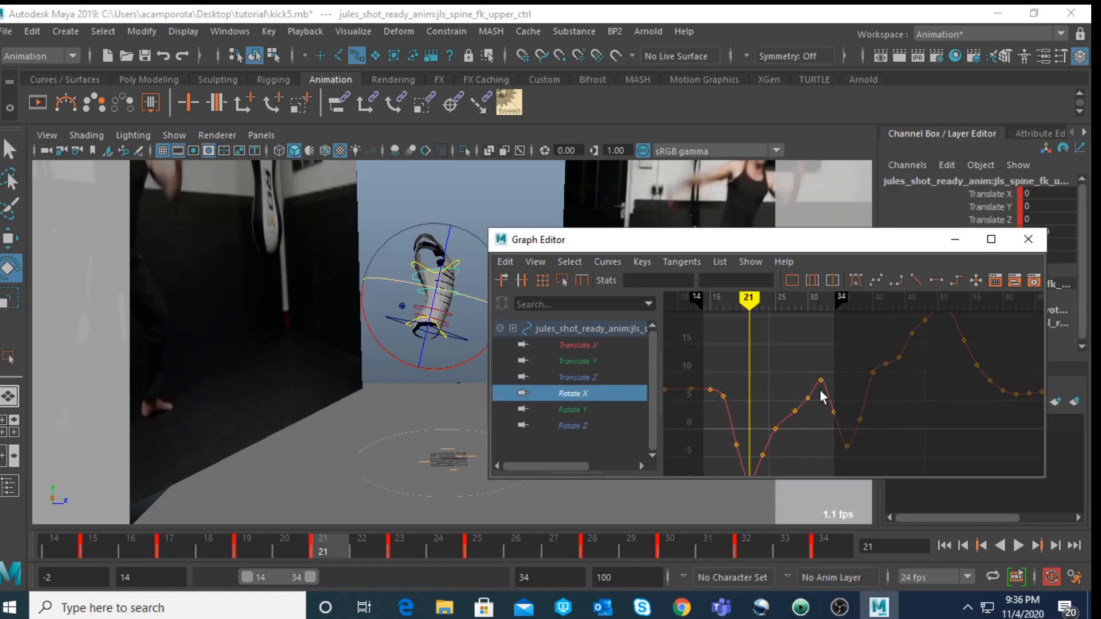
{"action": "middle_click_drag", "start_coordinate": [820, 391], "coordinate": [868, 346], "text": "alt"}
{"action": "right_click_drag", "start_coordinate": [810, 340], "coordinate": [841, 344], "text": "alt+shift"}
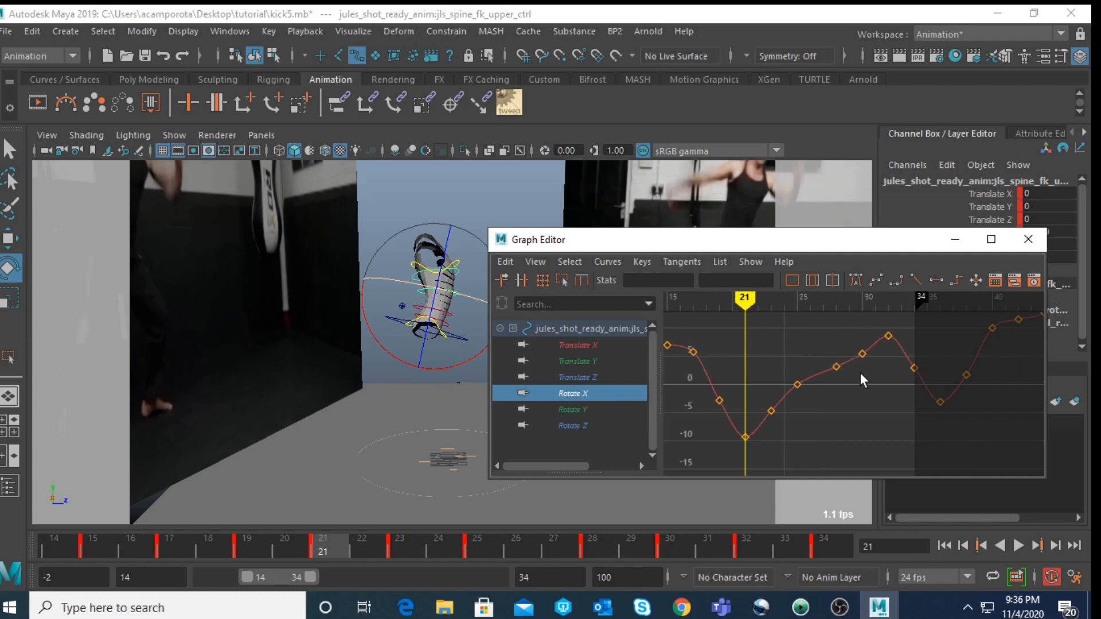
{"action": "left_click", "coordinate": [585, 410]}
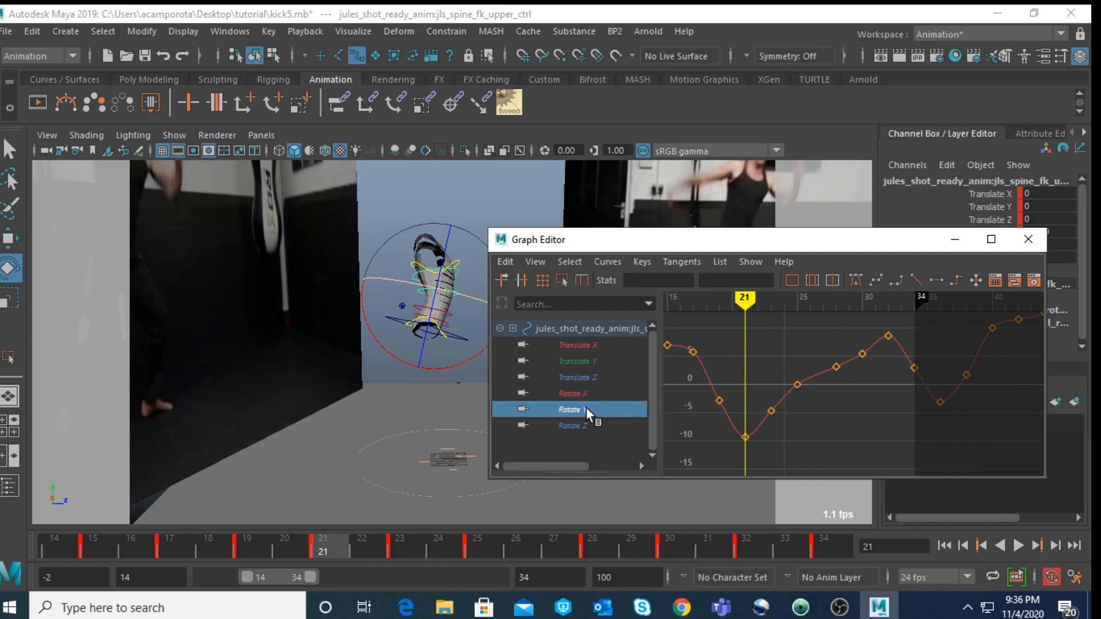
{"action": "middle_click_drag", "start_coordinate": [761, 360], "coordinate": [786, 360], "text": "alt"}
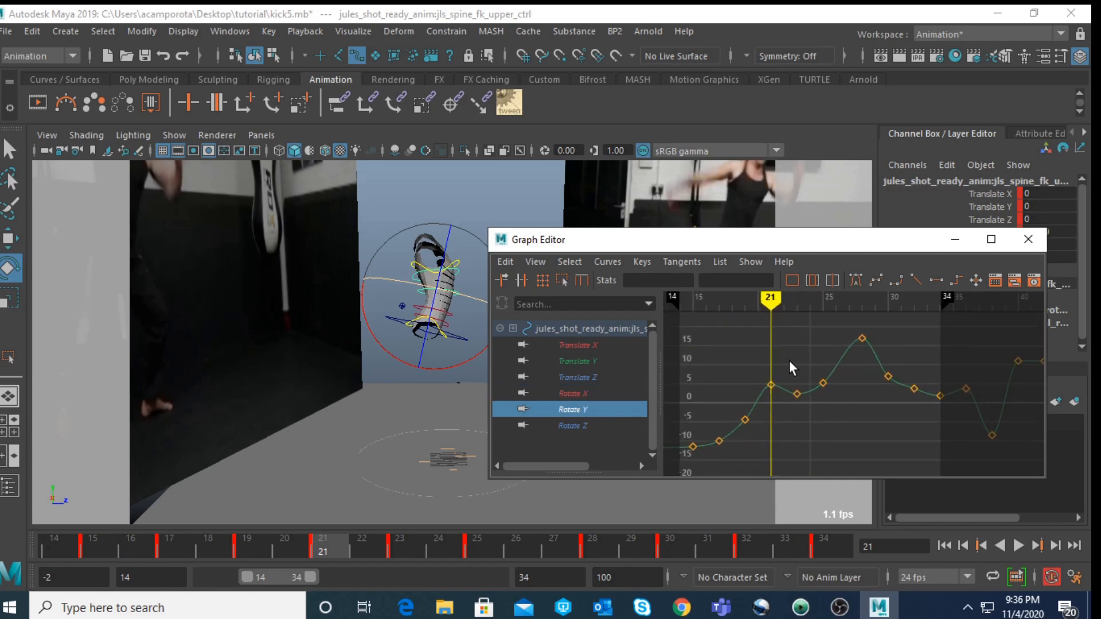
{"action": "key", "text": "period"}
{"action": "key", "text": "period"}
{"action": "left_click_drag", "start_coordinate": [790, 363], "coordinate": [850, 430]}
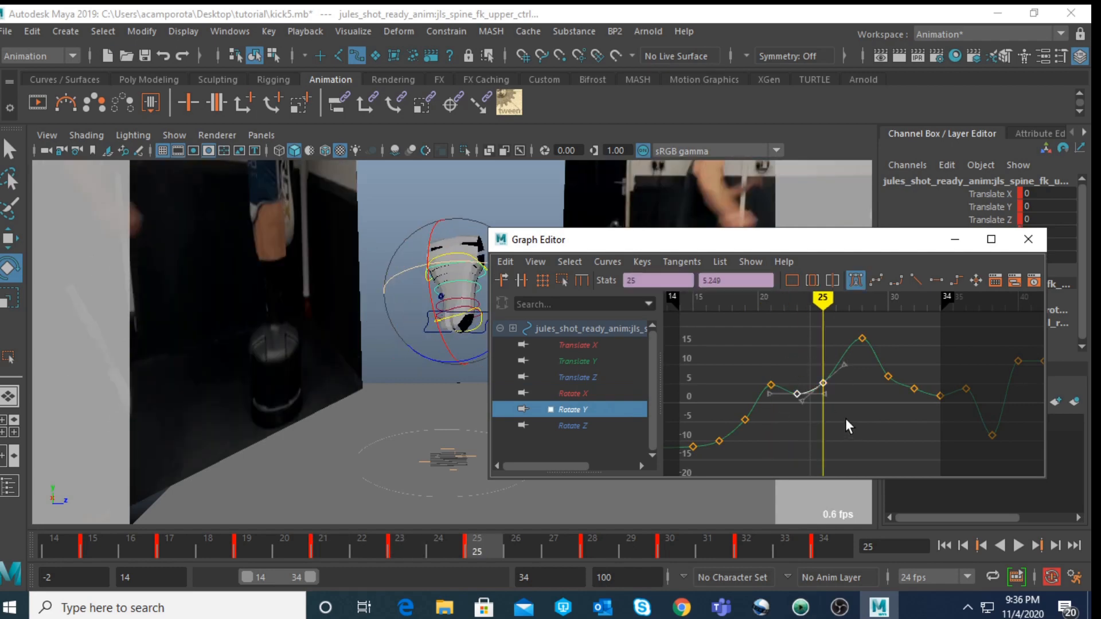
{"action": "key", "text": "Delete"}
Step: Steepen the tangent of the upper spine's Rotate Y key at frame 21 and delete the keys at frames 30 and 32
{"action": "left_click_drag", "start_coordinate": [759, 367], "coordinate": [790, 363]}
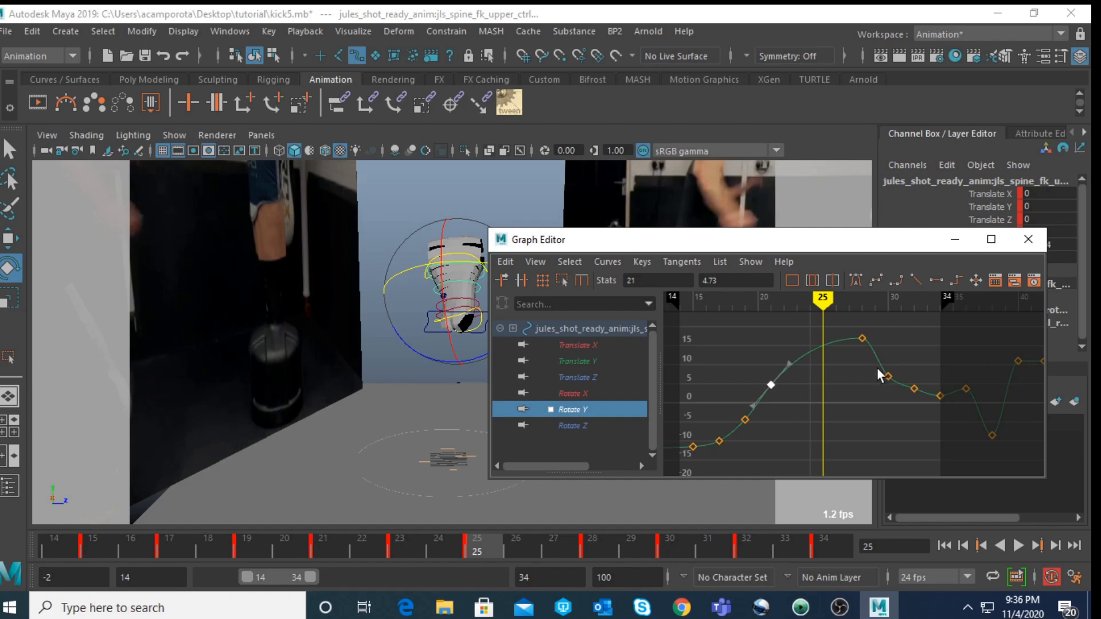
{"action": "left_click_drag", "start_coordinate": [908, 396], "coordinate": [924, 411]}
{"action": "key", "text": "Delete"}
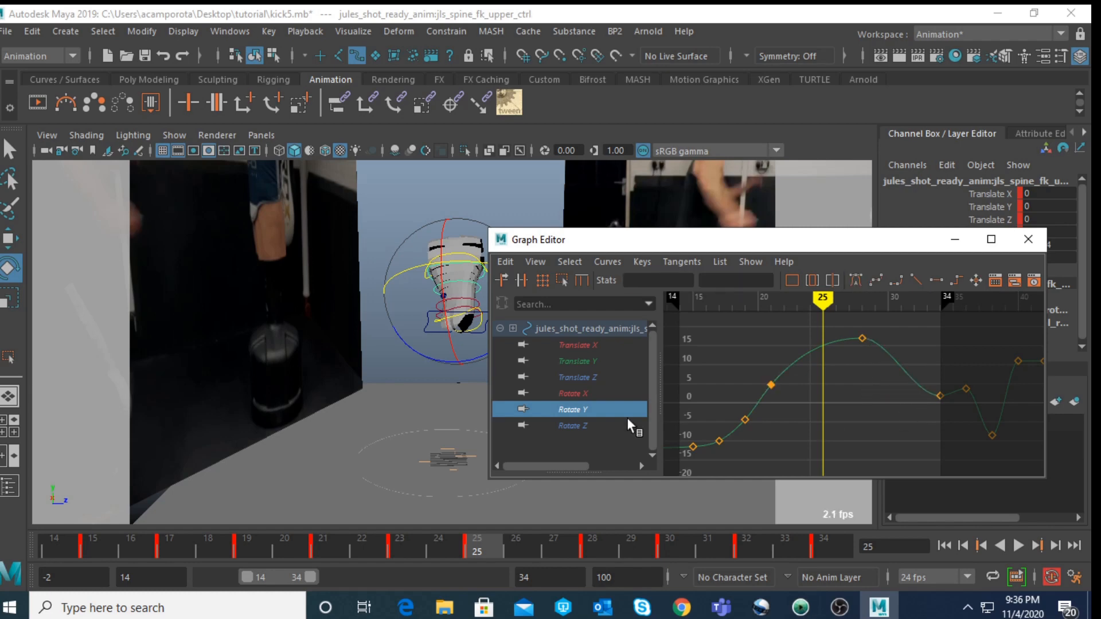
Step: Delete the upper spine's Rotate Z keys at frames 23, 25 and 32, and lower the frame 30 key to about -1.8
{"action": "left_click", "coordinate": [587, 425]}
{"action": "middle_click_drag", "start_coordinate": [790, 365], "coordinate": [838, 372], "text": "alt"}
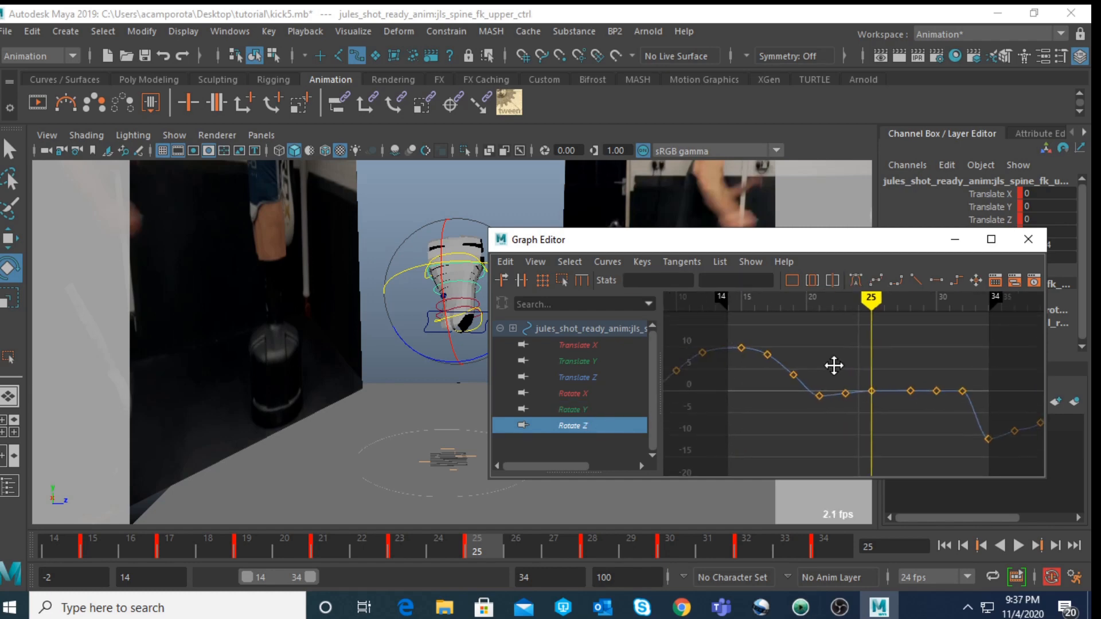
{"action": "left_click_drag", "start_coordinate": [888, 408], "coordinate": [889, 409]}
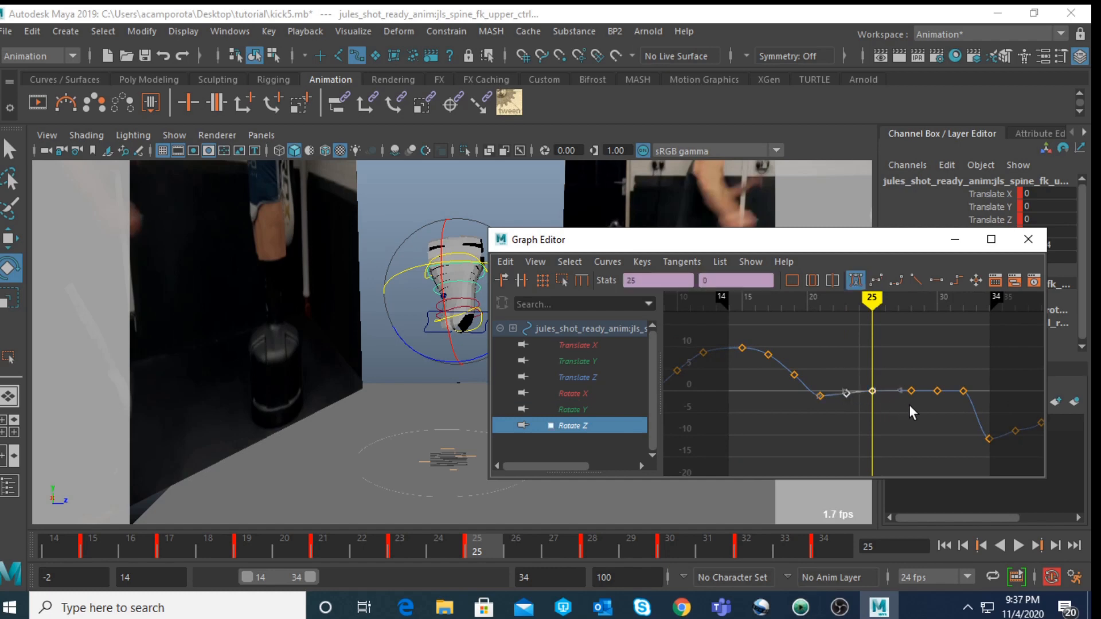
{"action": "key", "text": "Delete"}
{"action": "left_click", "coordinate": [964, 392]}
{"action": "key", "text": "Delete"}
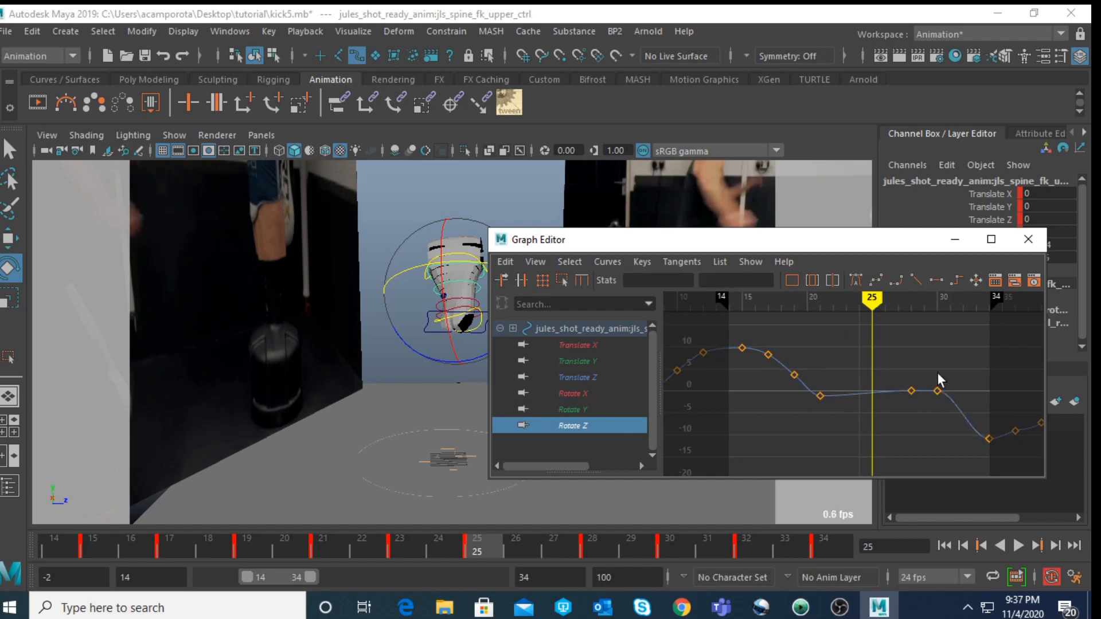
{"action": "left_click_drag", "start_coordinate": [931, 372], "coordinate": [947, 402]}
{"action": "middle_click_drag", "start_coordinate": [945, 408], "coordinate": [945, 417]}
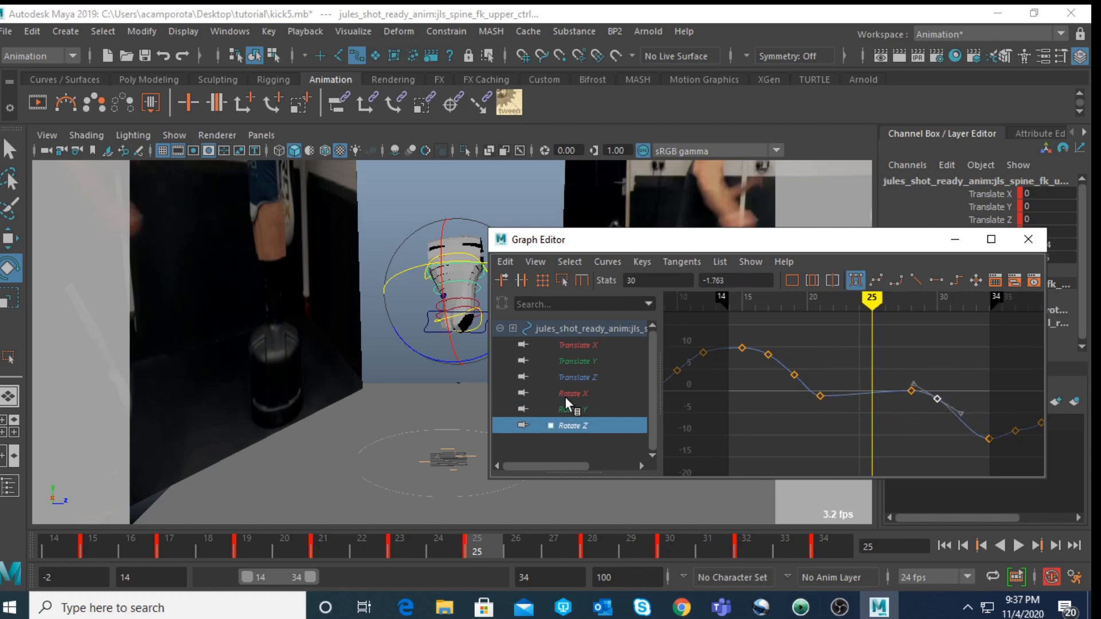
Step: Lower the shoulder FK control's Rotate X key at frame 32 to about 6.4
{"action": "left_click", "coordinate": [390, 230]}
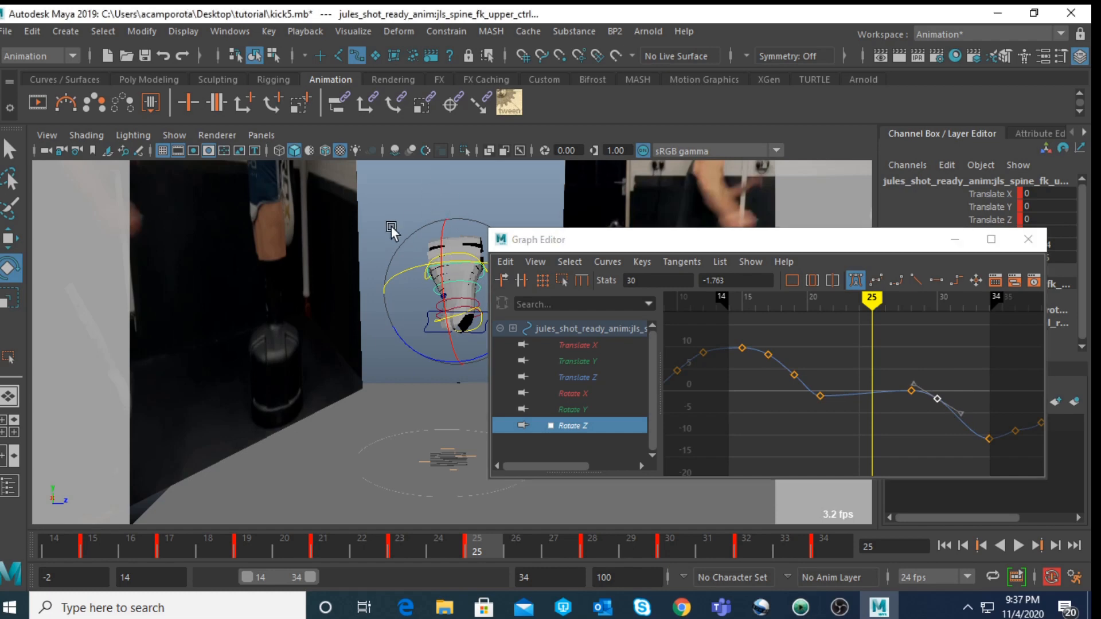
{"action": "left_click", "coordinate": [462, 269]}
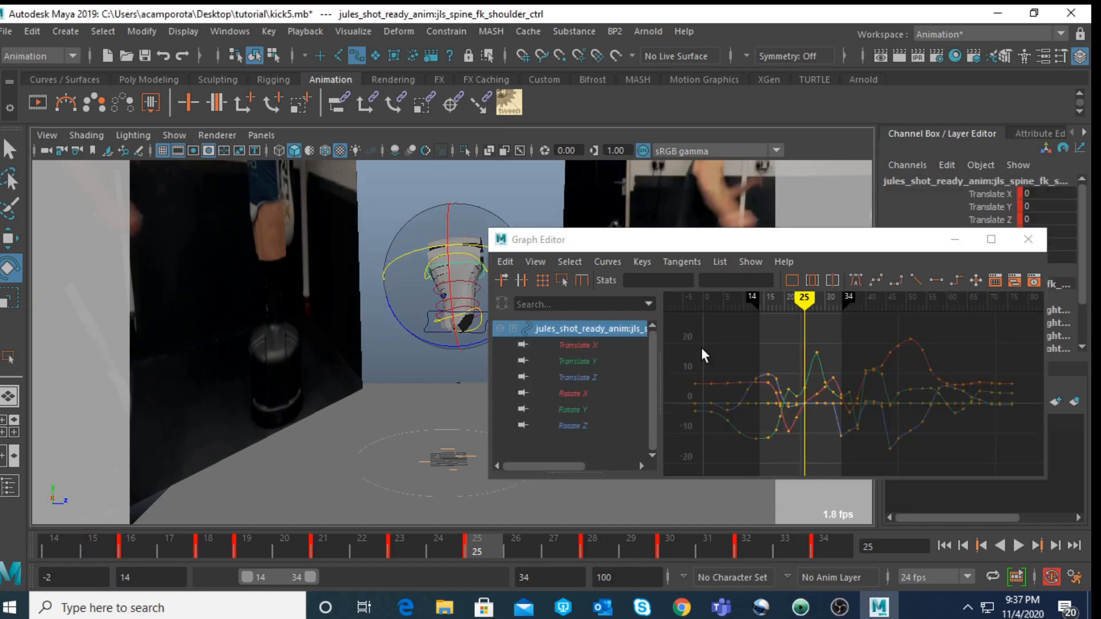
{"action": "left_click", "coordinate": [585, 395]}
{"action": "right_click_drag", "start_coordinate": [789, 393], "coordinate": [804, 393], "text": "alt"}
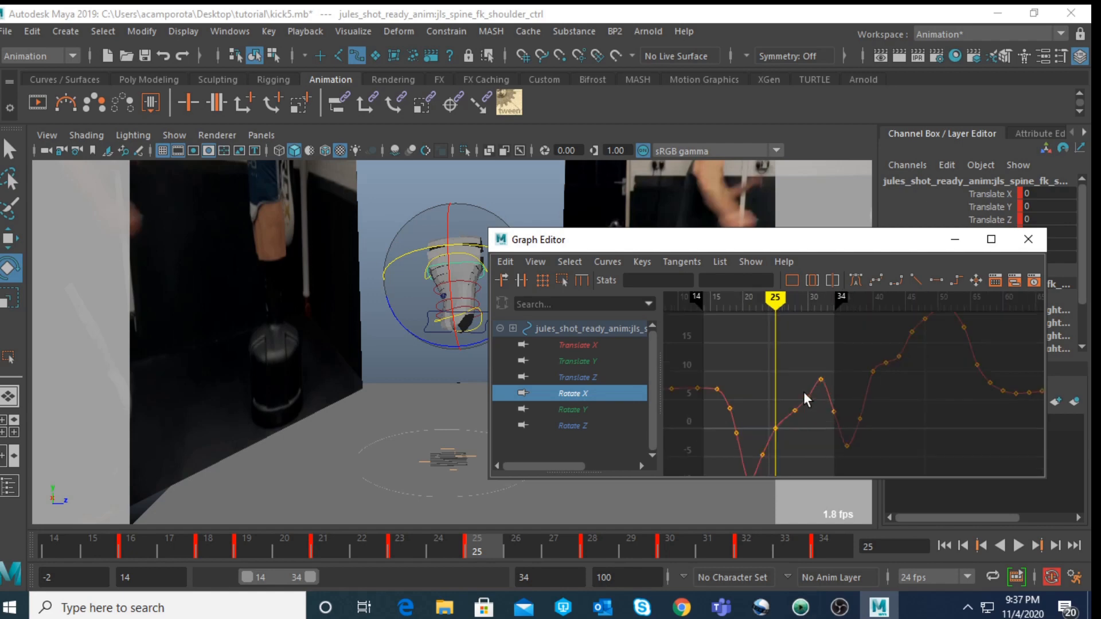
{"action": "middle_click_drag", "start_coordinate": [775, 387], "coordinate": [800, 351], "text": "alt"}
{"action": "right_click_drag", "start_coordinate": [835, 377], "coordinate": [854, 354], "text": "alt"}
{"action": "key", "text": "period"}
{"action": "key", "text": "period"}
{"action": "key", "text": "period"}
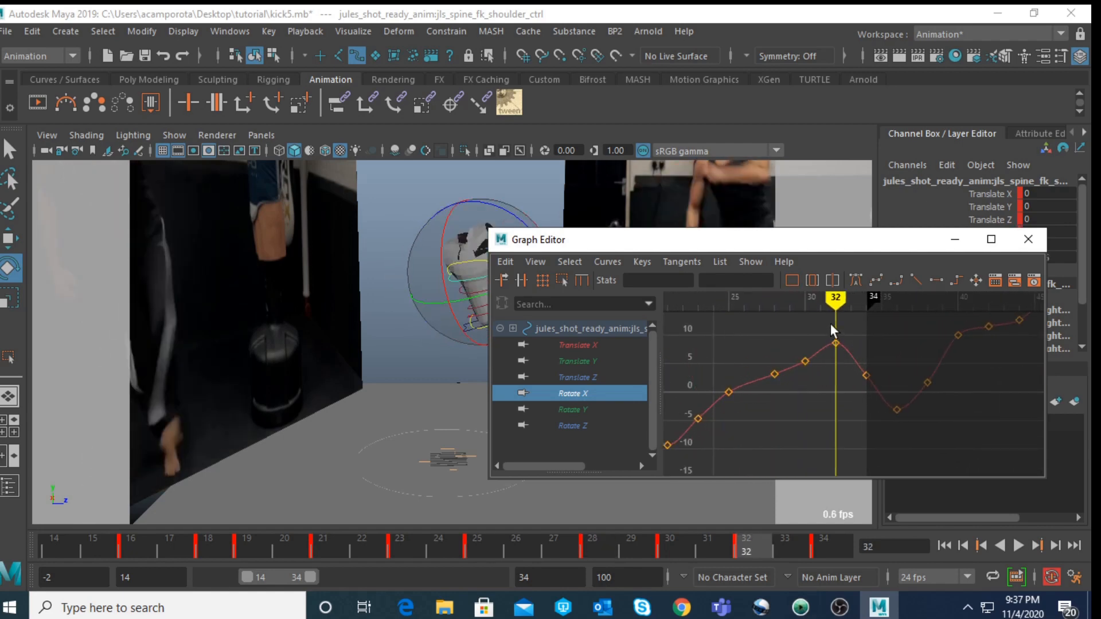
{"action": "left_click", "coordinate": [836, 343]}
{"action": "middle_click_drag", "start_coordinate": [843, 362], "coordinate": [845, 377]}
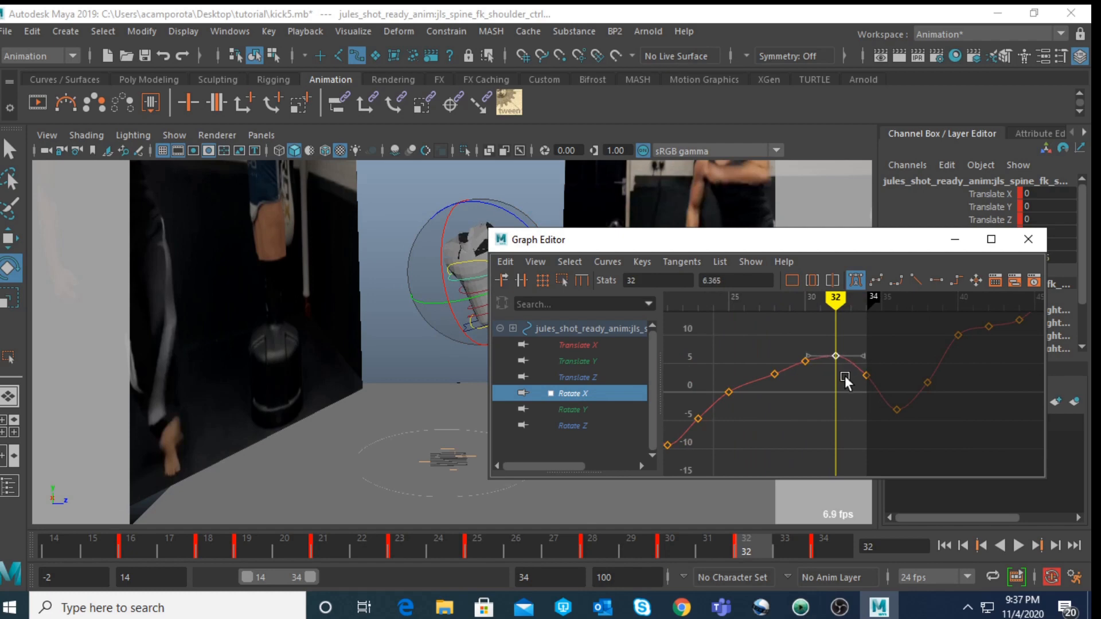
{"action": "left_click", "coordinate": [801, 386]}
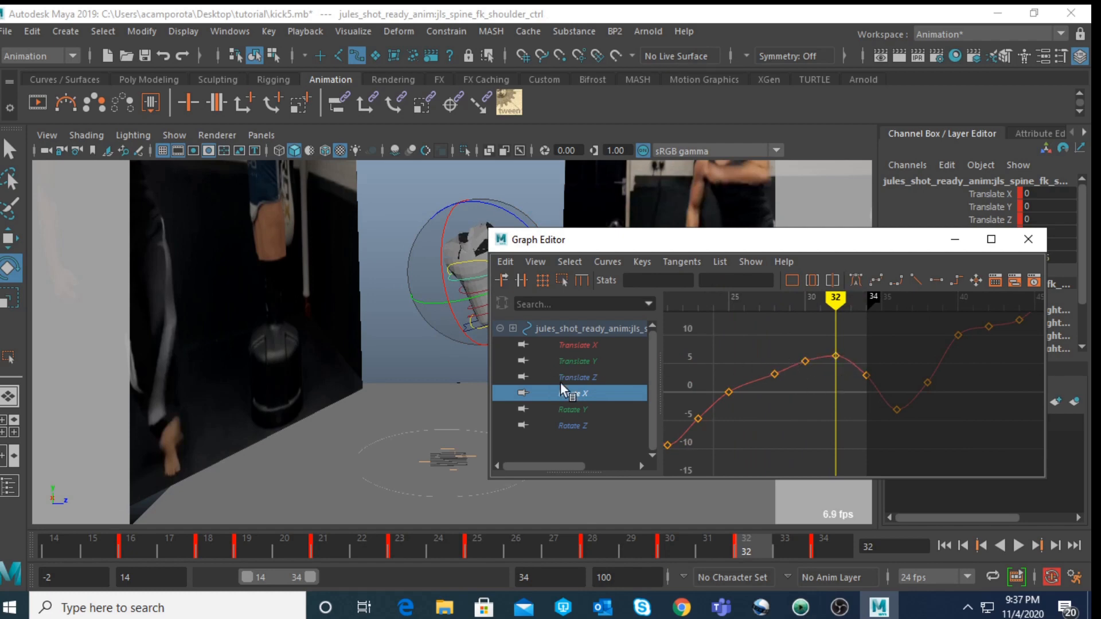
Step: Delete the shoulder FK control's Rotate Y keys at frames 32, 23 and 25
{"action": "left_click", "coordinate": [572, 410]}
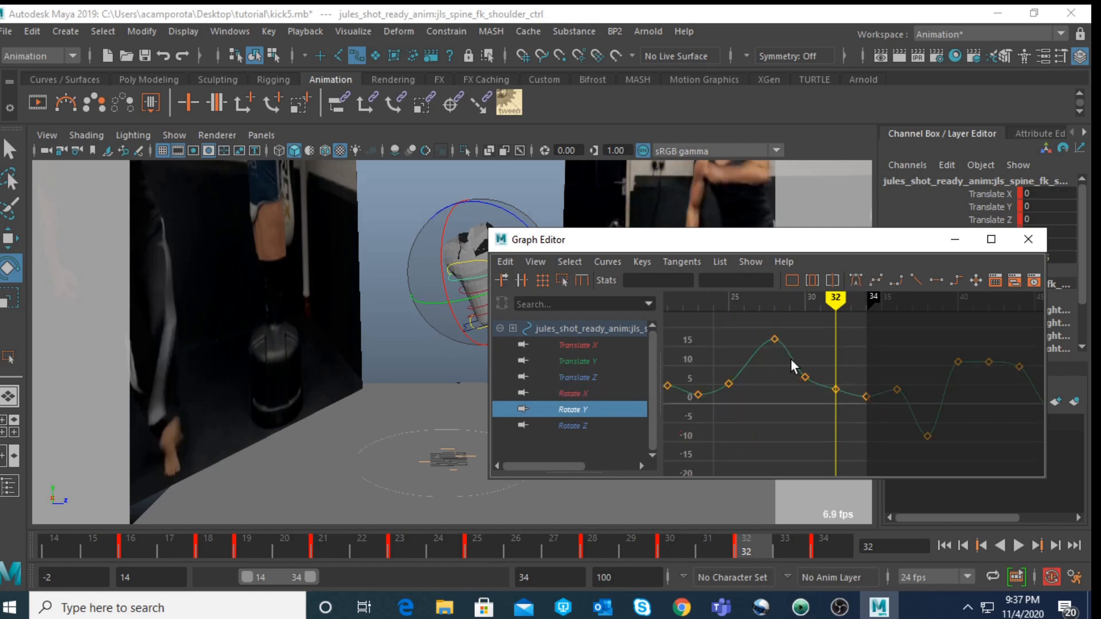
{"action": "left_click_drag", "start_coordinate": [849, 401], "coordinate": [849, 402]}
{"action": "key", "text": "Delete"}
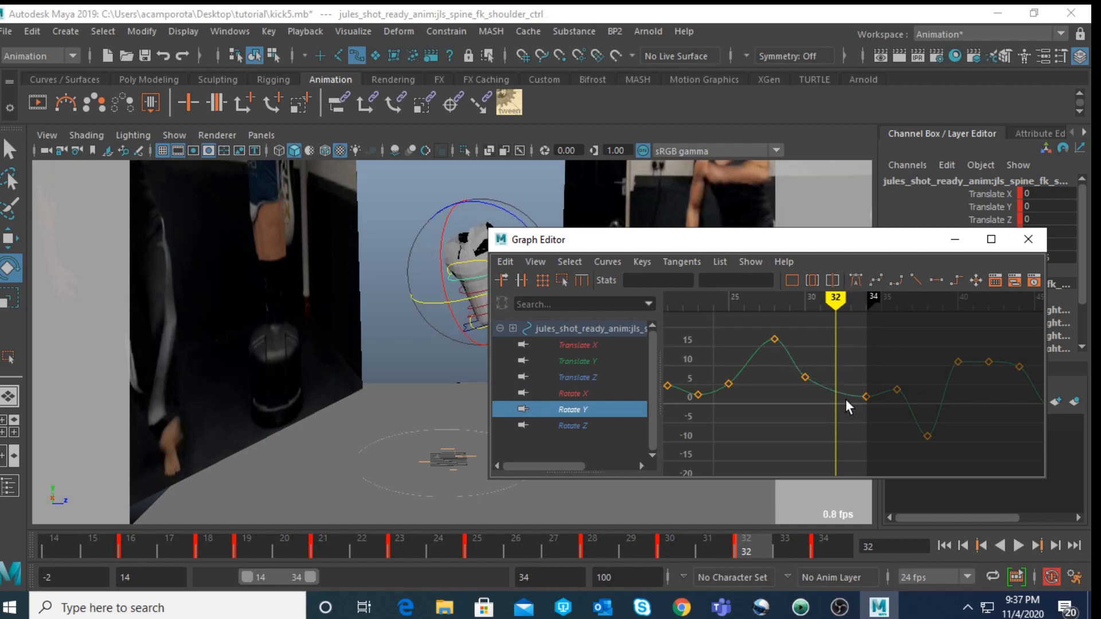
{"action": "middle_click_drag", "start_coordinate": [788, 366], "coordinate": [866, 378], "text": "alt"}
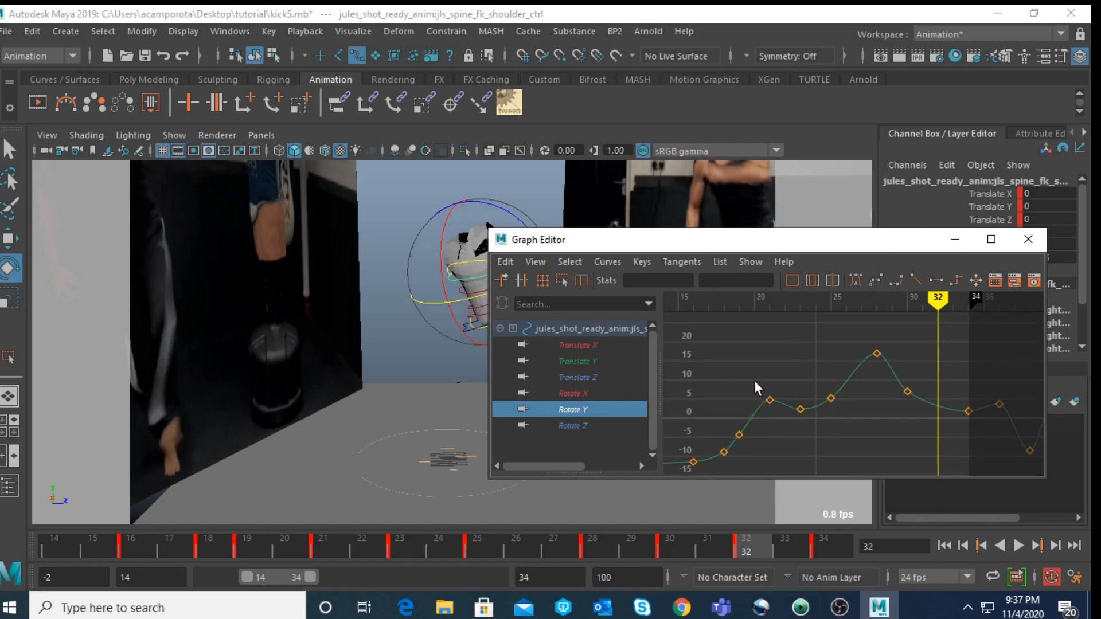
{"action": "key", "text": "comma"}
{"action": "key", "text": "comma"}
{"action": "key", "text": "comma"}
{"action": "key", "text": "comma"}
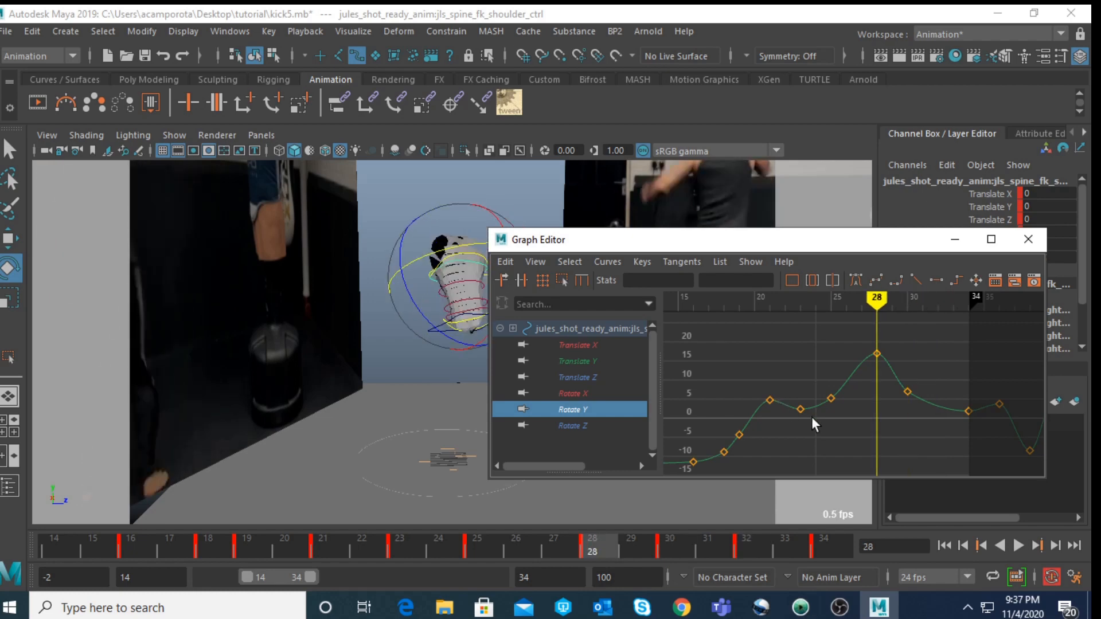
{"action": "left_click_drag", "start_coordinate": [845, 437], "coordinate": [847, 439]}
{"action": "key", "text": "Delete"}
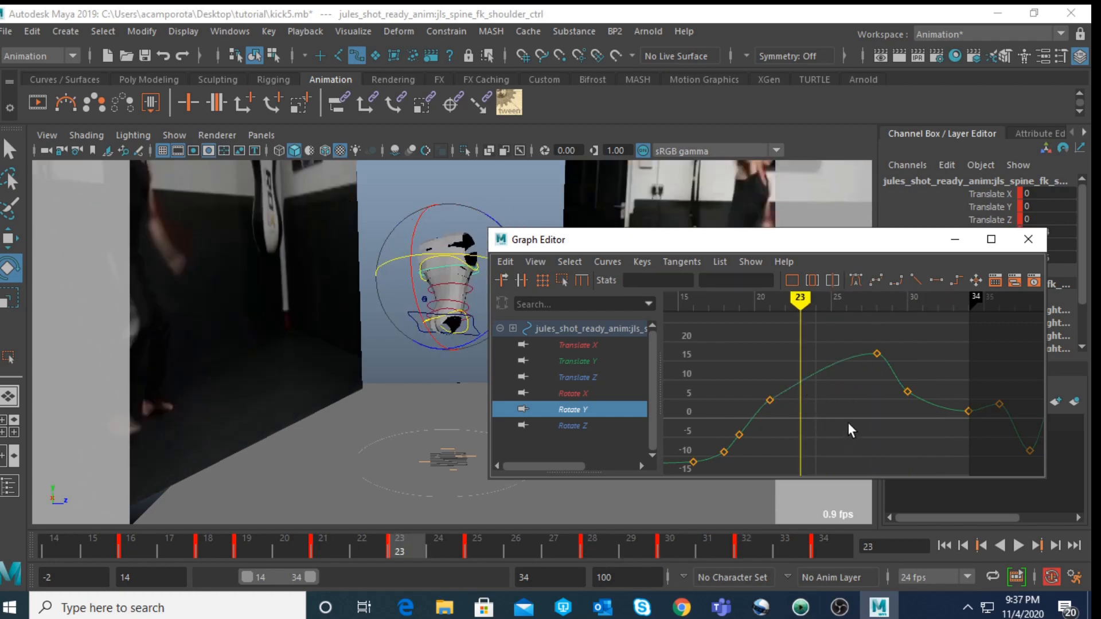
Step: Steepen the tangent of the shoulder's Rotate Y key at frame 21 and move the current time to frame 30
{"action": "left_click", "coordinate": [771, 399]}
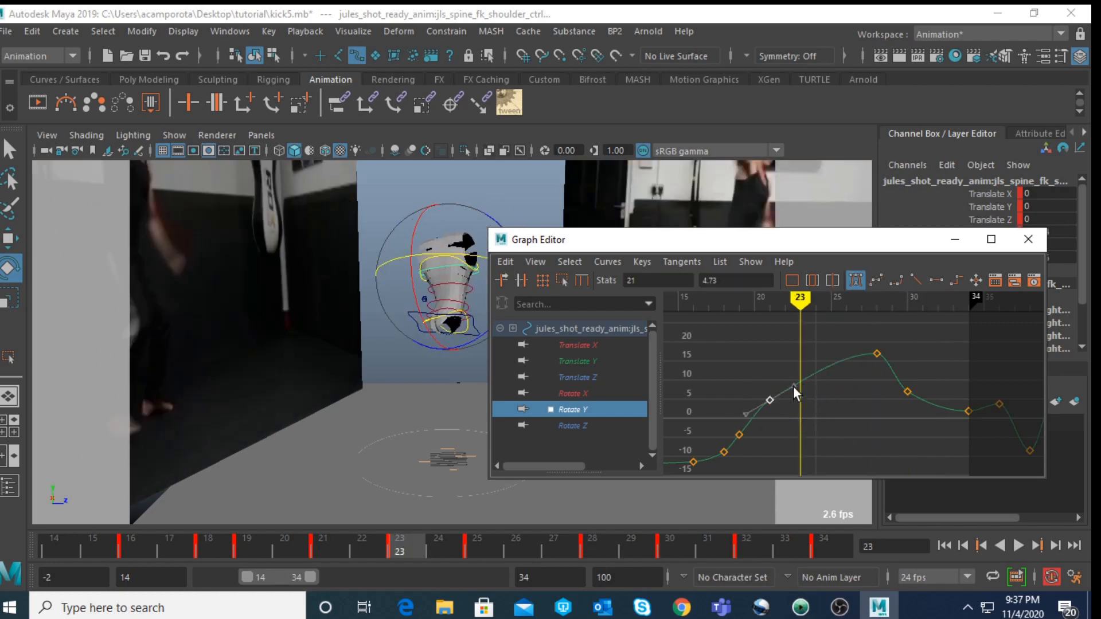
{"action": "left_click_drag", "start_coordinate": [795, 388], "coordinate": [794, 379]}
{"action": "key", "text": "period"}
{"action": "key", "text": "period"}
{"action": "key", "text": "period"}
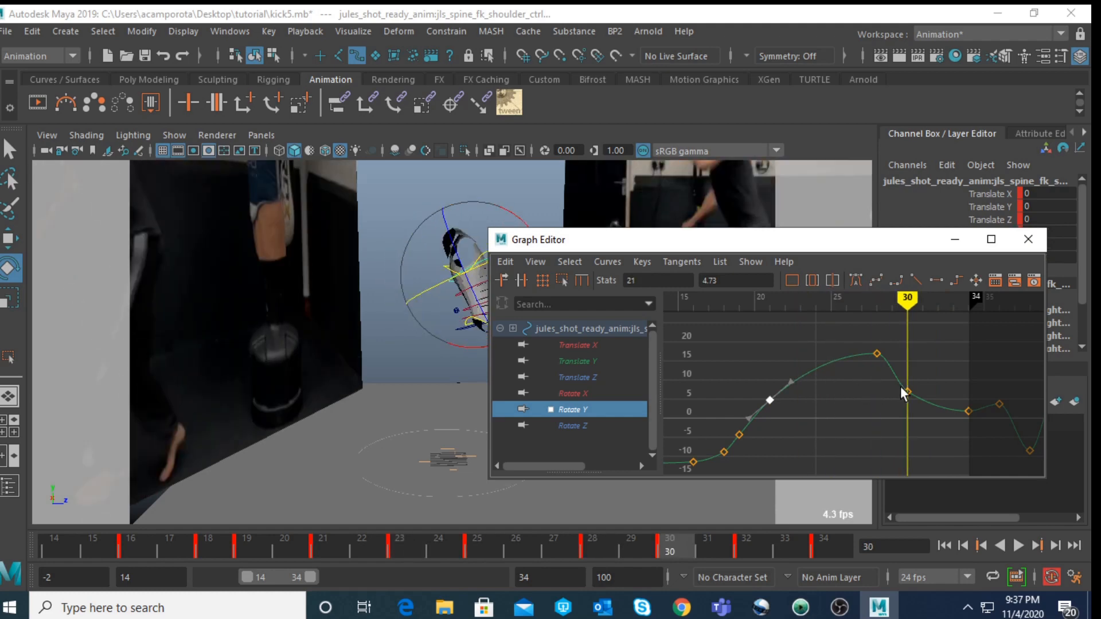
Step: Delete the shoulder FK control's Rotate Y key at frame 30 and select its frame 19 key
{"action": "left_click", "coordinate": [926, 405]}
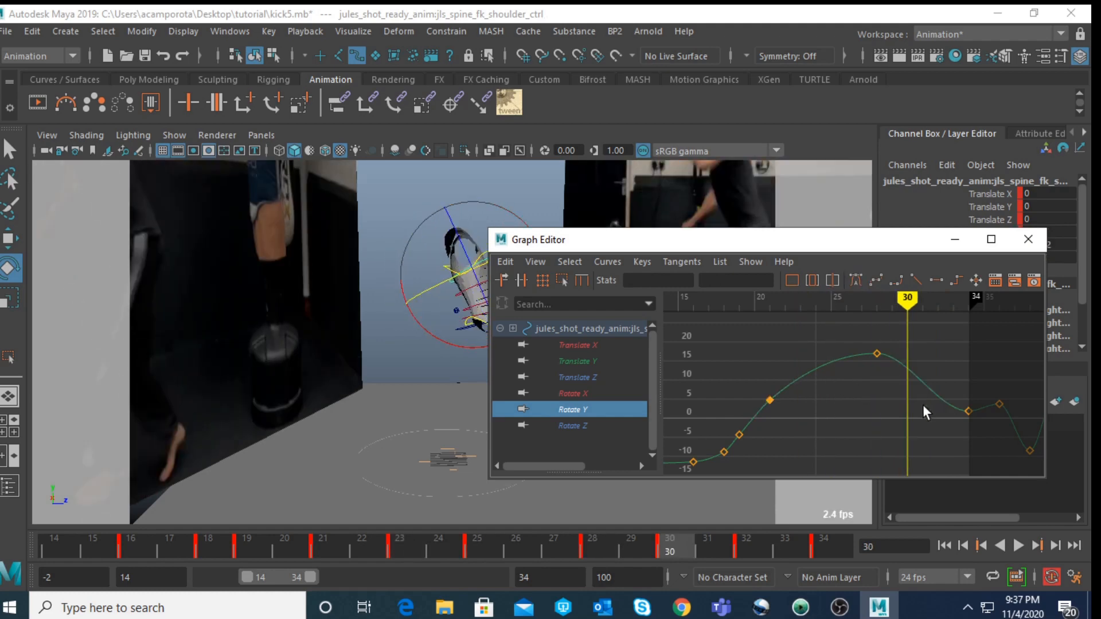
{"action": "left_click", "coordinate": [740, 435]}
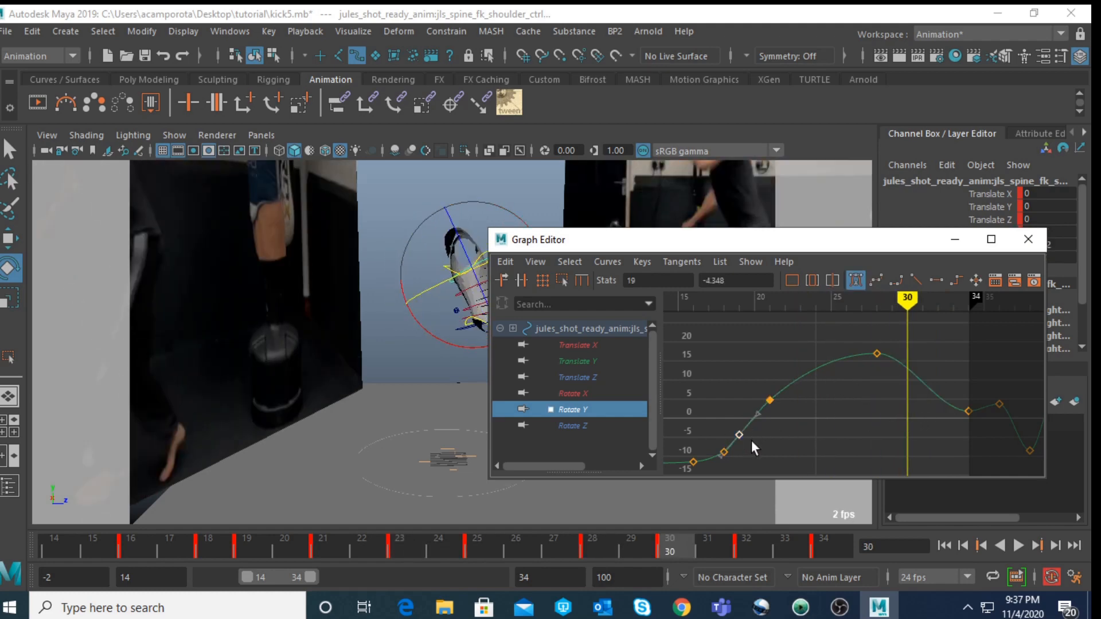
Step: Delete the shoulder FK control's Rotate Z keys at frames 19, 23, 25 and 32, and lower the frame 30 key to about -1.6
{"action": "left_click", "coordinate": [598, 427]}
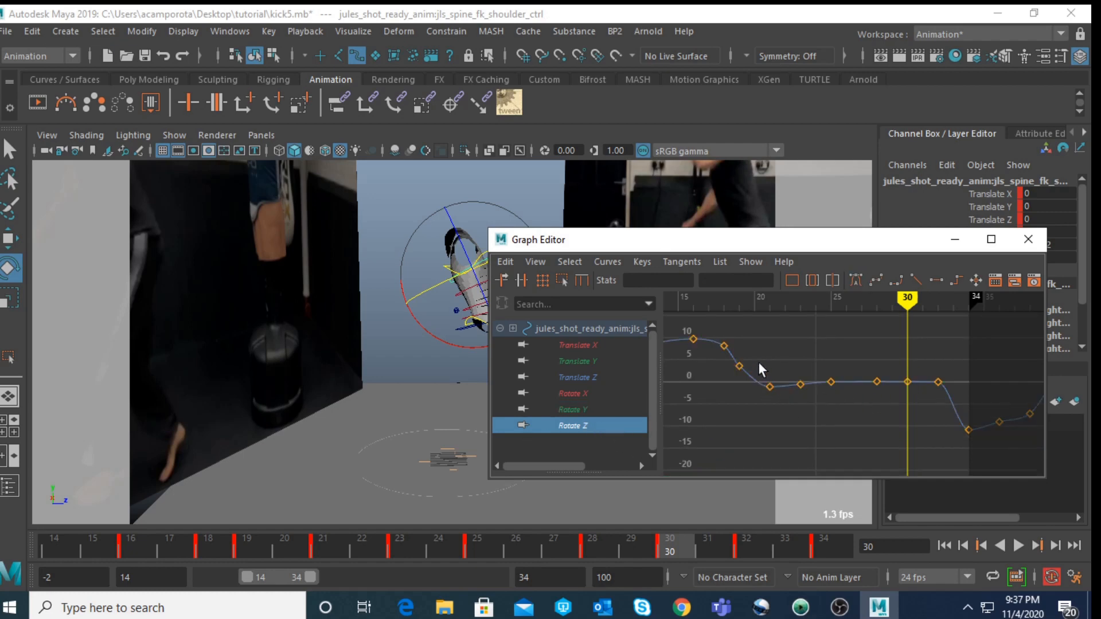
{"action": "left_click", "coordinate": [737, 367]}
{"action": "key", "text": "Delete"}
{"action": "left_click_drag", "start_coordinate": [794, 365], "coordinate": [844, 399]}
{"action": "key", "text": "Delete"}
{"action": "left_click_drag", "start_coordinate": [929, 363], "coordinate": [949, 400]}
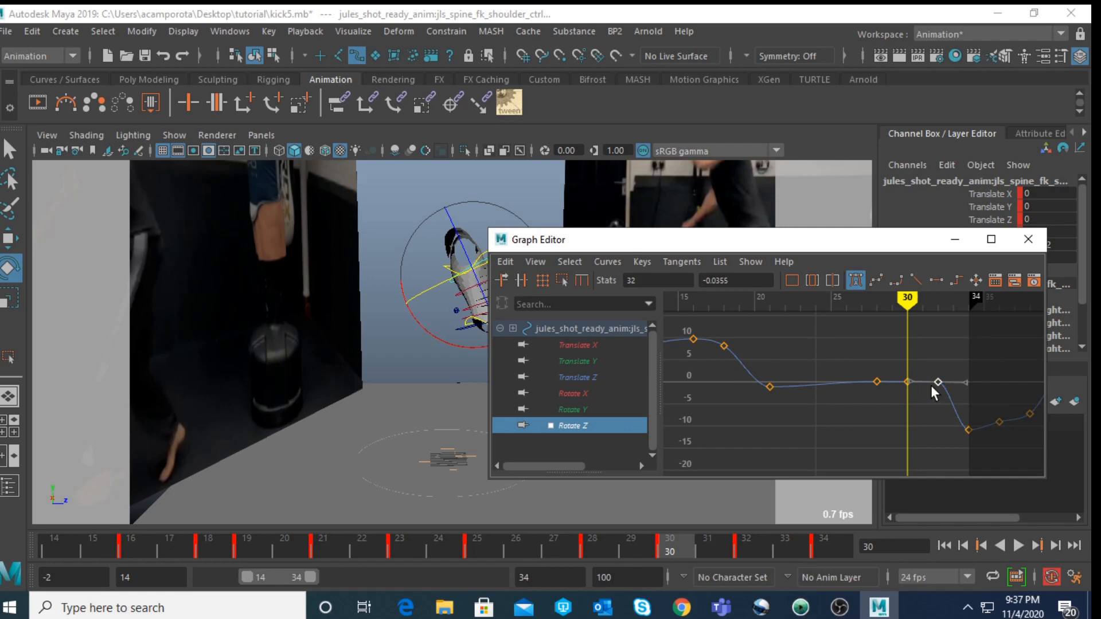
{"action": "key", "text": "Delete"}
{"action": "left_click_drag", "start_coordinate": [898, 355], "coordinate": [927, 403]}
{"action": "middle_click_drag", "start_coordinate": [916, 406], "coordinate": [918, 414]}
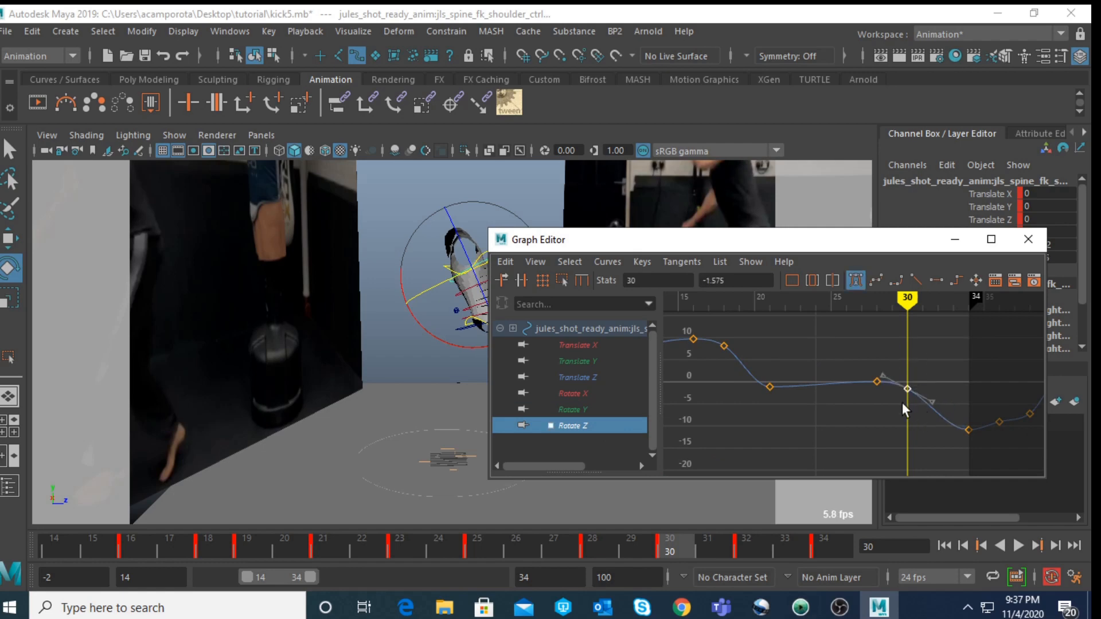
Step: Save the scene and close the Graph Editor
{"action": "left_click", "coordinate": [7, 32]}
{"action": "left_click", "coordinate": [43, 95]}
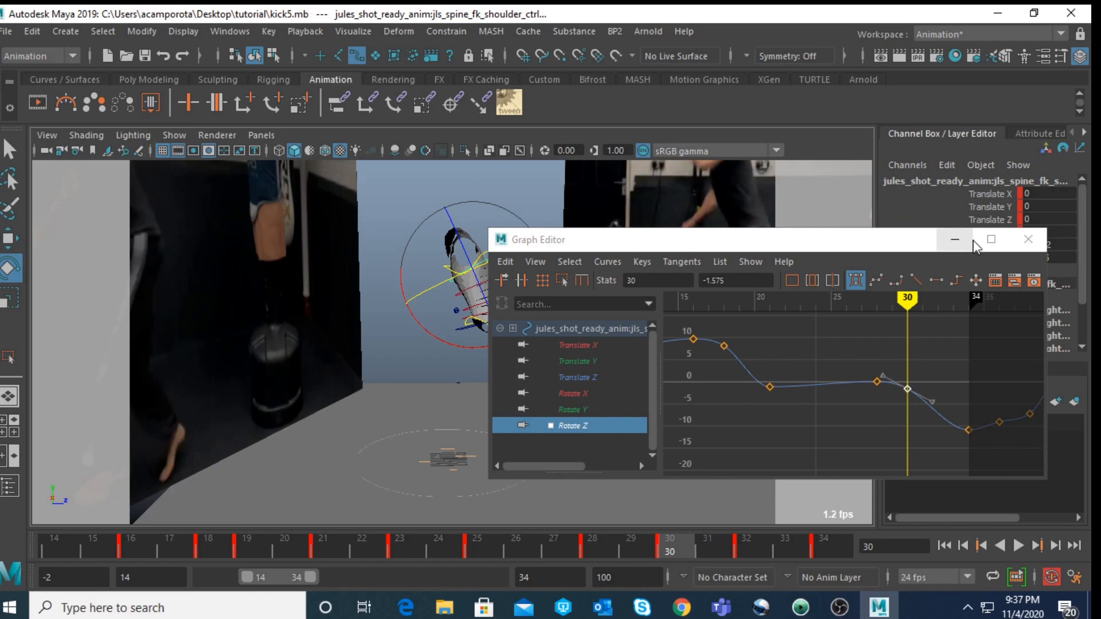
{"action": "left_click", "coordinate": [1028, 239]}
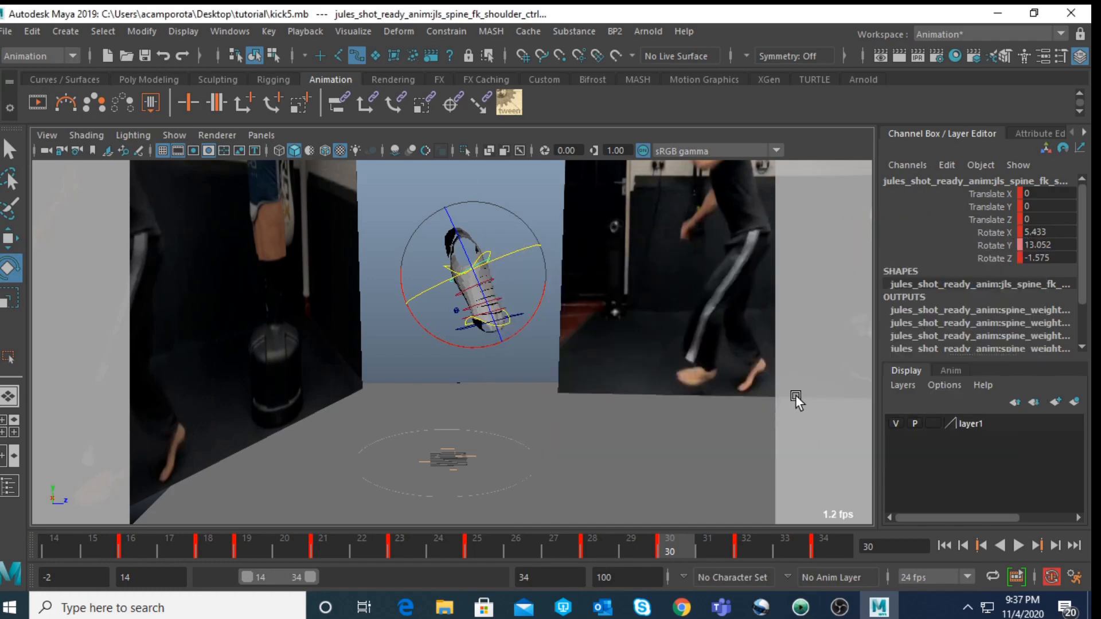
Step: Show the viewport in untextured shading, deselect the shoulder control and play back the torso animation
{"action": "key", "text": "4"}
{"action": "key", "text": "5"}
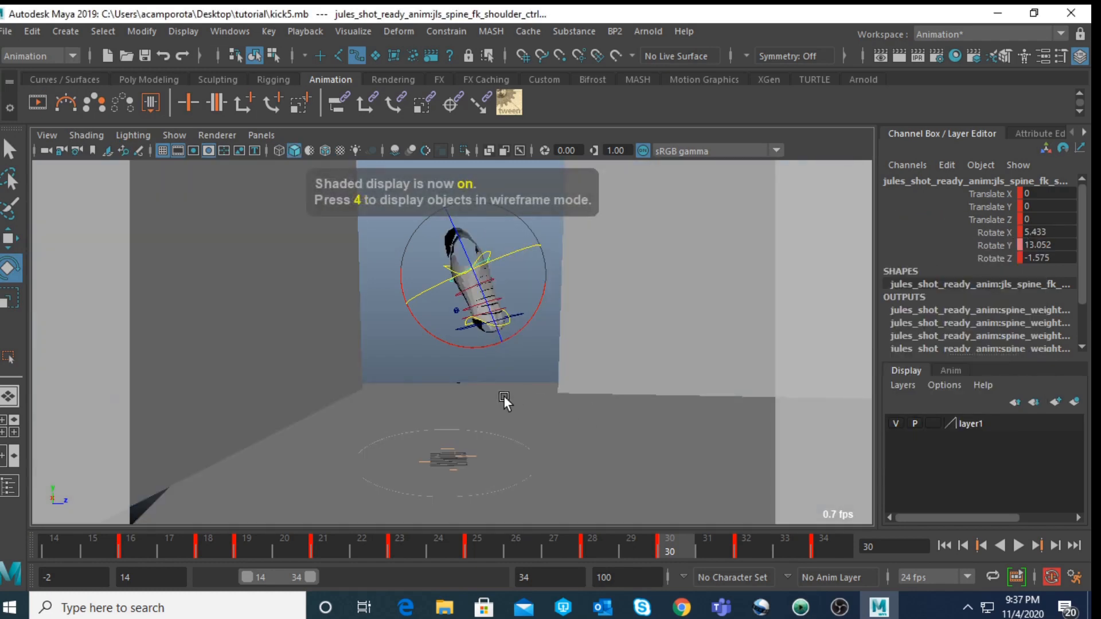
{"action": "key", "text": "q"}
{"action": "left_click", "coordinate": [504, 395]}
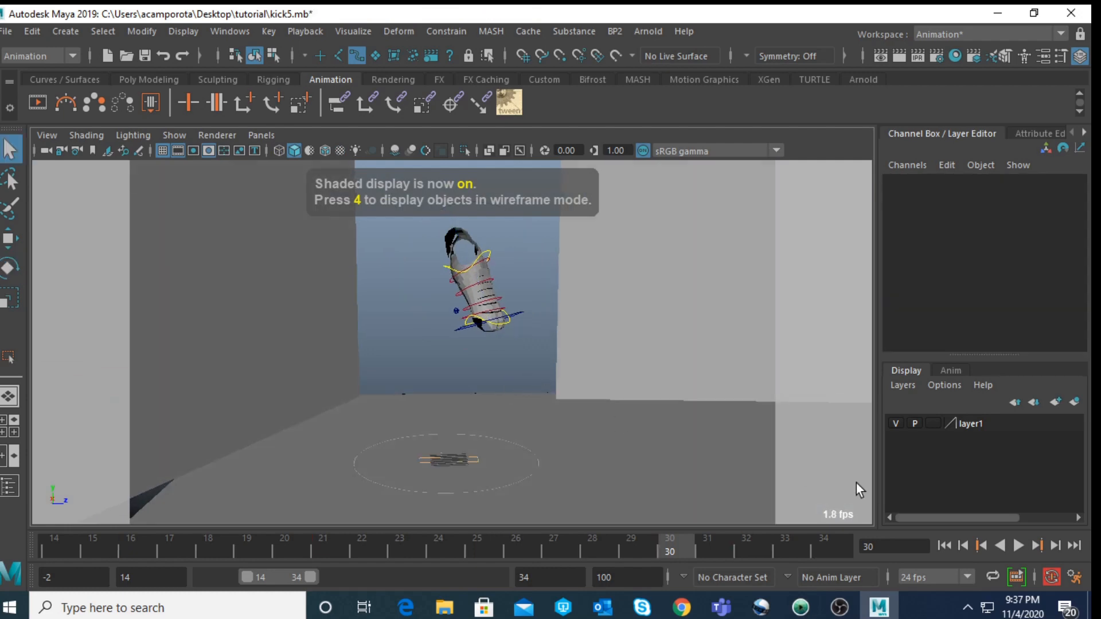
{"action": "left_click", "coordinate": [1019, 546]}
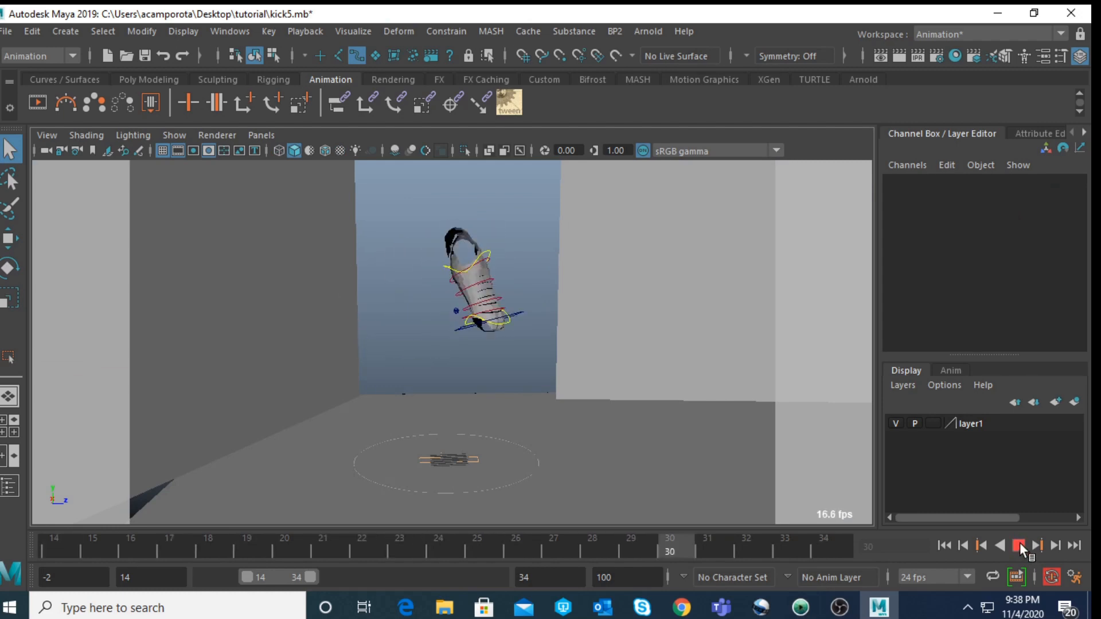
{"action": "left_click", "coordinate": [1020, 546]}
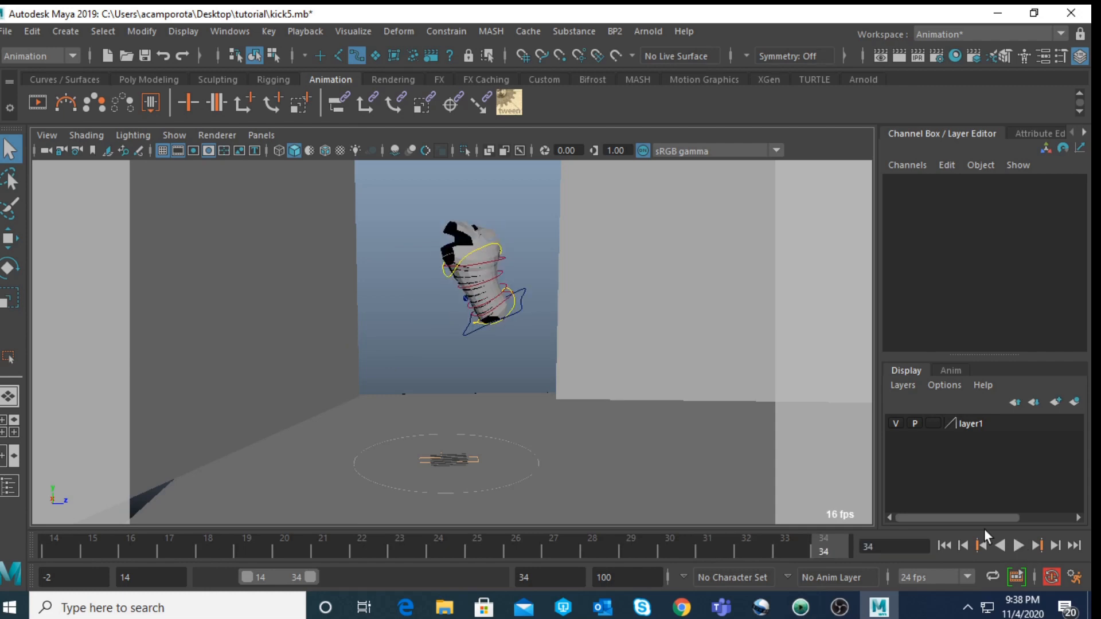
Step: Delete the spine curvature control's key at frame 23
{"action": "left_click", "coordinate": [468, 301]}
{"action": "key", "text": "alt+v"}
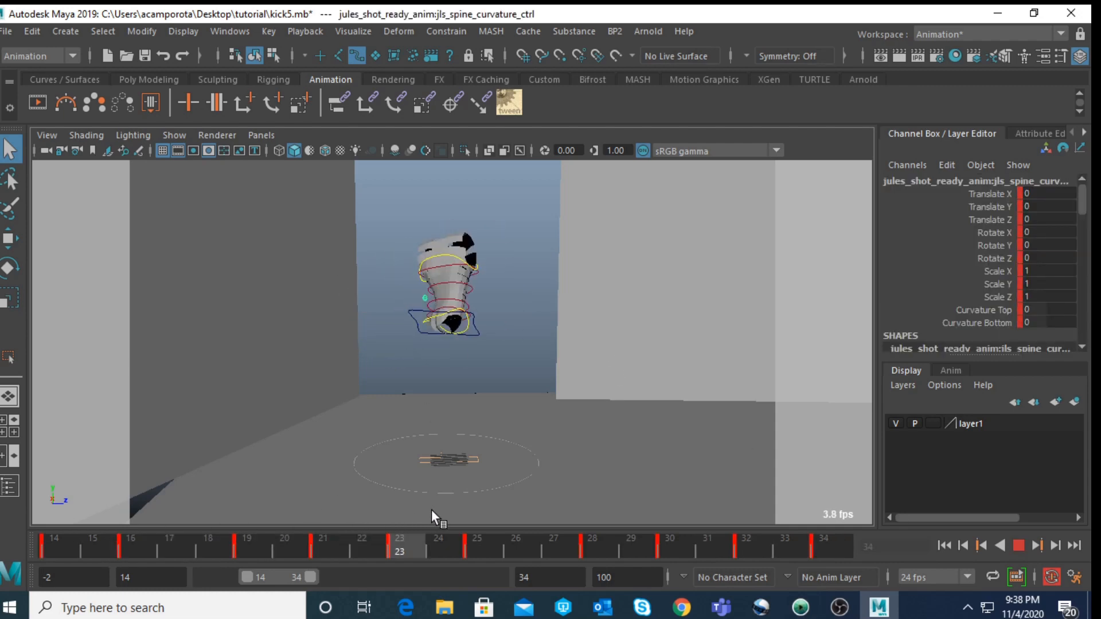
{"action": "left_click_drag", "start_coordinate": [364, 515], "coordinate": [334, 520]}
{"action": "left_click", "coordinate": [396, 547]}
{"action": "double_click", "coordinate": [398, 546]}
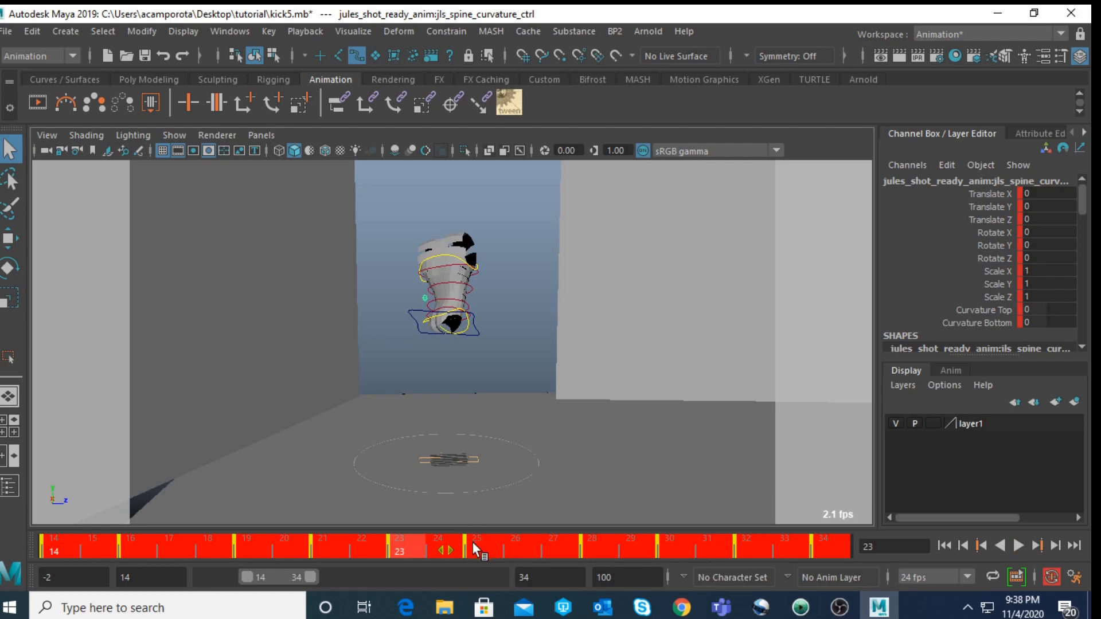
{"action": "left_click", "coordinate": [474, 544]}
{"action": "left_click", "coordinate": [391, 545]}
{"action": "left_click", "coordinate": [394, 546], "text": "shift"}
{"action": "right_click", "coordinate": [395, 546]}
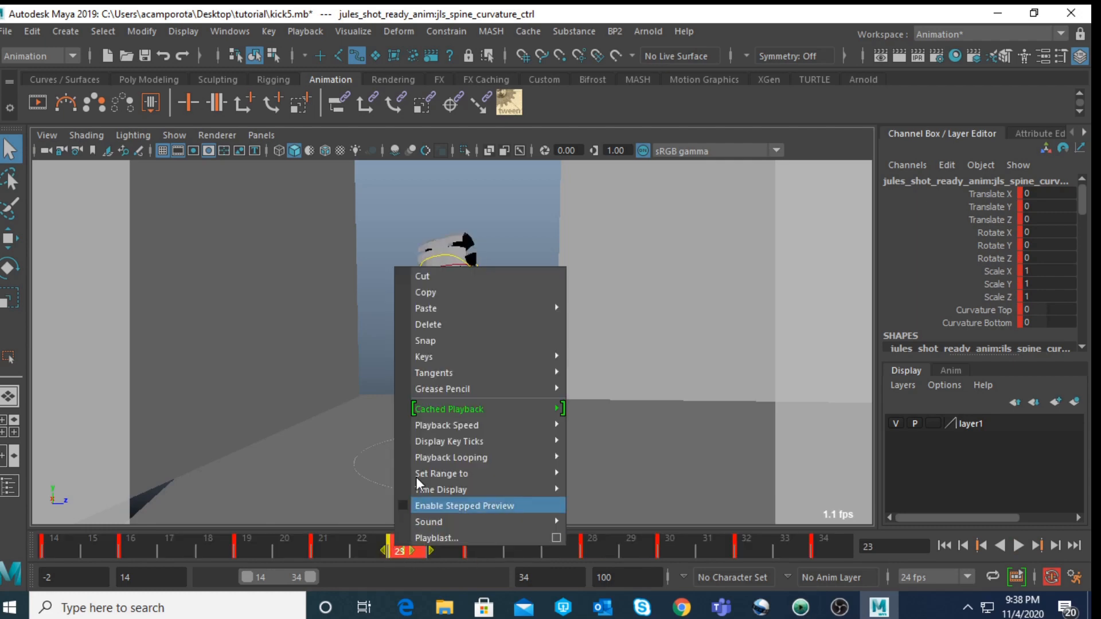
{"action": "left_click", "coordinate": [428, 324]}
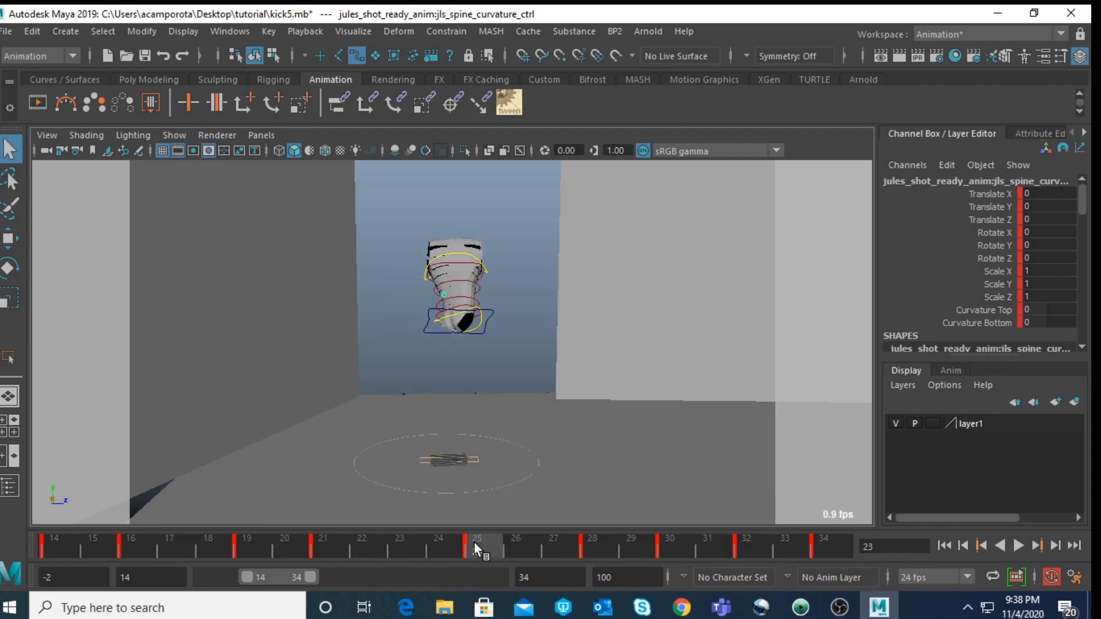
Step: Nudge the spine curvature control slightly at frame 25 and delete its key at frame 28
{"action": "key", "text": "w"}
{"action": "left_click_drag", "start_coordinate": [483, 296], "coordinate": [488, 291]}
{"action": "left_click", "coordinate": [591, 542]}
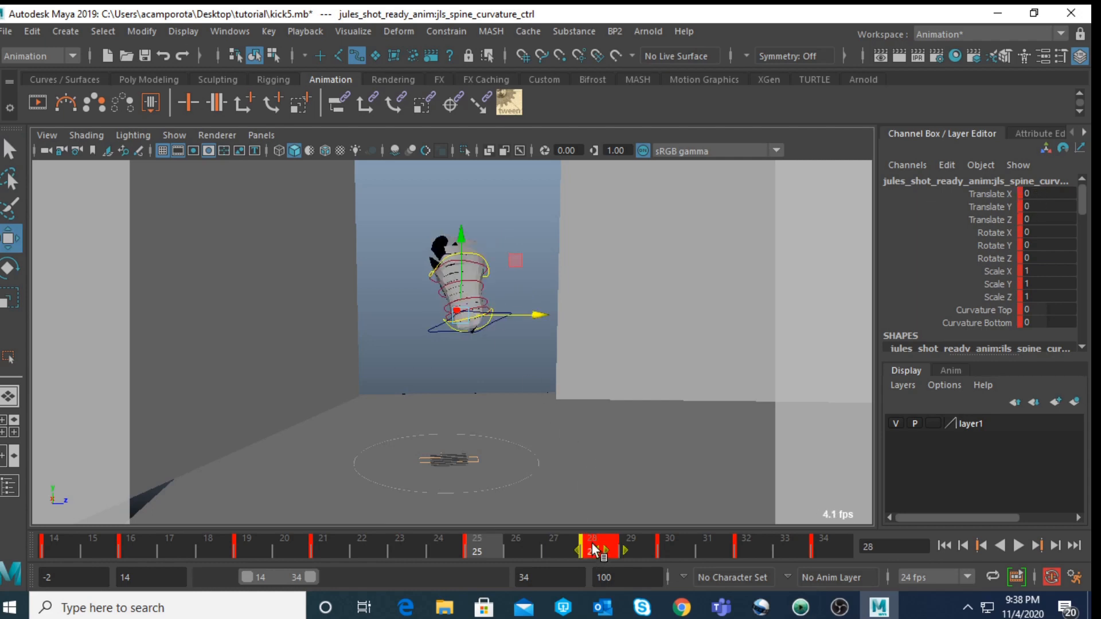
{"action": "right_click", "coordinate": [592, 545]}
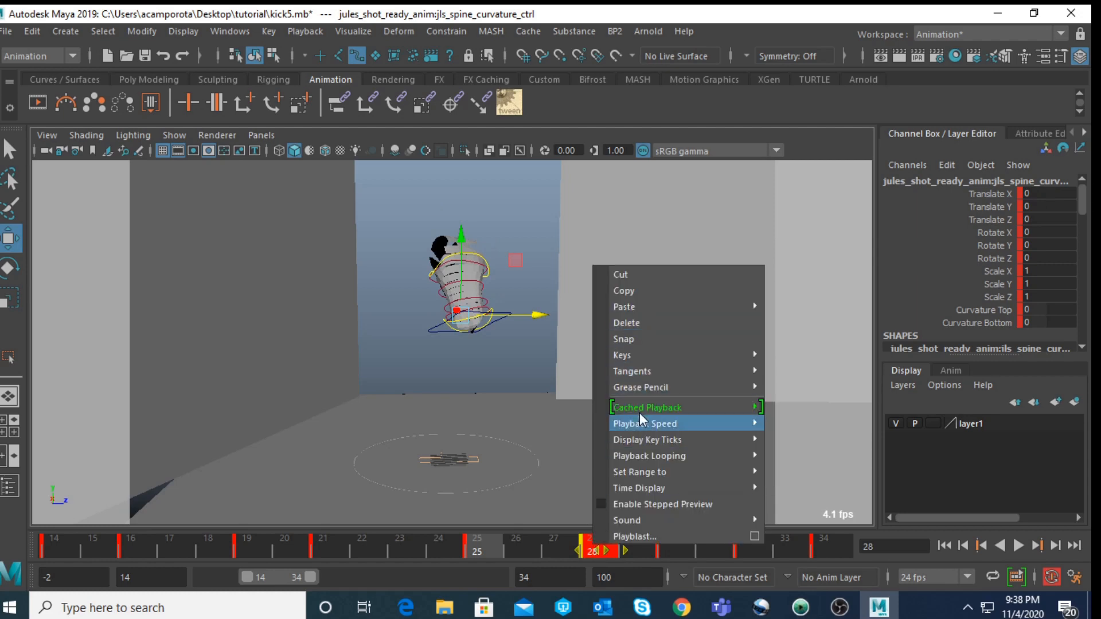
{"action": "left_click", "coordinate": [625, 323]}
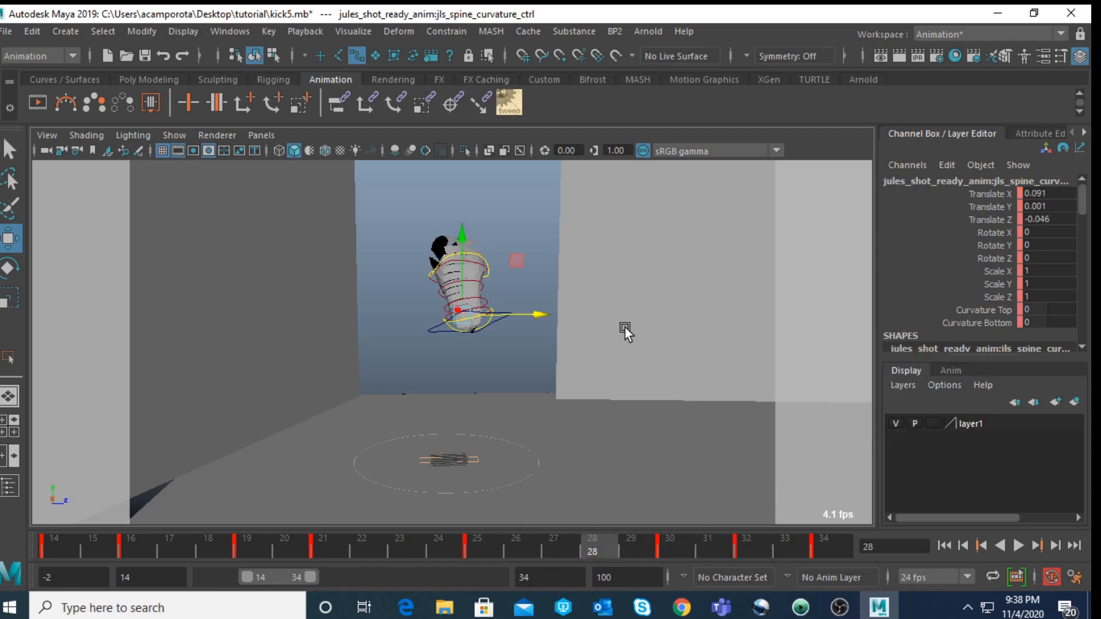
Step: Adjust the spine curvature control's position along X at frame 30, checking the bend from several angles and undoing unwanted moves
{"action": "left_click", "coordinate": [657, 543]}
{"action": "left_click_drag", "start_coordinate": [564, 345], "coordinate": [410, 299], "text": "alt"}
{"action": "key", "text": "ctrl+z"}
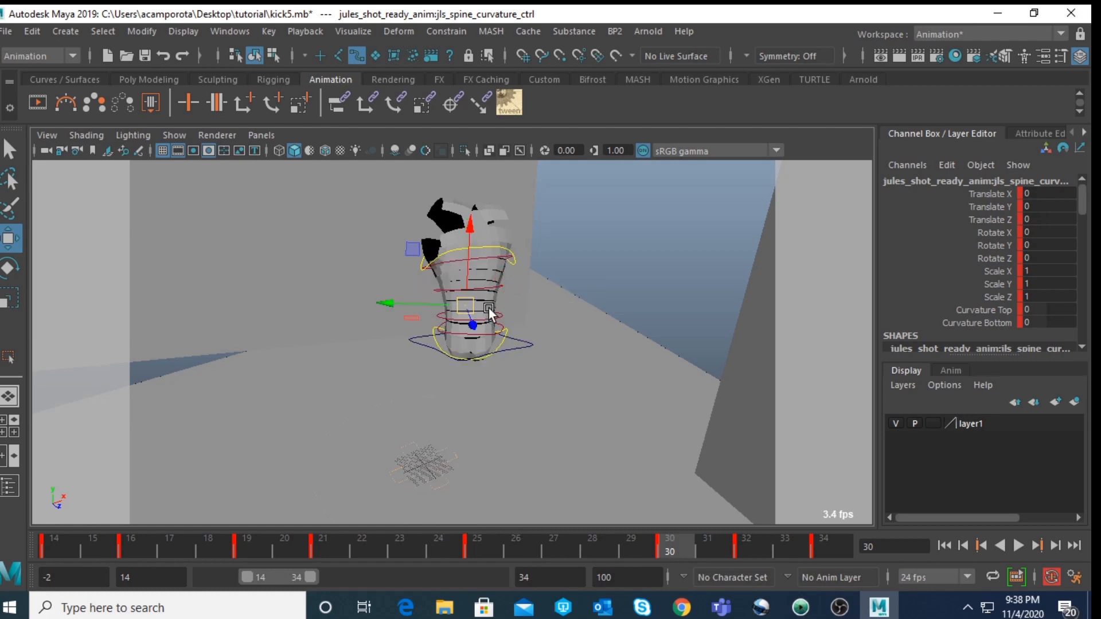
{"action": "left_click", "coordinate": [409, 305]}
{"action": "left_click_drag", "start_coordinate": [458, 325], "coordinate": [489, 336], "text": "alt"}
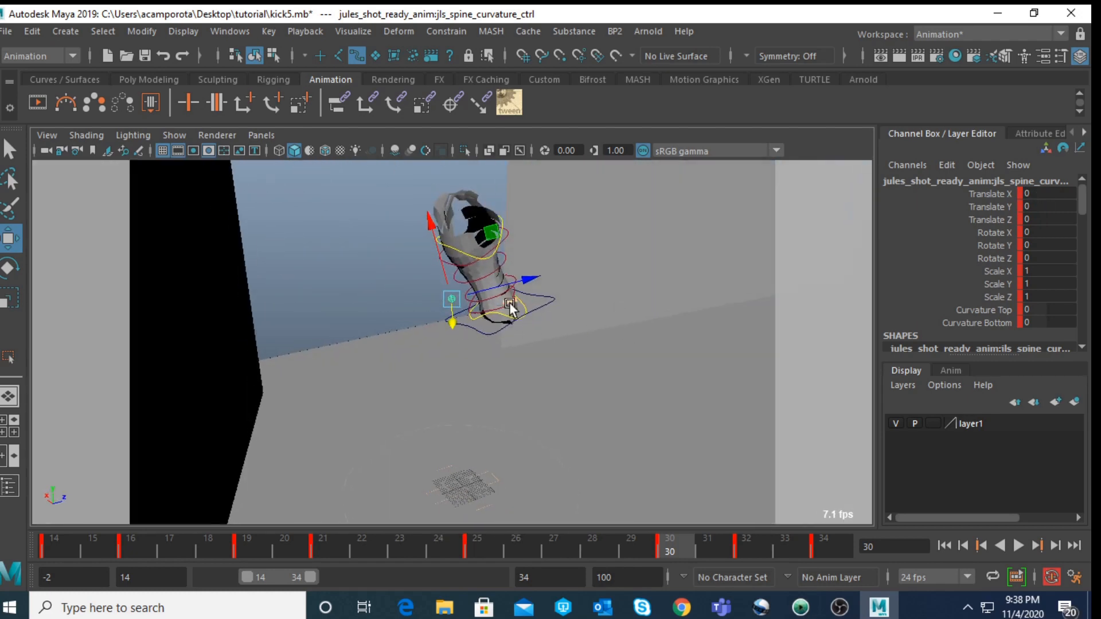
{"action": "left_click_drag", "start_coordinate": [507, 285], "coordinate": [428, 260]}
{"action": "key", "text": "ctrl+z"}
{"action": "key", "text": "ctrl+z"}
Step: Delete the spine curvature control's key at frame 32
{"action": "left_click", "coordinate": [749, 541]}
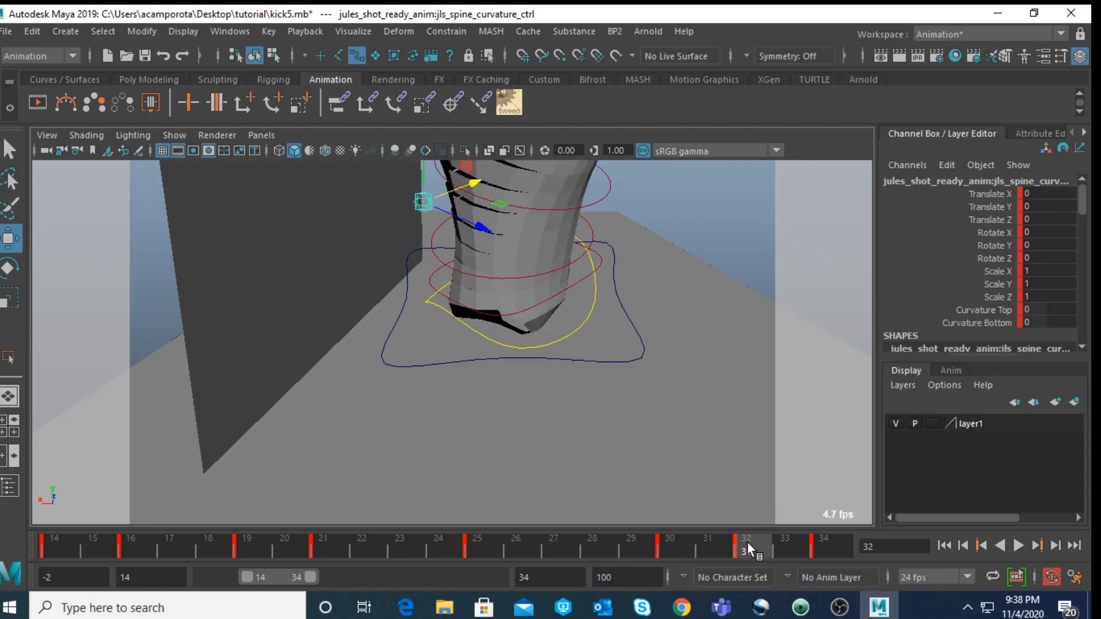
{"action": "left_click", "coordinate": [748, 542], "text": "shift"}
{"action": "right_click", "coordinate": [749, 542]}
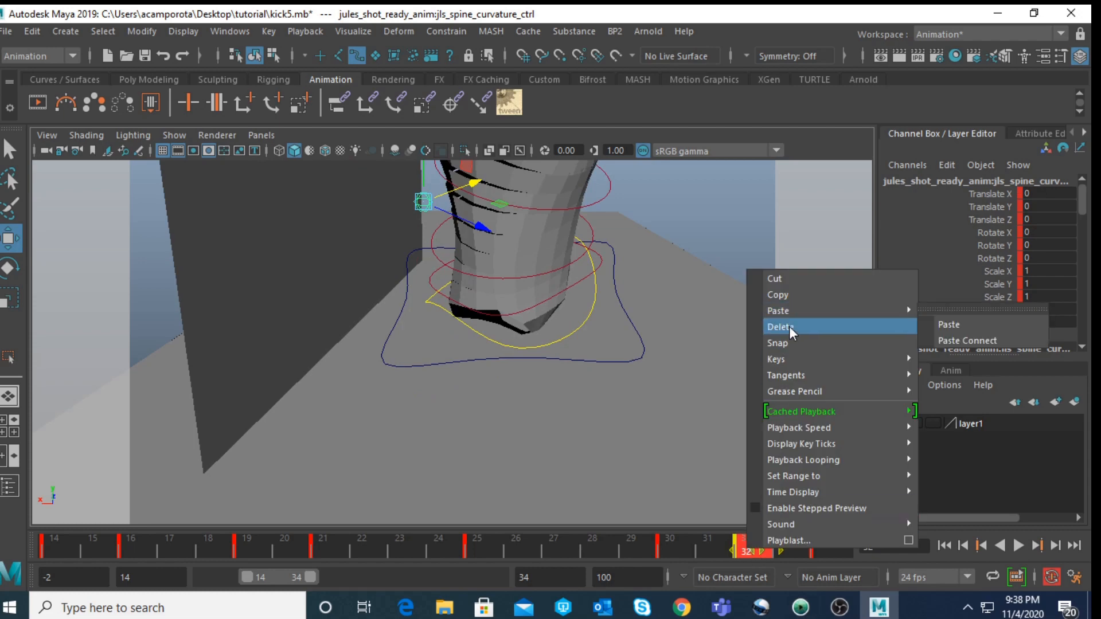
{"action": "left_click", "coordinate": [790, 325]}
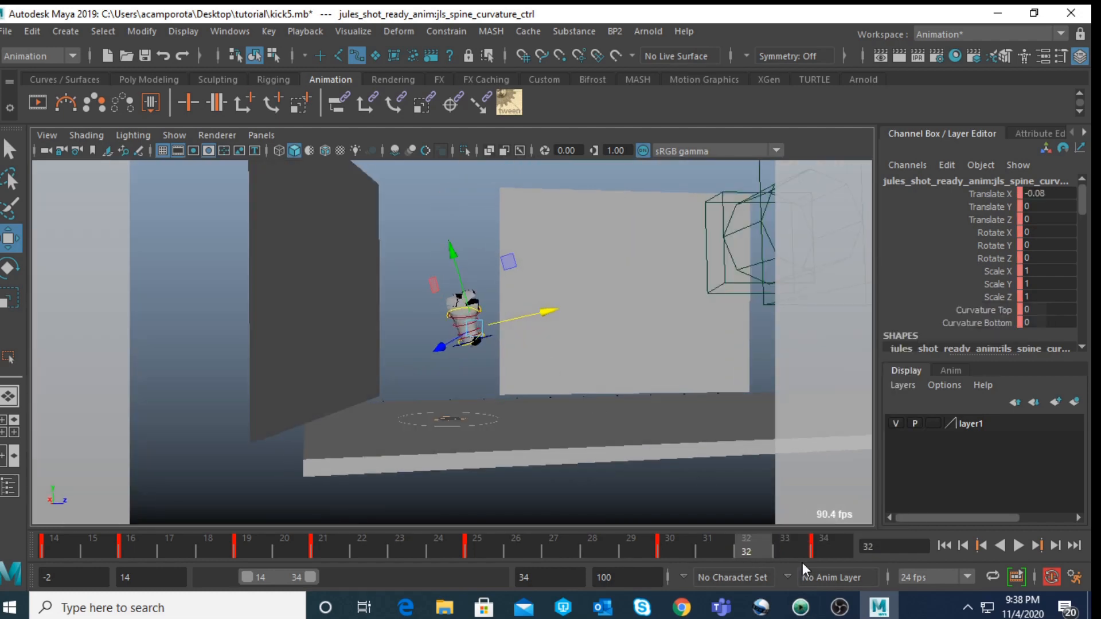
Step: Maximize the reference camera view and play back the kick in untextured shading
{"action": "left_click", "coordinate": [823, 542]}
{"action": "key", "text": "space"}
{"action": "key", "text": "space"}
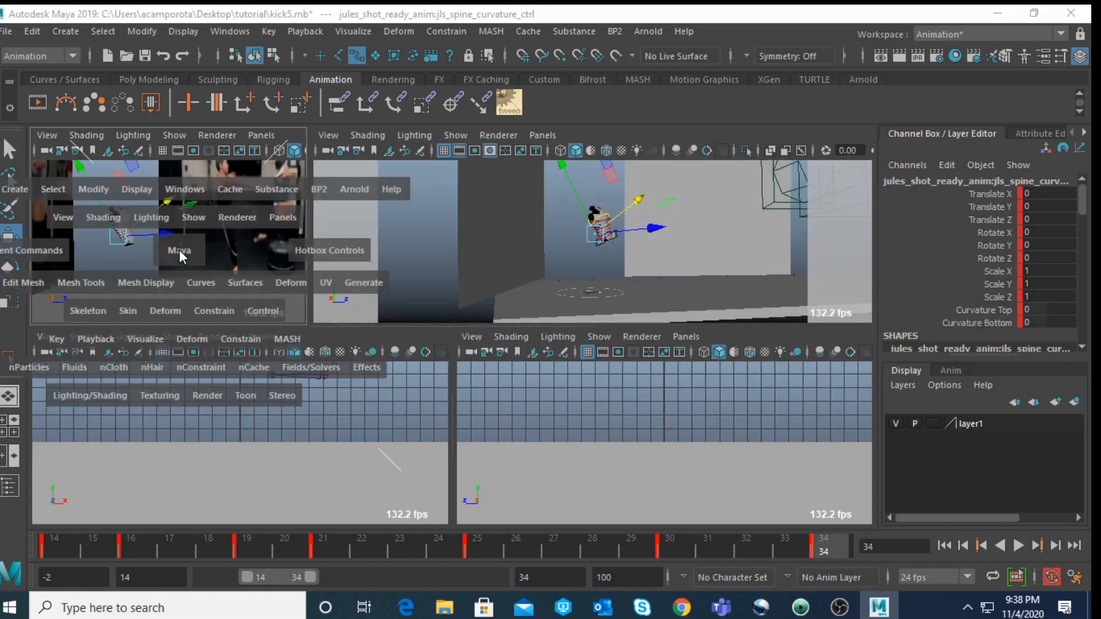
{"action": "left_click", "coordinate": [1016, 548]}
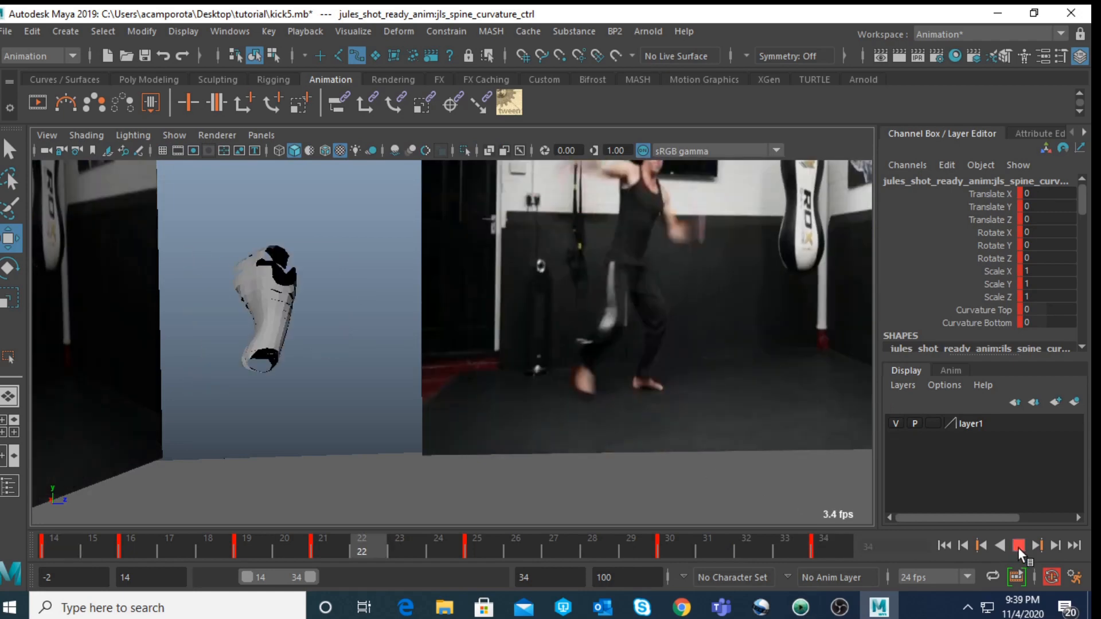
{"action": "key", "text": "4"}
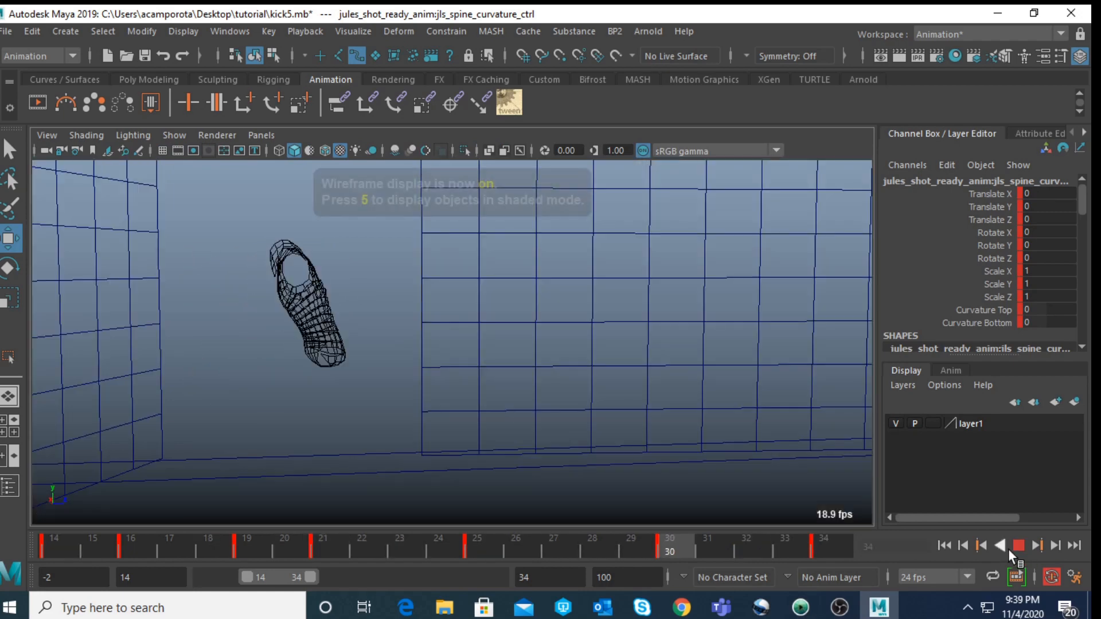
{"action": "key", "text": "5"}
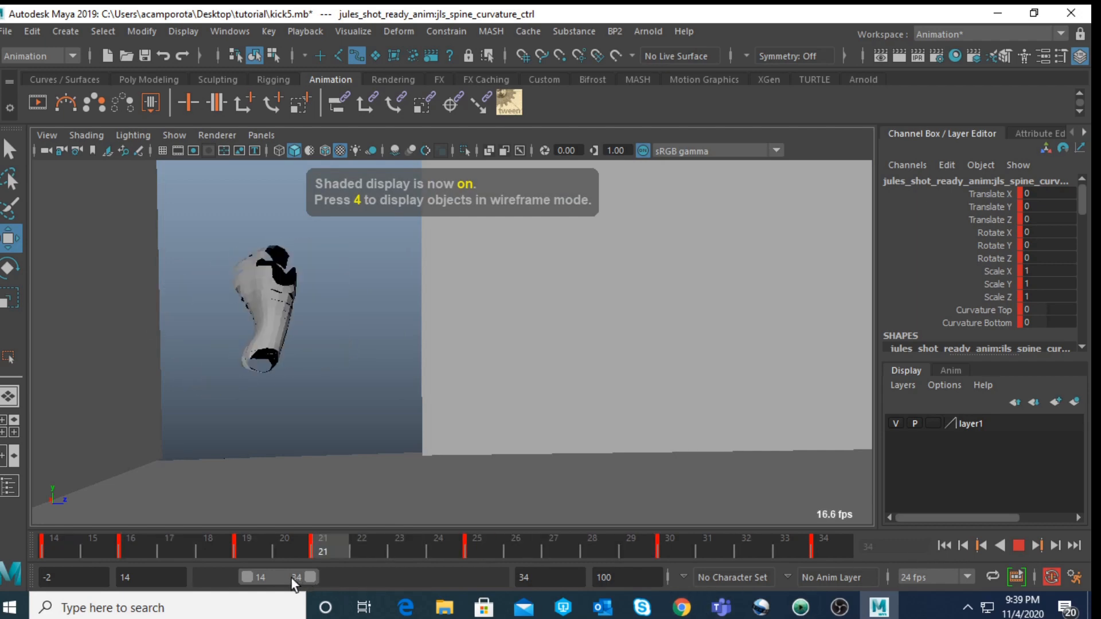
Step: Set the playback range start to frame -2, review the torso motion and go to frame 34
{"action": "left_click_drag", "start_coordinate": [110, 576], "coordinate": [108, 576]}
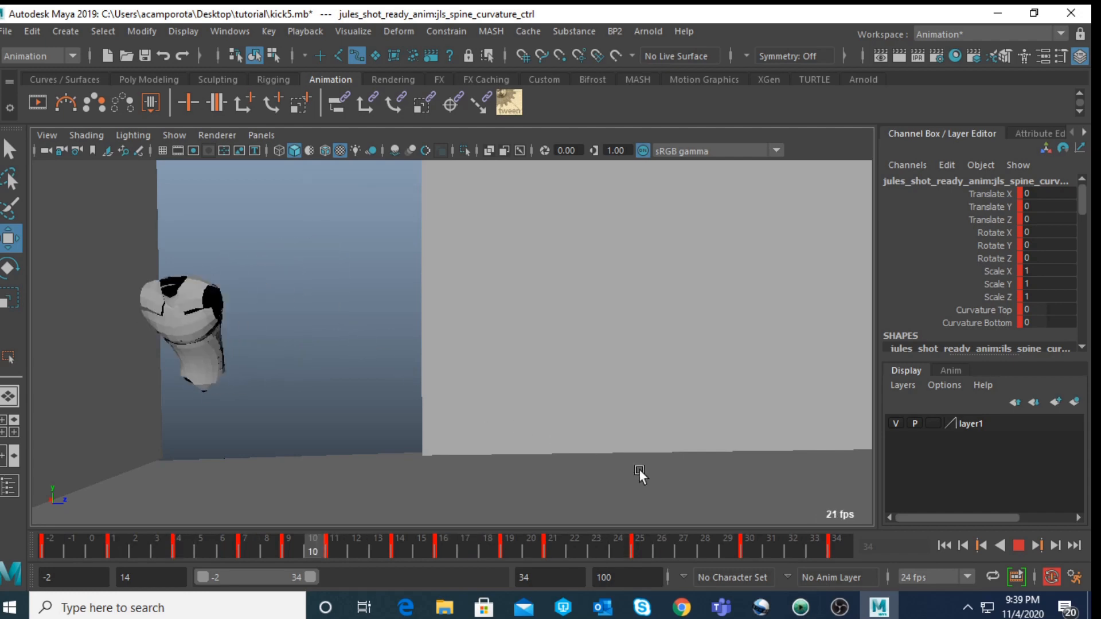
{"action": "left_click", "coordinate": [1023, 544]}
{"action": "left_click_drag", "start_coordinate": [814, 548], "coordinate": [846, 542]}
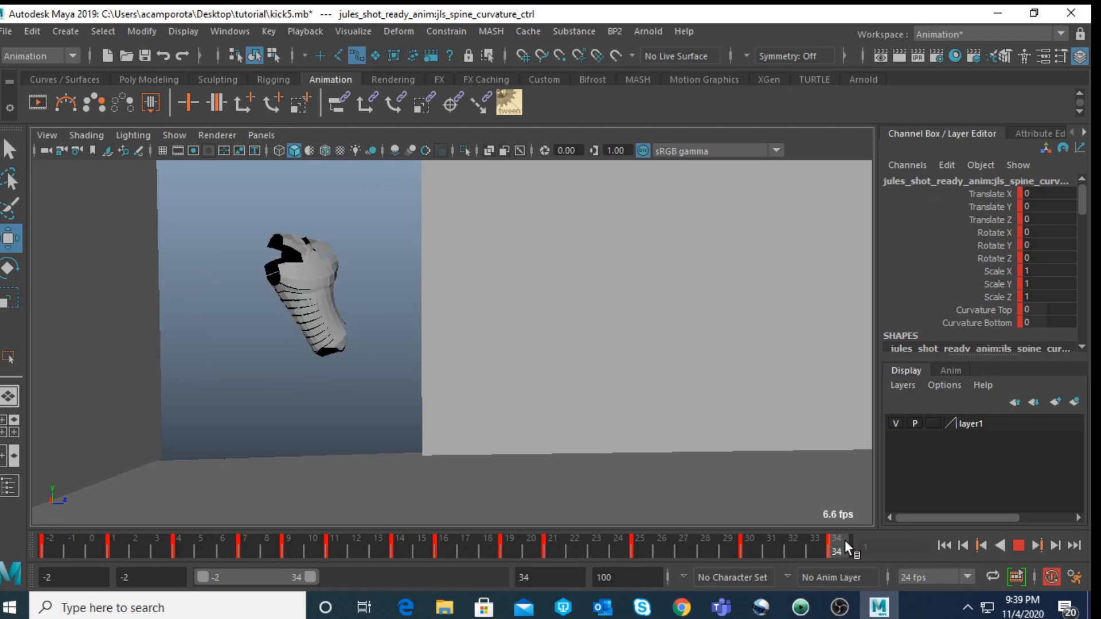
Step: Shift the playback range to frames 34 to 70 and select the COG control in the maximized perspective view
{"action": "left_click_drag", "start_coordinate": [273, 584], "coordinate": [385, 579]}
{"action": "key", "text": "space"}
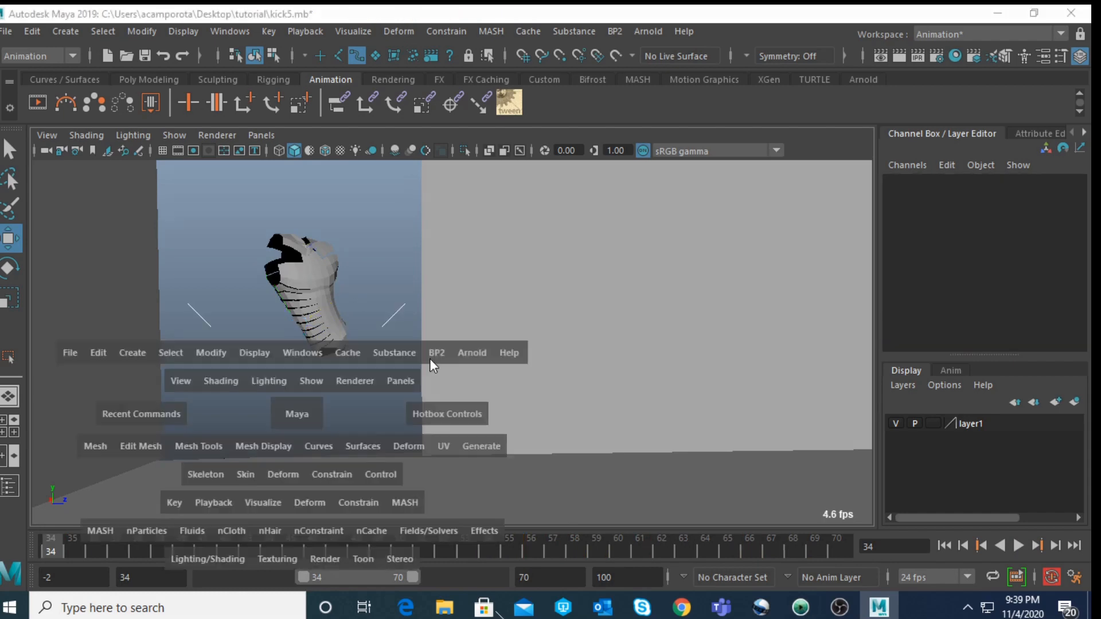
{"action": "left_click", "coordinate": [618, 243]}
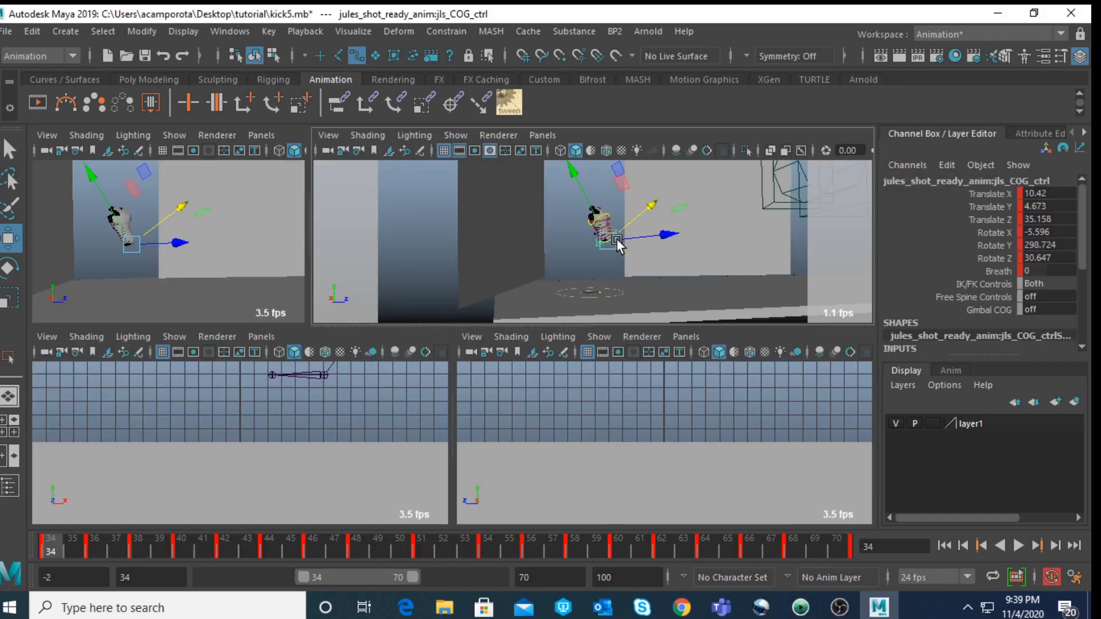
{"action": "key", "text": "space"}
{"action": "key", "text": "space"}
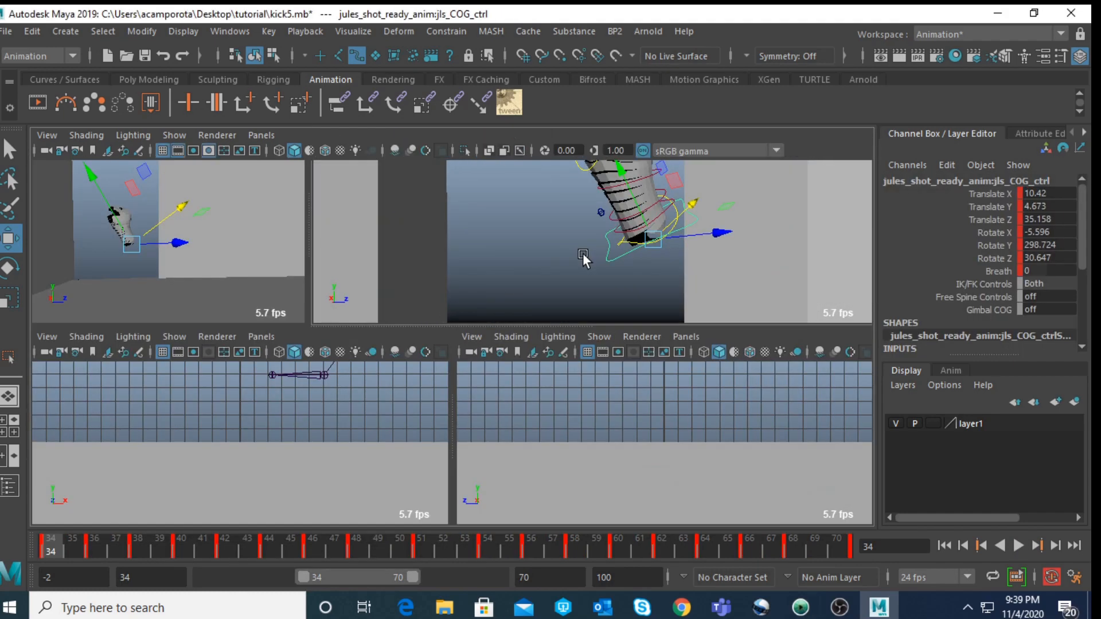
{"action": "key", "text": "space"}
{"action": "scroll", "coordinate": [548, 290], "scroll_direction": "down", "scroll_amount": 5}
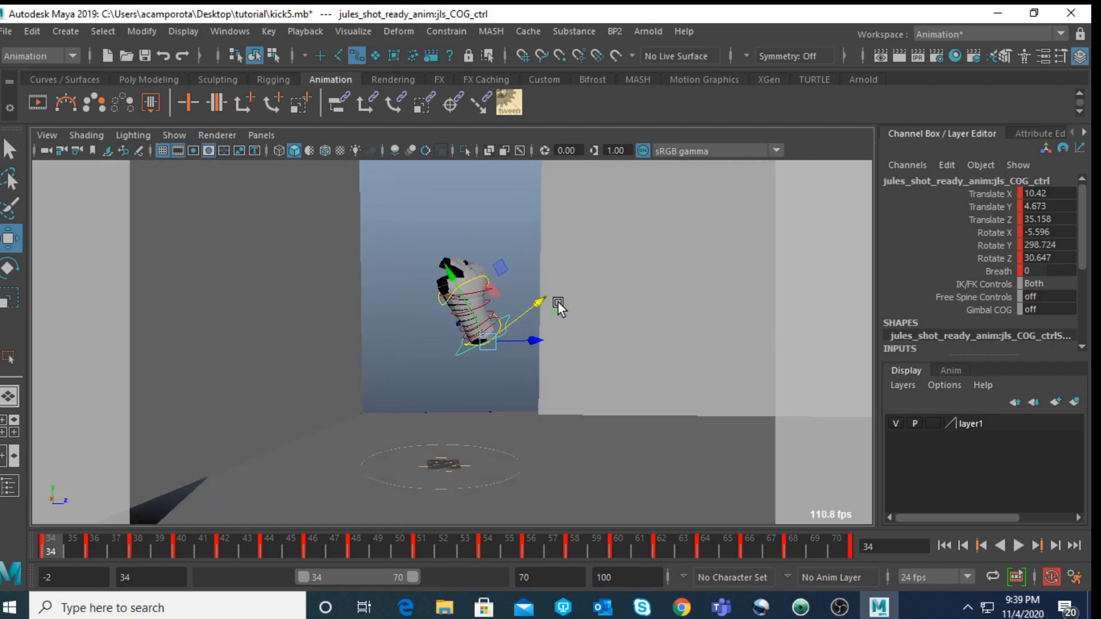
Step: Play back the torso motion from frame 34 with the COG control selected
{"action": "left_click", "coordinate": [481, 334]}
{"action": "left_click_drag", "start_coordinate": [480, 333], "coordinate": [454, 338]}
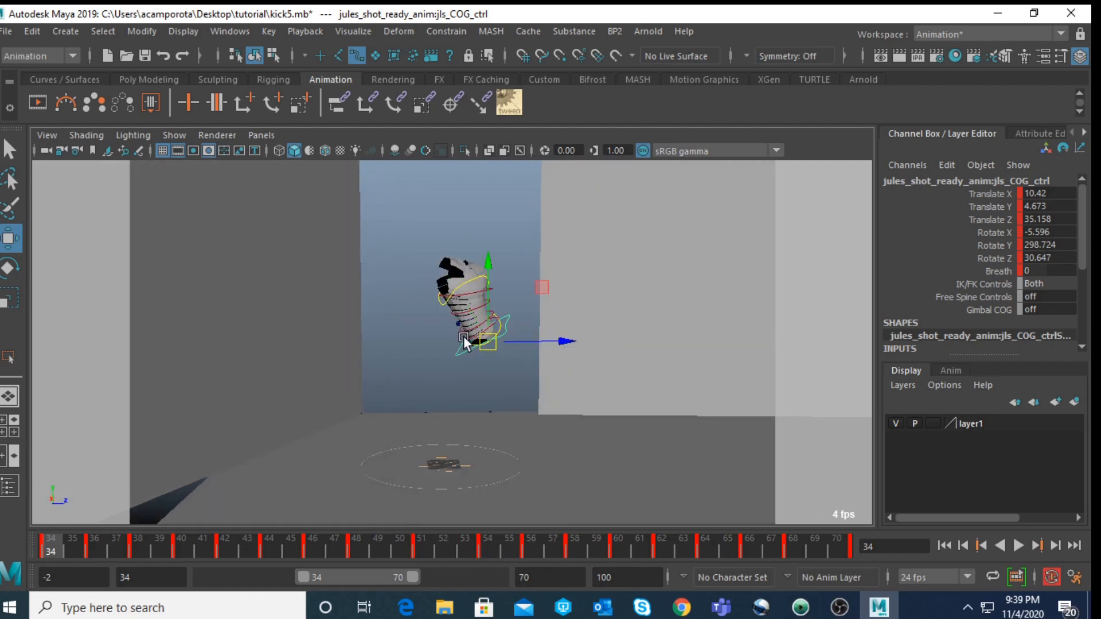
{"action": "key", "text": "alt+v"}
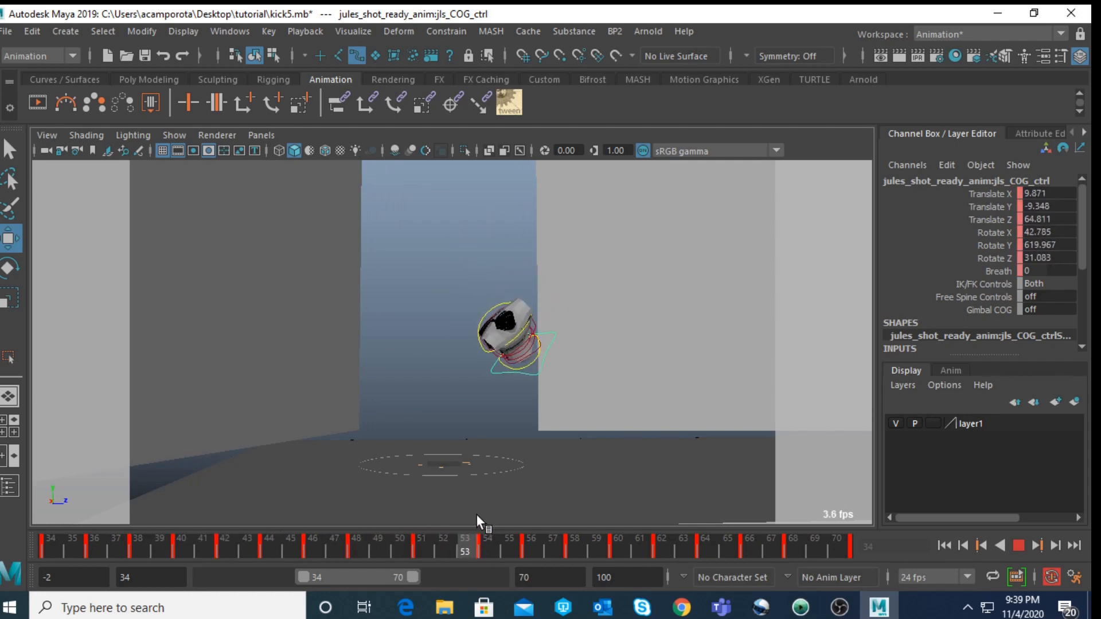
Step: Shorten the playback range to frames 34 to 54 while checking the torso motion around its end
{"action": "left_click", "coordinate": [400, 529]}
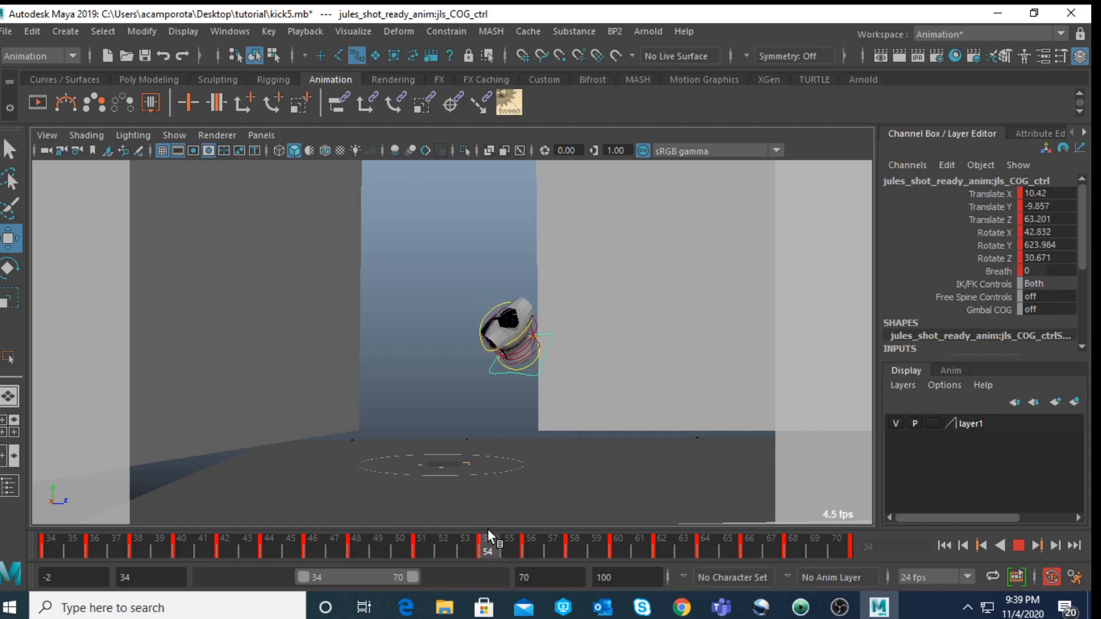
{"action": "mouse_move", "coordinate": [488, 529]}
{"action": "left_mouse_down"}
{"action": "mouse_move", "coordinate": [569, 532]}
{"action": "mouse_move", "coordinate": [483, 536]}
{"action": "left_mouse_up"}
{"action": "left_click_drag", "start_coordinate": [413, 576], "coordinate": [390, 577]}
{"action": "key", "text": "alt+v"}
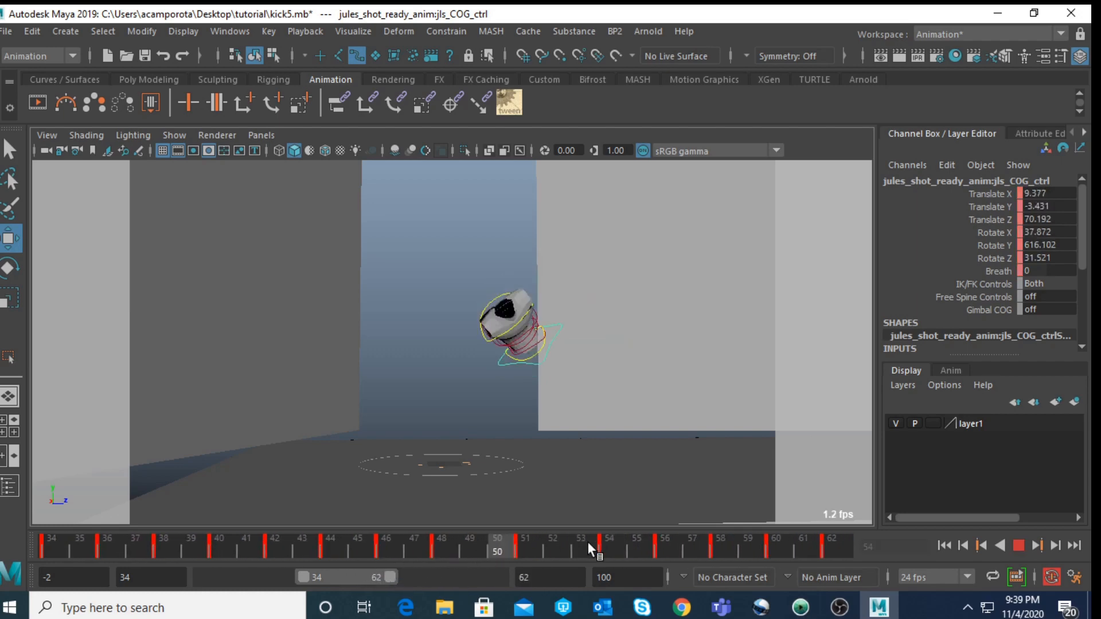
{"action": "mouse_move", "coordinate": [736, 545]}
{"action": "left_mouse_down"}
{"action": "mouse_move", "coordinate": [442, 541]}
{"action": "mouse_move", "coordinate": [604, 552]}
{"action": "left_mouse_up"}
{"action": "left_click_drag", "start_coordinate": [387, 578], "coordinate": [366, 580]}
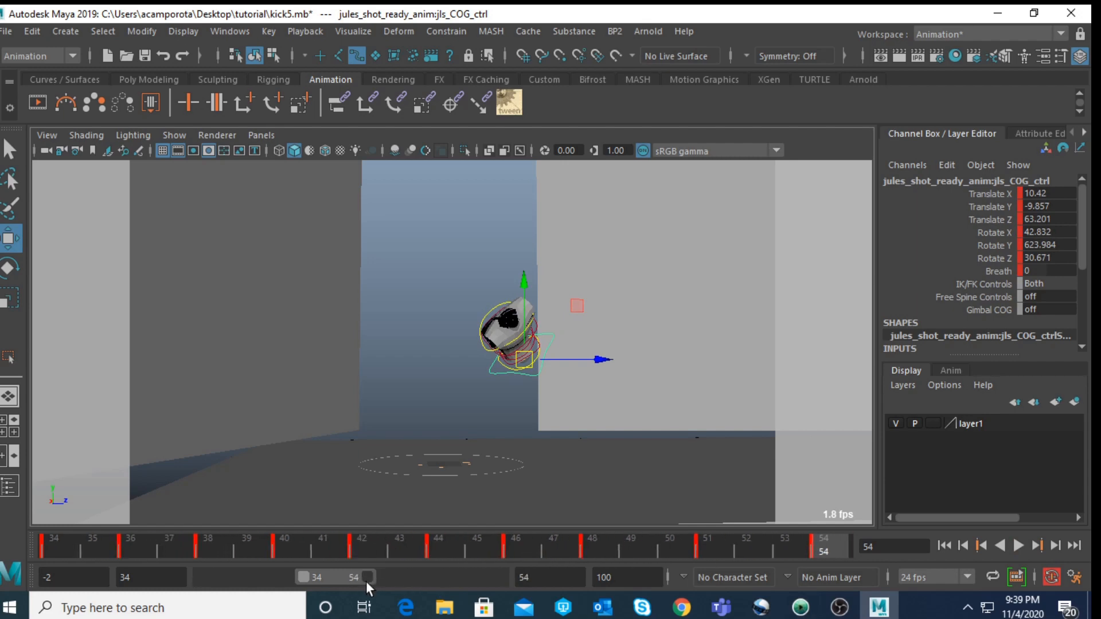
Step: Play back frames 34 to 54 and examine the torso motion up close from another angle
{"action": "left_click", "coordinate": [1021, 546]}
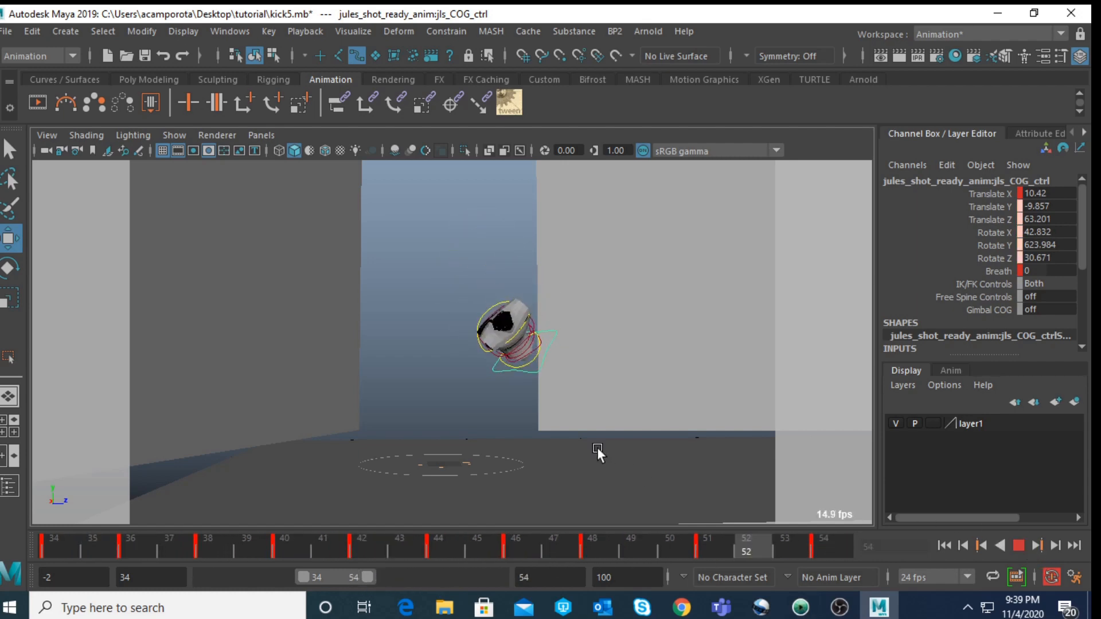
{"action": "scroll", "coordinate": [527, 404], "scroll_direction": "up", "scroll_amount": 3}
{"action": "left_click_drag", "start_coordinate": [527, 404], "coordinate": [549, 409], "text": "alt"}
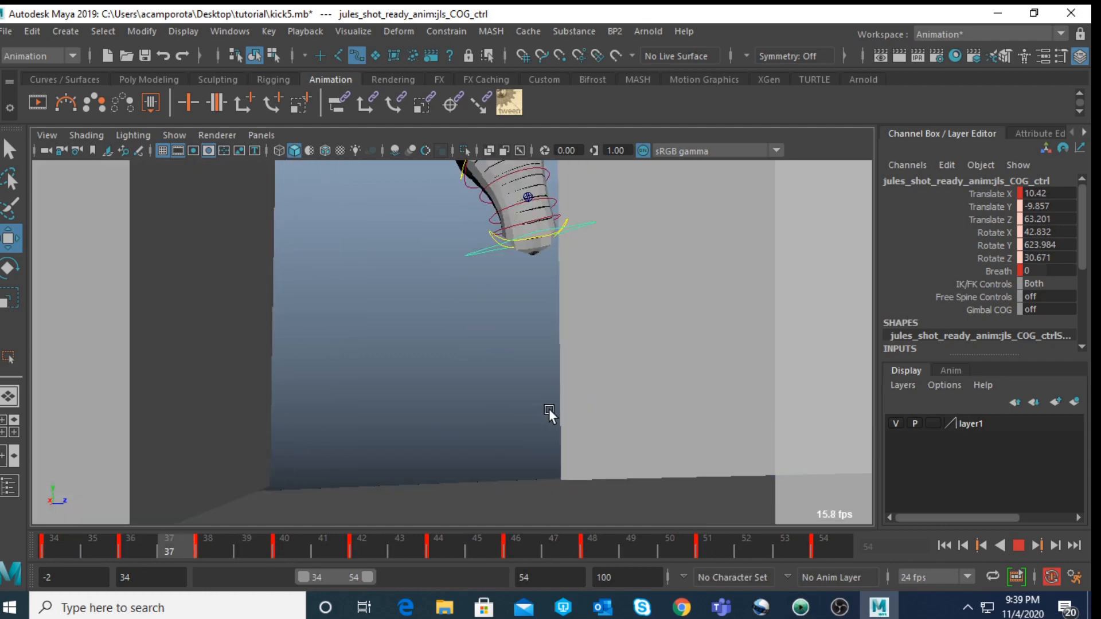
{"action": "left_click", "coordinate": [1019, 546]}
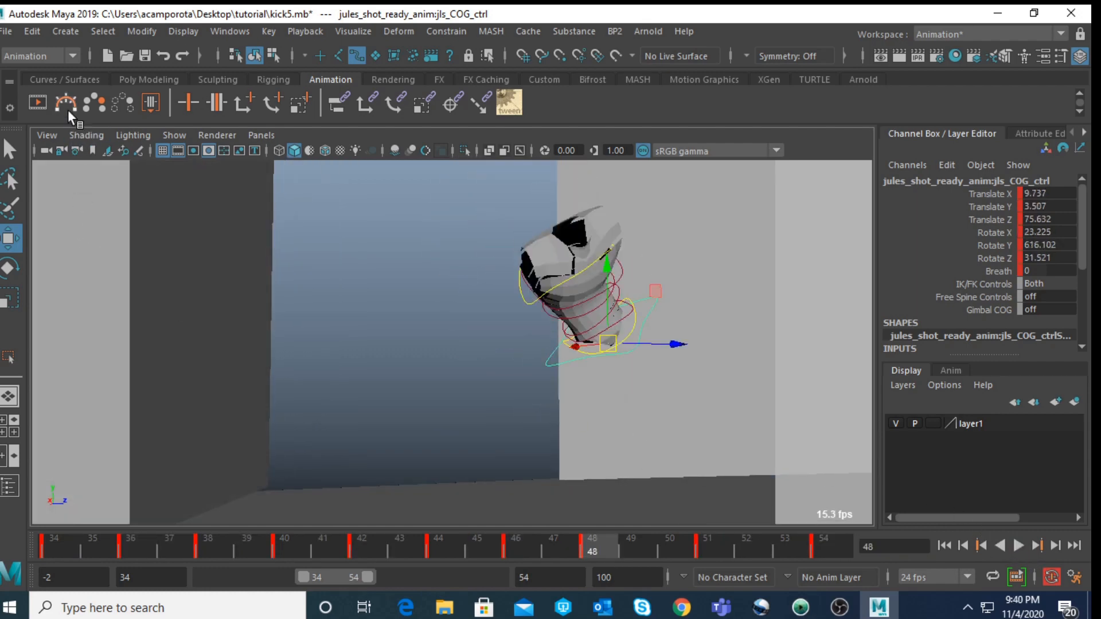
Step: Create an editable motion trail for the COG control and go to frame 34
{"action": "scroll", "coordinate": [450, 270], "scroll_direction": "down", "scroll_amount": 5}
{"action": "mouse_move", "coordinate": [450, 269]}
{"action": "left_mouse_down", "text": "alt"}
{"action": "mouse_move", "coordinate": [435, 273]}
{"action": "mouse_move", "coordinate": [449, 287]}
{"action": "mouse_move", "coordinate": [439, 283]}
{"action": "left_mouse_up", "text": "alt"}
{"action": "scroll", "coordinate": [435, 273], "scroll_direction": "up", "scroll_amount": 5}
{"action": "left_click", "coordinate": [38, 544]}
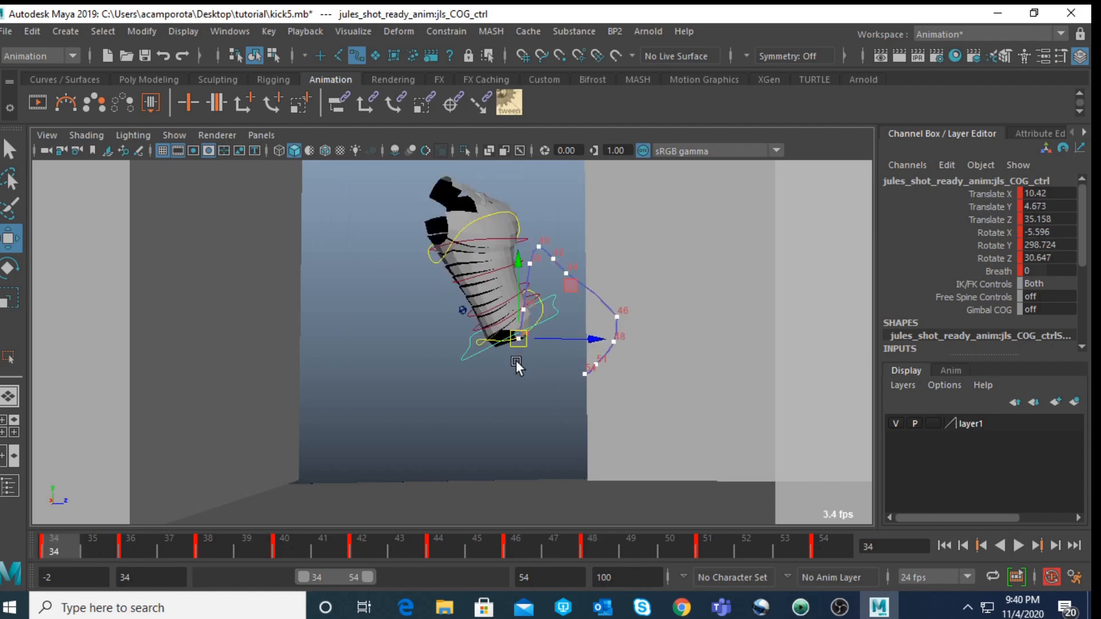
Step: Nudge the COG control slightly along Z at frame 36, and step through its following keys to frame 44
{"action": "key", "text": "period"}
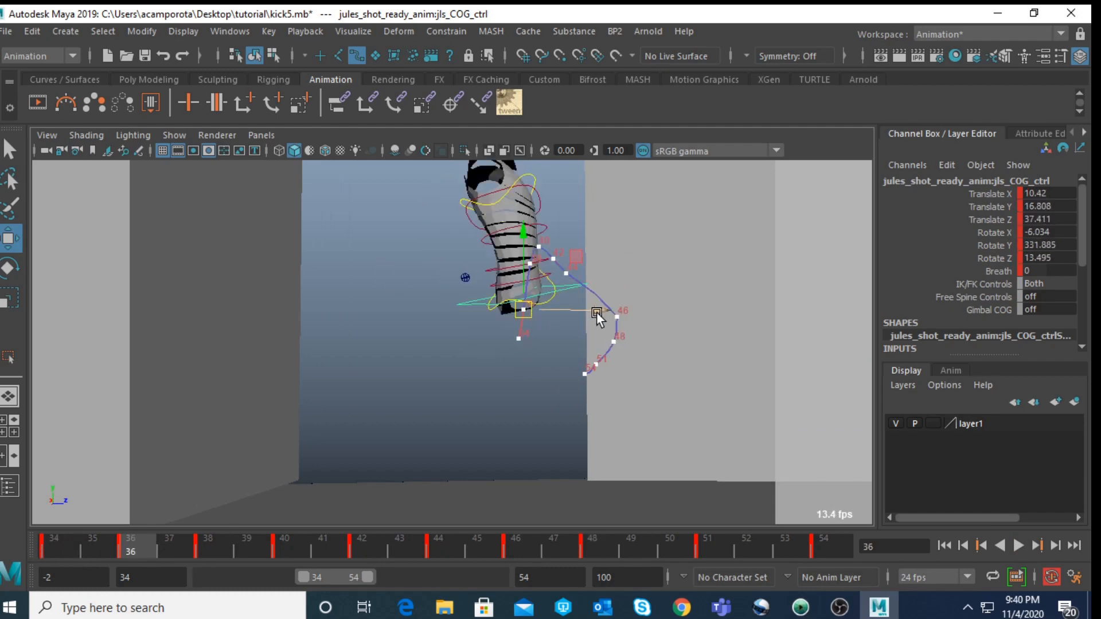
{"action": "left_click_drag", "start_coordinate": [596, 312], "coordinate": [593, 311]}
{"action": "left_click_drag", "start_coordinate": [593, 311], "coordinate": [594, 311]}
{"action": "key", "text": "period"}
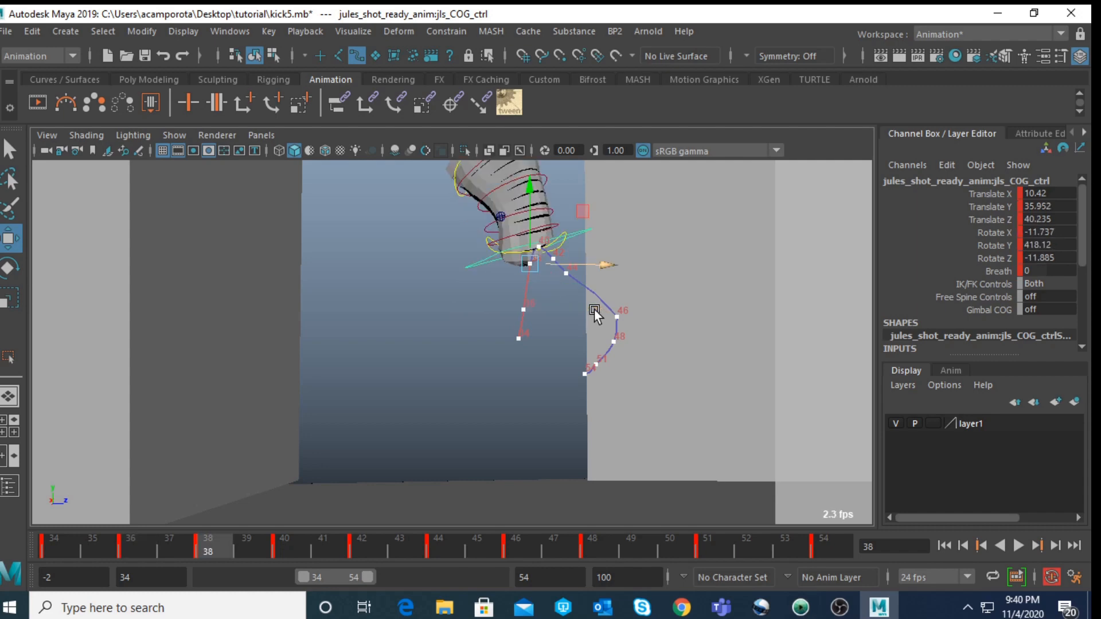
{"action": "key", "text": "period"}
{"action": "key", "text": "period"}
{"action": "key", "text": "period"}
{"action": "key", "text": "period"}
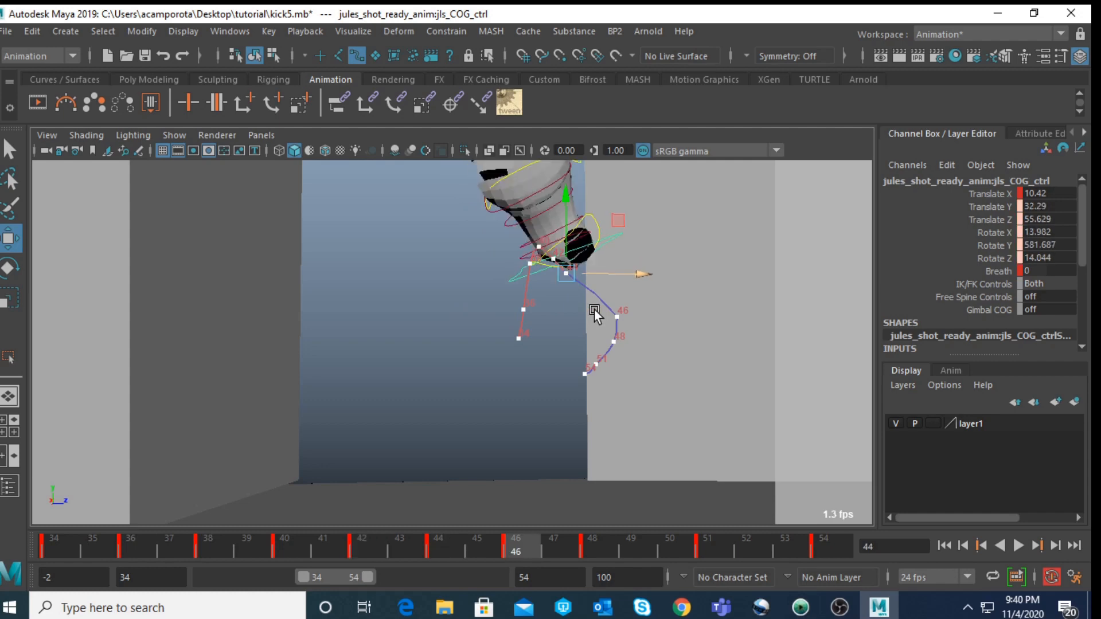
{"action": "key", "text": "comma"}
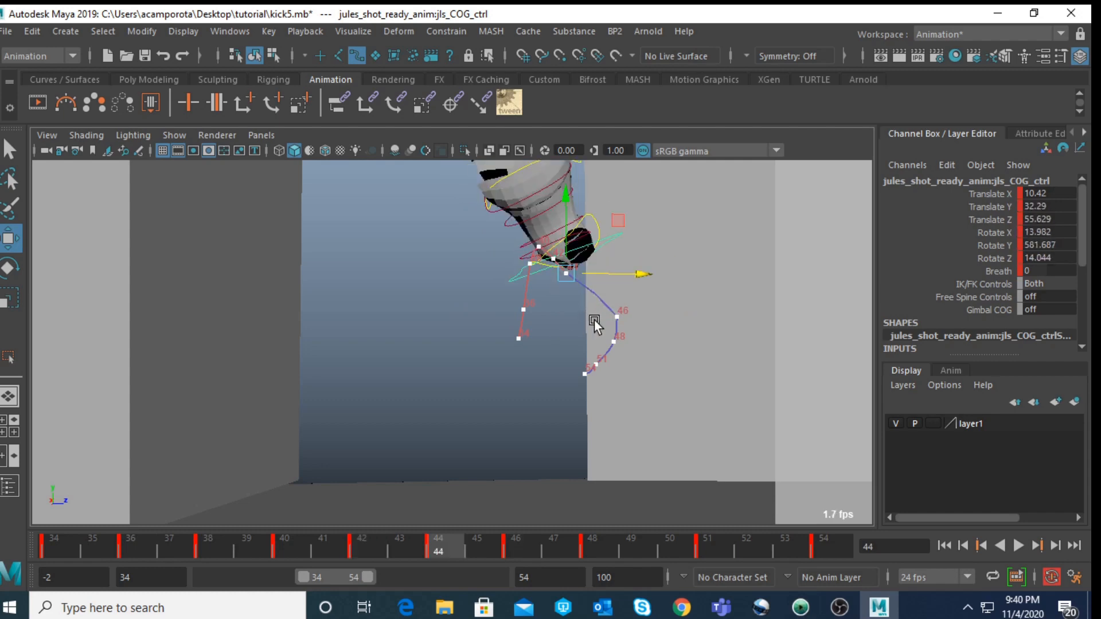
Step: Set Left Leg and Right Leg to on in the proxy limb control
{"action": "scroll", "coordinate": [650, 363], "scroll_direction": "down", "scroll_amount": 5}
{"action": "key", "text": "q"}
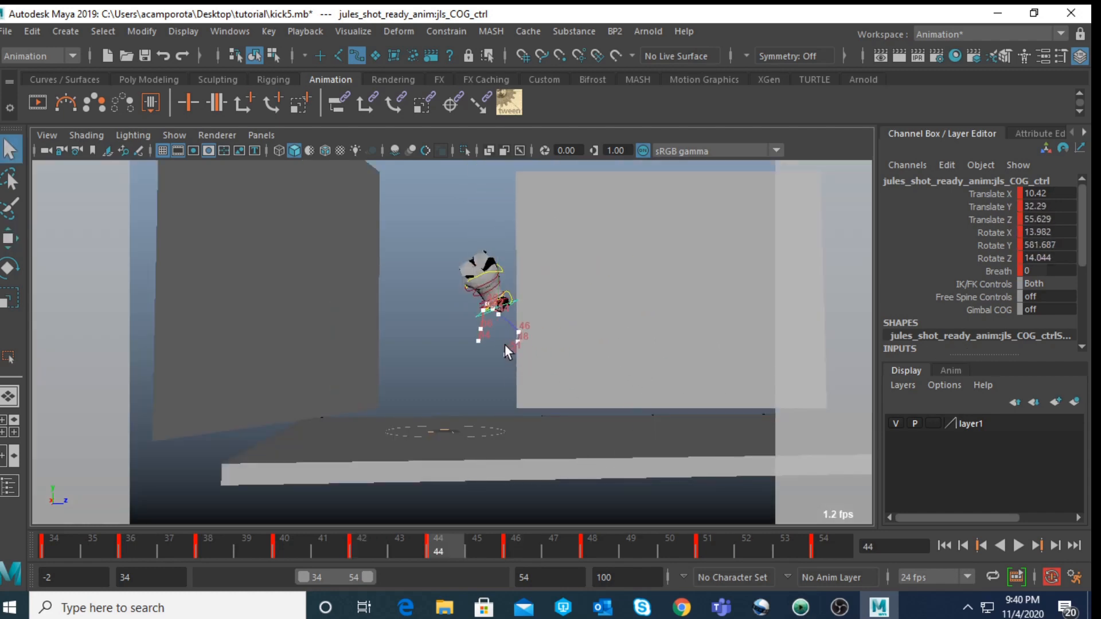
{"action": "scroll", "coordinate": [504, 344], "scroll_direction": "up", "scroll_amount": 4}
{"action": "left_click_drag", "start_coordinate": [505, 344], "coordinate": [496, 394], "text": "alt"}
{"action": "scroll", "coordinate": [494, 384], "scroll_direction": "up", "scroll_amount": 2}
{"action": "middle_click_drag", "start_coordinate": [488, 359], "coordinate": [459, 318], "text": "alt"}
{"action": "scroll", "coordinate": [436, 379], "scroll_direction": "down", "scroll_amount": 2}
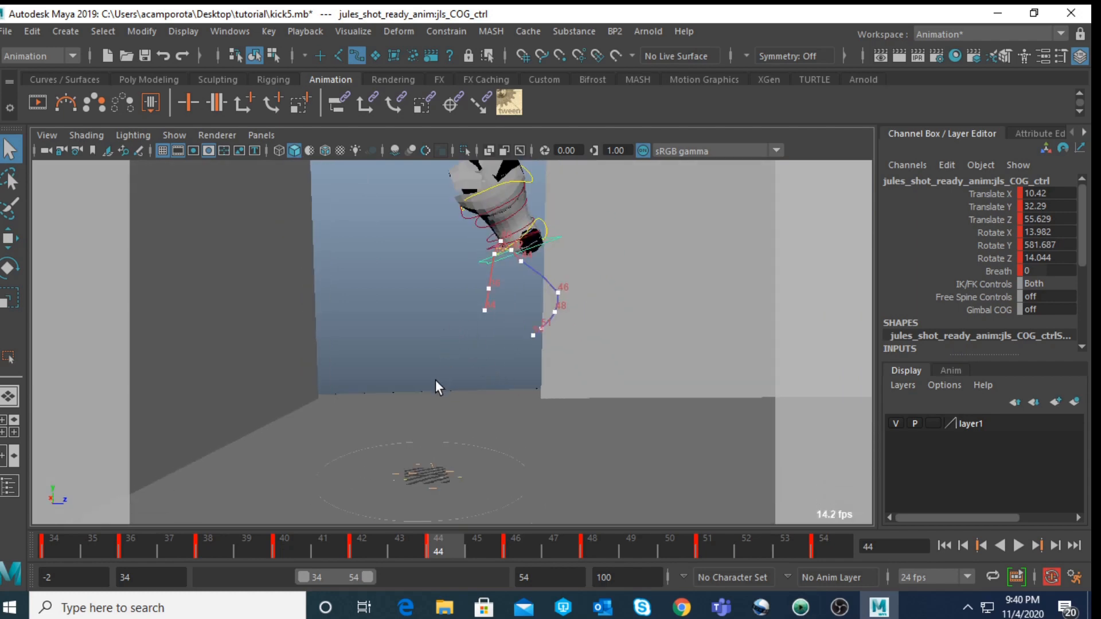
{"action": "left_click", "coordinate": [432, 474]}
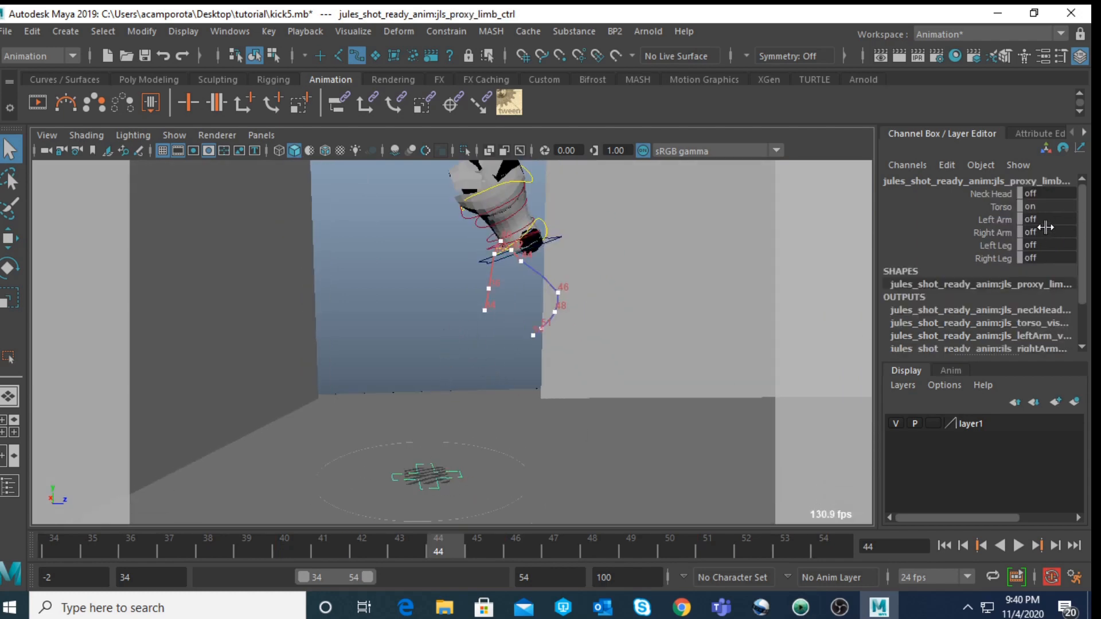
{"action": "left_click_drag", "start_coordinate": [1045, 245], "coordinate": [1047, 260]}
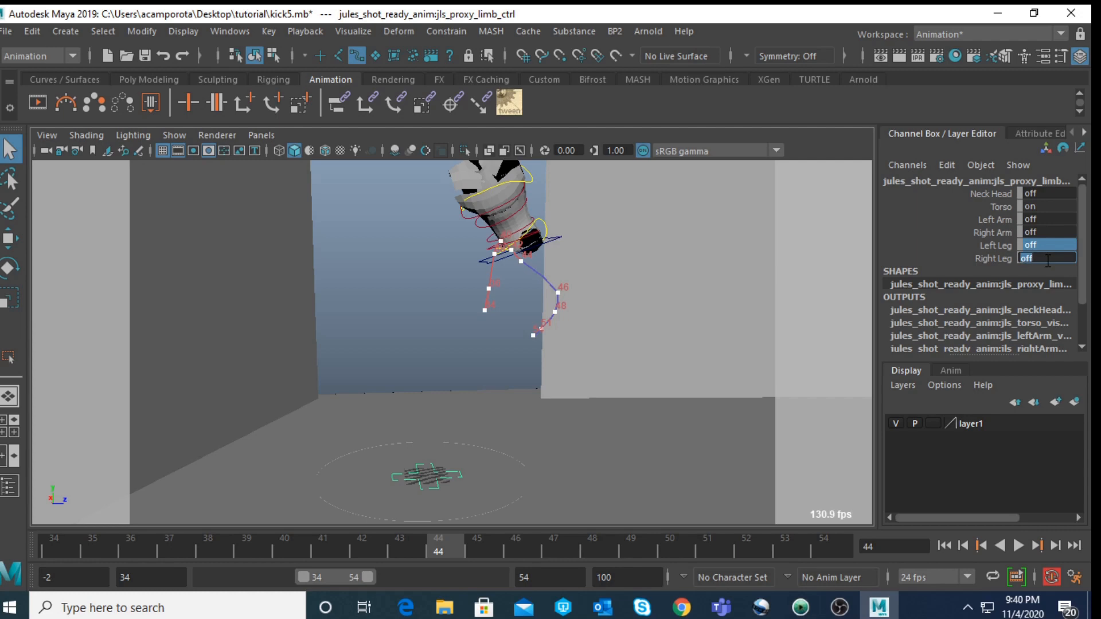
{"action": "key", "text": "Return"}
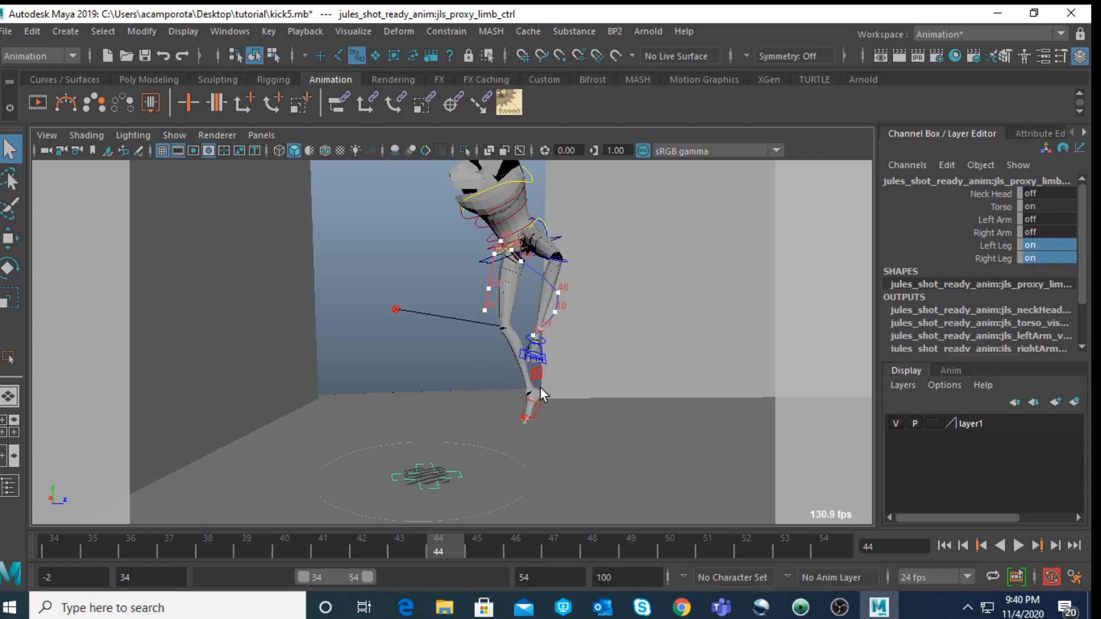
{"action": "left_click", "coordinate": [560, 240]}
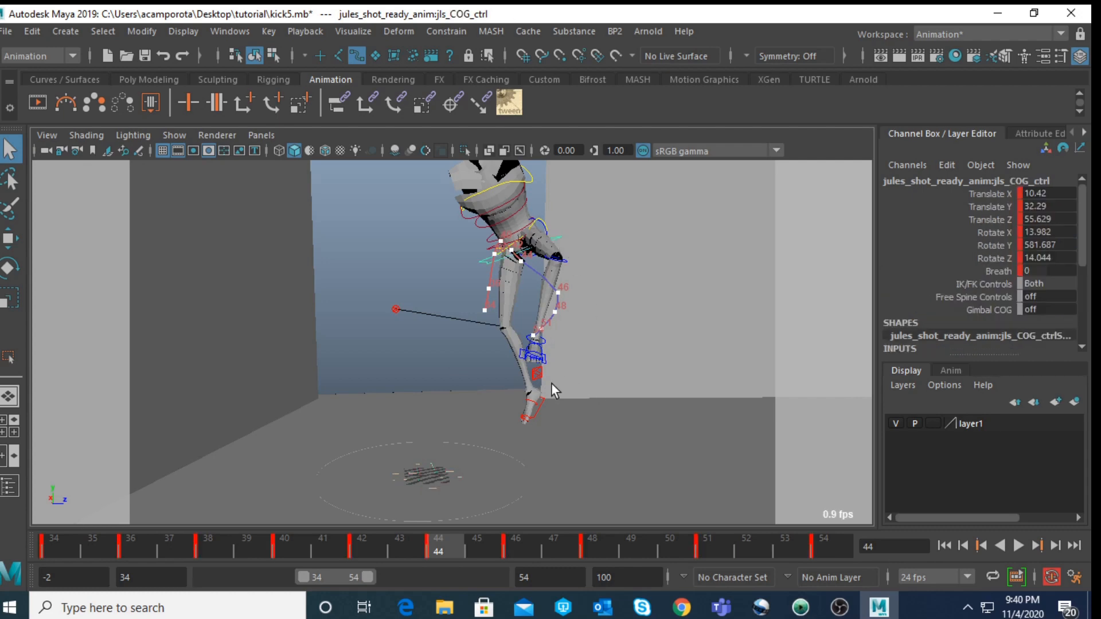
{"action": "left_click", "coordinate": [538, 372], "text": "shift"}
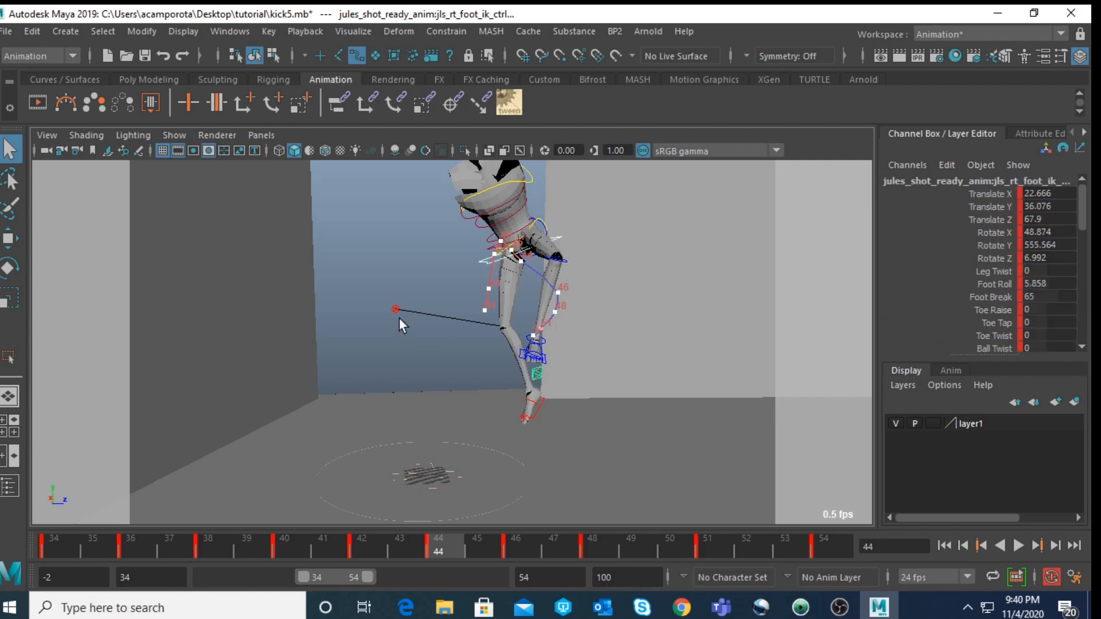
{"action": "left_click", "coordinate": [393, 308], "text": "shift"}
{"action": "scroll", "coordinate": [595, 249], "scroll_direction": "up", "scroll_amount": 3}
{"action": "key", "text": "w"}
{"action": "scroll", "coordinate": [588, 229], "scroll_direction": "up", "scroll_amount": 5}
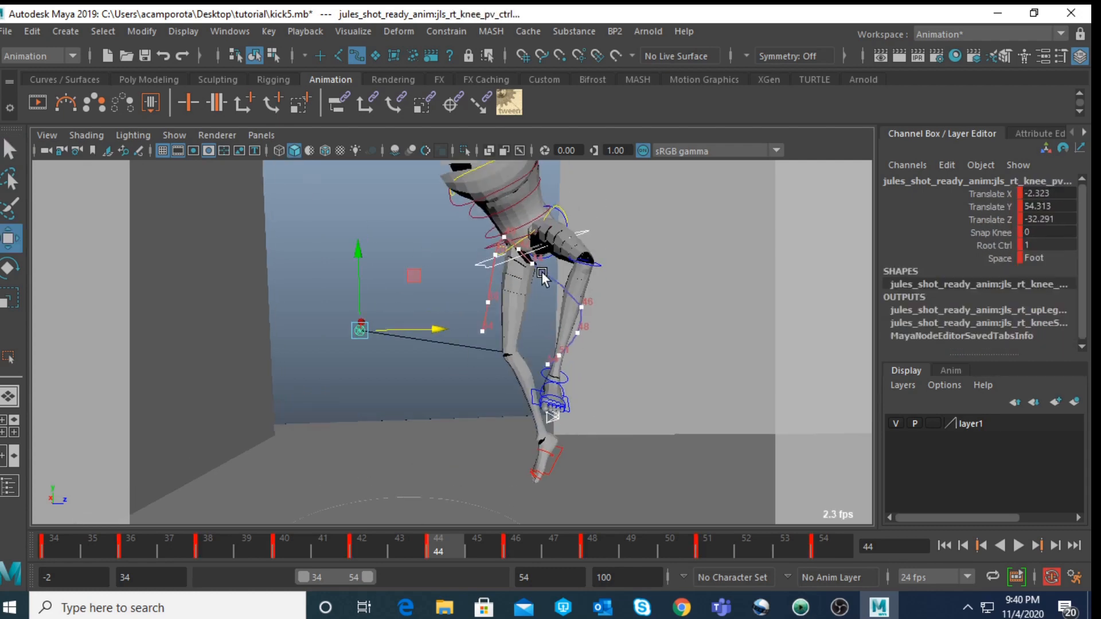
{"action": "left_click", "coordinate": [381, 423]}
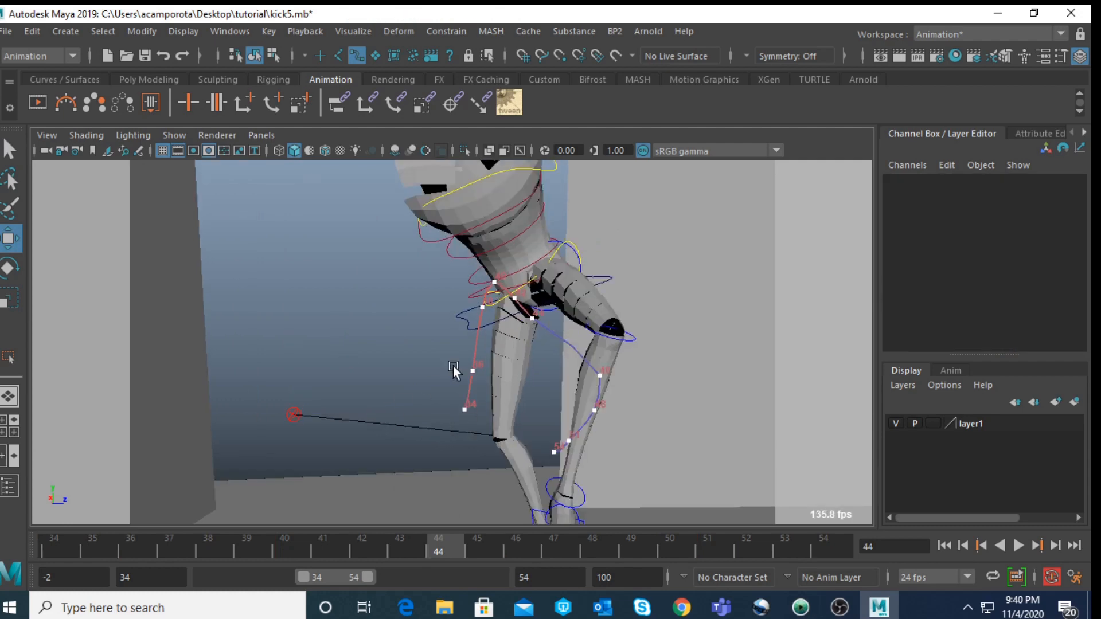
Step: Select the COG, right foot IK and right knee pole vector controls together at frame 44
{"action": "left_click", "coordinate": [463, 316]}
{"action": "scroll", "coordinate": [526, 434], "scroll_direction": "down", "scroll_amount": 5}
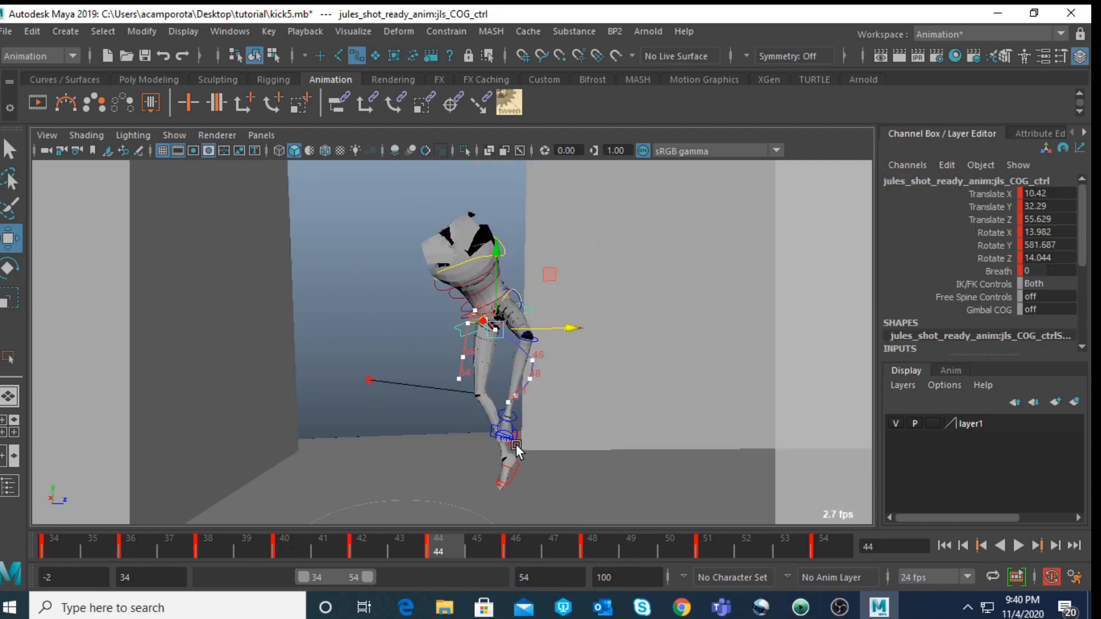
{"action": "left_click_drag", "start_coordinate": [515, 443], "coordinate": [525, 447], "text": "alt"}
{"action": "left_click", "coordinate": [515, 442]}
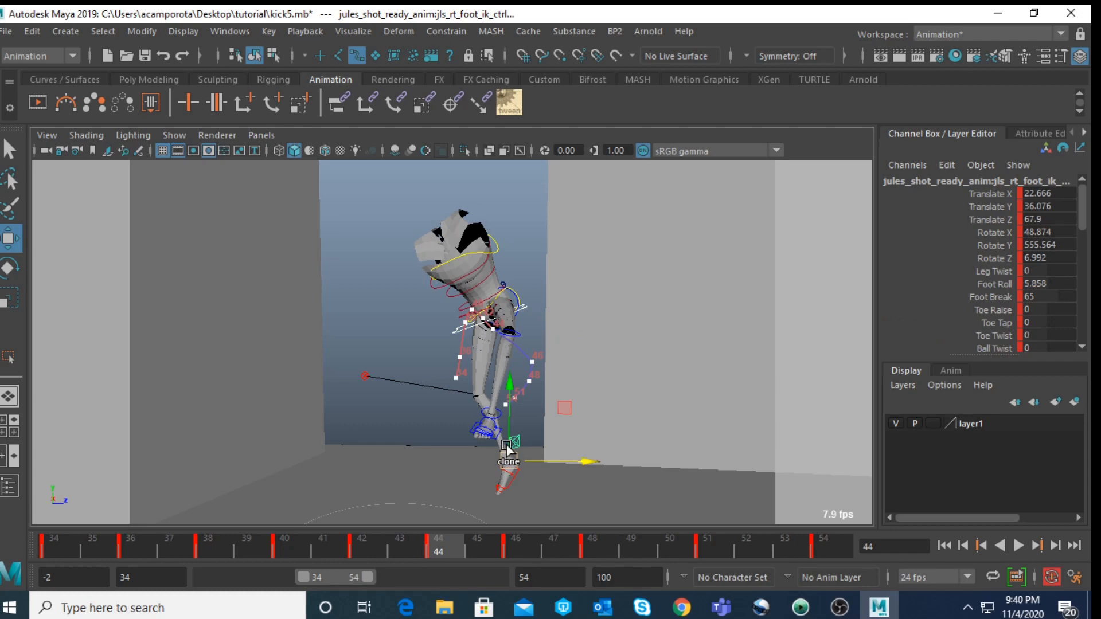
{"action": "left_click", "coordinate": [365, 376]}
{"action": "left_click_drag", "start_coordinate": [367, 376], "coordinate": [387, 397], "text": "alt"}
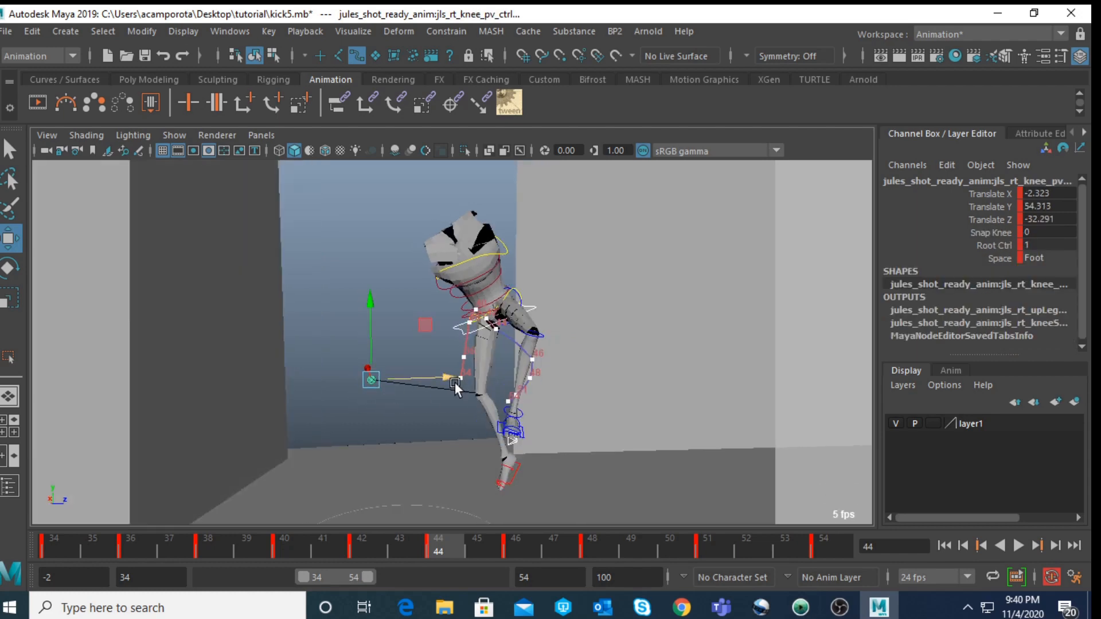
Step: Move the COG, right foot and right knee controls together forward along Z at frame 44, with a slight height adjustment
{"action": "left_click_drag", "start_coordinate": [453, 379], "coordinate": [456, 379]}
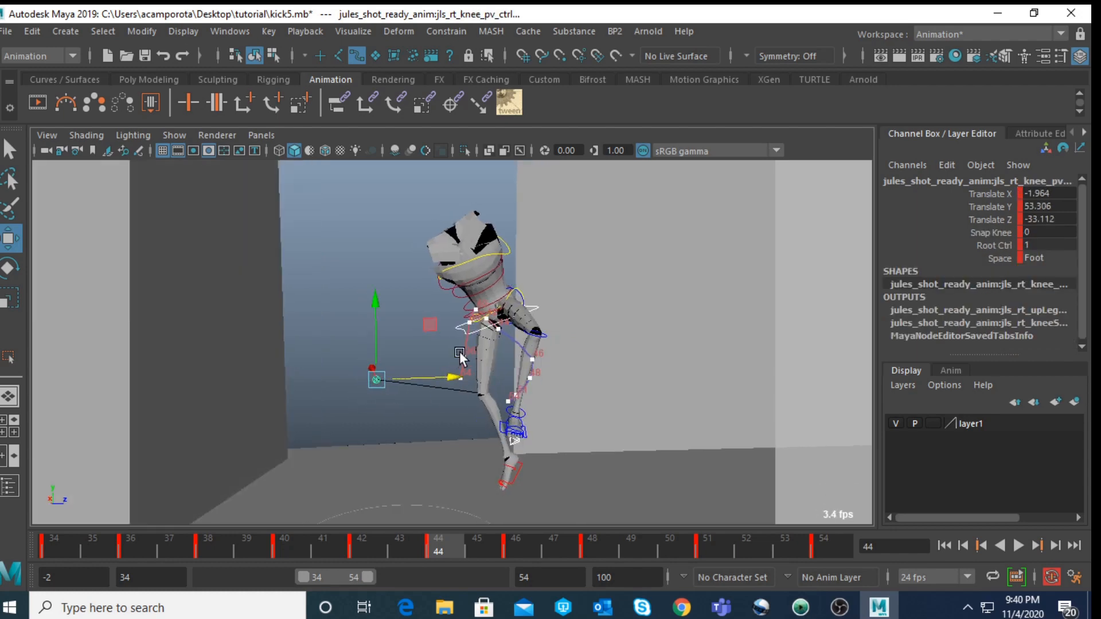
{"action": "scroll", "coordinate": [460, 352], "scroll_direction": "up", "scroll_amount": 3}
{"action": "left_click_drag", "start_coordinate": [300, 354], "coordinate": [299, 349]}
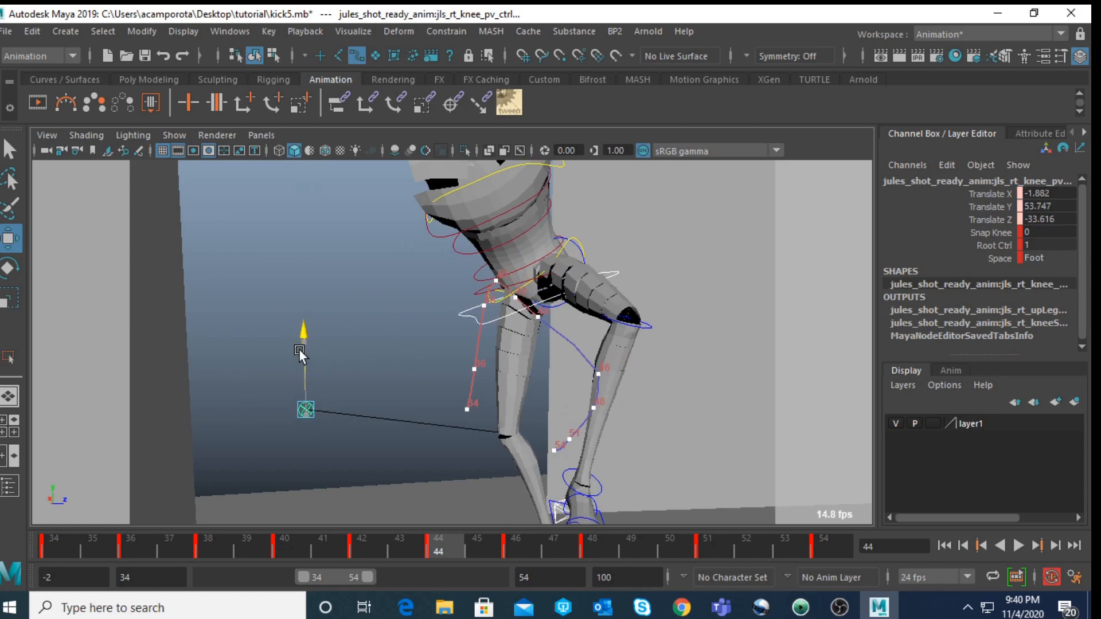
{"action": "left_click_drag", "start_coordinate": [386, 407], "coordinate": [402, 408]}
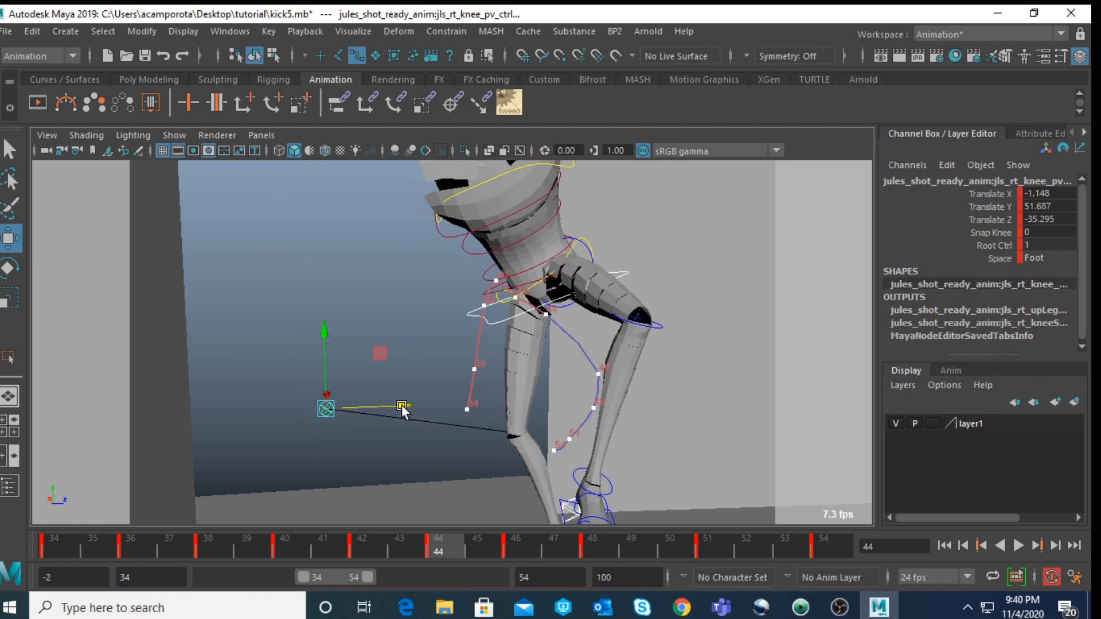
Step: Adjust the three selected controls together along Z and Y at frame 42 to smooth the COG trail
{"action": "key", "text": "comma"}
{"action": "left_click_drag", "start_coordinate": [353, 358], "coordinate": [367, 357]}
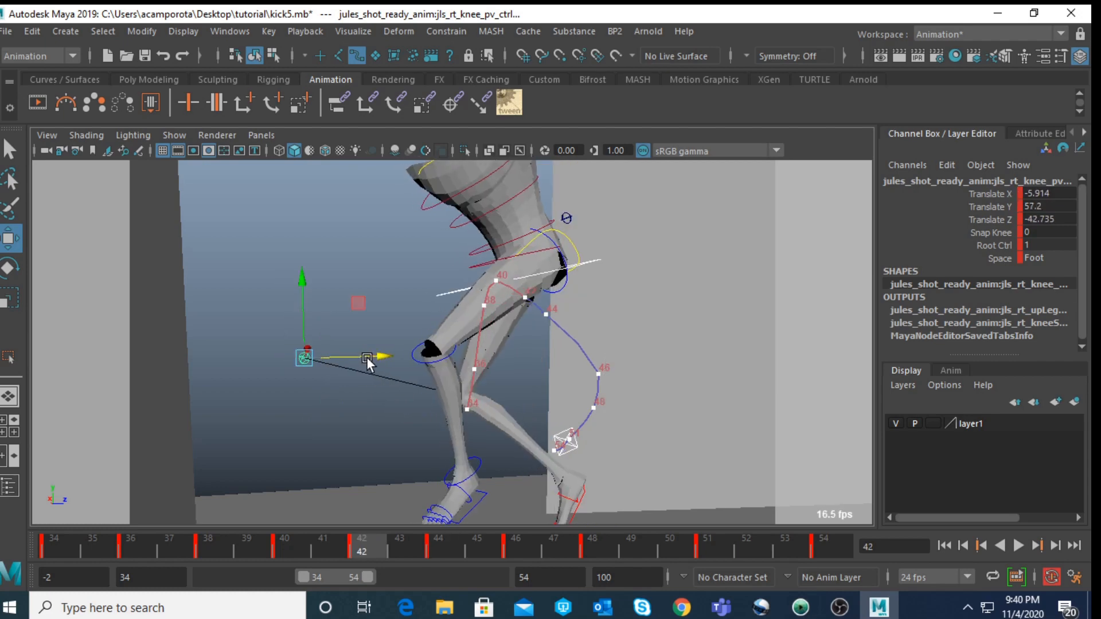
{"action": "left_click_drag", "start_coordinate": [310, 329], "coordinate": [343, 350]}
Step: Shift the three selected controls further forward and up at frame 44, bringing the COG to about Y 33.9 and Z 61.4
{"action": "key", "text": "period"}
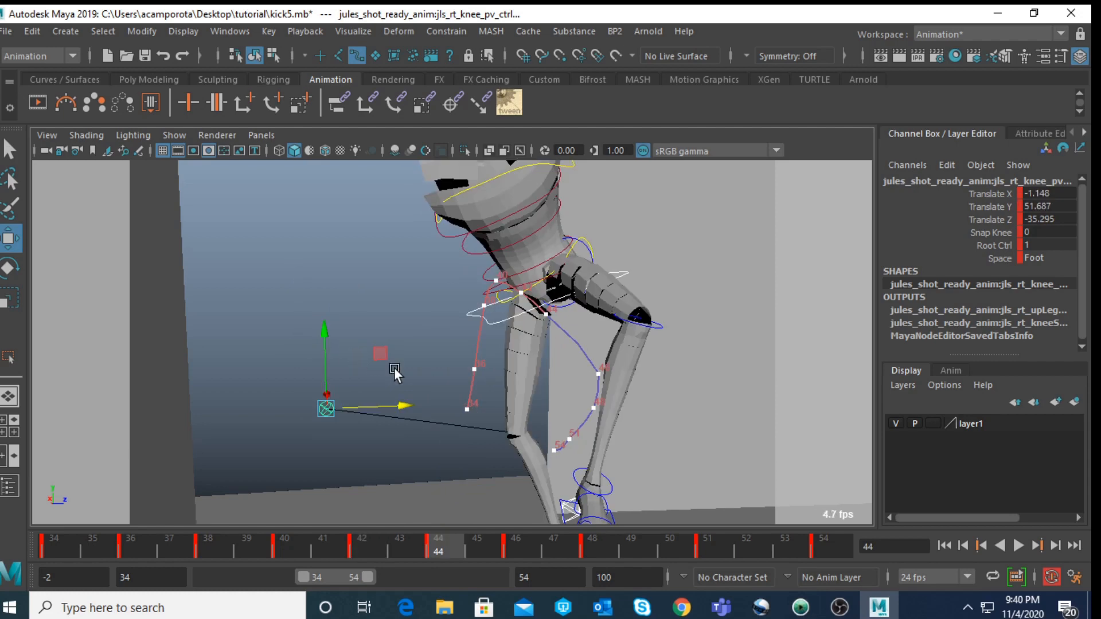
{"action": "left_click_drag", "start_coordinate": [407, 406], "coordinate": [415, 408]}
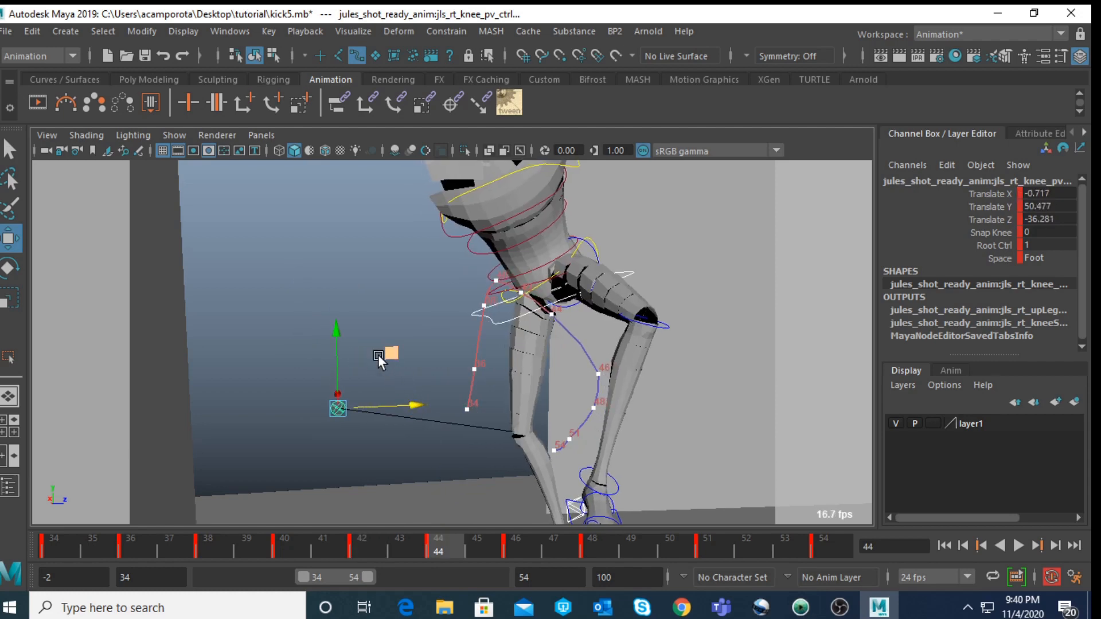
{"action": "left_click_drag", "start_coordinate": [339, 334], "coordinate": [335, 320]}
{"action": "scroll", "coordinate": [356, 357], "scroll_direction": "down", "scroll_amount": 3}
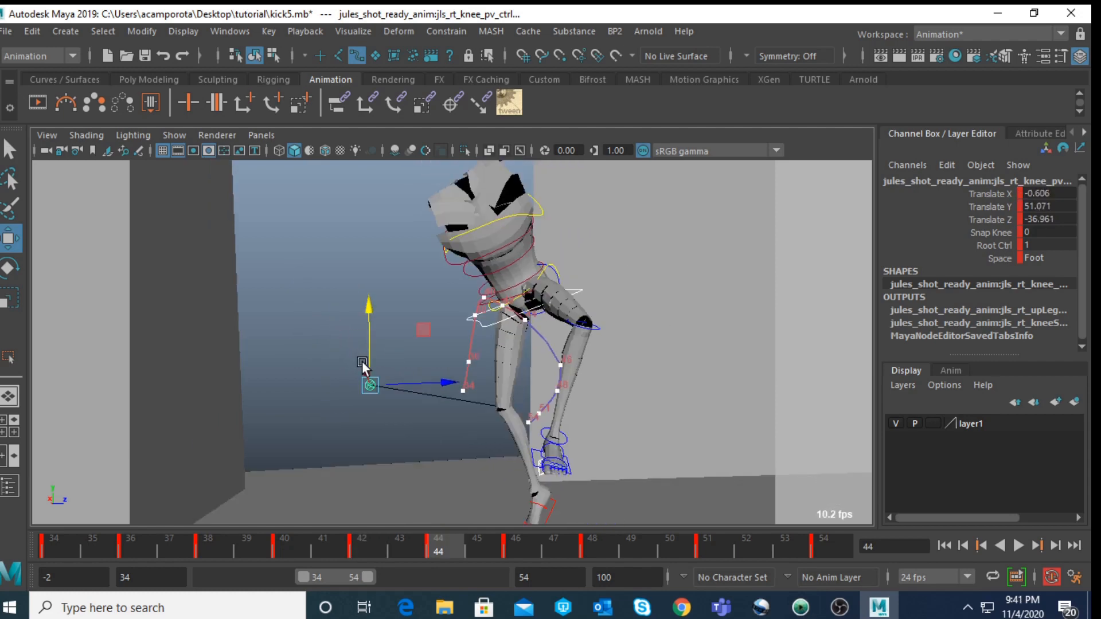
Step: Set Left Leg and Right Leg to off in the proxy limb control, and reselect the COG control
{"action": "left_click", "coordinate": [317, 310]}
{"action": "scroll", "coordinate": [453, 428], "scroll_direction": "down", "scroll_amount": 5}
{"action": "left_click", "coordinate": [454, 452]}
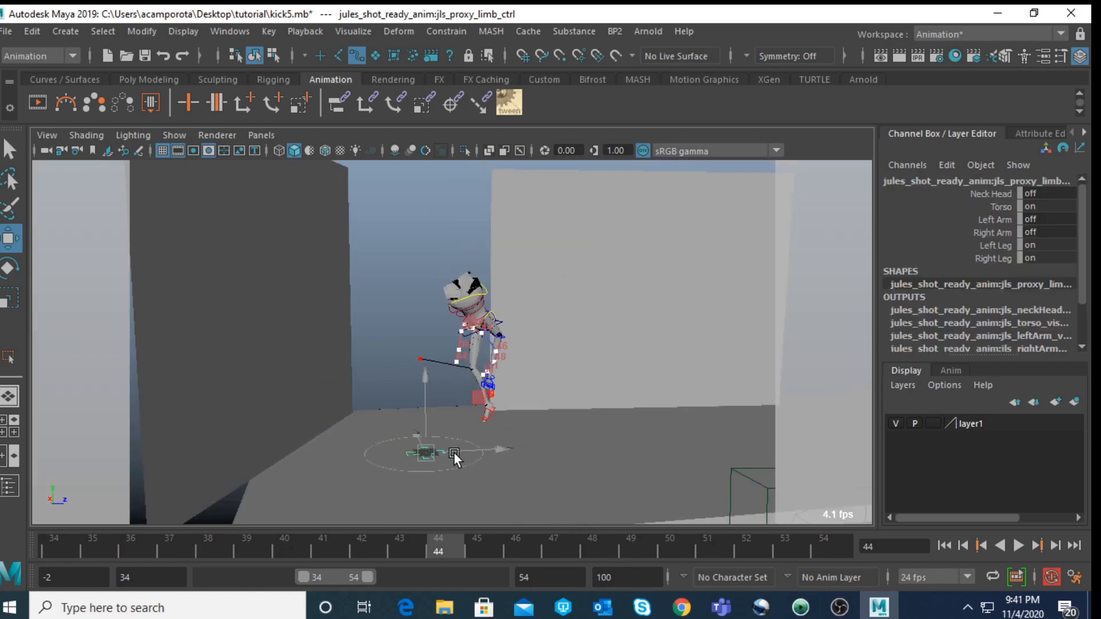
{"action": "left_click_drag", "start_coordinate": [1047, 246], "coordinate": [1048, 259]}
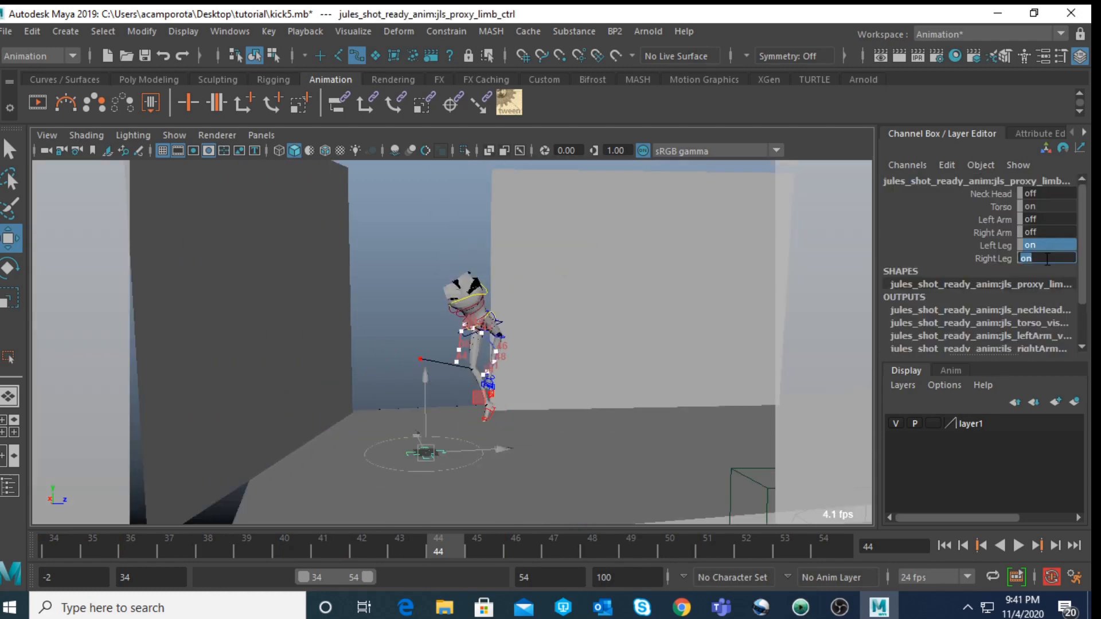
{"action": "type", "text": "off"}
{"action": "key", "text": "Return"}
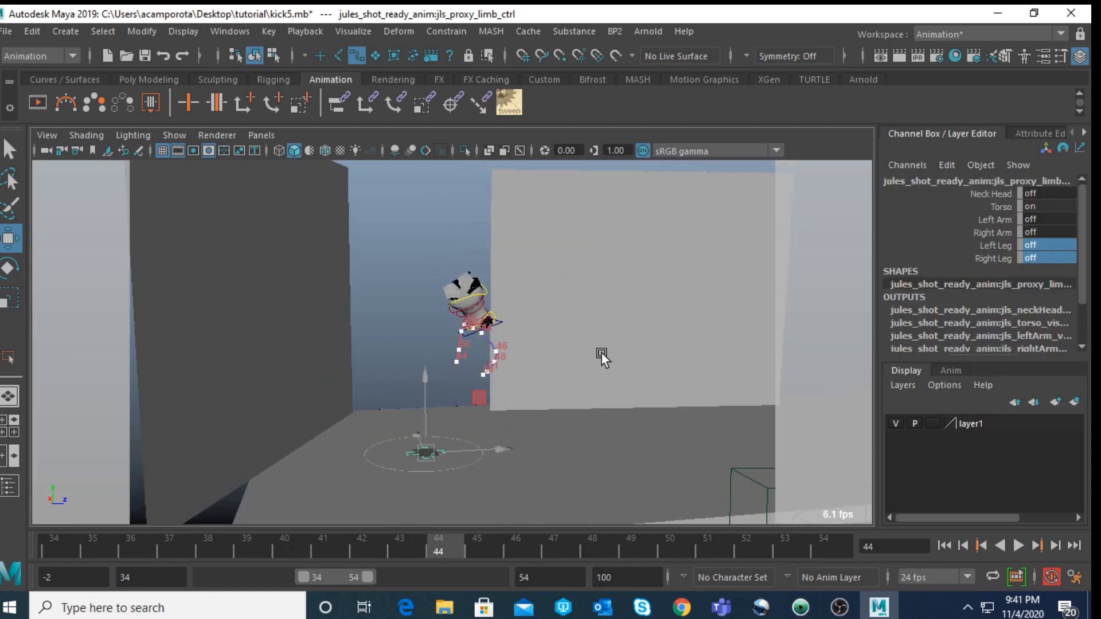
{"action": "scroll", "coordinate": [601, 356], "scroll_direction": "up", "scroll_amount": 3}
{"action": "left_click", "coordinate": [538, 303]}
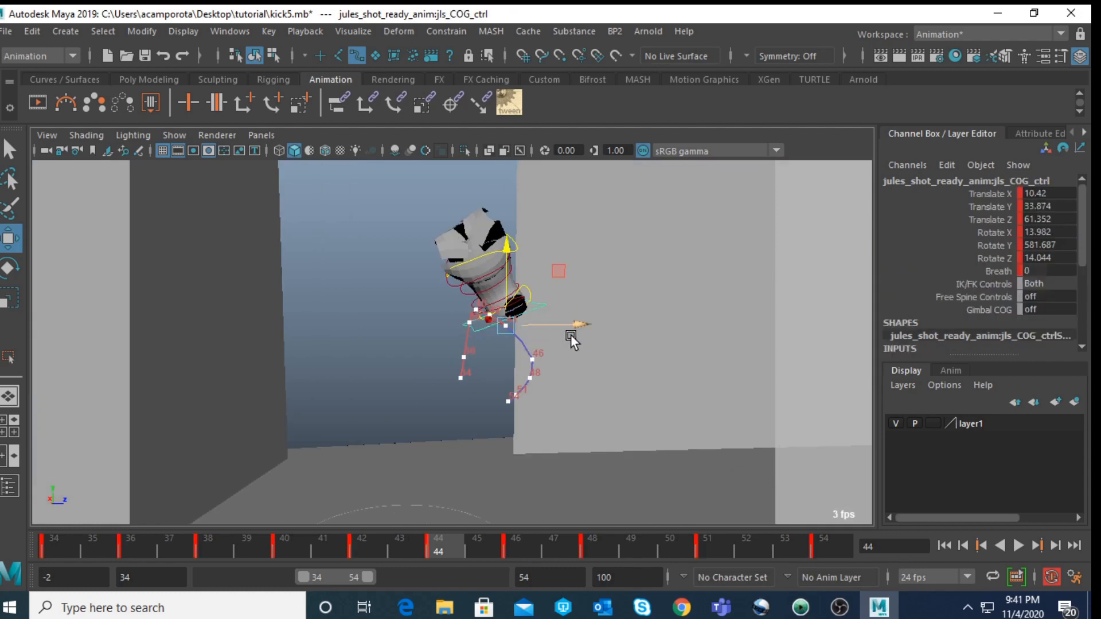
{"action": "key", "text": "f"}
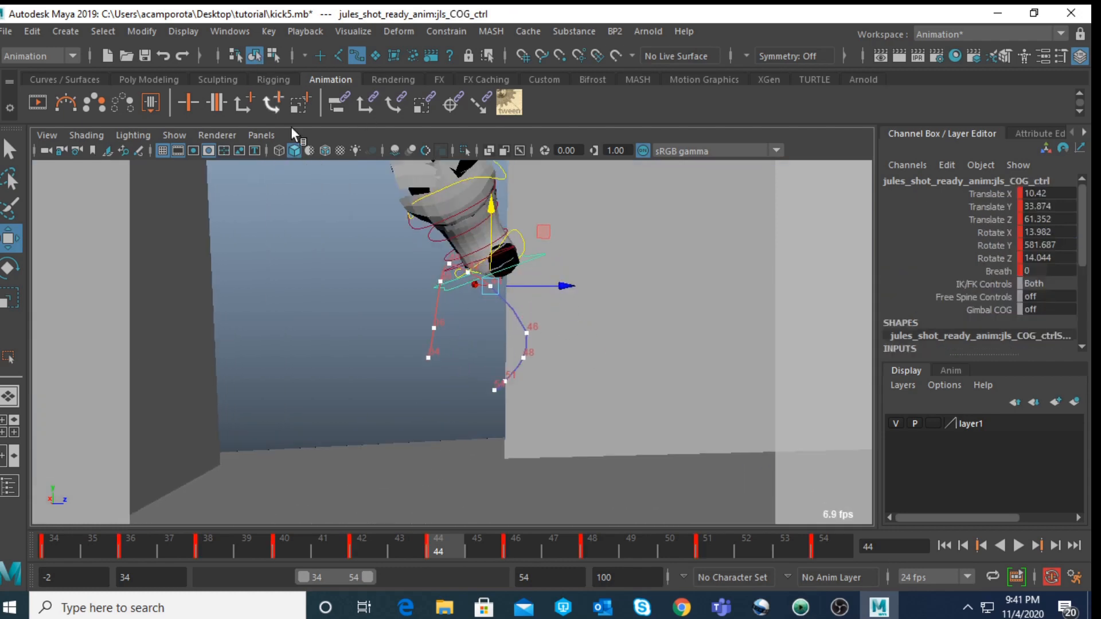
Step: Open the Graph Editor and frame the COG control's Translate X curve
{"action": "left_click_drag", "start_coordinate": [367, 258], "coordinate": [396, 229], "text": "alt"}
{"action": "left_click", "coordinate": [249, 32]}
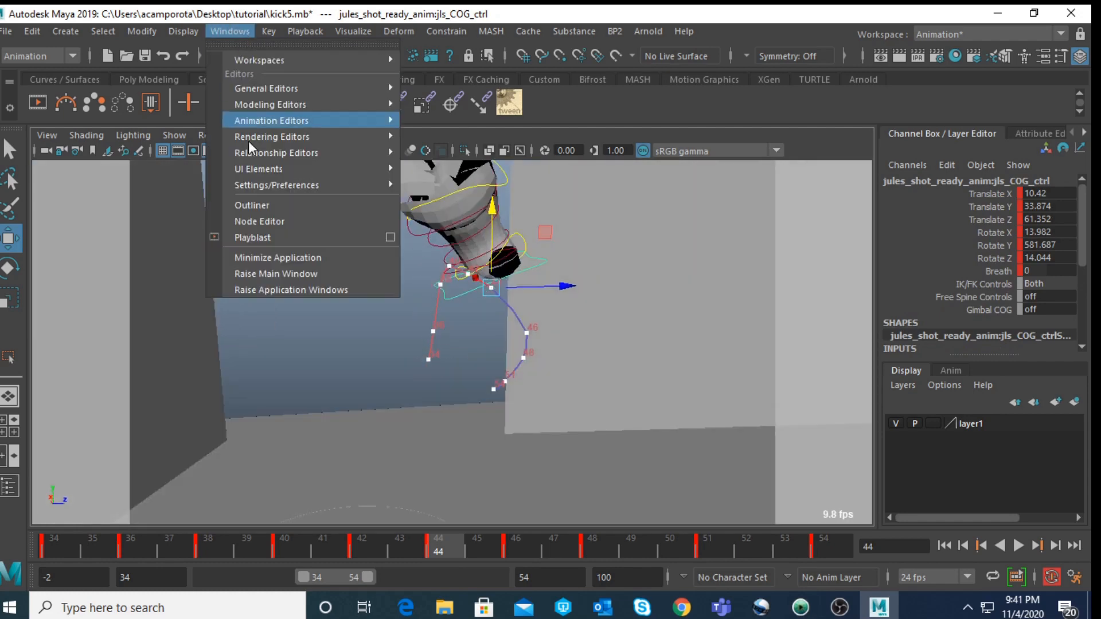
{"action": "left_click", "coordinate": [230, 32]}
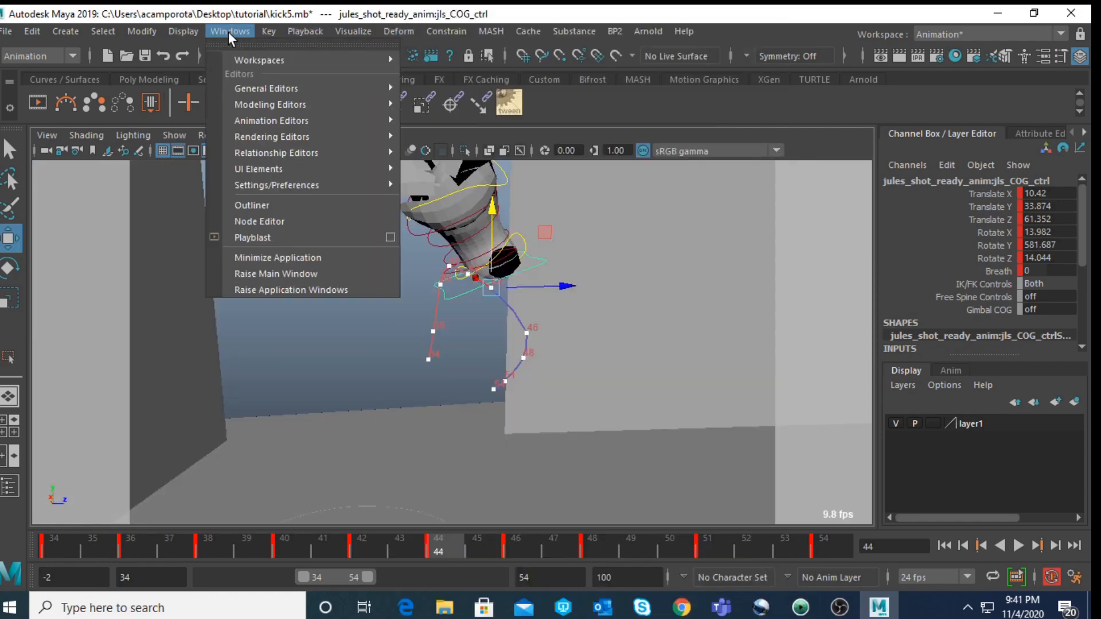
{"action": "mouse_move", "coordinate": [273, 120]}
{"action": "left_click", "coordinate": [445, 132]}
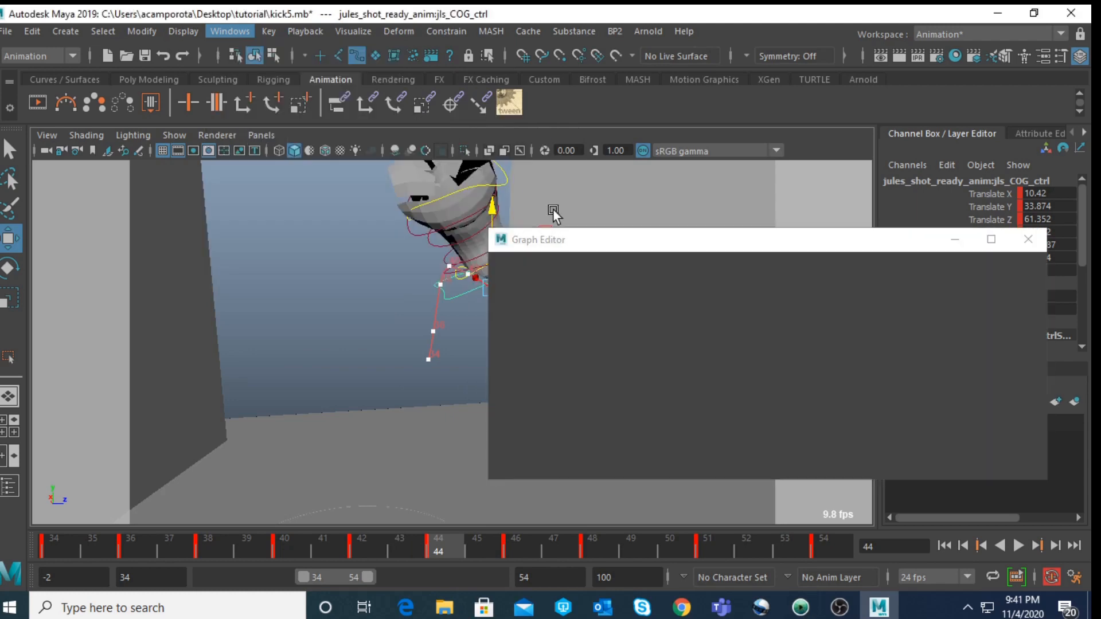
{"action": "left_click", "coordinate": [579, 345]}
{"action": "key", "text": "f"}
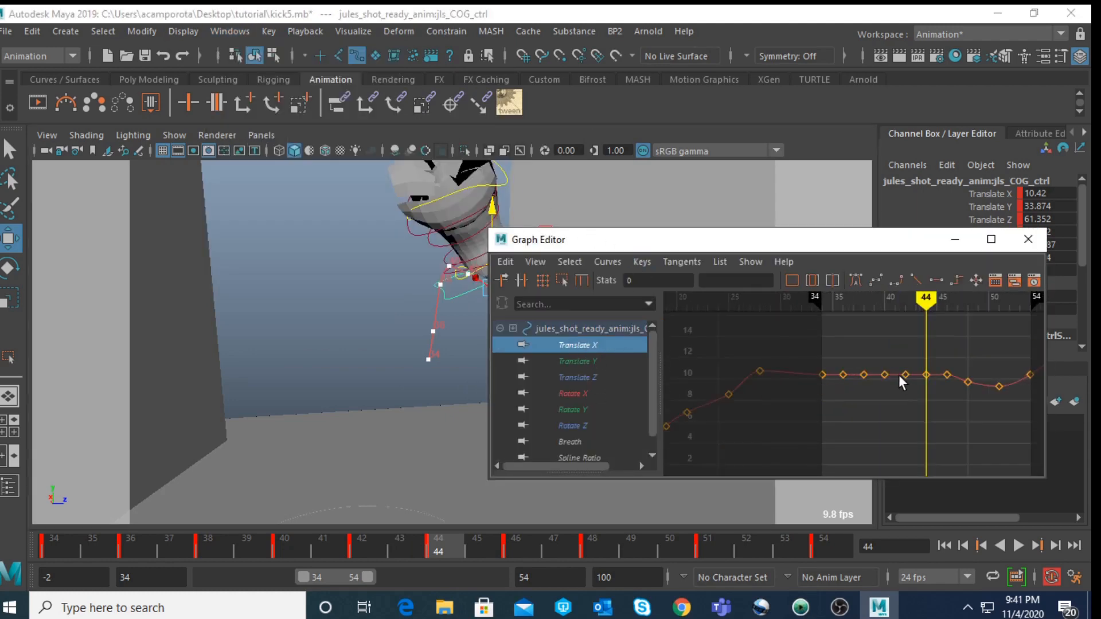
Step: Delete the COG's Translate X key at frame 46
{"action": "right_click_drag", "start_coordinate": [915, 364], "coordinate": [928, 336], "text": "alt+shift"}
{"action": "middle_click_drag", "start_coordinate": [970, 349], "coordinate": [852, 425], "text": "alt"}
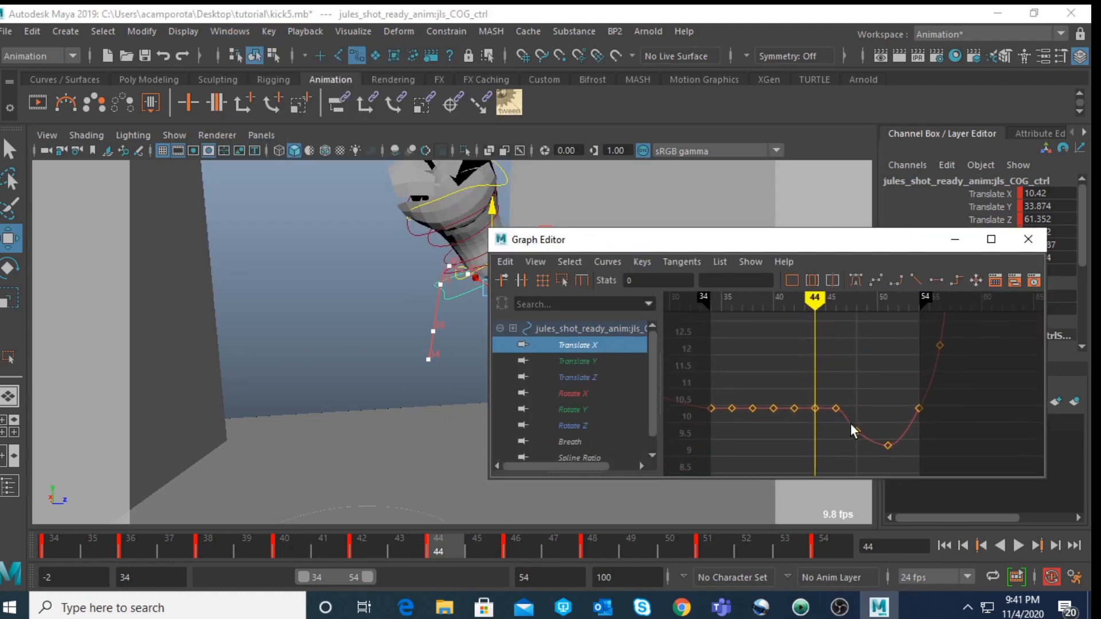
{"action": "right_click_drag", "start_coordinate": [852, 426], "coordinate": [862, 432], "text": "alt"}
{"action": "key", "text": "period"}
{"action": "left_click_drag", "start_coordinate": [817, 392], "coordinate": [841, 441]}
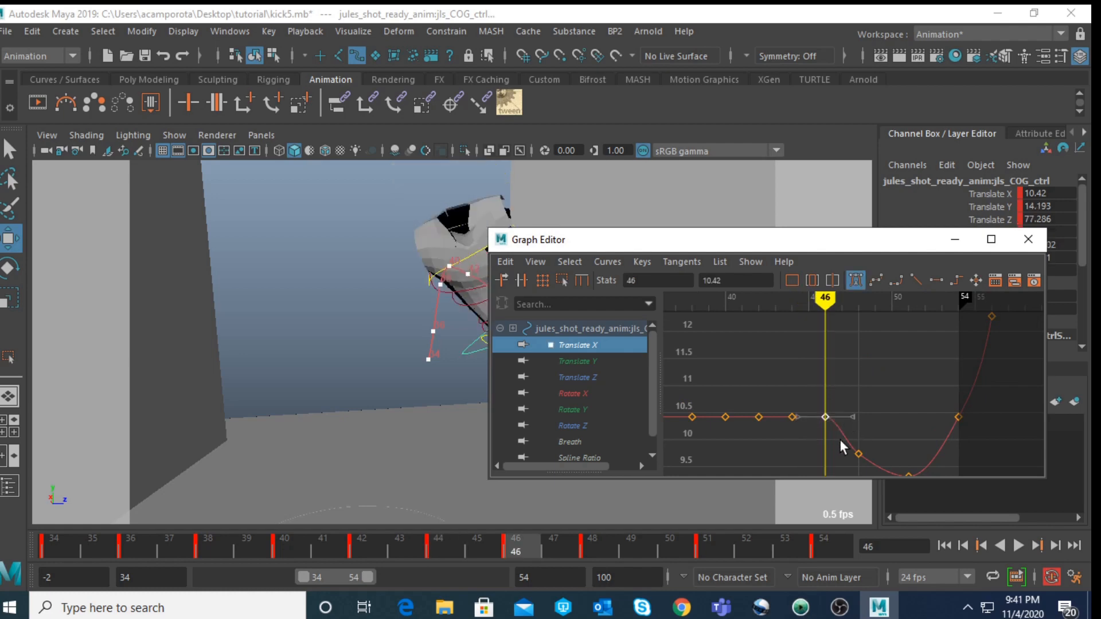
{"action": "key", "text": "Delete"}
Step: Show the COG's Translate Y curve and delete its key at frame 42
{"action": "scroll", "coordinate": [338, 414], "scroll_direction": "down", "scroll_amount": 5}
{"action": "middle_click_drag", "start_coordinate": [422, 379], "coordinate": [286, 311], "text": "alt"}
{"action": "left_click", "coordinate": [573, 359]}
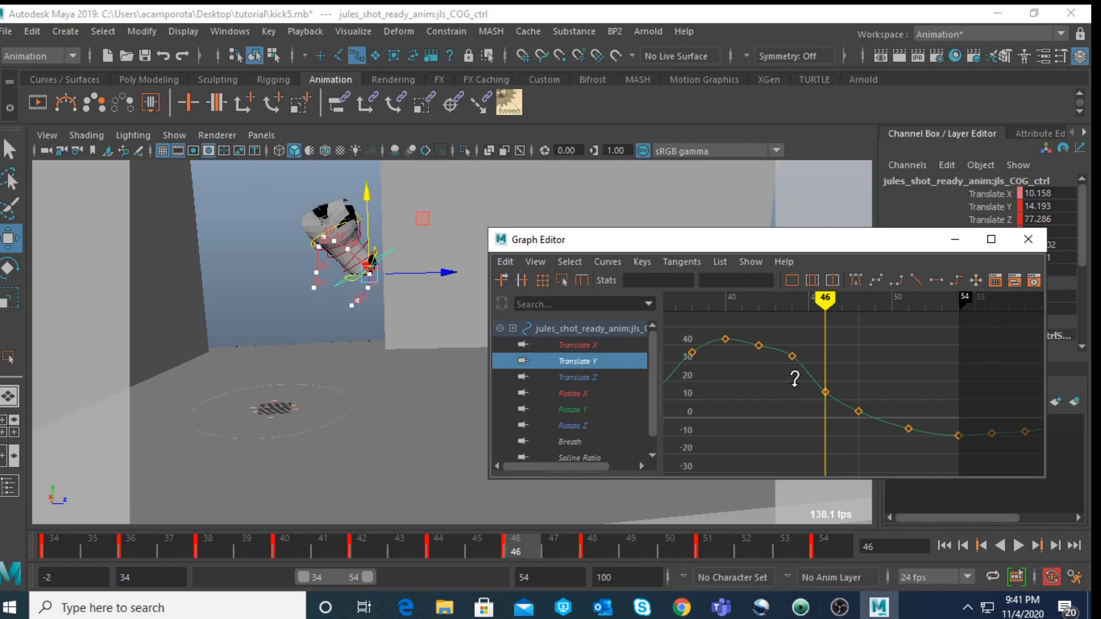
{"action": "right_click_drag", "start_coordinate": [795, 379], "coordinate": [773, 361], "text": "alt+shift"}
{"action": "middle_click_drag", "start_coordinate": [771, 362], "coordinate": [788, 381], "text": "alt"}
{"action": "key", "text": "comma"}
{"action": "key", "text": "comma"}
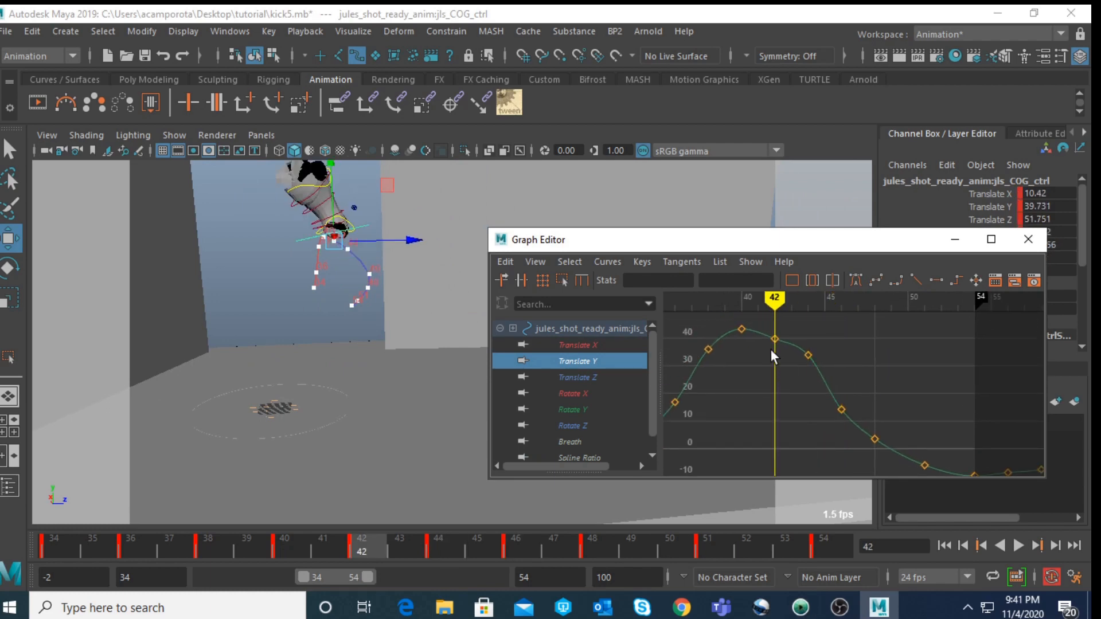
{"action": "left_click_drag", "start_coordinate": [777, 339], "coordinate": [781, 339]}
{"action": "key", "text": "Delete"}
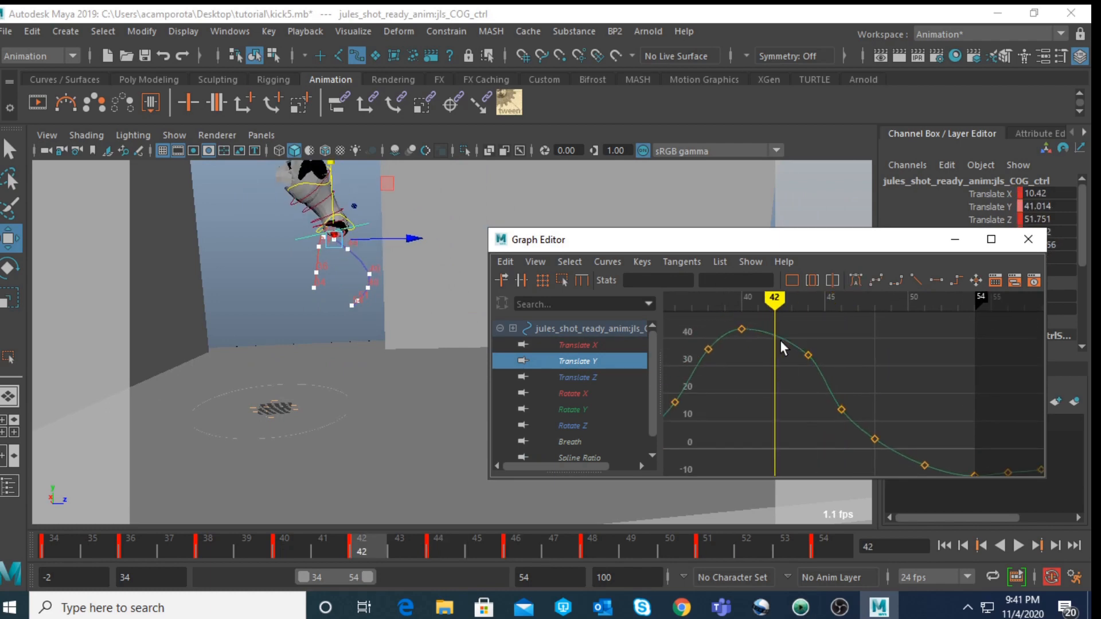
Step: Lower the Translate Y key at frame 48 to about 1.2
{"action": "mouse_move", "coordinate": [779, 357]}
{"action": "middle_mouse_down", "text": "alt"}
{"action": "mouse_move", "coordinate": [851, 337]}
{"action": "mouse_move", "coordinate": [775, 315]}
{"action": "middle_mouse_up", "text": "alt"}
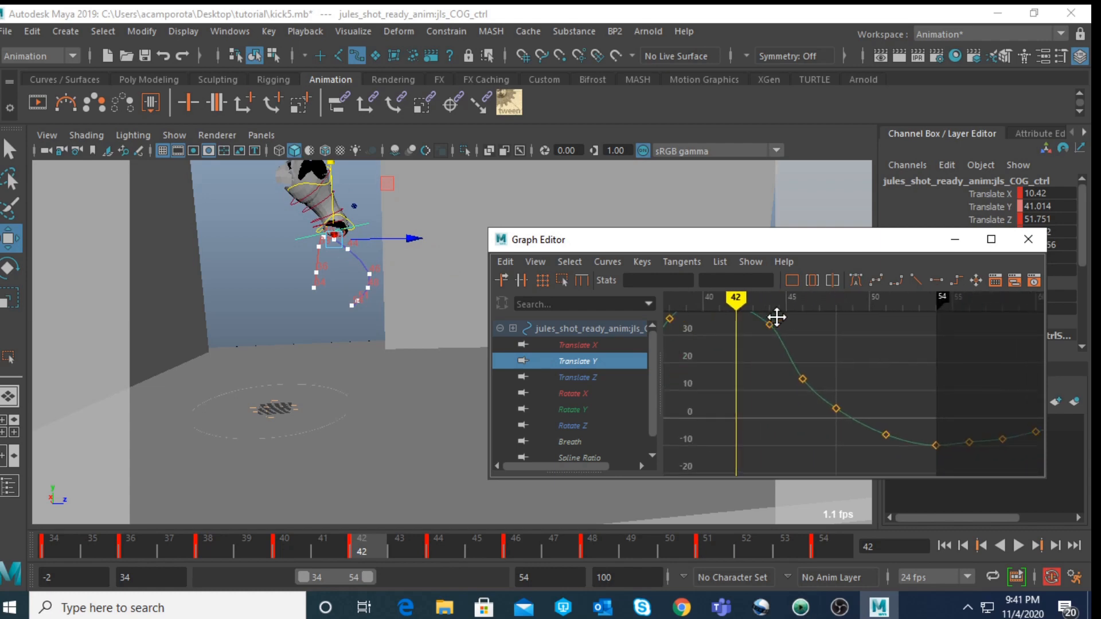
{"action": "key", "text": "period"}
{"action": "key", "text": "period"}
{"action": "key", "text": "period"}
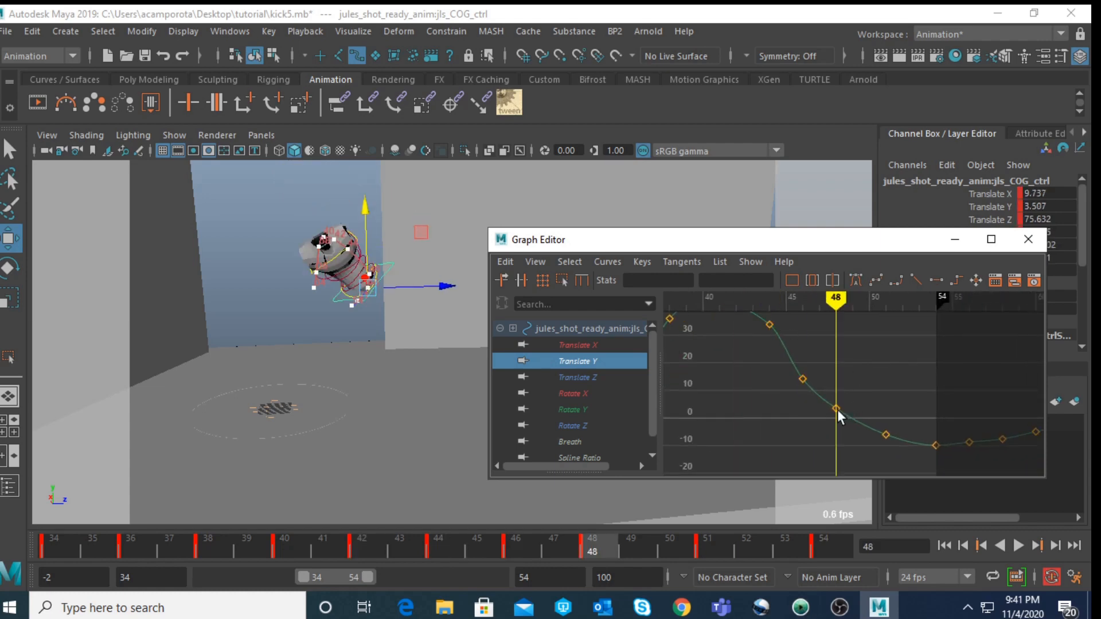
{"action": "key", "text": "period"}
{"action": "key", "text": "comma"}
{"action": "left_click", "coordinate": [836, 408]}
{"action": "middle_click_drag", "start_coordinate": [844, 425], "coordinate": [841, 425]}
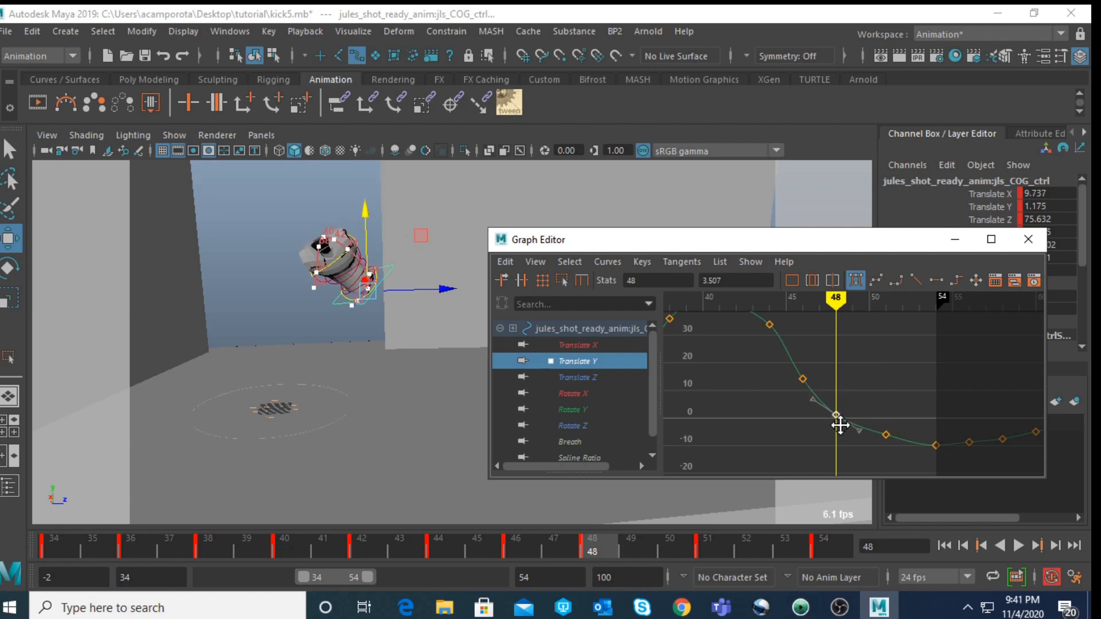
Step: Delete the Translate Y key at frame 51
{"action": "key", "text": "period"}
{"action": "left_click_drag", "start_coordinate": [884, 408], "coordinate": [905, 454]}
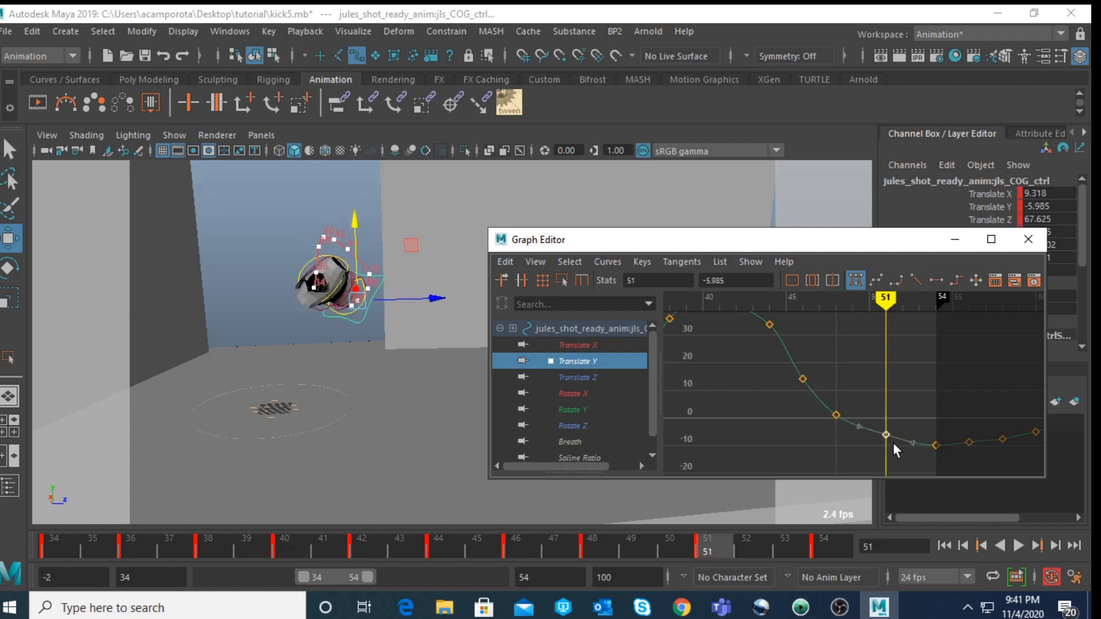
{"action": "key", "text": "Delete"}
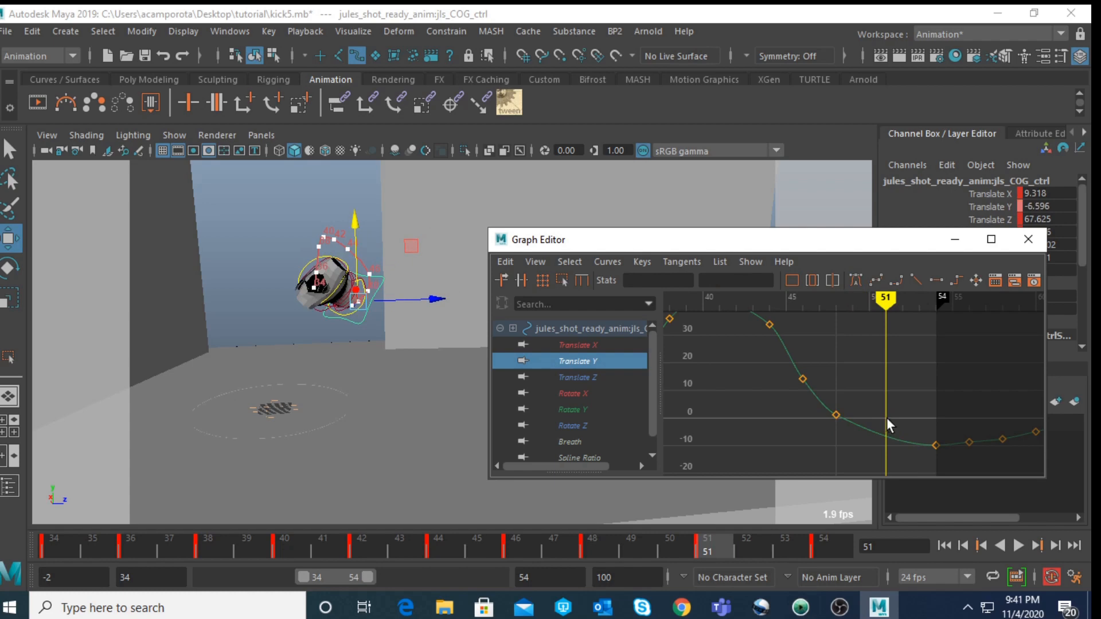
Step: Delete the Translate Y key at frame 46 to smooth the COG's descent
{"action": "middle_click_drag", "start_coordinate": [843, 381], "coordinate": [862, 399], "text": "alt"}
{"action": "left_click_drag", "start_coordinate": [827, 395], "coordinate": [842, 408]}
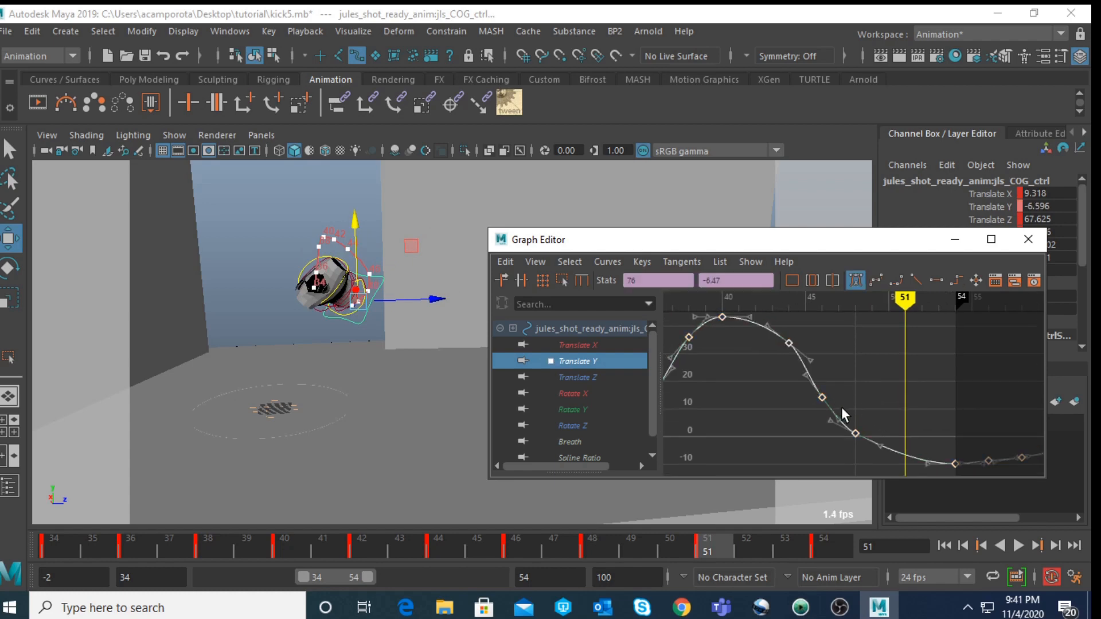
{"action": "left_click_drag", "start_coordinate": [794, 380], "coordinate": [843, 425]}
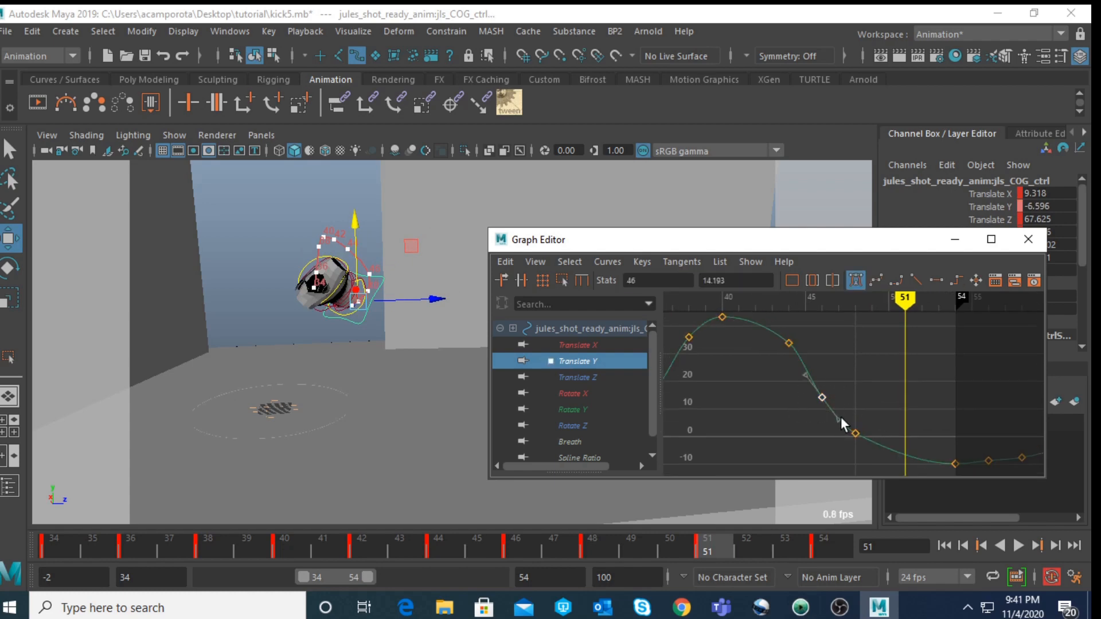
{"action": "key", "text": "comma"}
{"action": "key", "text": "comma"}
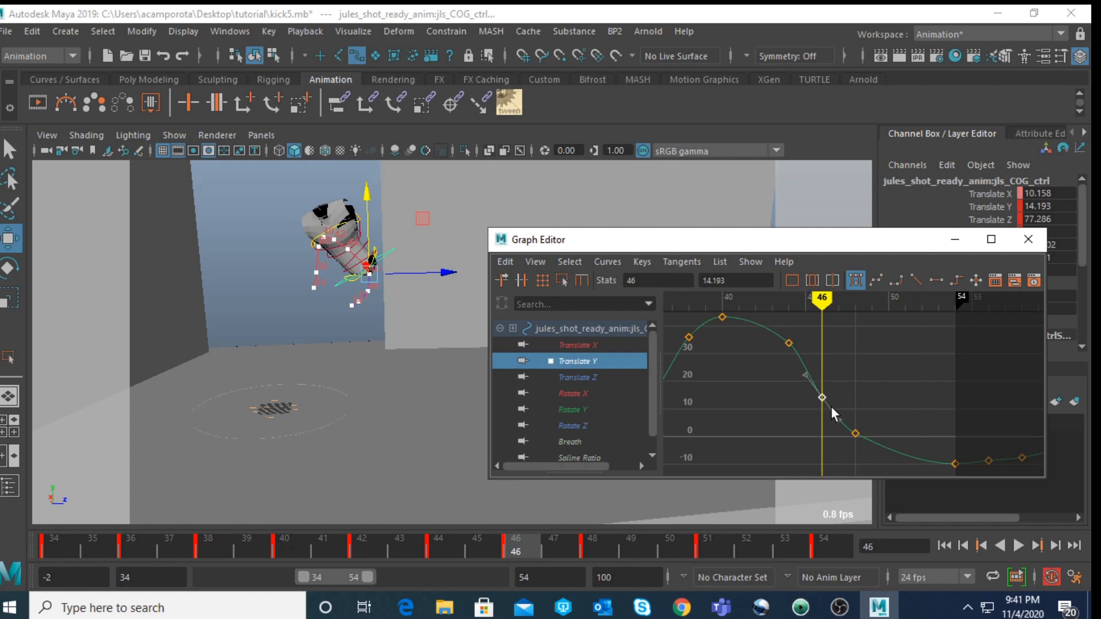
{"action": "key", "text": "Delete"}
{"action": "middle_click_drag", "start_coordinate": [728, 373], "coordinate": [762, 378], "text": "alt"}
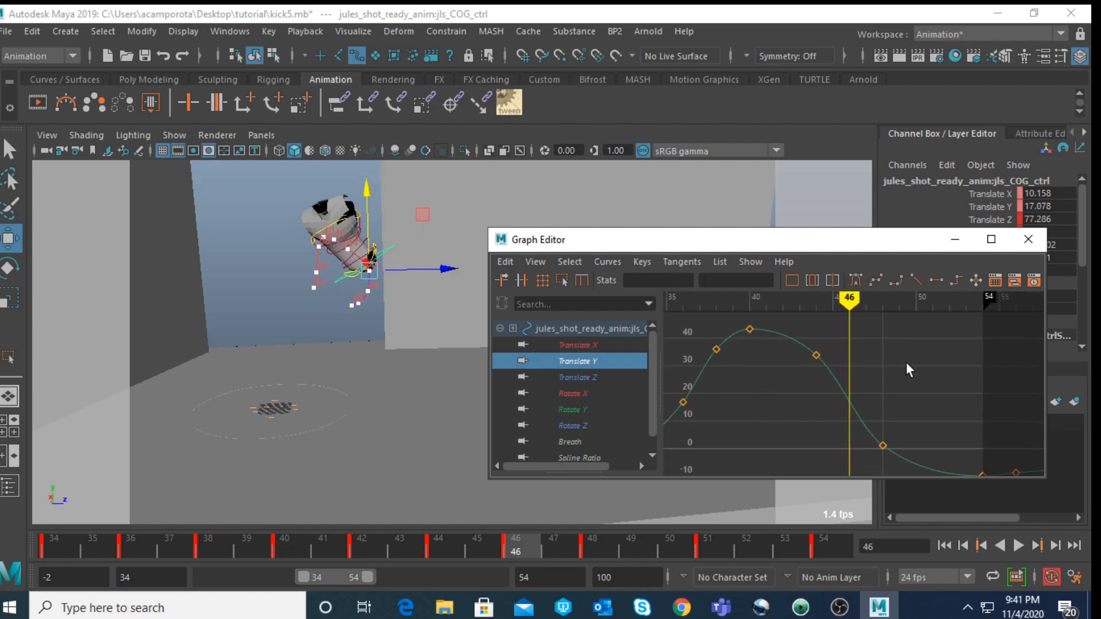
Step: Show the COG's Translate Z curve and delete its key at frame 51
{"action": "left_click", "coordinate": [579, 377]}
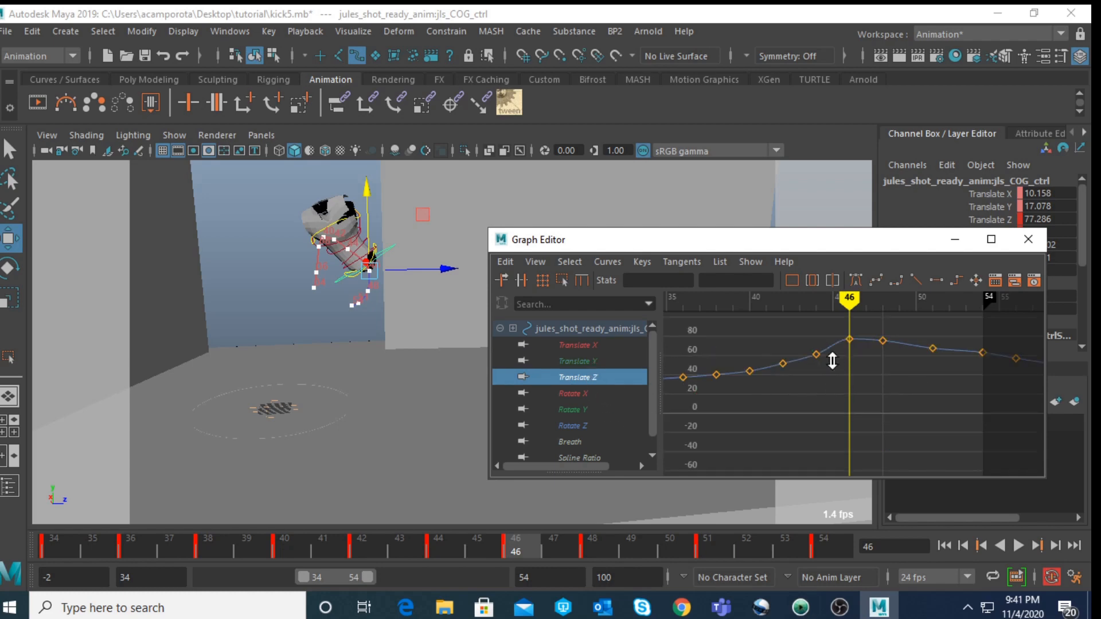
{"action": "middle_click_drag", "start_coordinate": [831, 361], "coordinate": [838, 401], "text": "alt"}
{"action": "middle_click_drag", "start_coordinate": [861, 347], "coordinate": [819, 378], "text": "alt"}
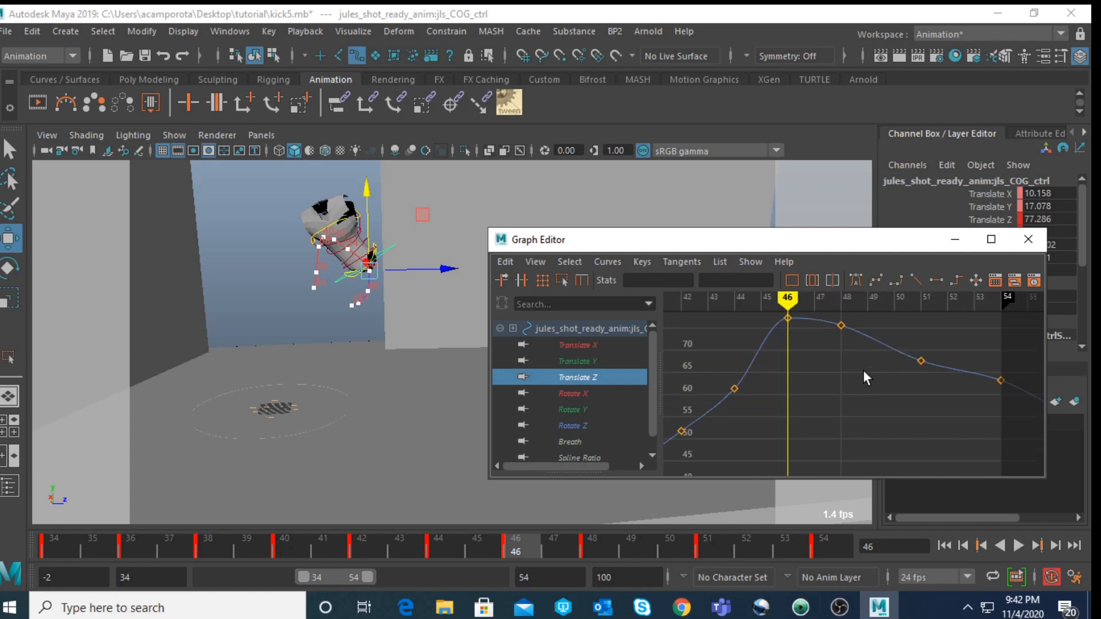
{"action": "key", "text": "period"}
{"action": "key", "text": "period"}
{"action": "left_click_drag", "start_coordinate": [883, 349], "coordinate": [907, 383]}
{"action": "key", "text": "Delete"}
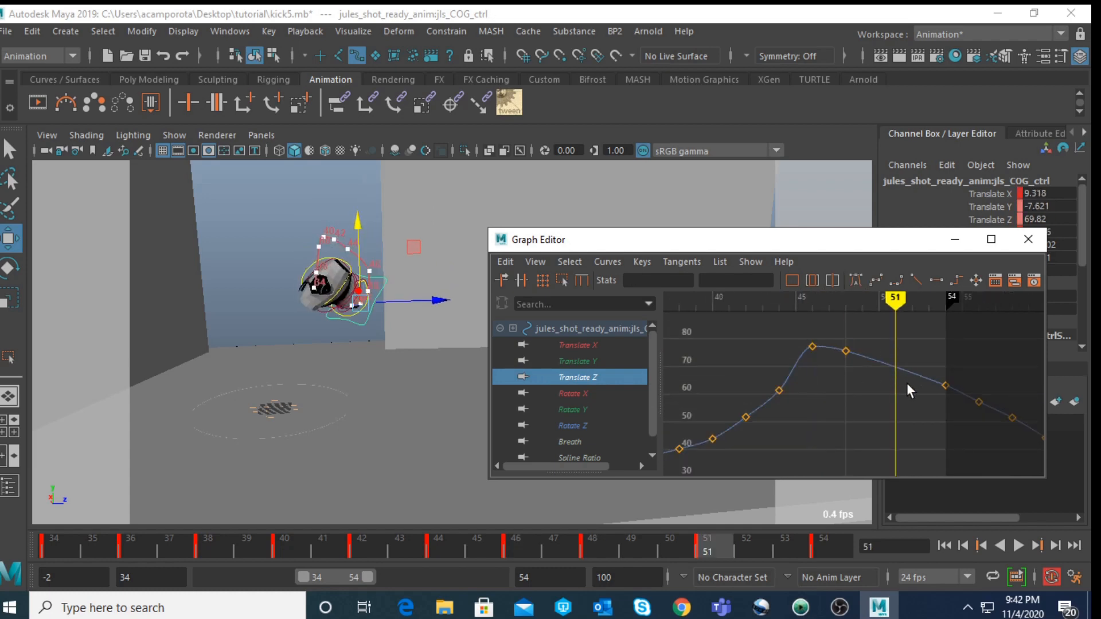
Step: Raise the Translate Z key at frame 44 to about 63.9
{"action": "scroll", "coordinate": [843, 372], "scroll_direction": "up", "scroll_amount": 2}
{"action": "middle_click_drag", "start_coordinate": [775, 382], "coordinate": [834, 374], "text": "alt"}
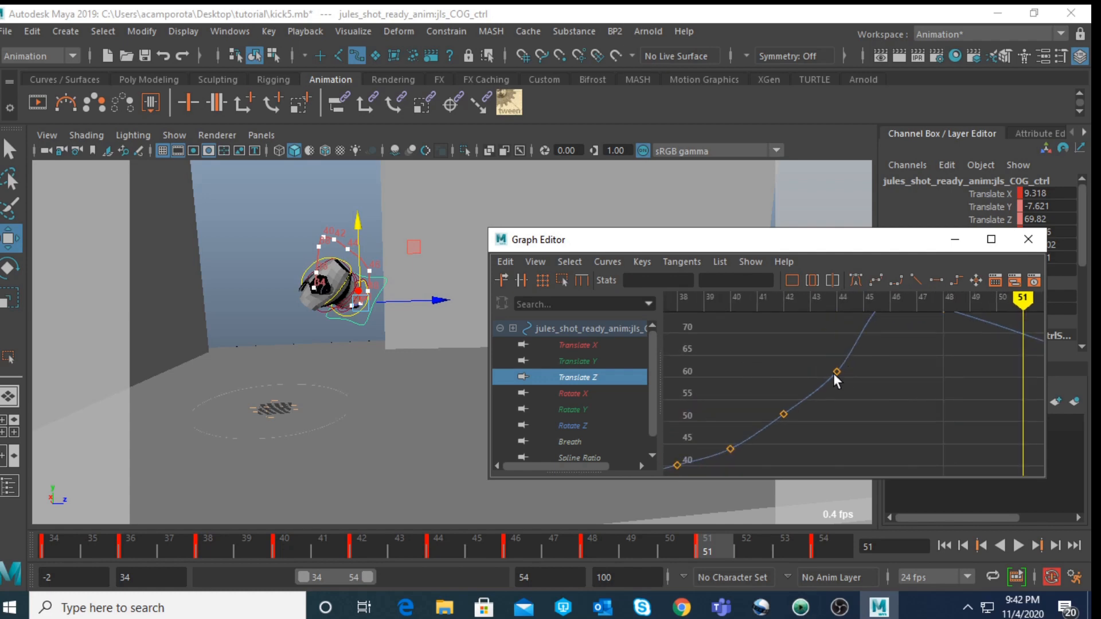
{"action": "left_click_drag", "start_coordinate": [817, 346], "coordinate": [869, 394]}
{"action": "key", "text": "comma"}
{"action": "key", "text": "comma"}
{"action": "key", "text": "comma"}
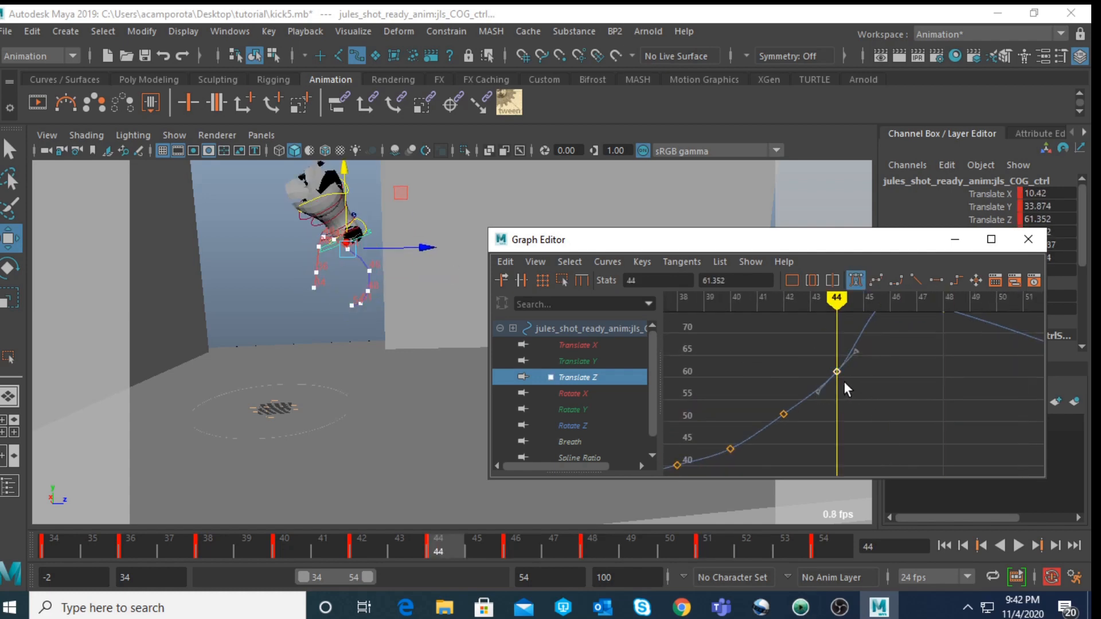
{"action": "middle_click_drag", "start_coordinate": [839, 381], "coordinate": [867, 364]}
Step: Lower the Translate Z key at frame 46 to about 73.2
{"action": "scroll", "coordinate": [869, 360], "scroll_direction": "down", "scroll_amount": 3}
{"action": "key", "text": "period"}
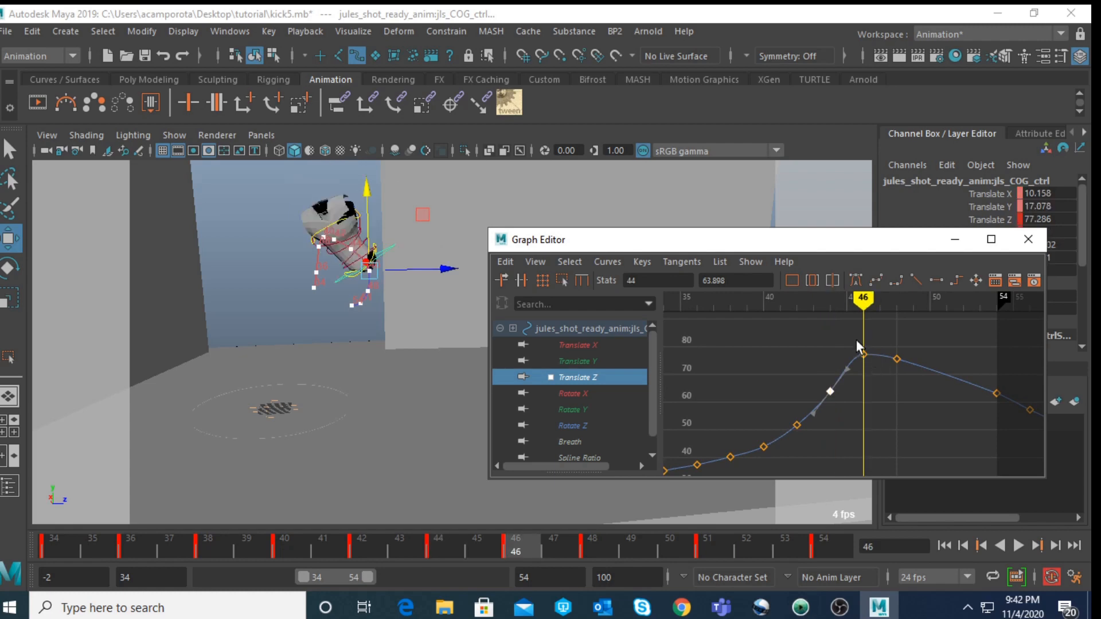
{"action": "left_click_drag", "start_coordinate": [855, 339], "coordinate": [869, 359]}
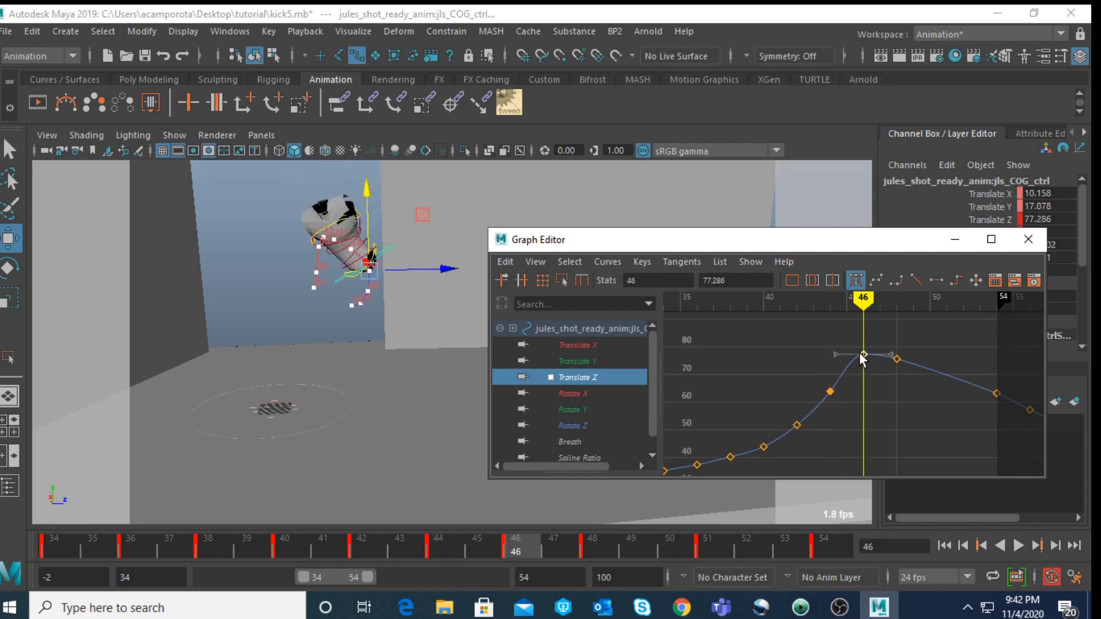
{"action": "middle_click_drag", "start_coordinate": [861, 353], "coordinate": [858, 370]}
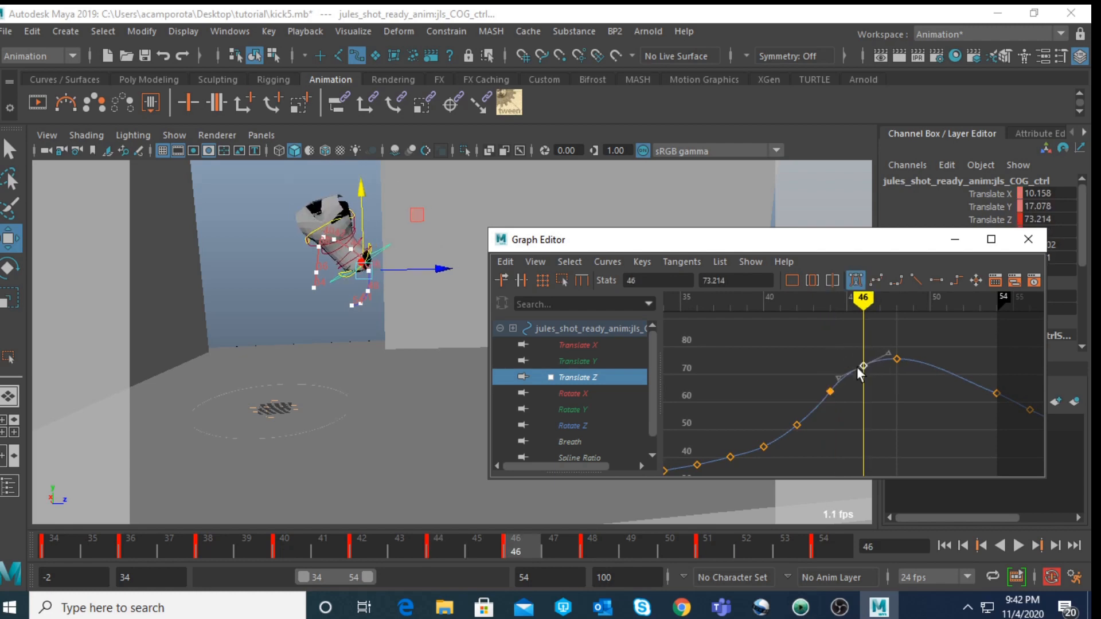
{"action": "left_click", "coordinate": [797, 359]}
{"action": "middle_click_drag", "start_coordinate": [765, 387], "coordinate": [802, 357], "text": "alt"}
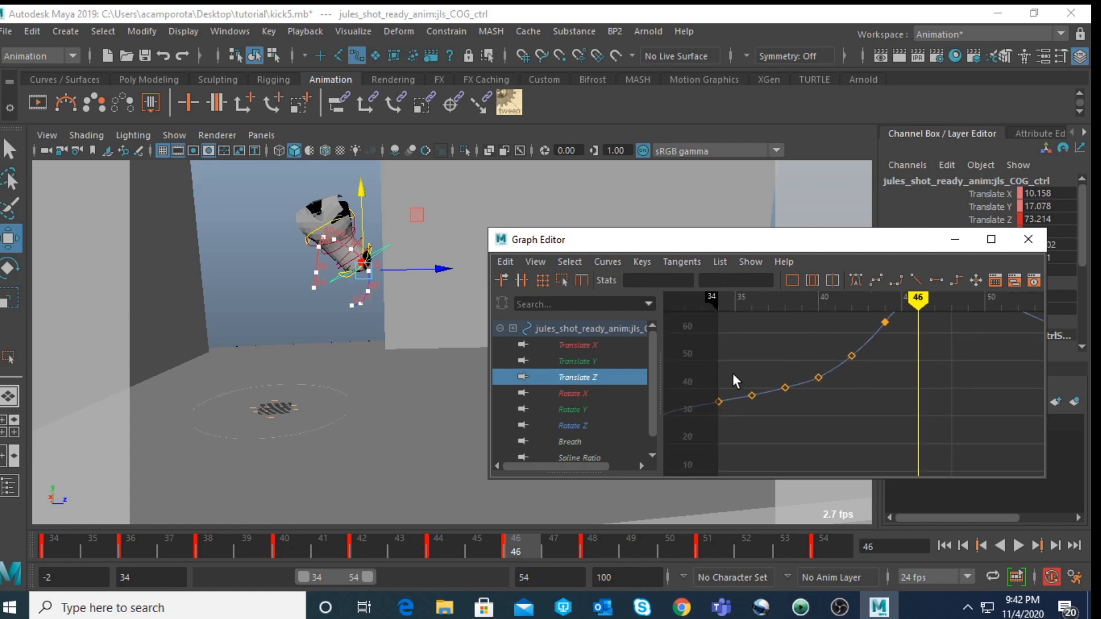
{"action": "left_click_drag", "start_coordinate": [793, 417], "coordinate": [762, 363]}
Step: Show the COG's Rotate X curve, switch to the Rotate tool and delete the key at frame 36
{"action": "left_click", "coordinate": [581, 395]}
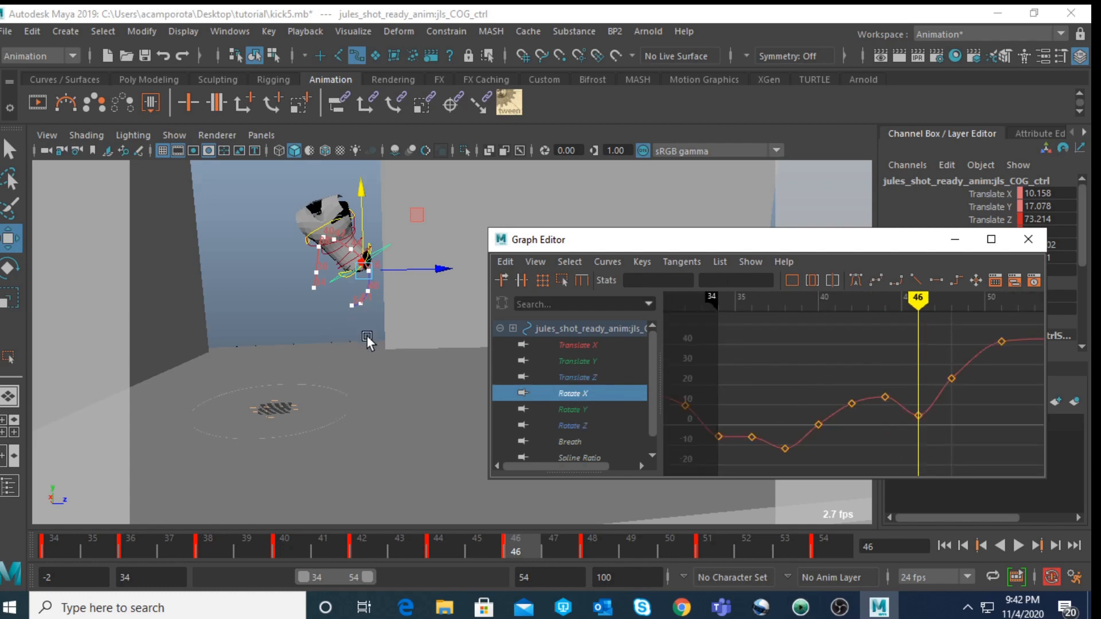
{"action": "key", "text": "e"}
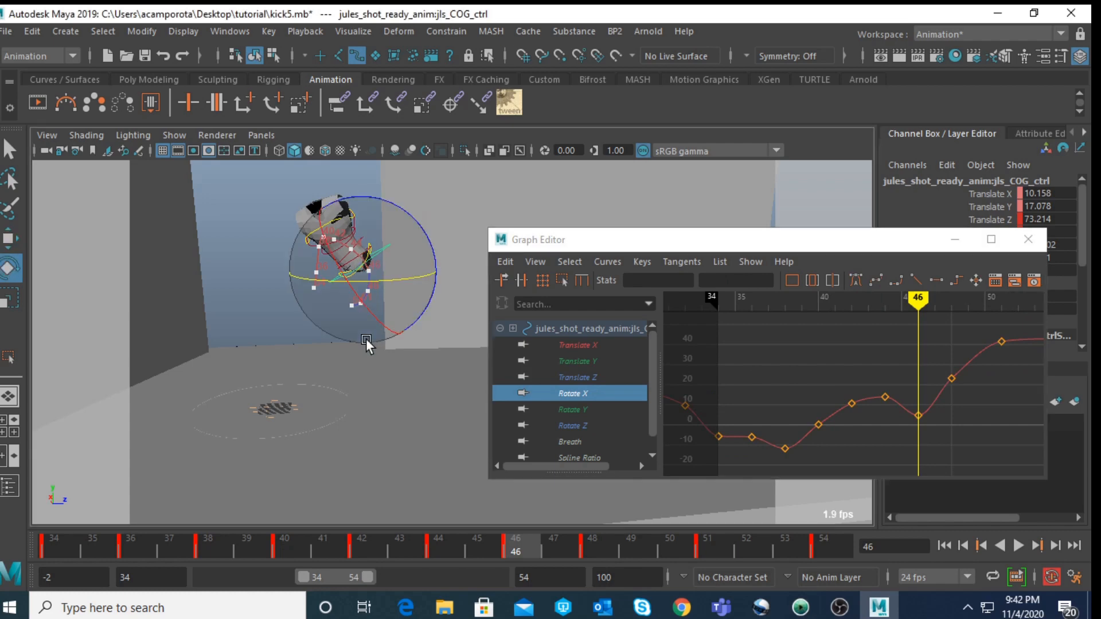
{"action": "left_click", "coordinate": [46, 542]}
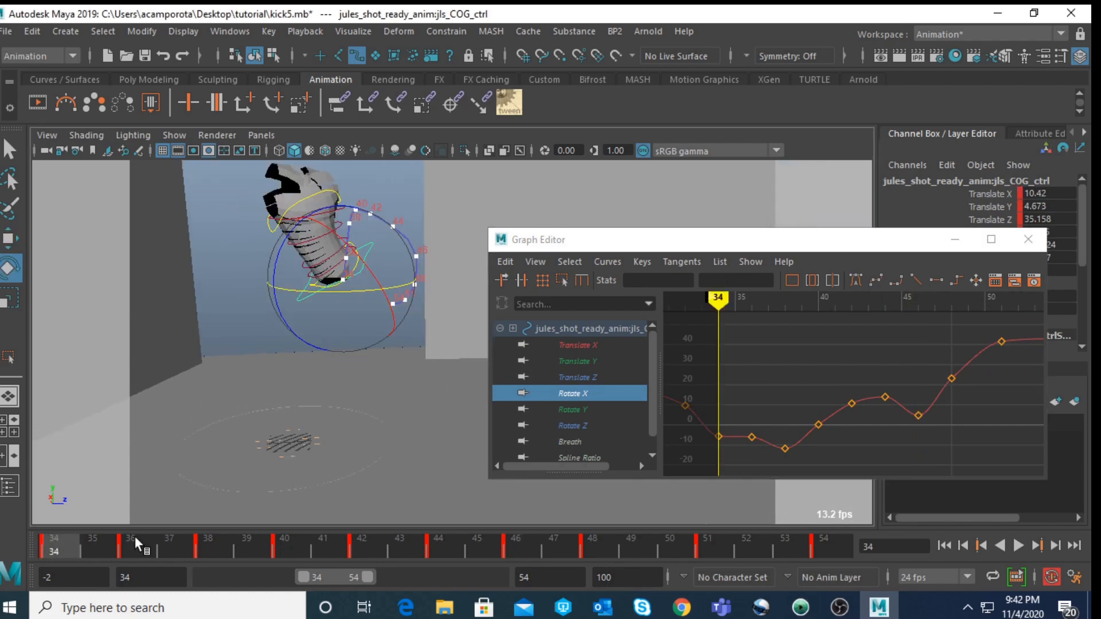
{"action": "left_click", "coordinate": [135, 542]}
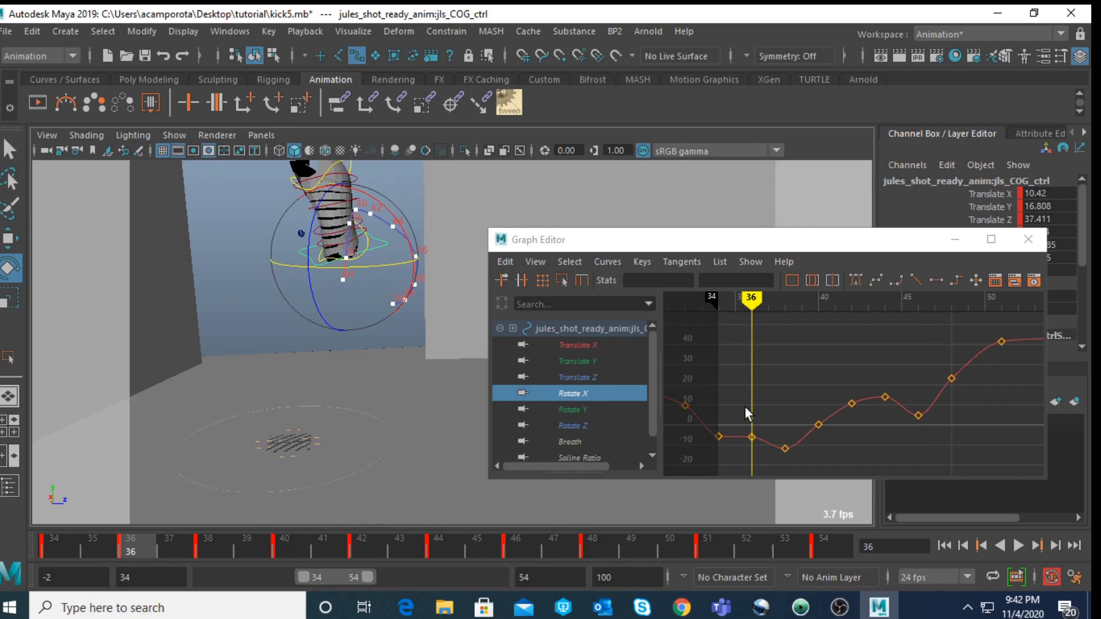
{"action": "left_click_drag", "start_coordinate": [745, 406], "coordinate": [766, 451]}
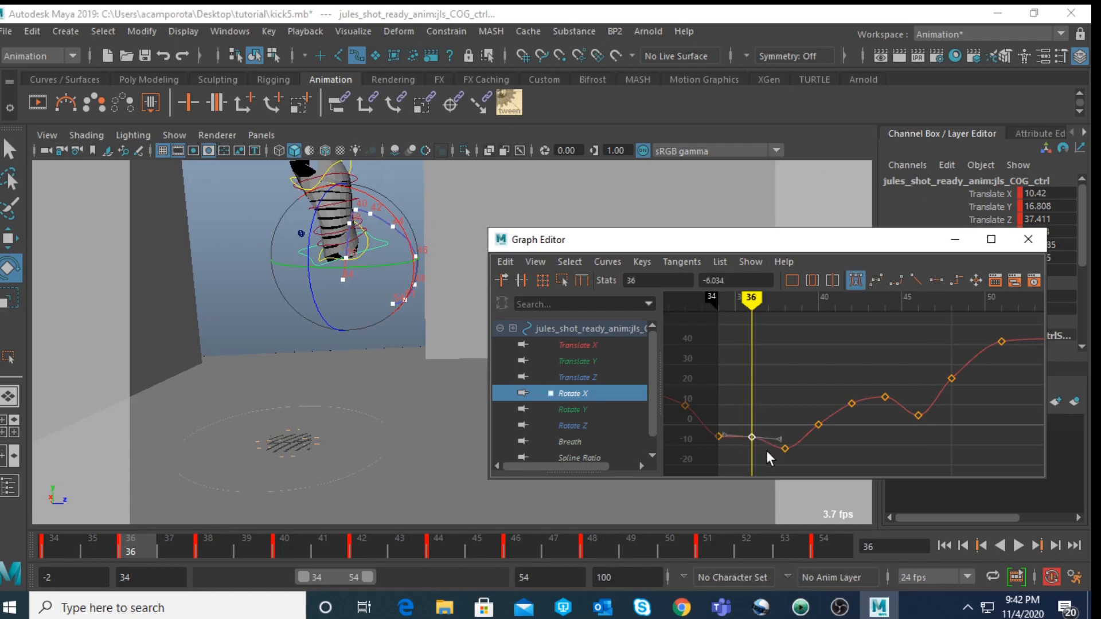
{"action": "key", "text": "Delete"}
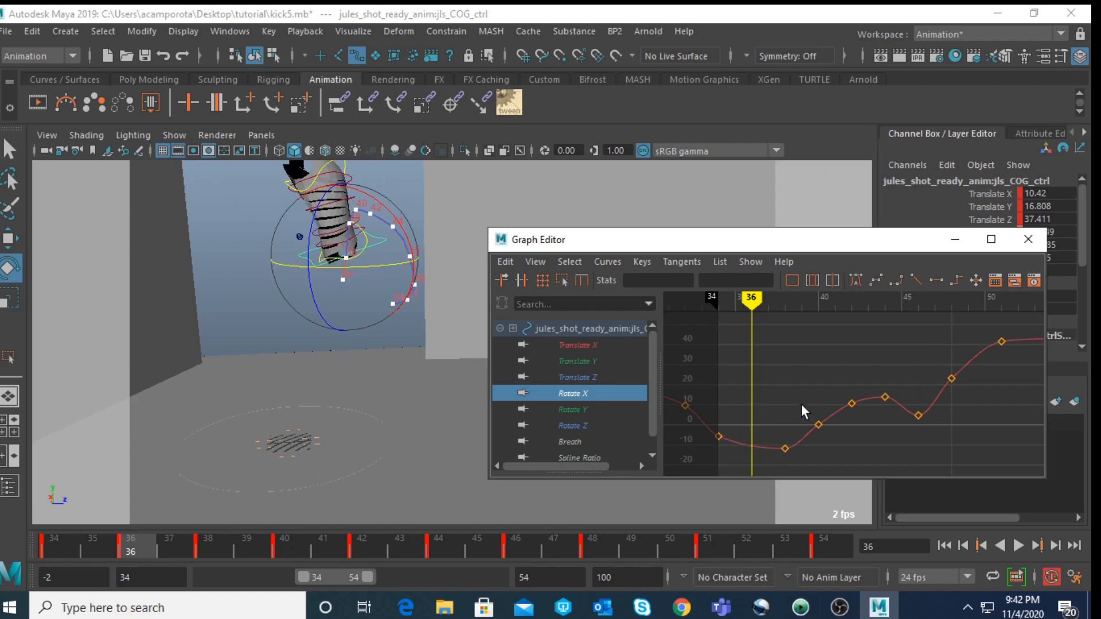
Step: Try raising the COG's Rotate X key at frame 46 to about 14.8 and undo the change
{"action": "key", "text": "period"}
{"action": "key", "text": "period"}
{"action": "key", "text": "period"}
{"action": "key", "text": "period"}
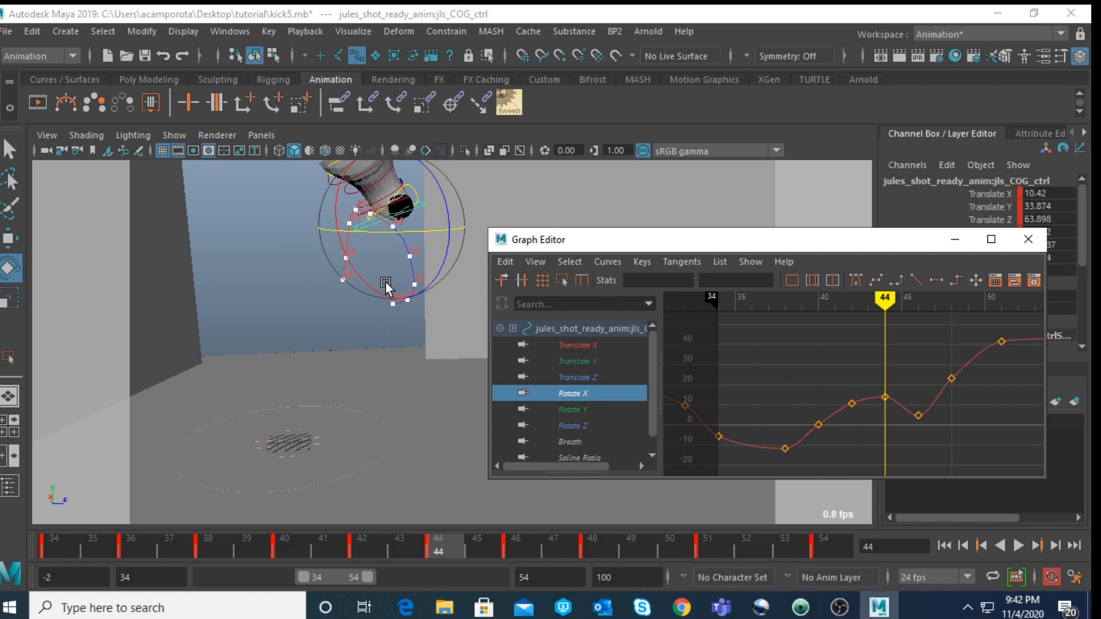
{"action": "key", "text": "period"}
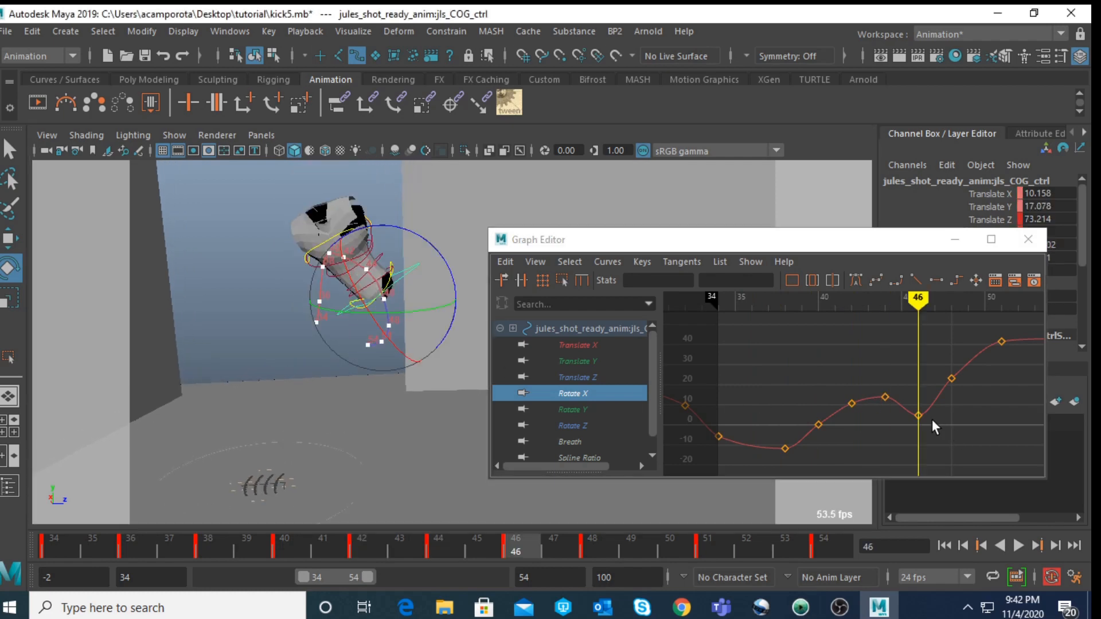
{"action": "left_click_drag", "start_coordinate": [911, 384], "coordinate": [932, 433]}
{"action": "middle_click_drag", "start_coordinate": [924, 430], "coordinate": [922, 409]}
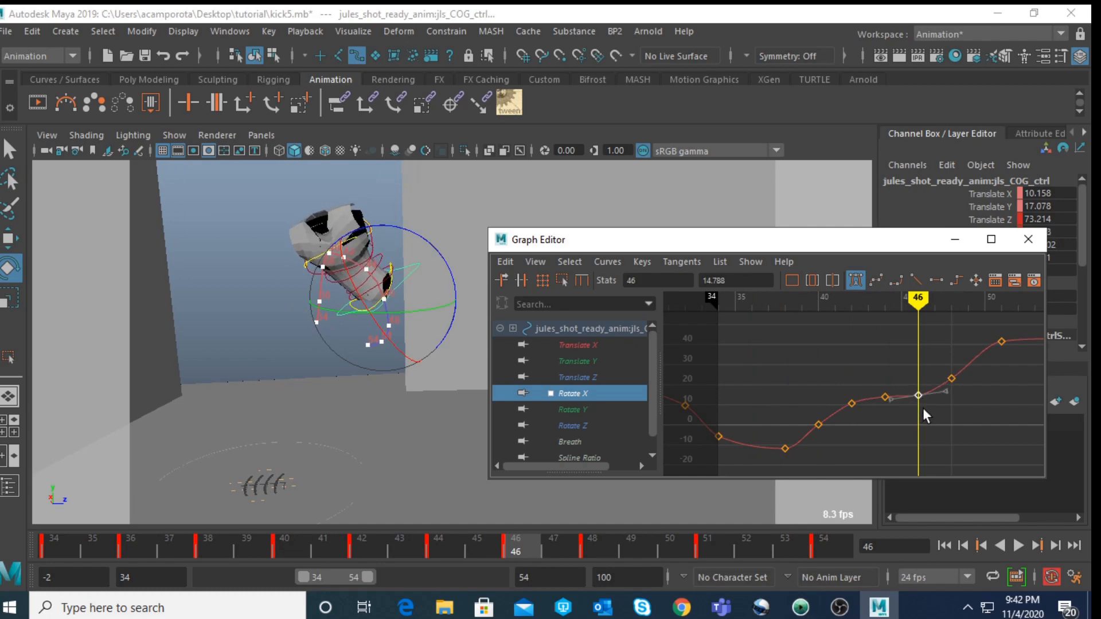
{"action": "key", "text": "ctrl+z"}
Step: Scale down the Rotate X keys from frames 38 to 44 with the Region Tool, leveling frame 44 with frame 46
{"action": "key", "text": "comma"}
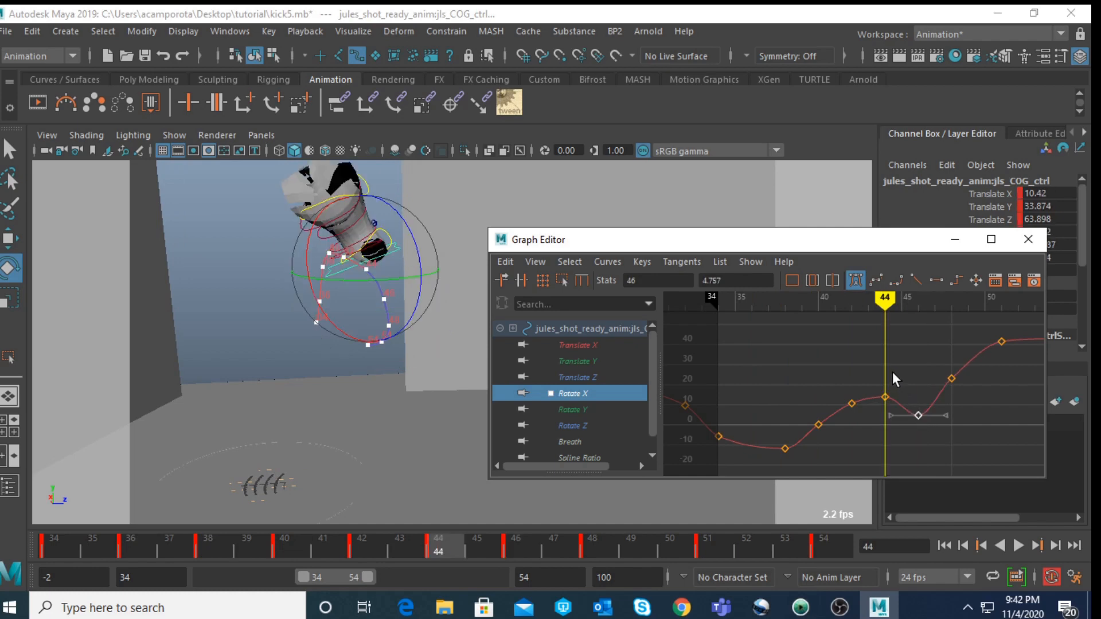
{"action": "left_click_drag", "start_coordinate": [898, 374], "coordinate": [780, 468]}
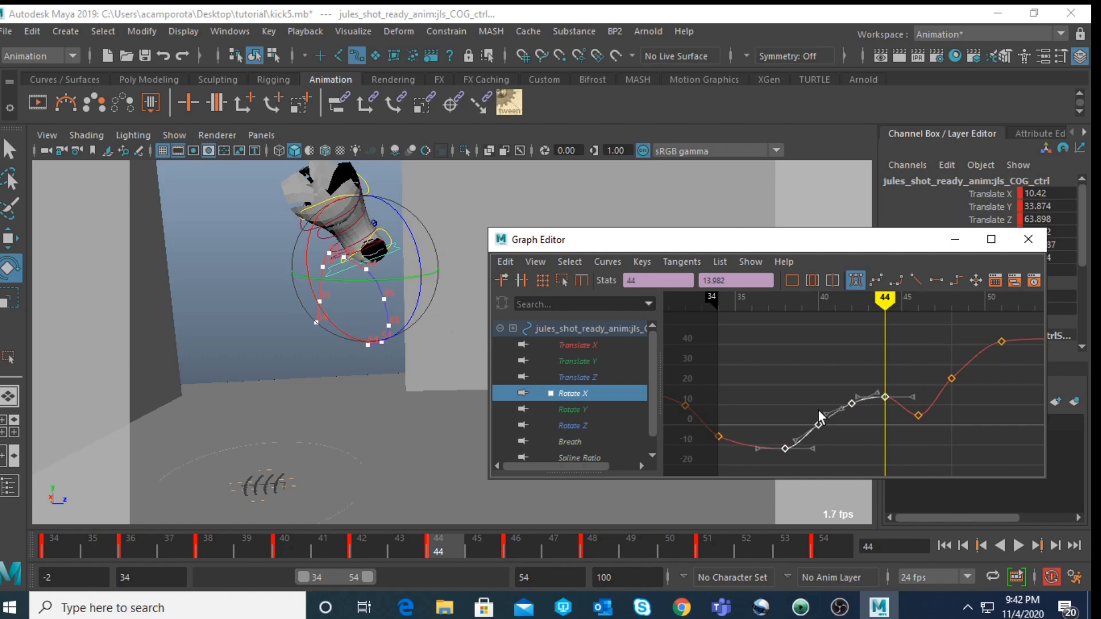
{"action": "left_click", "coordinate": [564, 281]}
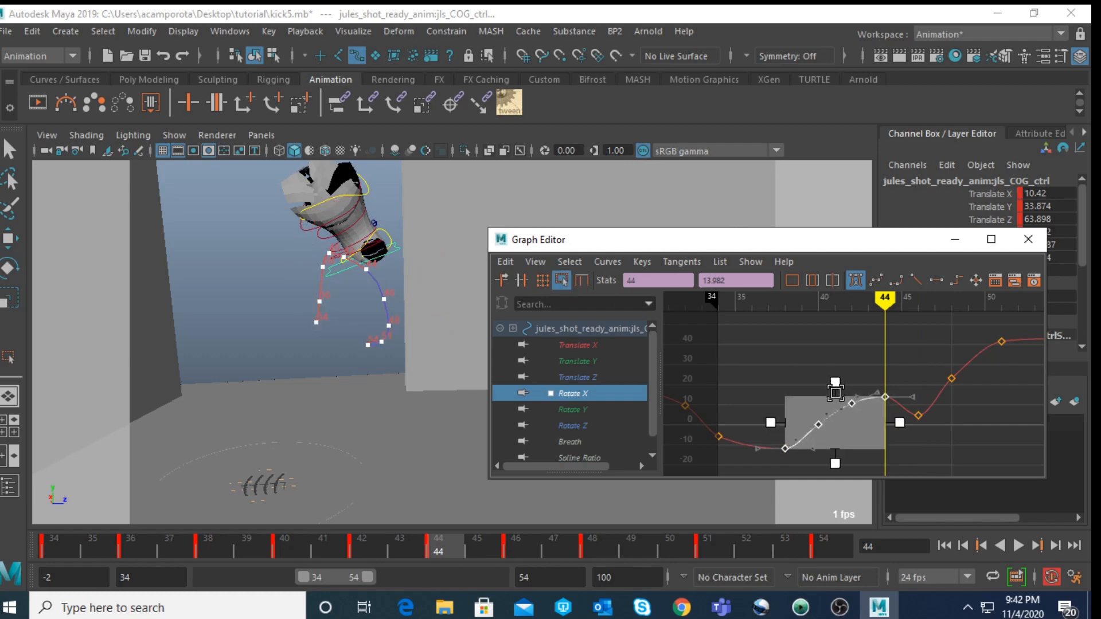
{"action": "left_click_drag", "start_coordinate": [835, 393], "coordinate": [835, 401]}
{"action": "left_click", "coordinate": [829, 428]}
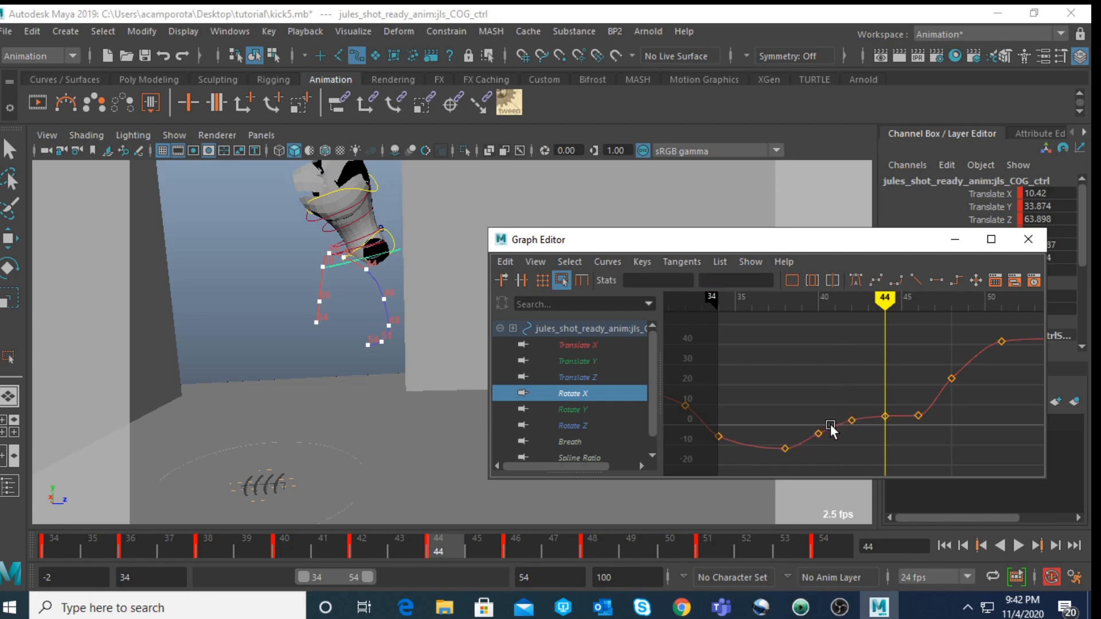
Step: Raise the Rotate X key at frame 46 to about 9.6
{"action": "key", "text": "comma"}
{"action": "key", "text": "comma"}
{"action": "left_click", "coordinate": [819, 434]}
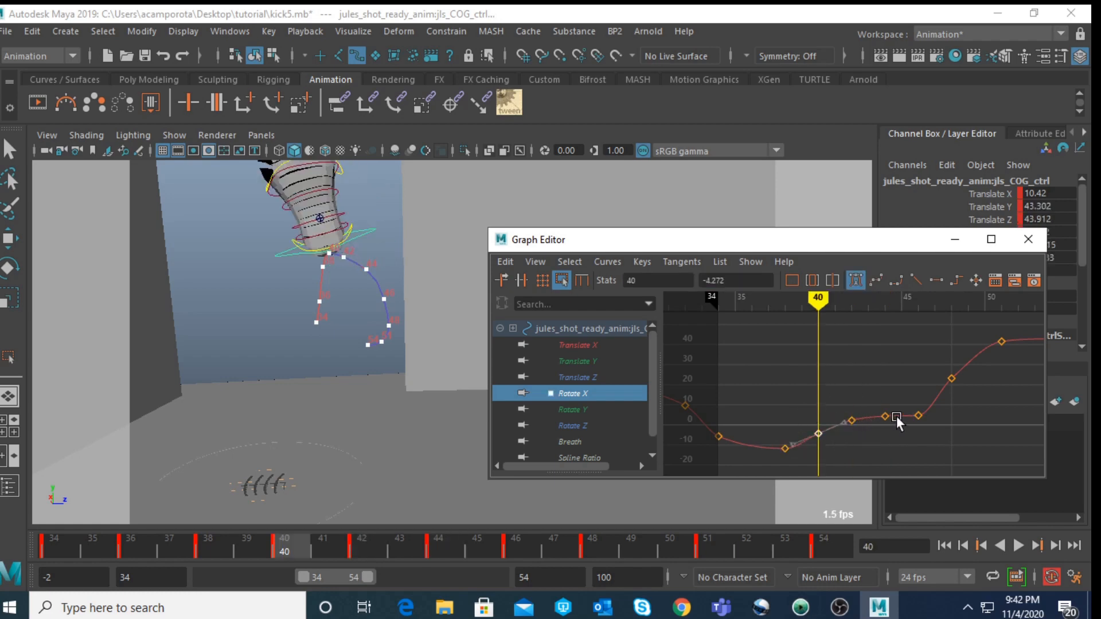
{"action": "key", "text": "period"}
{"action": "key", "text": "period"}
{"action": "key", "text": "period"}
{"action": "left_click", "coordinate": [918, 416]}
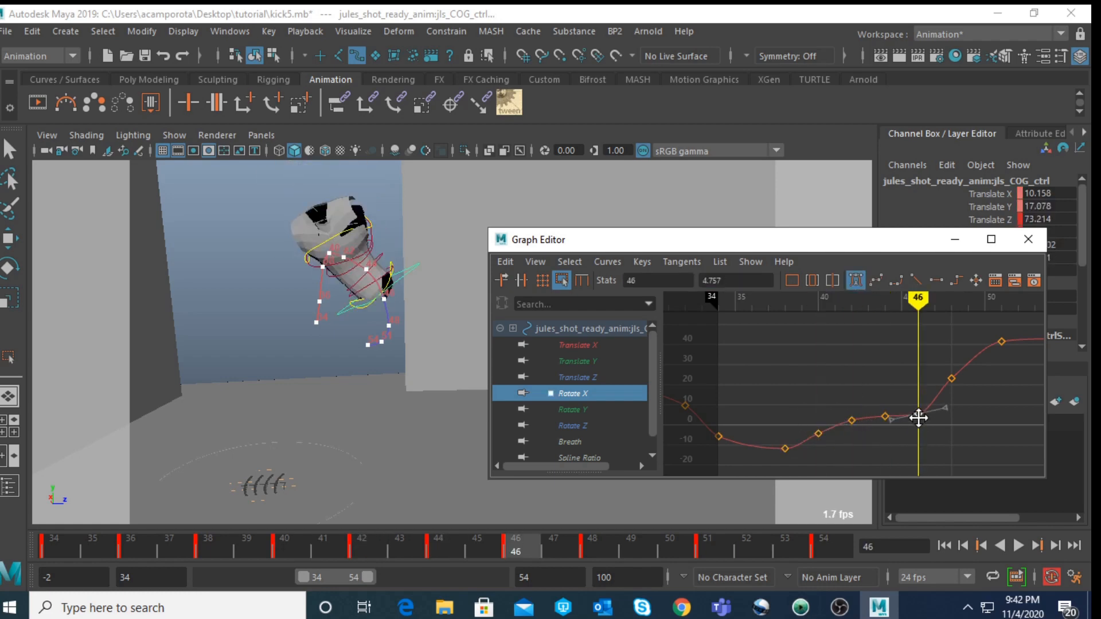
{"action": "middle_click_drag", "start_coordinate": [917, 418], "coordinate": [921, 420]}
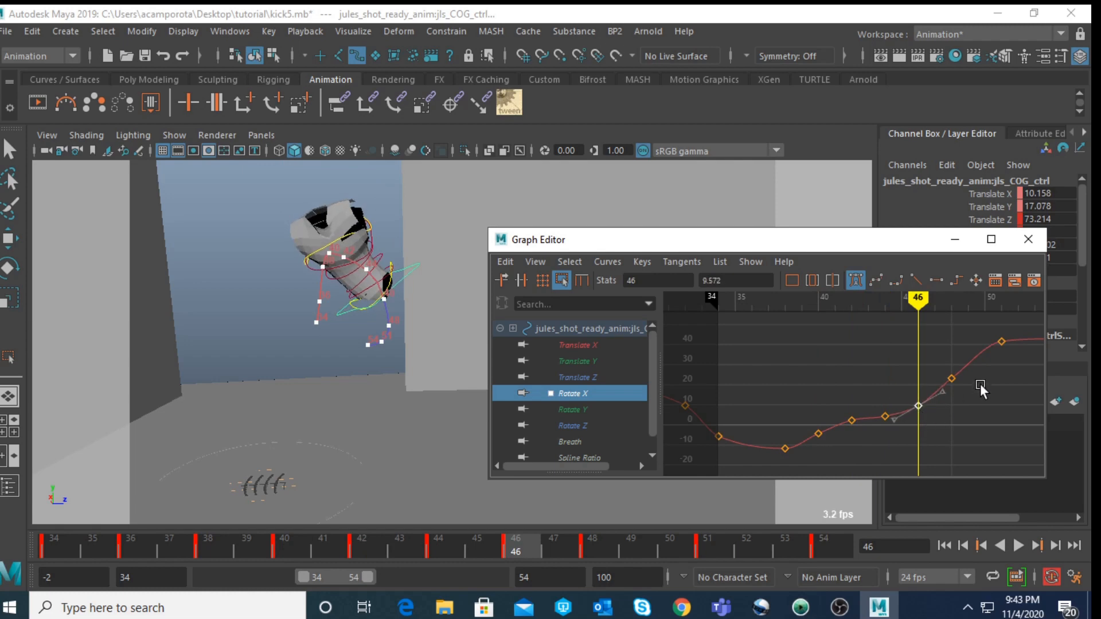
Step: Lower the Rotate X key at frame 51 to about 40 and select the key at frame 48
{"action": "middle_click_drag", "start_coordinate": [987, 368], "coordinate": [848, 394], "text": "alt"}
{"action": "left_click_drag", "start_coordinate": [844, 355], "coordinate": [888, 394]}
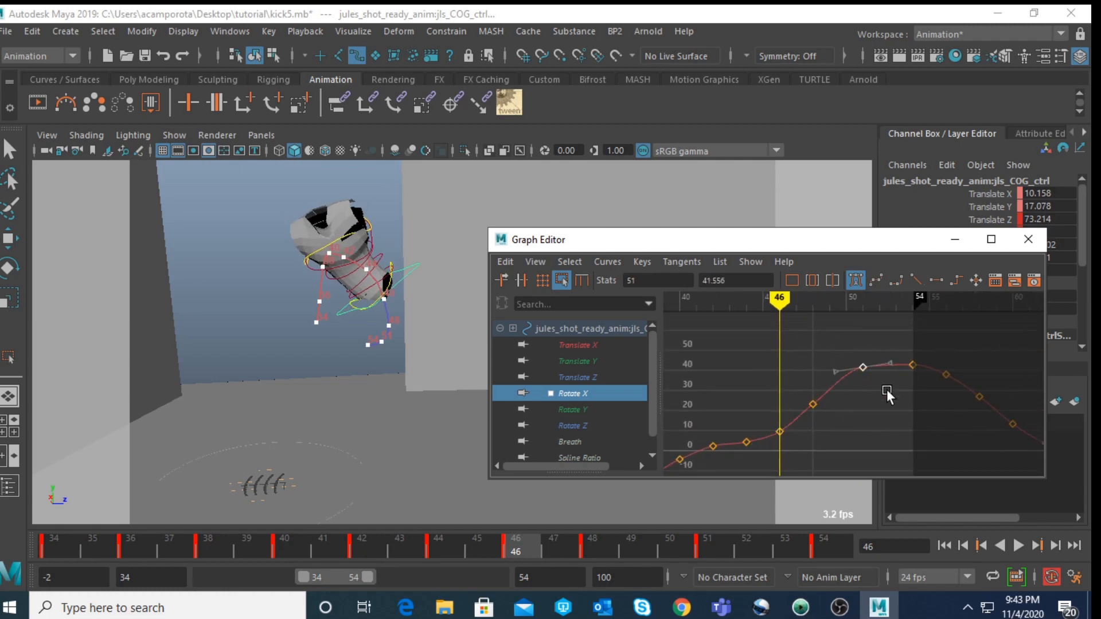
{"action": "key", "text": "period"}
{"action": "key", "text": "period"}
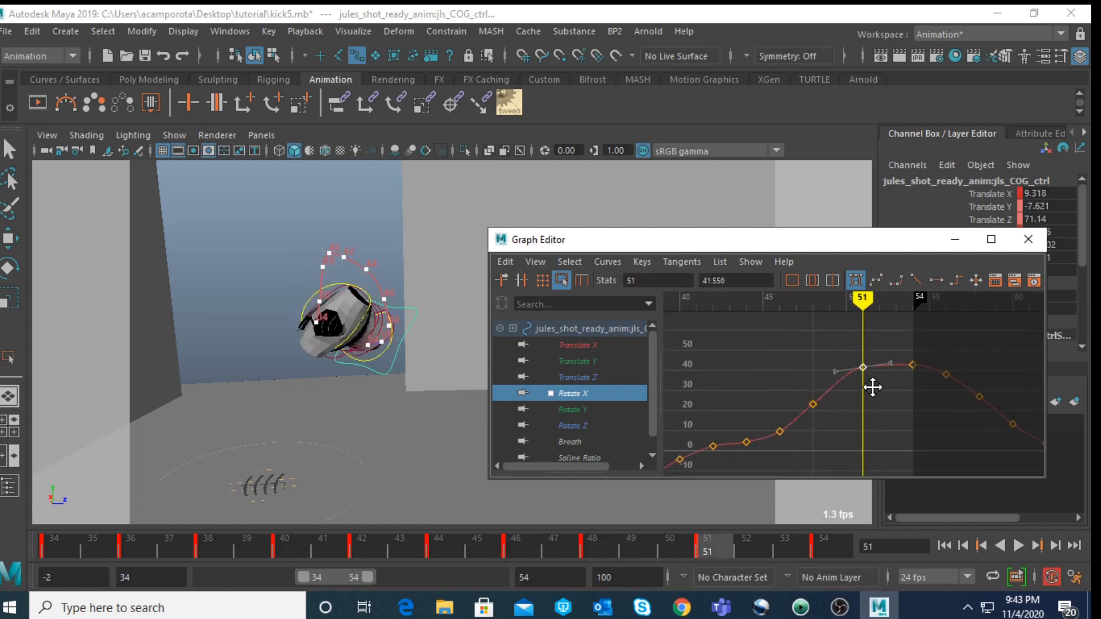
{"action": "middle_click_drag", "start_coordinate": [872, 387], "coordinate": [875, 391]}
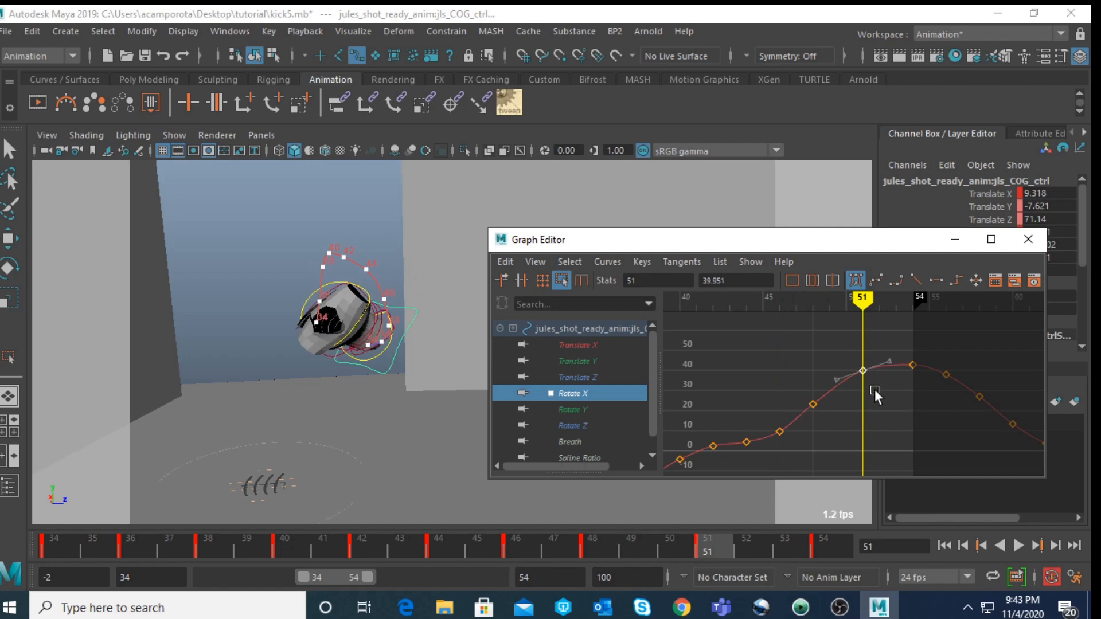
{"action": "left_click_drag", "start_coordinate": [777, 389], "coordinate": [841, 416]}
{"action": "key", "text": "comma"}
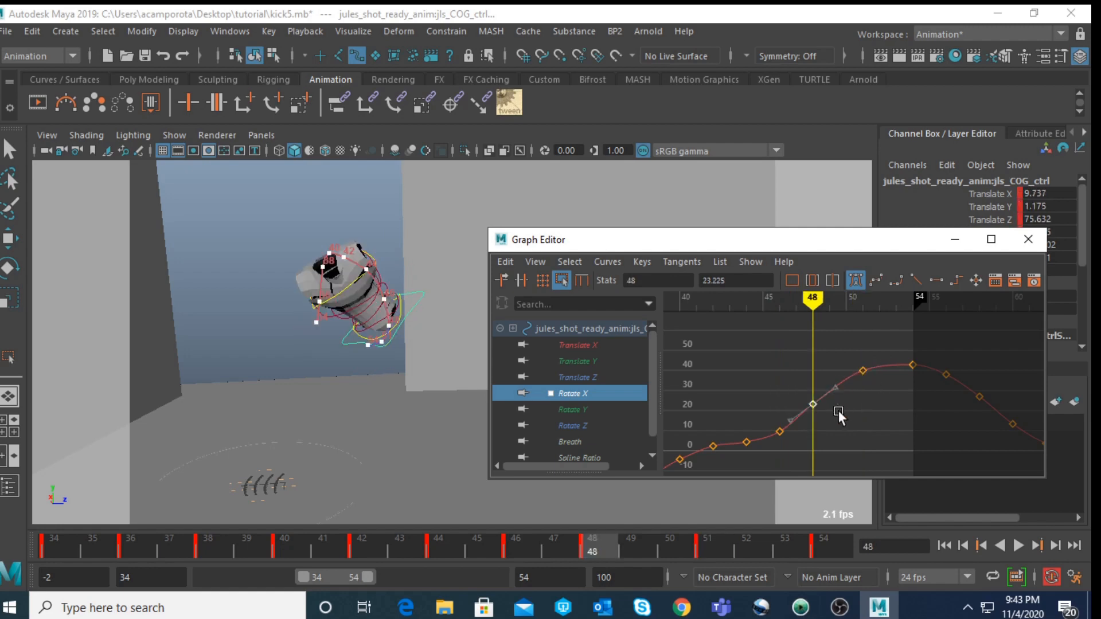
Step: Show the COG's Rotate Y curve and delete its key at frame 36
{"action": "left_click", "coordinate": [571, 409]}
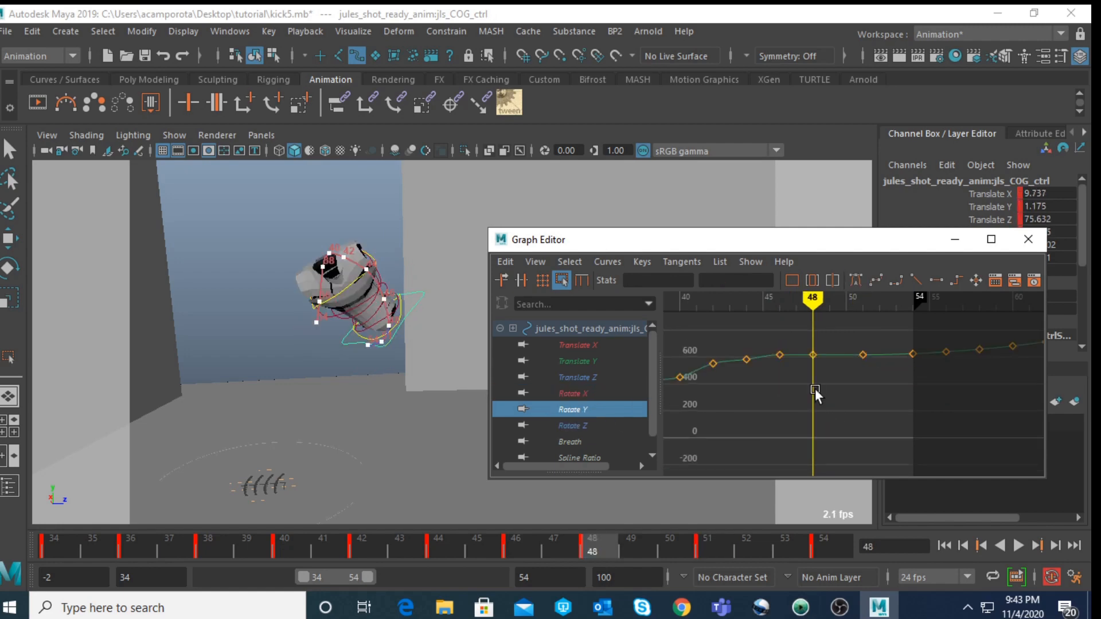
{"action": "key", "text": "f"}
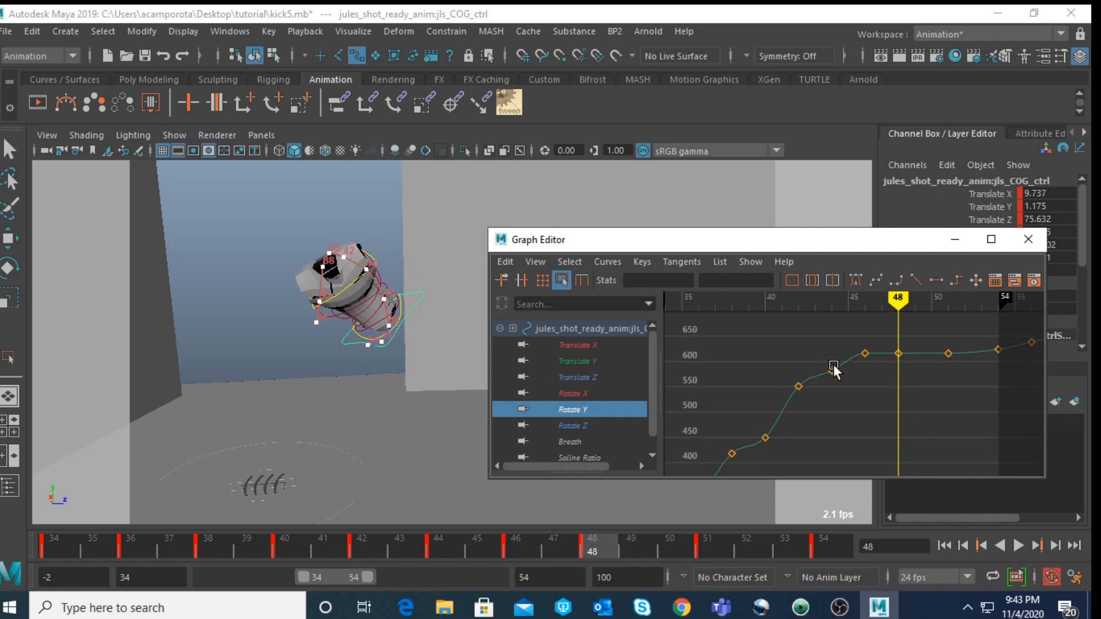
{"action": "key", "text": "i"}
{"action": "middle_click", "coordinate": [840, 381]}
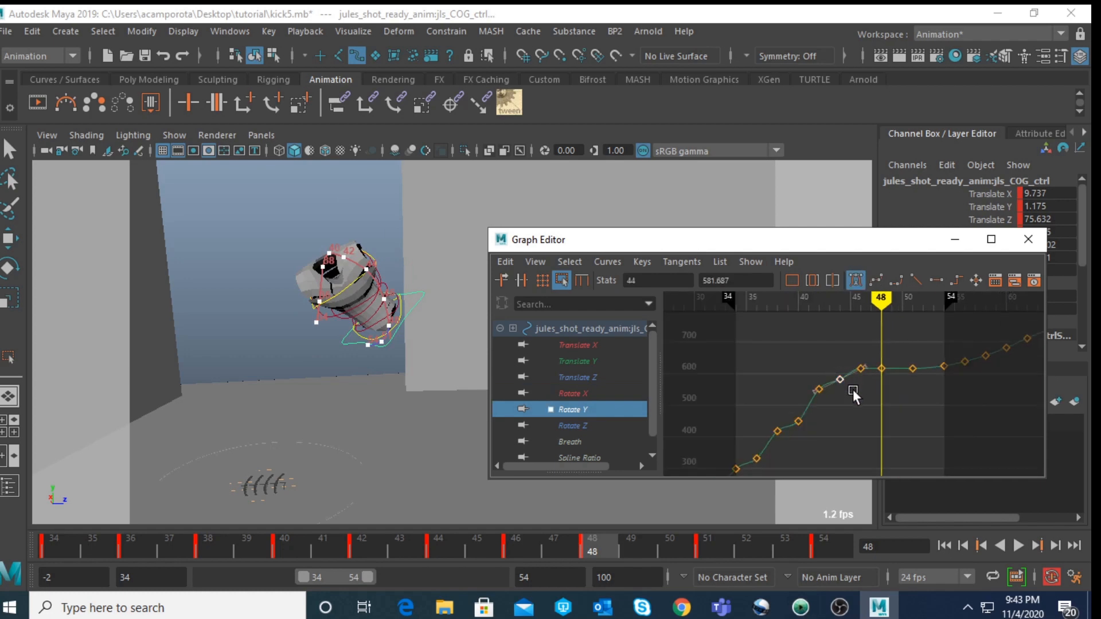
{"action": "middle_click_drag", "start_coordinate": [834, 405], "coordinate": [887, 357], "text": "alt"}
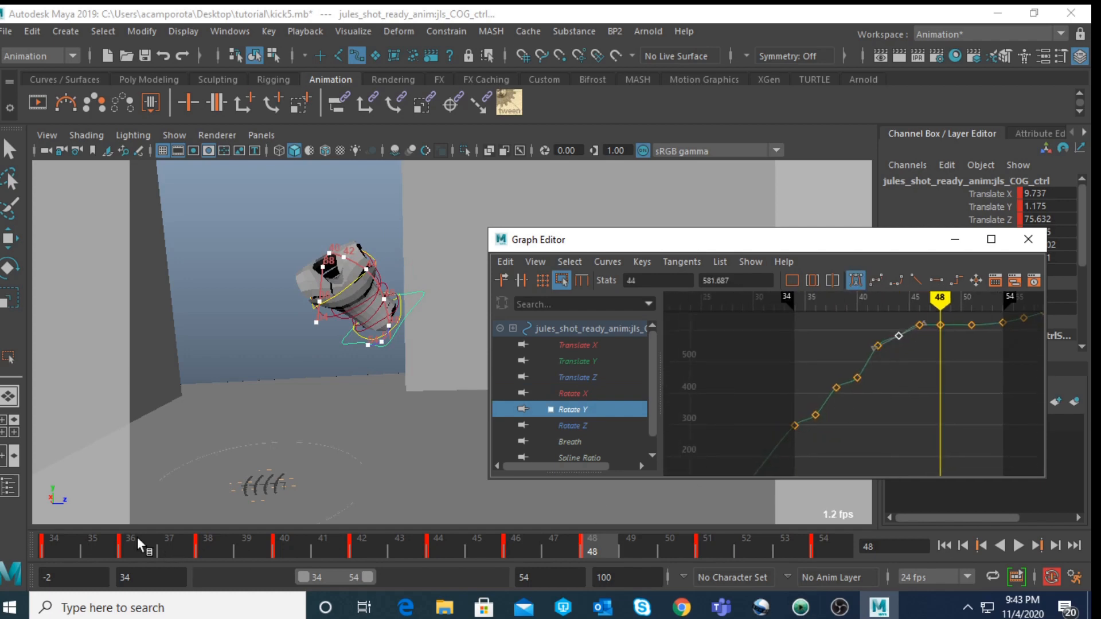
{"action": "left_click", "coordinate": [62, 549]}
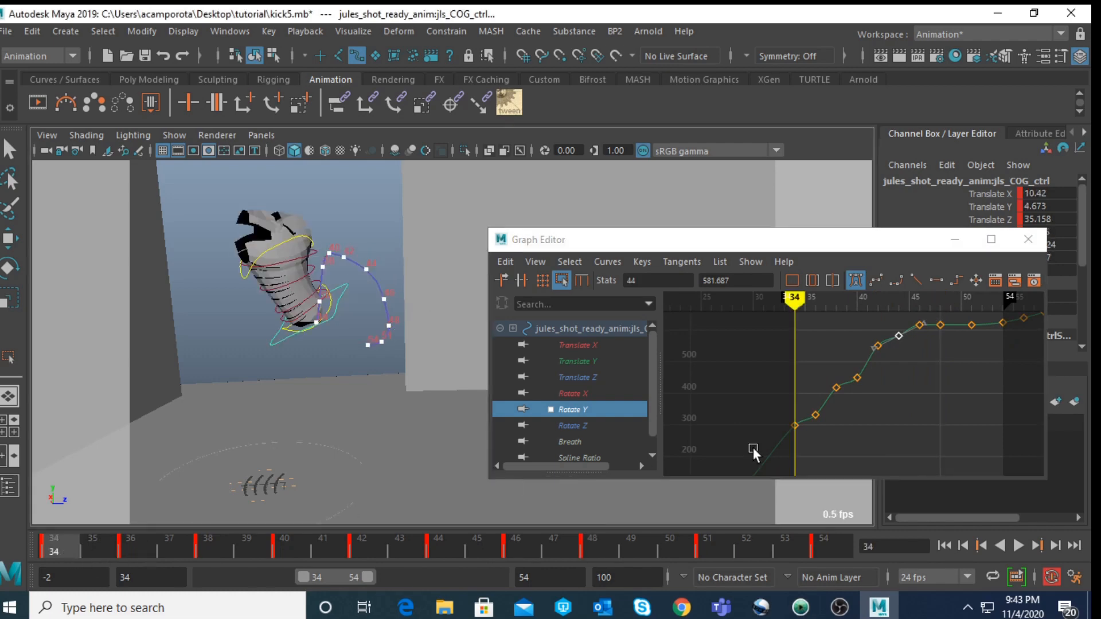
{"action": "key", "text": "."}
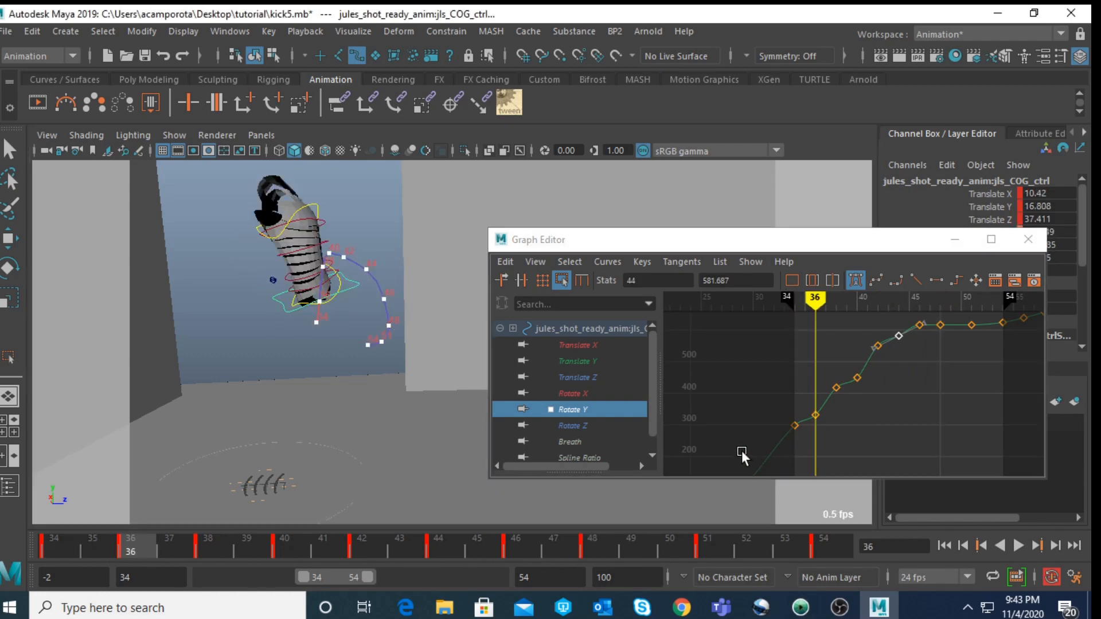
{"action": "middle_click", "coordinate": [815, 416]}
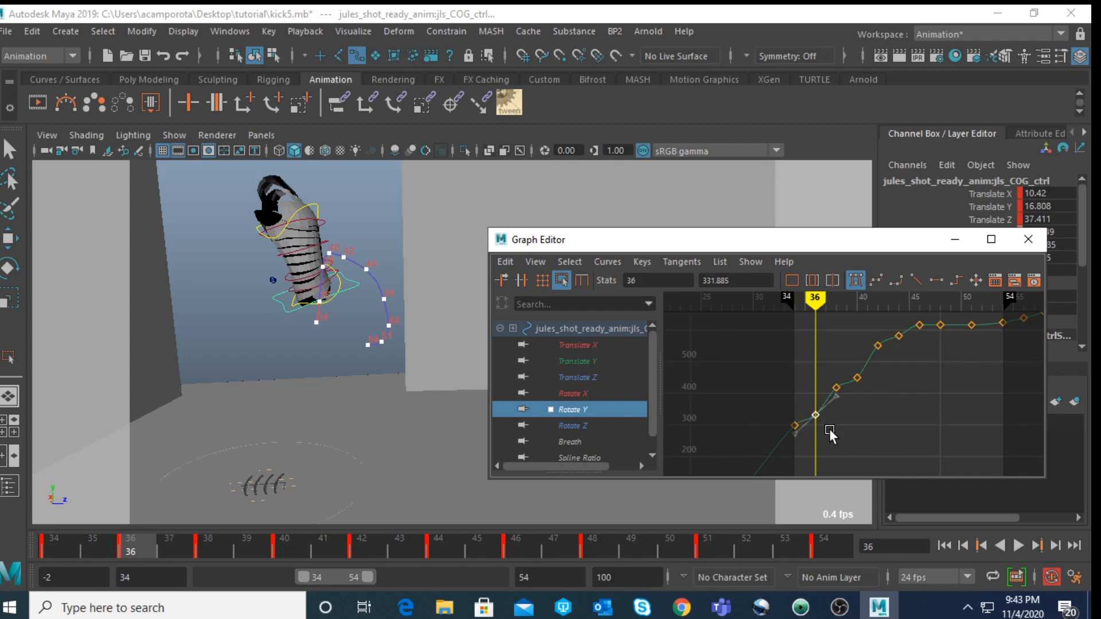
{"action": "key", "text": "Delete"}
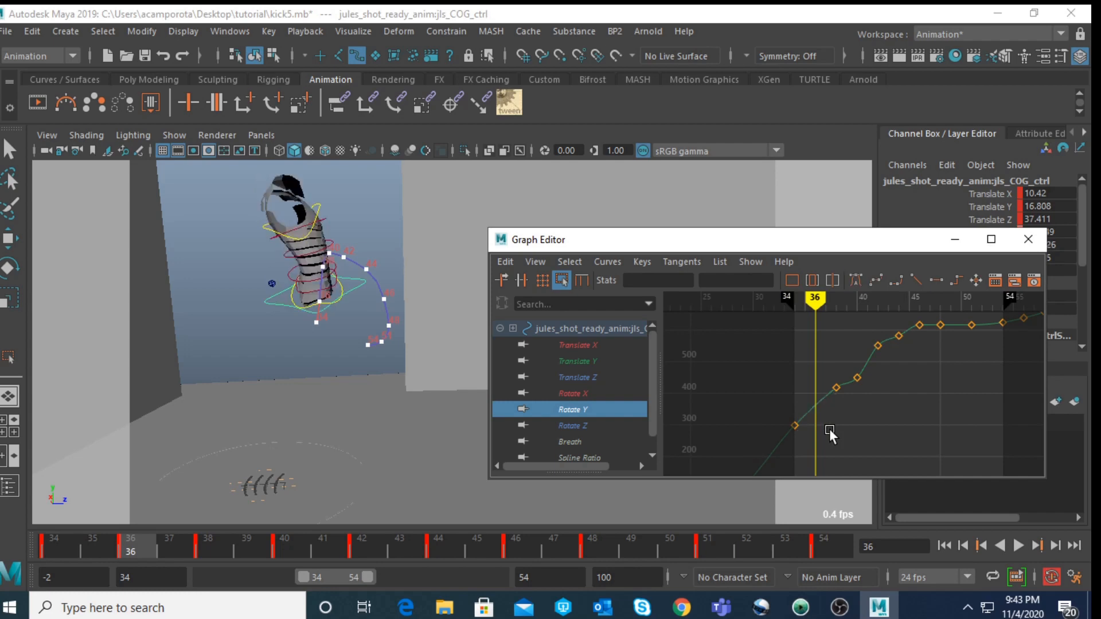
Step: Delete the Rotate Y key at frame 40 and raise the key at frame 38 to about 425.8
{"action": "key", "text": "."}
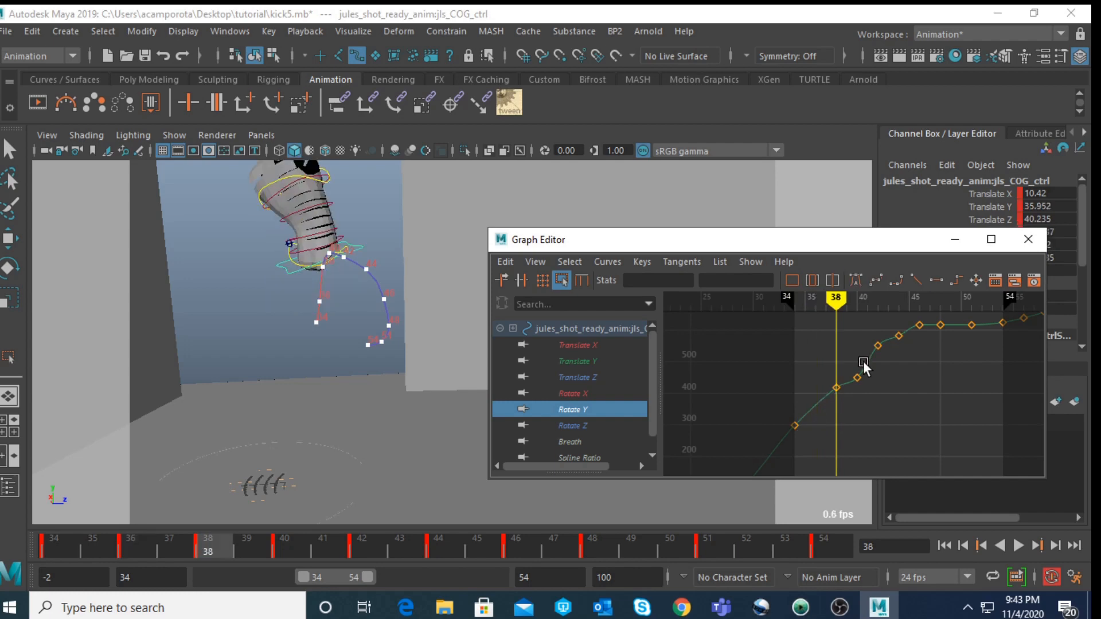
{"action": "left_click_drag", "start_coordinate": [820, 369], "coordinate": [848, 407]}
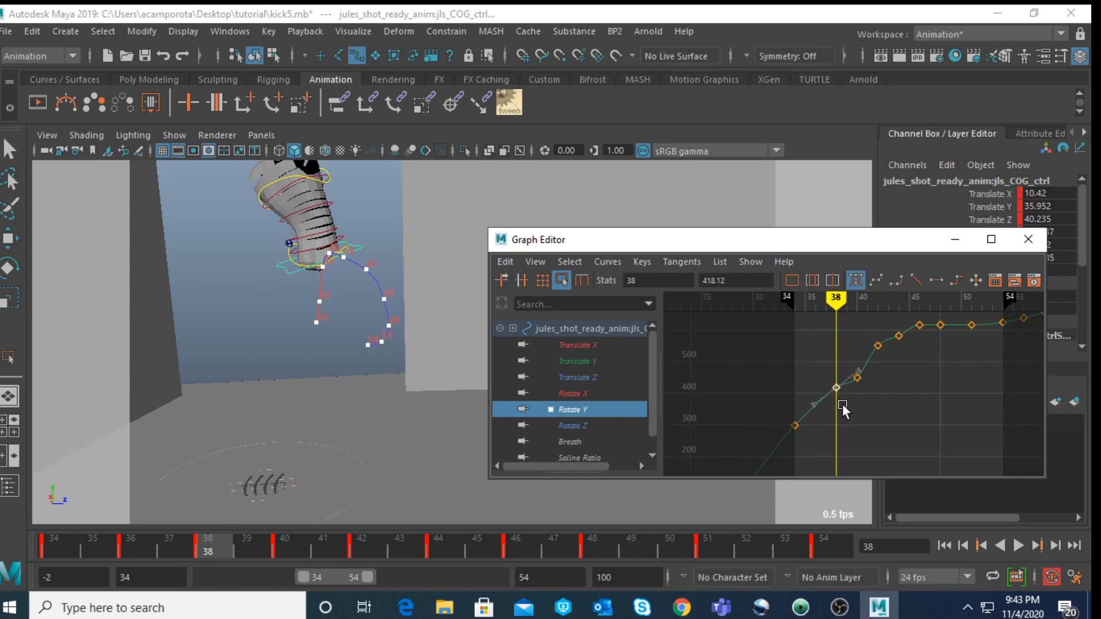
{"action": "middle_click_drag", "start_coordinate": [836, 401], "coordinate": [837, 398]}
{"action": "key", "text": "period"}
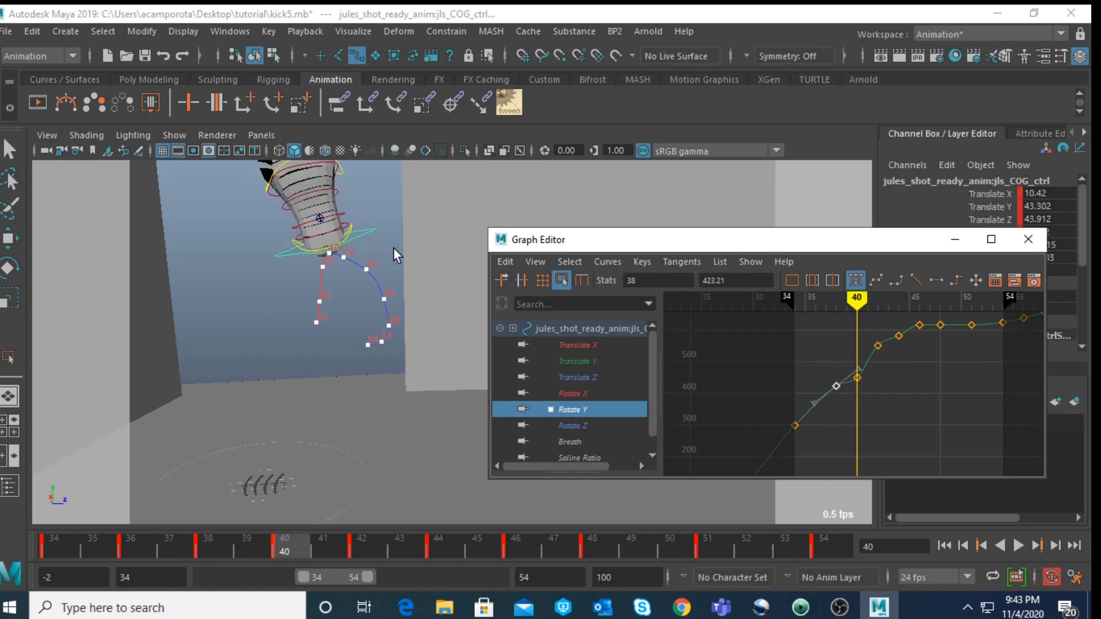
{"action": "left_click", "coordinate": [878, 374]}
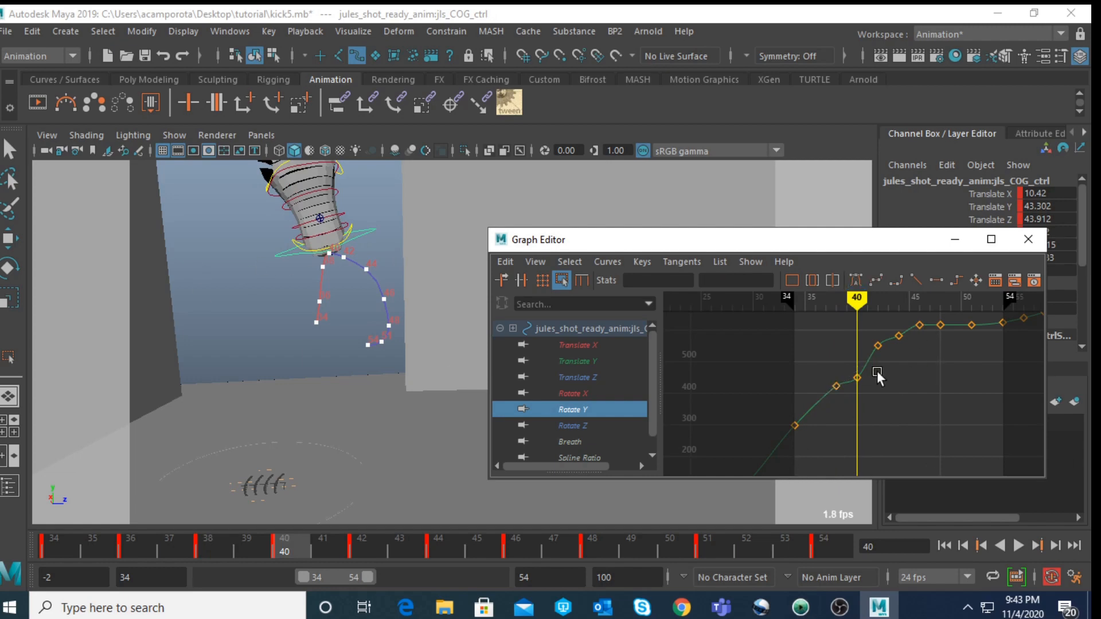
{"action": "left_click_drag", "start_coordinate": [853, 362], "coordinate": [872, 393]}
{"action": "key", "text": "Delete"}
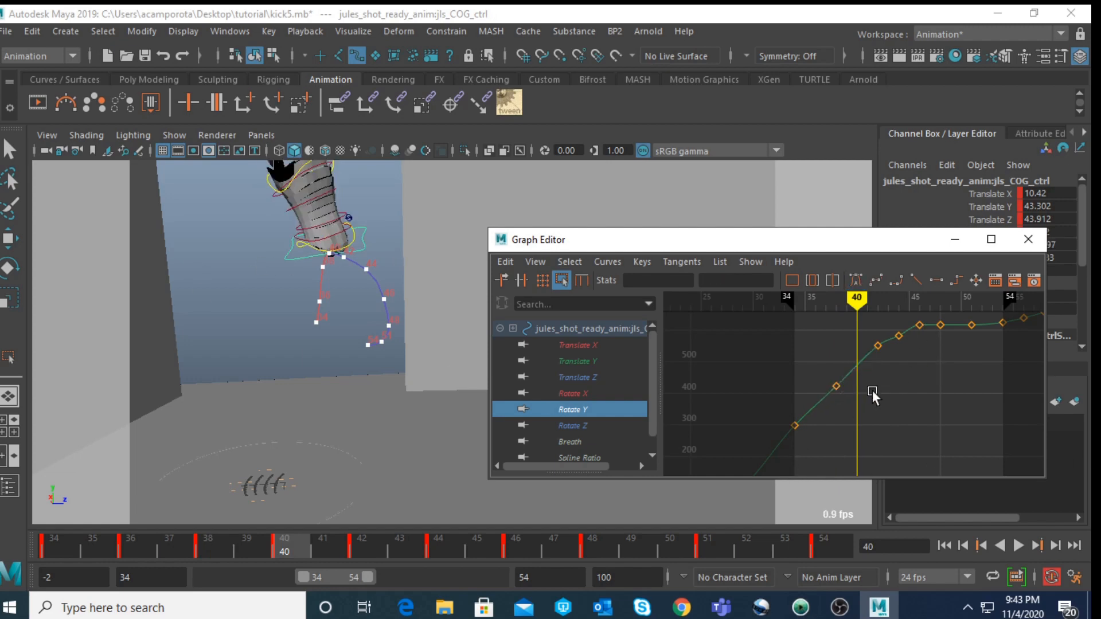
{"action": "left_click_drag", "start_coordinate": [806, 367], "coordinate": [850, 403]}
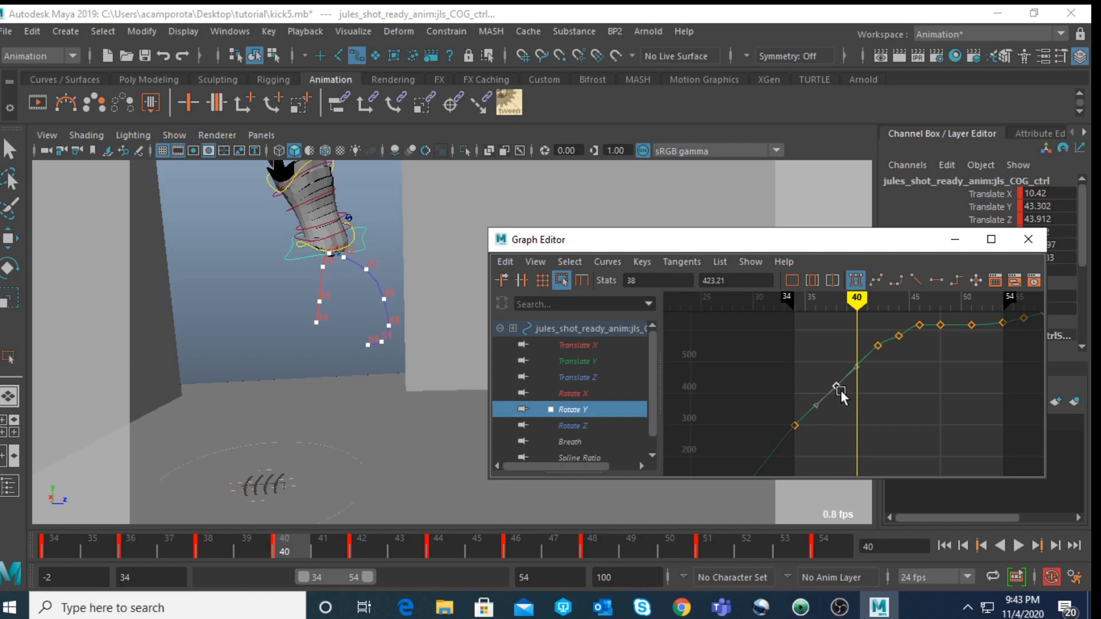
{"action": "middle_click_drag", "start_coordinate": [902, 361], "coordinate": [863, 390], "text": "alt"}
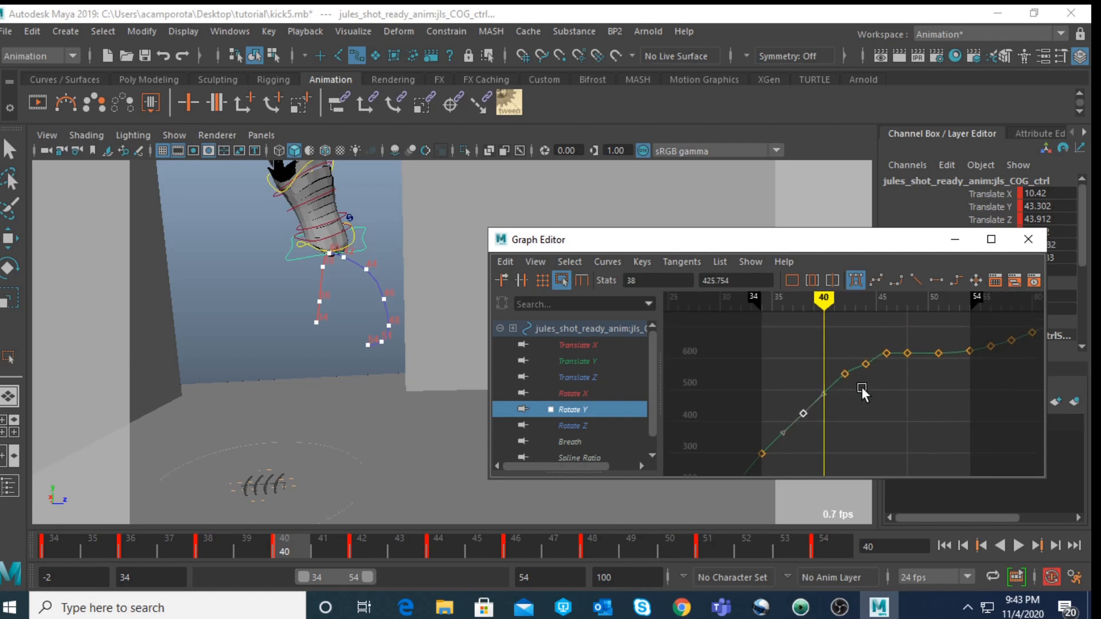
Step: Delete the Rotate Y key at frame 44
{"action": "key", "text": "period"}
{"action": "key", "text": "period"}
{"action": "left_click_drag", "start_coordinate": [856, 351], "coordinate": [862, 388]}
{"action": "key", "text": "Delete"}
{"action": "key", "text": "period"}
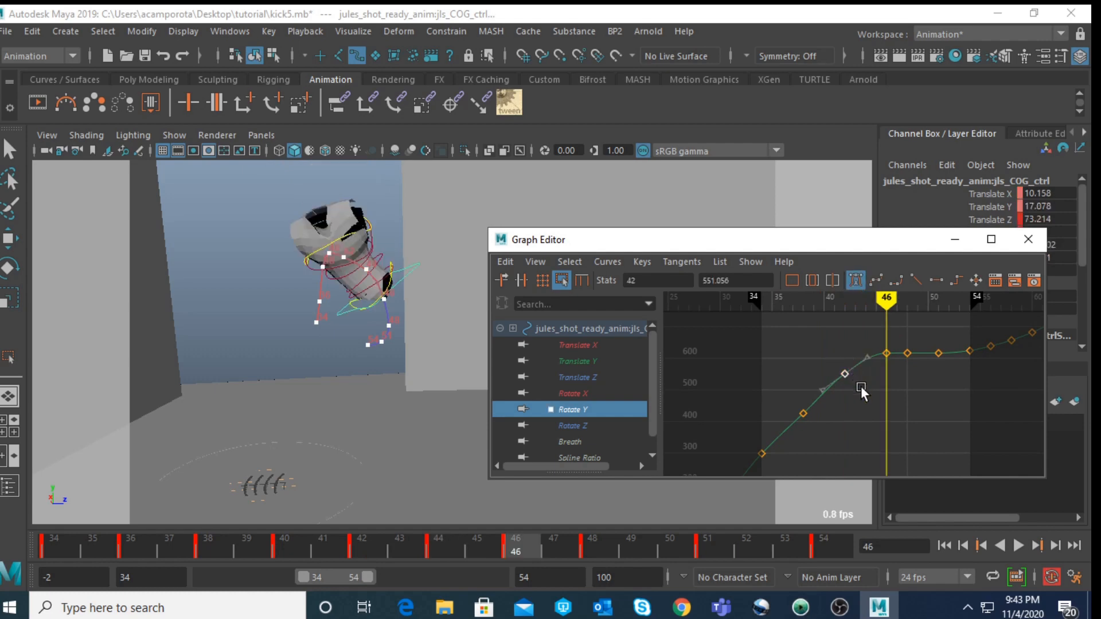
Step: Raise the Rotate Y key at frame 38 to about 430.8
{"action": "key", "text": "comma"}
{"action": "key", "text": "comma"}
{"action": "key", "text": "comma"}
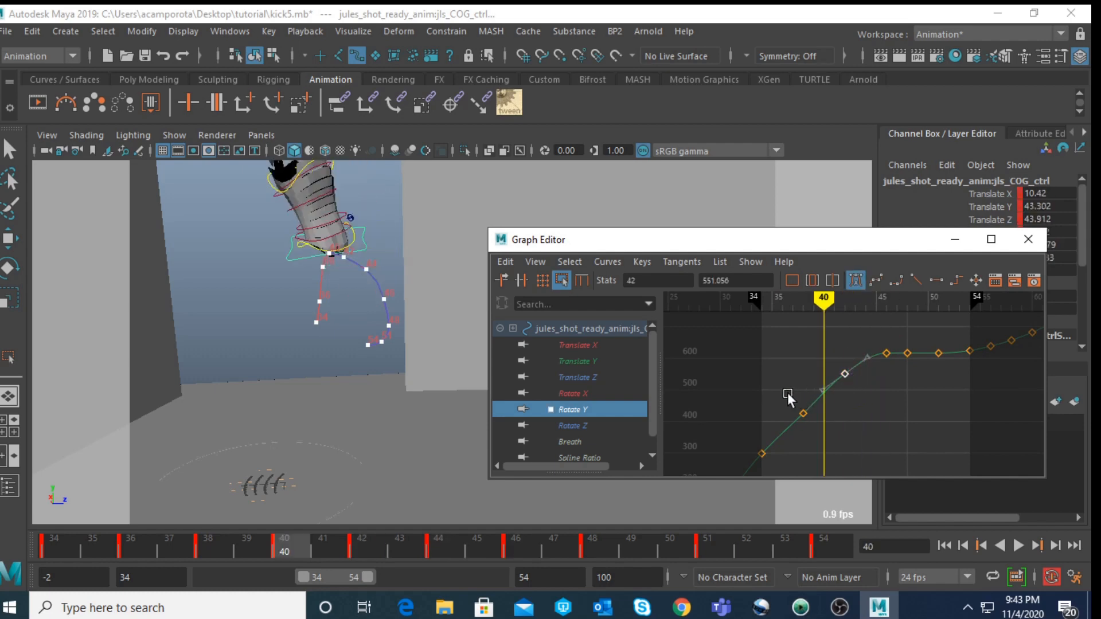
{"action": "left_click_drag", "start_coordinate": [787, 390], "coordinate": [812, 434]}
{"action": "key", "text": "comma"}
{"action": "middle_click_drag", "start_coordinate": [804, 424], "coordinate": [805, 427]}
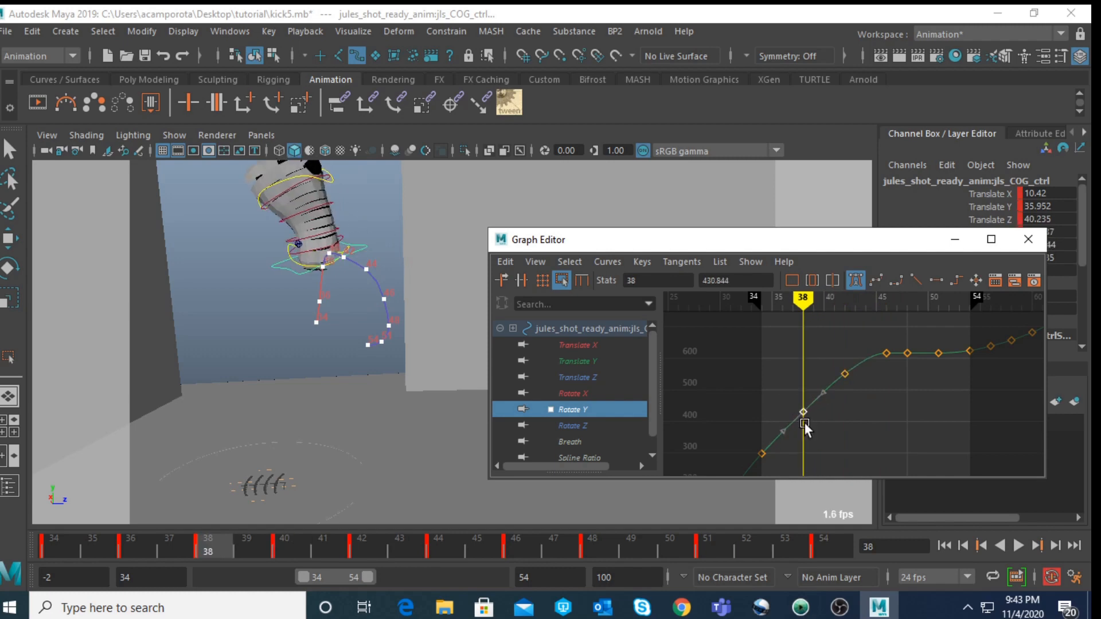
Step: Raise the Rotate Y key at frame 48 to about 626.3
{"action": "mouse_move", "coordinate": [810, 427]}
{"action": "left_mouse_down"}
{"action": "mouse_move", "coordinate": [835, 430]}
{"action": "mouse_move", "coordinate": [906, 397]}
{"action": "left_mouse_up"}
{"action": "left_click_drag", "start_coordinate": [904, 334], "coordinate": [925, 381]}
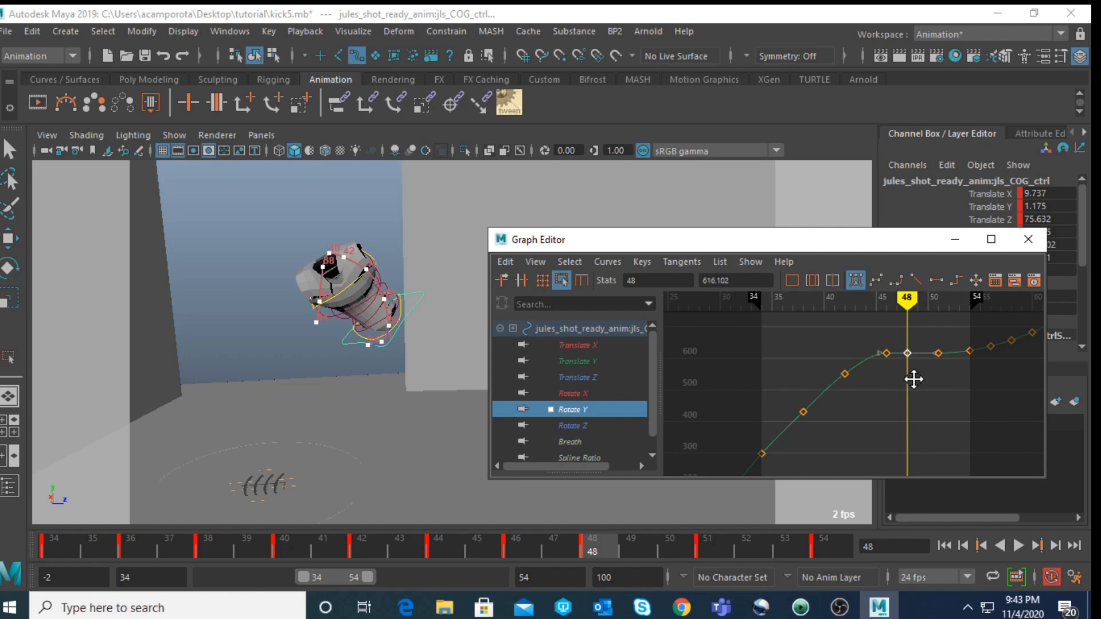
{"action": "middle_click_drag", "start_coordinate": [914, 379], "coordinate": [912, 381]}
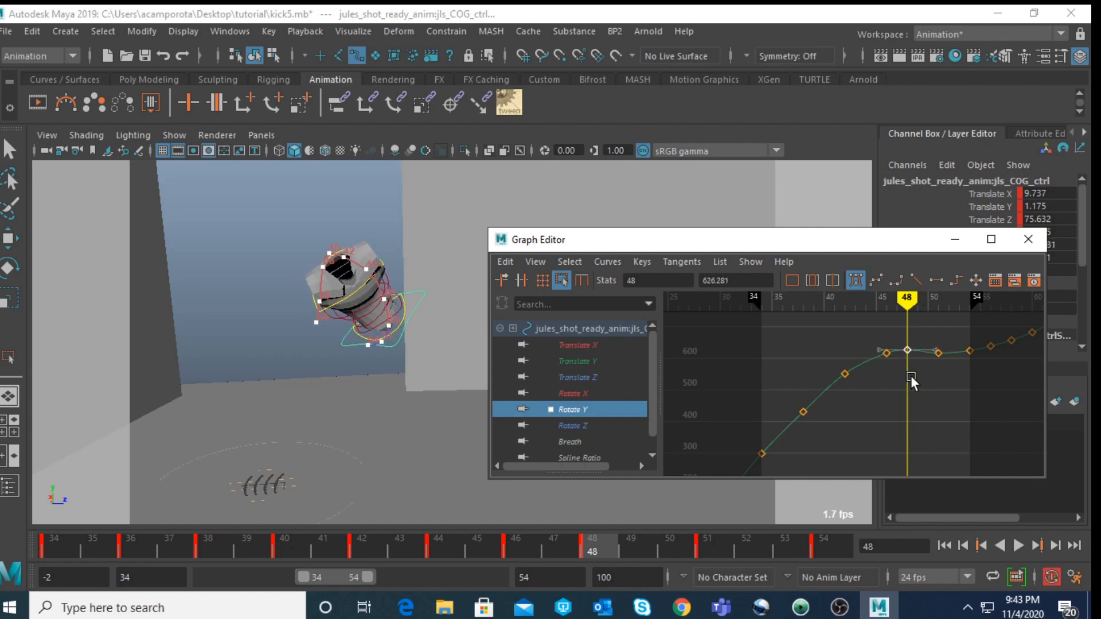
{"action": "key", "text": "f"}
{"action": "scroll", "coordinate": [898, 394], "scroll_direction": "down", "scroll_amount": 2}
{"action": "scroll", "coordinate": [897, 390], "scroll_direction": "down", "scroll_amount": 5}
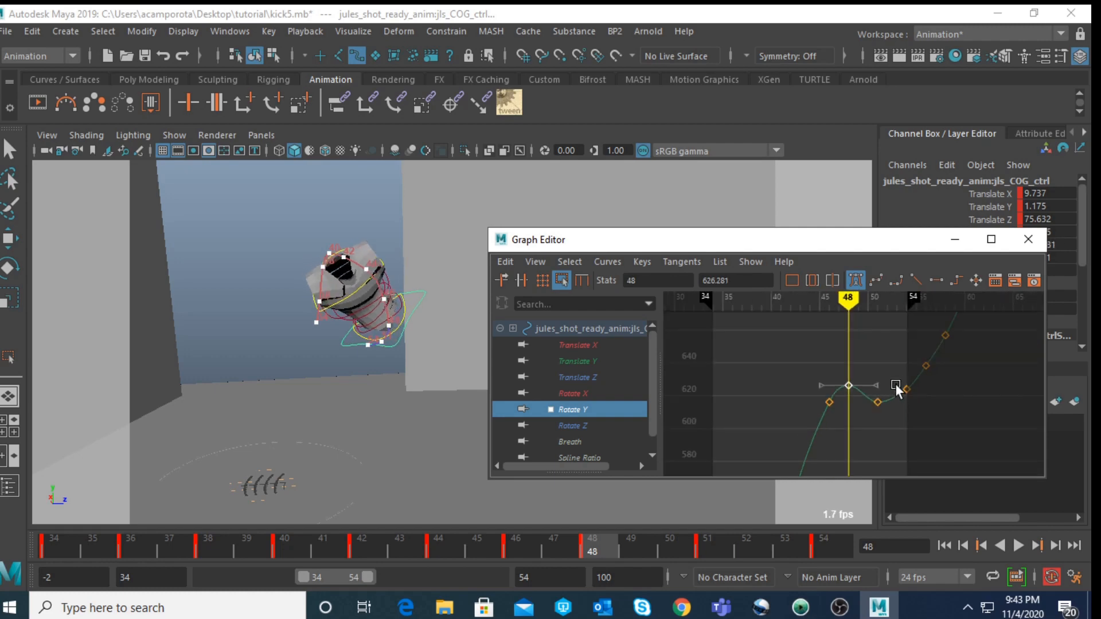
Step: Scale the Rotate Y keys from frame 54 onward down until frame 54 sits level with the key at frame 51
{"action": "right_click_drag", "start_coordinate": [897, 386], "coordinate": [929, 419], "text": "alt+shift"}
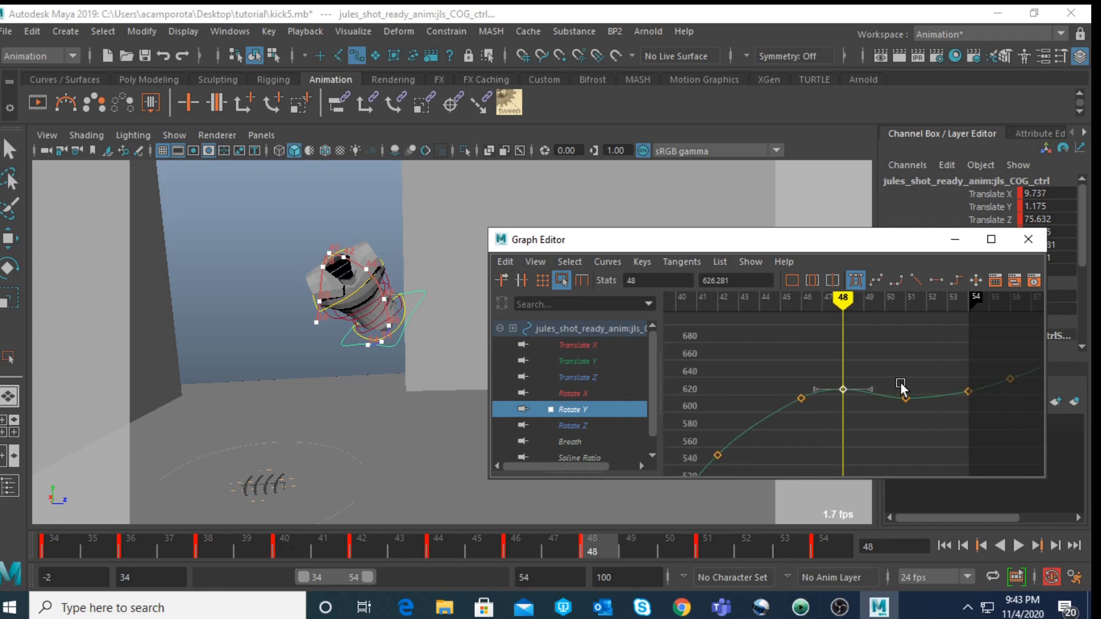
{"action": "left_click_drag", "start_coordinate": [901, 388], "coordinate": [917, 426]}
{"action": "scroll", "coordinate": [967, 361], "scroll_direction": "down", "scroll_amount": 4}
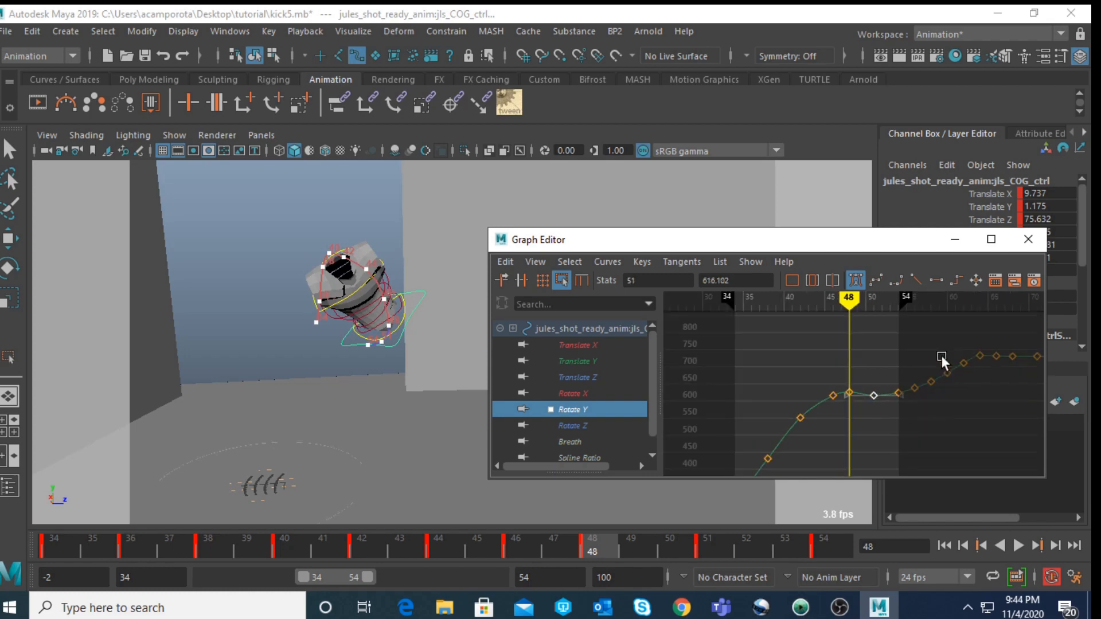
{"action": "left_click_drag", "start_coordinate": [946, 356], "coordinate": [914, 411]}
{"action": "scroll", "coordinate": [922, 414], "scroll_direction": "up", "scroll_amount": 4}
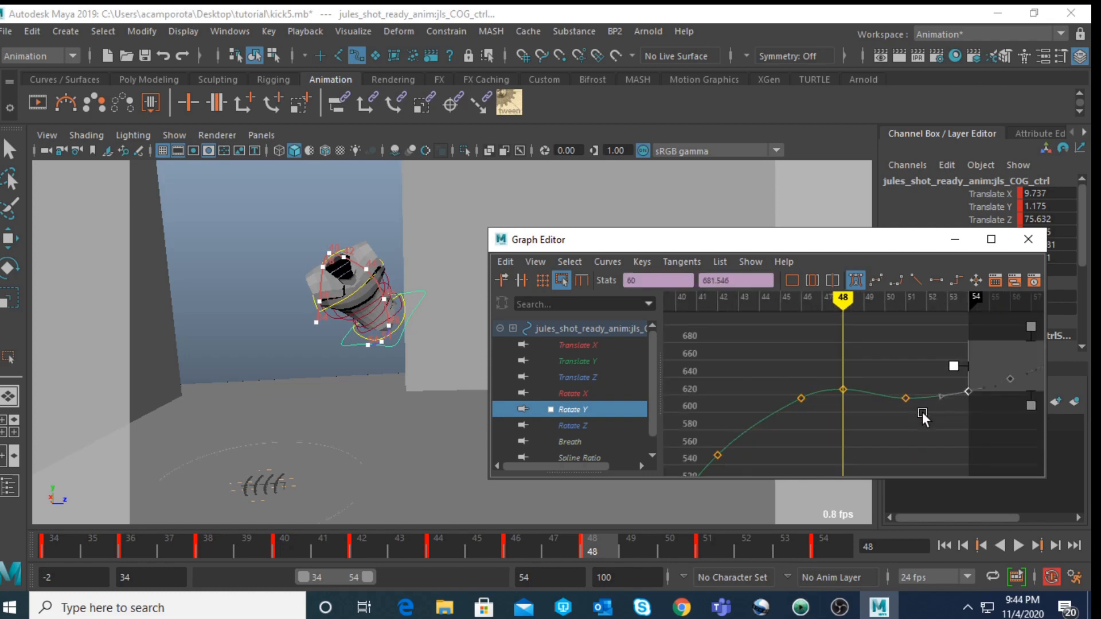
{"action": "middle_click_drag", "start_coordinate": [1032, 407], "coordinate": [1034, 412]}
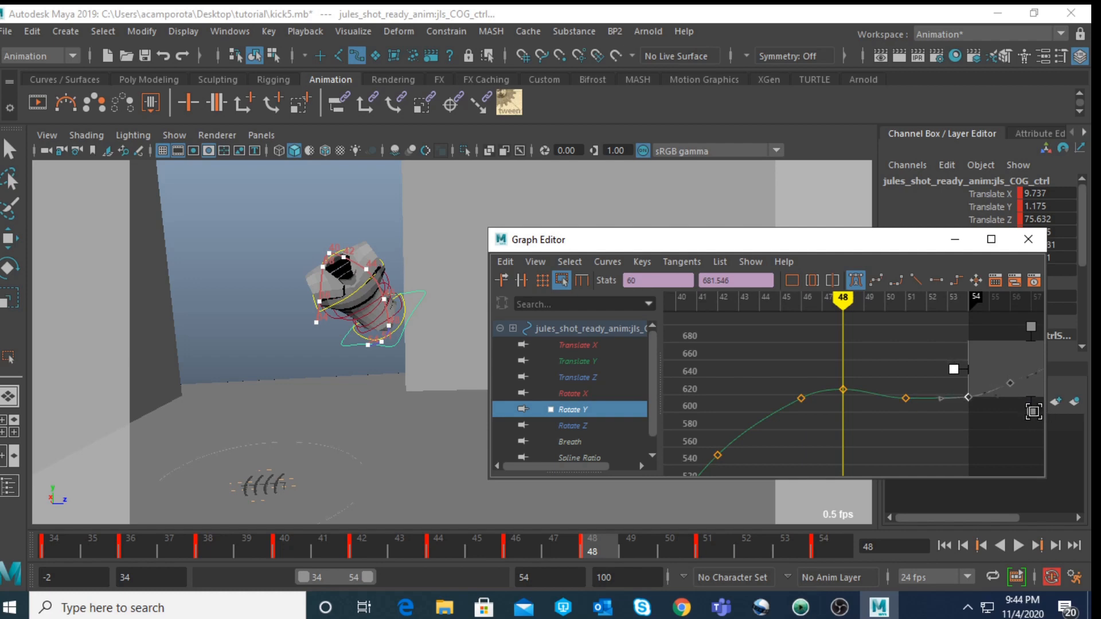
Step: Delete the Rotate Y keys at frames 51 and 46
{"action": "left_click", "coordinate": [926, 415]}
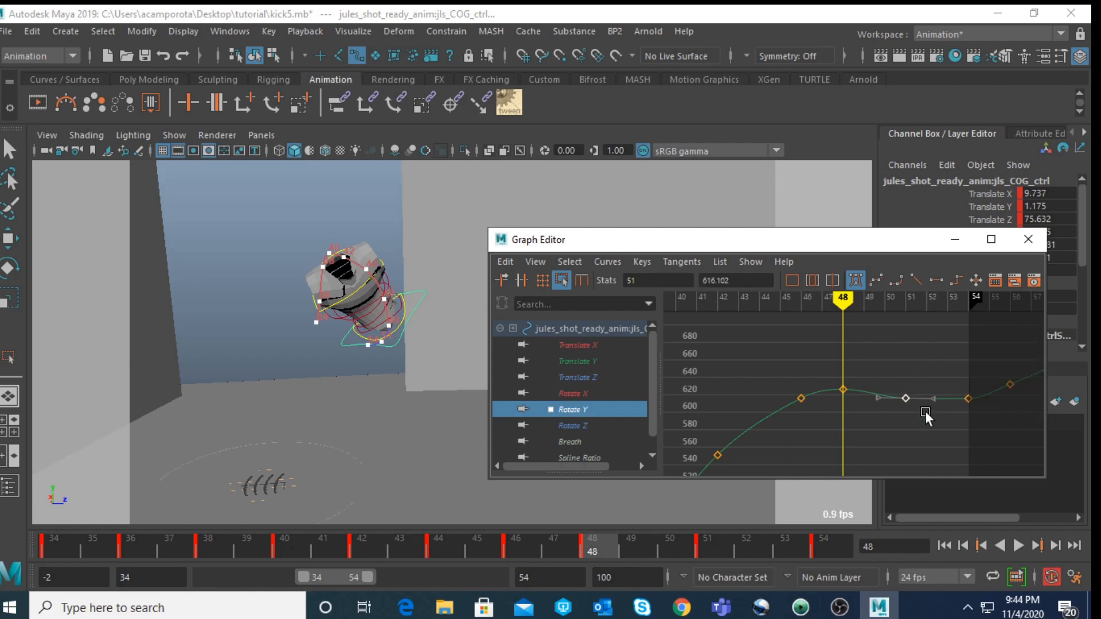
{"action": "left_click_drag", "start_coordinate": [786, 388], "coordinate": [809, 414]}
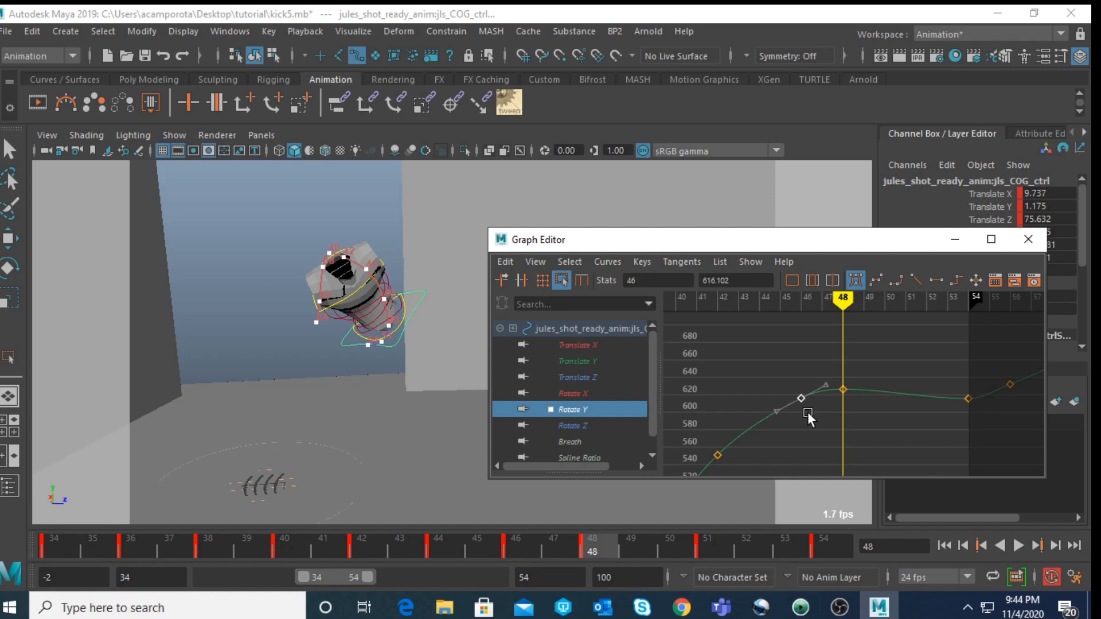
{"action": "key", "text": "Delete"}
Step: Lower the Rotate Z key at frame 42 to about -3 to smooth the rise out of frame 40
{"action": "left_click", "coordinate": [573, 426]}
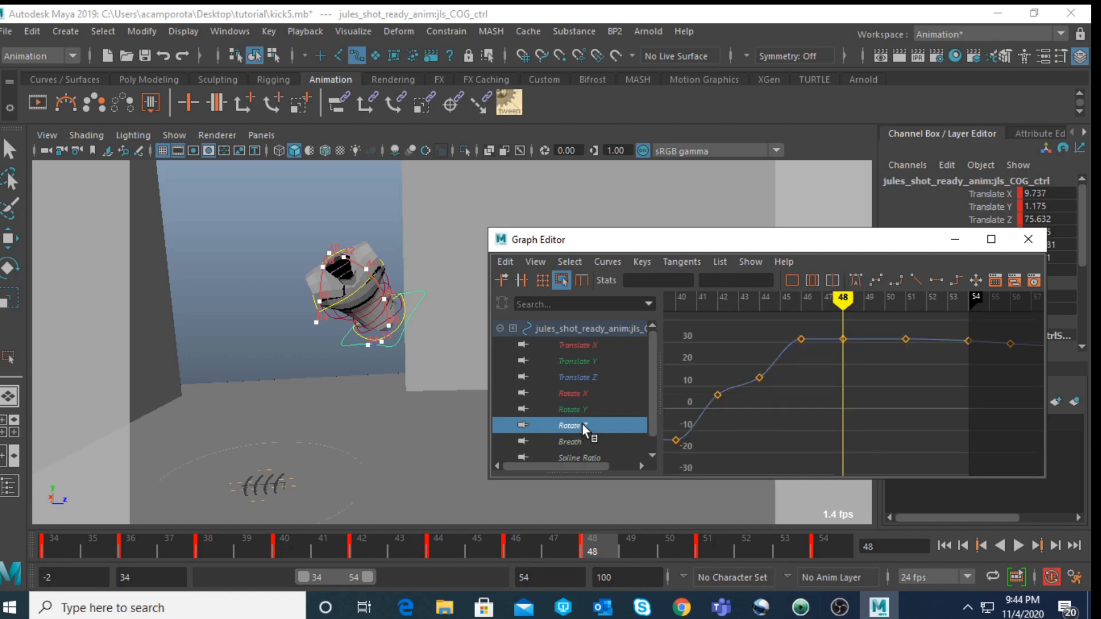
{"action": "middle_click_drag", "start_coordinate": [762, 366], "coordinate": [893, 362], "text": "alt"}
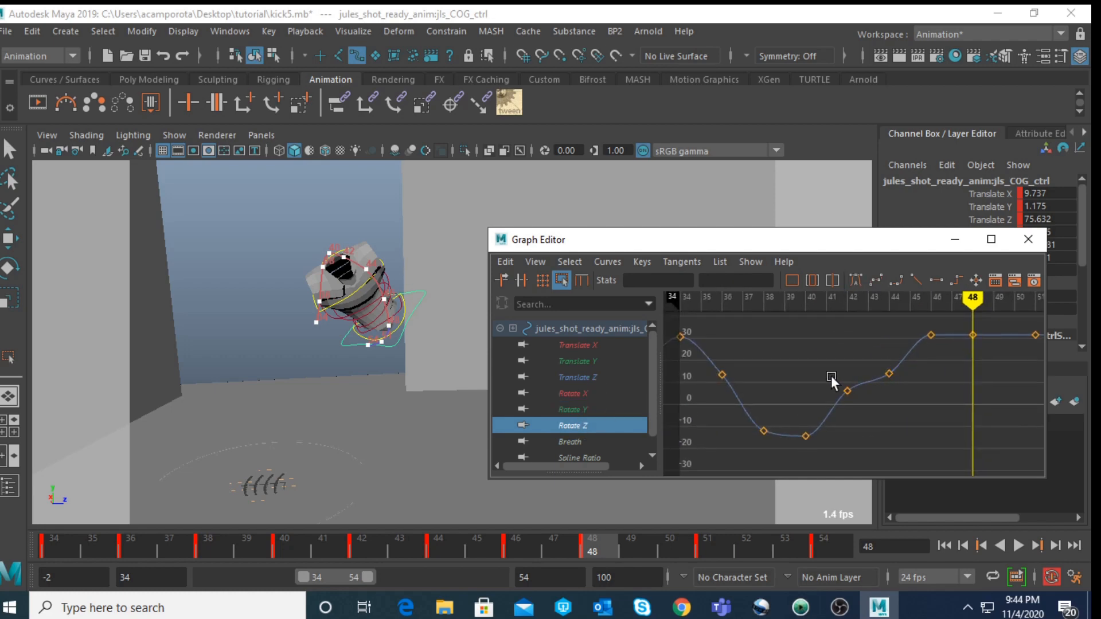
{"action": "scroll", "coordinate": [831, 379], "scroll_direction": "down", "scroll_amount": 2}
{"action": "scroll", "coordinate": [829, 374], "scroll_direction": "up", "scroll_amount": 2}
{"action": "left_click", "coordinate": [290, 549]}
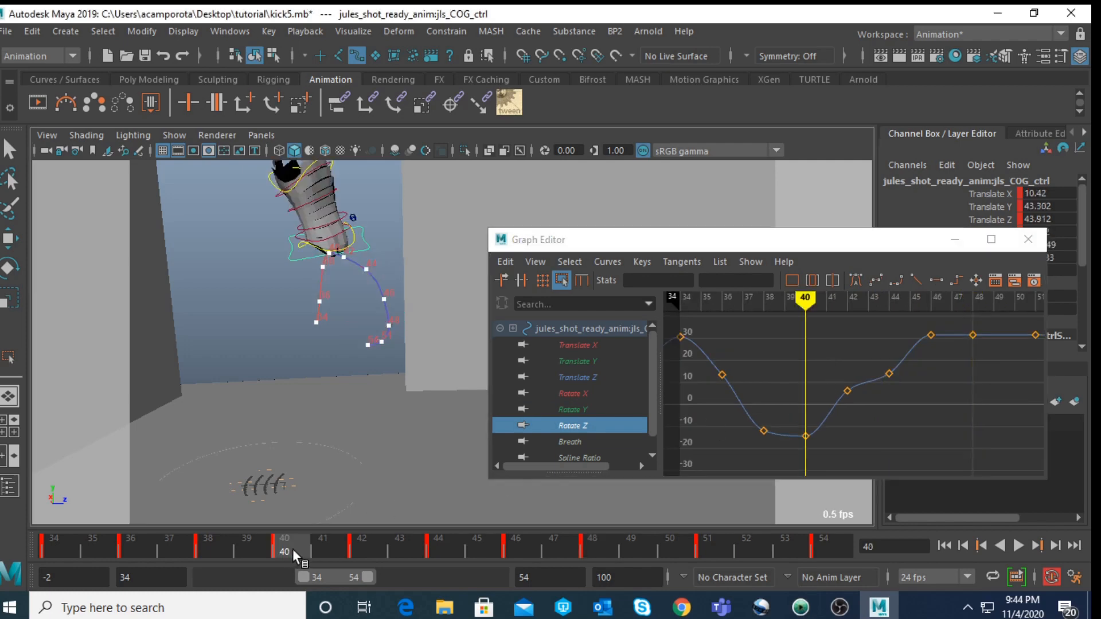
{"action": "key", "text": "period"}
{"action": "left_click_drag", "start_coordinate": [834, 371], "coordinate": [870, 404]}
{"action": "middle_click_drag", "start_coordinate": [866, 421], "coordinate": [875, 436]}
Step: Raise the Rotate Z key at frame 44 to about 17.3 and lower the key at frame 46 to about 28.2
{"action": "key", "text": "period"}
{"action": "left_click_drag", "start_coordinate": [871, 350], "coordinate": [898, 391]}
{"action": "middle_click_drag", "start_coordinate": [888, 393], "coordinate": [888, 381]}
{"action": "left_click_drag", "start_coordinate": [924, 327], "coordinate": [941, 352]}
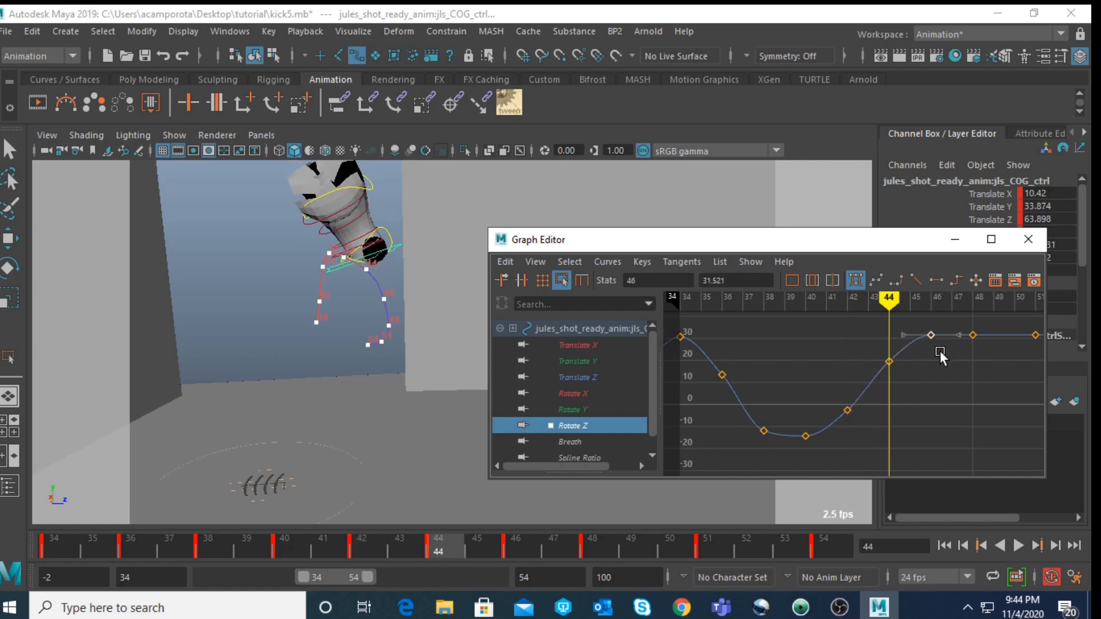
{"action": "middle_click_drag", "start_coordinate": [941, 352], "coordinate": [941, 366]}
{"action": "left_click_drag", "start_coordinate": [867, 346], "coordinate": [899, 380]}
{"action": "middle_click_drag", "start_coordinate": [899, 379], "coordinate": [899, 381]}
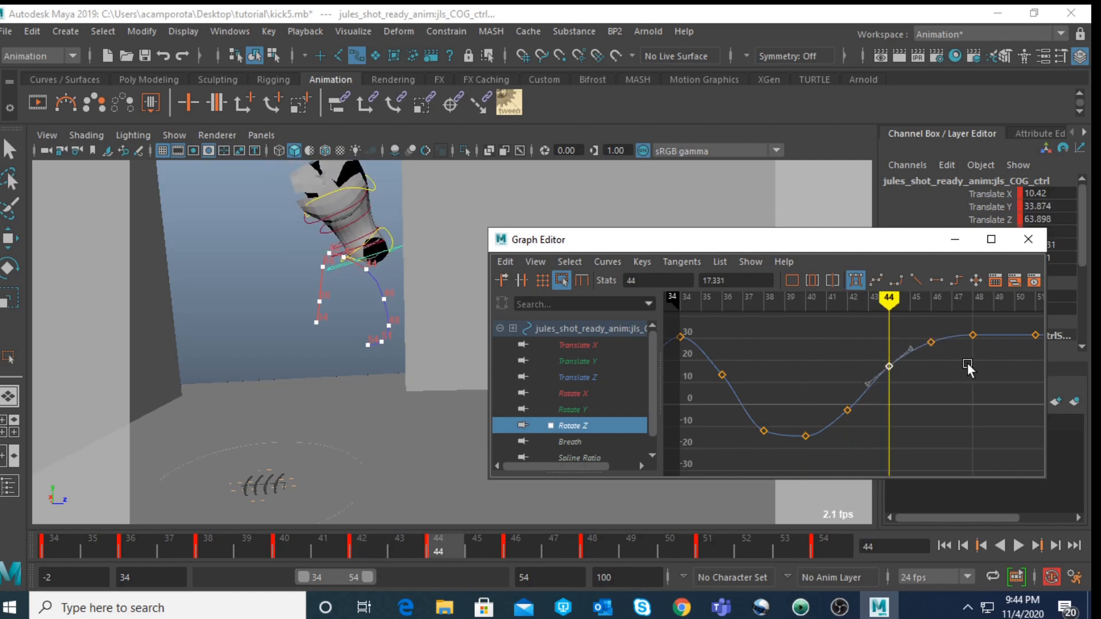
Step: Raise the Rotate Z key at frame 48 to about 33.3 and delete the key at frame 46
{"action": "middle_click_drag", "start_coordinate": [968, 367], "coordinate": [890, 394], "text": "alt"}
{"action": "left_click", "coordinate": [895, 370]}
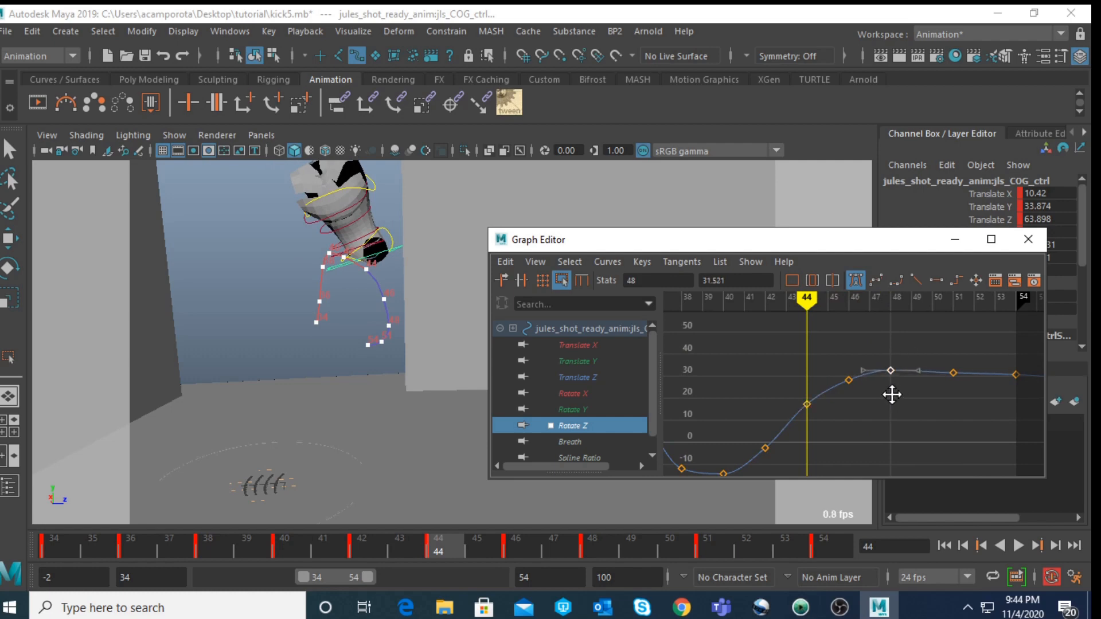
{"action": "left_click_drag", "start_coordinate": [841, 361], "coordinate": [860, 392]}
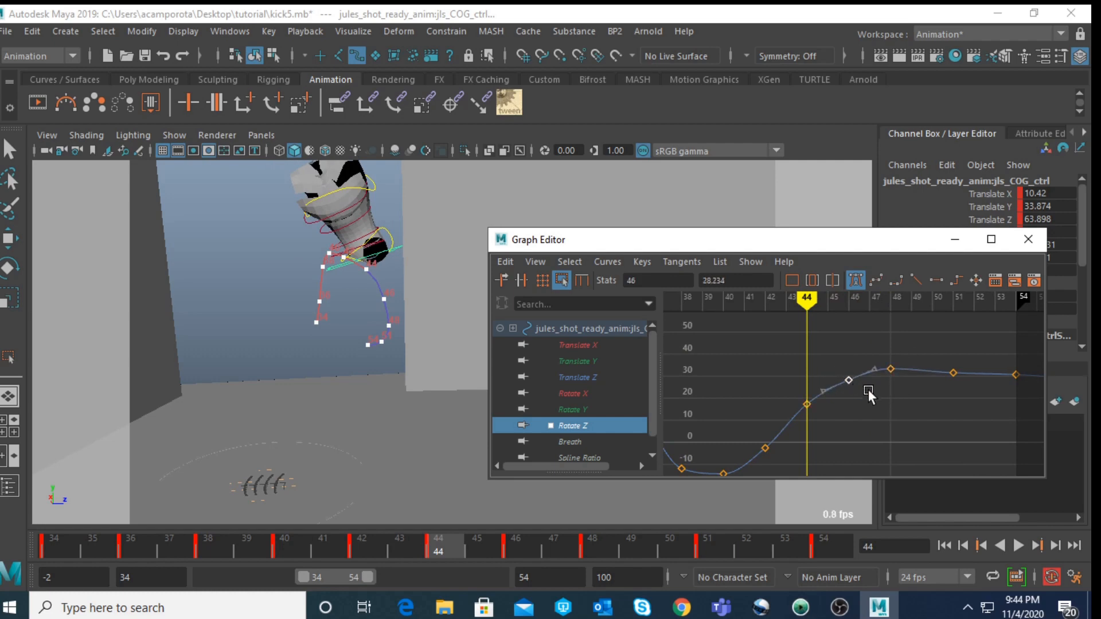
{"action": "middle_click_drag", "start_coordinate": [922, 394], "coordinate": [829, 380], "text": "alt"}
Step: Steepen the tangent of the Rotate Z key at frame 44 and delete the key at frame 51
{"action": "left_click_drag", "start_coordinate": [709, 403], "coordinate": [761, 393]}
{"action": "left_click", "coordinate": [748, 349]}
{"action": "left_click_drag", "start_coordinate": [748, 349], "coordinate": [709, 417]}
{"action": "left_click_drag", "start_coordinate": [740, 372], "coordinate": [757, 393]}
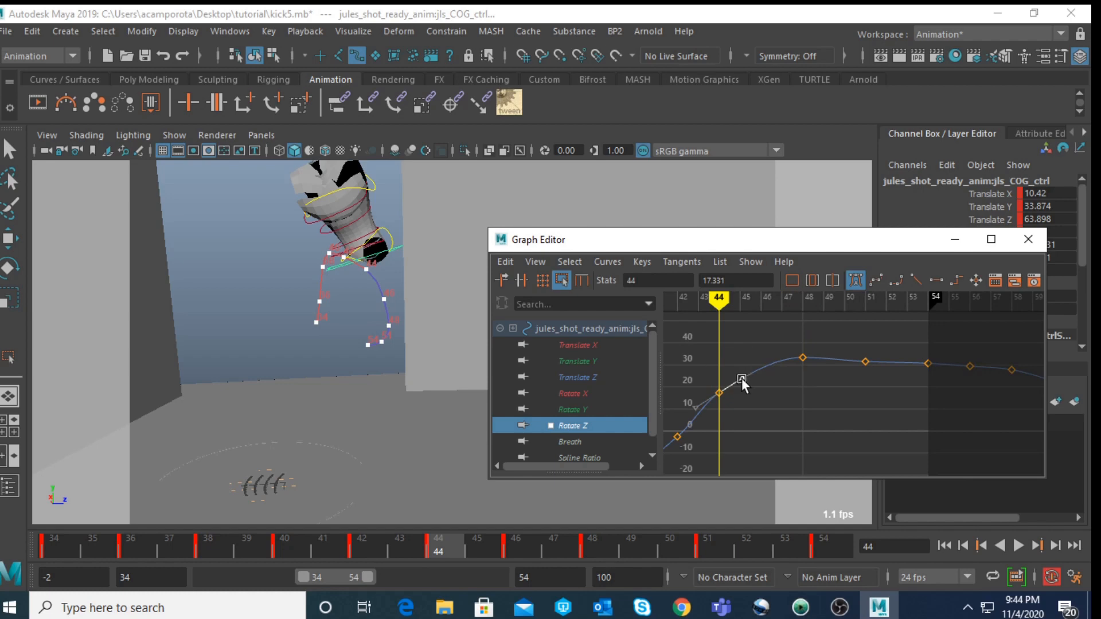
{"action": "key", "text": "w"}
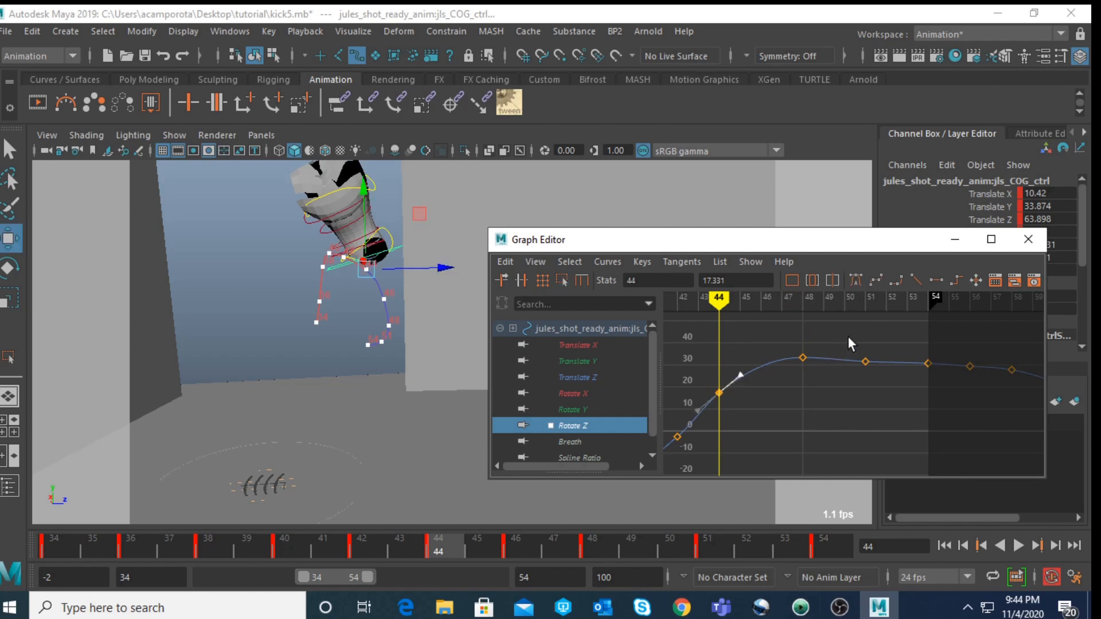
{"action": "left_click_drag", "start_coordinate": [851, 345], "coordinate": [886, 391]}
{"action": "key", "text": "Delete"}
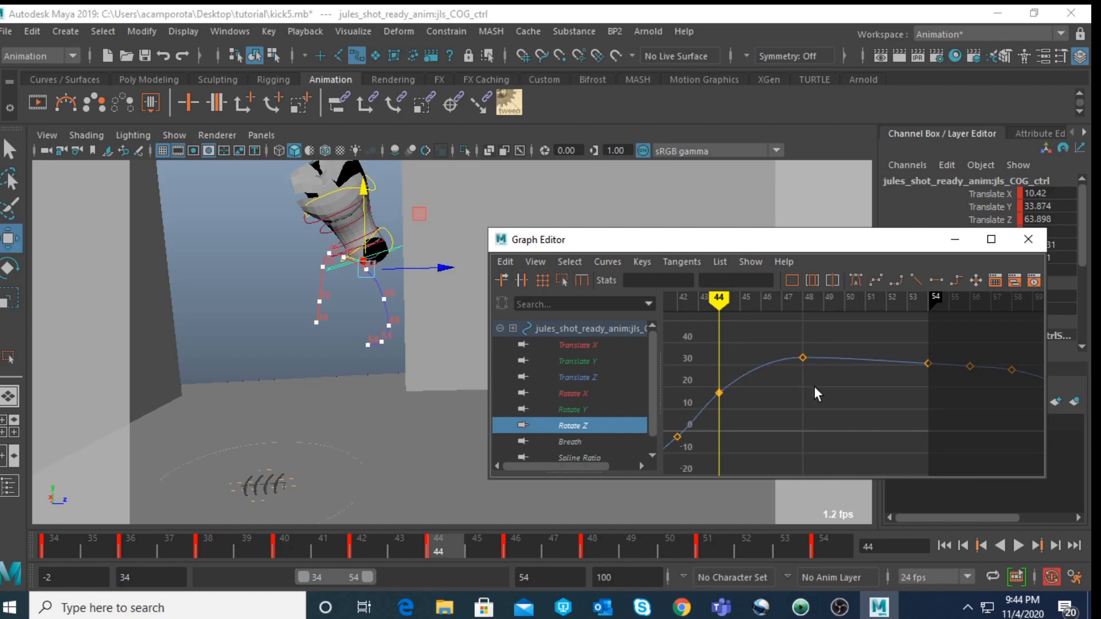
Step: Raise the Rotate Z key at frame 38 to about -8.6
{"action": "middle_click_drag", "start_coordinate": [818, 395], "coordinate": [959, 343], "text": "alt"}
{"action": "middle_click_drag", "start_coordinate": [782, 393], "coordinate": [822, 394], "text": "alt"}
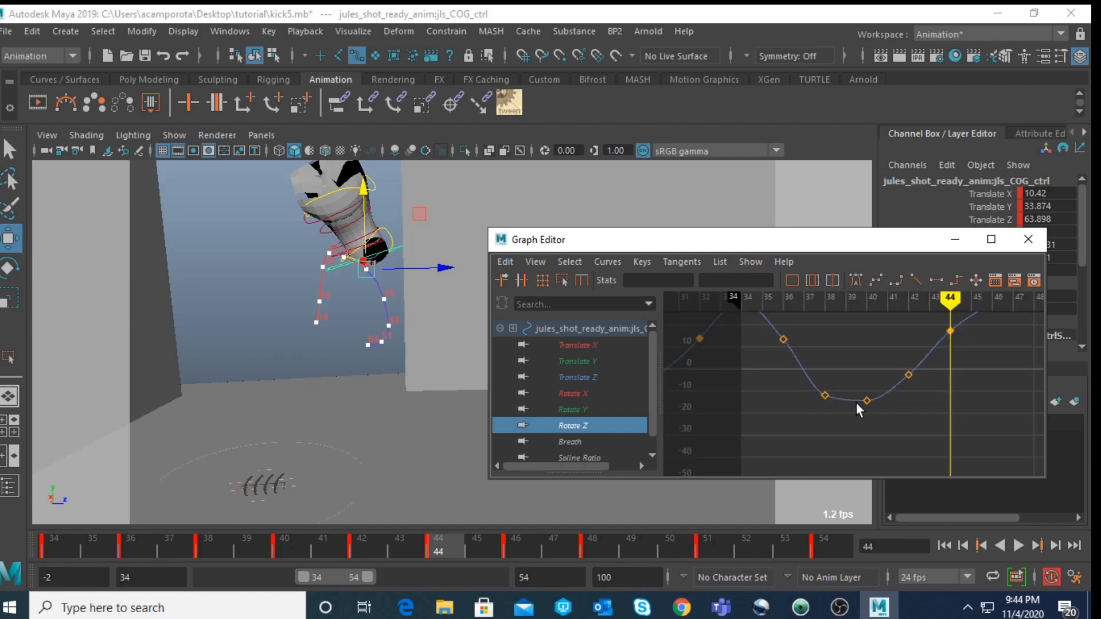
{"action": "left_click_drag", "start_coordinate": [829, 404], "coordinate": [830, 404]}
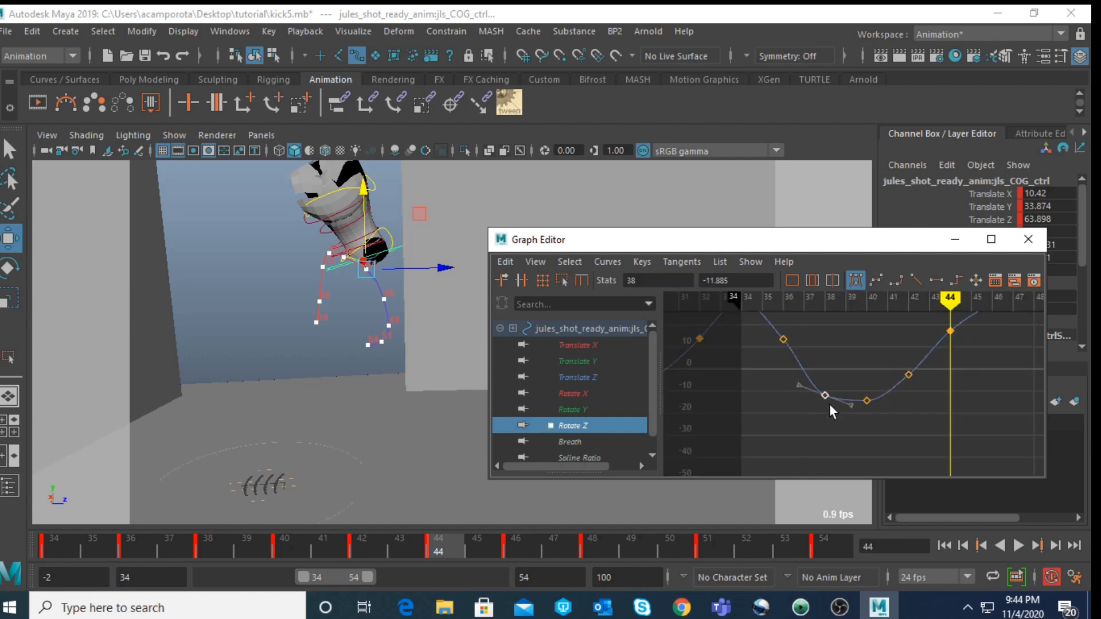
{"action": "middle_click_drag", "start_coordinate": [827, 406], "coordinate": [824, 400]}
{"action": "scroll", "coordinate": [854, 390], "scroll_direction": "down", "scroll_amount": 2}
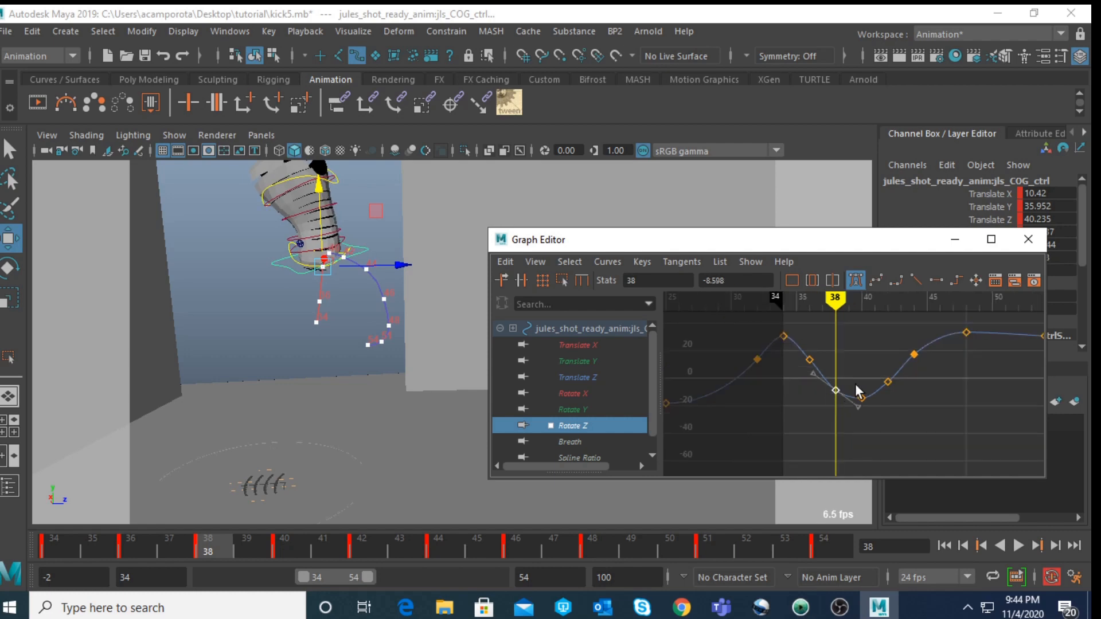
Step: Close the Graph Editor and play back frames 34 to 54 to check the torso's motion along the trail
{"action": "left_click", "coordinate": [1028, 240]}
{"action": "left_click", "coordinate": [1016, 549]}
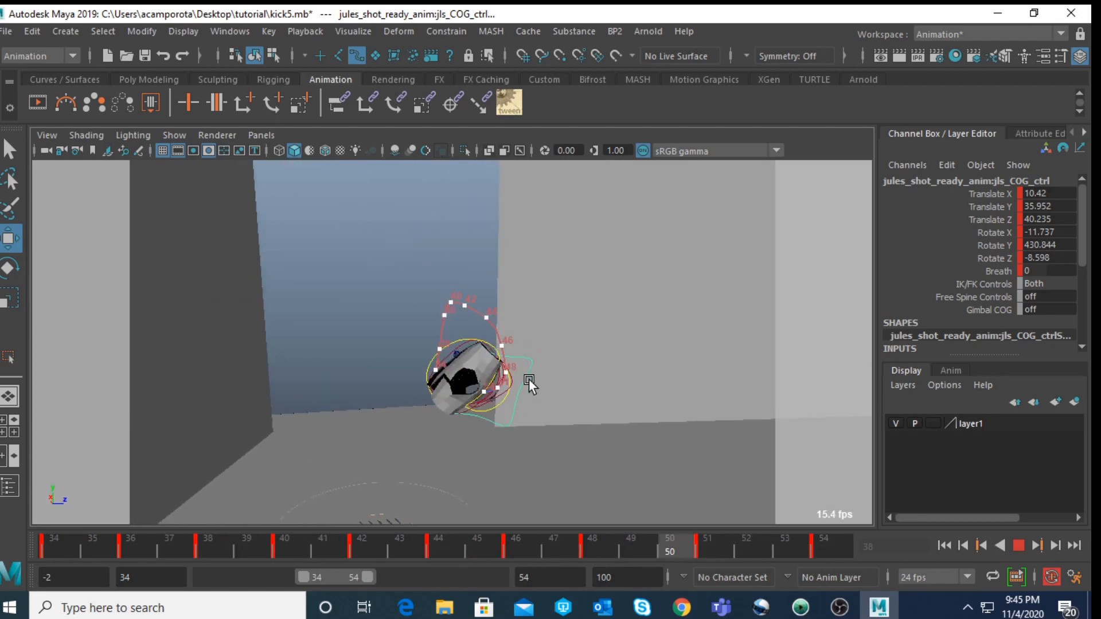
{"action": "left_click", "coordinate": [1018, 545]}
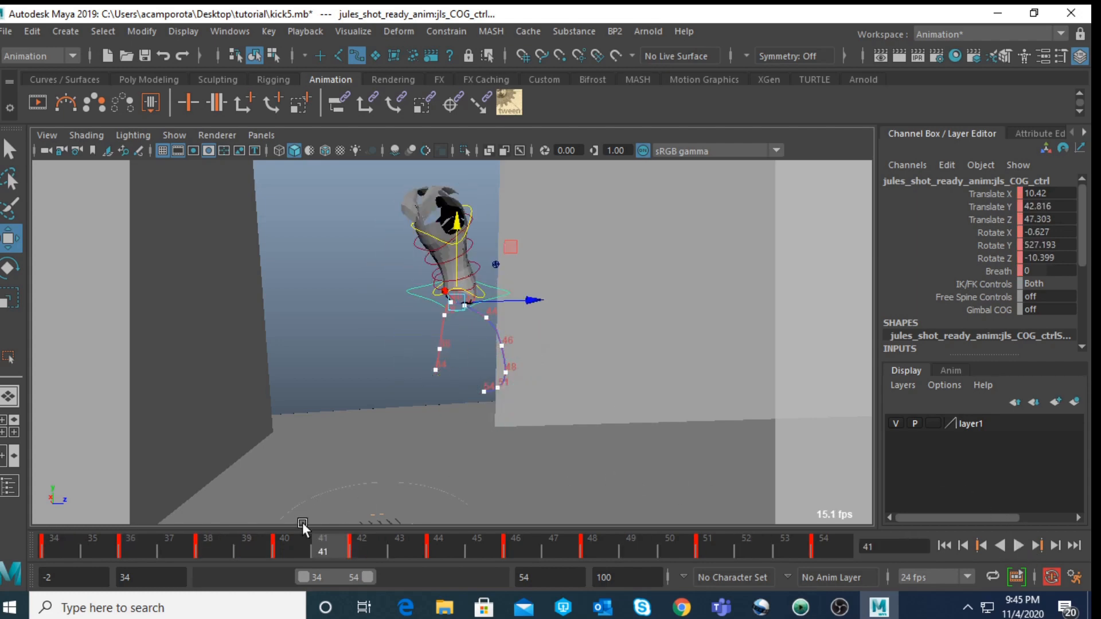
{"action": "key", "text": "alt+v"}
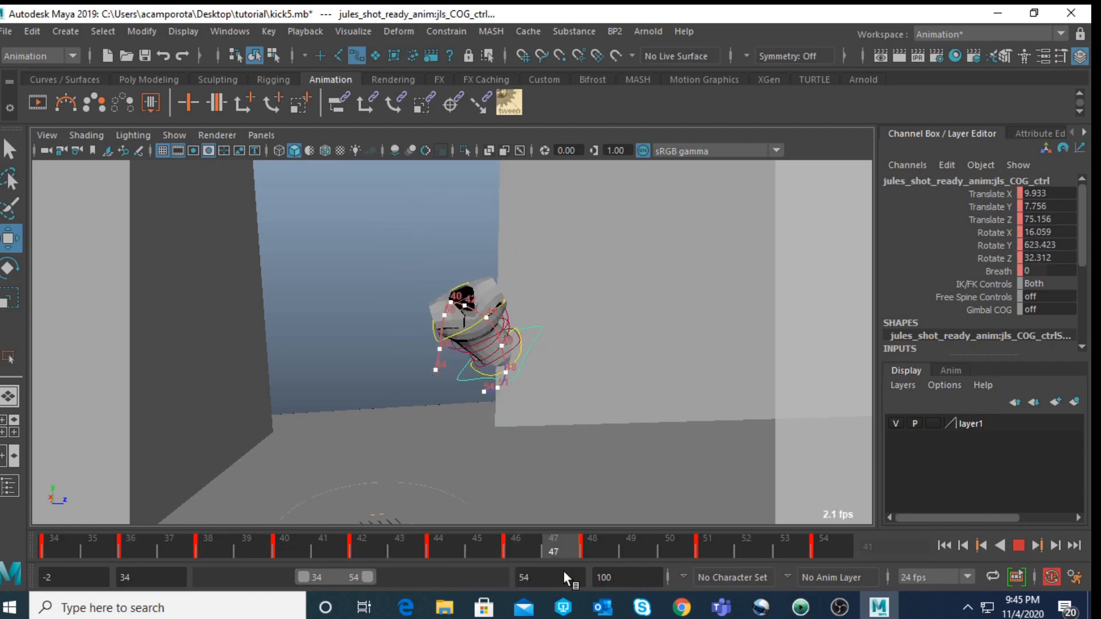
{"action": "key", "text": "alt+v"}
{"action": "left_click_drag", "start_coordinate": [565, 423], "coordinate": [512, 422], "text": "alt"}
{"action": "key", "text": "q"}
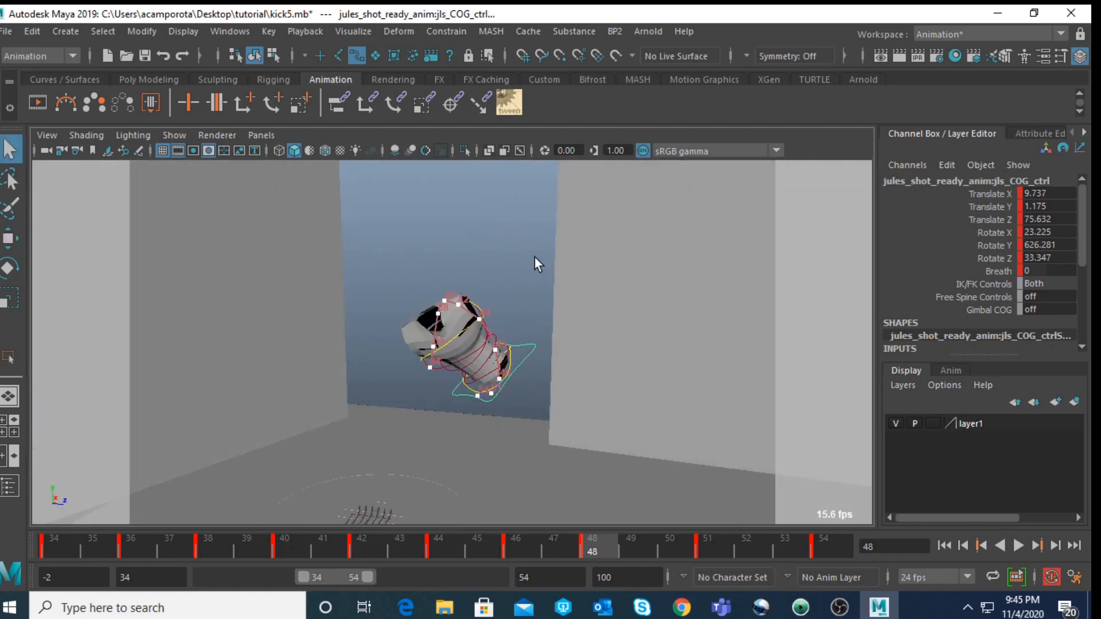
Step: Deselect the COG control and remove motionTrail1Handle from the viewport using the Outliner
{"action": "left_click", "coordinate": [535, 256]}
{"action": "left_click", "coordinate": [242, 29]}
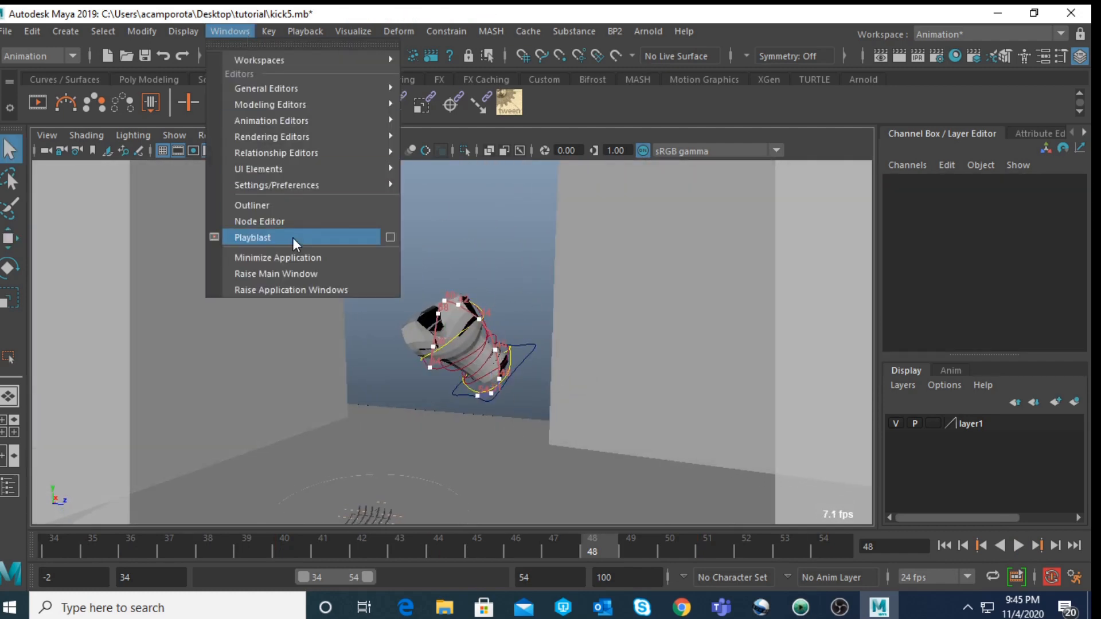
{"action": "left_click", "coordinate": [278, 207]}
{"action": "left_click", "coordinate": [221, 435]}
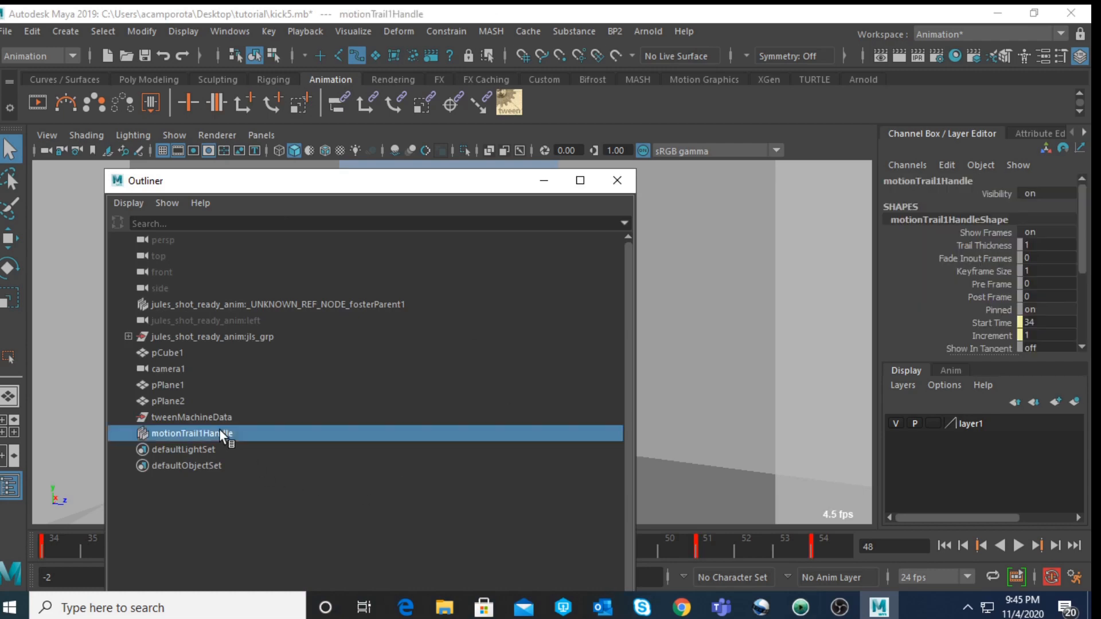
{"action": "left_click", "coordinate": [219, 435], "text": "ctrl"}
{"action": "left_click", "coordinate": [617, 180]}
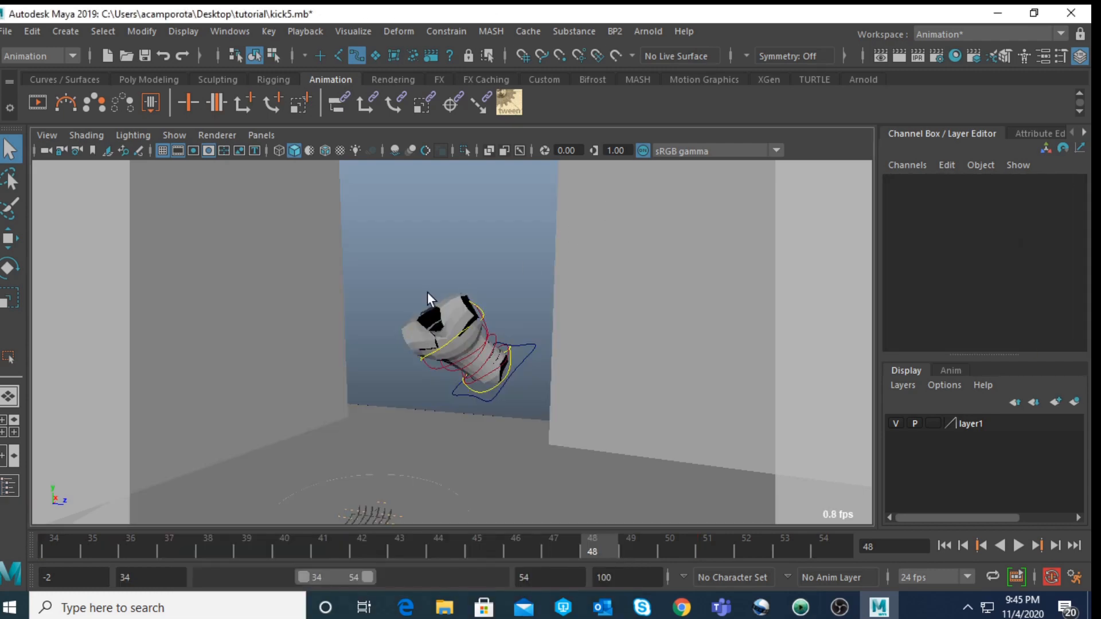
Step: Play back the animation and examine the torso's motion from several angles
{"action": "left_click", "coordinate": [1018, 546]}
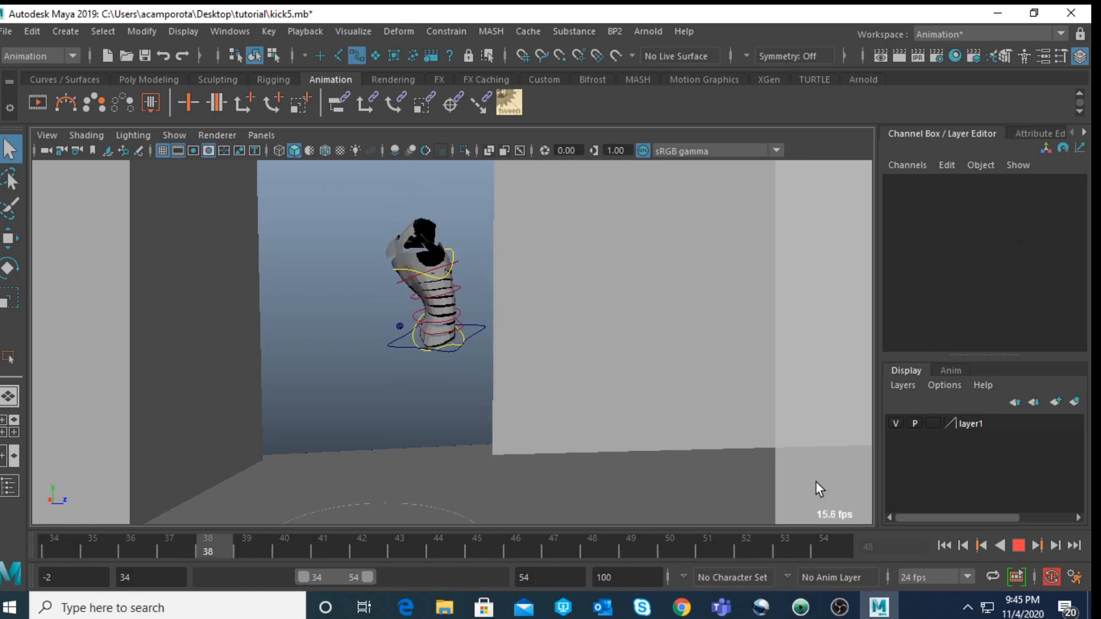
{"action": "left_click_drag", "start_coordinate": [642, 438], "coordinate": [470, 428], "text": "alt"}
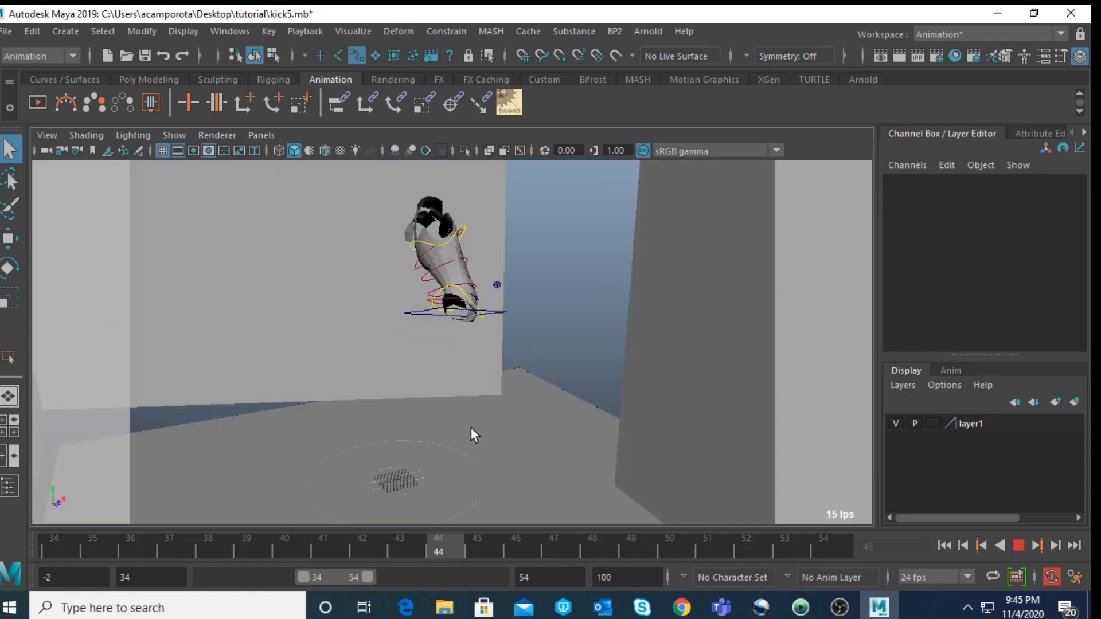
{"action": "left_click_drag", "start_coordinate": [469, 426], "coordinate": [561, 407], "text": "alt"}
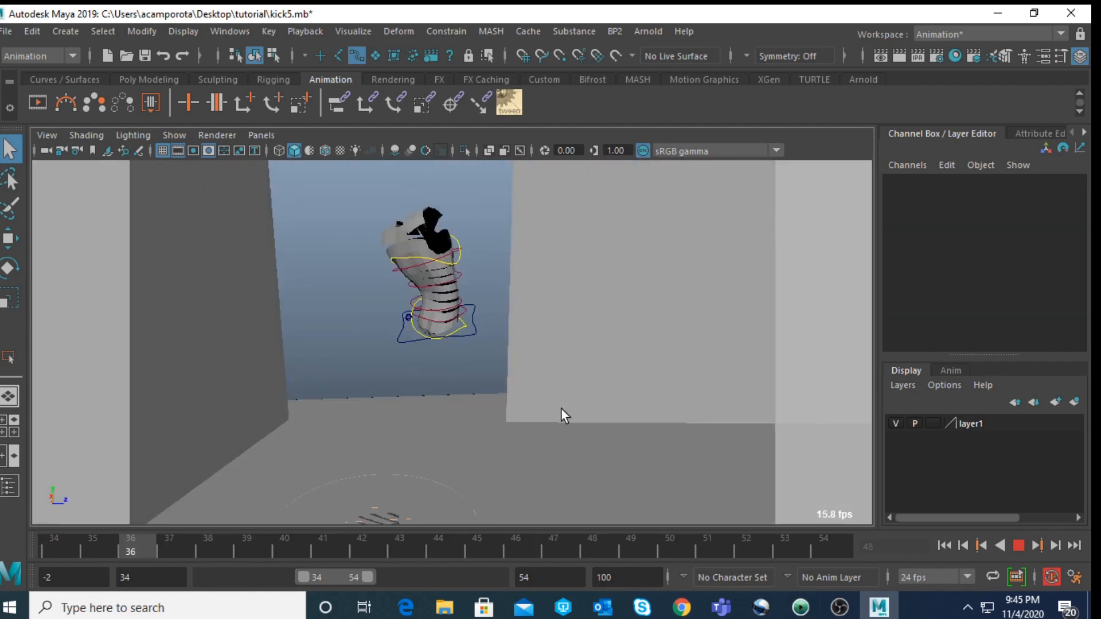
{"action": "left_click", "coordinate": [1018, 546]}
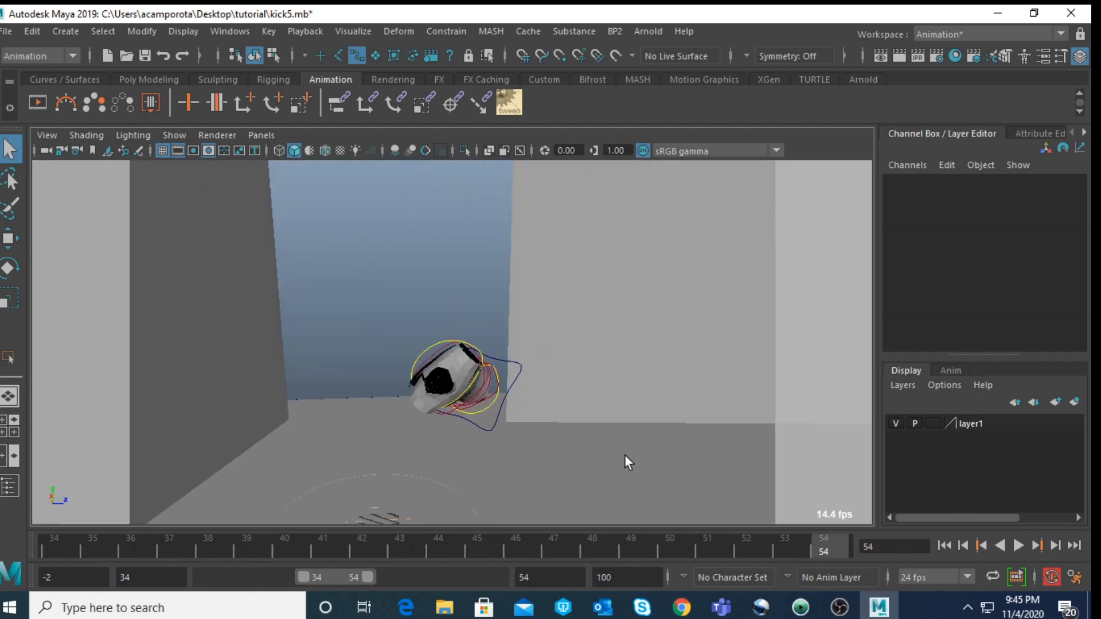
{"action": "left_click_drag", "start_coordinate": [625, 455], "coordinate": [538, 416], "text": "alt"}
Step: Select the IK shoulder control and examine its pose at the keyframes from frame 54 back to frame 46
{"action": "left_click", "coordinate": [470, 365]}
{"action": "left_click_drag", "start_coordinate": [478, 380], "coordinate": [387, 391], "text": "alt"}
{"action": "scroll", "coordinate": [401, 402], "scroll_direction": "up", "scroll_amount": 4}
{"action": "key", "text": "w"}
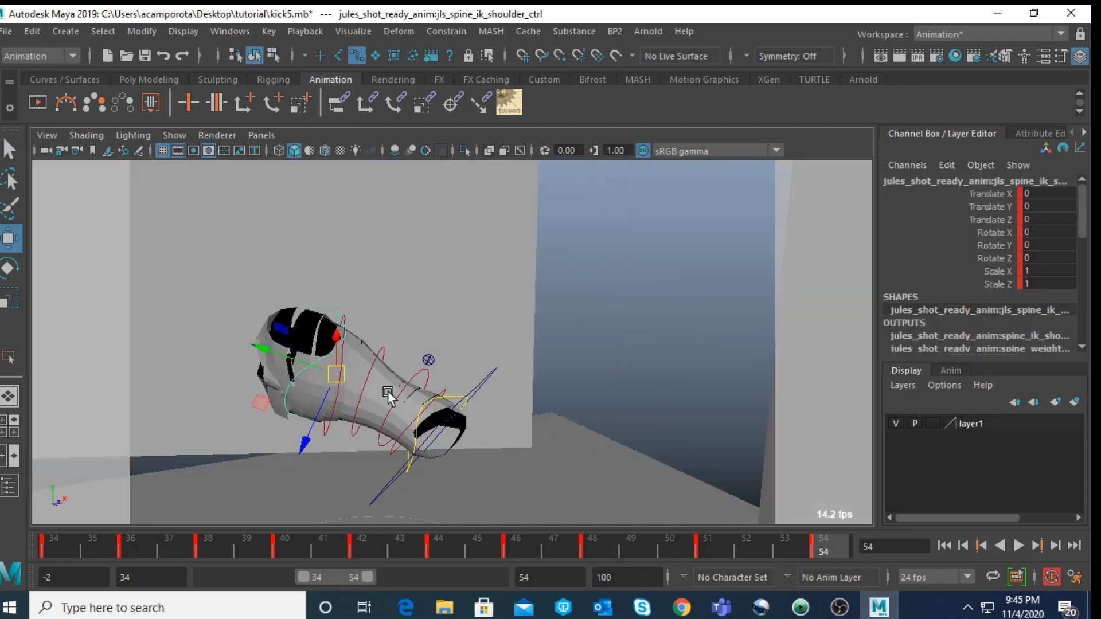
{"action": "key", "text": "comma"}
{"action": "key", "text": "comma"}
{"action": "key", "text": "comma"}
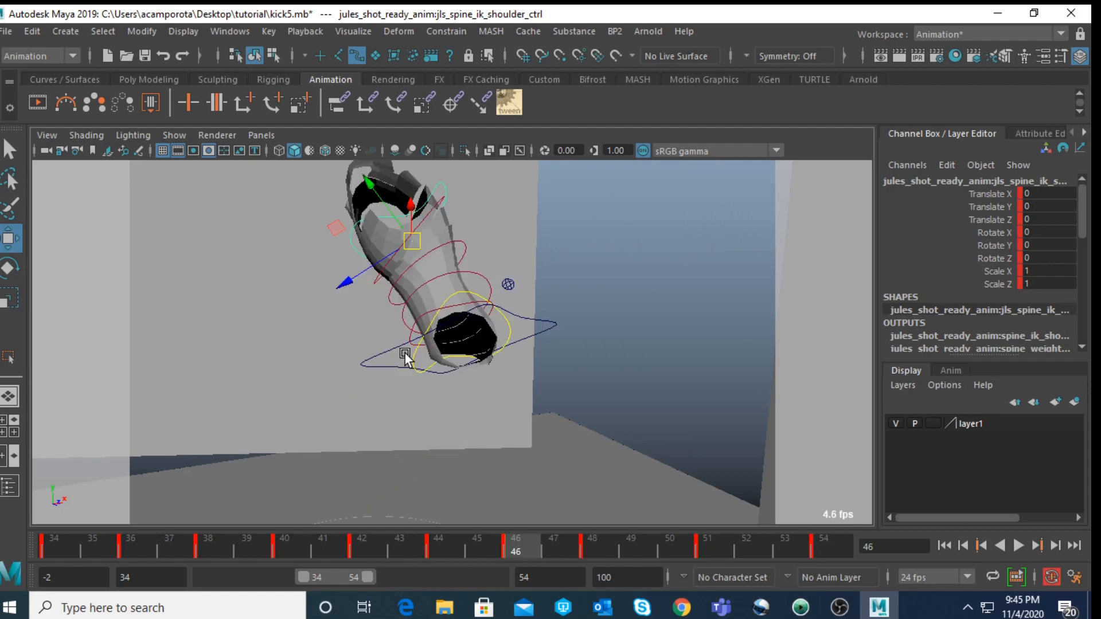
{"action": "scroll", "coordinate": [430, 331], "scroll_direction": "down", "scroll_amount": 5}
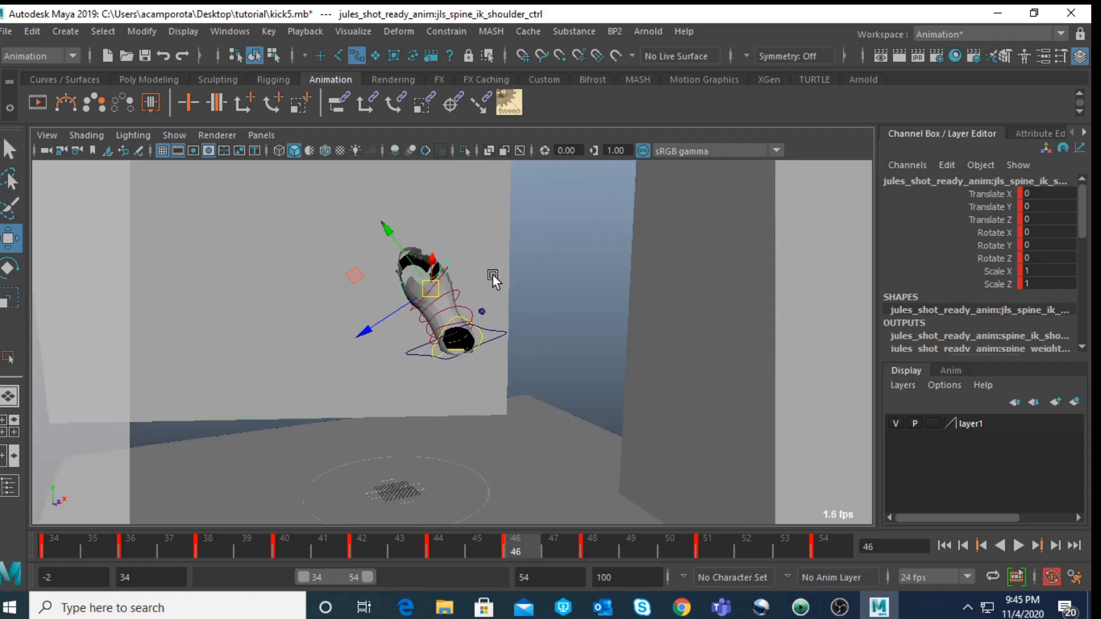
{"action": "key", "text": "q"}
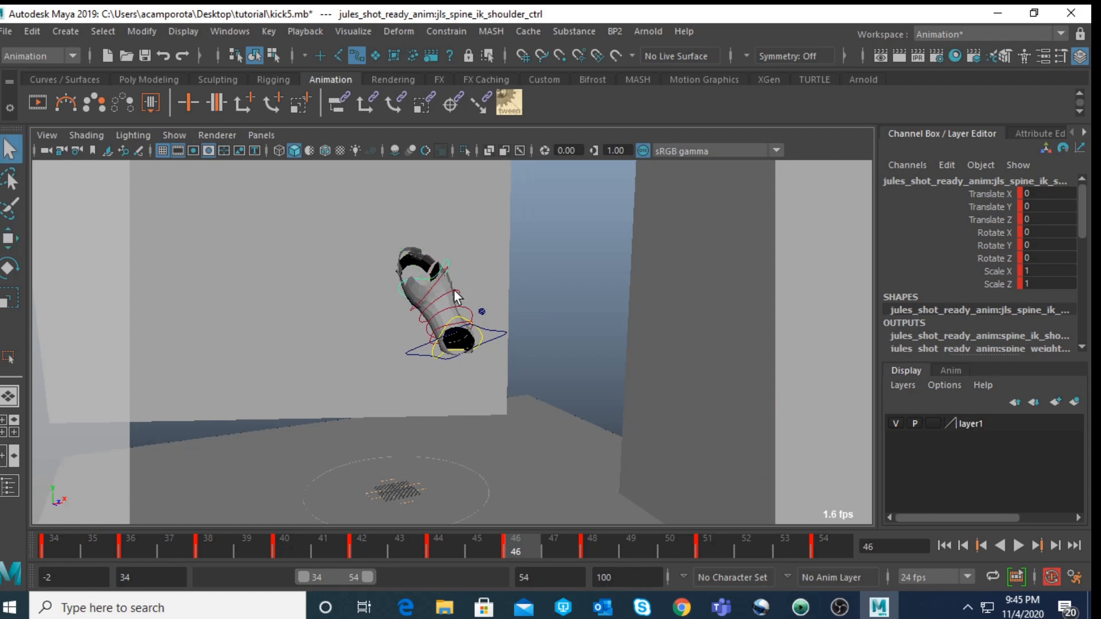
Step: Try to shift the upper FK spine control's keys between frames 46 and 51, and undo the attempt
{"action": "left_click", "coordinate": [425, 298]}
{"action": "left_click_drag", "start_coordinate": [438, 301], "coordinate": [525, 331], "text": "alt"}
{"action": "left_click_drag", "start_coordinate": [522, 545], "coordinate": [692, 562]}
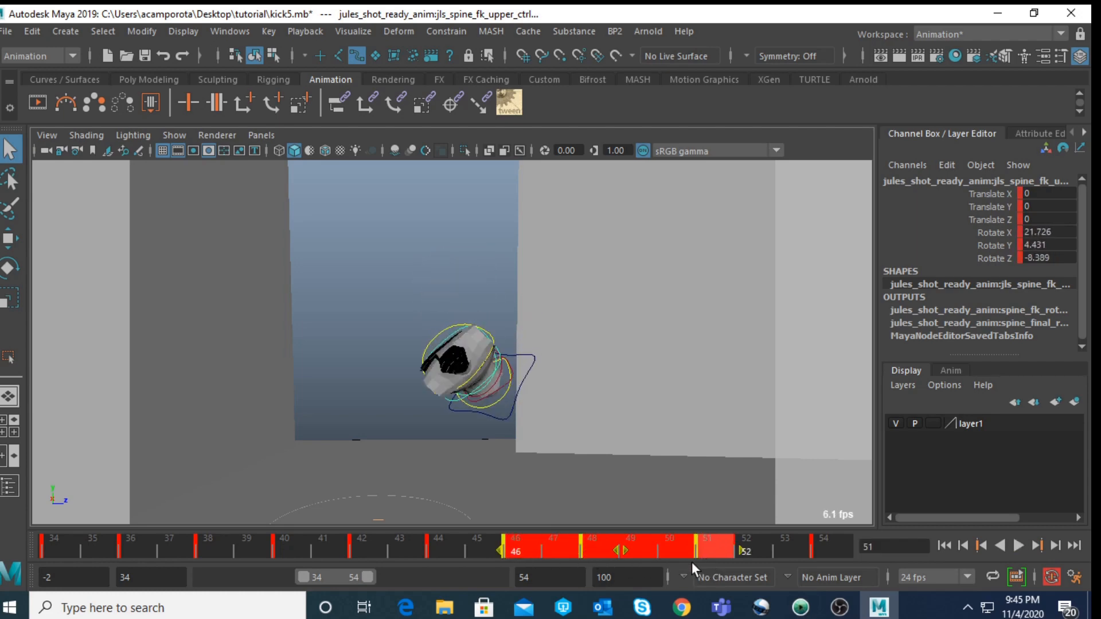
{"action": "mouse_move", "coordinate": [621, 551]}
{"action": "left_mouse_down"}
{"action": "mouse_move", "coordinate": [636, 551]}
{"action": "mouse_move", "coordinate": [622, 555]}
{"action": "left_mouse_up"}
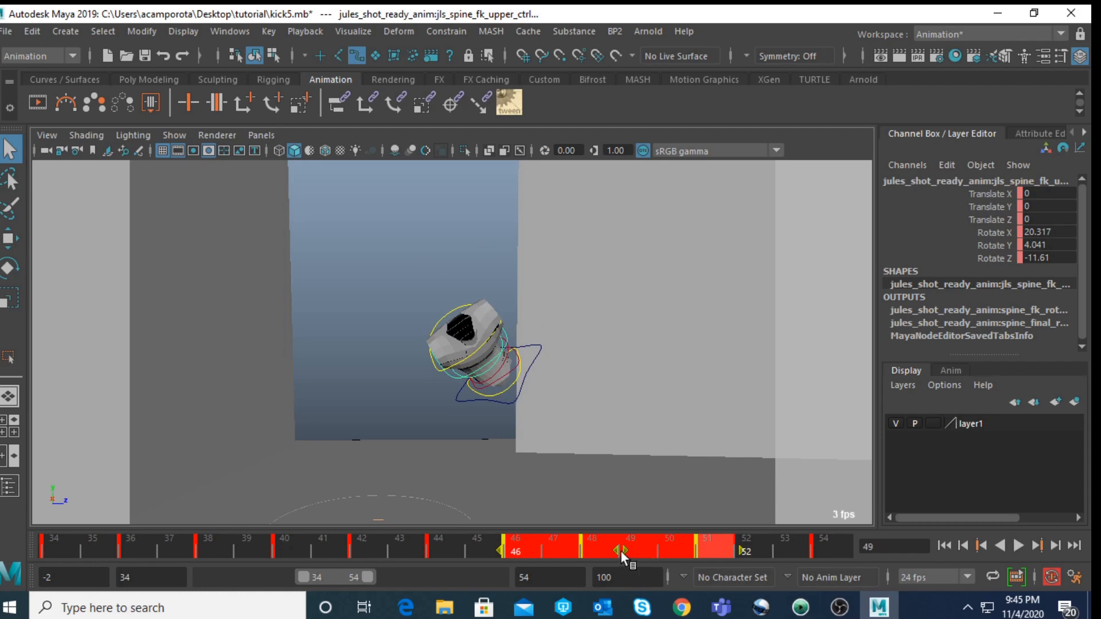
{"action": "left_click", "coordinate": [752, 545]}
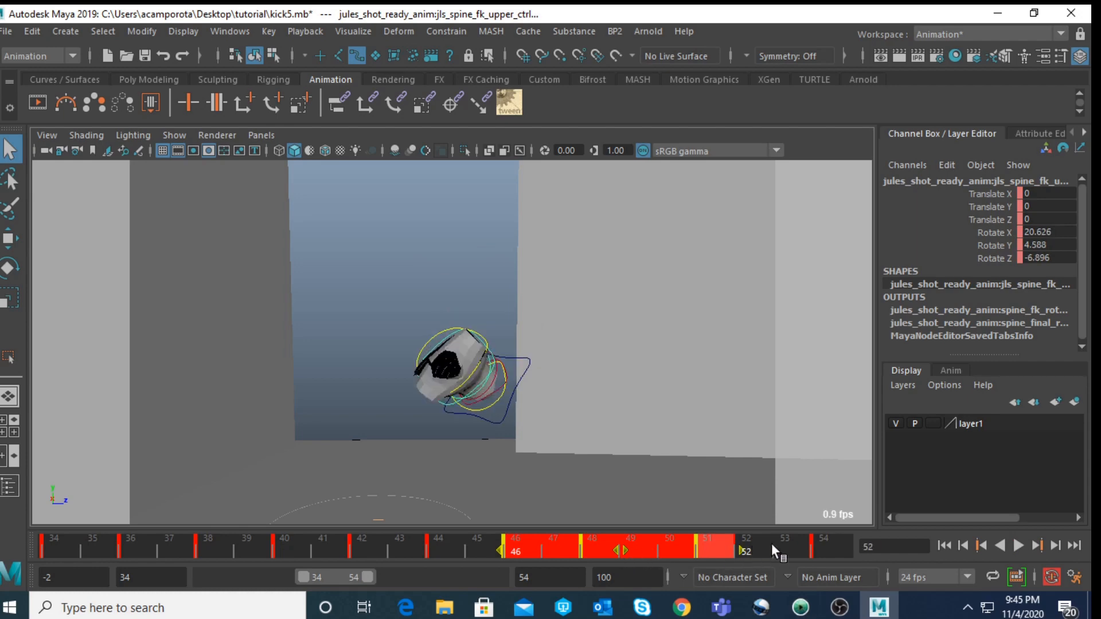
{"action": "left_click", "coordinate": [804, 545]}
{"action": "key", "text": "ctrl+z"}
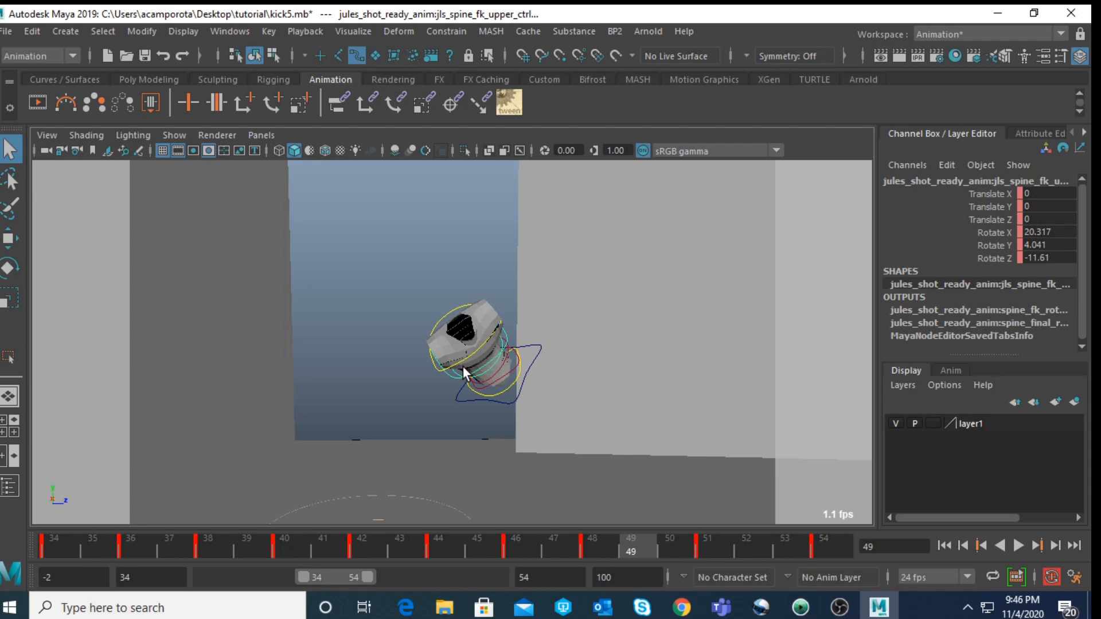
Step: Deselect the upper FK spine control and save the scene
{"action": "left_click", "coordinate": [377, 360]}
{"action": "left_click", "coordinate": [6, 30]}
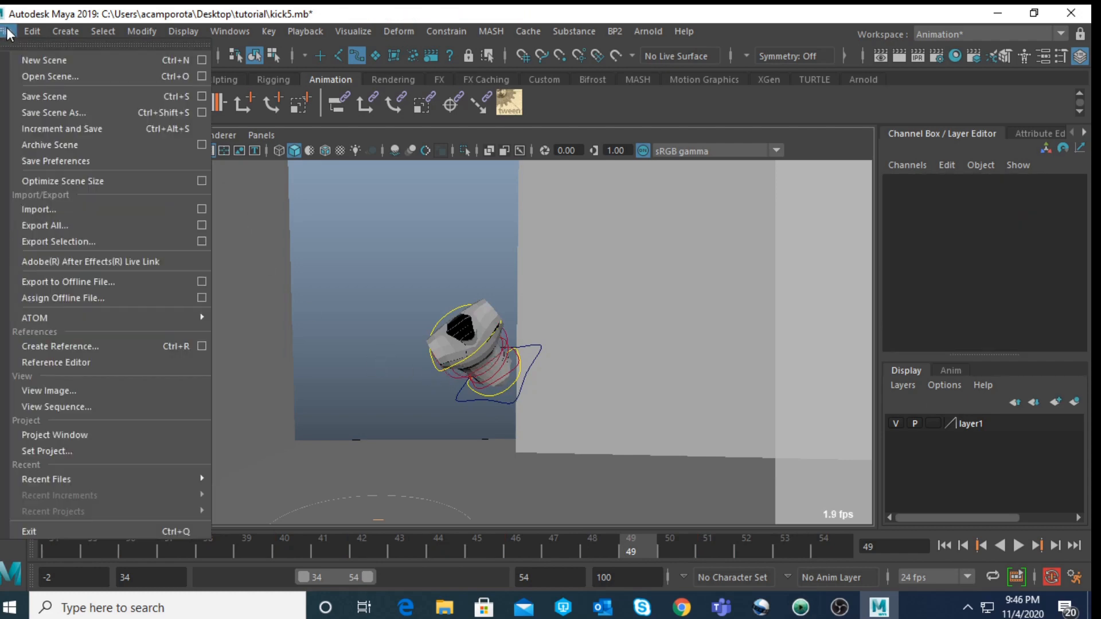
{"action": "left_click", "coordinate": [49, 94]}
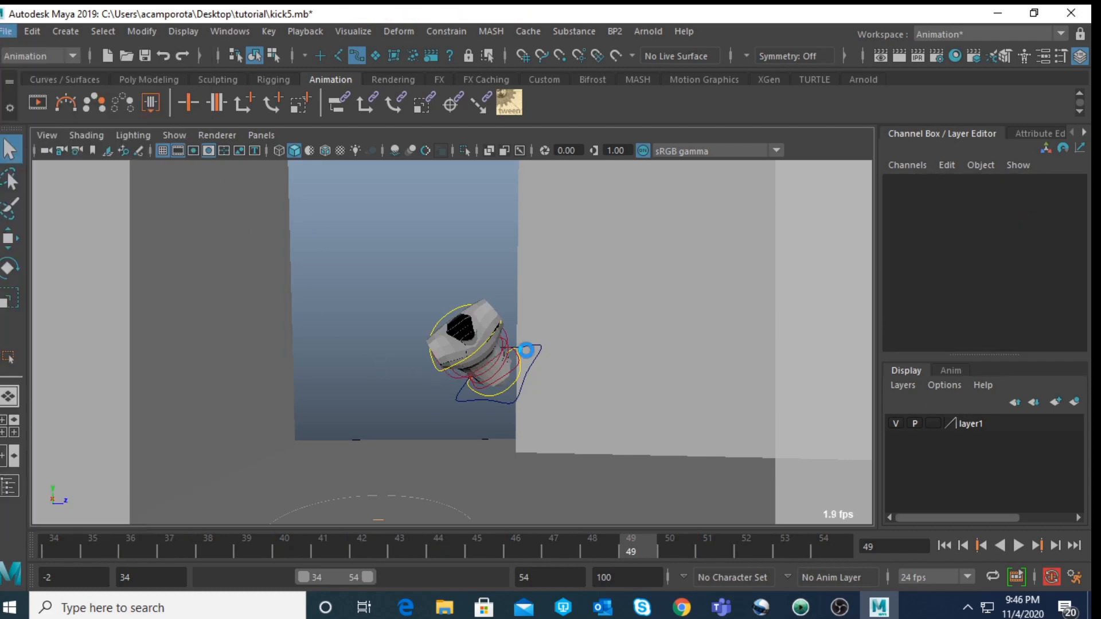
Step: Shift the FK shoulder control's two keys before the frame 54 key to frames 49 and 52
{"action": "scroll", "coordinate": [471, 355], "scroll_direction": "up", "scroll_amount": 5}
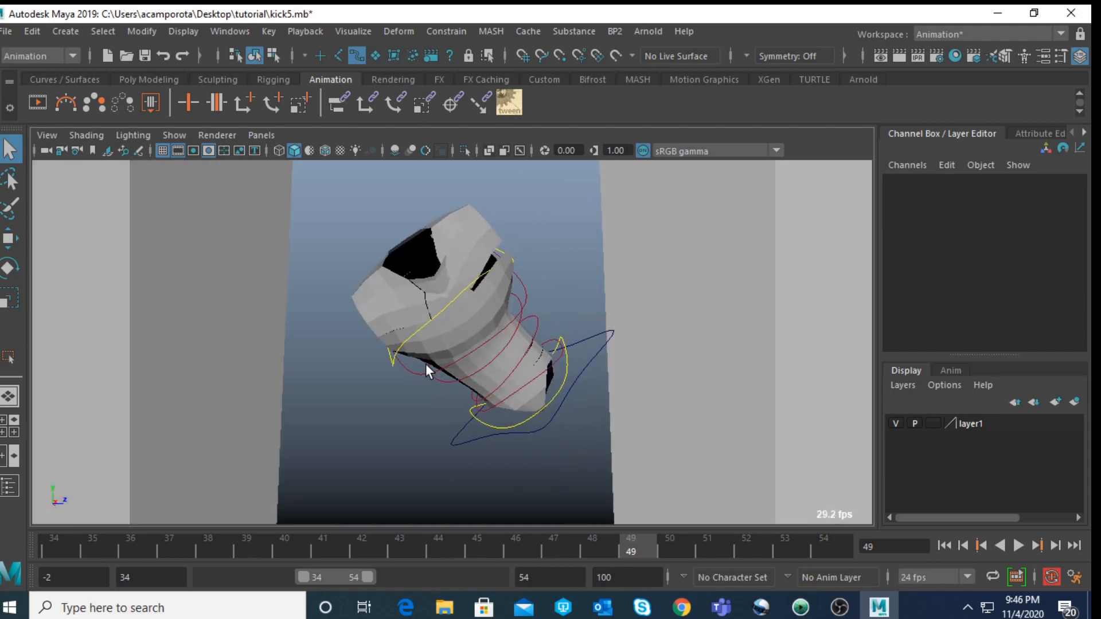
{"action": "left_click", "coordinate": [426, 364]}
{"action": "left_click_drag", "start_coordinate": [594, 546], "coordinate": [711, 551], "text": "shift"}
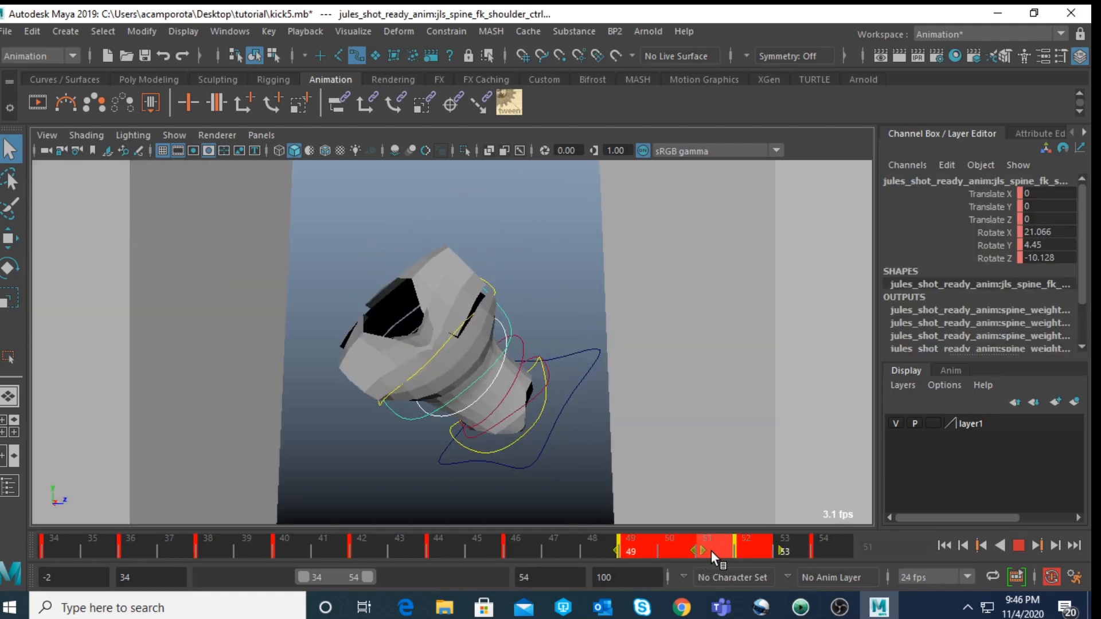
{"action": "left_click", "coordinate": [583, 541]}
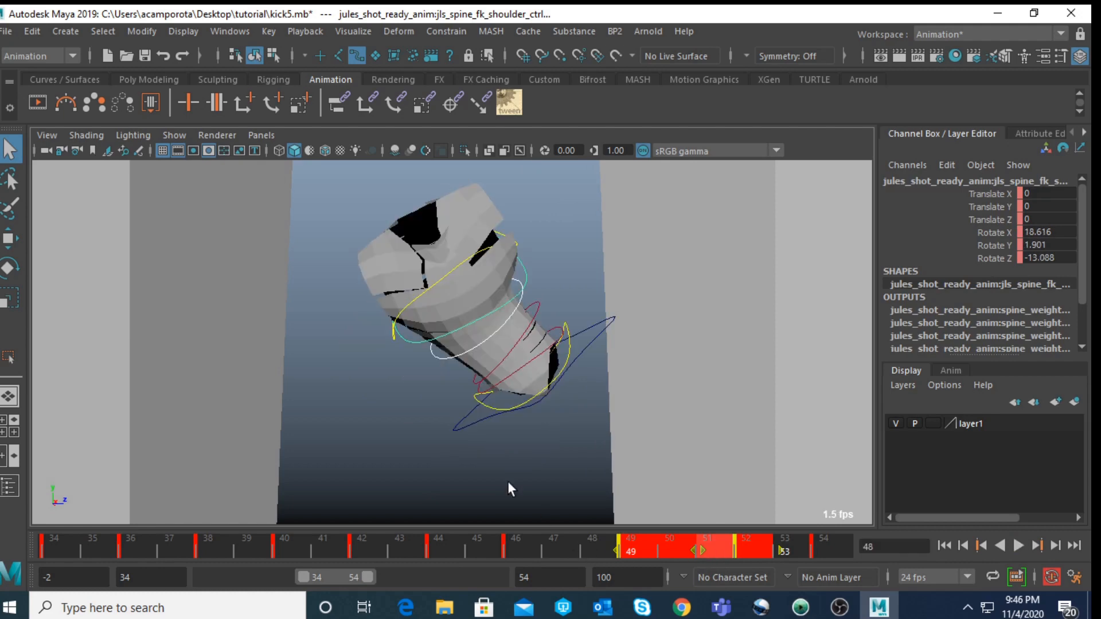
{"action": "left_click", "coordinate": [408, 453]}
{"action": "left_click", "coordinate": [413, 342]}
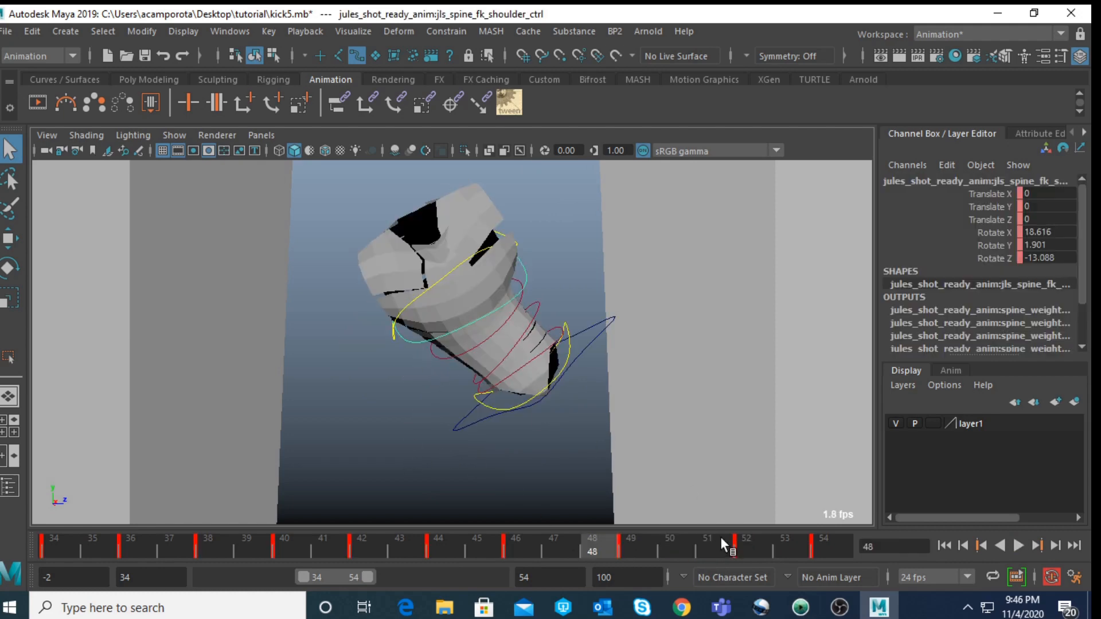
Step: Move the FK shoulder control's keys at frames 46, 49 and 52 one frame later, to frames 47, 50 and 53
{"action": "left_click", "coordinate": [746, 549]}
{"action": "left_click", "coordinate": [748, 549], "text": "shift"}
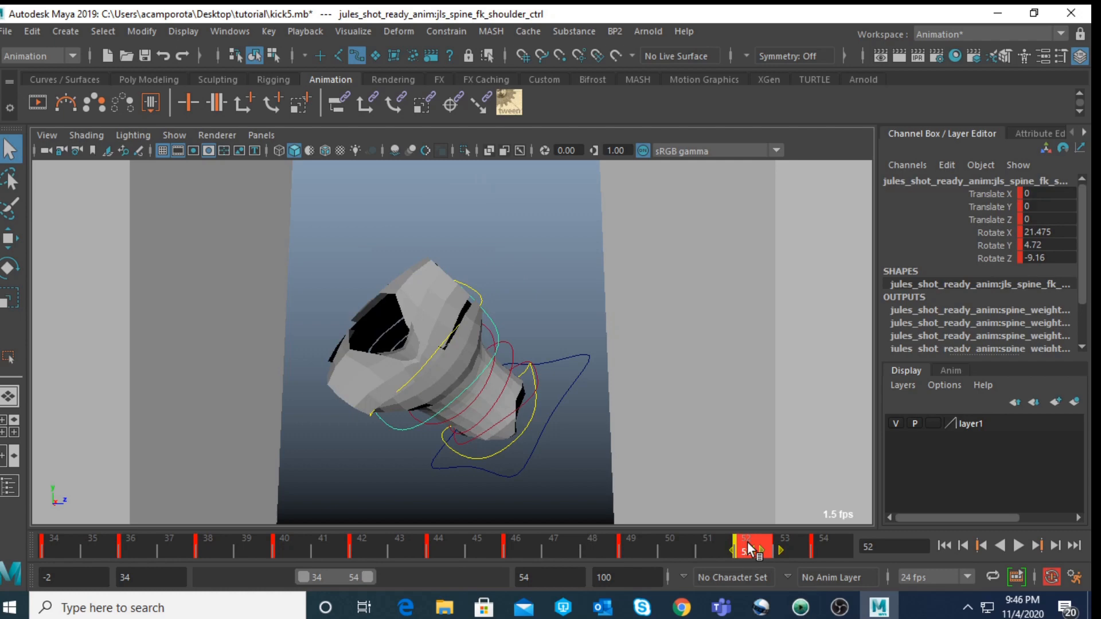
{"action": "left_click", "coordinate": [541, 543]}
{"action": "left_click", "coordinate": [541, 544], "text": "shift"}
{"action": "left_click_drag", "start_coordinate": [542, 542], "coordinate": [742, 553], "text": "shift"}
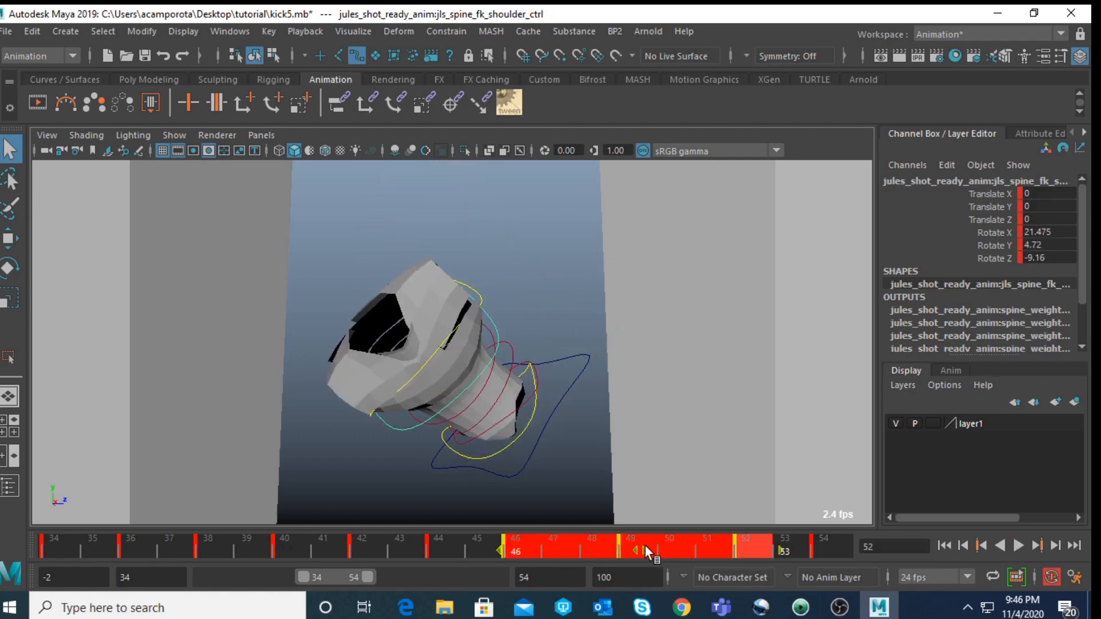
{"action": "left_click_drag", "start_coordinate": [643, 546], "coordinate": [669, 550]}
Step: Deselect the control and play back frames 34 to 54, examining the torso's motion from different angles
{"action": "scroll", "coordinate": [556, 418], "scroll_direction": "down", "scroll_amount": 5}
{"action": "left_click_drag", "start_coordinate": [557, 417], "coordinate": [484, 429], "text": "alt"}
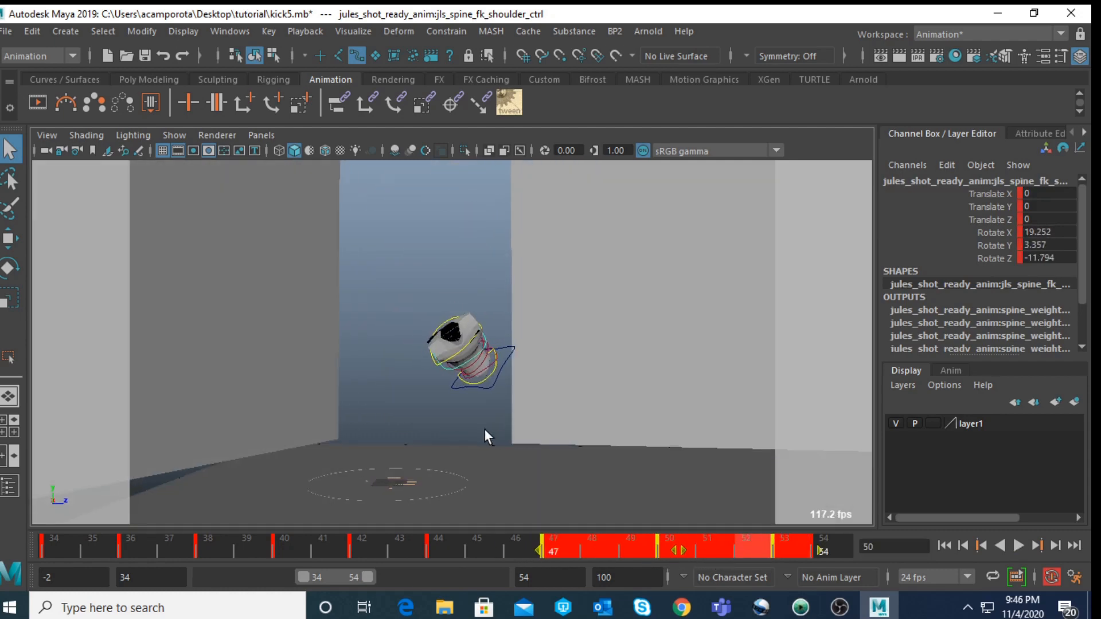
{"action": "left_click", "coordinate": [746, 483]}
{"action": "left_click", "coordinate": [1014, 545]}
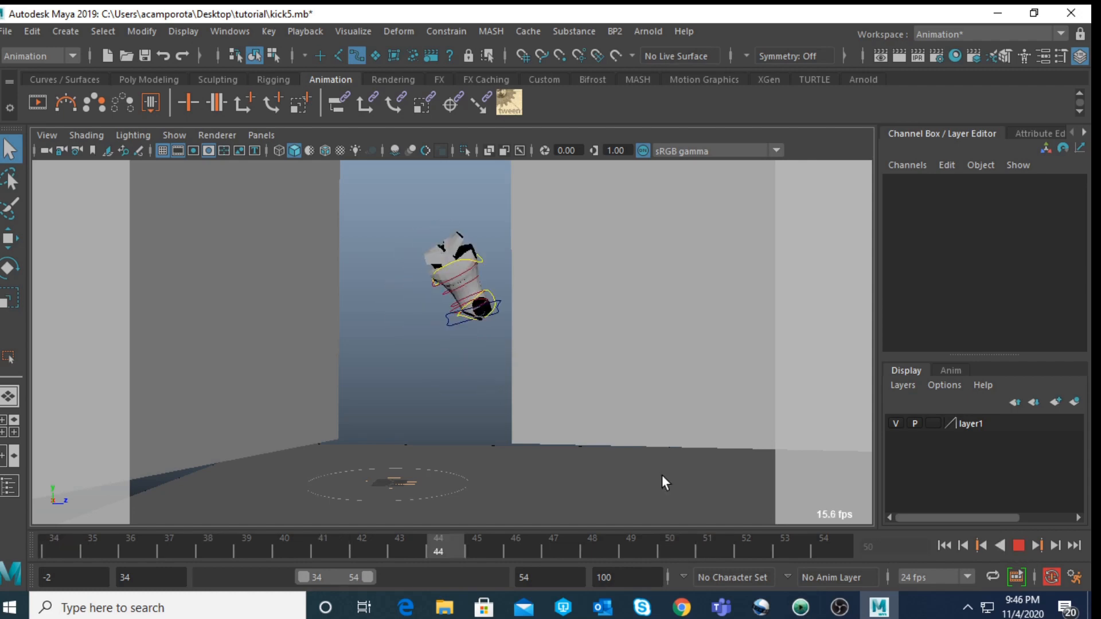
{"action": "left_click_drag", "start_coordinate": [558, 435], "coordinate": [427, 456], "text": "alt"}
{"action": "scroll", "coordinate": [427, 457], "scroll_direction": "up", "scroll_amount": 4}
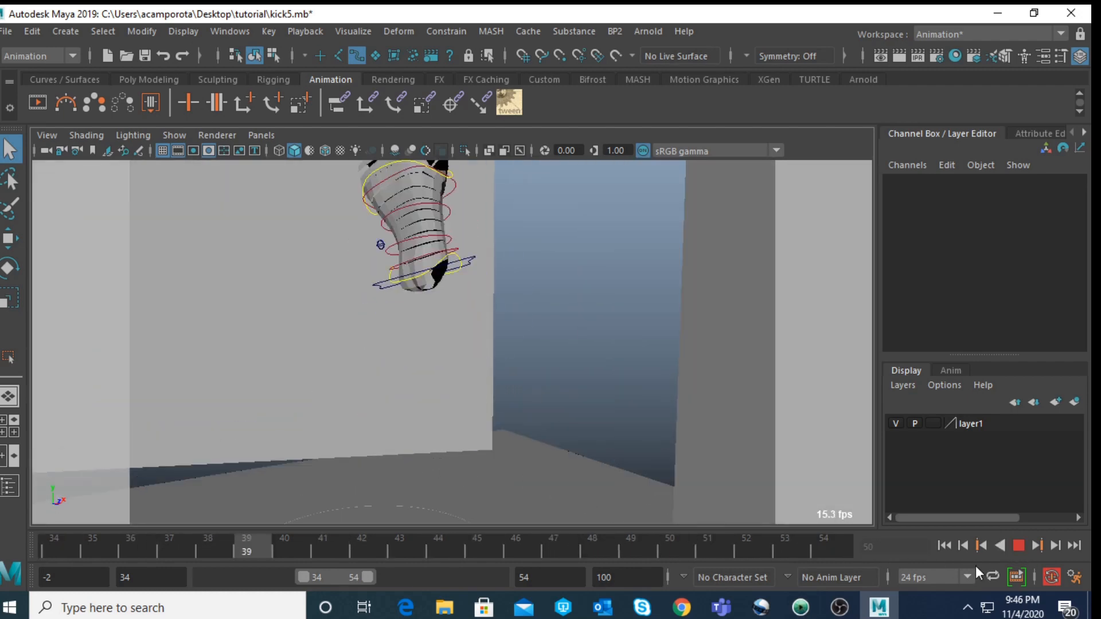
{"action": "left_click", "coordinate": [1019, 545]}
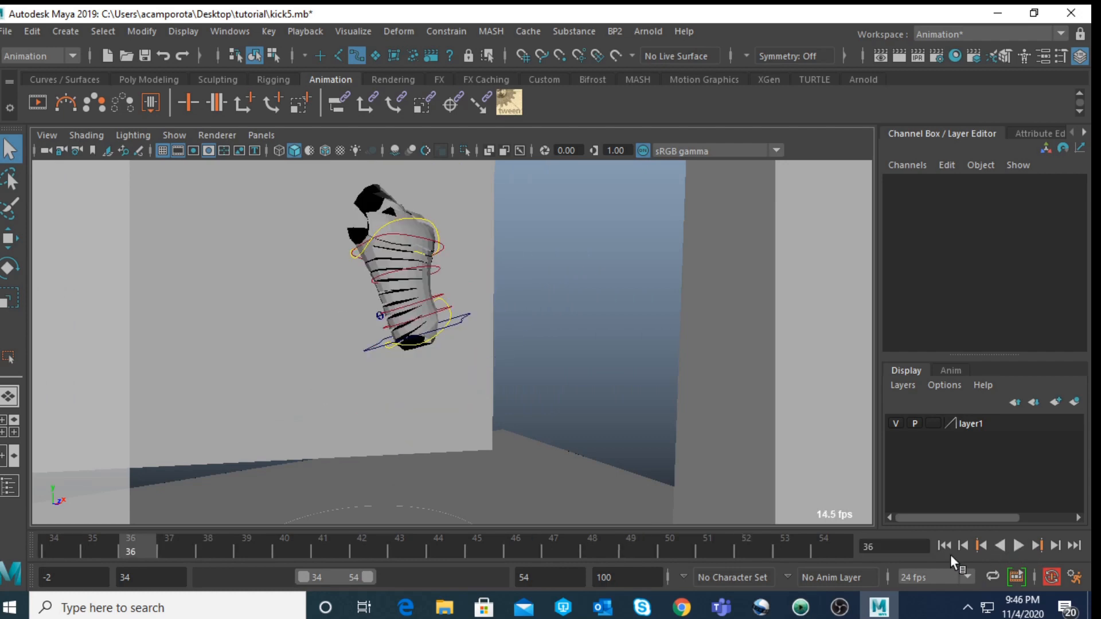
Step: Pull the IK shoulder control back along its Y axis at frames 51 and 54, reaching Translate Y -1.225 at frame 54
{"action": "left_click", "coordinate": [404, 218]}
{"action": "left_click_drag", "start_coordinate": [531, 539], "coordinate": [567, 541]}
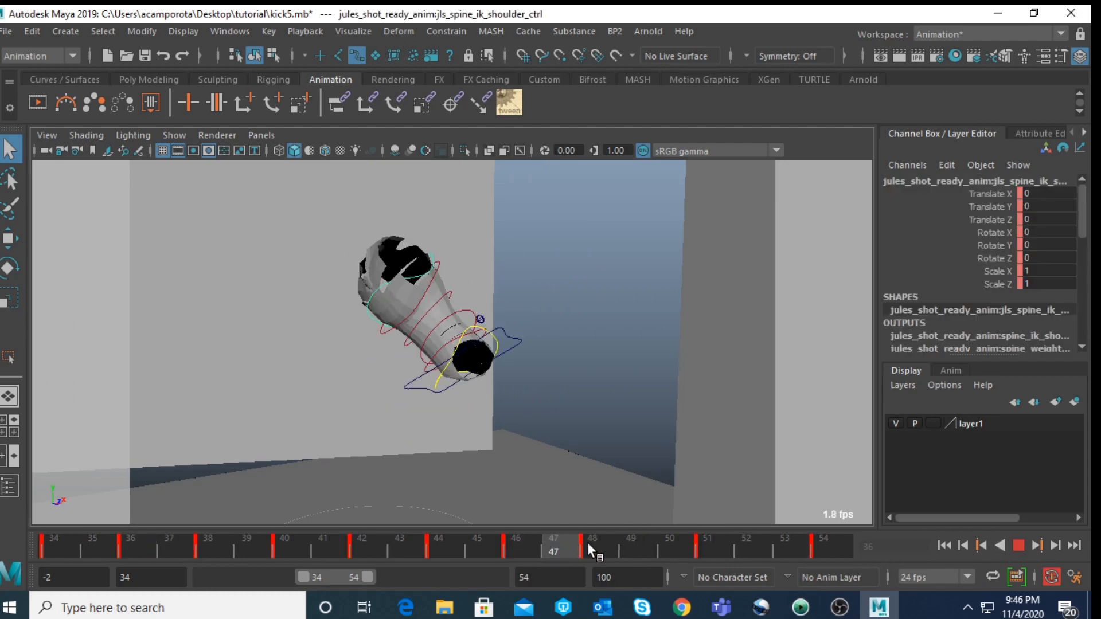
{"action": "left_click", "coordinate": [591, 549]}
{"action": "key", "text": "w"}
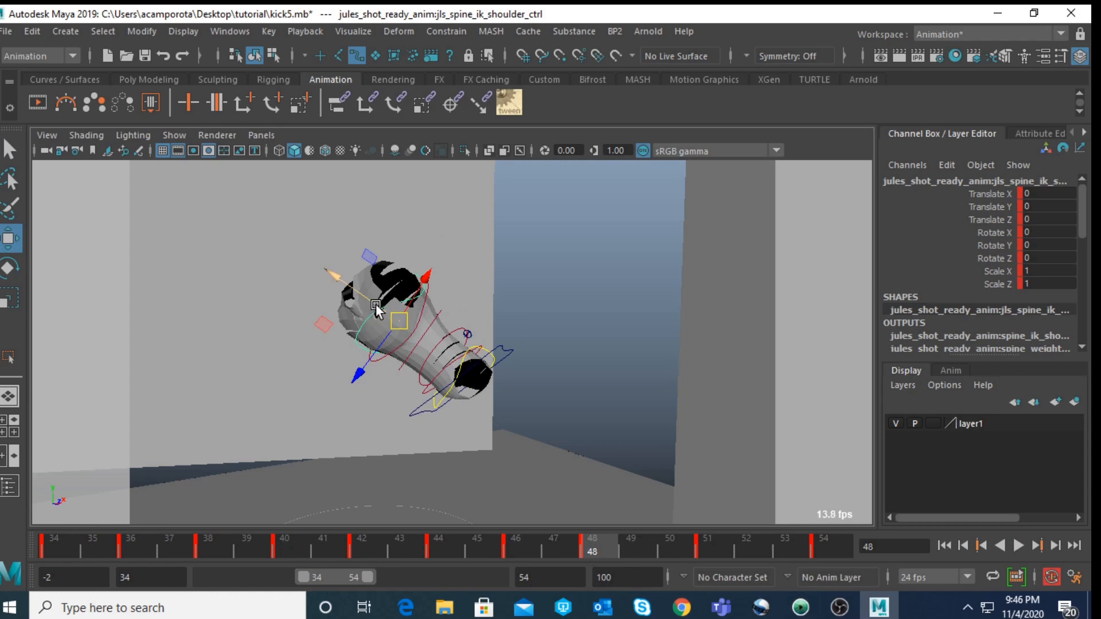
{"action": "left_click", "coordinate": [710, 539]}
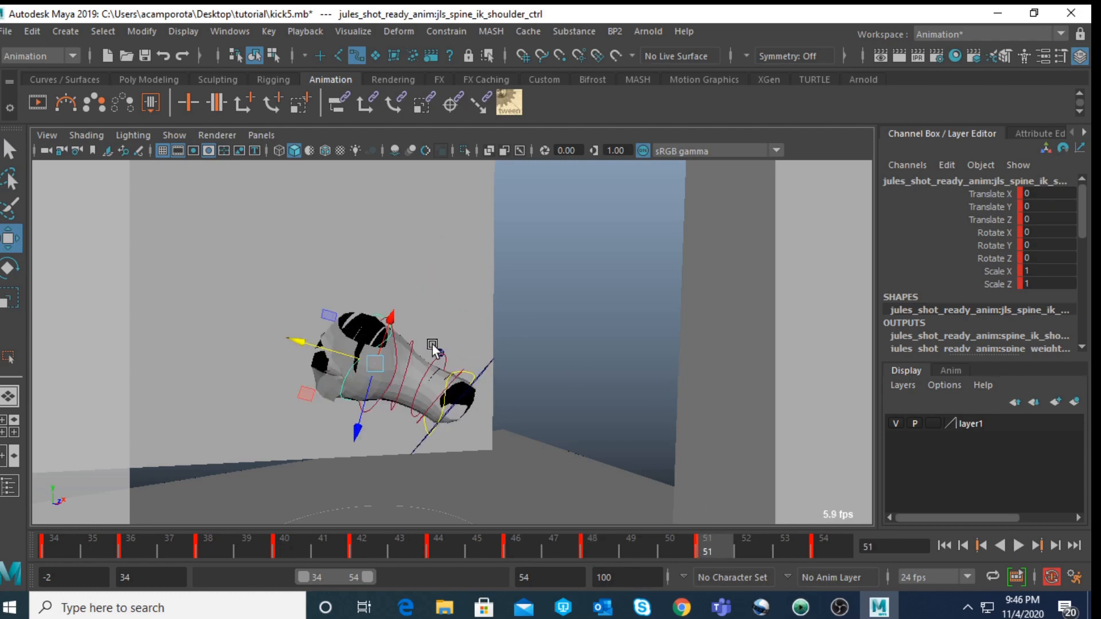
{"action": "left_click_drag", "start_coordinate": [330, 348], "coordinate": [338, 355]}
{"action": "left_click_drag", "start_coordinate": [724, 546], "coordinate": [825, 560]}
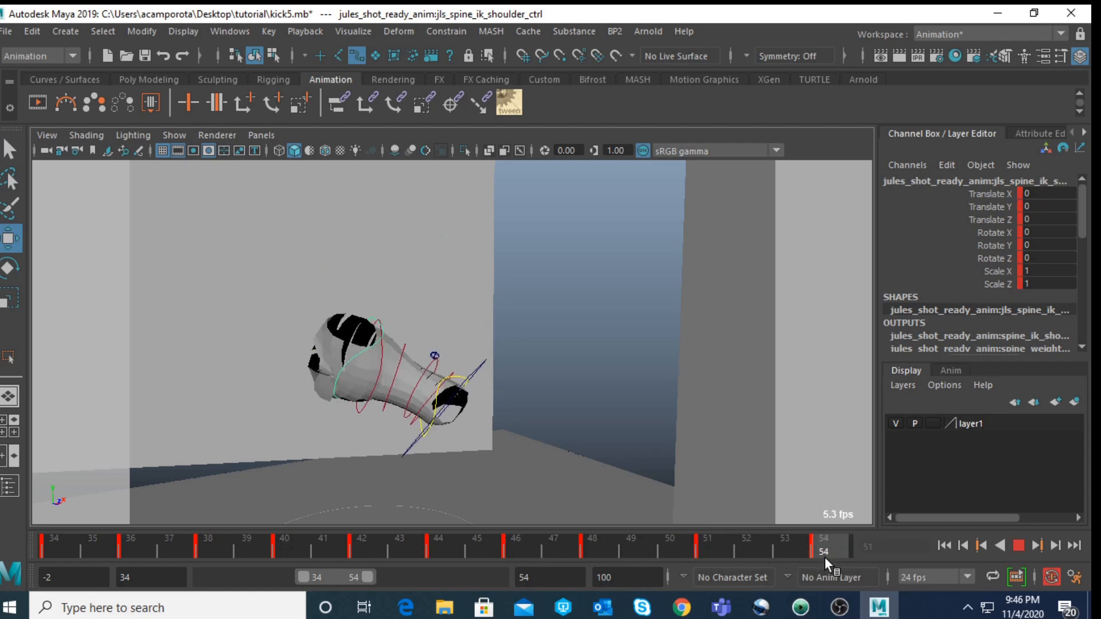
{"action": "left_click_drag", "start_coordinate": [404, 383], "coordinate": [429, 381], "text": "alt"}
{"action": "left_click_drag", "start_coordinate": [307, 343], "coordinate": [312, 345]}
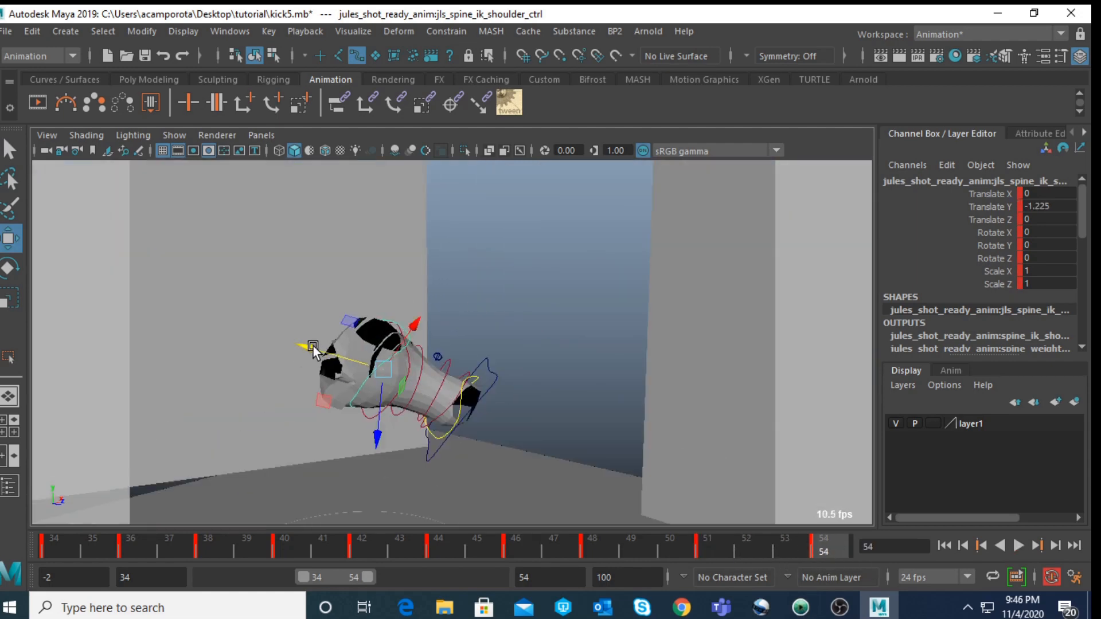
Step: Play back the animation with the adjusted IK shoulder control and inspect the torso's pose at frame 34
{"action": "left_click", "coordinate": [1021, 546]}
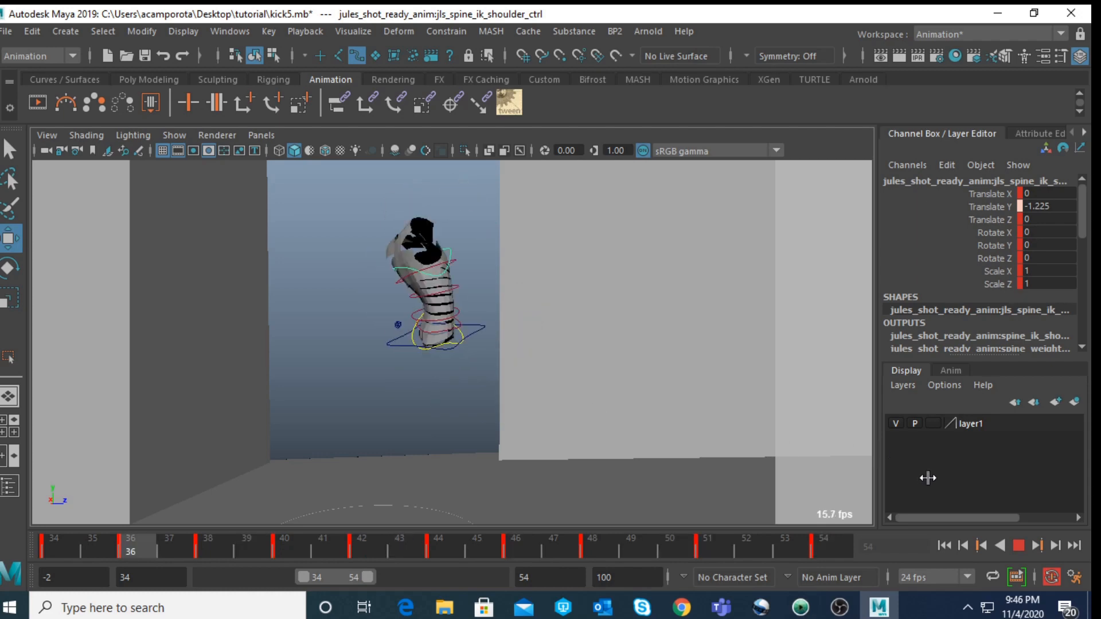
{"action": "left_click", "coordinate": [1019, 546]}
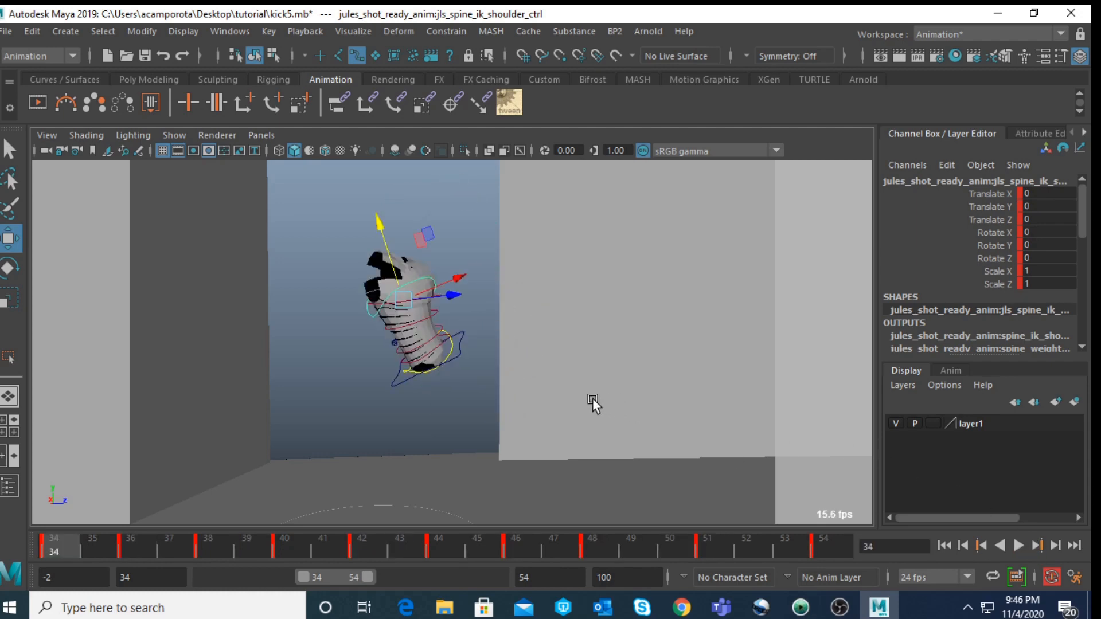
{"action": "key", "text": "q"}
{"action": "scroll", "coordinate": [451, 386], "scroll_direction": "down", "scroll_amount": 5}
{"action": "left_click_drag", "start_coordinate": [450, 386], "coordinate": [412, 388], "text": "alt"}
{"action": "scroll", "coordinate": [422, 374], "scroll_direction": "up", "scroll_amount": 4}
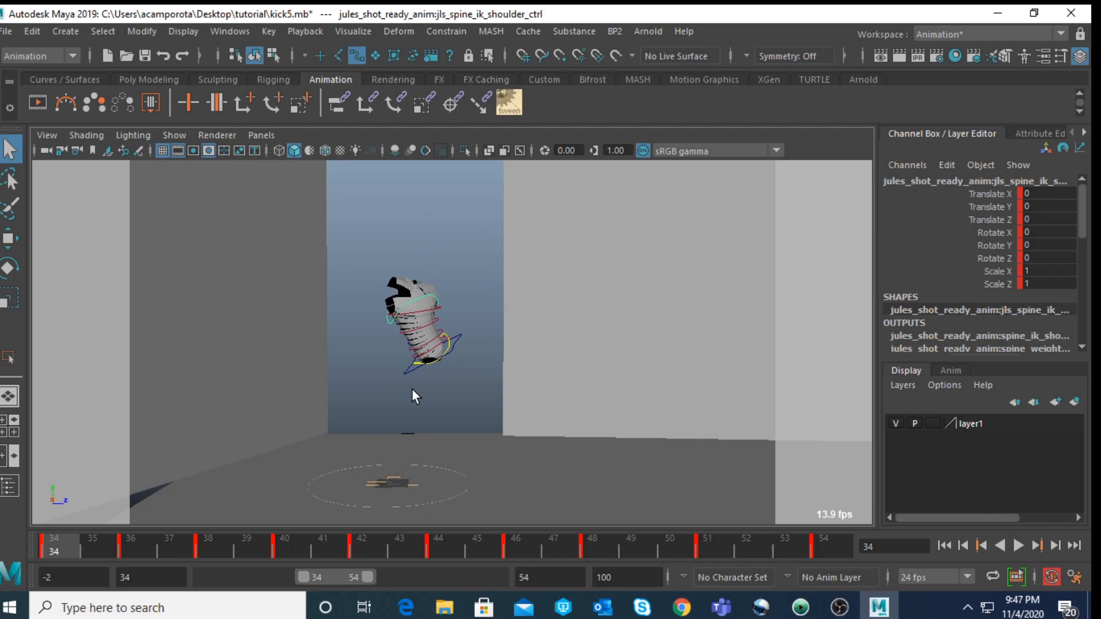
{"action": "scroll", "coordinate": [421, 374], "scroll_direction": "up", "scroll_amount": 3}
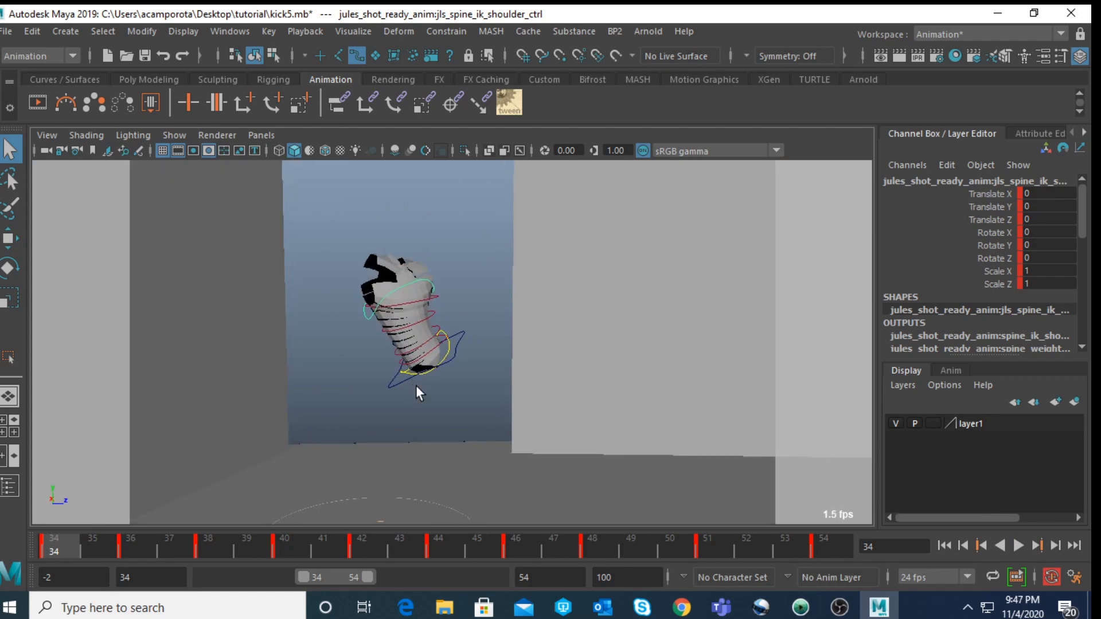